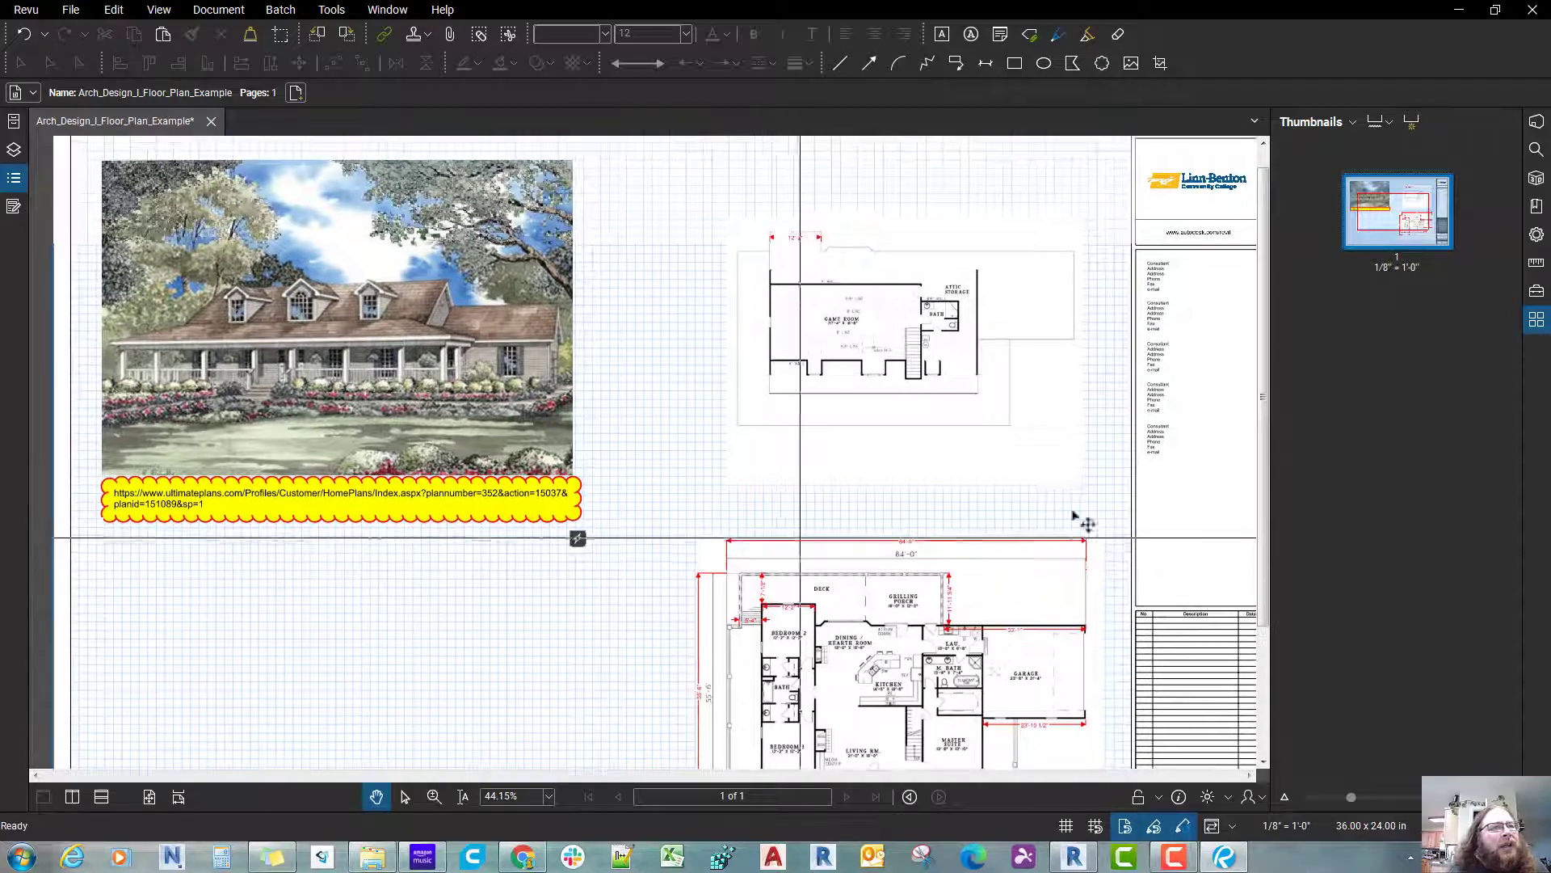
Step: Open the web link attached to the yellow clouded URL note beneath the house rendering
{"action": "double_click", "coordinate": [1272, 337]}
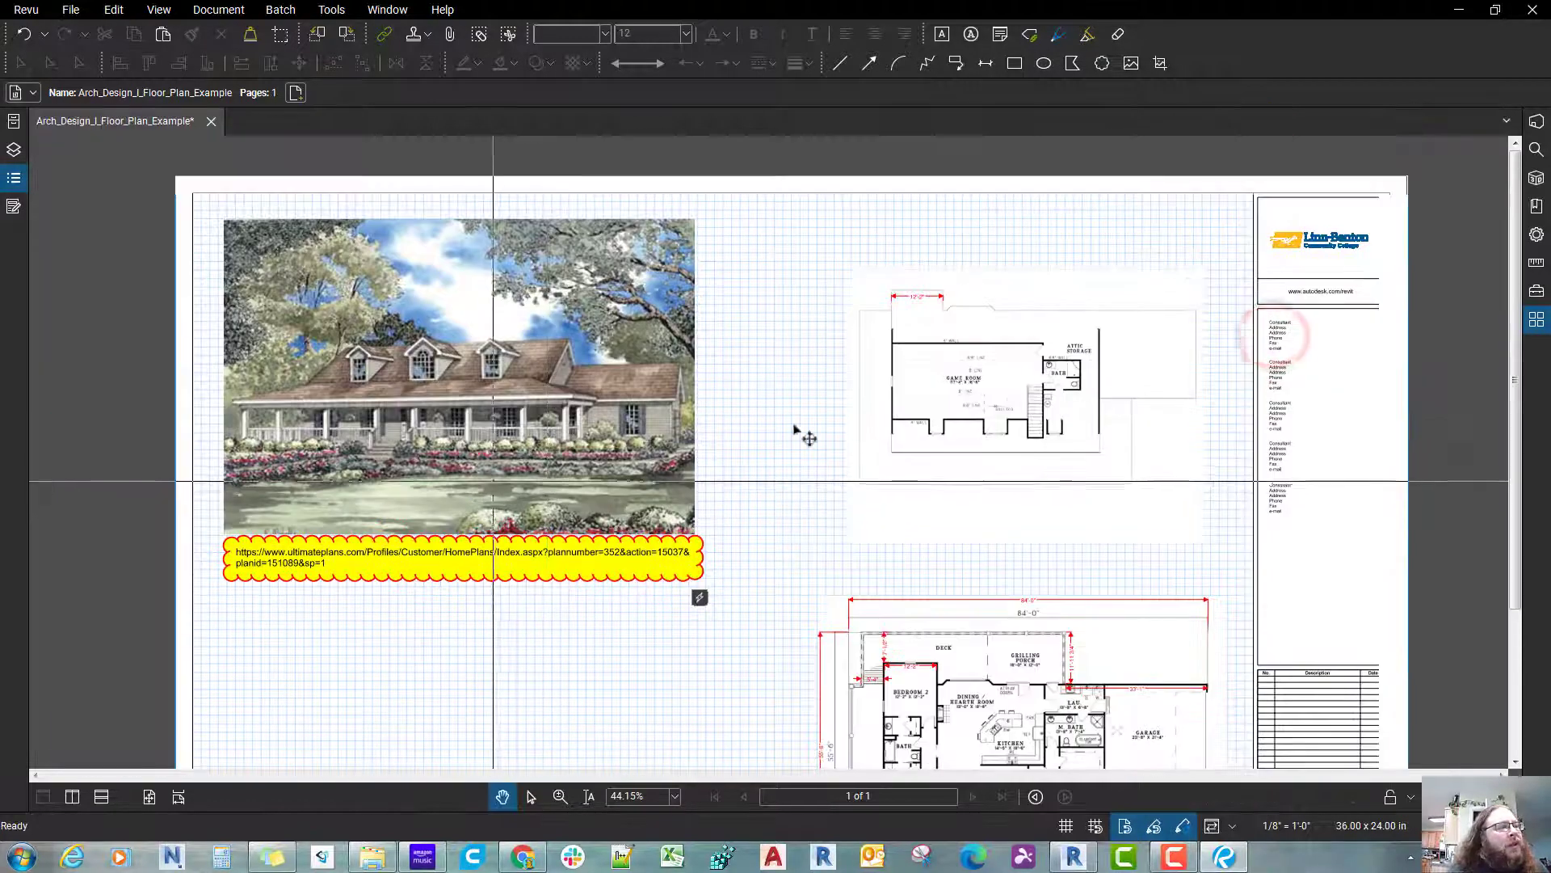
{"action": "scroll", "coordinate": [507, 482], "scroll_direction": "up", "scroll_amount": 2}
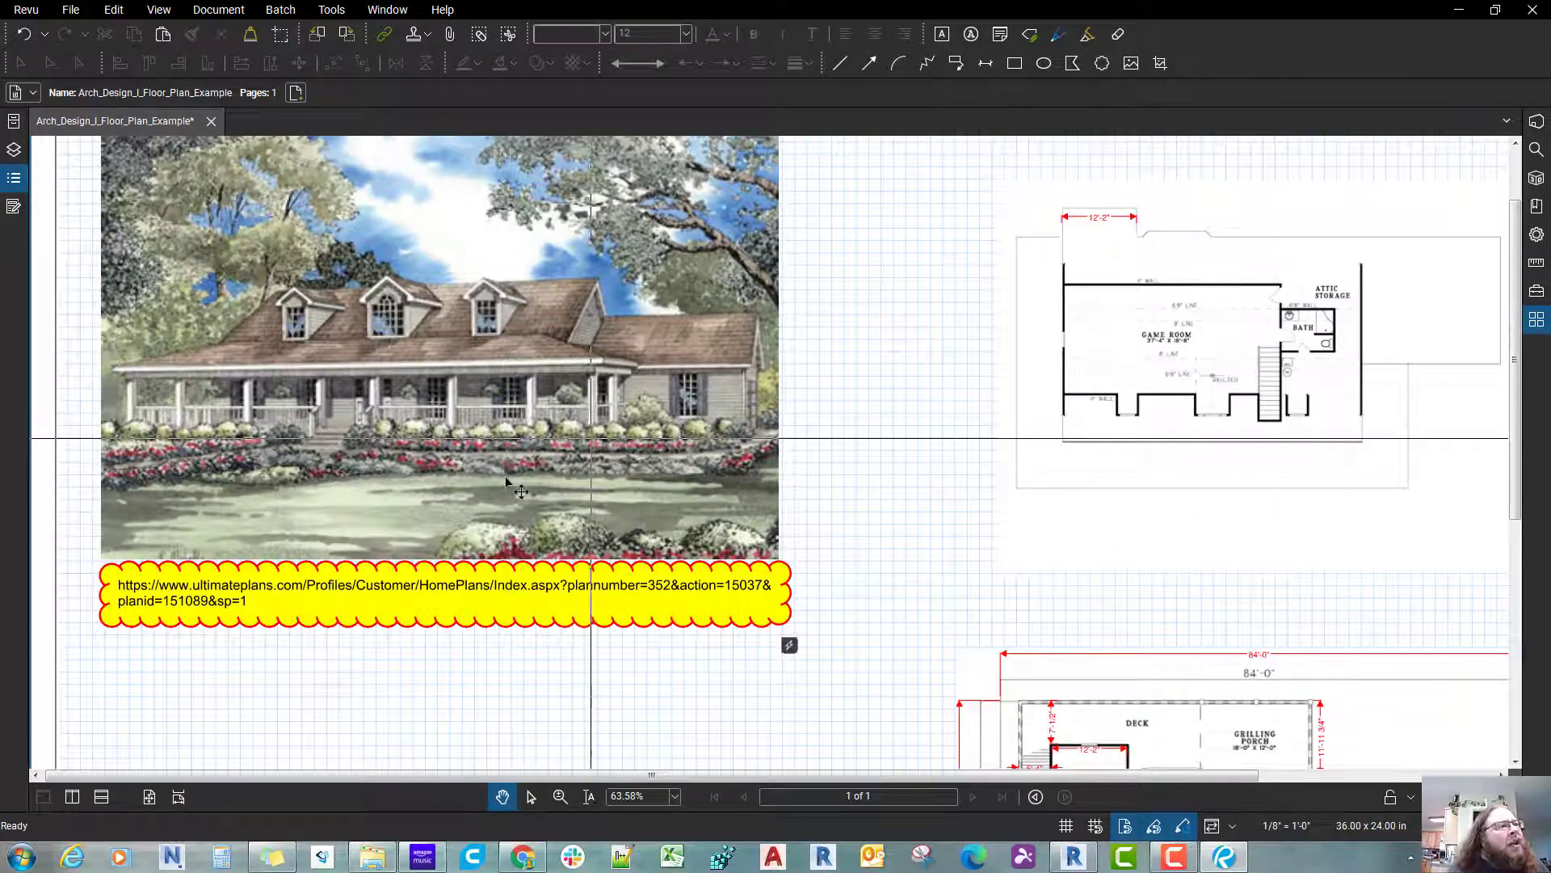
{"action": "left_click_drag", "start_coordinate": [501, 508], "coordinate": [492, 434]}
{"action": "scroll", "coordinate": [506, 478], "scroll_direction": "down", "scroll_amount": 4}
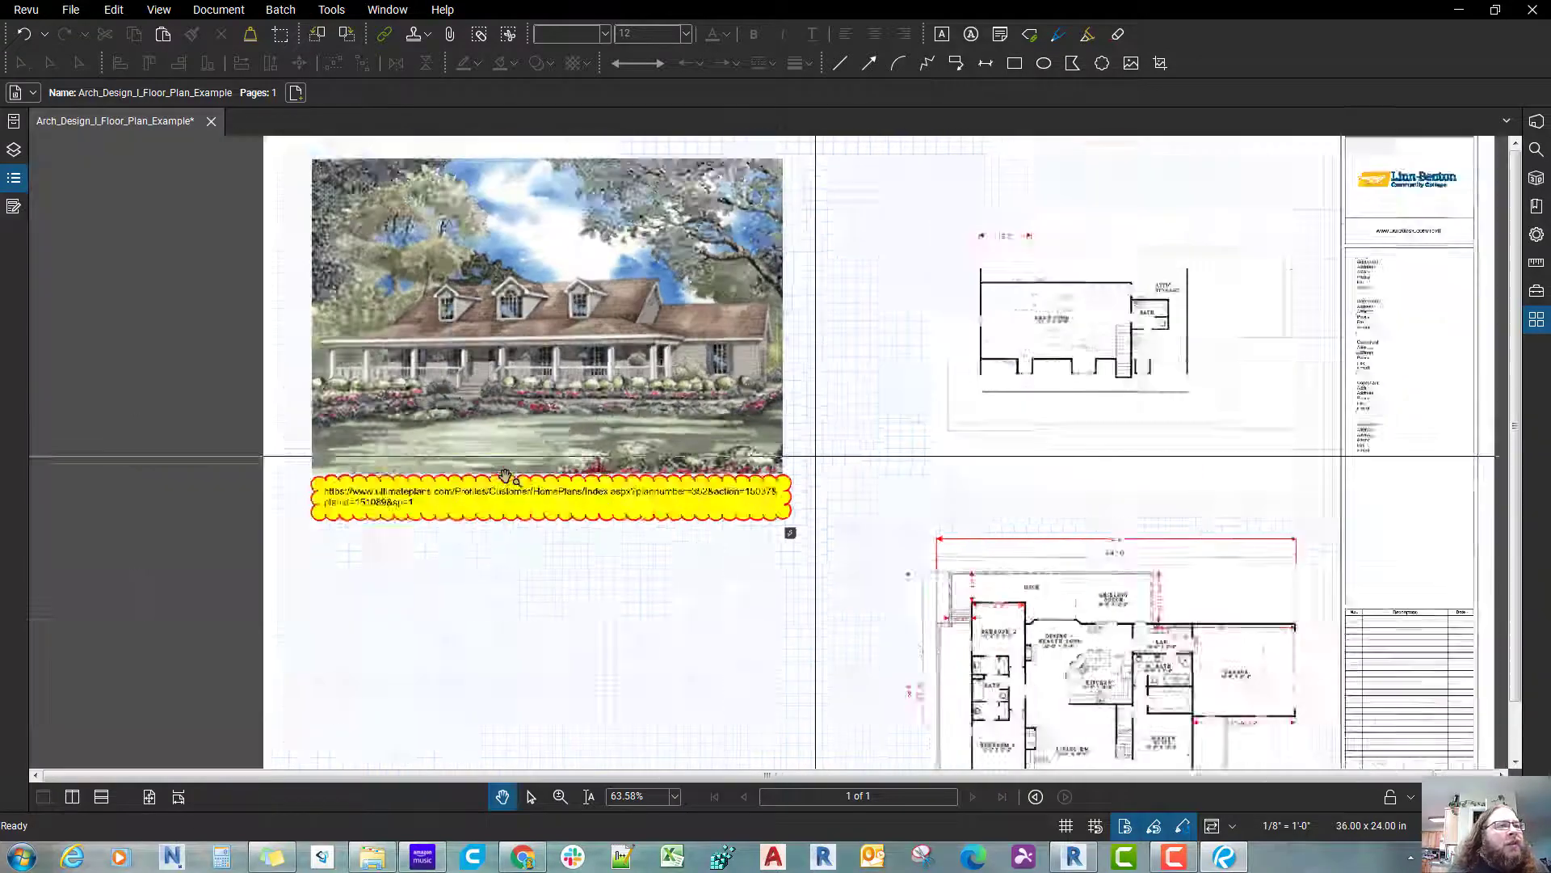
{"action": "scroll", "coordinate": [507, 476], "scroll_direction": "up", "scroll_amount": 4}
{"action": "left_click_drag", "start_coordinate": [538, 480], "coordinate": [519, 475]}
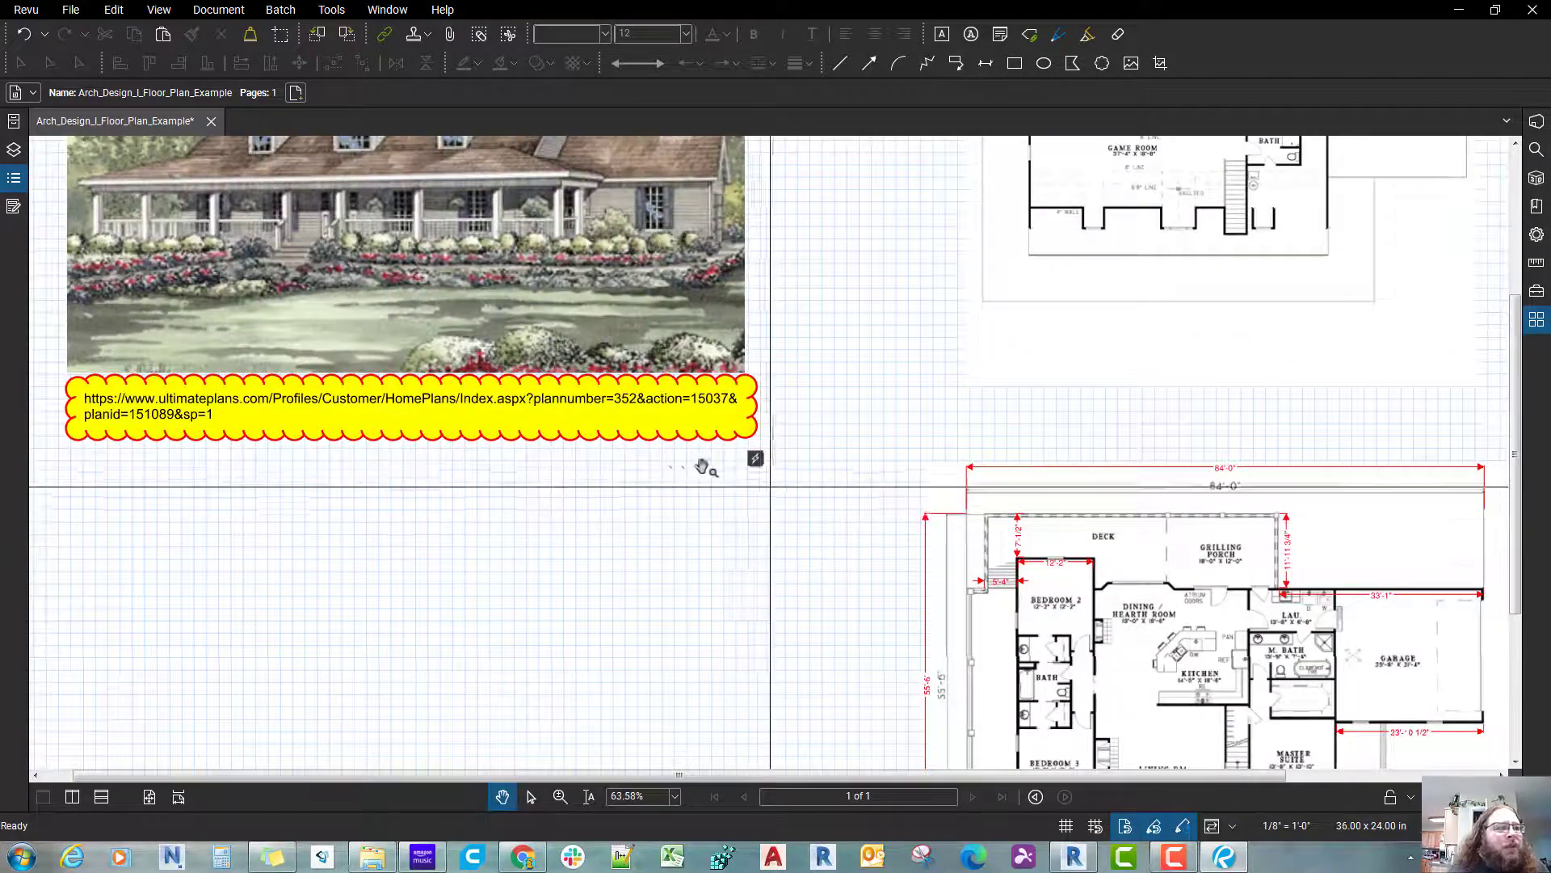
{"action": "left_click", "coordinate": [756, 460]}
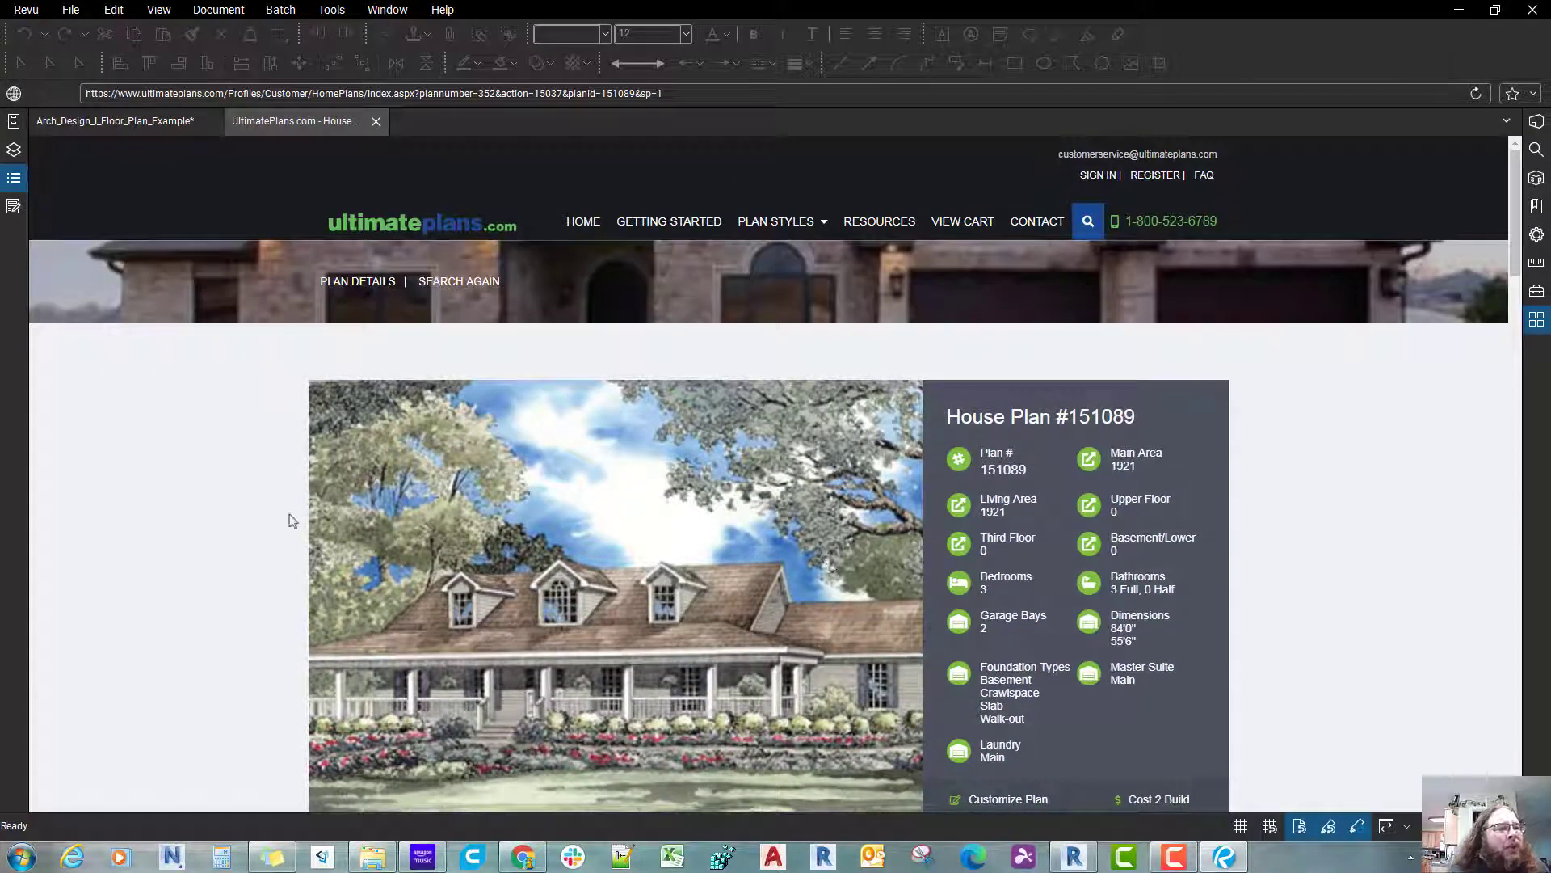
Step: On the plan website's home page, set the quick search range to a minimum of 1500 Sq. Ft and a maximum of 3000 Sq. Ft
{"action": "left_click", "coordinate": [223, 509]}
{"action": "scroll", "coordinate": [266, 485], "scroll_direction": "down", "scroll_amount": 2}
{"action": "scroll", "coordinate": [564, 240], "scroll_direction": "up", "scroll_amount": 3}
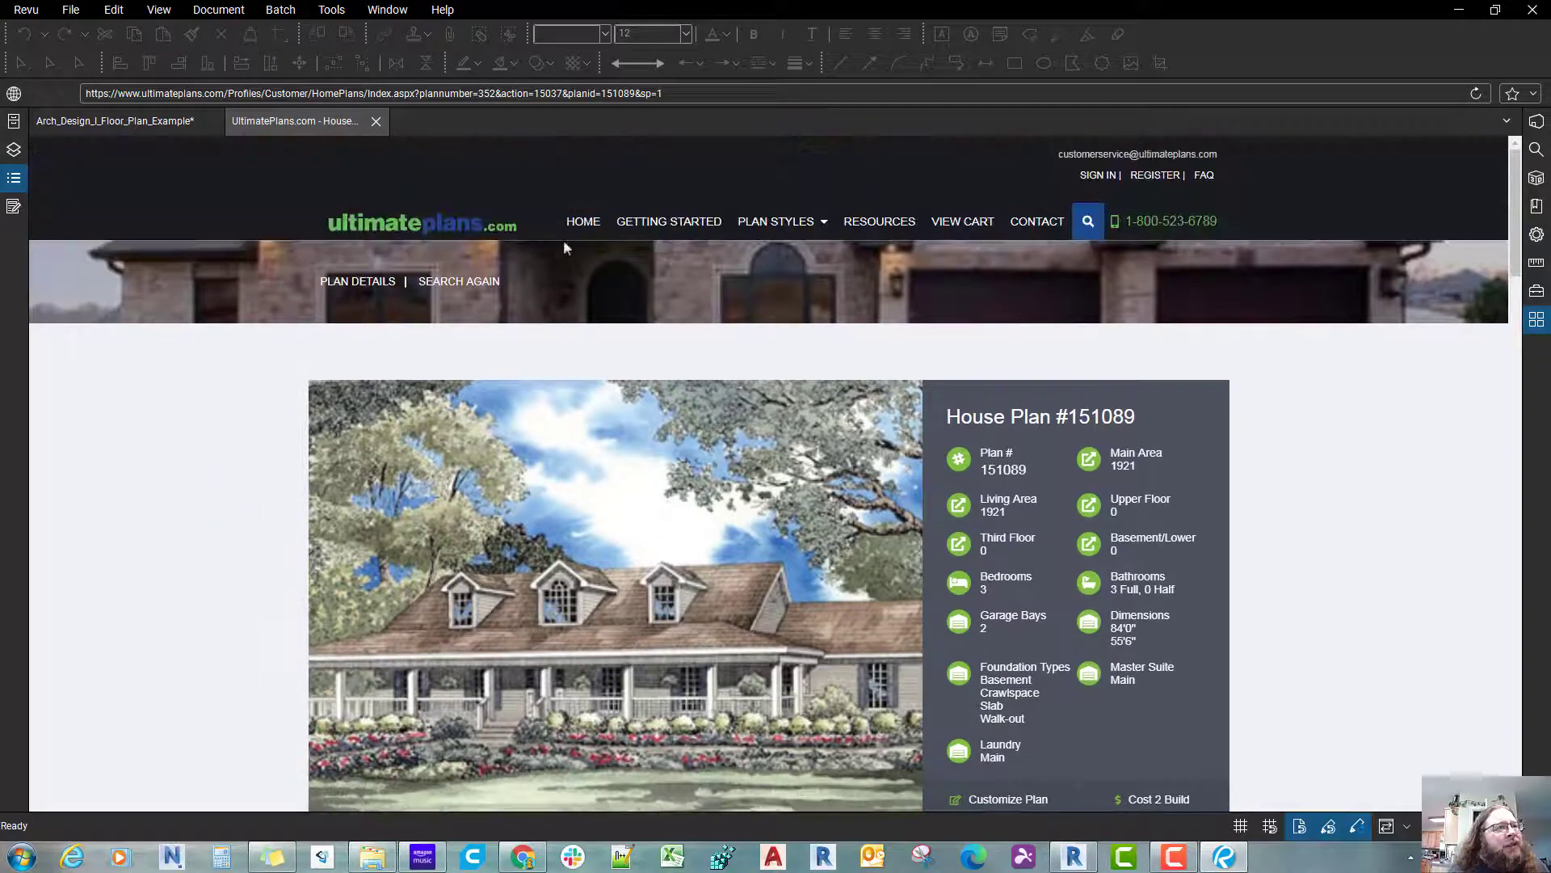
{"action": "left_click", "coordinate": [584, 221]}
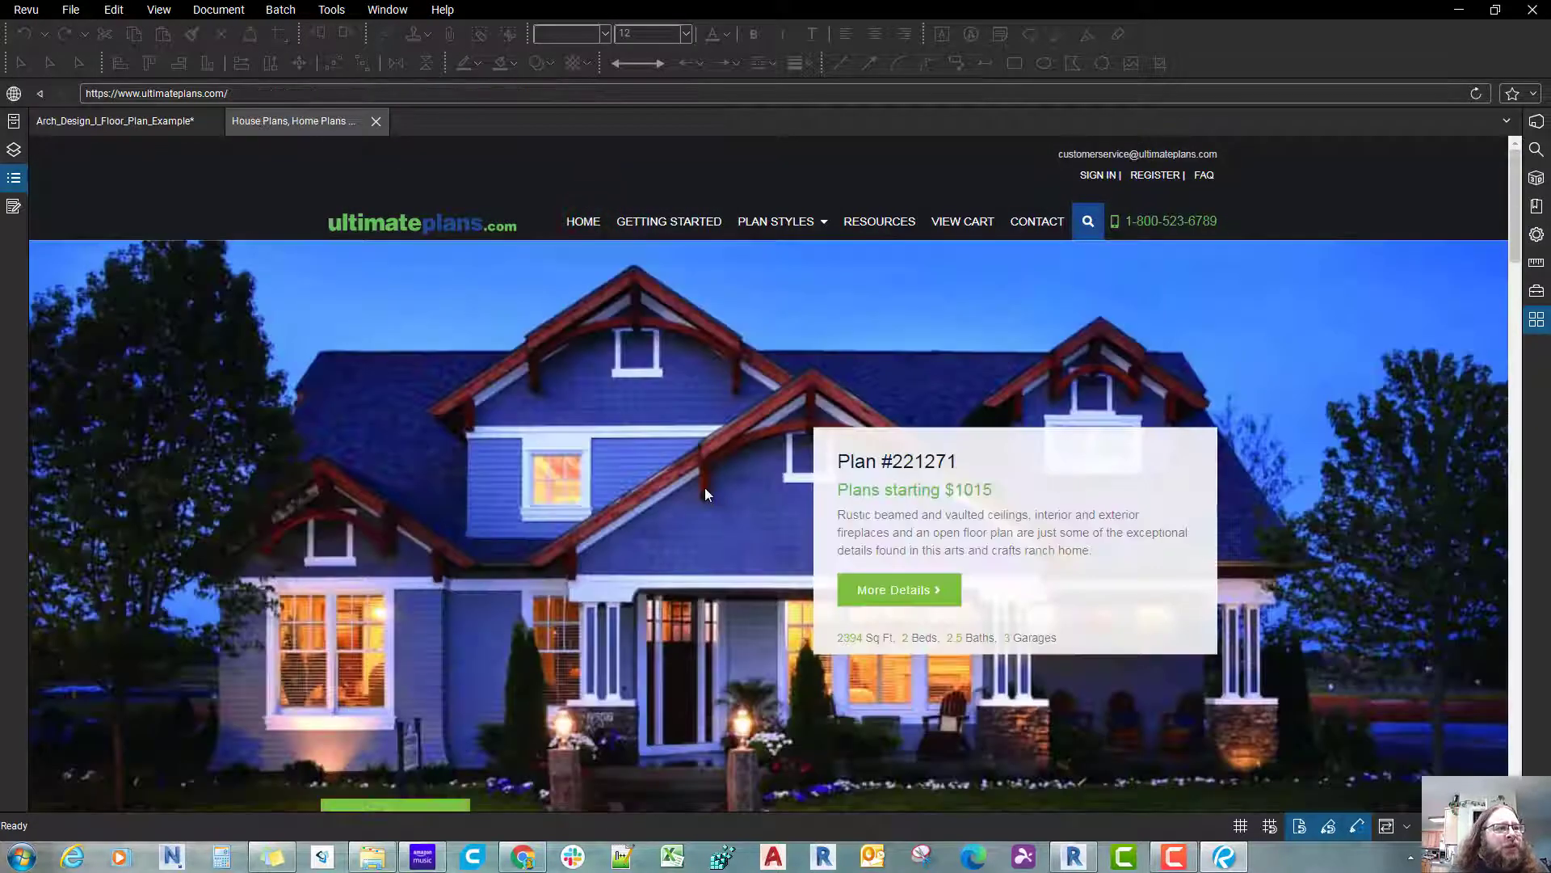
{"action": "scroll", "coordinate": [704, 488], "scroll_direction": "down", "scroll_amount": 1}
{"action": "scroll", "coordinate": [705, 487], "scroll_direction": "down", "scroll_amount": 3}
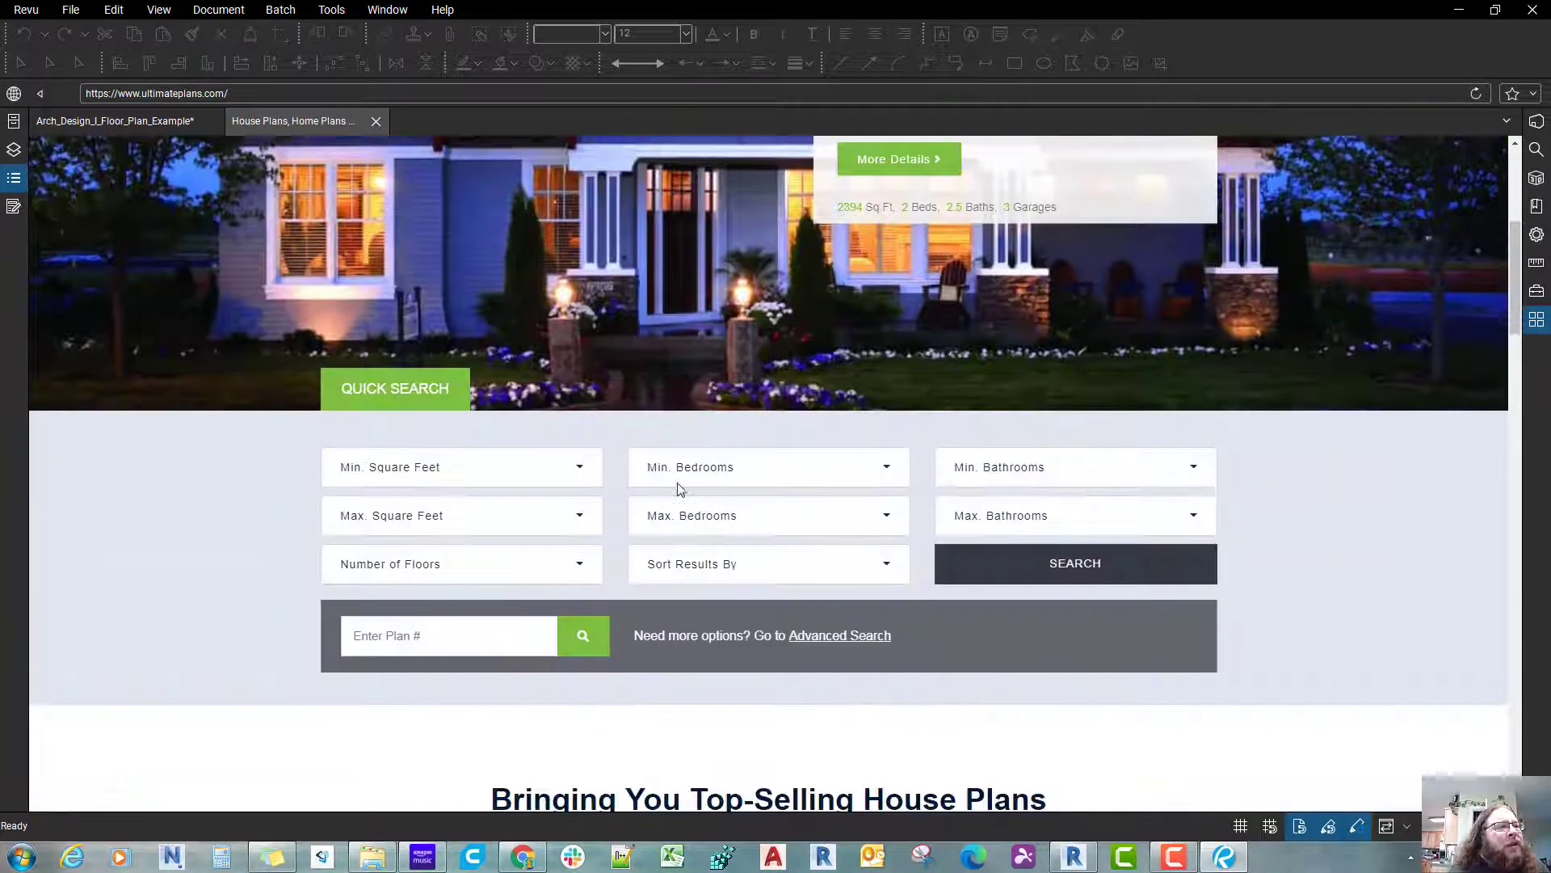
{"action": "left_click", "coordinate": [581, 466]}
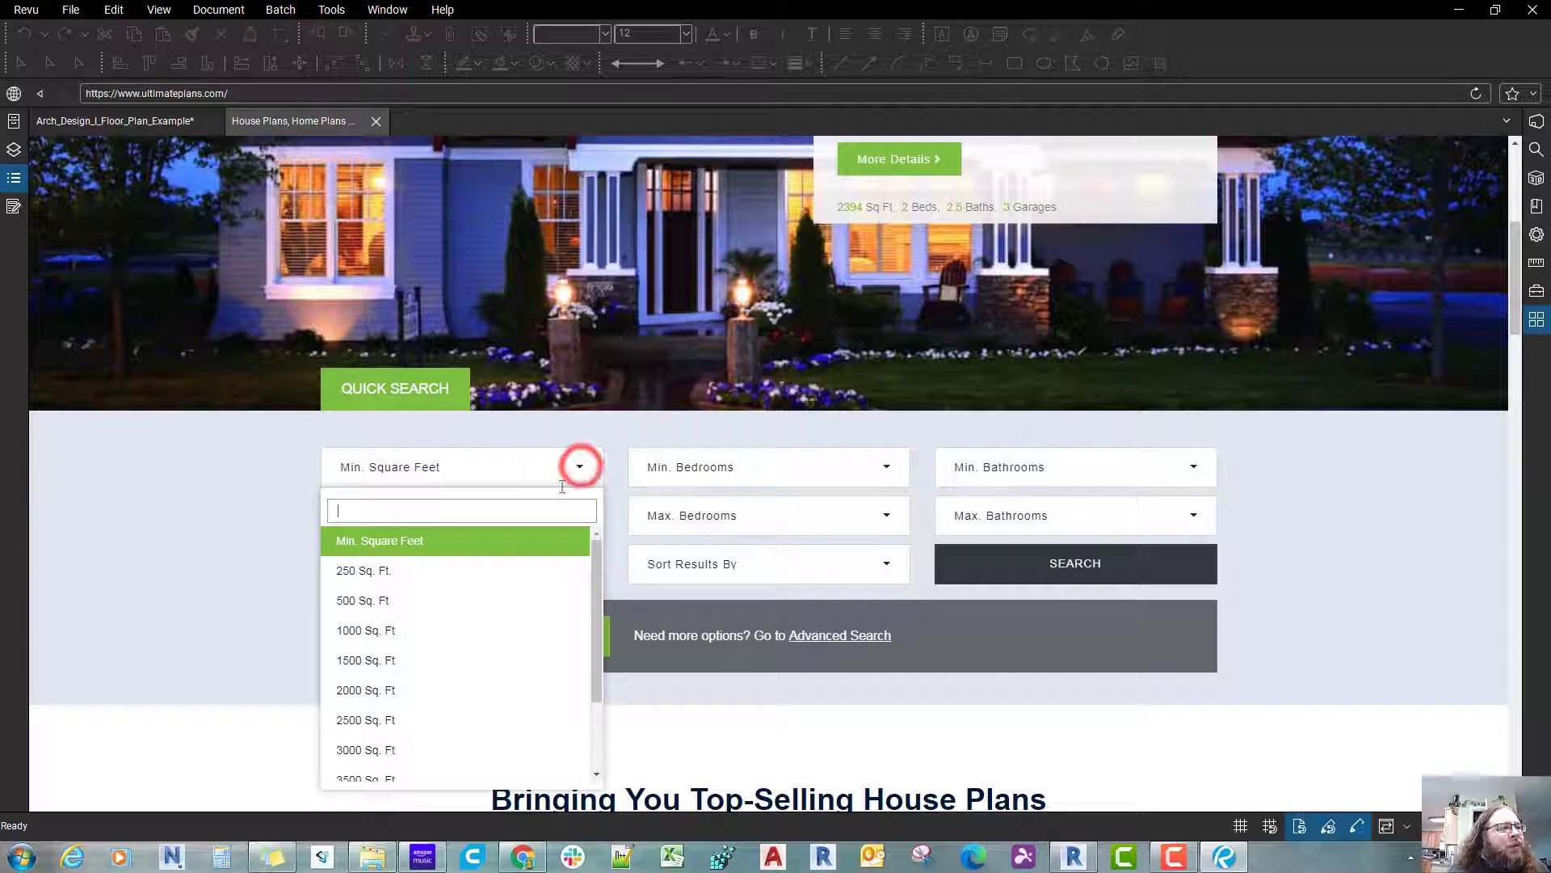
{"action": "left_click", "coordinate": [392, 656]}
{"action": "left_click", "coordinate": [589, 517]}
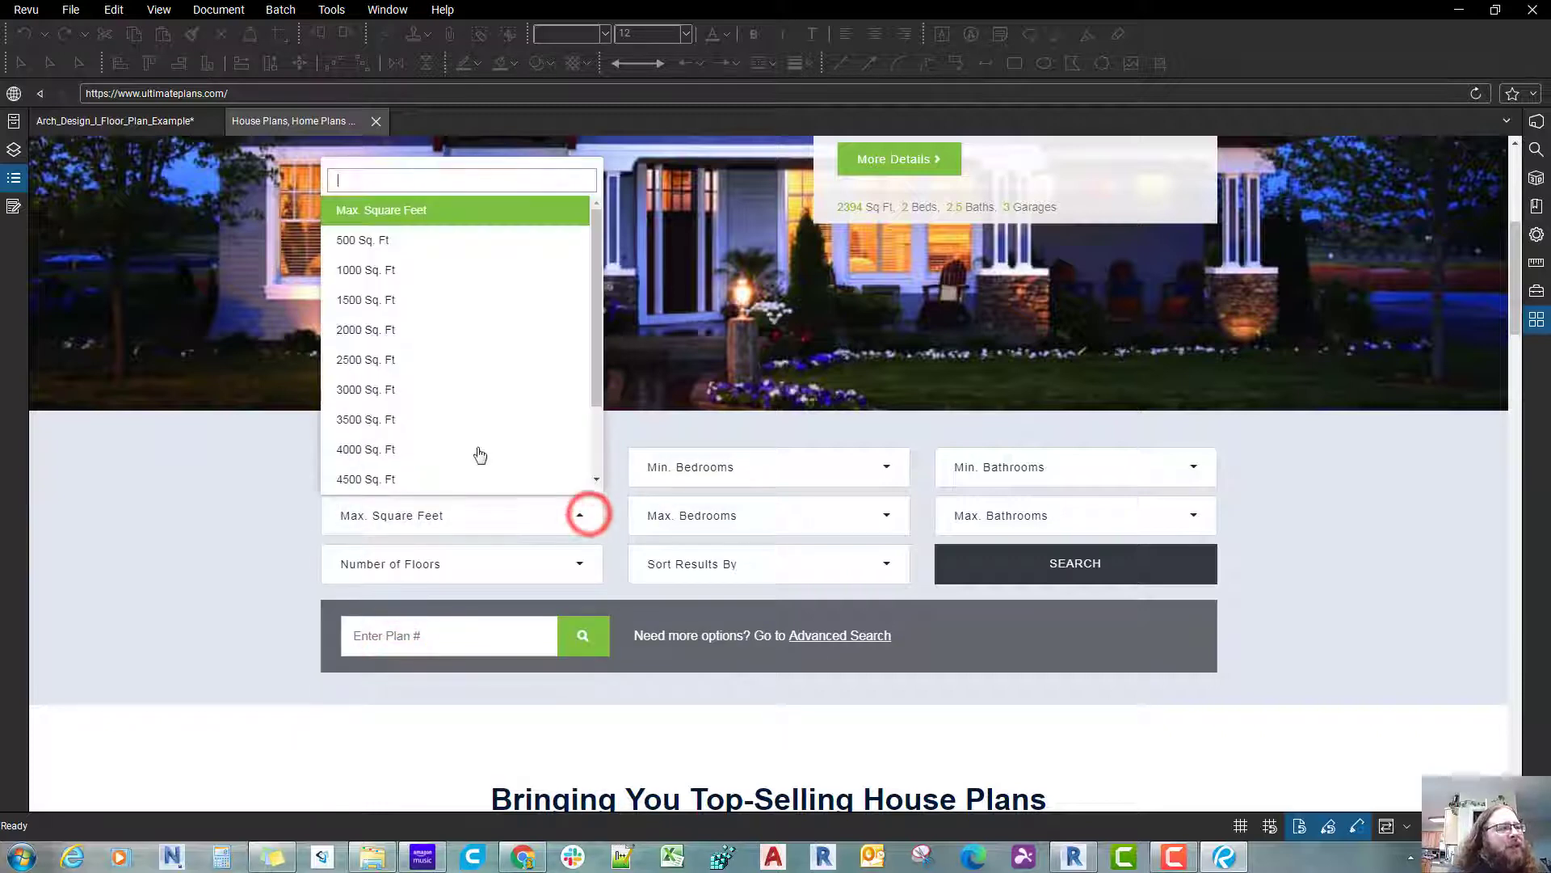
{"action": "left_click", "coordinate": [385, 394]}
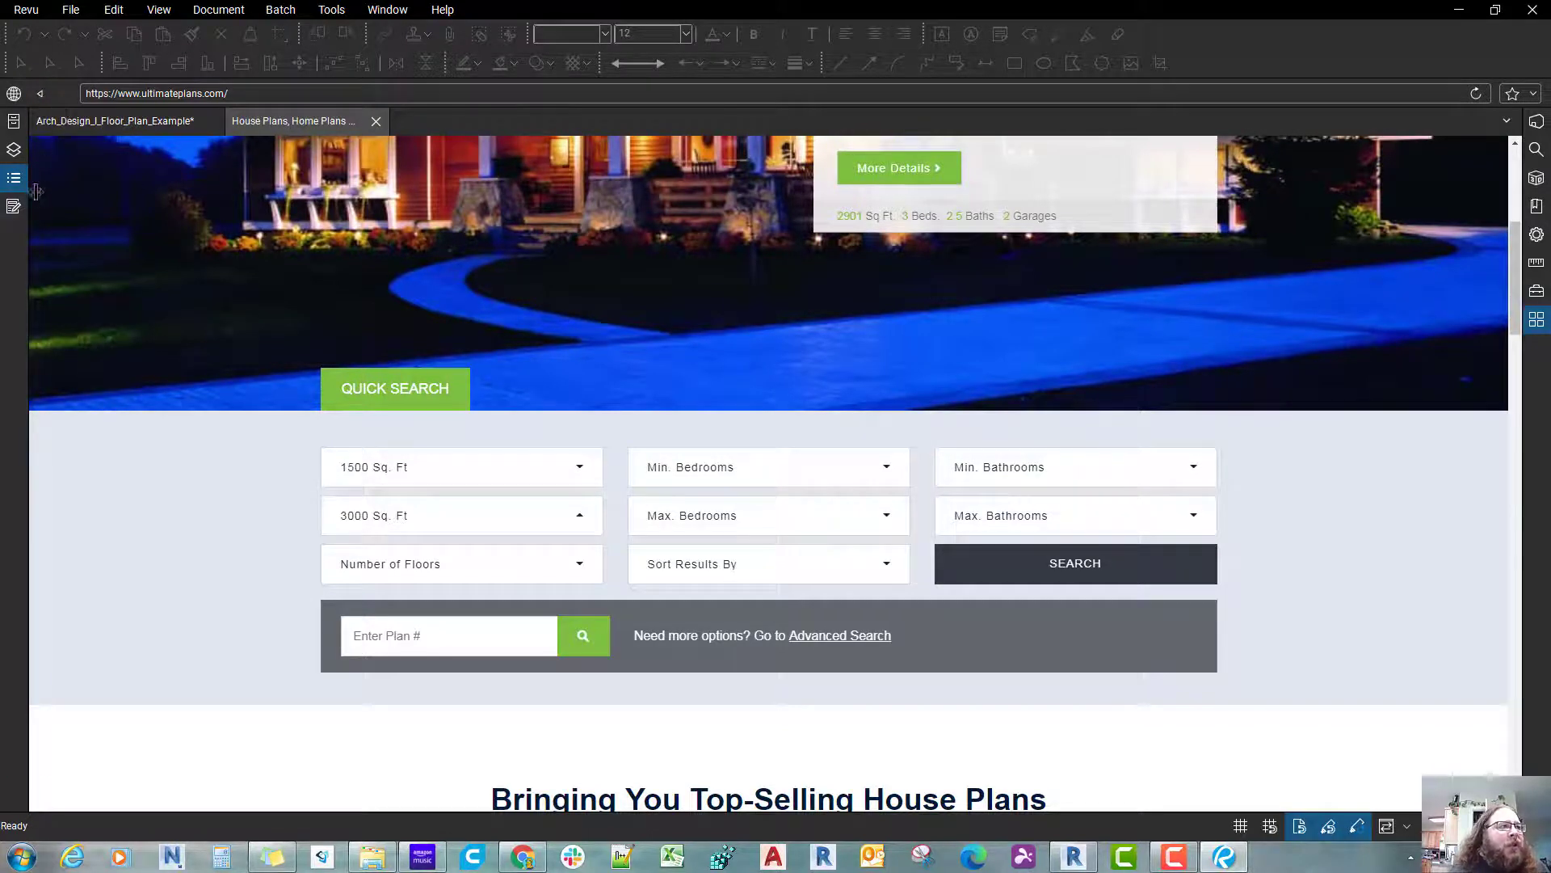
Step: Return to the House Plan #151089 page and review its specifications and description
{"action": "left_click", "coordinate": [41, 95]}
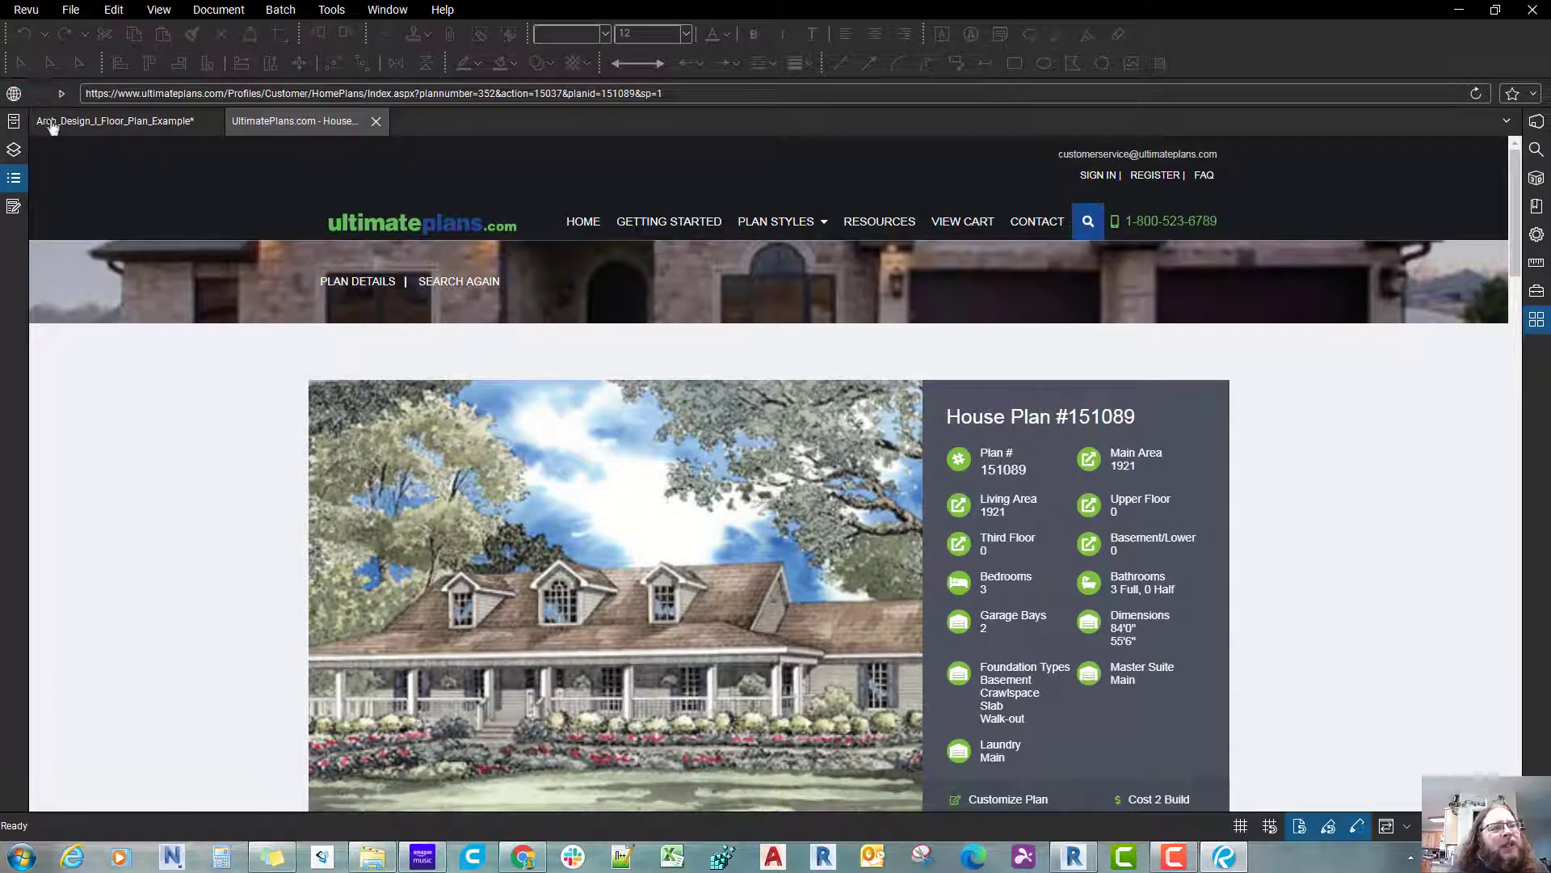
{"action": "left_click", "coordinate": [205, 534]}
{"action": "scroll", "coordinate": [207, 534], "scroll_direction": "down", "scroll_amount": 5}
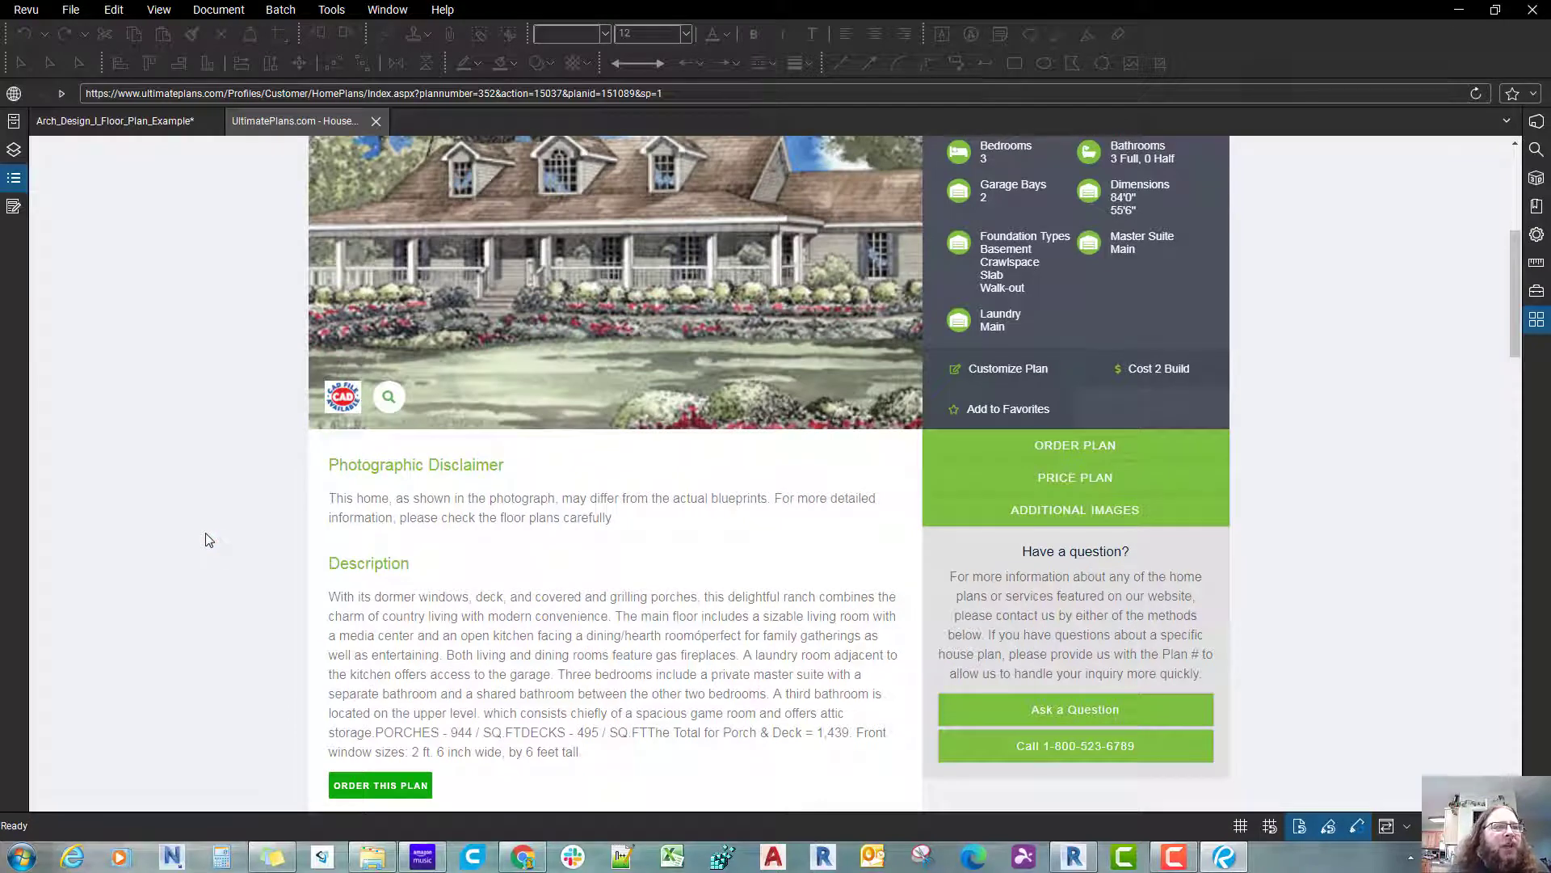
{"action": "scroll", "coordinate": [205, 540], "scroll_direction": "up", "scroll_amount": 1}
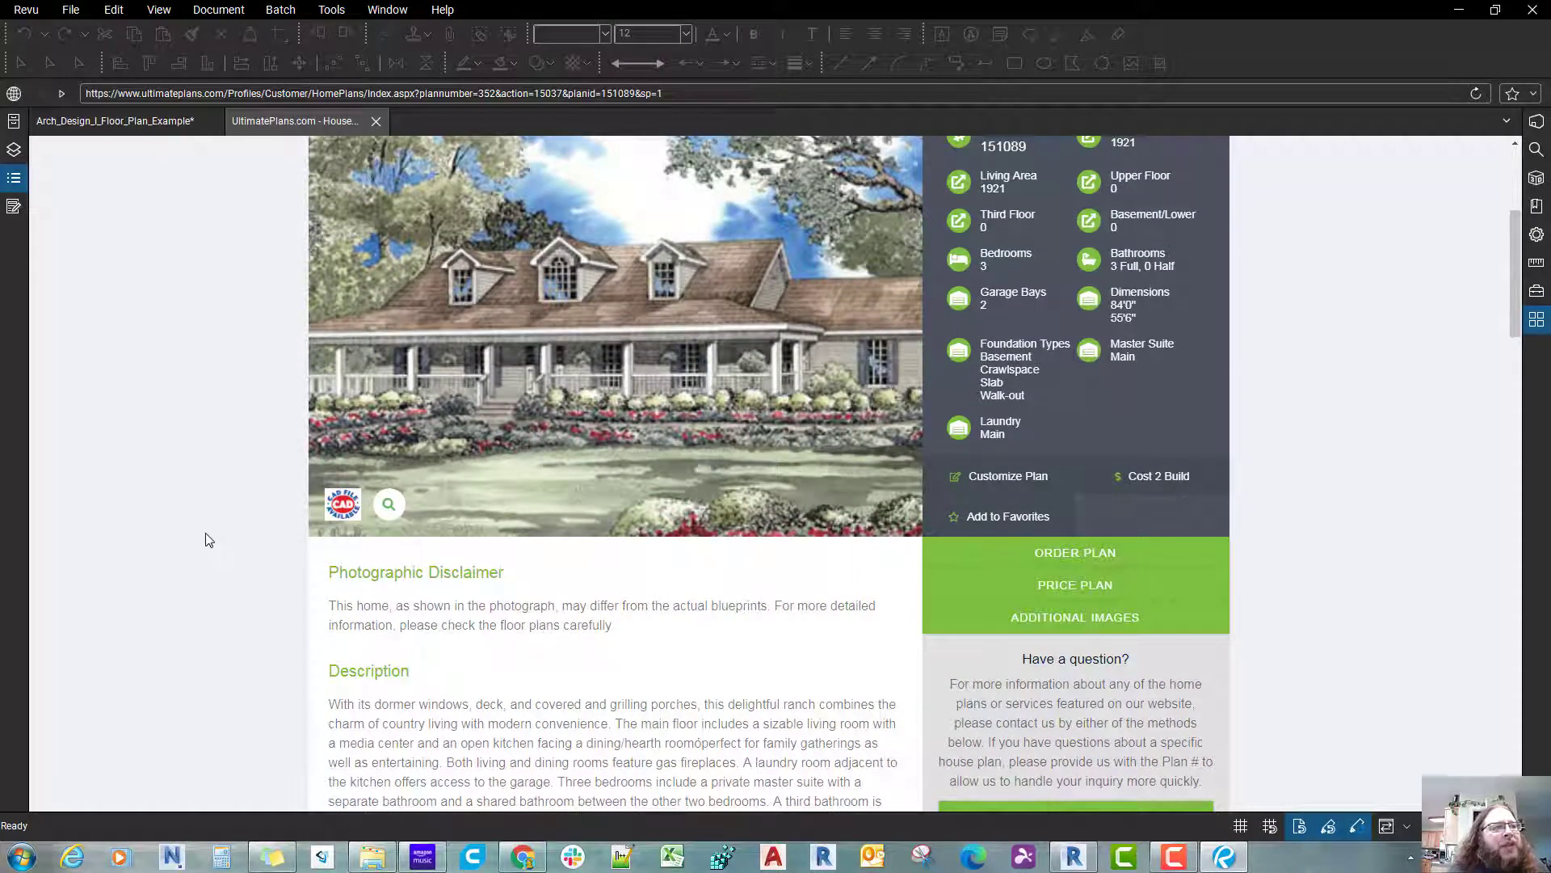
{"action": "scroll", "coordinate": [209, 540], "scroll_direction": "down", "scroll_amount": 1}
{"action": "scroll", "coordinate": [207, 539], "scroll_direction": "up", "scroll_amount": 1}
Step: Go back to the Arch_Design_I_Floor_Plan_Example drawing and examine the dimensioned main-level floor plan
{"action": "left_click", "coordinate": [157, 121]}
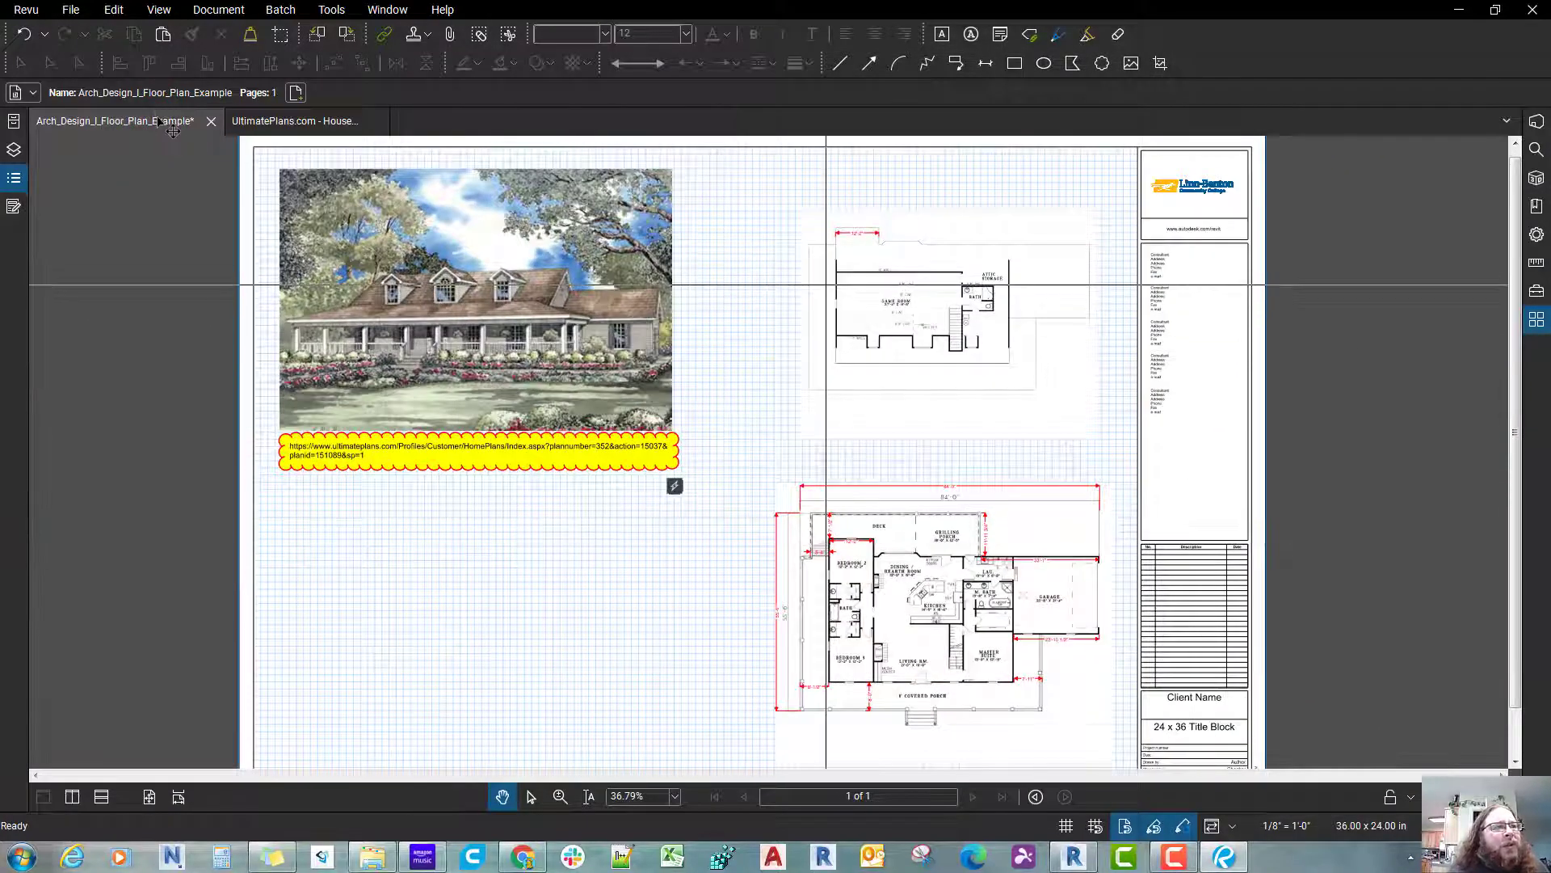
{"action": "left_click_drag", "start_coordinate": [958, 678], "coordinate": [883, 618]}
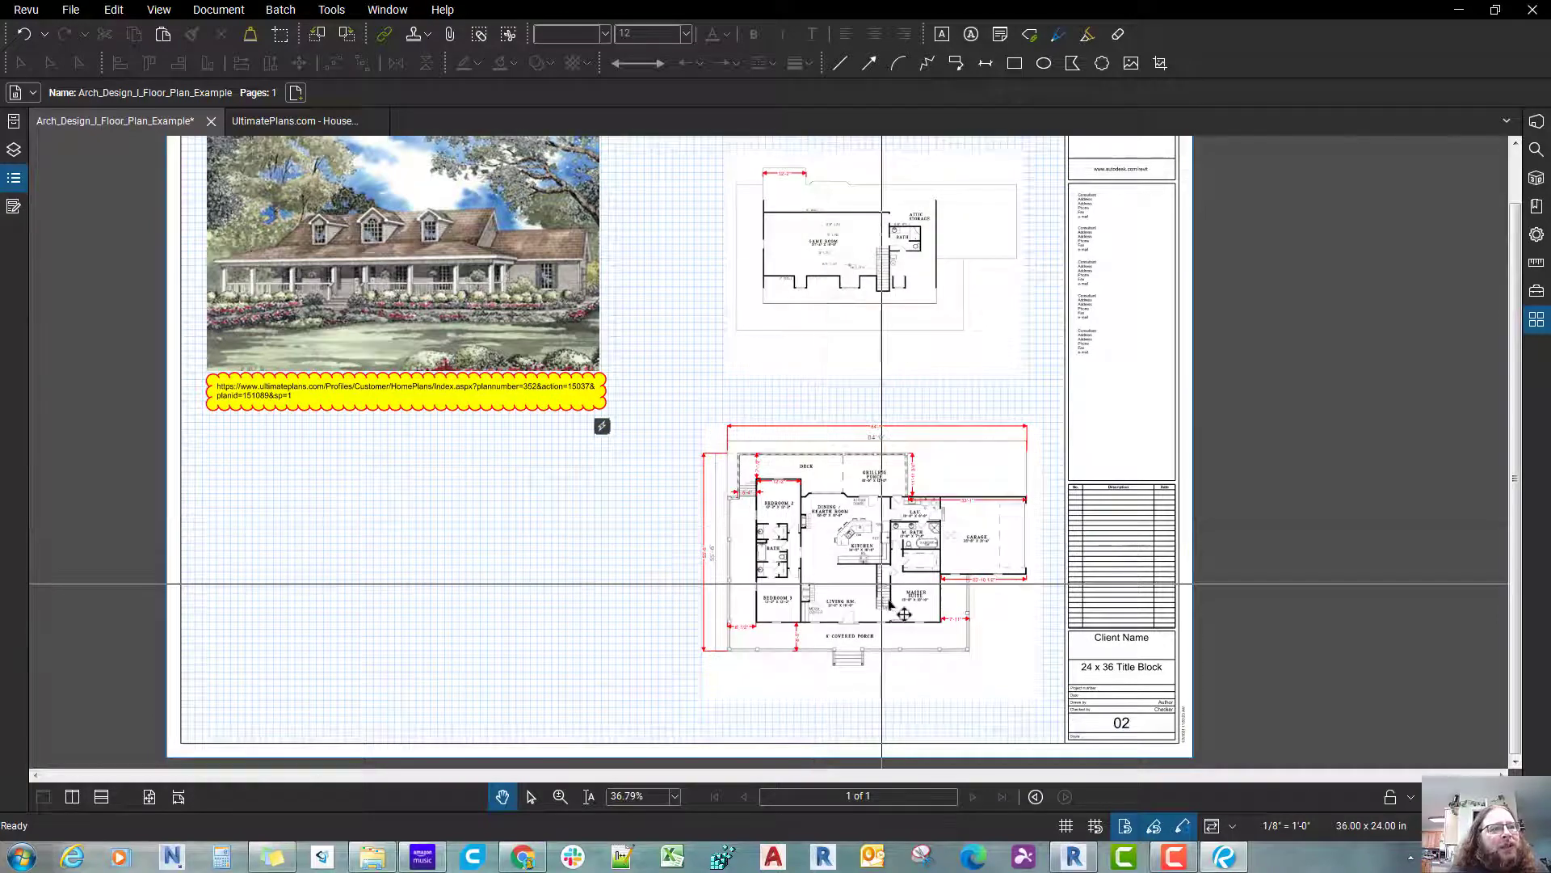
{"action": "scroll", "coordinate": [893, 602], "scroll_direction": "up", "scroll_amount": 2}
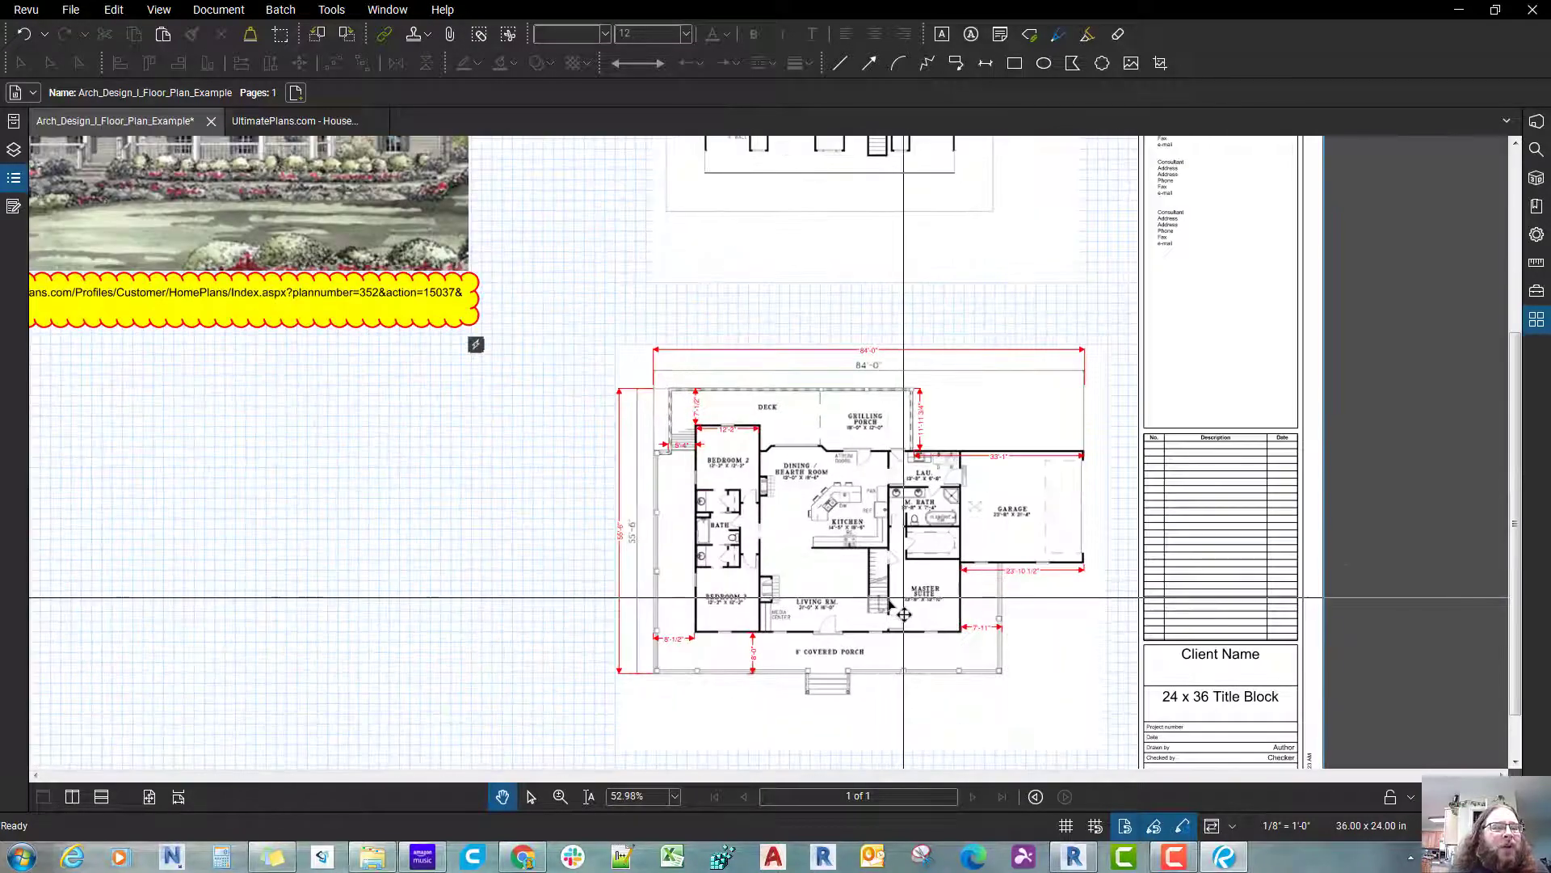
{"action": "left_click_drag", "start_coordinate": [892, 656], "coordinate": [996, 620]}
{"action": "scroll", "coordinate": [888, 600], "scroll_direction": "up", "scroll_amount": 2}
{"action": "scroll", "coordinate": [890, 601], "scroll_direction": "down", "scroll_amount": 2}
{"action": "left_click_drag", "start_coordinate": [890, 601], "coordinate": [939, 627]}
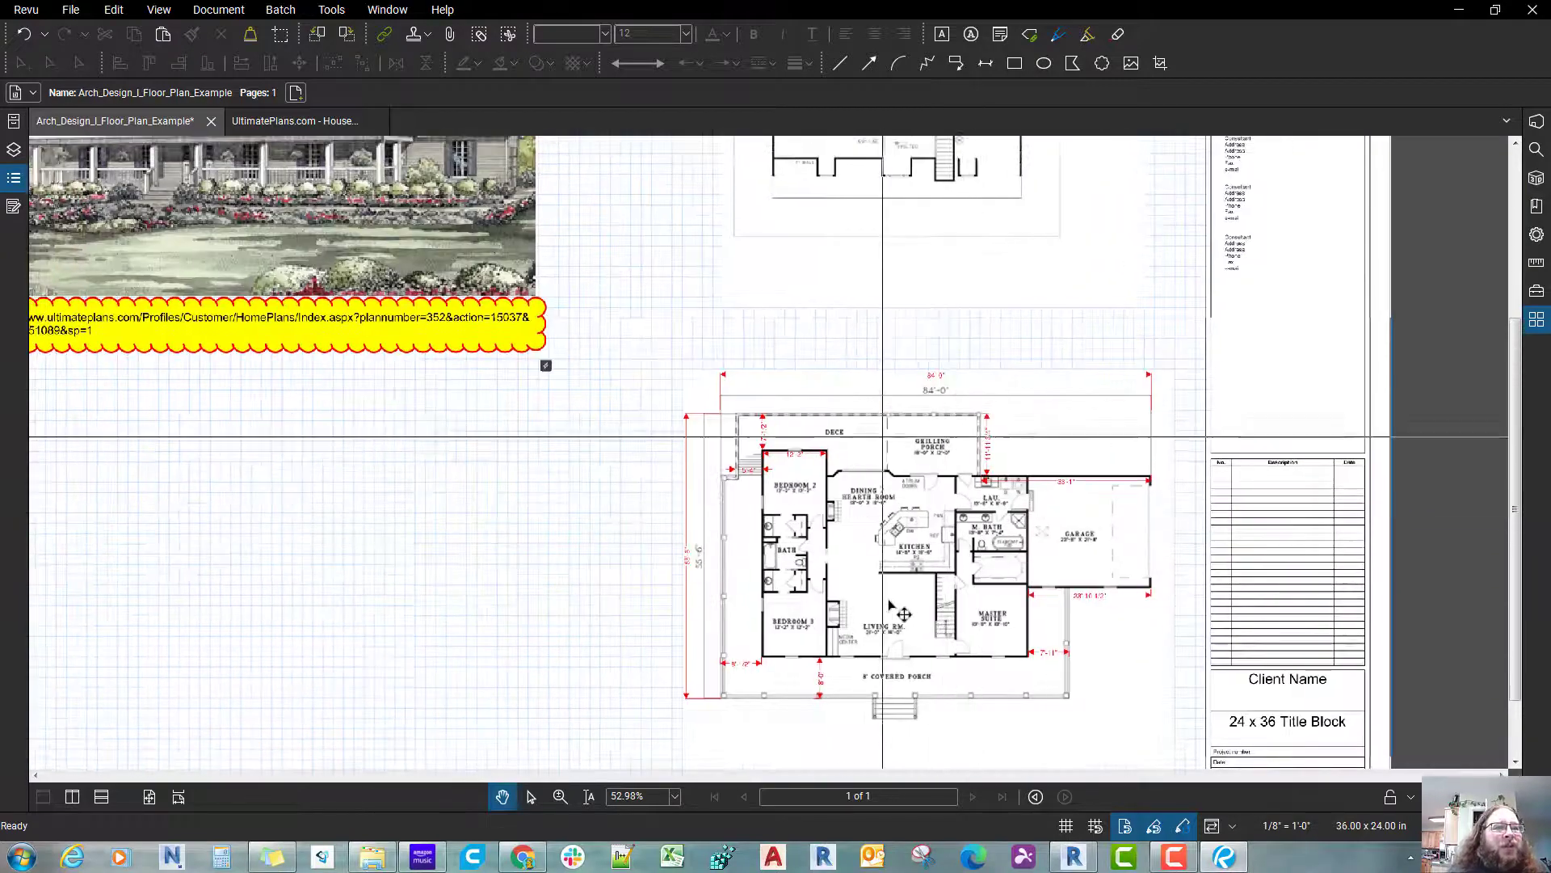
{"action": "scroll", "coordinate": [896, 608], "scroll_direction": "down", "scroll_amount": 2}
{"action": "left_click_drag", "start_coordinate": [871, 529], "coordinate": [917, 624]}
Step: Switch to the House Plan #151089 page in Chrome and copy the exterior house rendering image
{"action": "left_click", "coordinate": [319, 117]}
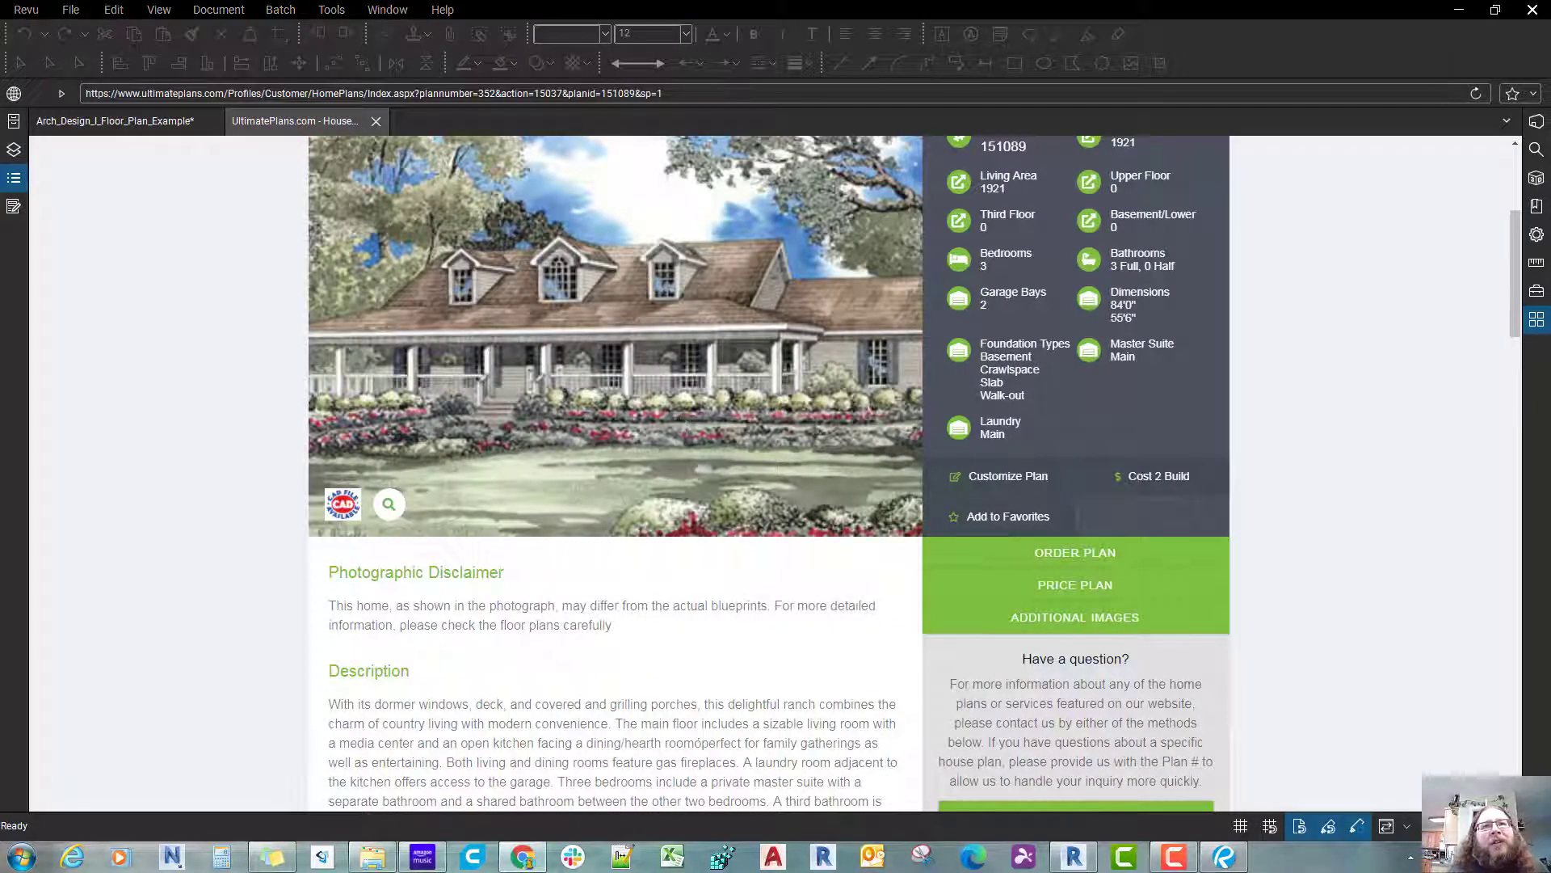
{"action": "left_click_drag", "start_coordinate": [1330, 280], "coordinate": [646, 1]}
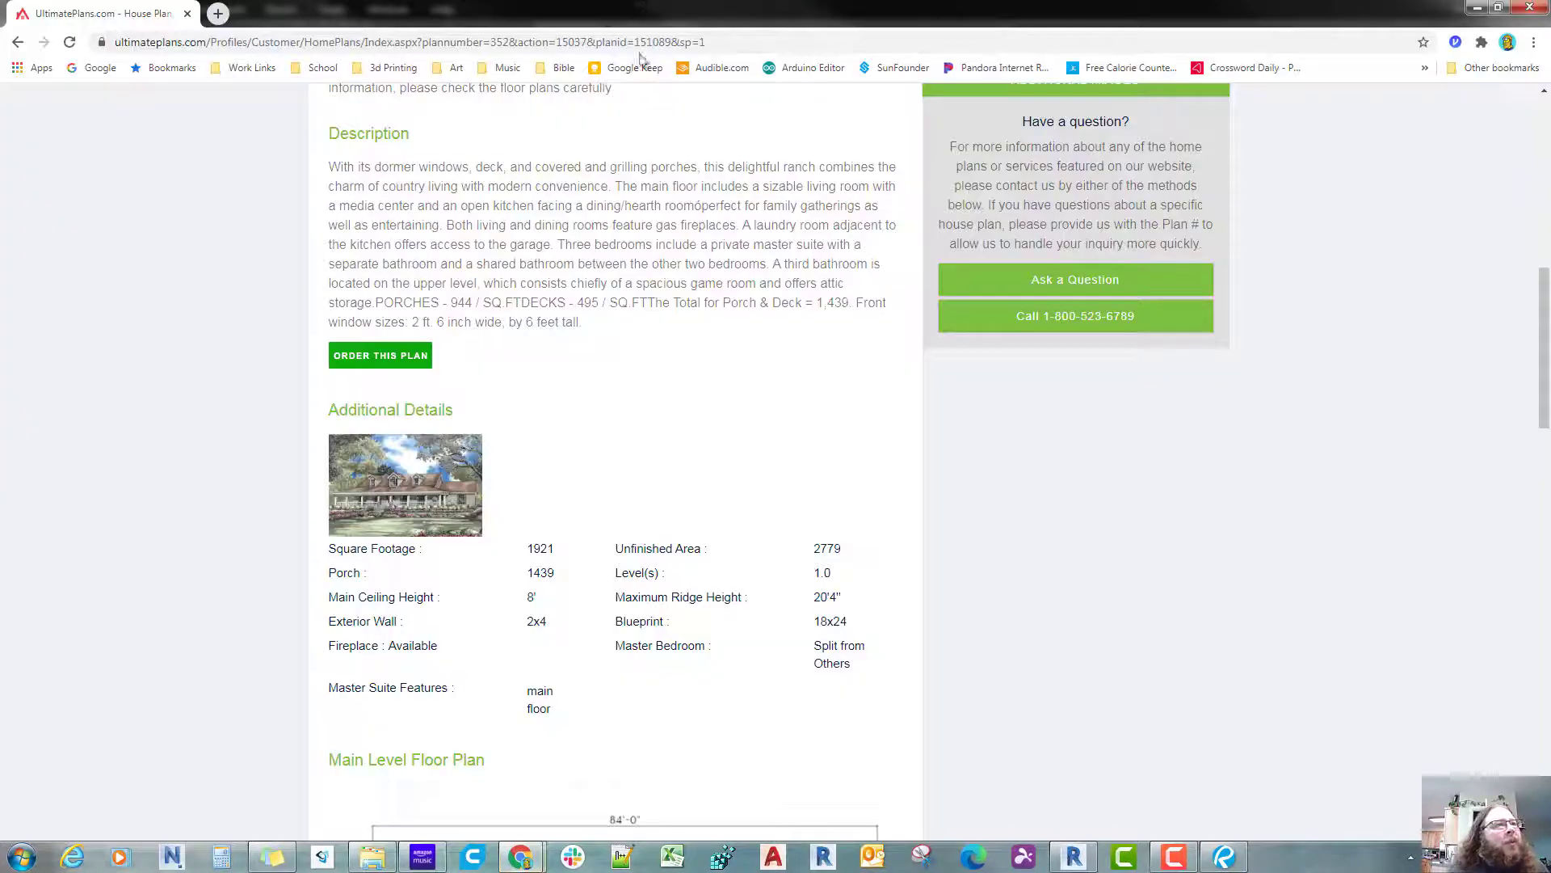
{"action": "scroll", "coordinate": [612, 339], "scroll_direction": "up", "scroll_amount": 8}
{"action": "right_click", "coordinate": [610, 389]}
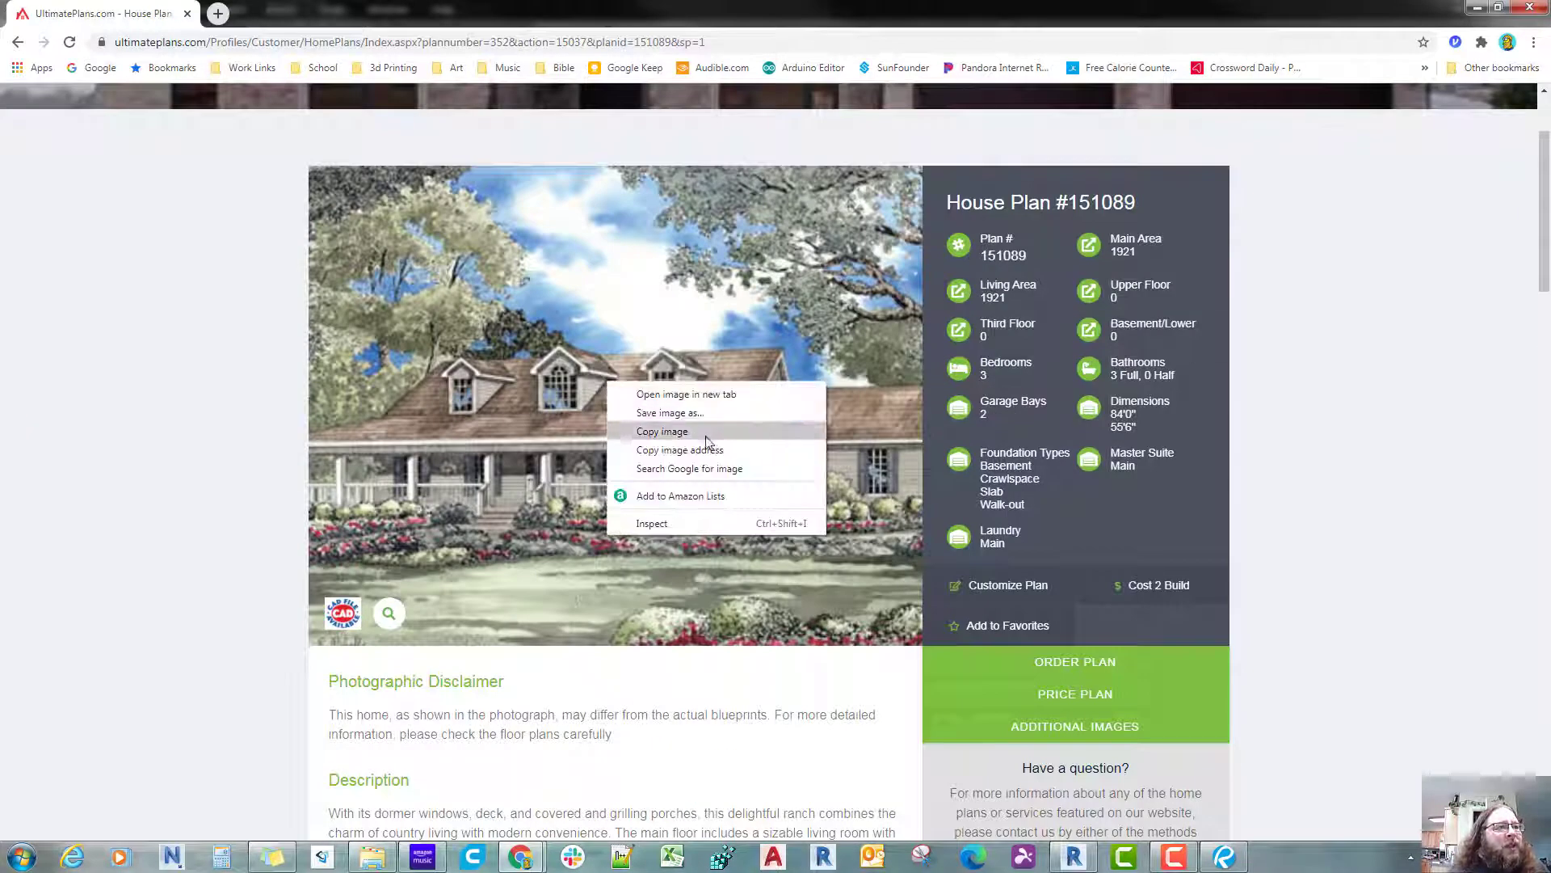
{"action": "left_click", "coordinate": [263, 433]}
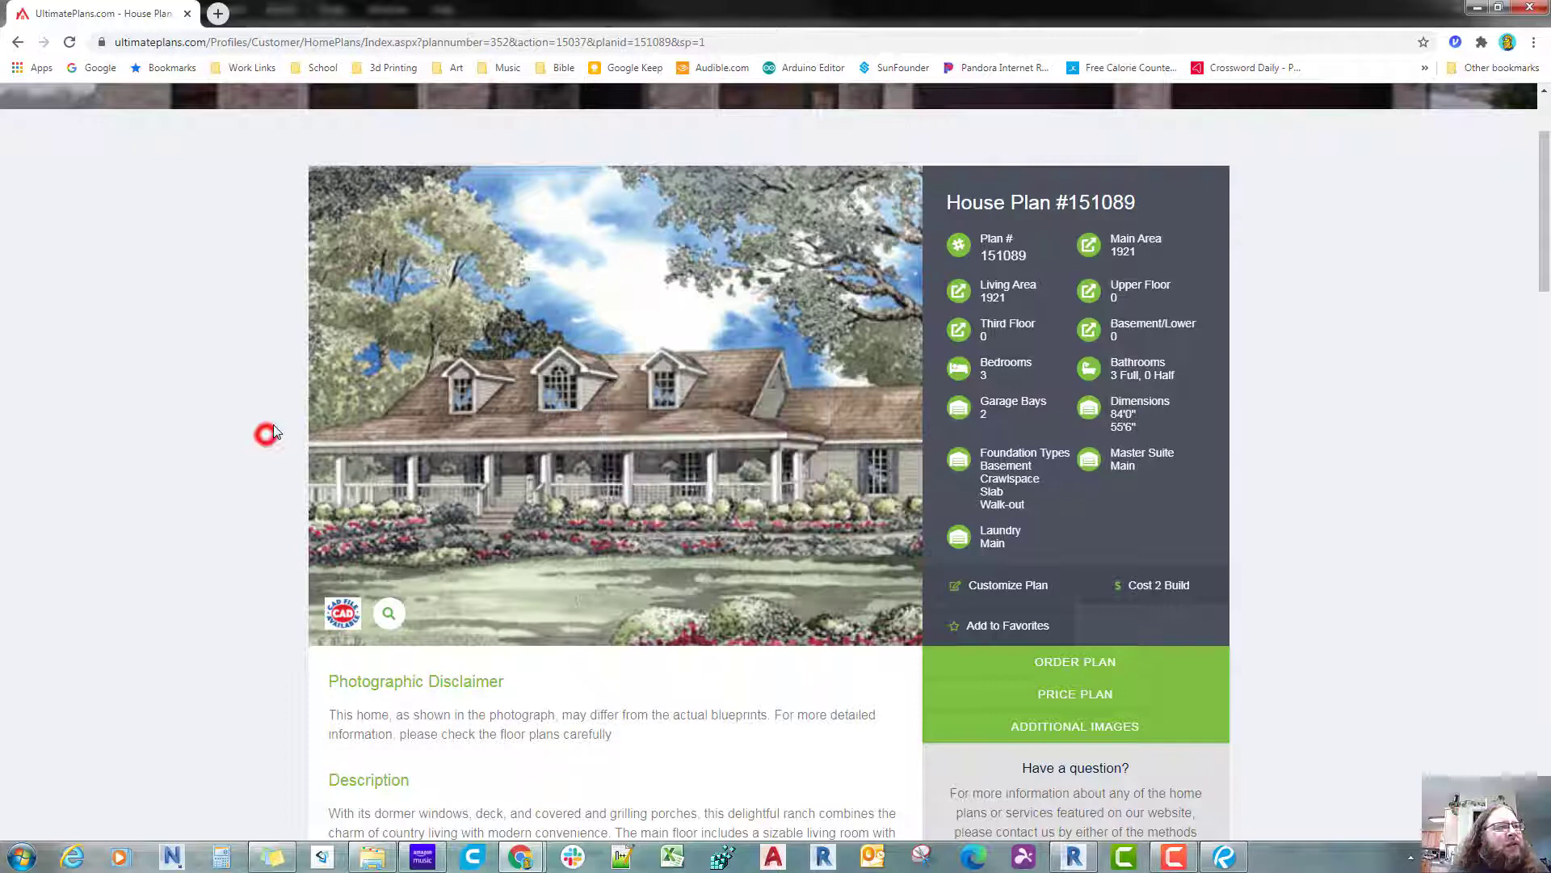
{"action": "right_click", "coordinate": [623, 402]}
{"action": "left_click", "coordinate": [677, 444]}
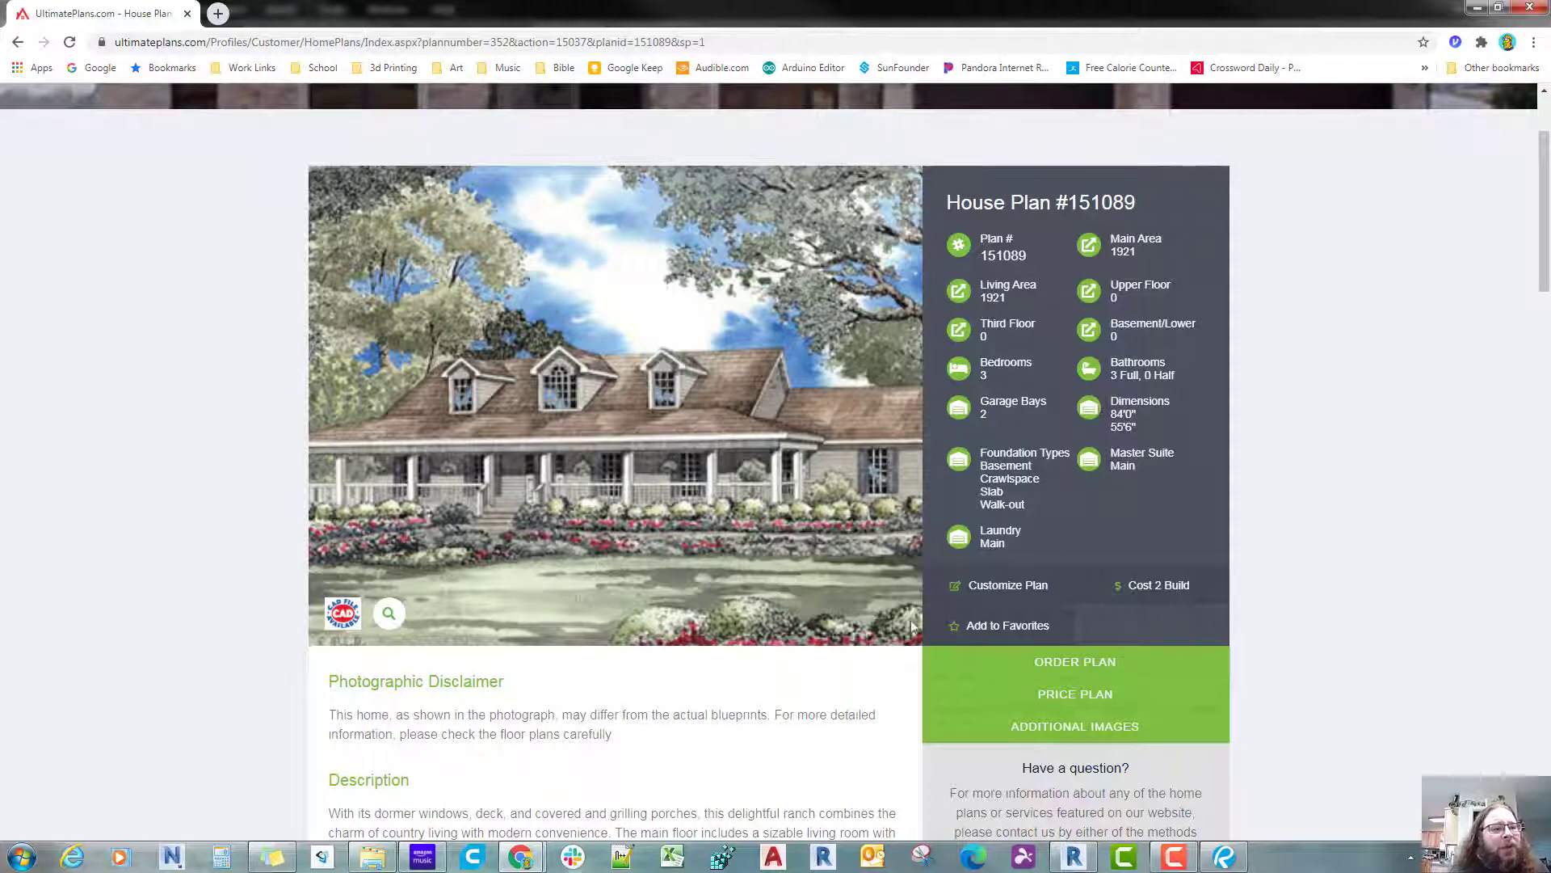
Step: Switch back to Bluebeam Revu and start a new PDF with the ARCH_D (24.00 x 36.00 inches) page template
{"action": "left_click", "coordinate": [1222, 857]}
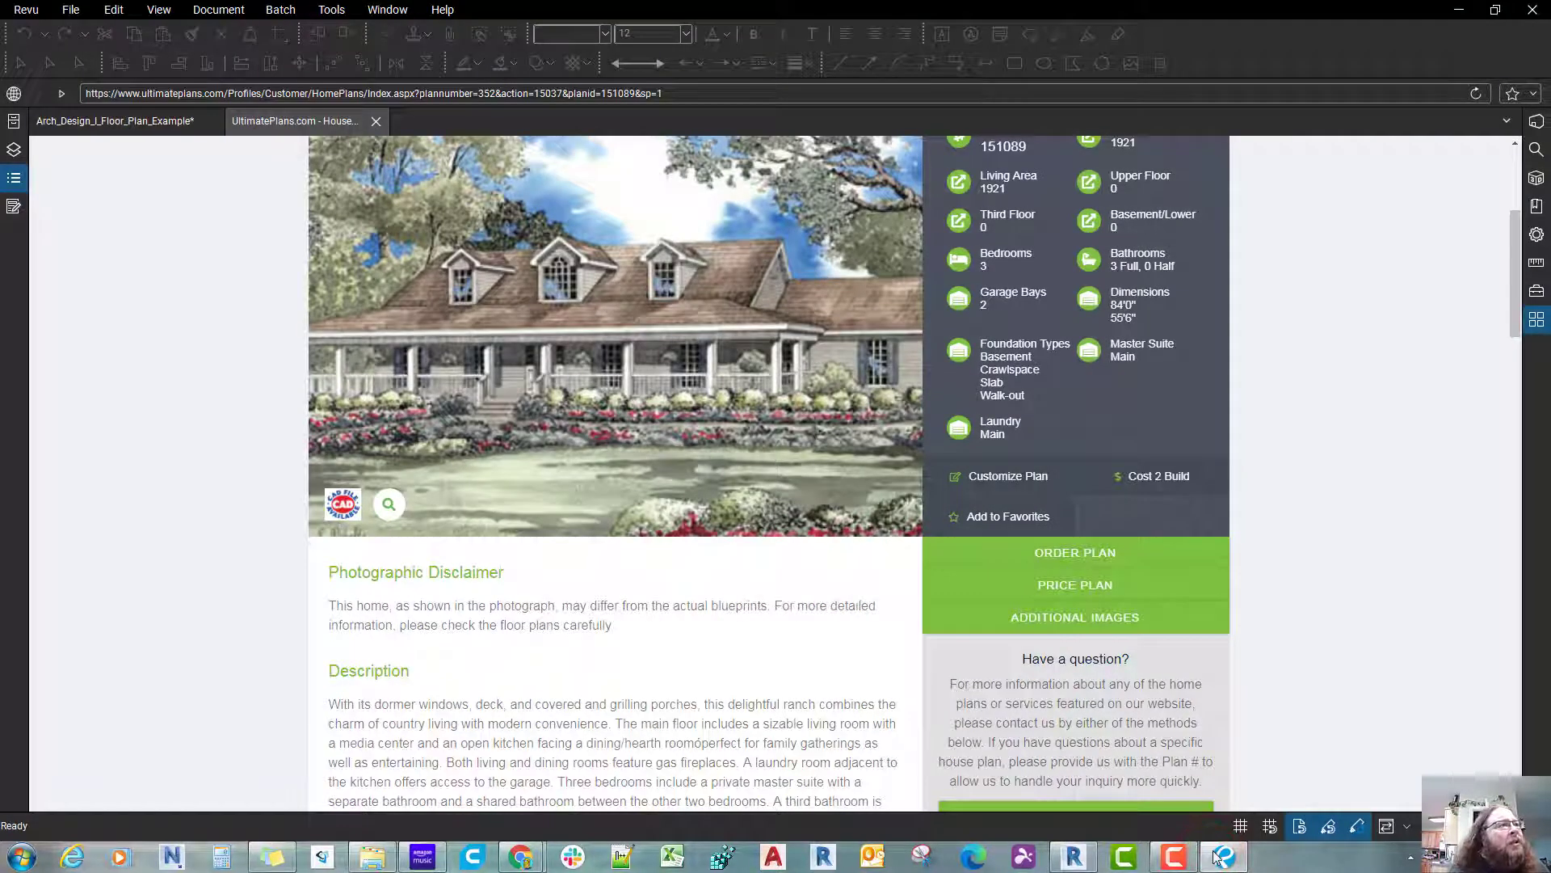
{"action": "left_click", "coordinate": [86, 13]}
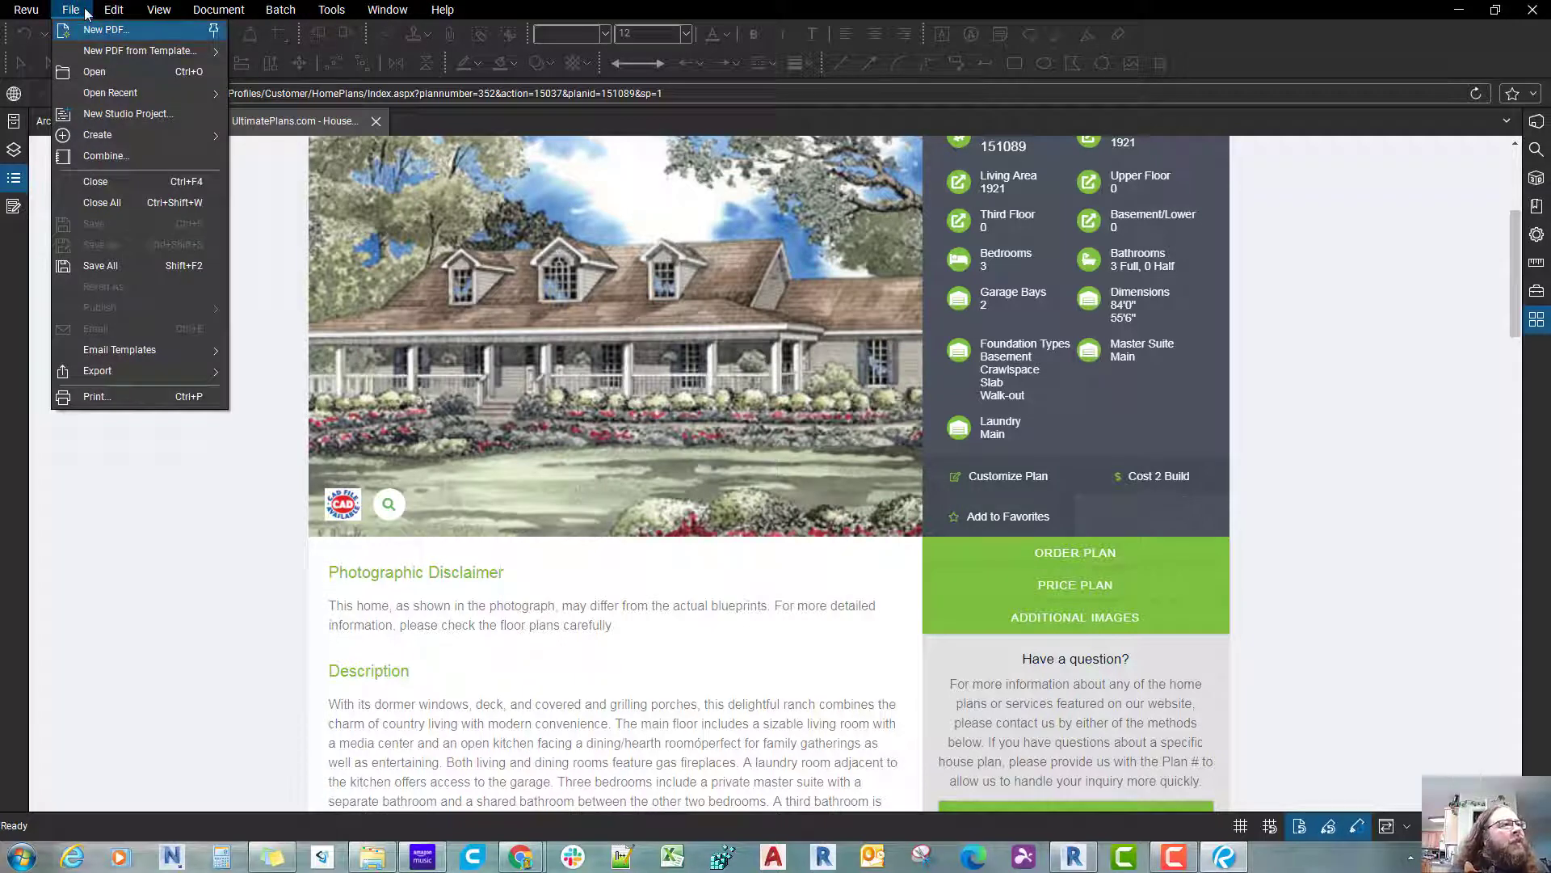
{"action": "left_click", "coordinate": [117, 40]}
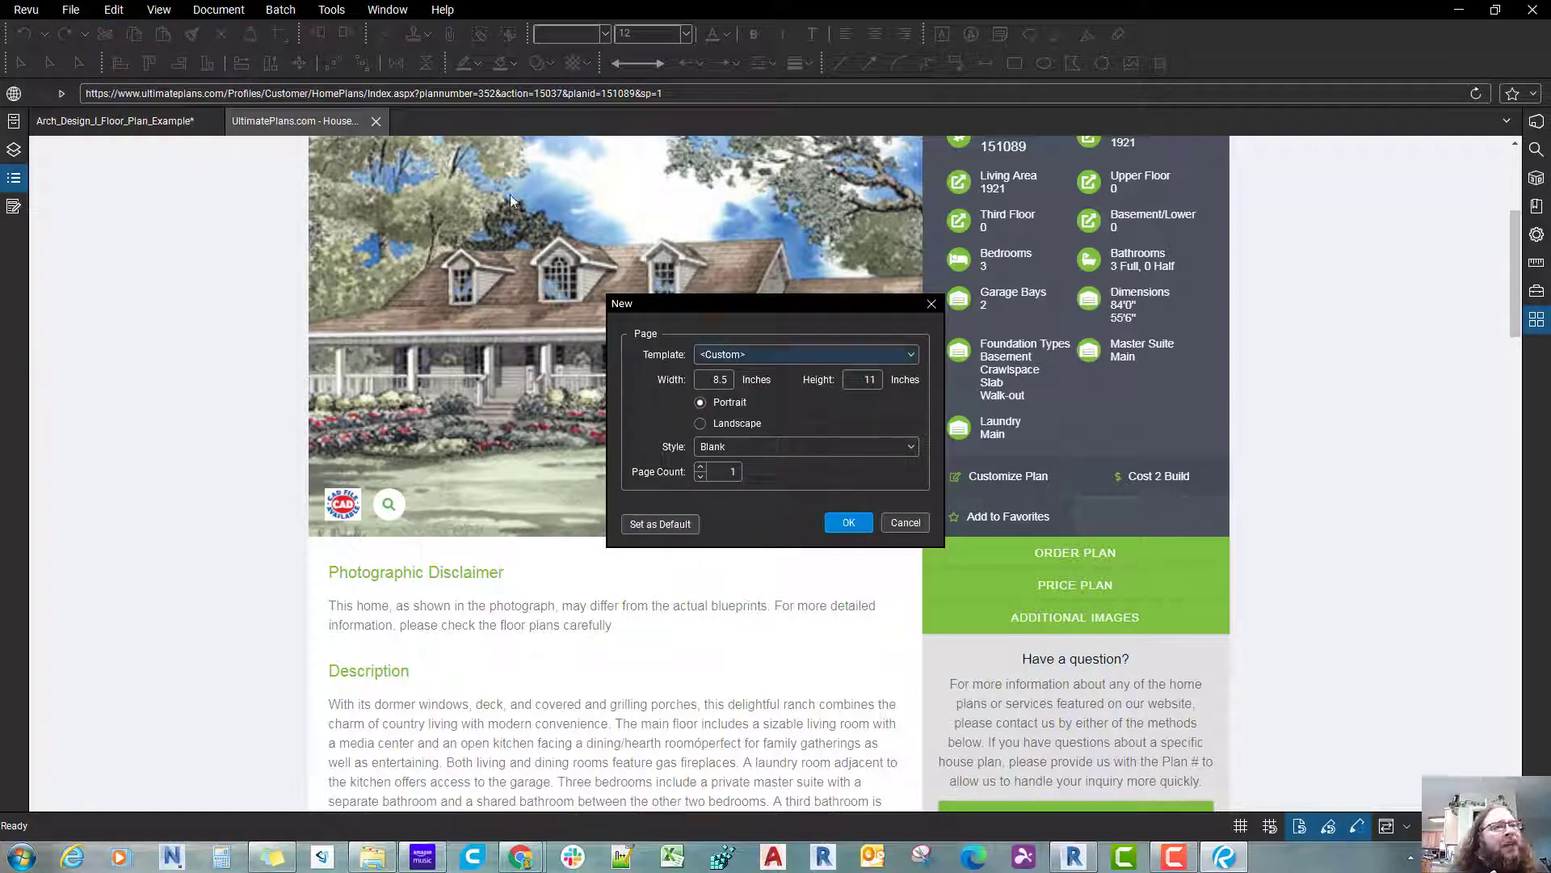
{"action": "left_click", "coordinate": [907, 357]}
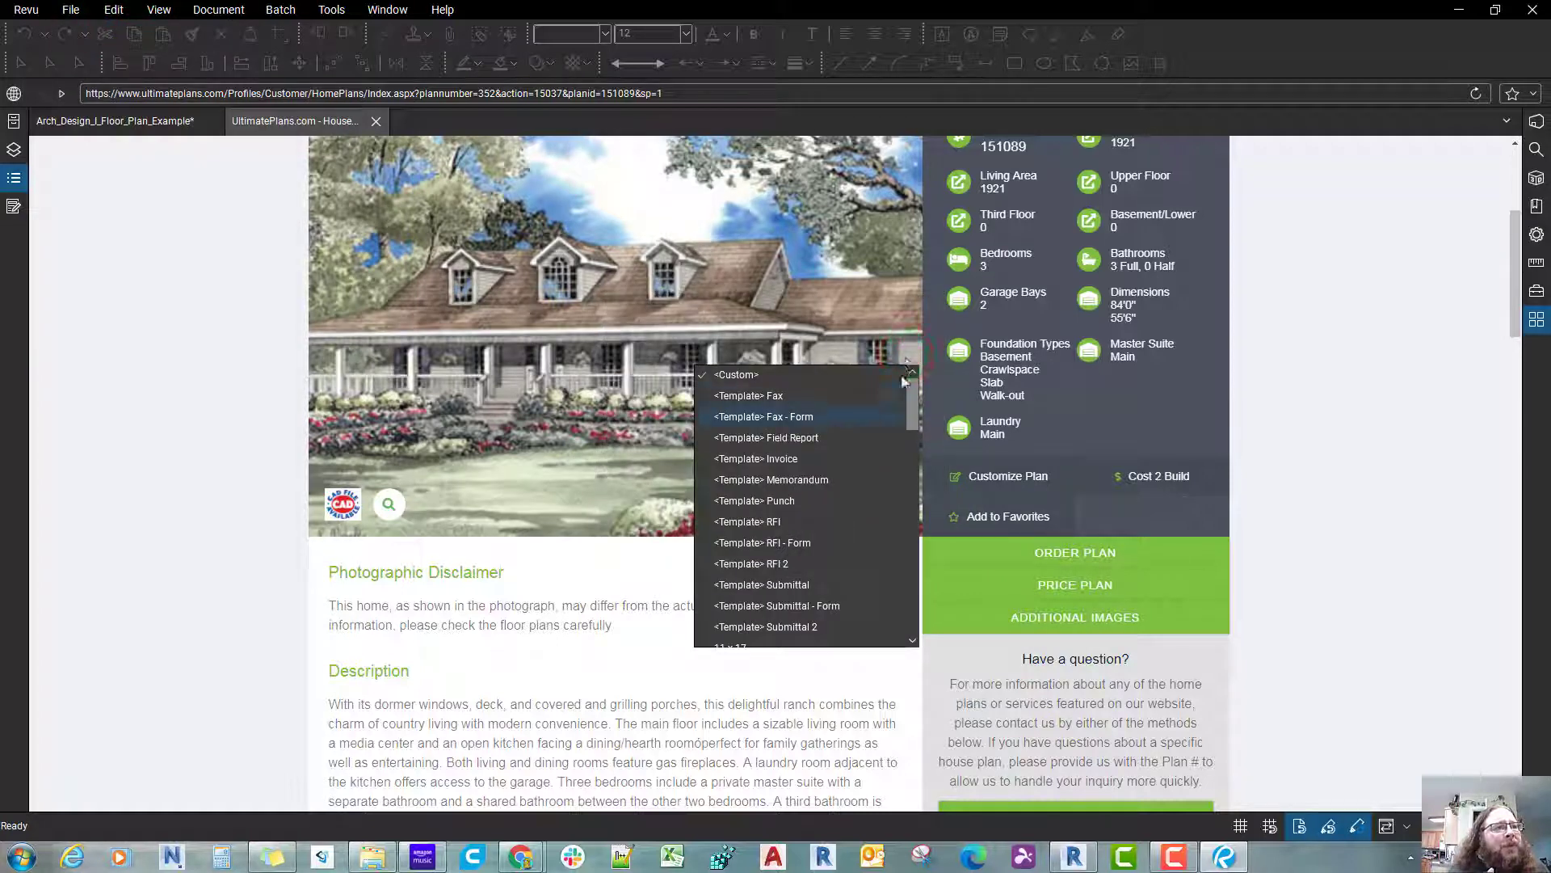
{"action": "scroll", "coordinate": [863, 545], "scroll_direction": "up", "scroll_amount": 5}
{"action": "scroll", "coordinate": [863, 545], "scroll_direction": "down", "scroll_amount": 2}
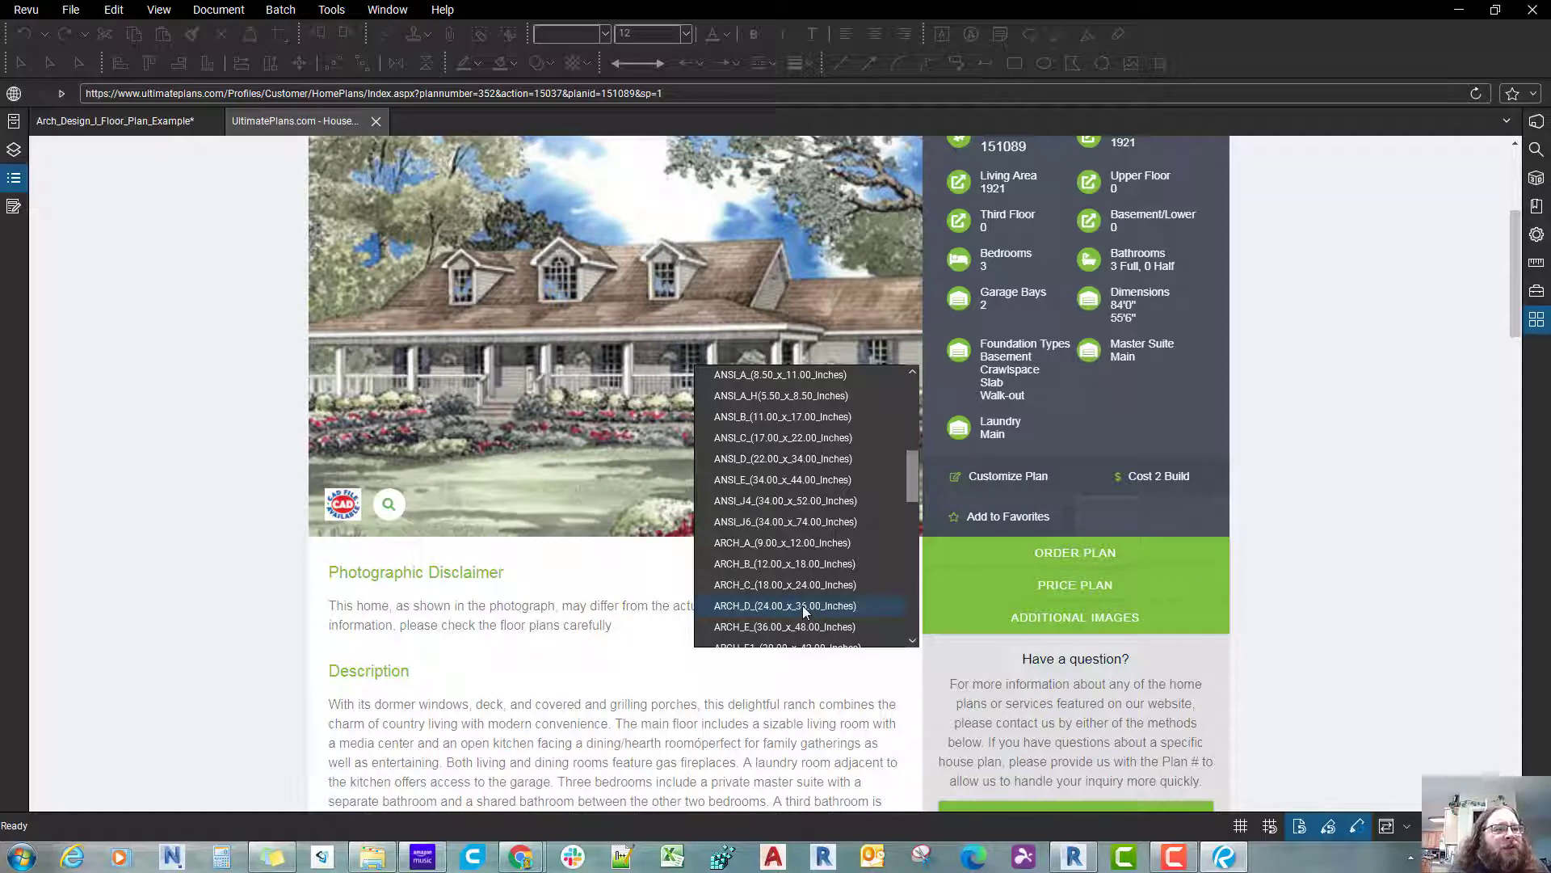
{"action": "scroll", "coordinate": [803, 604], "scroll_direction": "down", "scroll_amount": 10}
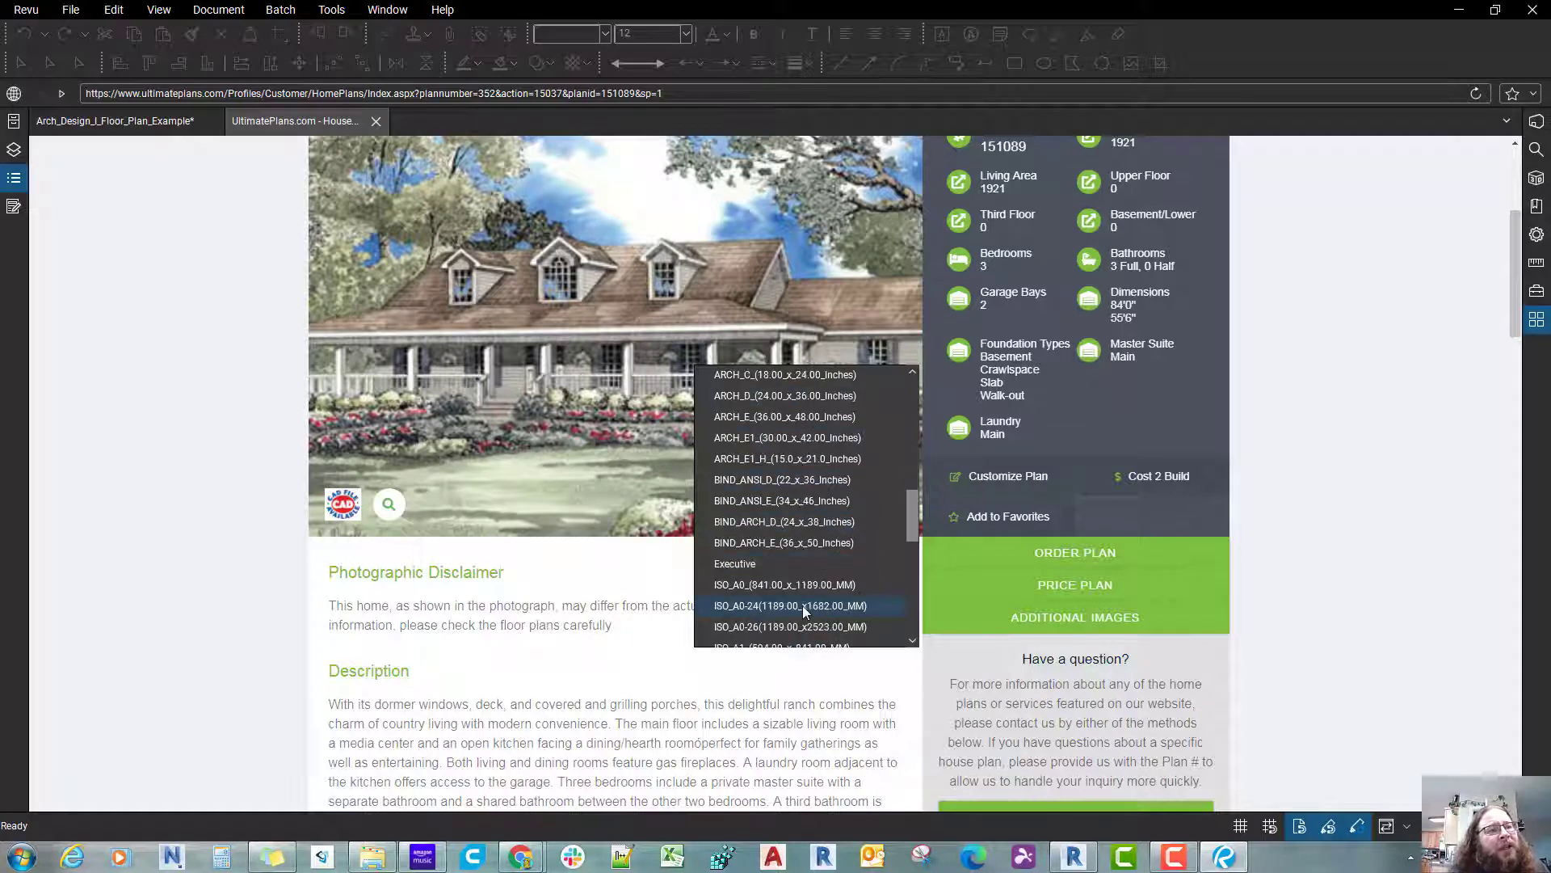
{"action": "scroll", "coordinate": [802, 604], "scroll_direction": "up", "scroll_amount": 15}
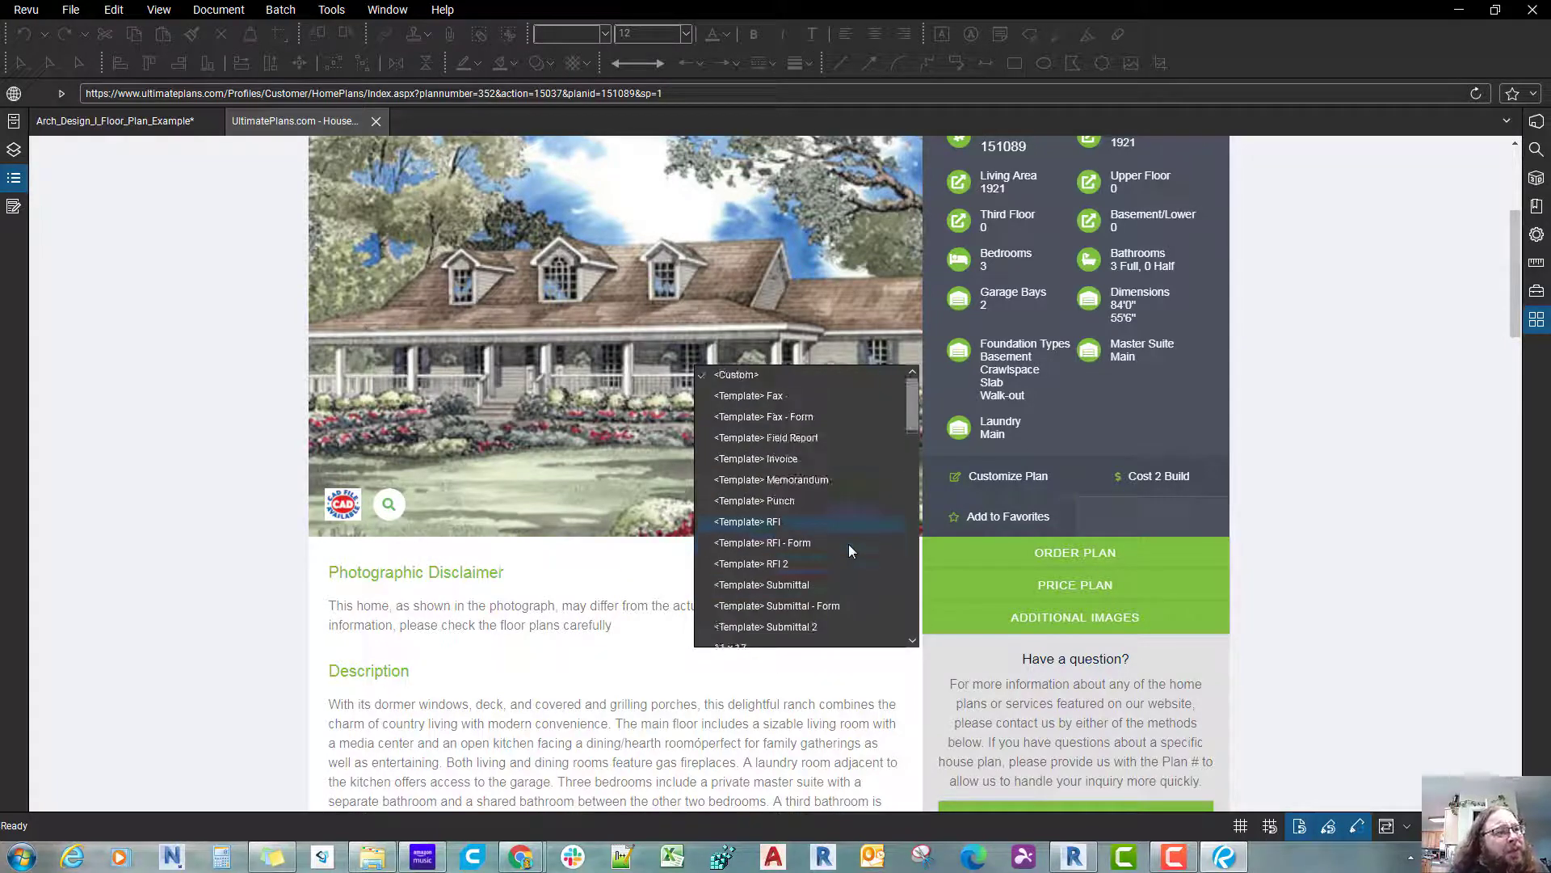
{"action": "scroll", "coordinate": [848, 544], "scroll_direction": "down", "scroll_amount": 5}
{"action": "scroll", "coordinate": [848, 544], "scroll_direction": "down", "scroll_amount": 3}
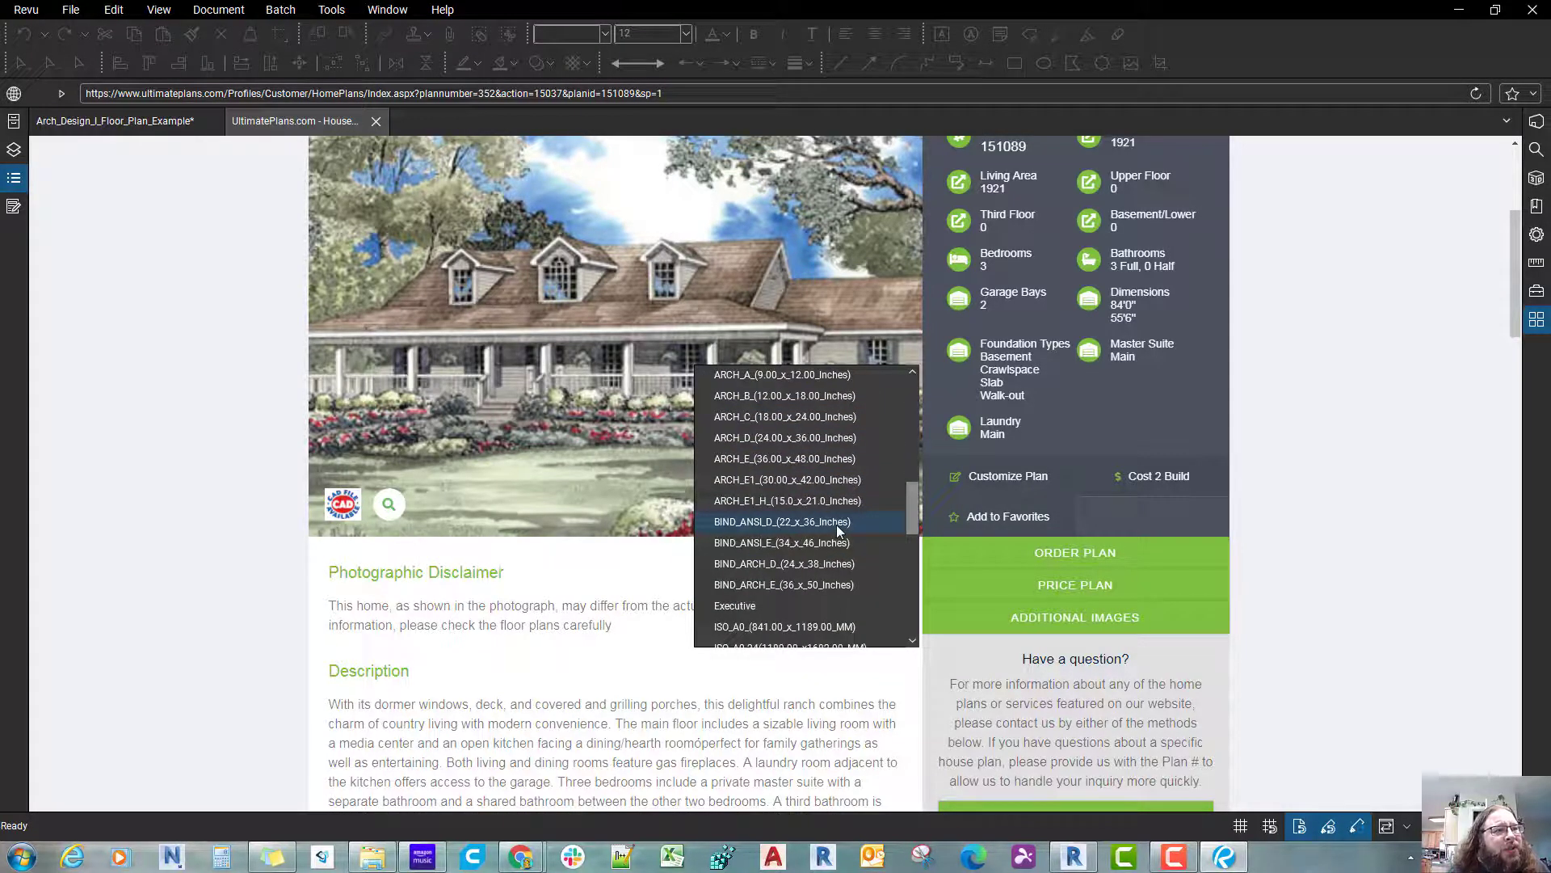
{"action": "left_click", "coordinate": [819, 439]}
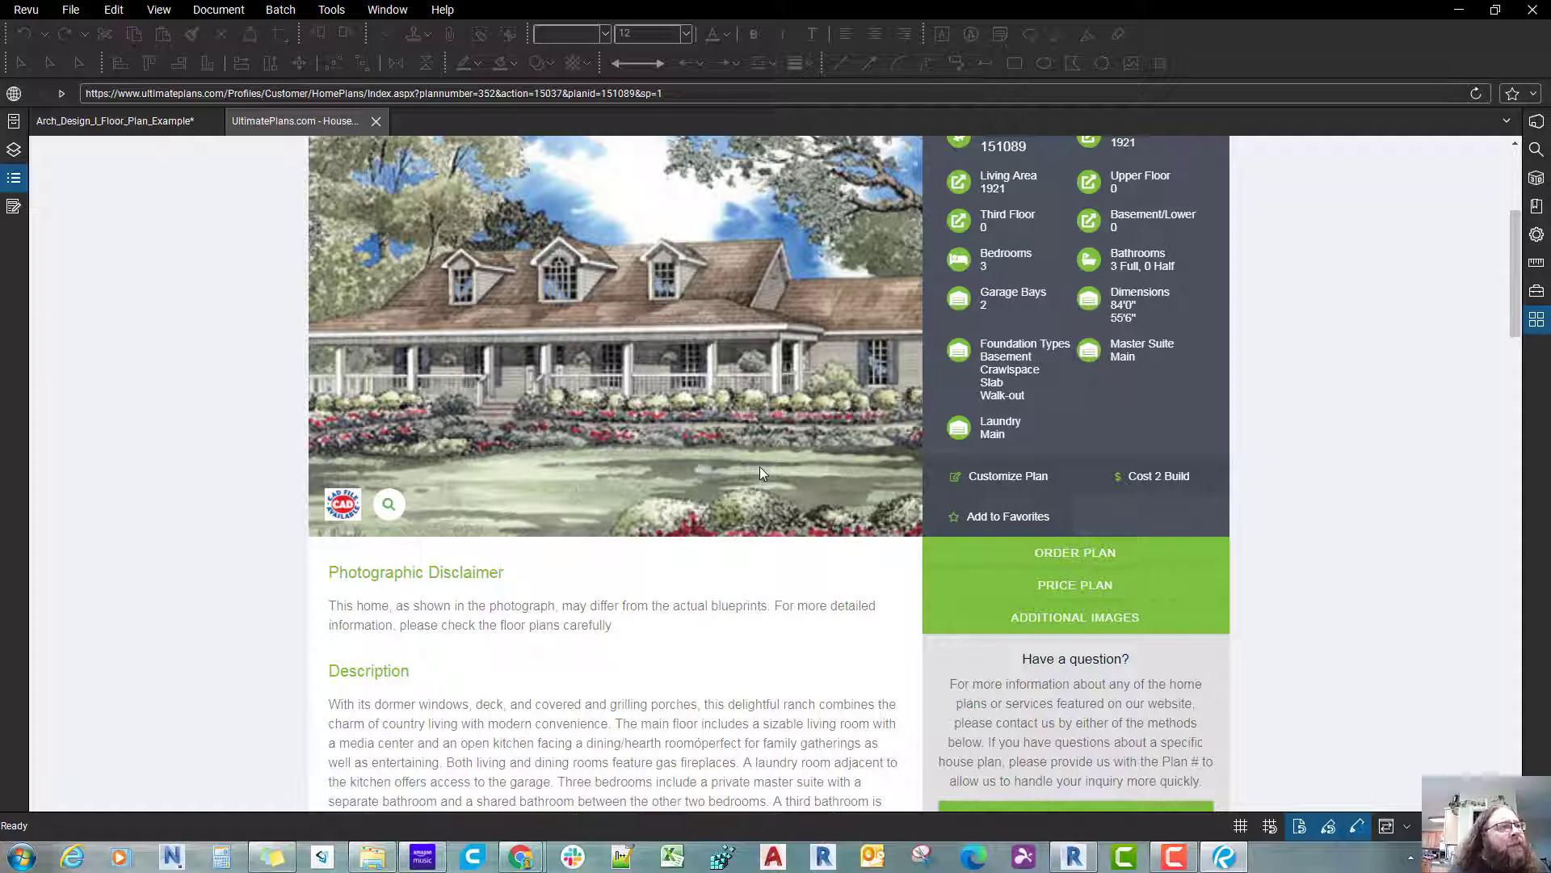
{"action": "left_click", "coordinate": [135, 128]}
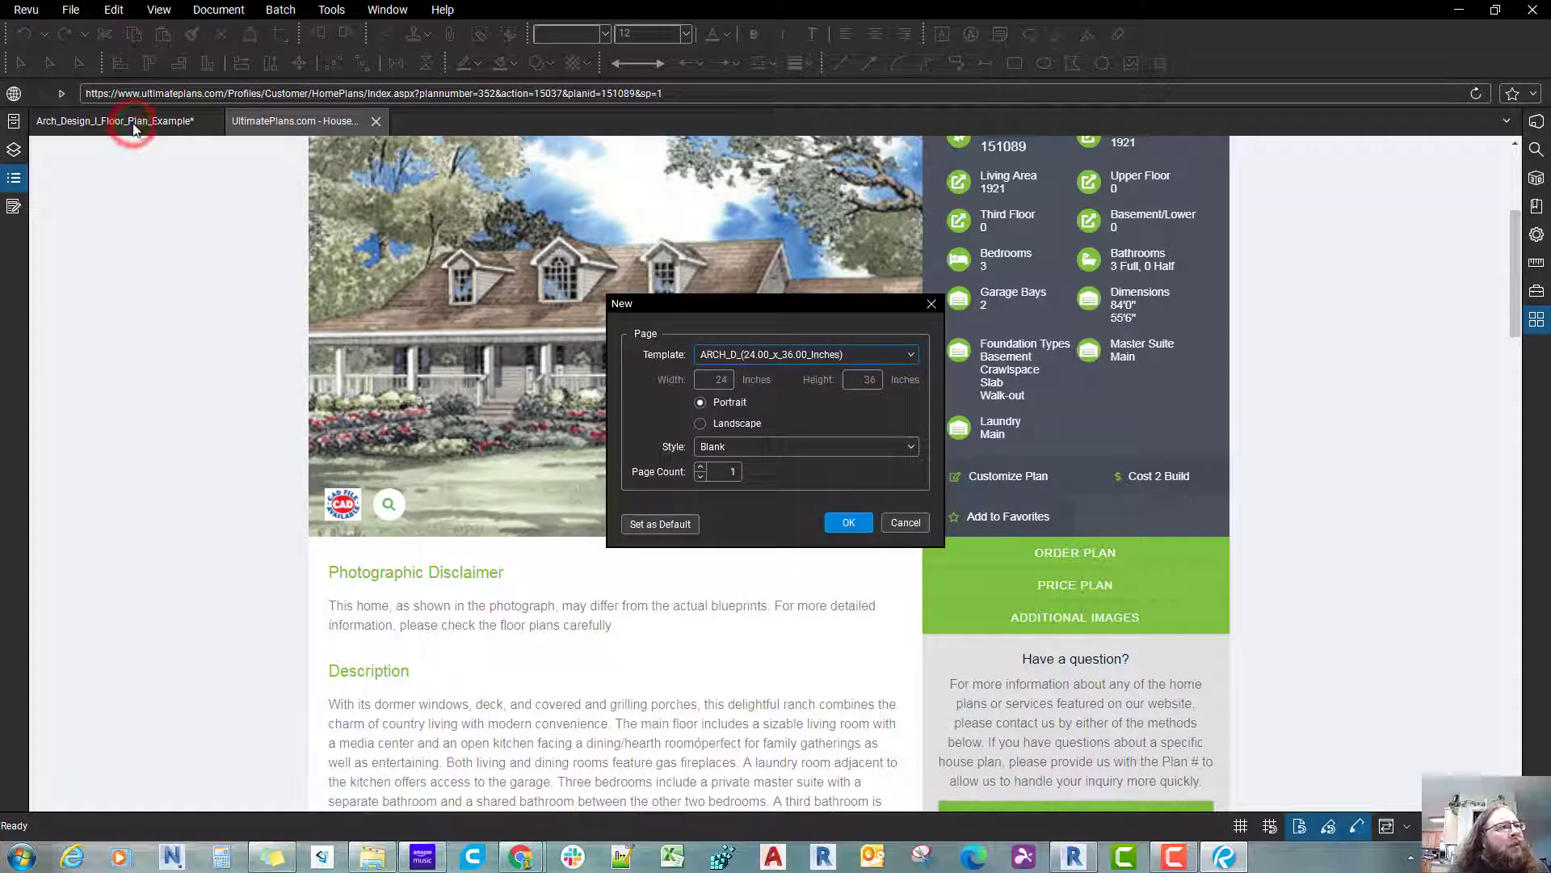
Step: Create the new ARCH_D sheet in landscape orientation with the Blank style and one page
{"action": "left_click", "coordinate": [733, 426]}
{"action": "left_click", "coordinate": [884, 448]}
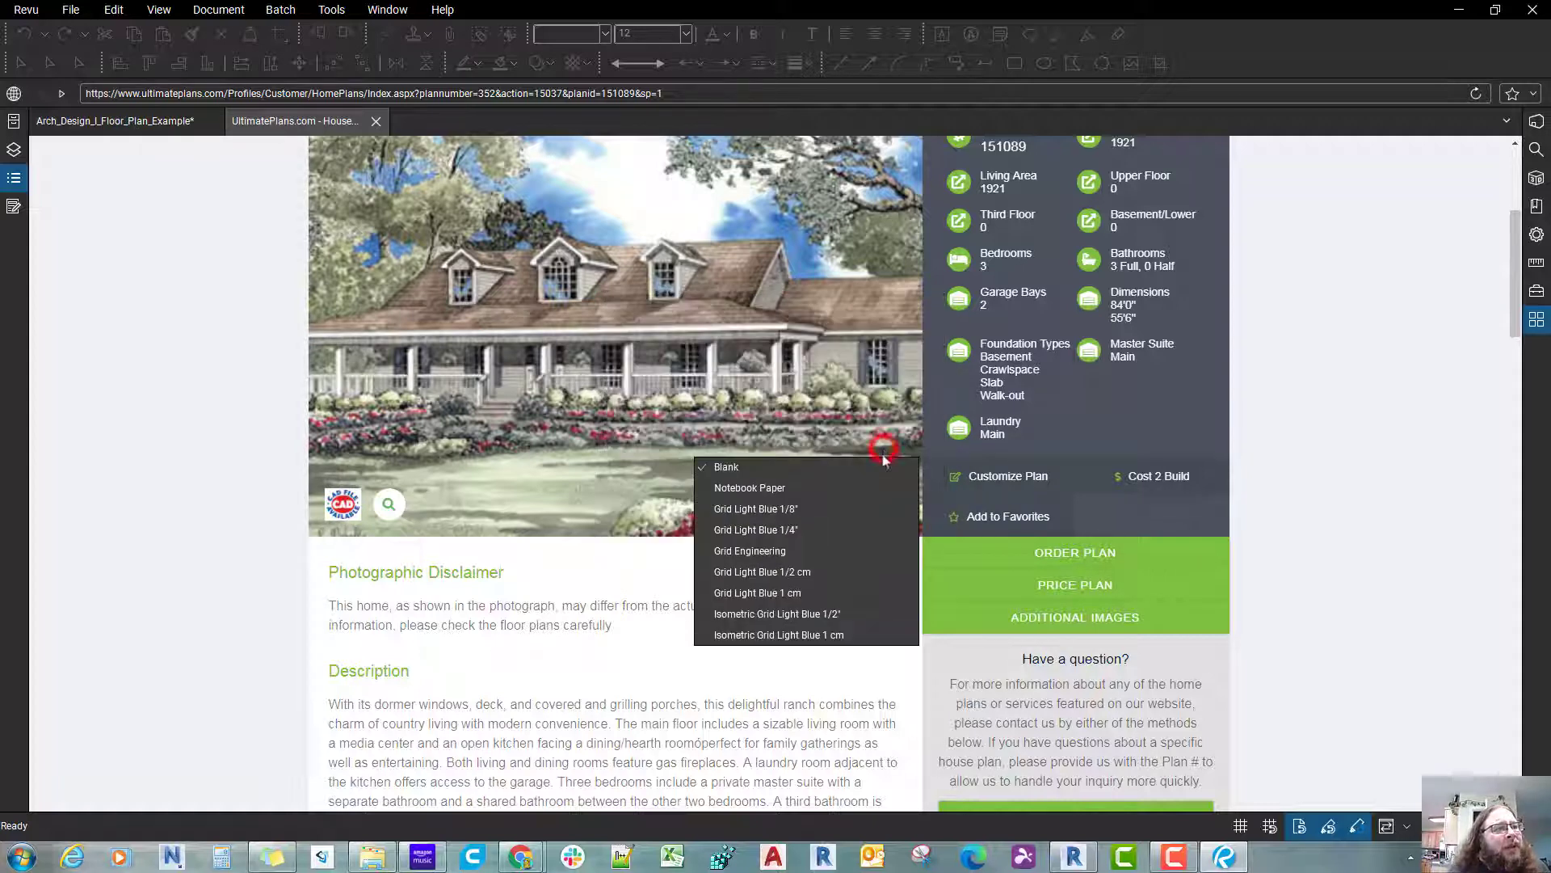
{"action": "key", "text": "Up"}
{"action": "key", "text": "Up"}
{"action": "key", "text": "Up"}
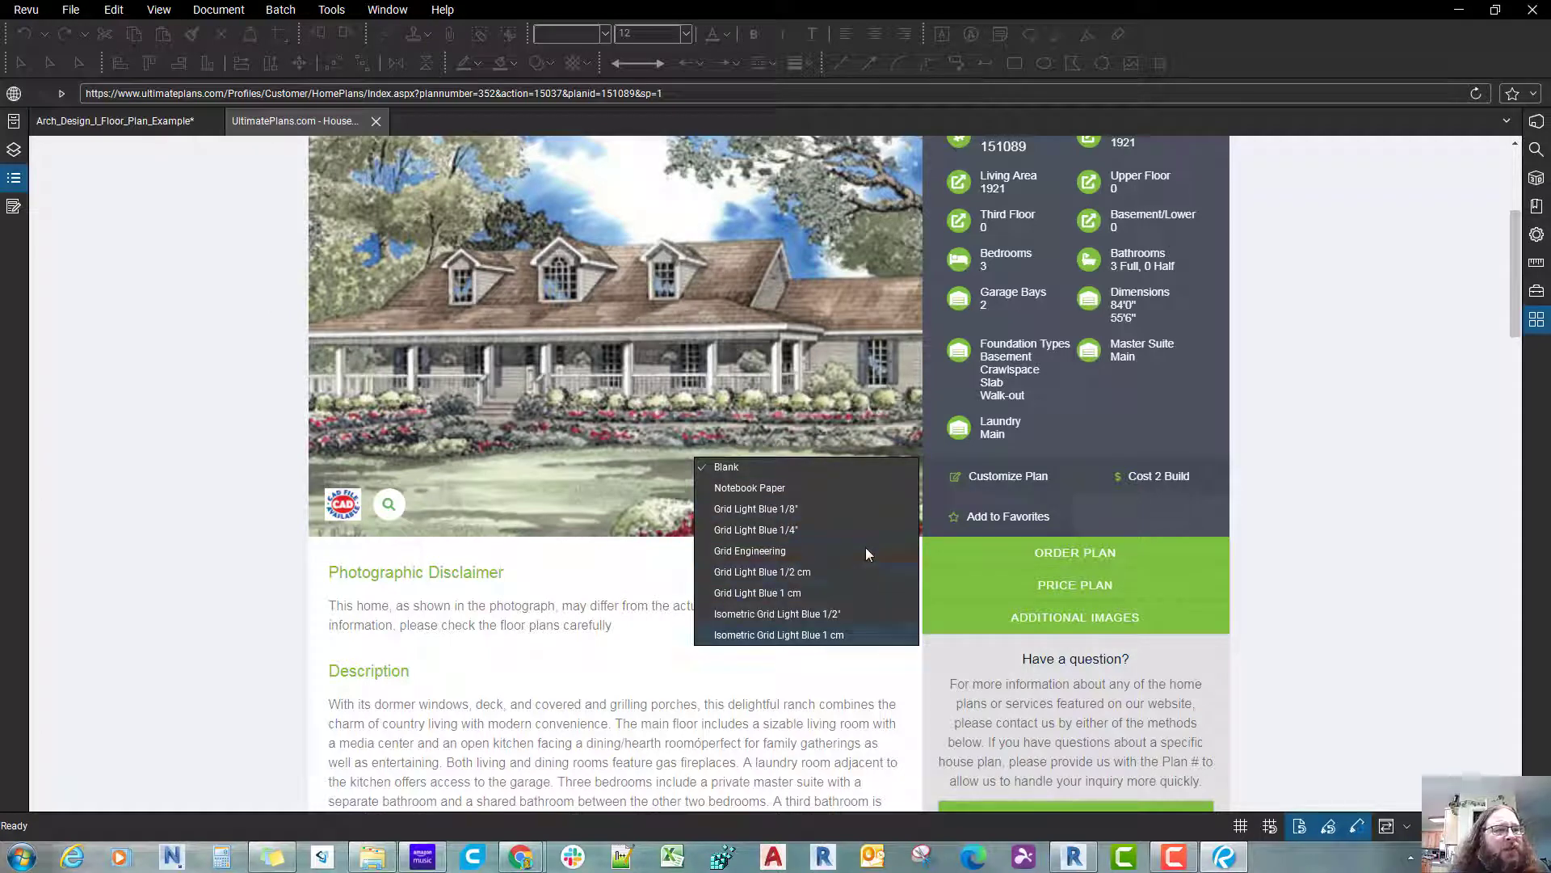
{"action": "left_click", "coordinate": [775, 472]}
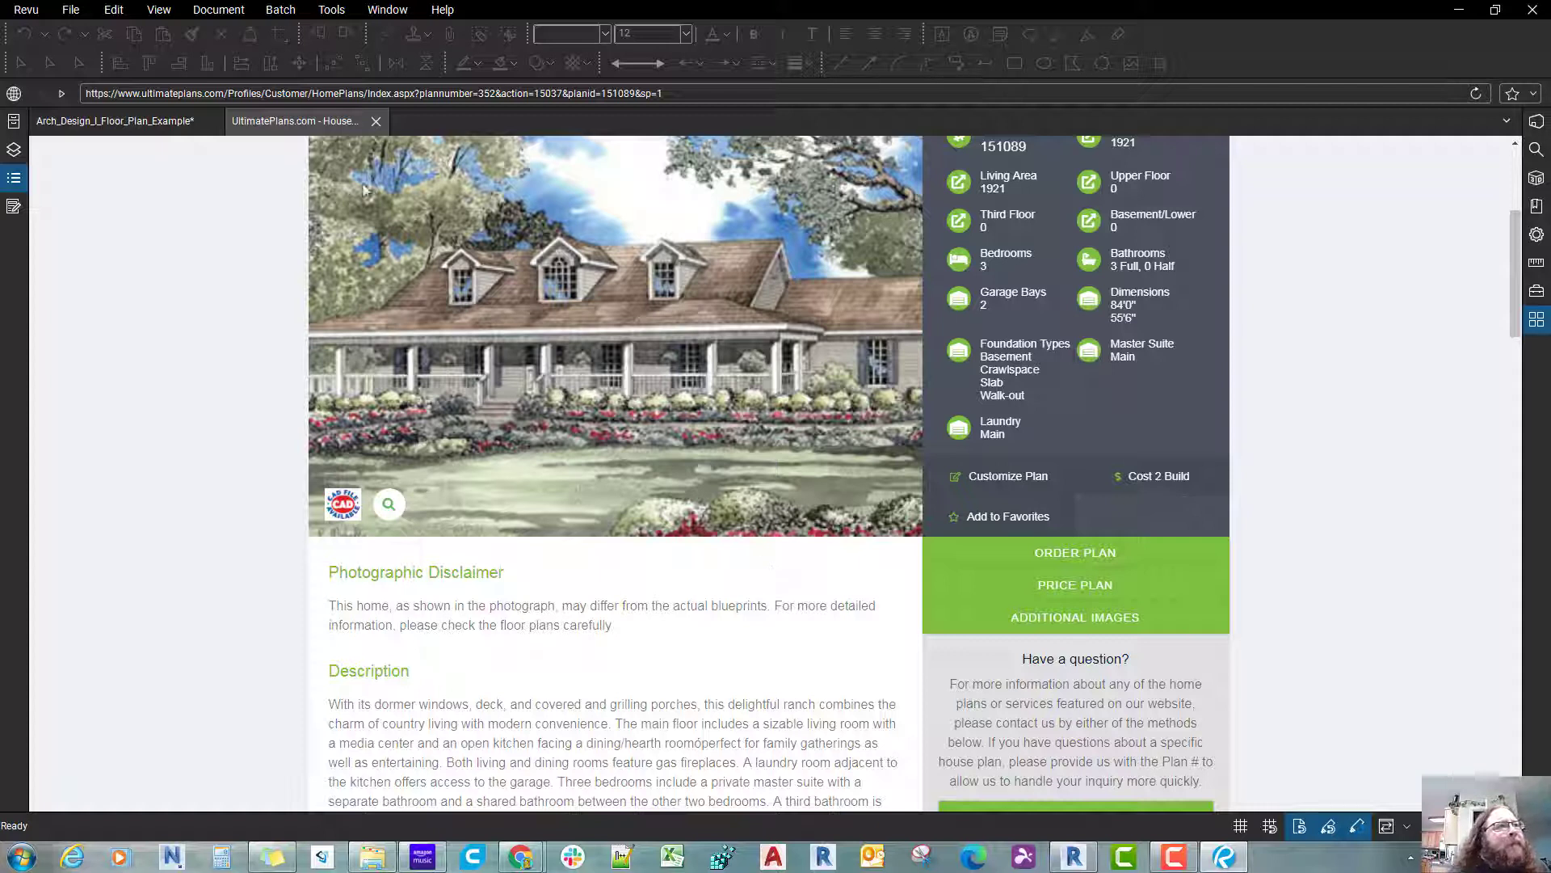
{"action": "double_click", "coordinate": [295, 122]}
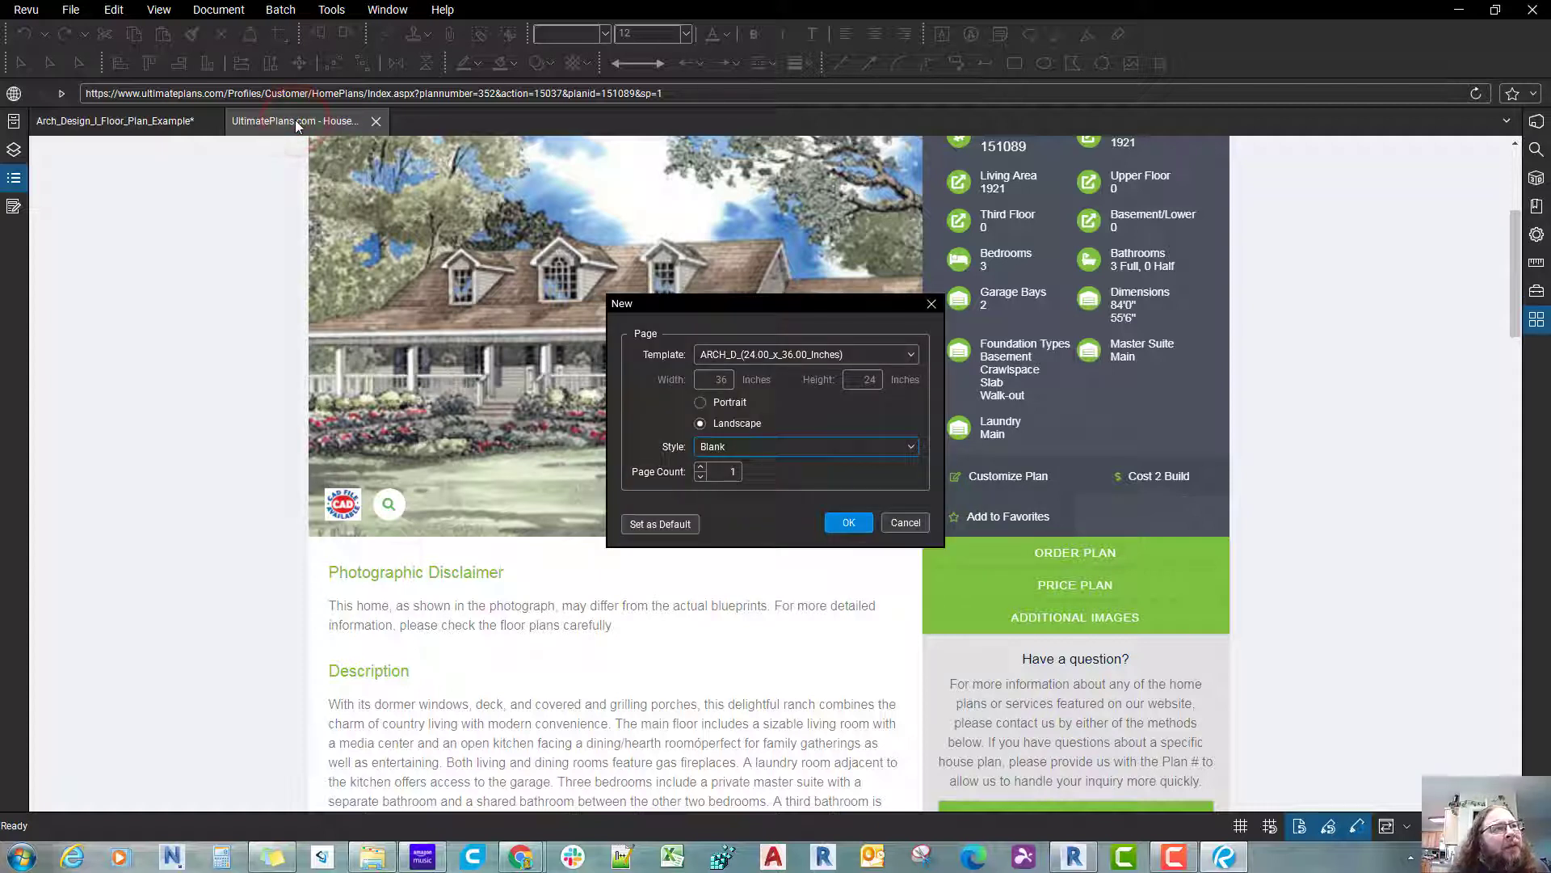
{"action": "left_click", "coordinate": [845, 523]}
{"action": "scroll", "coordinate": [841, 516], "scroll_direction": "down", "scroll_amount": 2}
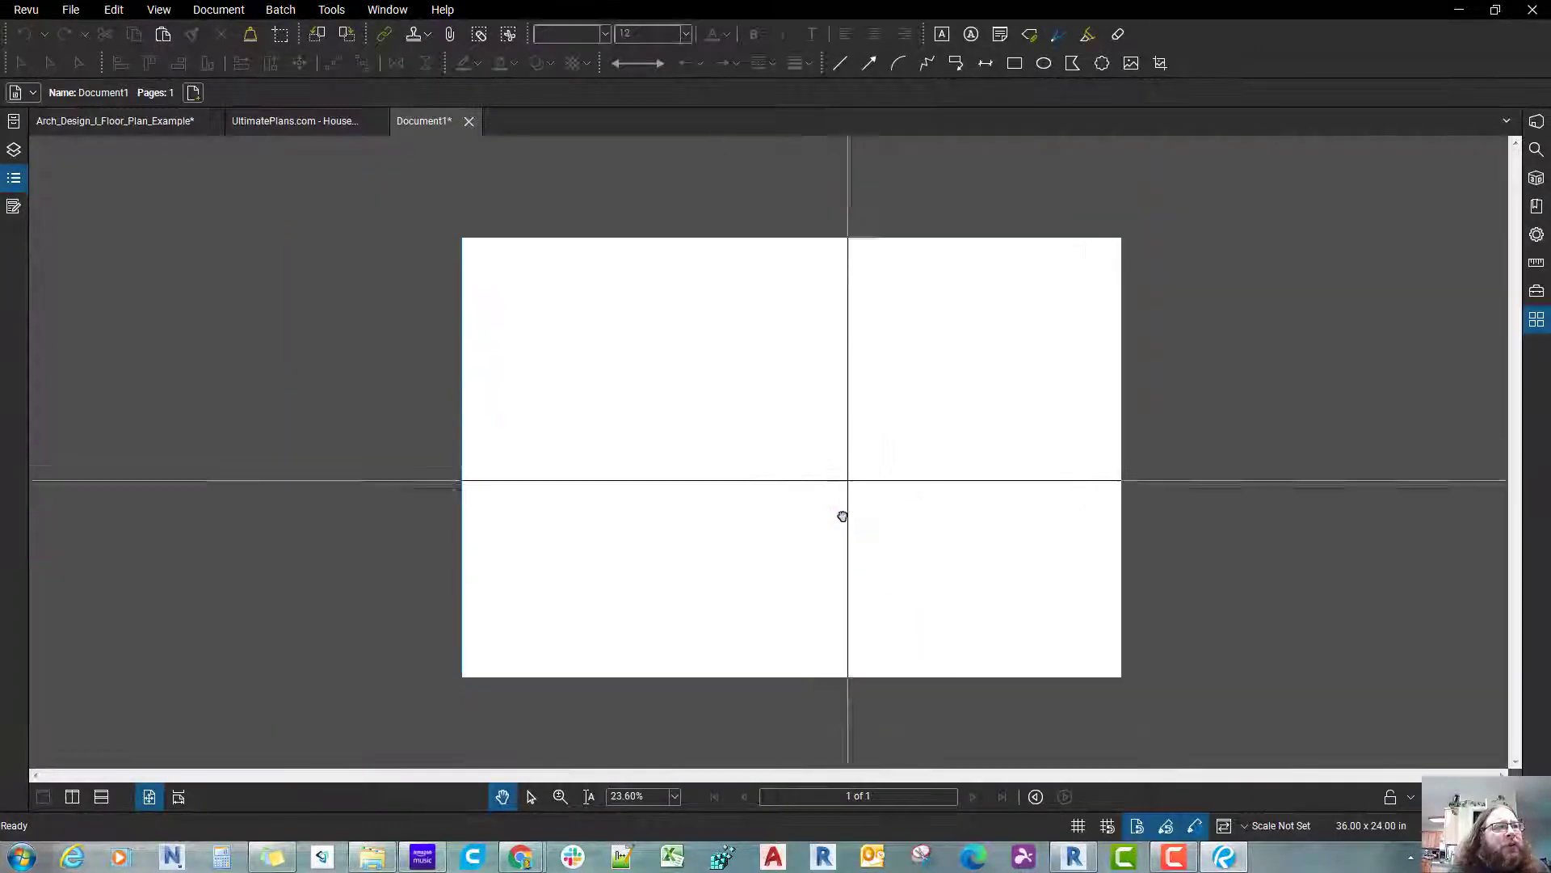
{"action": "scroll", "coordinate": [845, 517], "scroll_direction": "up", "scroll_amount": 2}
{"action": "scroll", "coordinate": [843, 517], "scroll_direction": "down", "scroll_amount": 1}
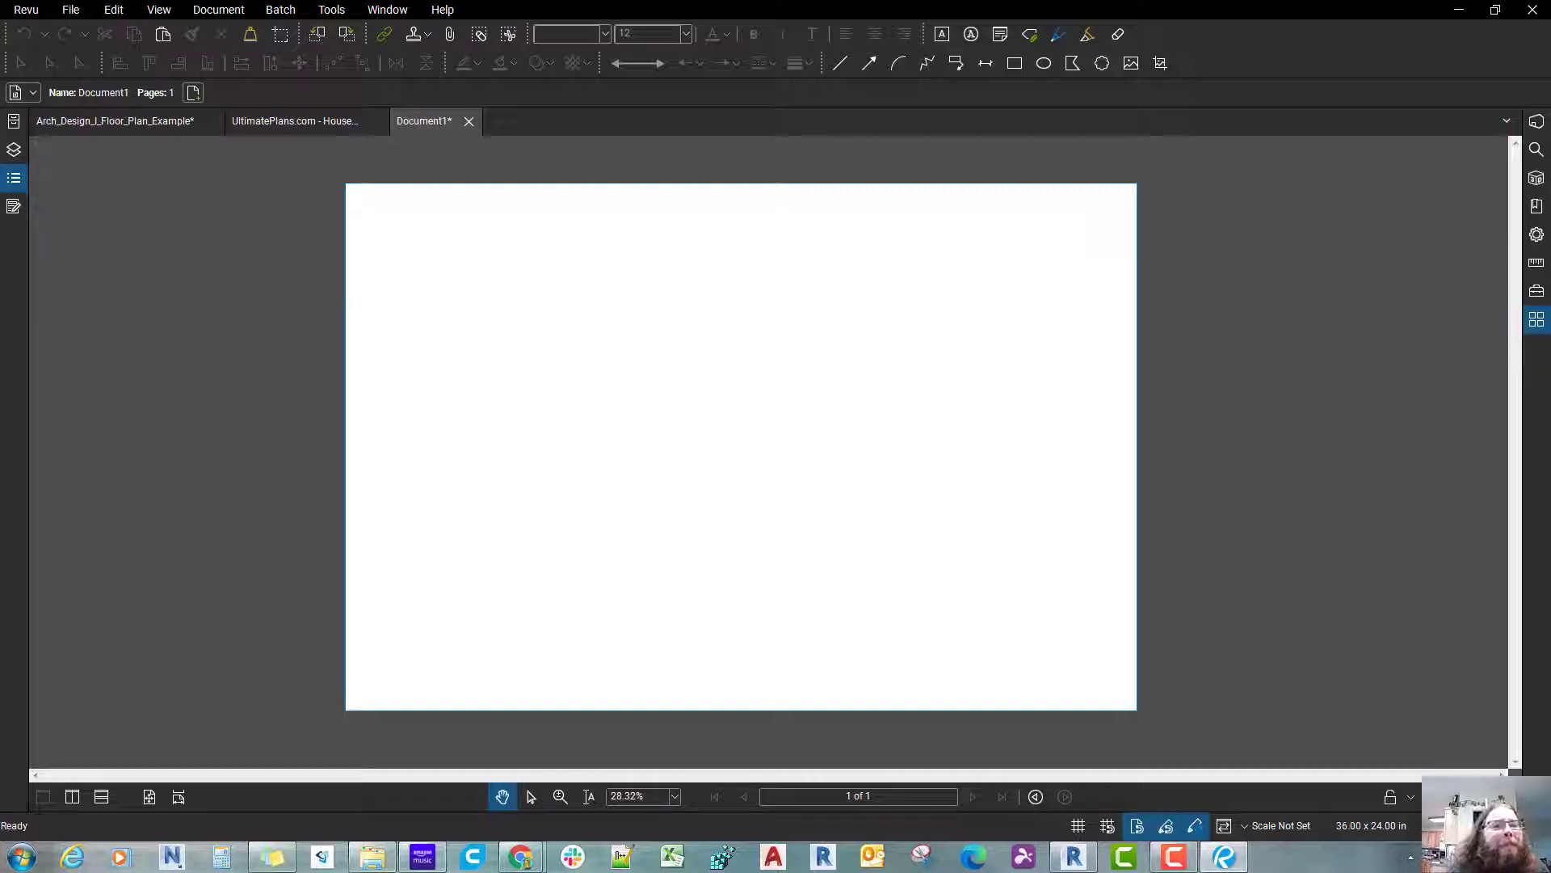
Step: Move the window aside to reach the profile list, examine the available profiles without switching, and maximize the window again
{"action": "left_click_drag", "start_coordinate": [1307, 10], "coordinate": [856, 18]}
{"action": "left_click", "coordinate": [1002, 799]}
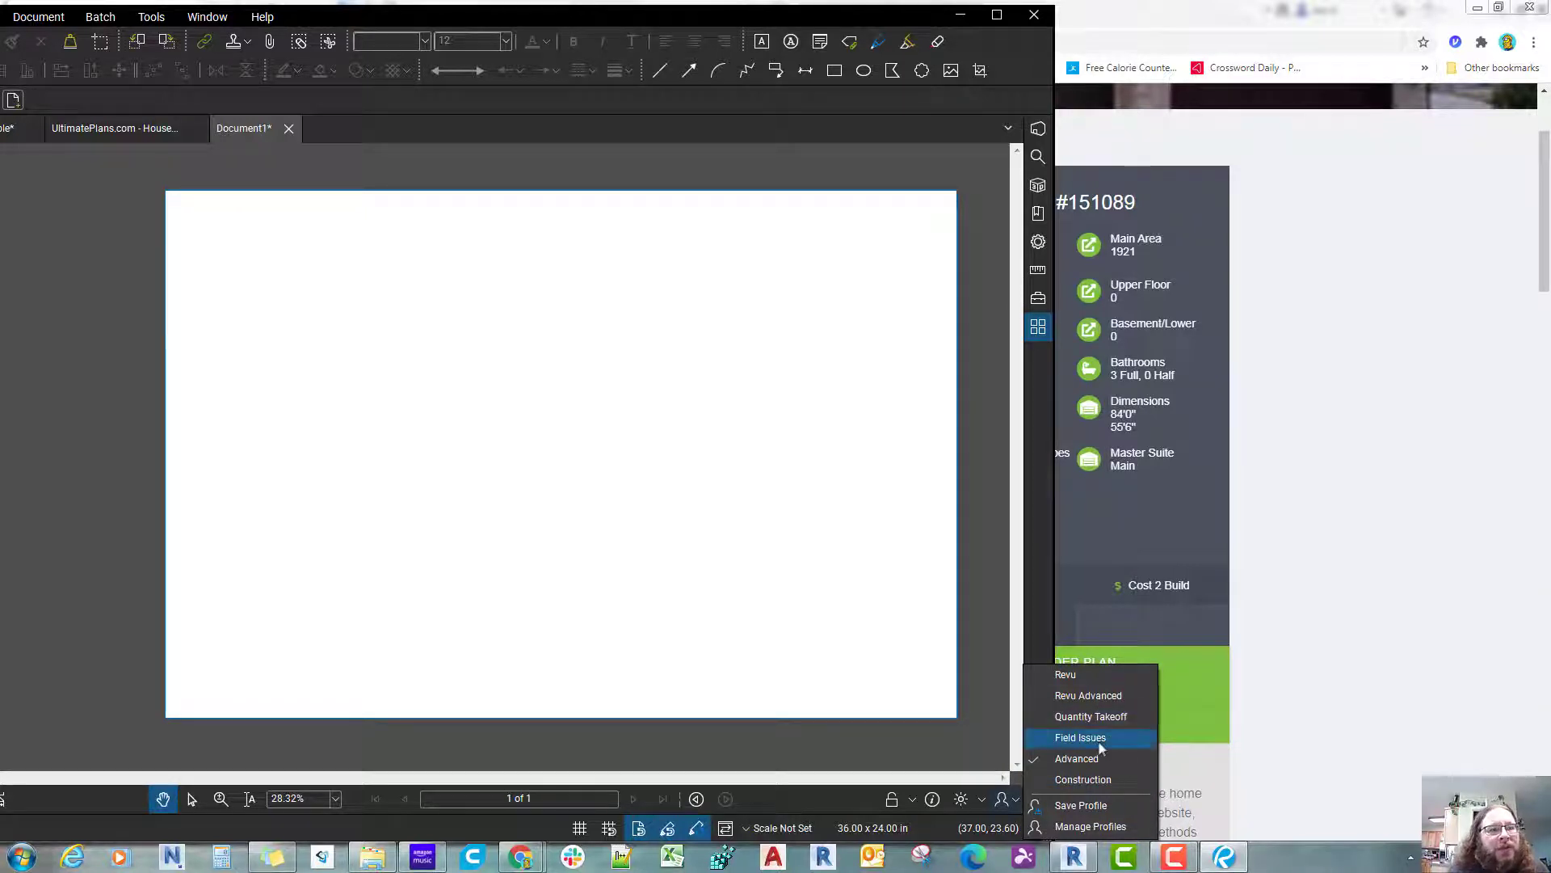
{"action": "key", "text": "Up"}
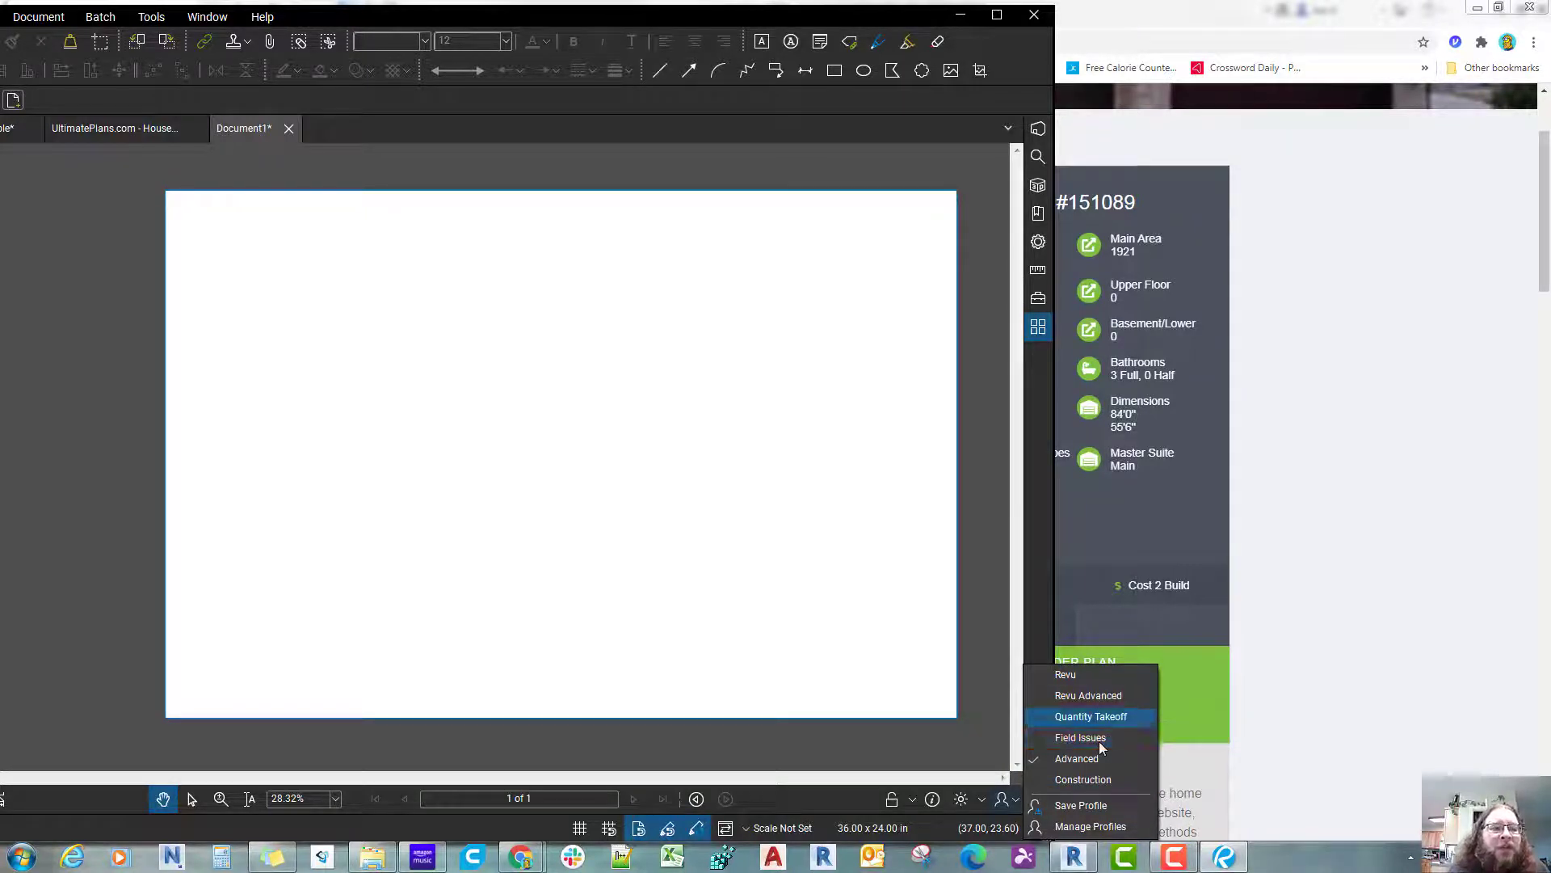
{"action": "key", "text": "Up"}
{"action": "key", "text": "Down"}
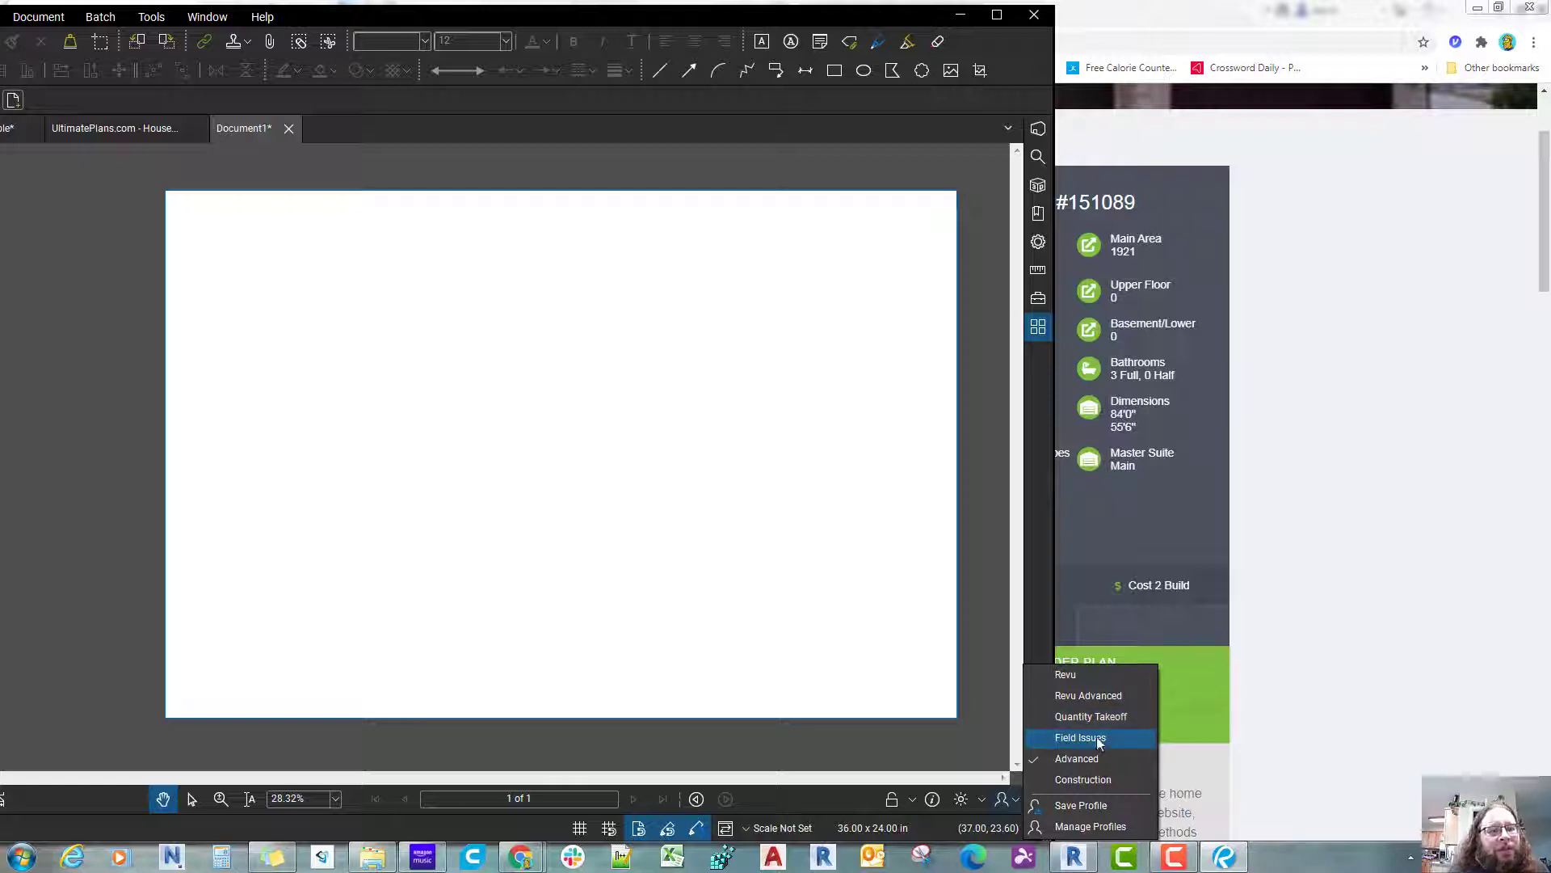
{"action": "key", "text": "Up"}
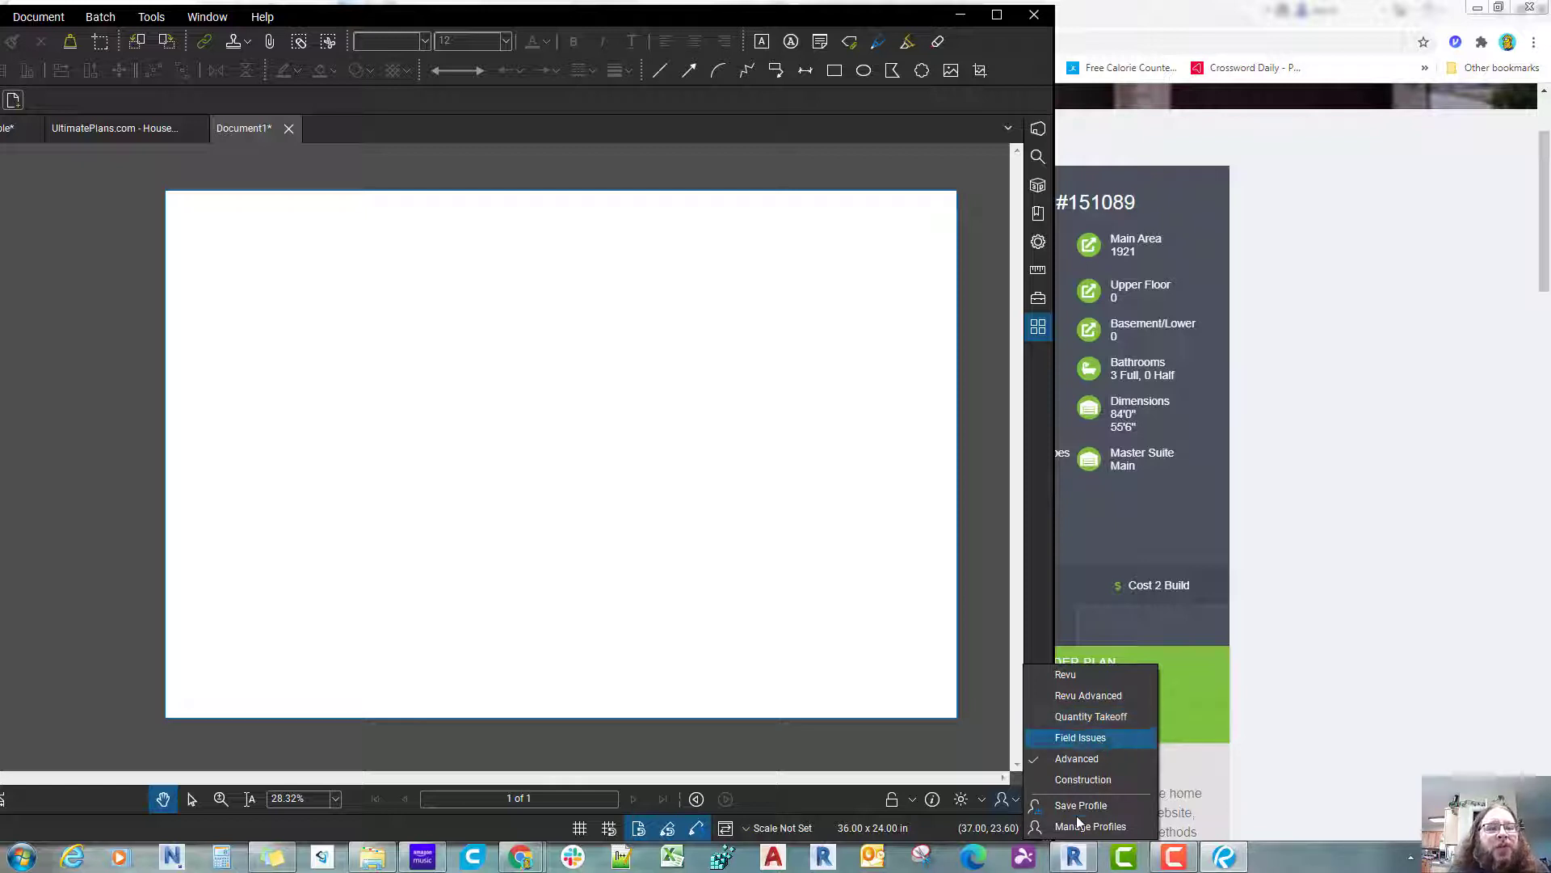
{"action": "key", "text": "Up"}
{"action": "key", "text": "Up"}
{"action": "key", "text": "Down"}
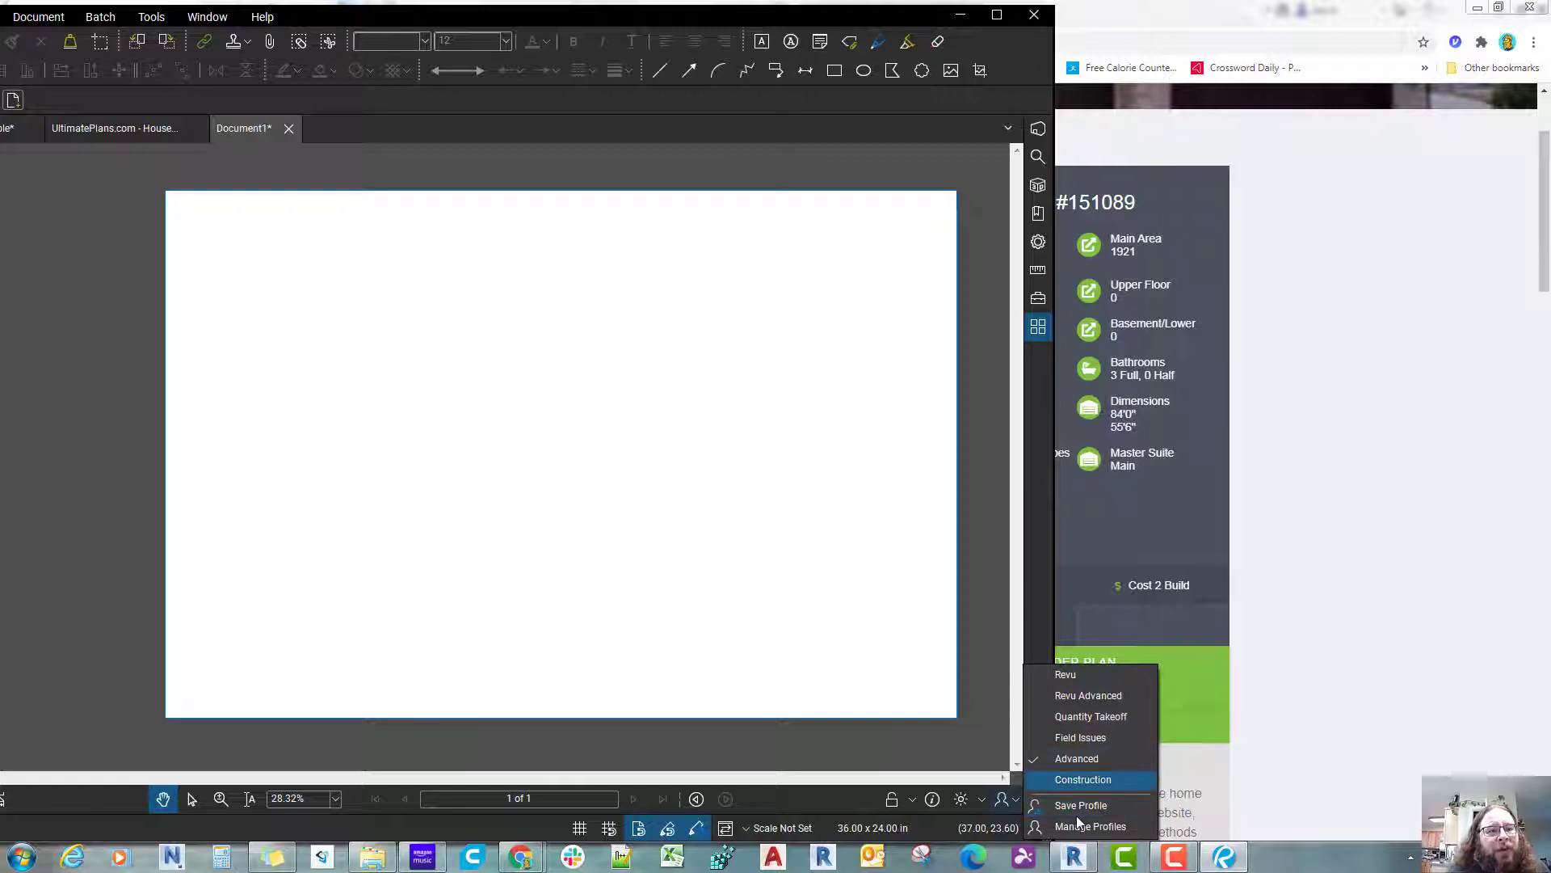
{"action": "key", "text": "Up"}
{"action": "key", "text": "Up"}
{"action": "key", "text": "Up"}
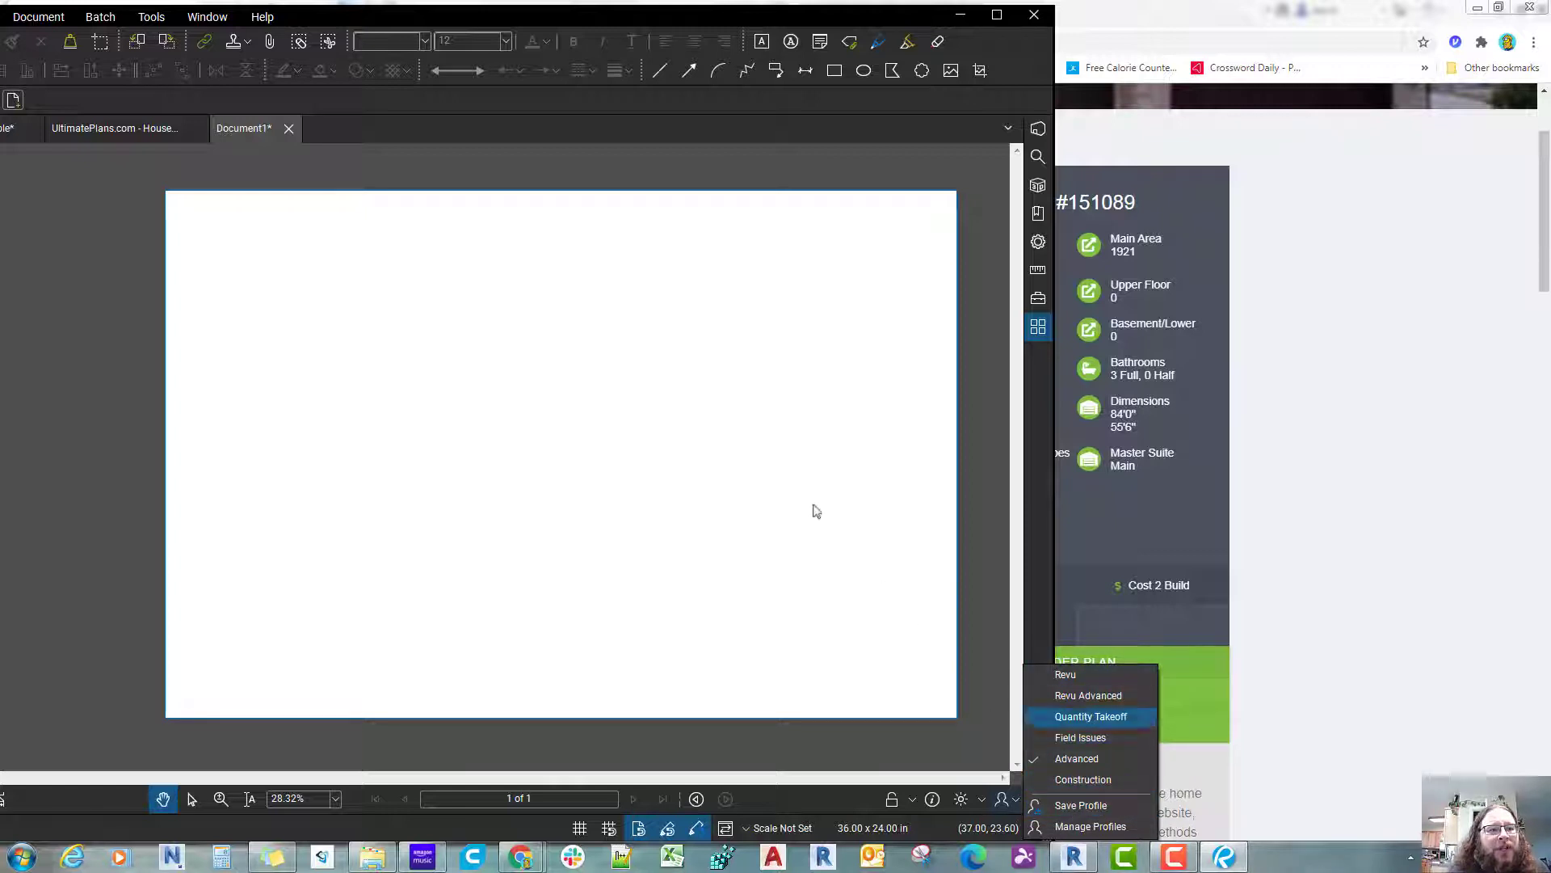
{"action": "left_click", "coordinate": [803, 490]}
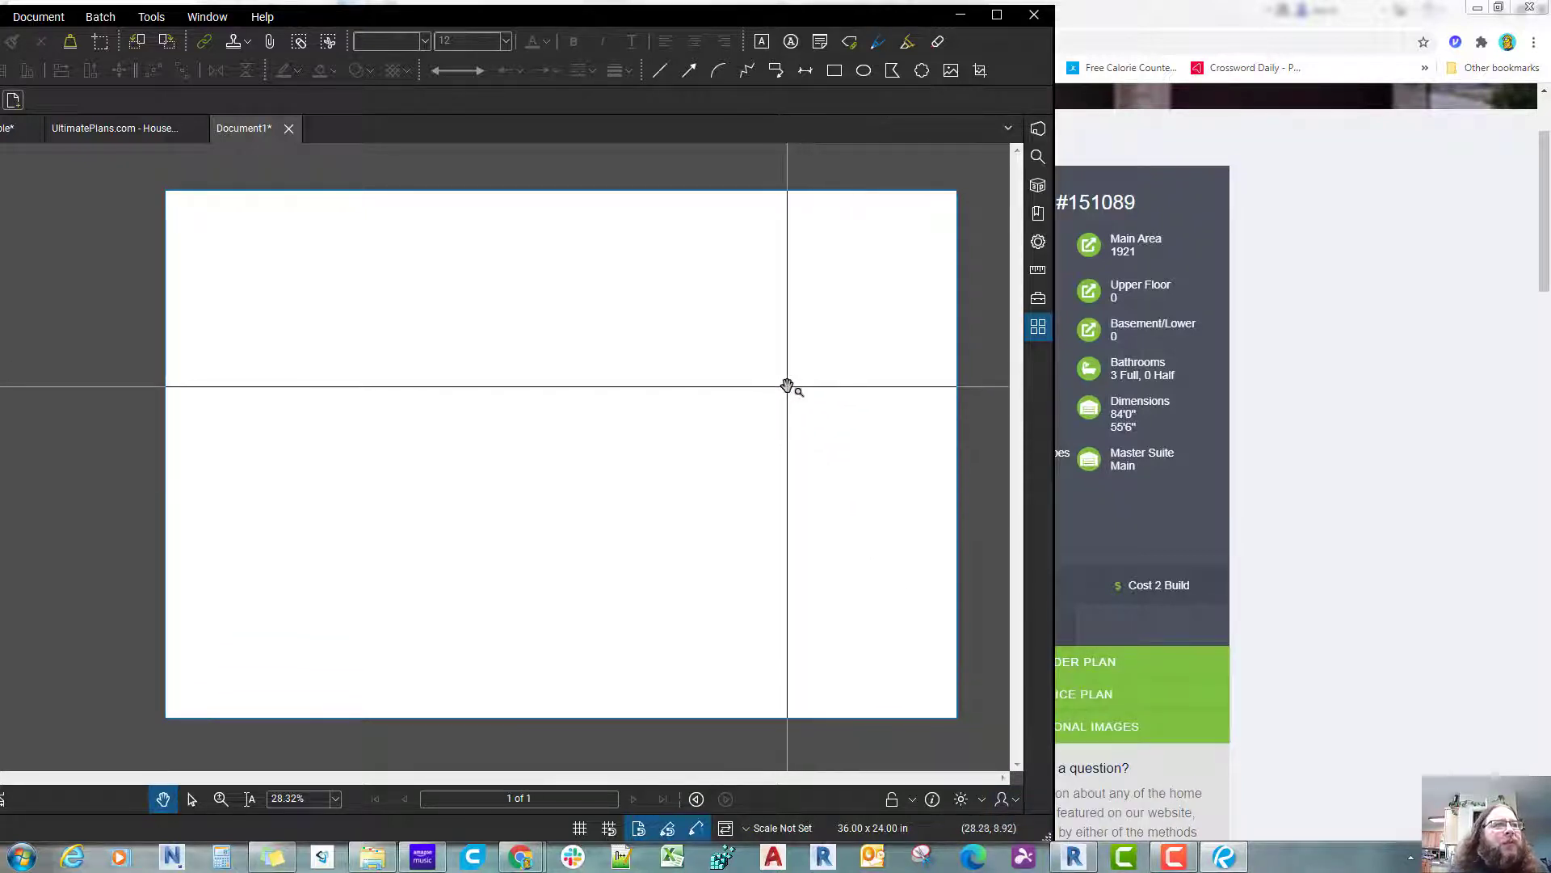
{"action": "left_click", "coordinate": [997, 14]}
Step: Show the page thumbnails and review the page commands available for the blank sheet
{"action": "scroll", "coordinate": [989, 585], "scroll_direction": "down", "scroll_amount": 1}
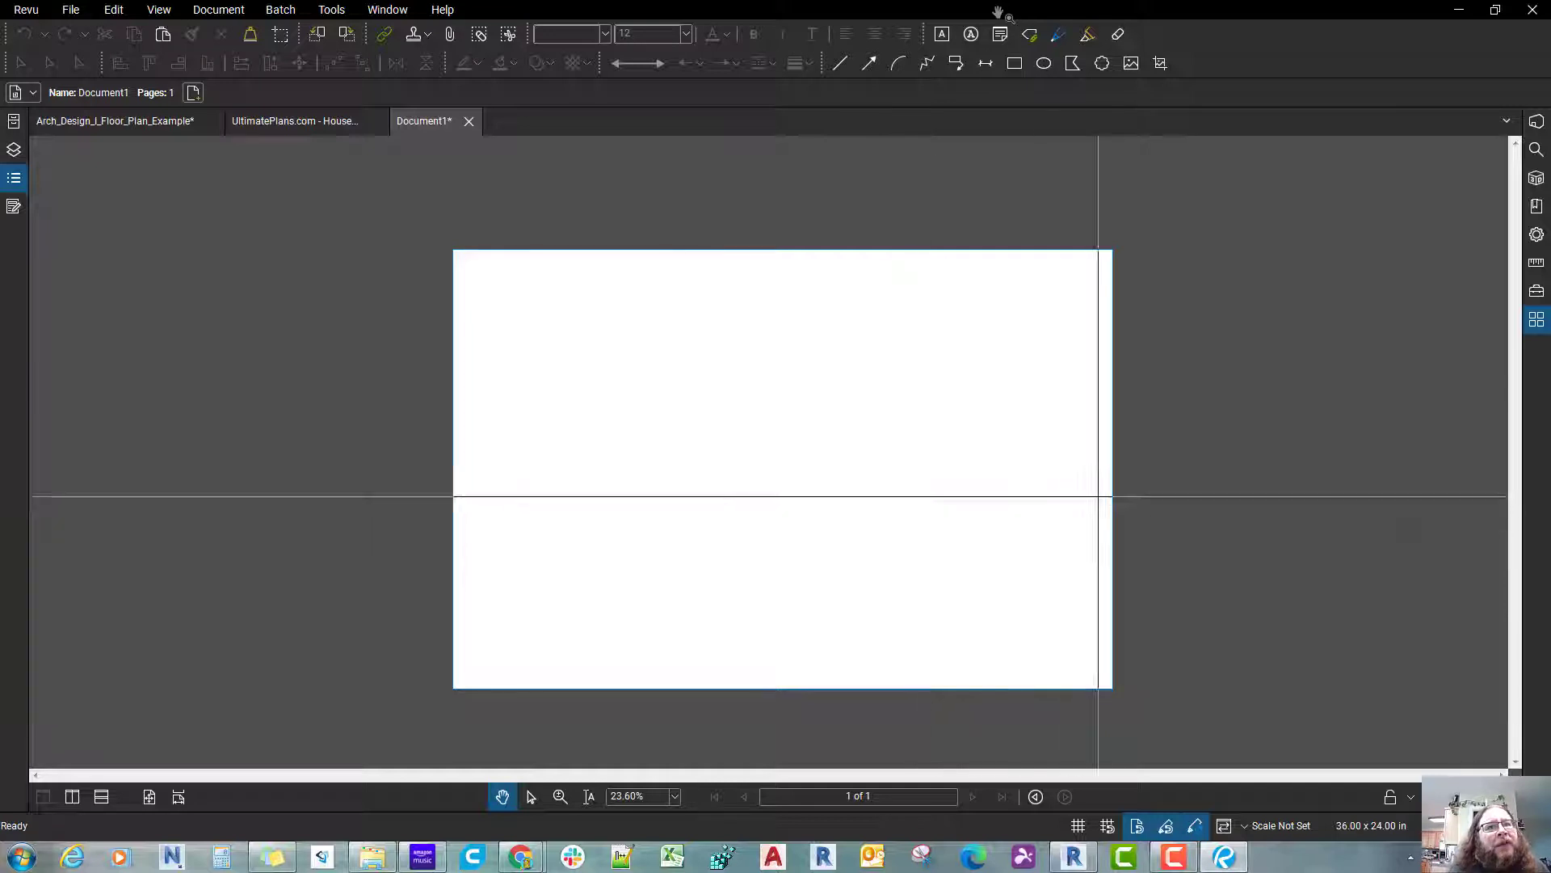
{"action": "left_click", "coordinate": [1529, 329]}
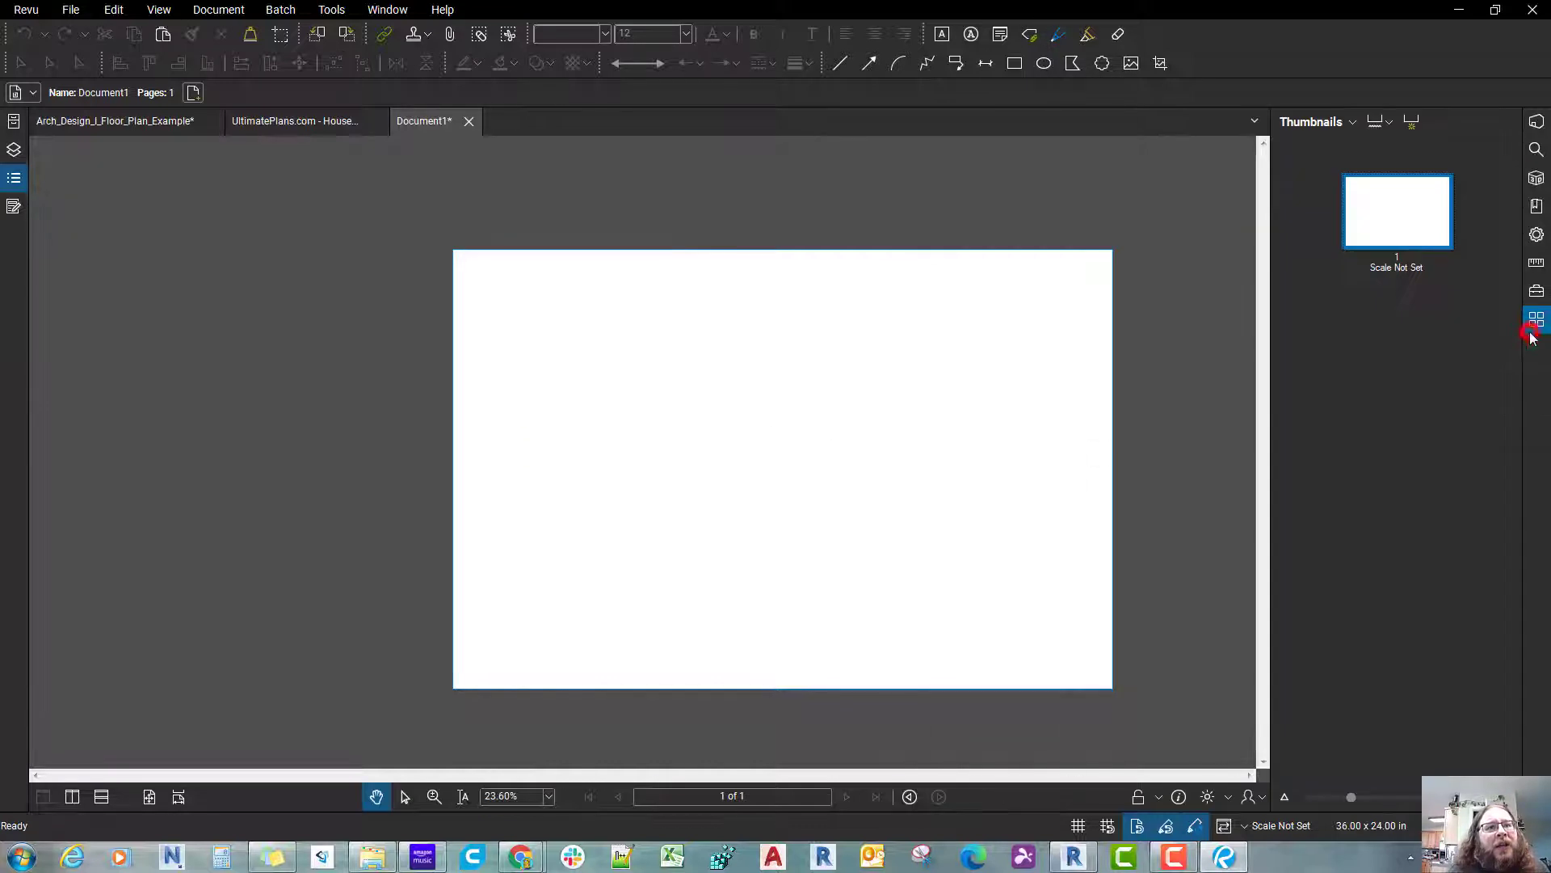
{"action": "right_click", "coordinate": [1399, 229]}
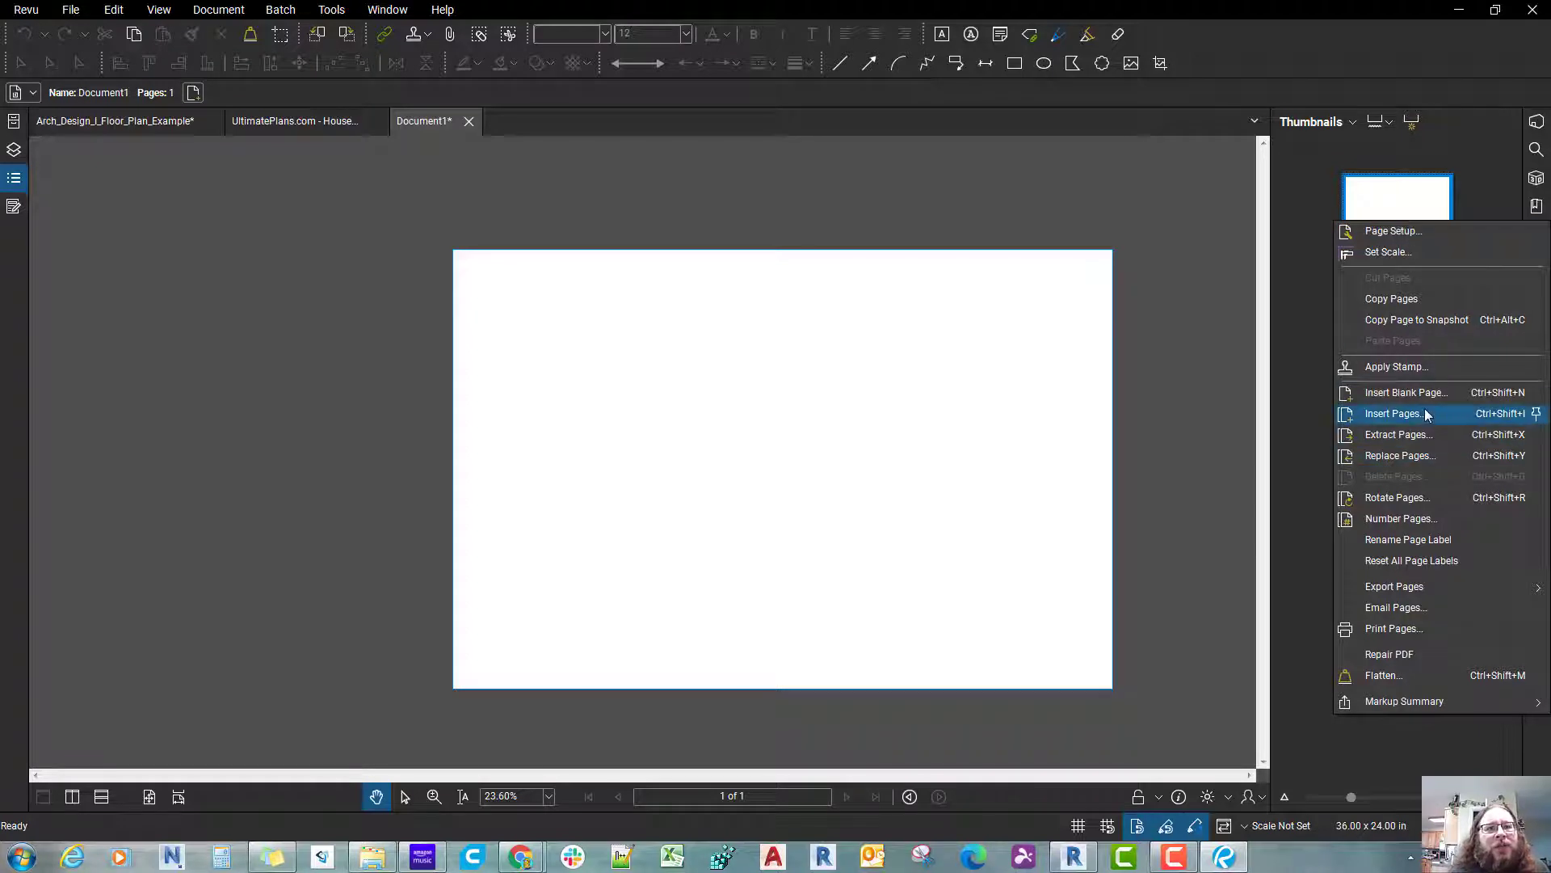
{"action": "left_click", "coordinate": [1063, 360]}
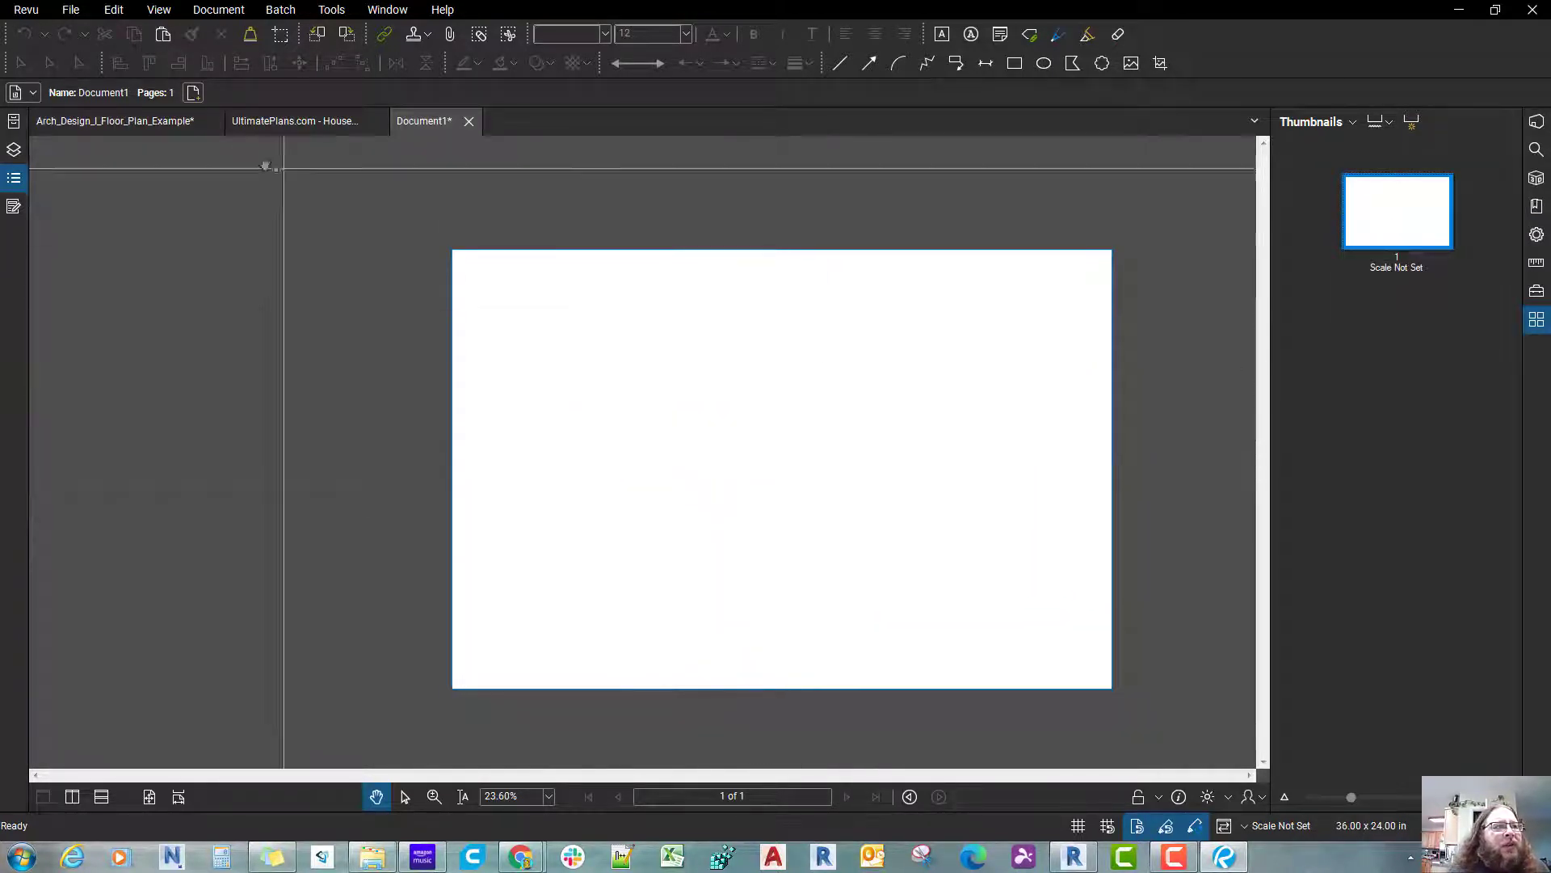
Step: Check the gridded Arch_Design_I_Floor_Plan_Example sheet, return to Document1, and look through its page and document commands
{"action": "left_click", "coordinate": [133, 132]}
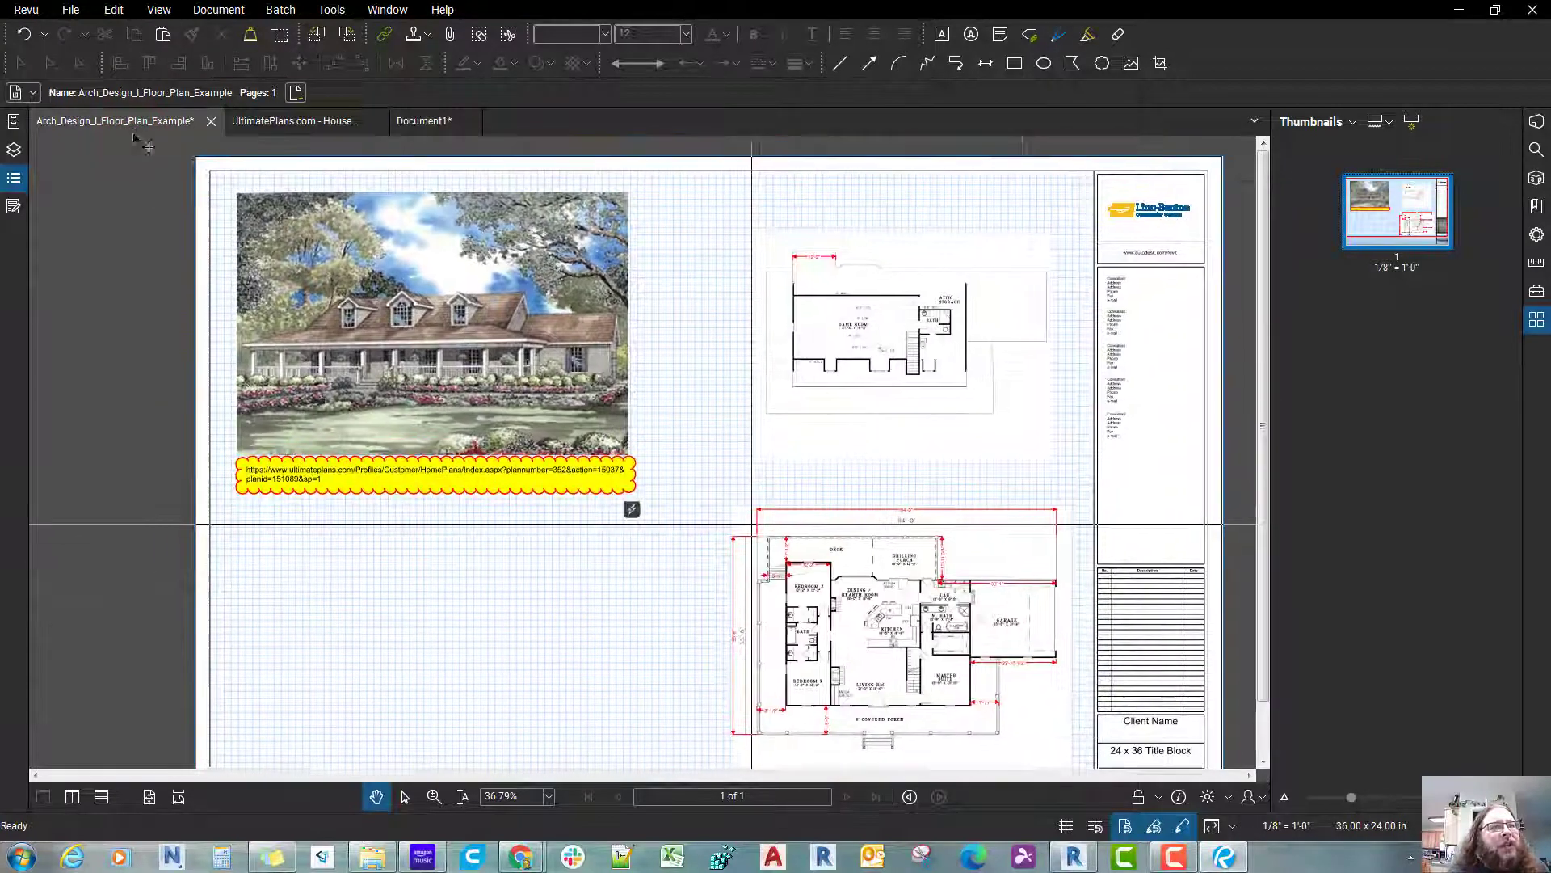
{"action": "left_click", "coordinate": [422, 121]}
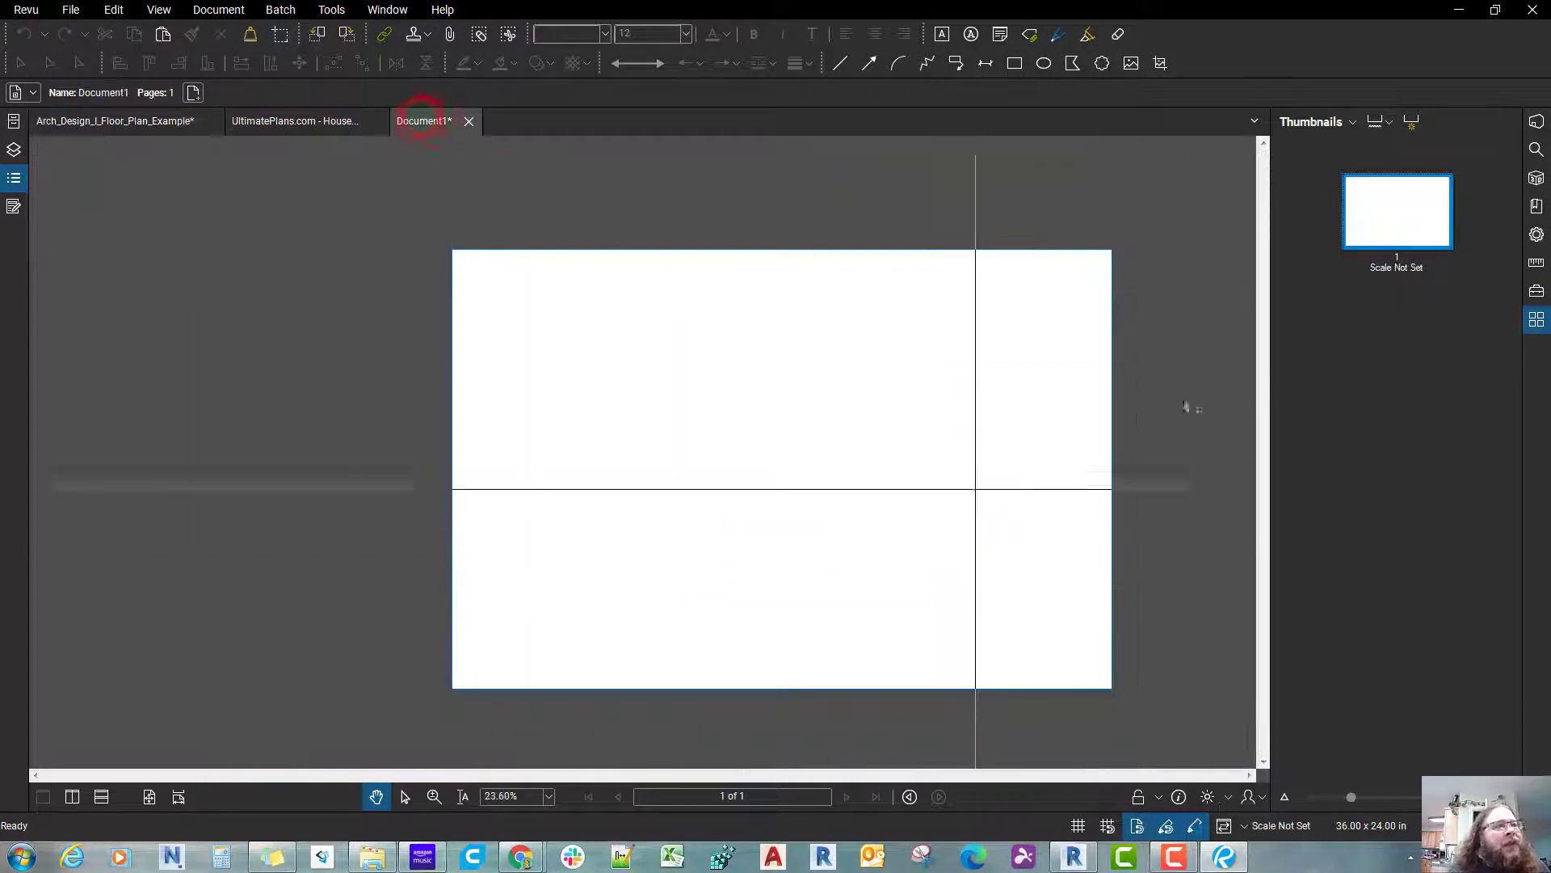
{"action": "right_click", "coordinate": [1414, 210]}
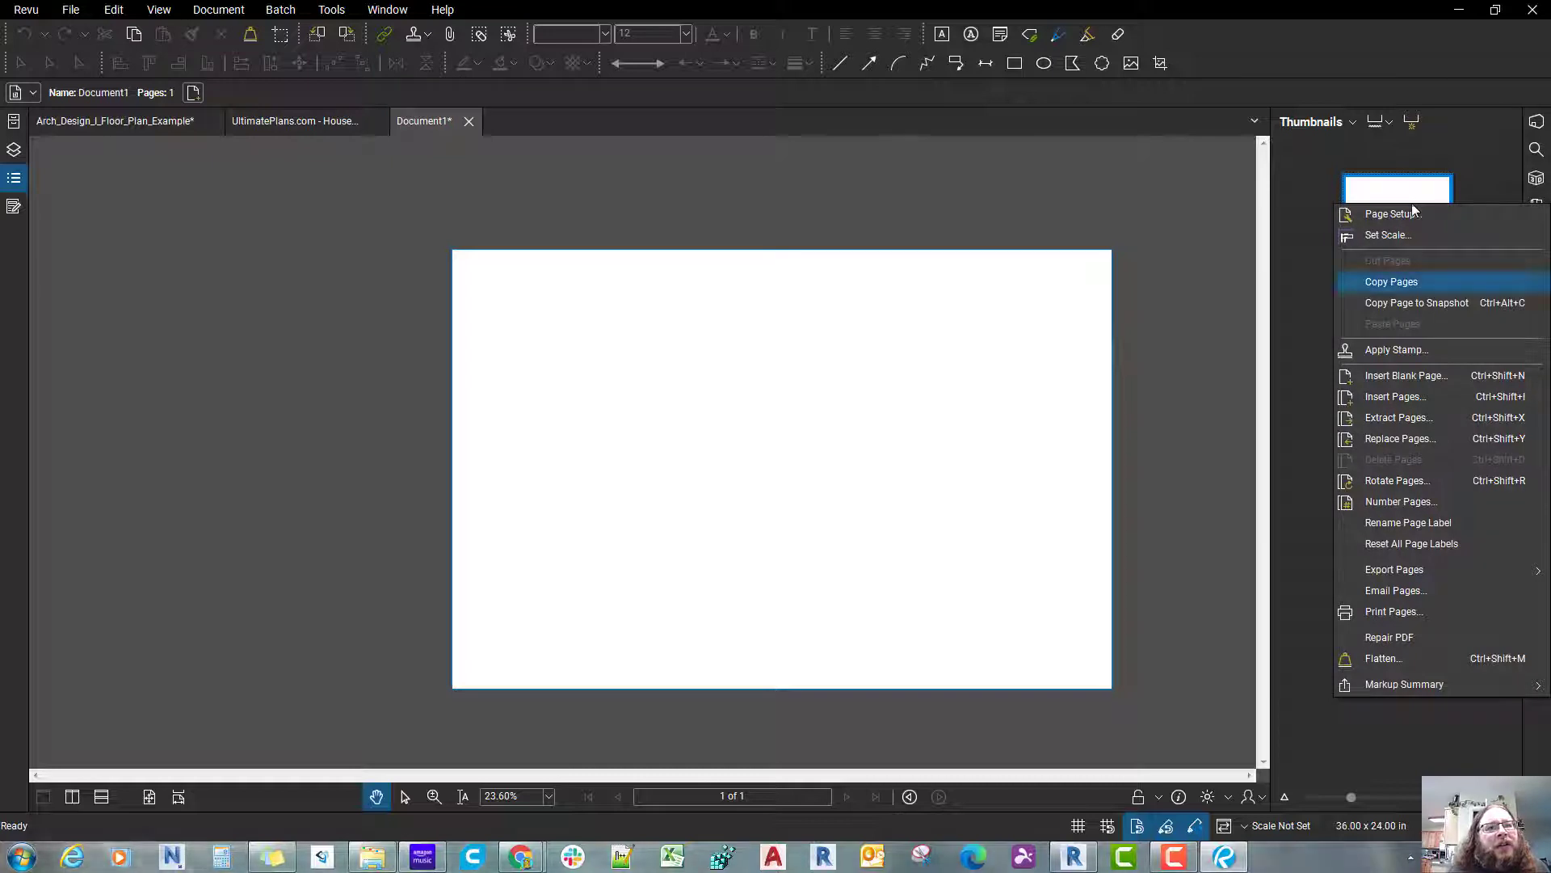
{"action": "left_click", "coordinate": [843, 400]}
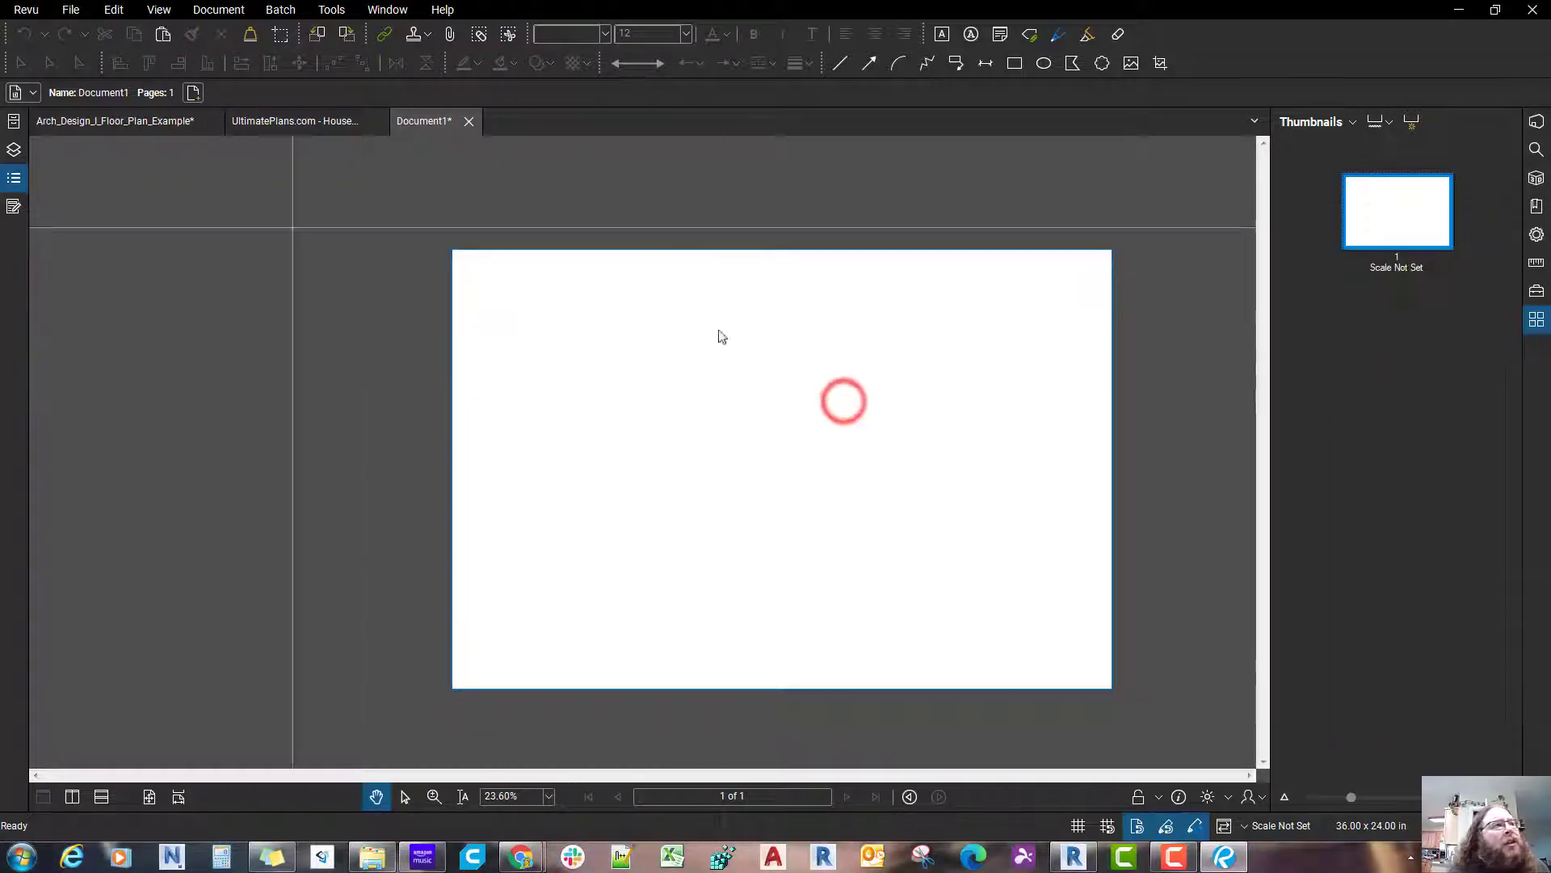
{"action": "left_click", "coordinate": [154, 9]}
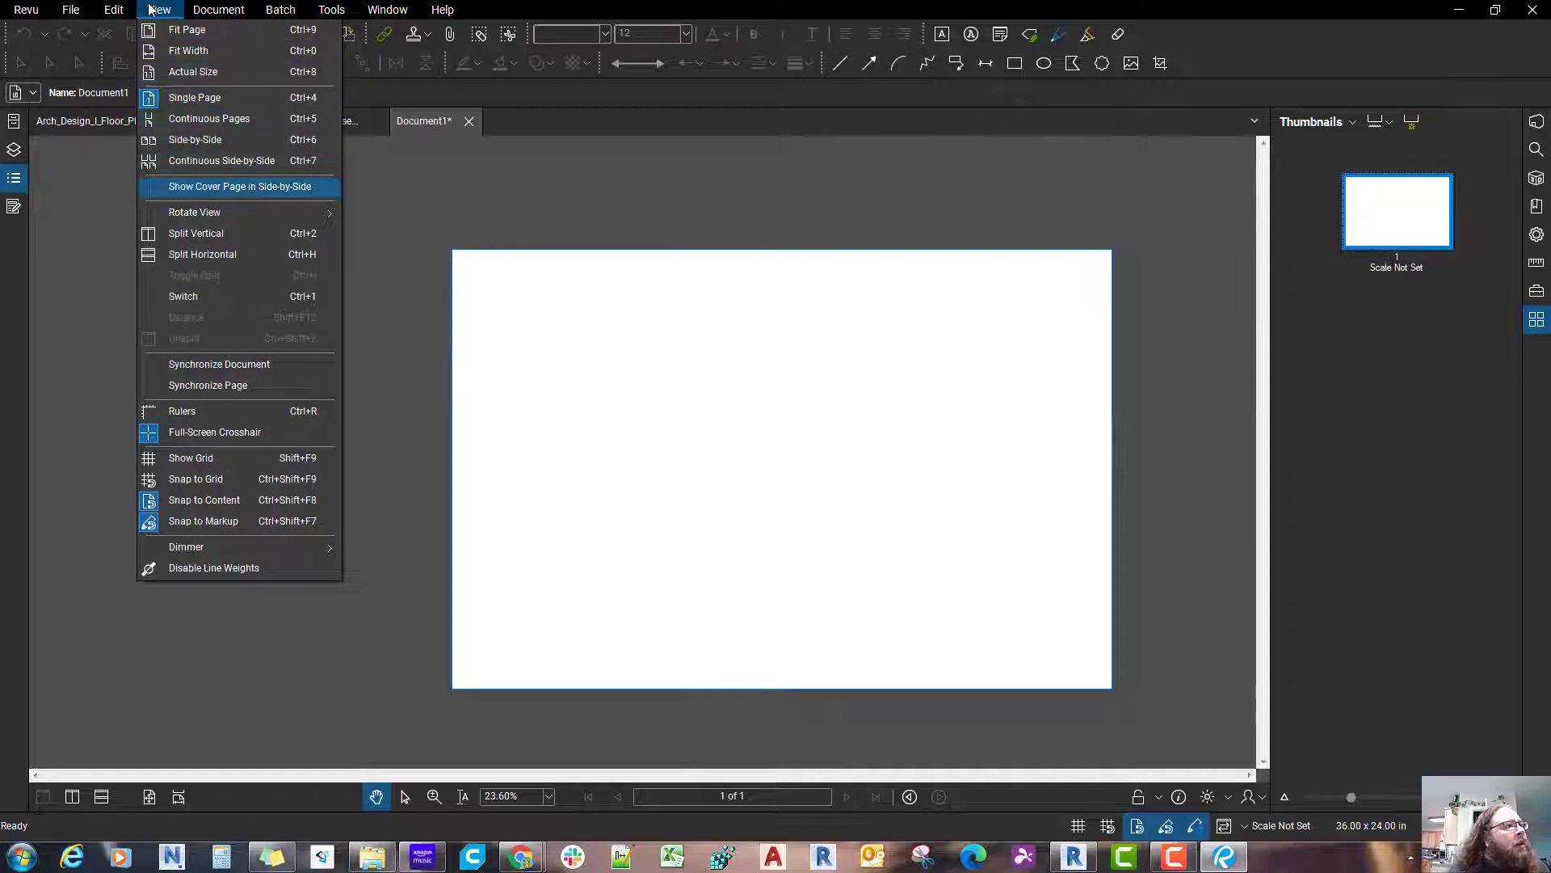
{"action": "mouse_move", "coordinate": [208, 10]}
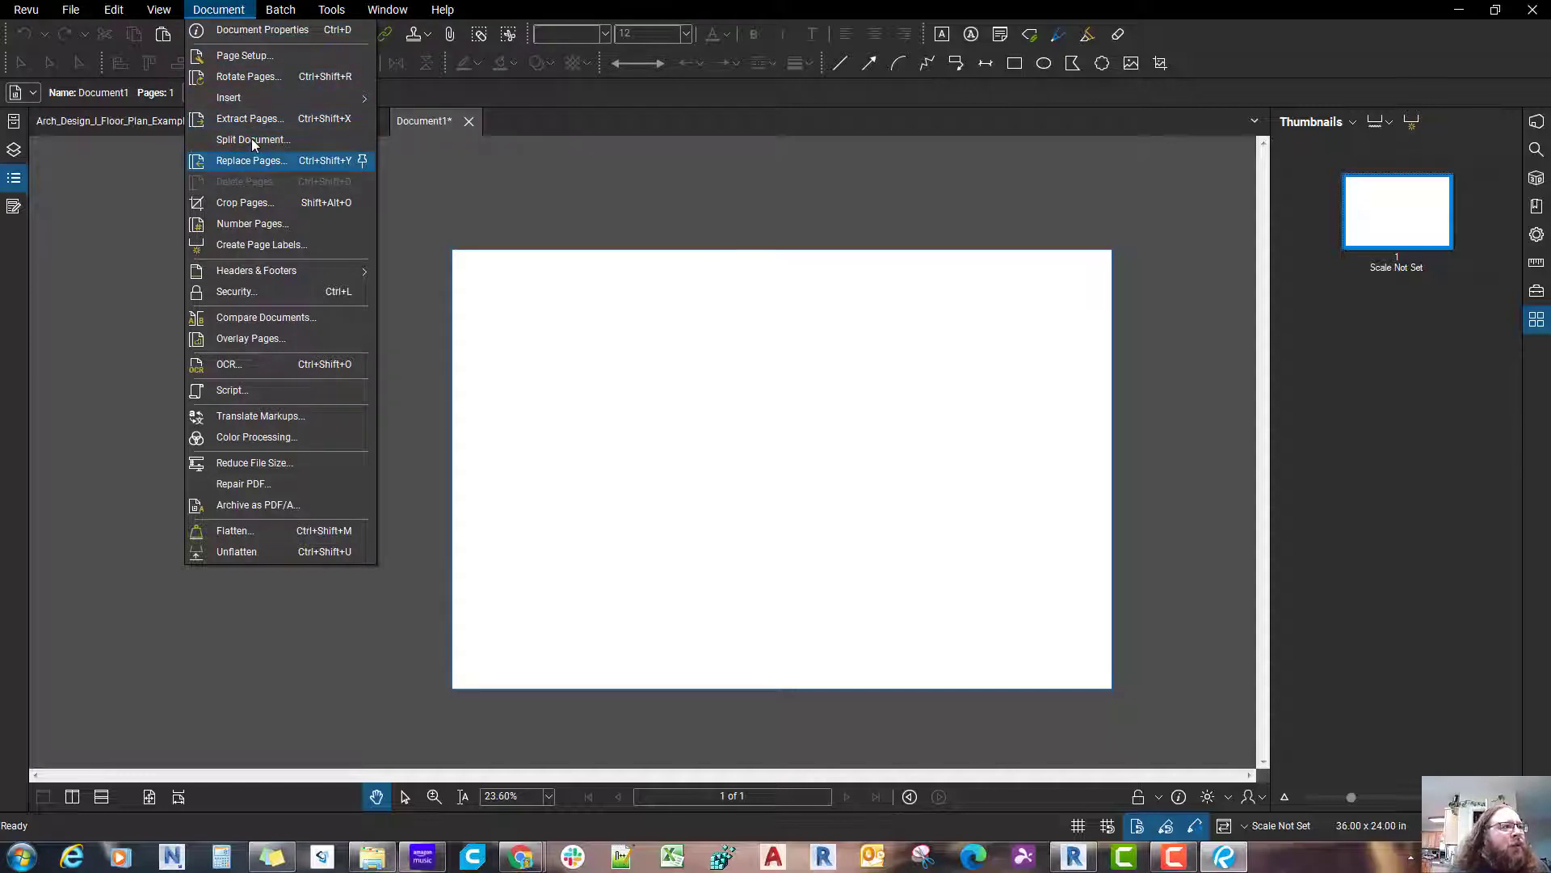
{"action": "left_click", "coordinate": [939, 519]}
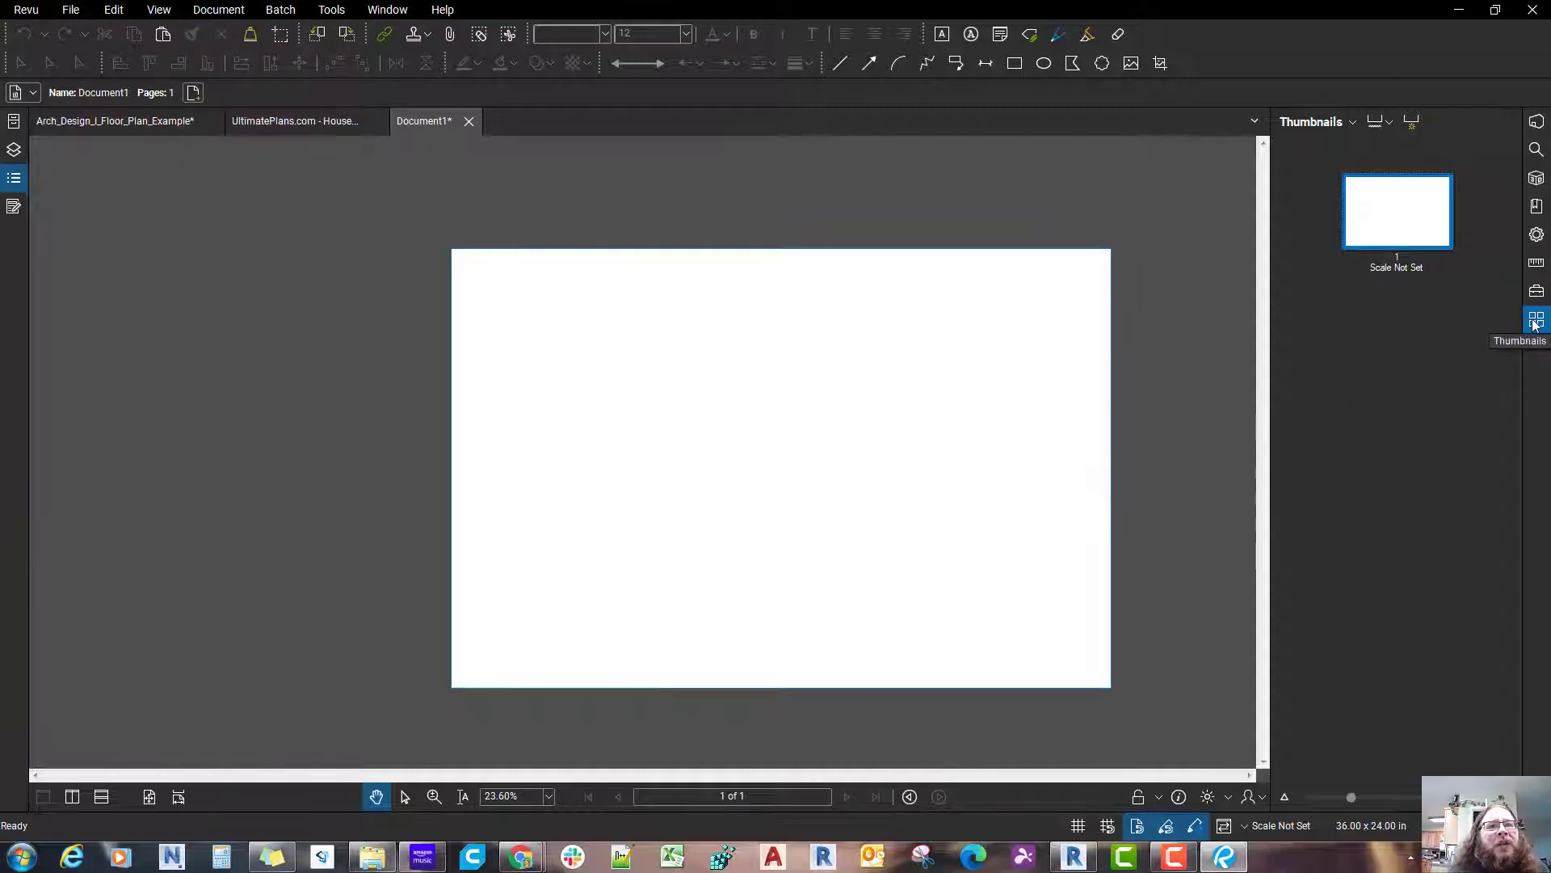
Step: Replace page 1 of Document1 with page 1 of Arch_Design_24x36_Grid.pdf, replacing page content only
{"action": "right_click", "coordinate": [1385, 220]}
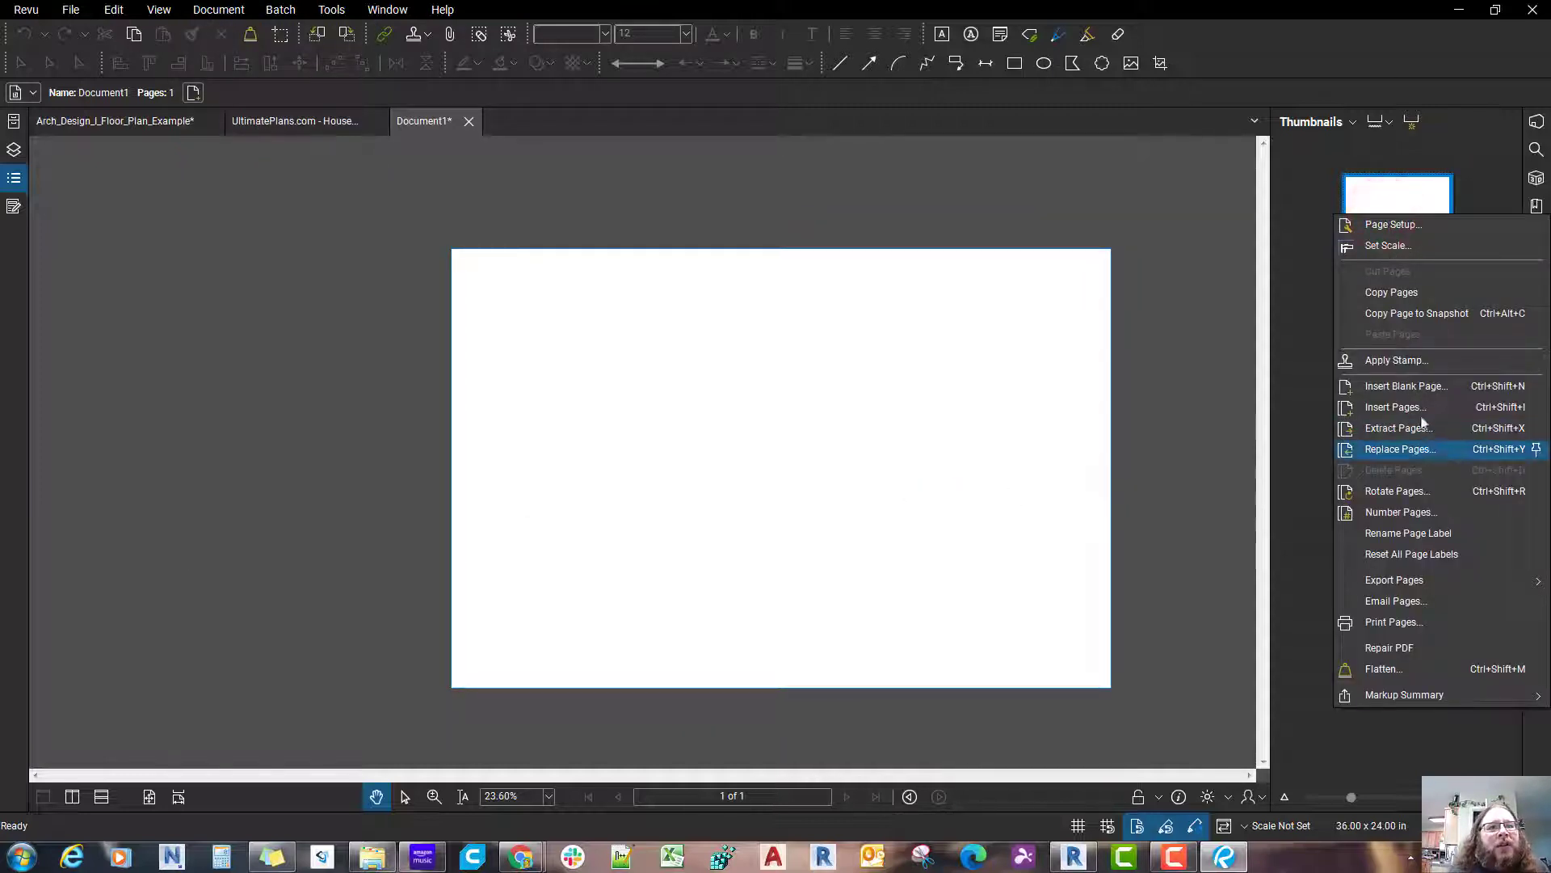
{"action": "left_click", "coordinate": [1427, 447]}
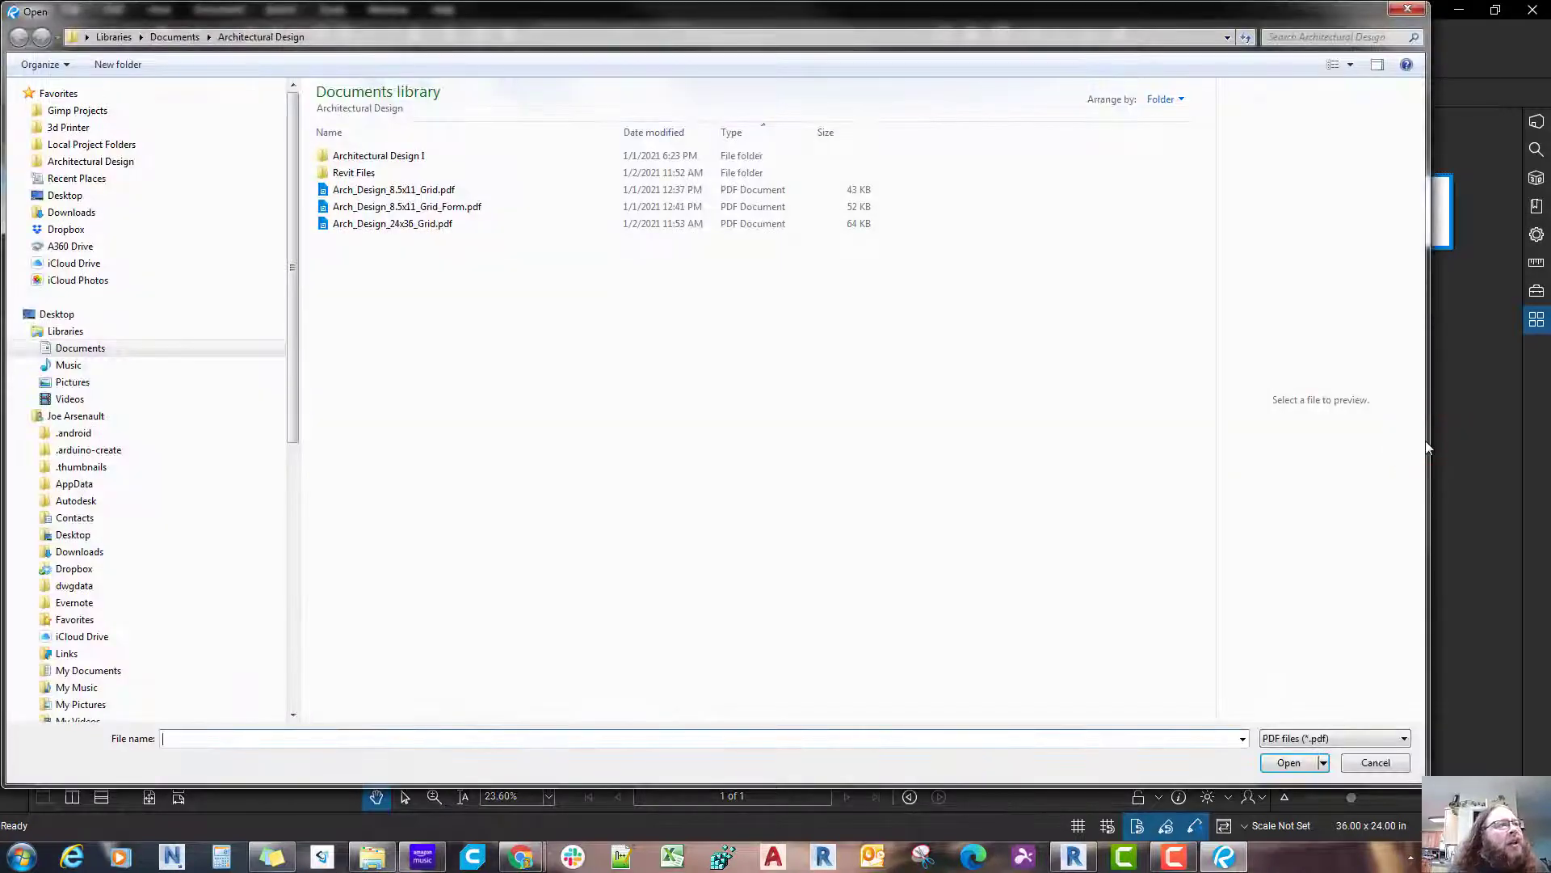
{"action": "left_click", "coordinate": [404, 230]}
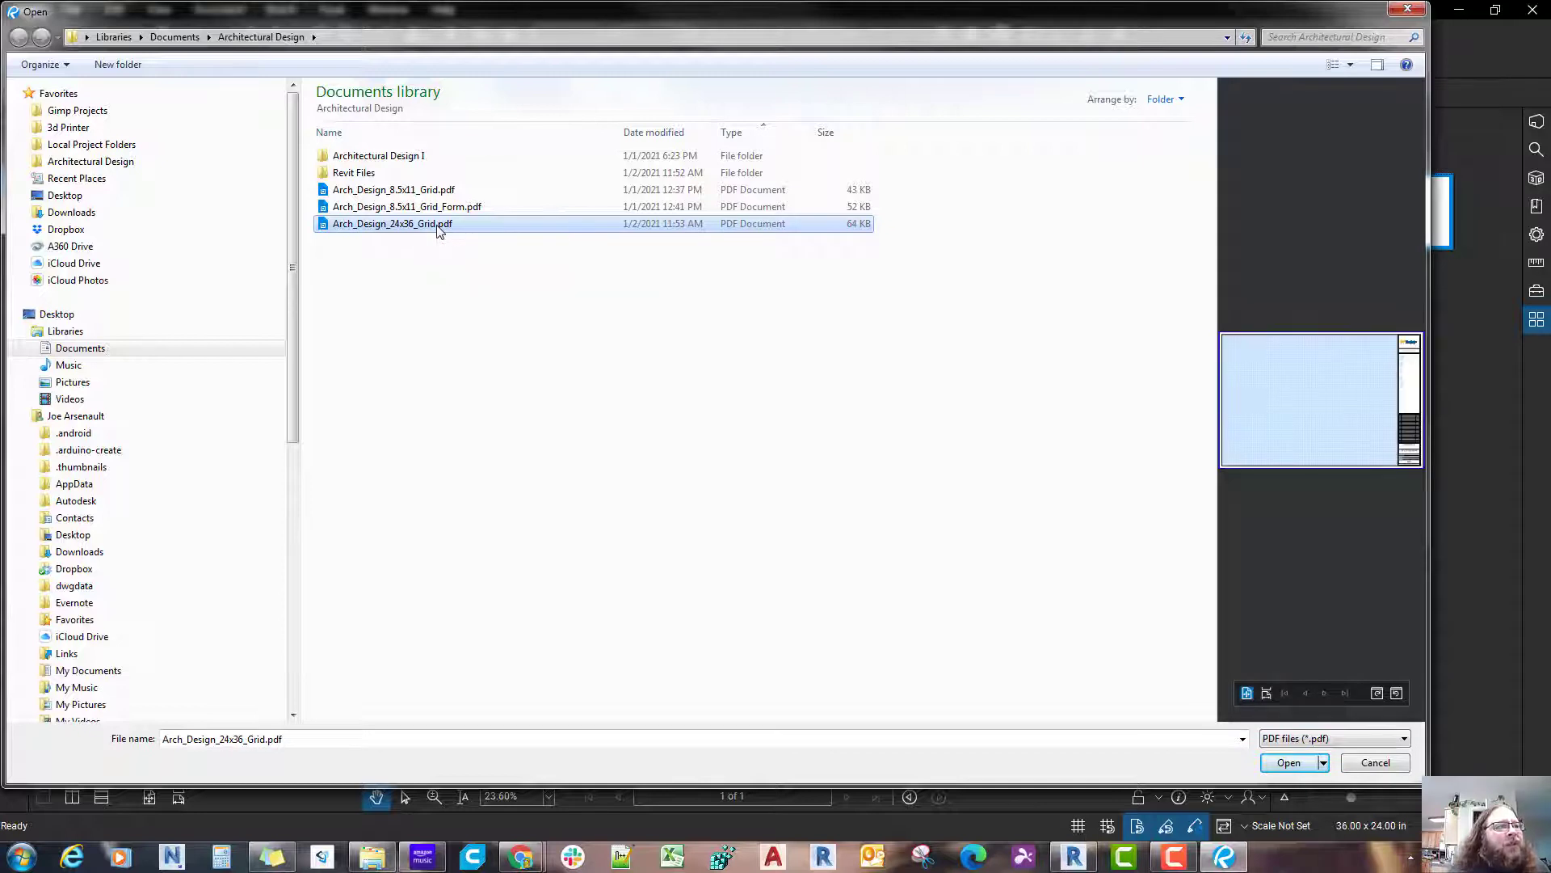
{"action": "left_click", "coordinate": [1288, 763]}
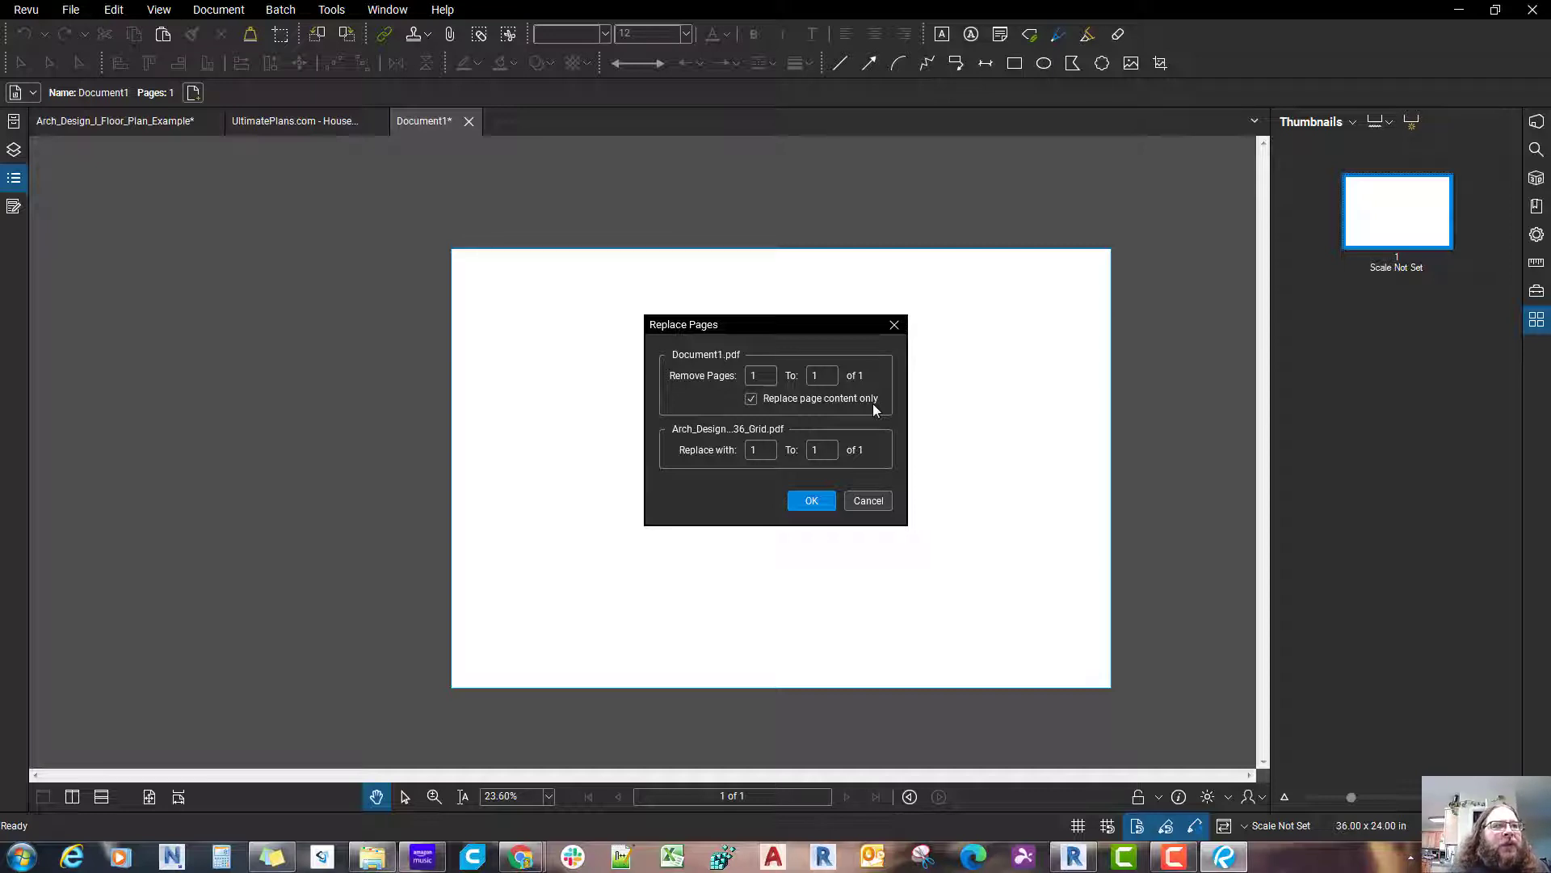
{"action": "left_click", "coordinate": [758, 400]}
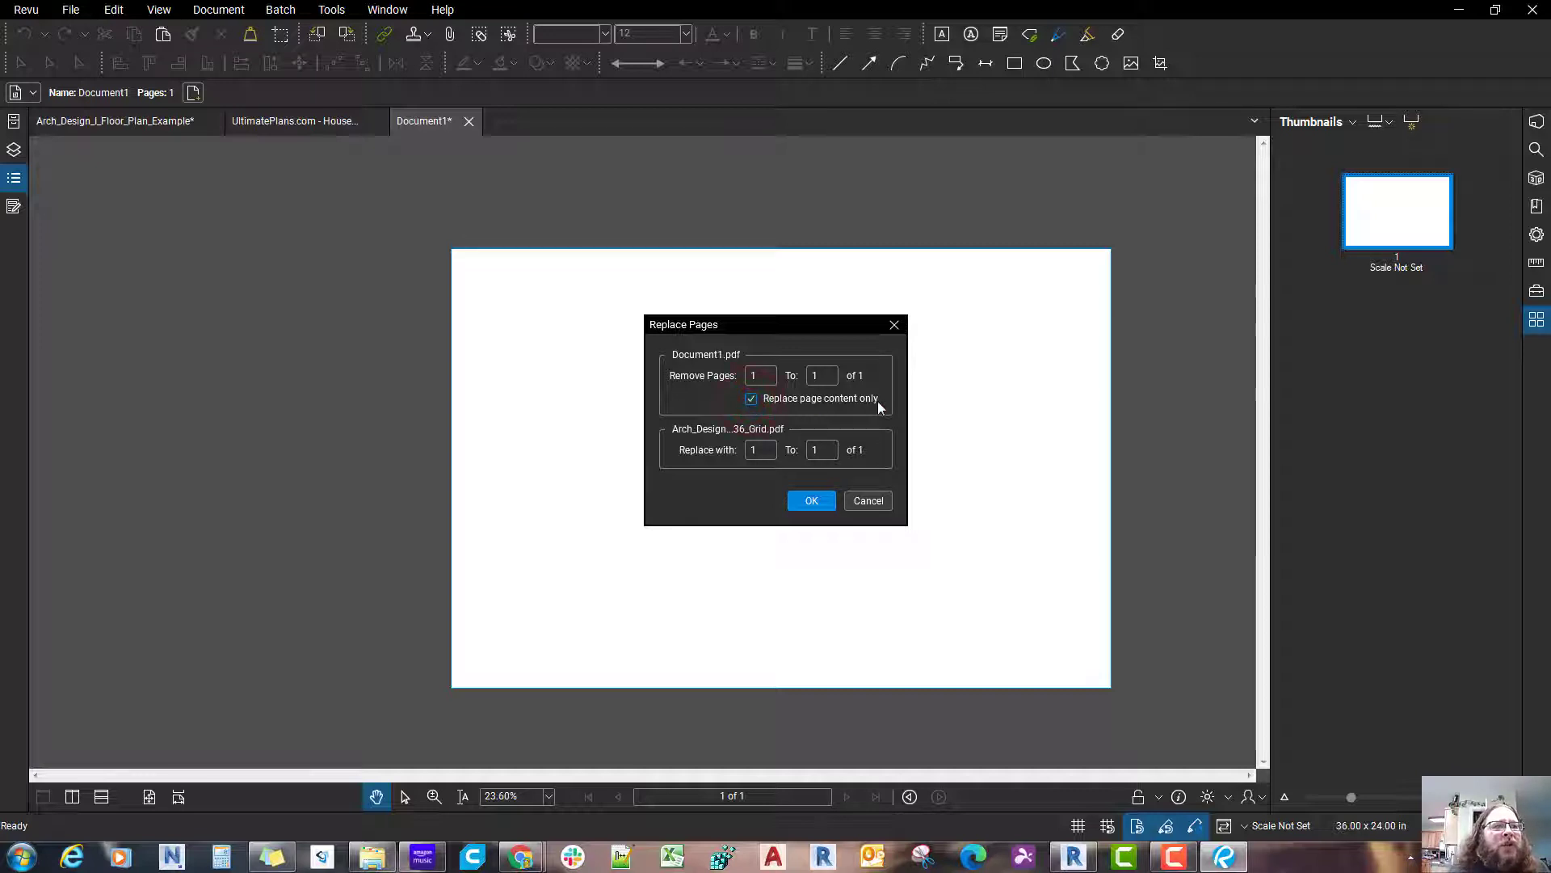
{"action": "left_click", "coordinate": [810, 500]}
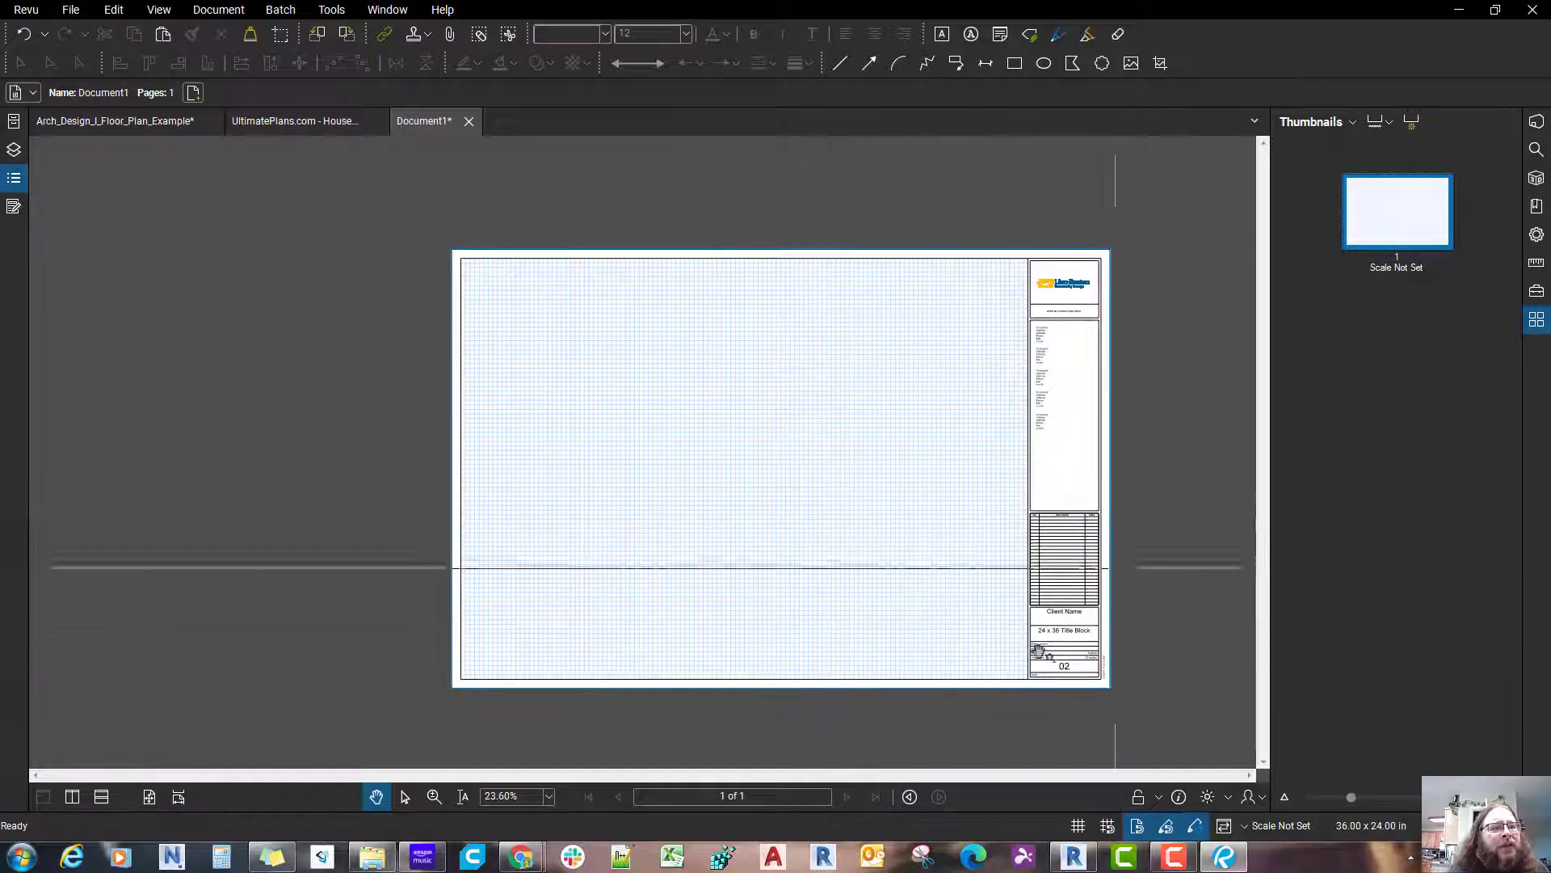
Step: In the Arch_Design_I_Floor_Plan_Example drawing, replace only the page content of page 1 with page 1 of Arch_Design_24x36_Grid.pdf
{"action": "left_click", "coordinate": [151, 125]}
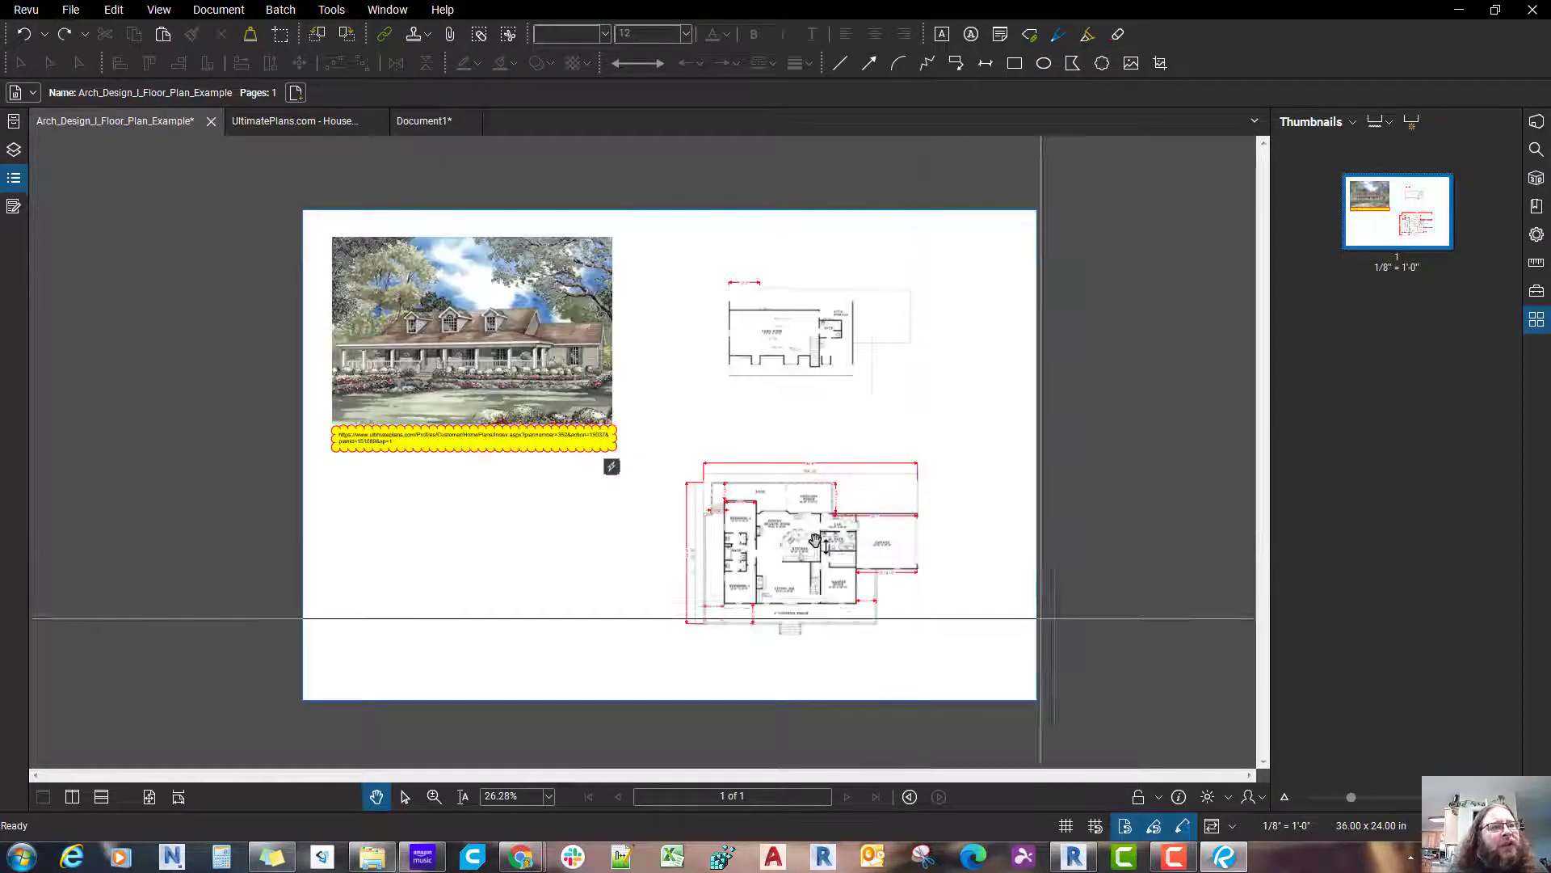
{"action": "left_click_drag", "start_coordinate": [818, 539], "coordinate": [879, 534]}
{"action": "right_click", "coordinate": [1398, 231]}
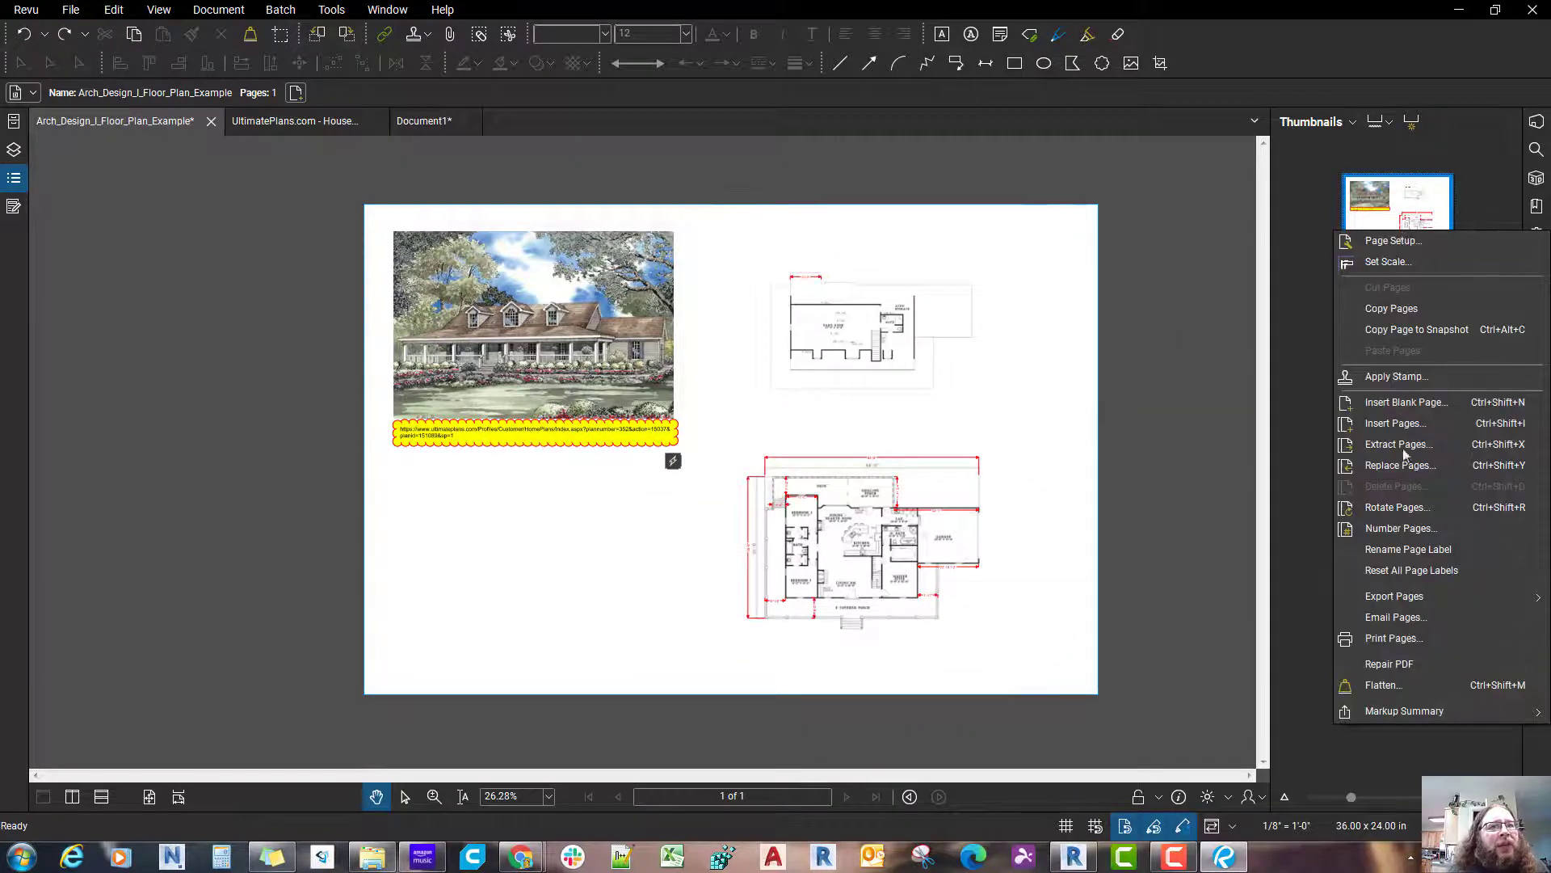
{"action": "left_click", "coordinate": [1404, 466]}
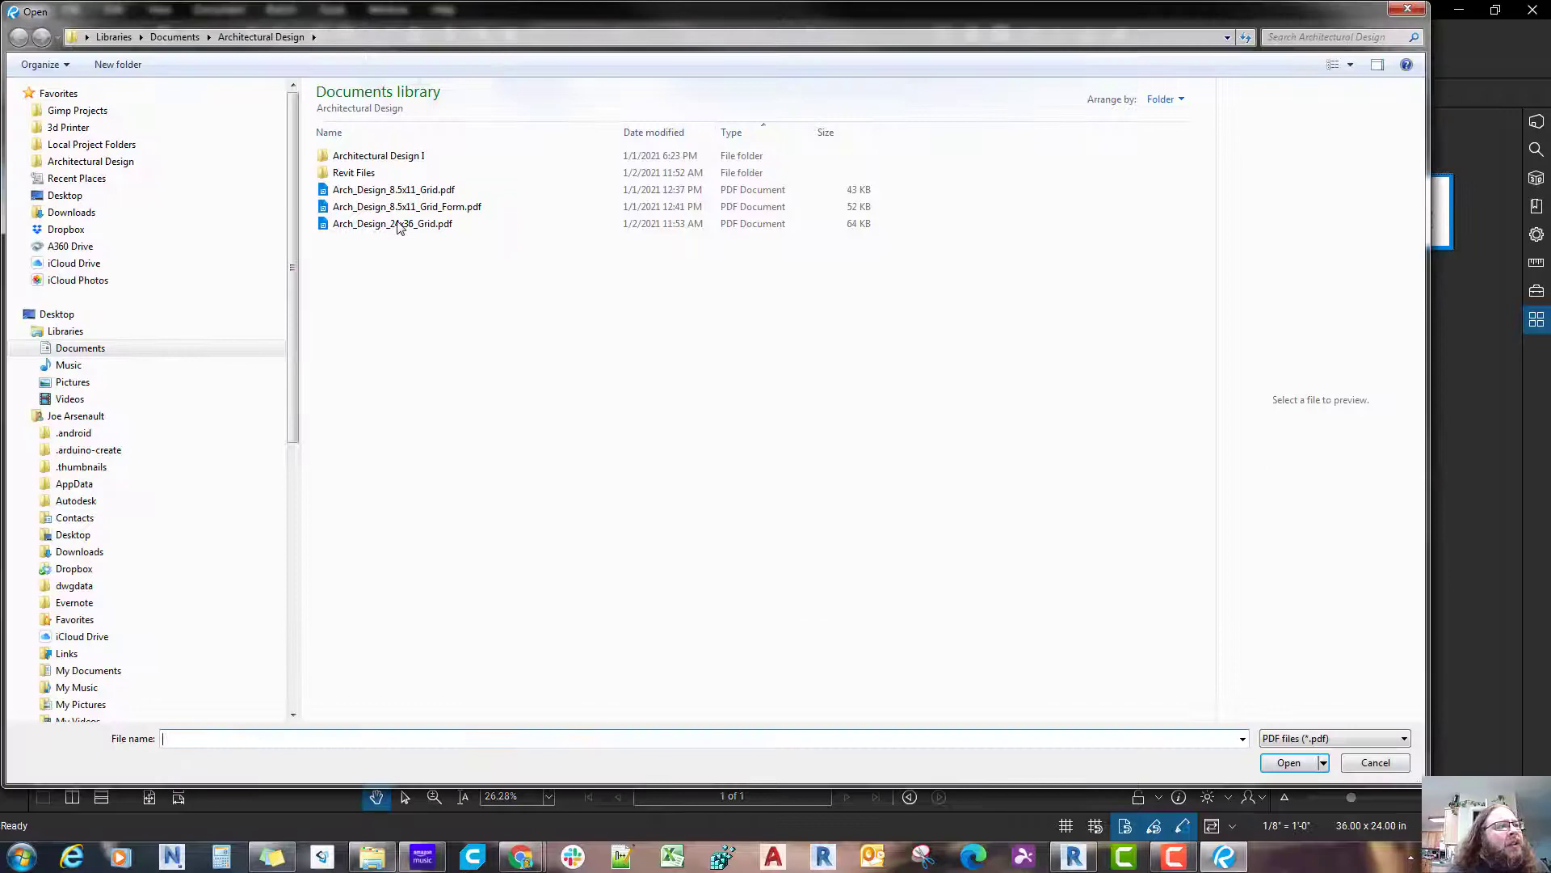
{"action": "double_click", "coordinate": [396, 223]}
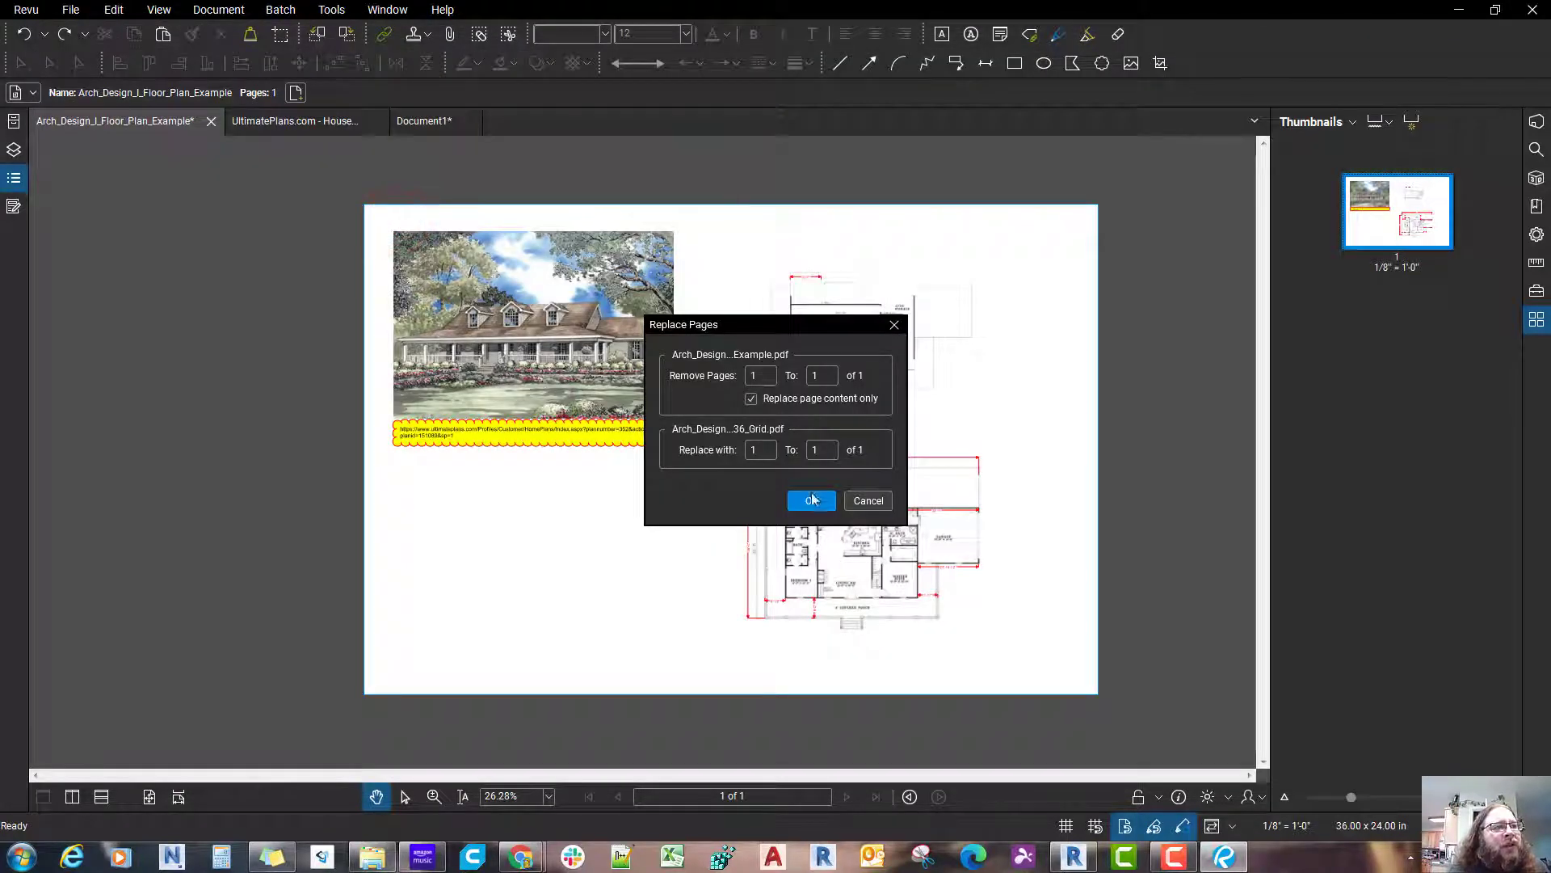
{"action": "left_click", "coordinate": [812, 498]}
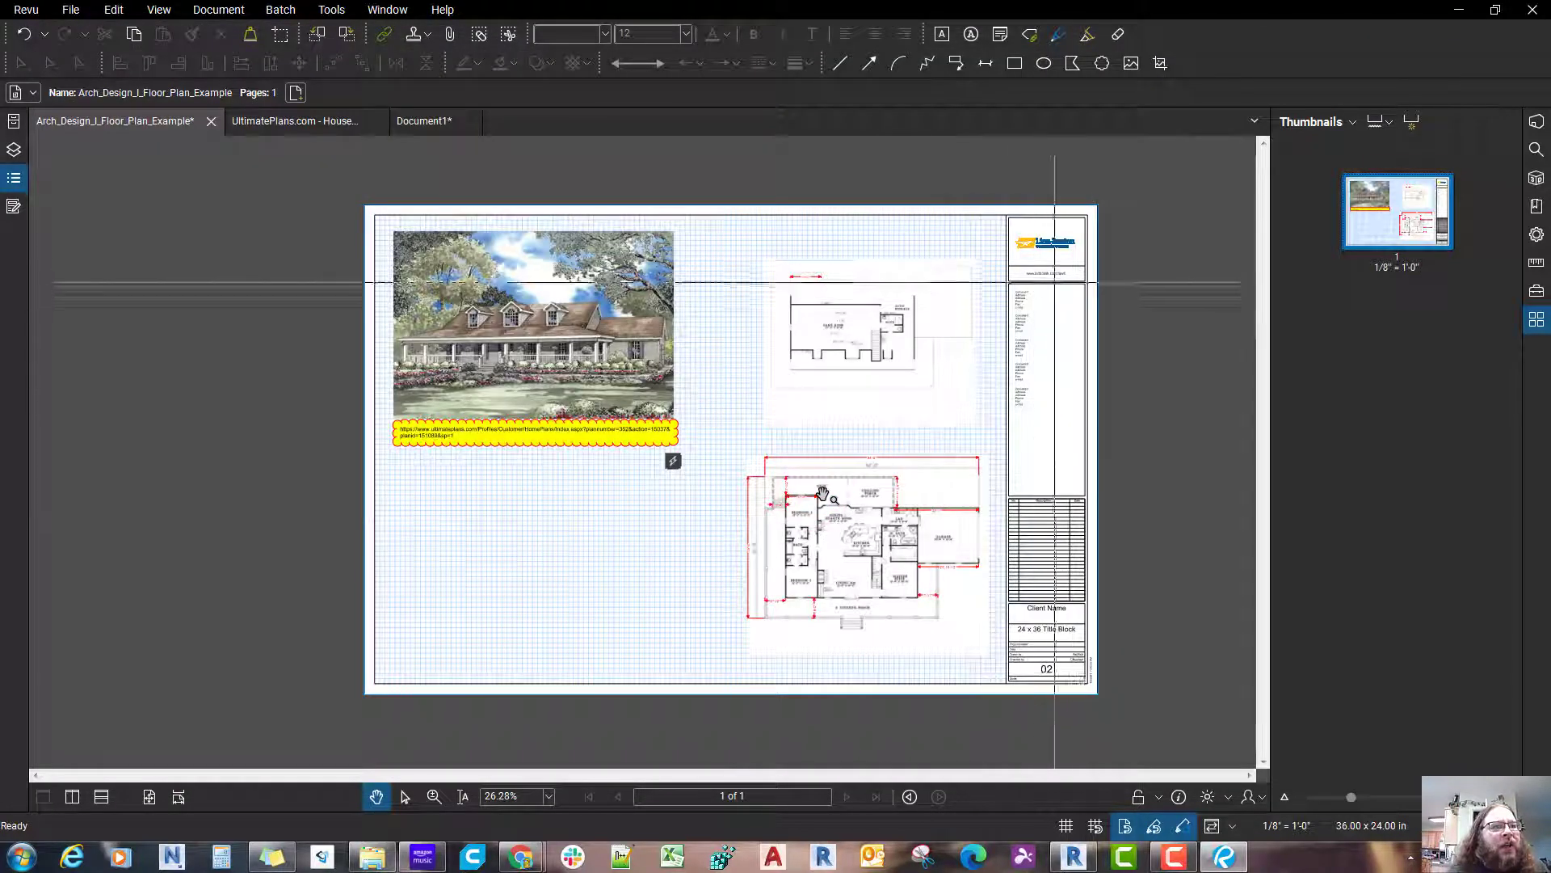
Step: Select the house picture, the web-link note and both floor plan images in turn on the example sheet to inspect them
{"action": "left_click", "coordinate": [504, 287]}
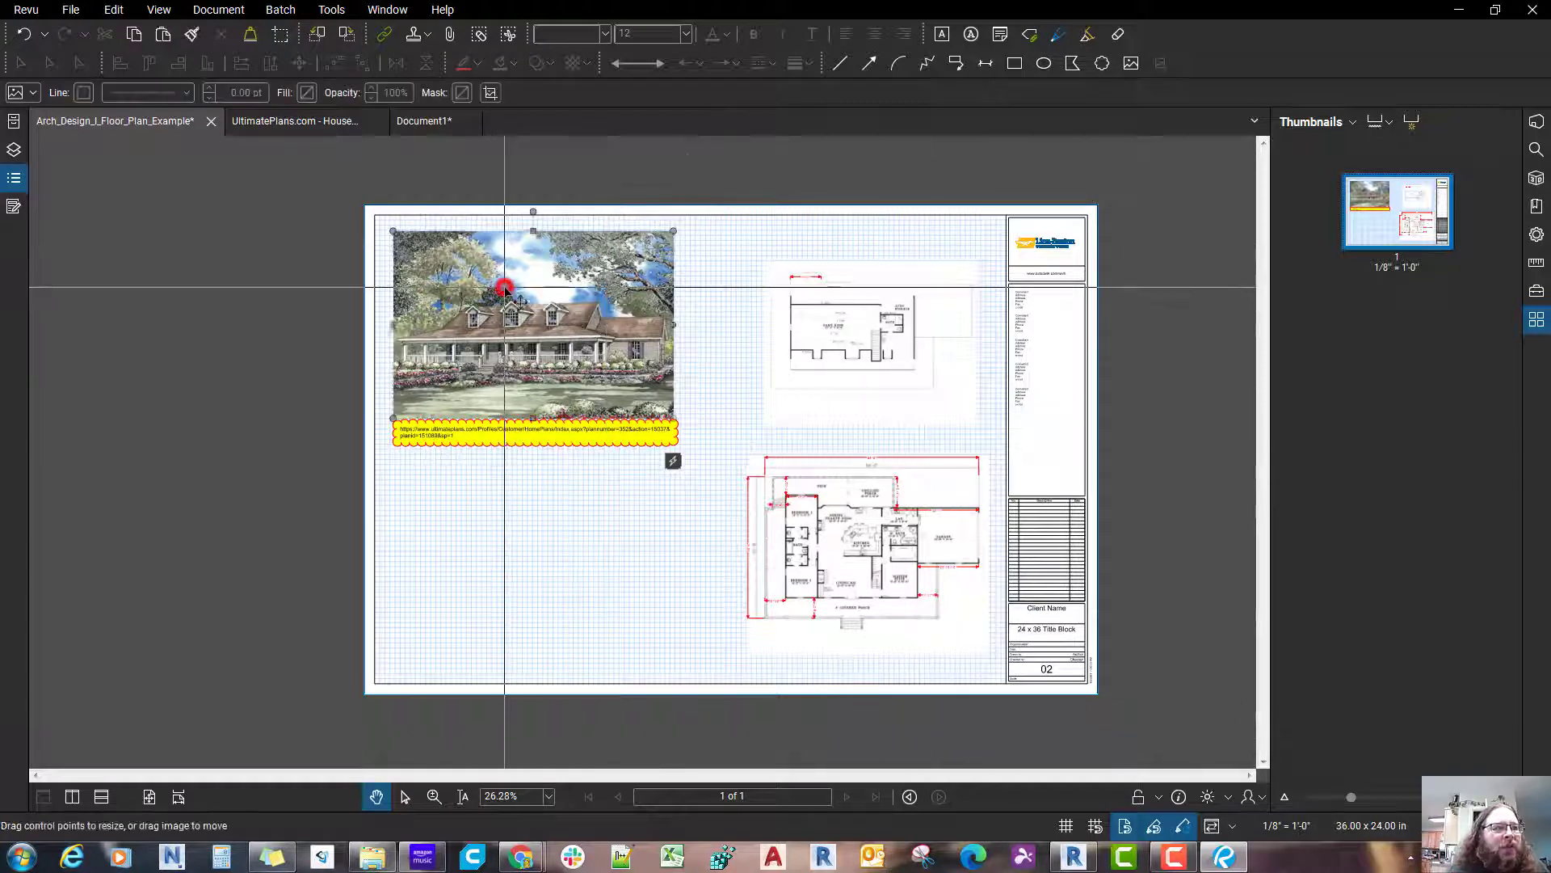
{"action": "left_click", "coordinate": [519, 436]}
{"action": "left_click", "coordinate": [907, 360]}
{"action": "left_click", "coordinate": [887, 511]}
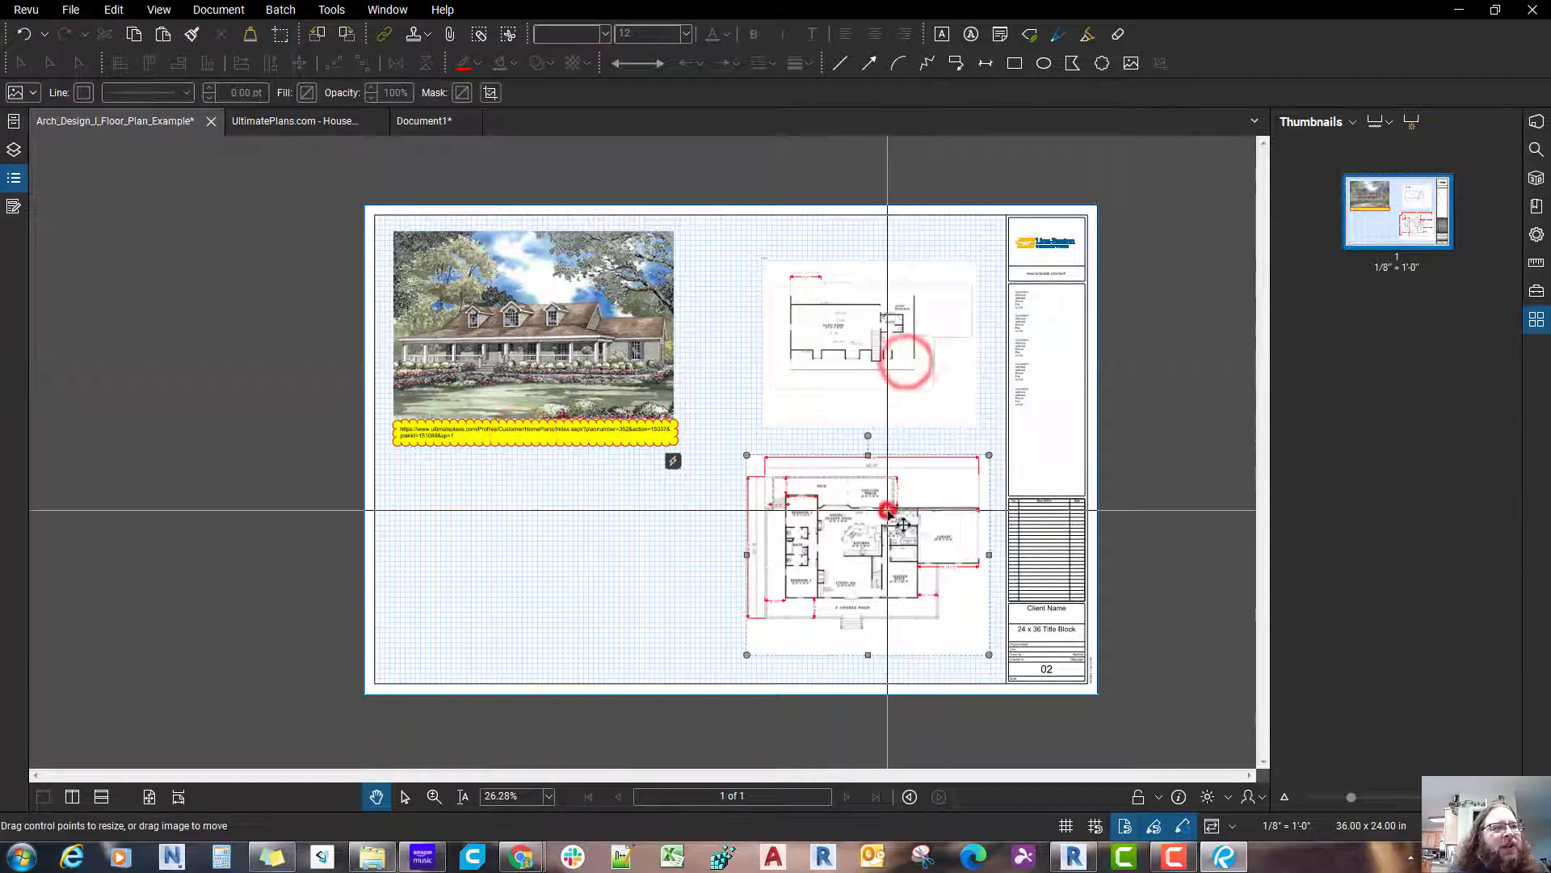
{"action": "left_click", "coordinate": [1061, 473]}
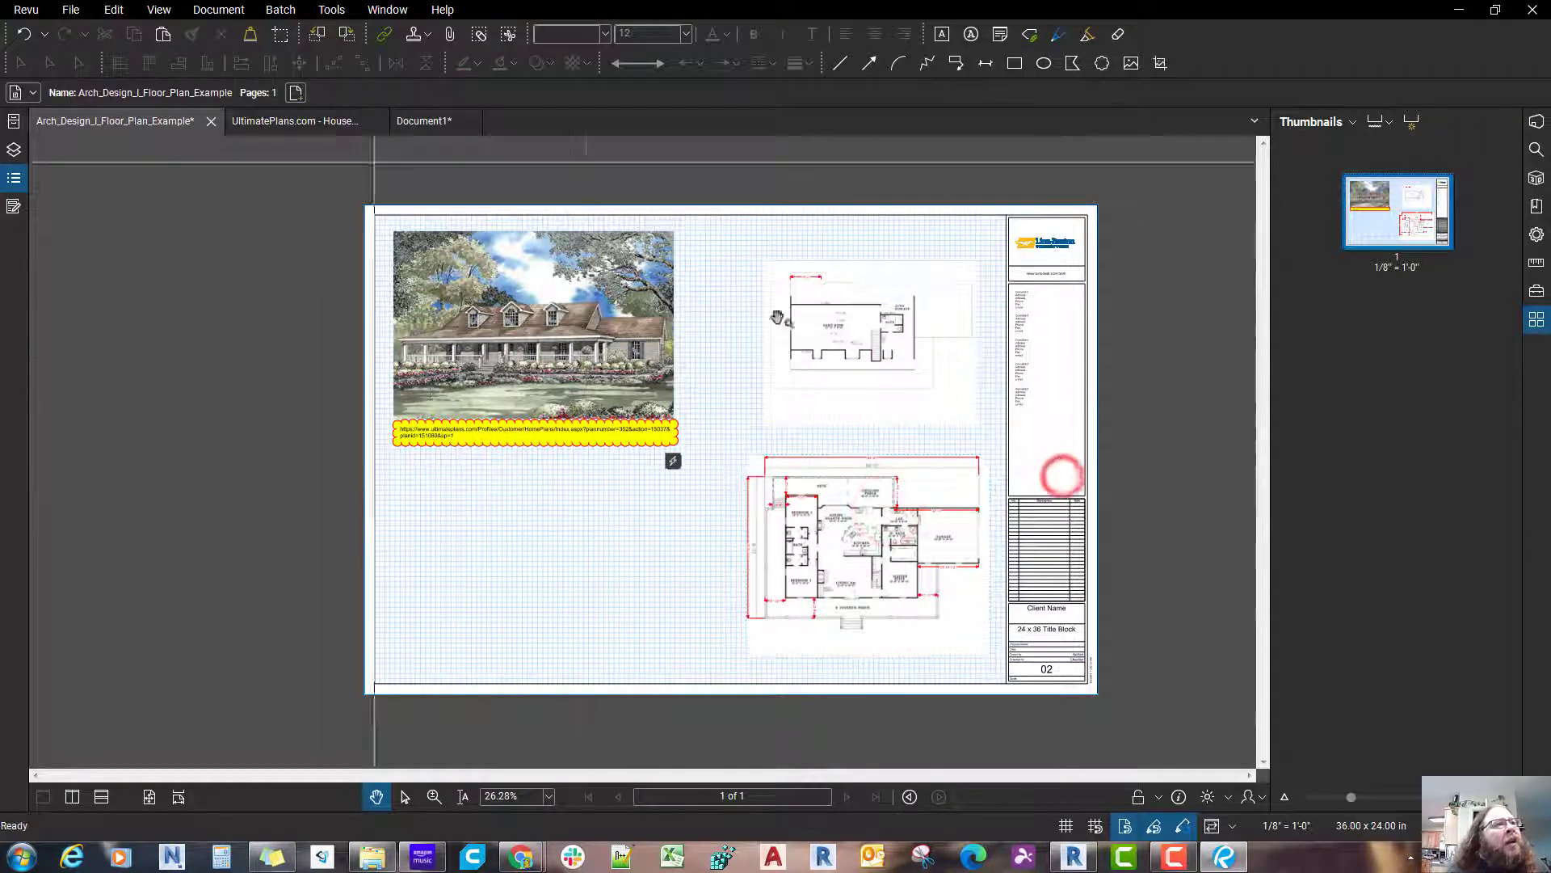
Step: Return to Document1, switch to the UltimatePlans.com page in Chrome and copy the house rendering of House Plan #151089
{"action": "left_click", "coordinate": [427, 123]}
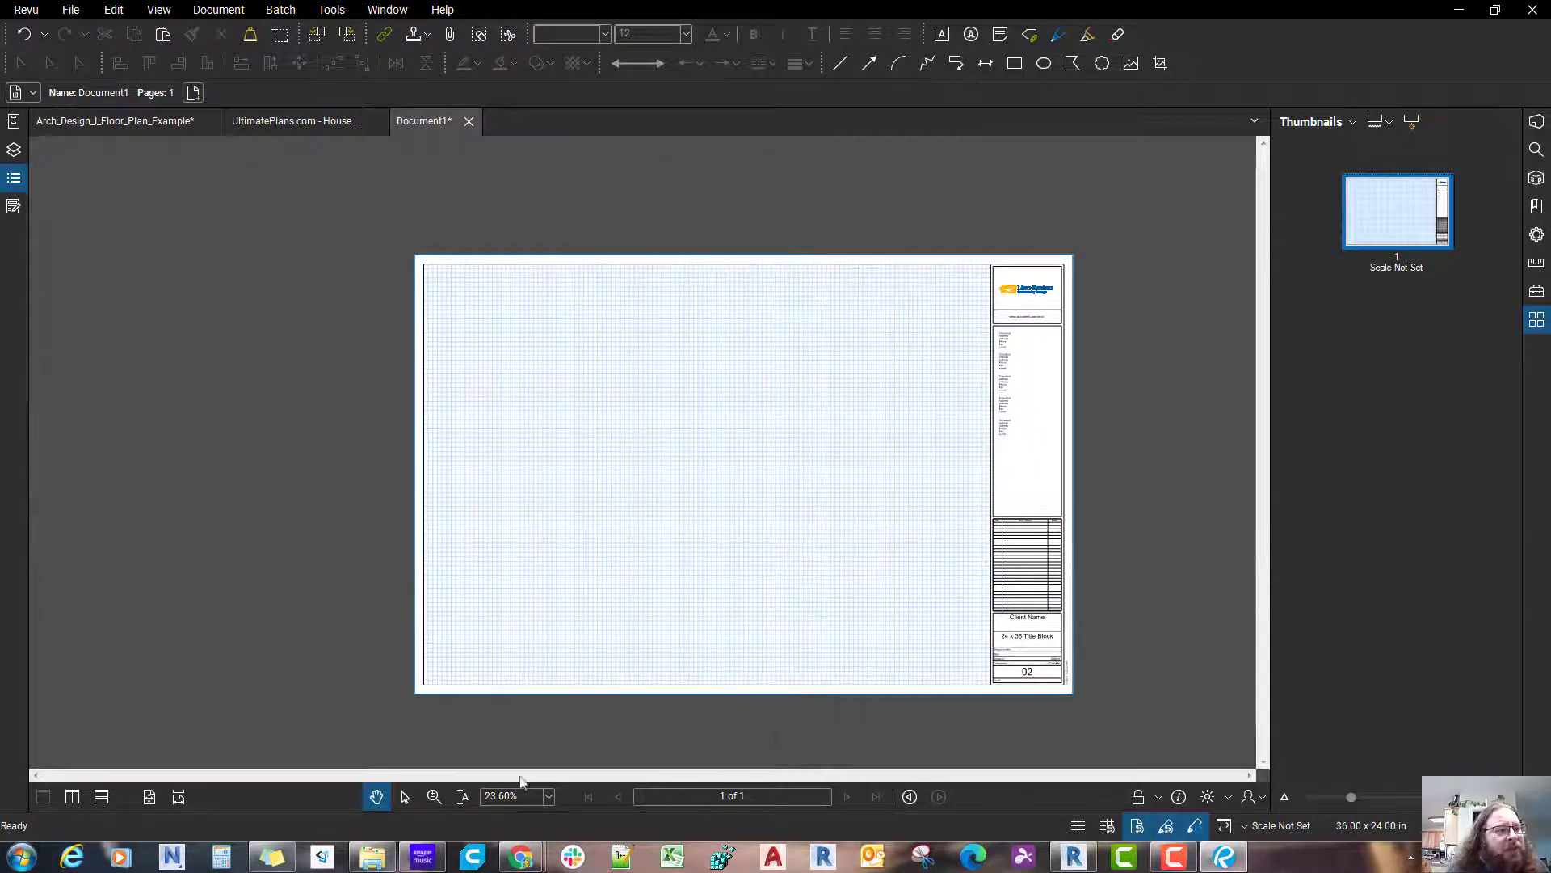
{"action": "mouse_move", "coordinate": [521, 856]}
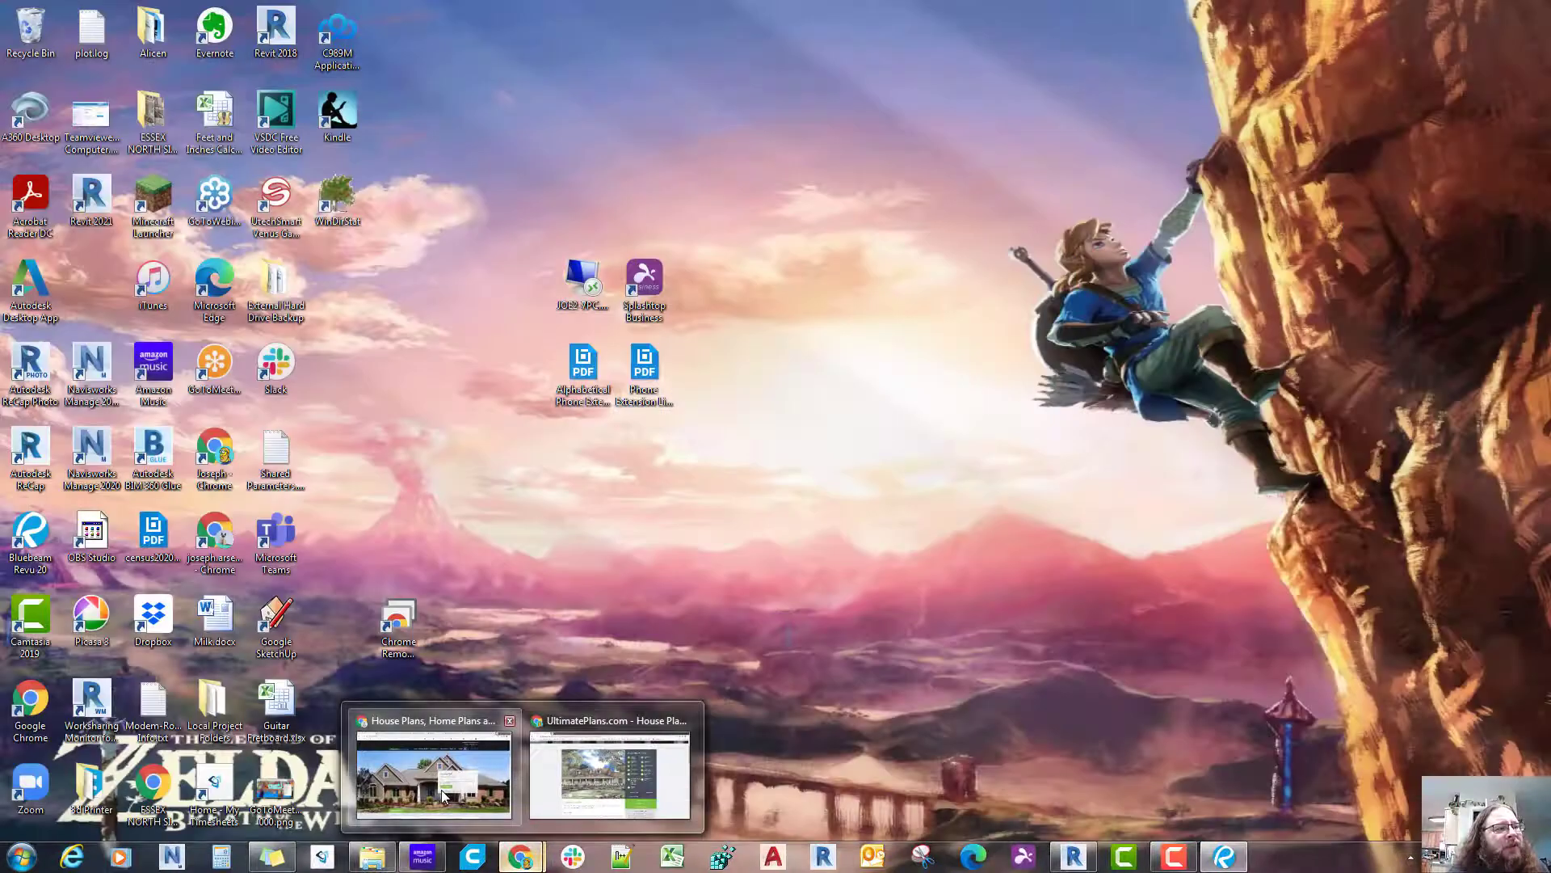
{"action": "left_click", "coordinate": [610, 776]}
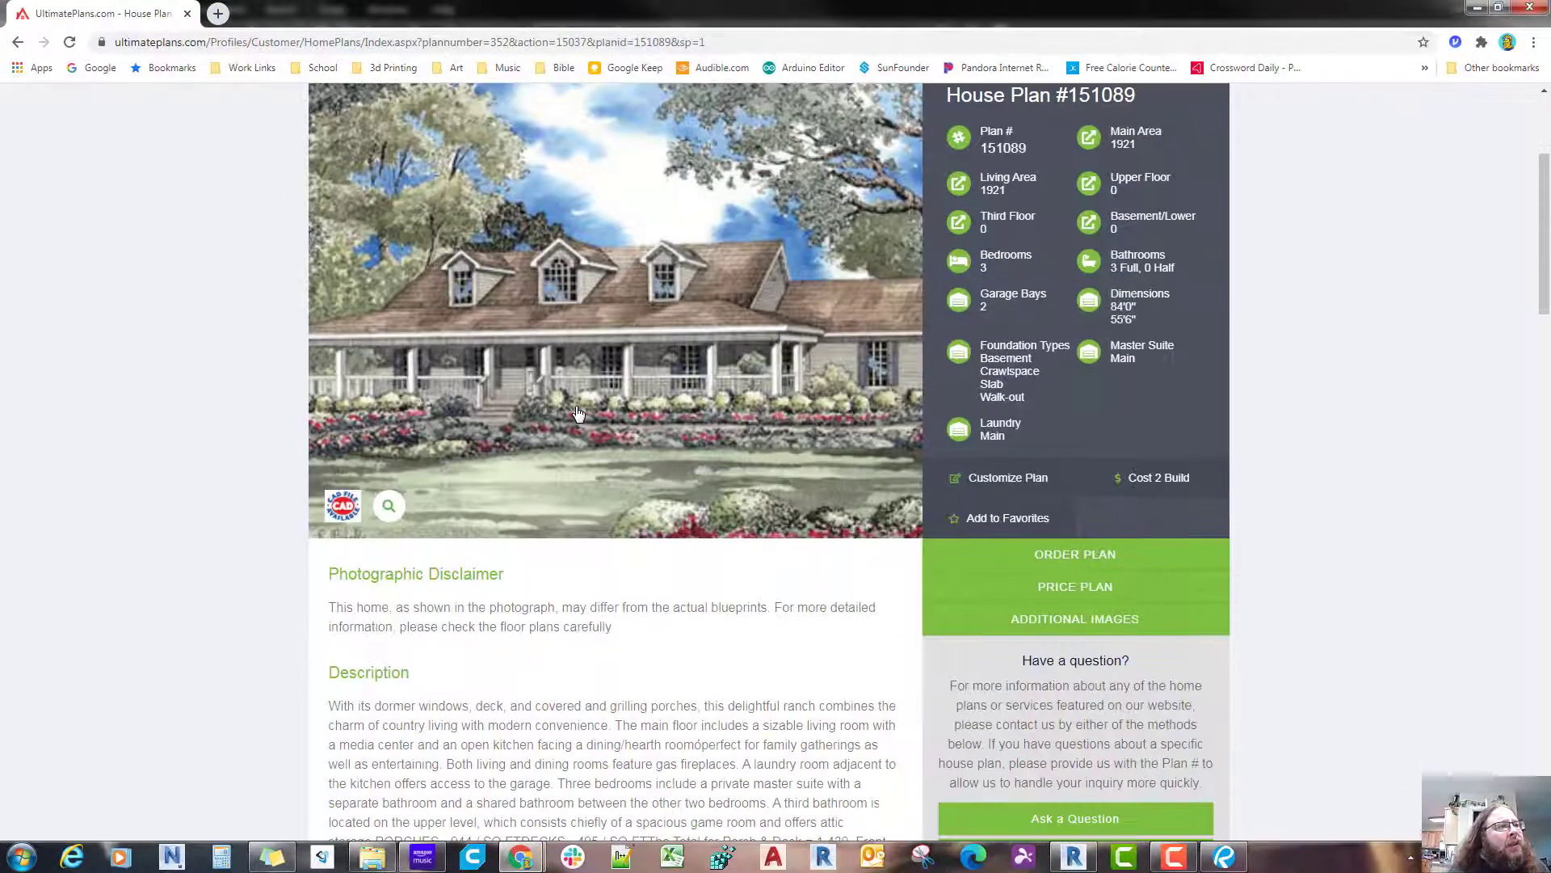
{"action": "right_click", "coordinate": [579, 413]}
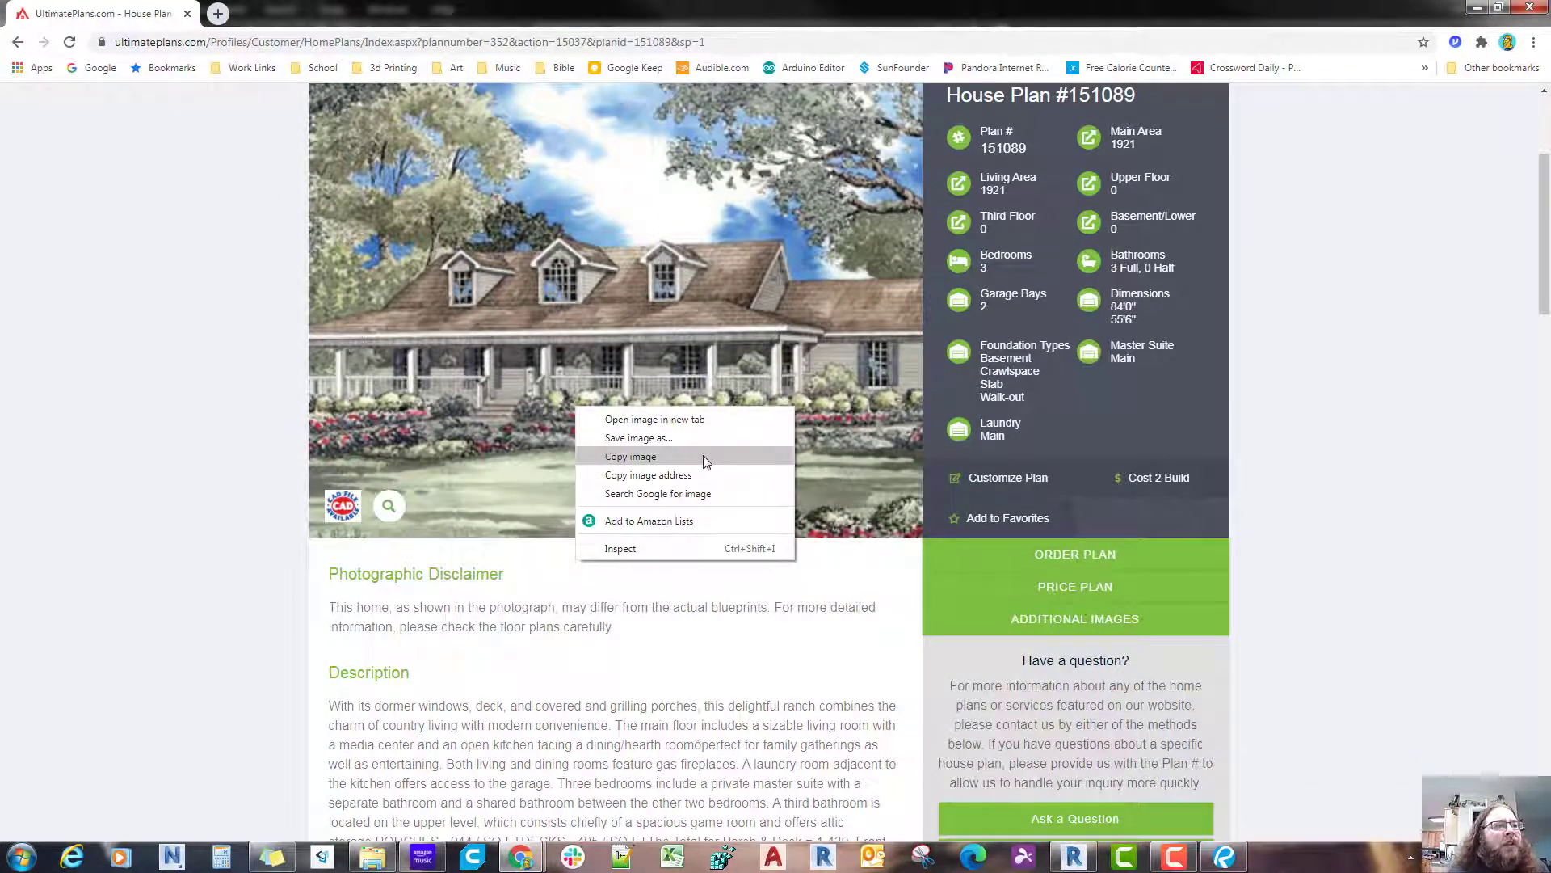
{"action": "left_click", "coordinate": [703, 457]}
Step: Paste the copied house rendering into Document1 in Revu and place it in the sheet's upper-left corner inside the border
{"action": "left_click", "coordinate": [1472, 10]}
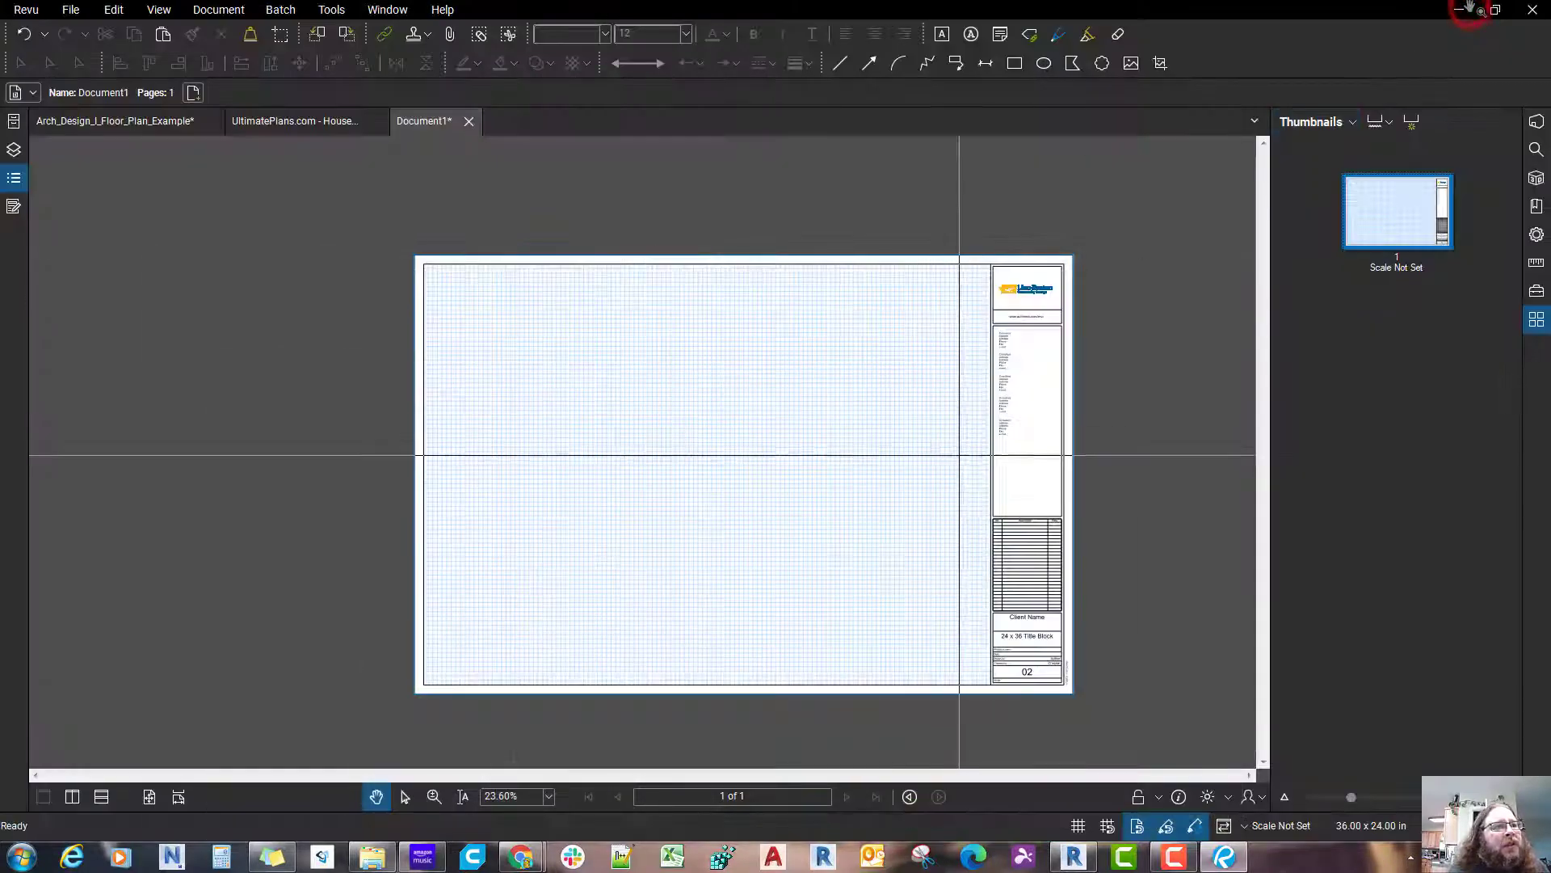
{"action": "key", "text": "ctrl+v"}
{"action": "left_click_drag", "start_coordinate": [815, 405], "coordinate": [500, 443]}
{"action": "scroll", "coordinate": [420, 242], "scroll_direction": "up", "scroll_amount": 7}
{"action": "scroll", "coordinate": [500, 443], "scroll_direction": "down", "scroll_amount": 2}
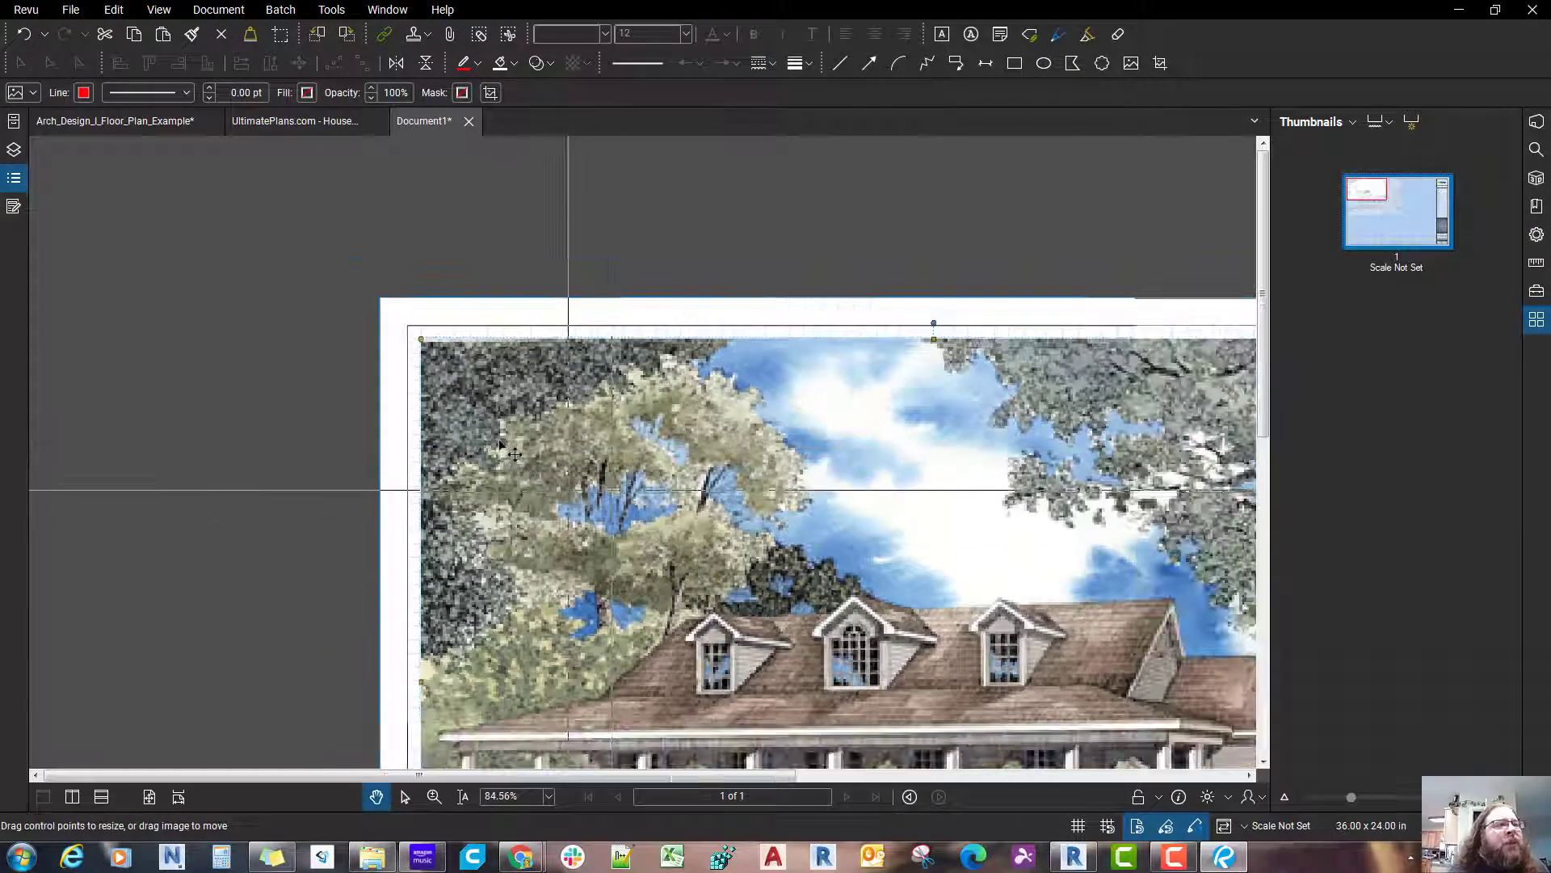
{"action": "scroll", "coordinate": [500, 443], "scroll_direction": "down", "scroll_amount": 2}
{"action": "scroll", "coordinate": [499, 443], "scroll_direction": "down", "scroll_amount": 2}
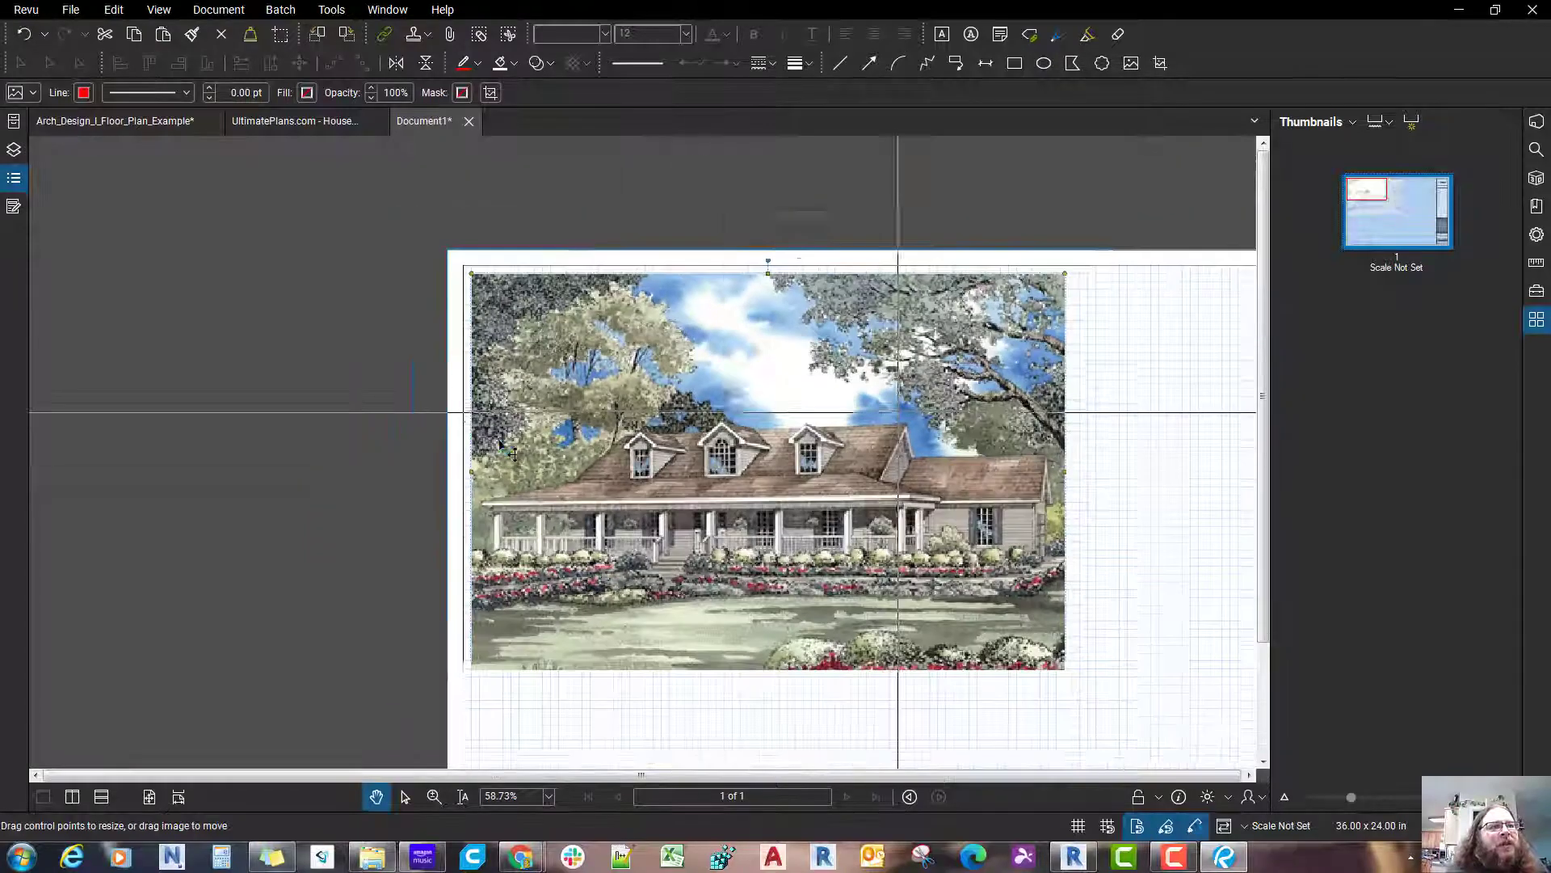
{"action": "scroll", "coordinate": [499, 442], "scroll_direction": "up", "scroll_amount": 5}
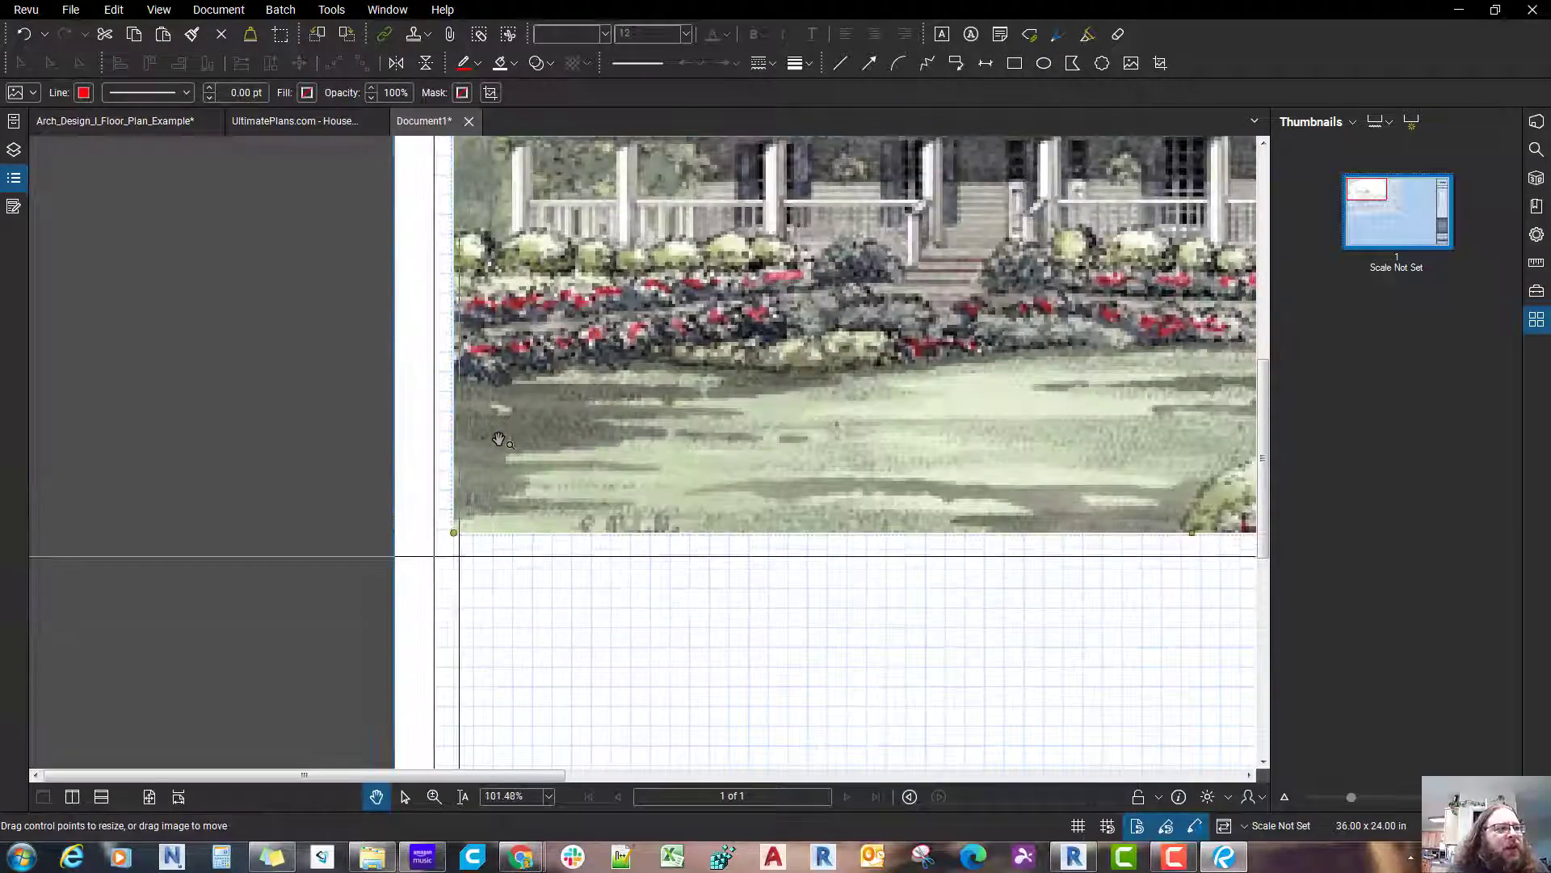
{"action": "scroll", "coordinate": [499, 440], "scroll_direction": "down", "scroll_amount": 4}
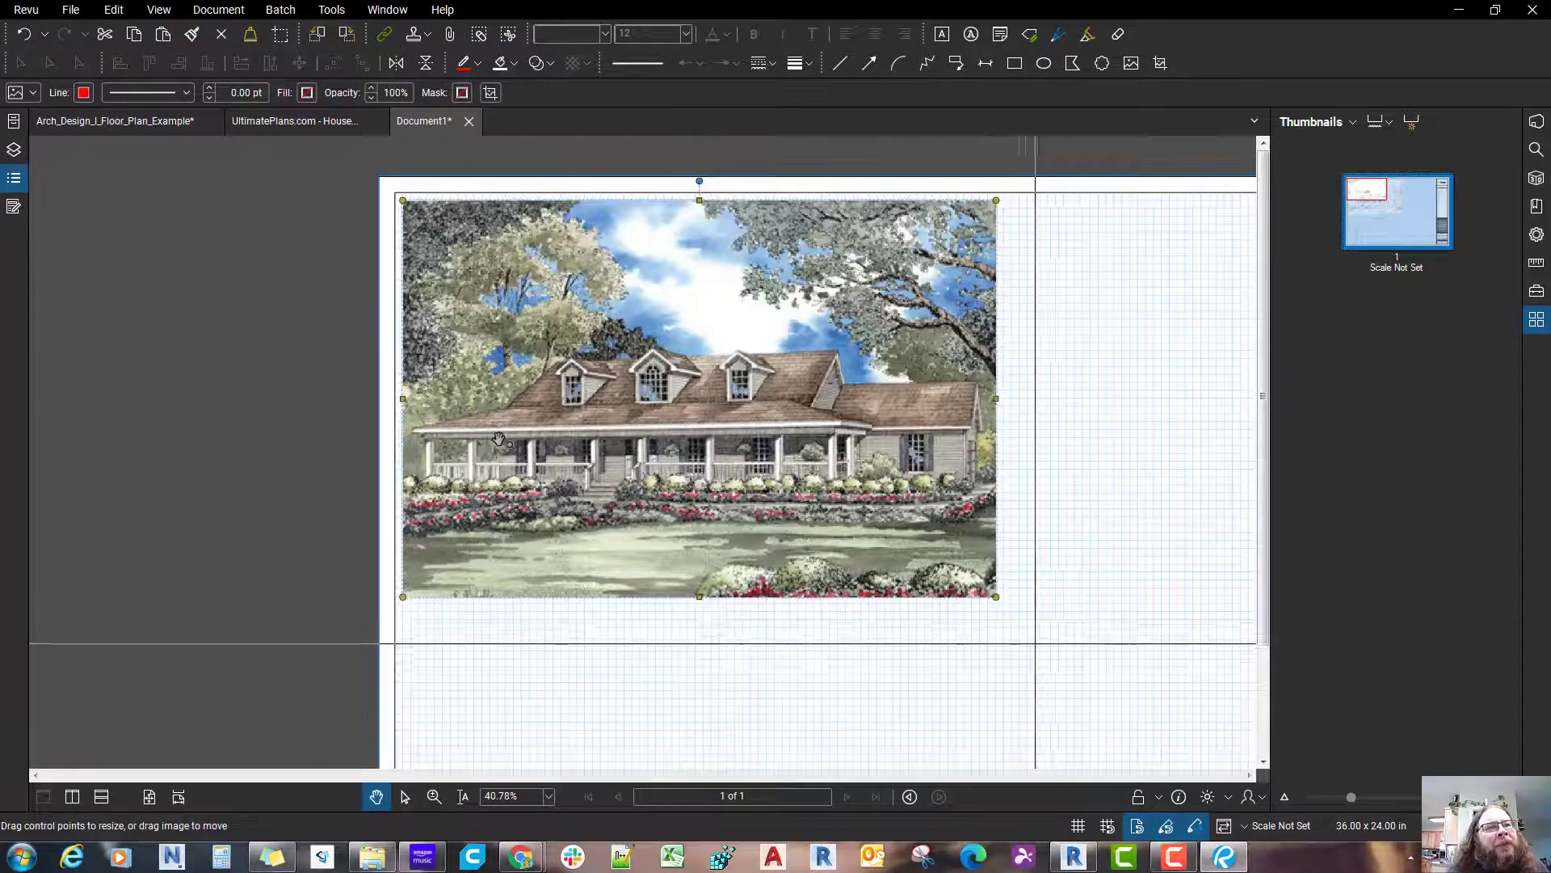
{"action": "scroll", "coordinate": [500, 440], "scroll_direction": "down", "scroll_amount": 1}
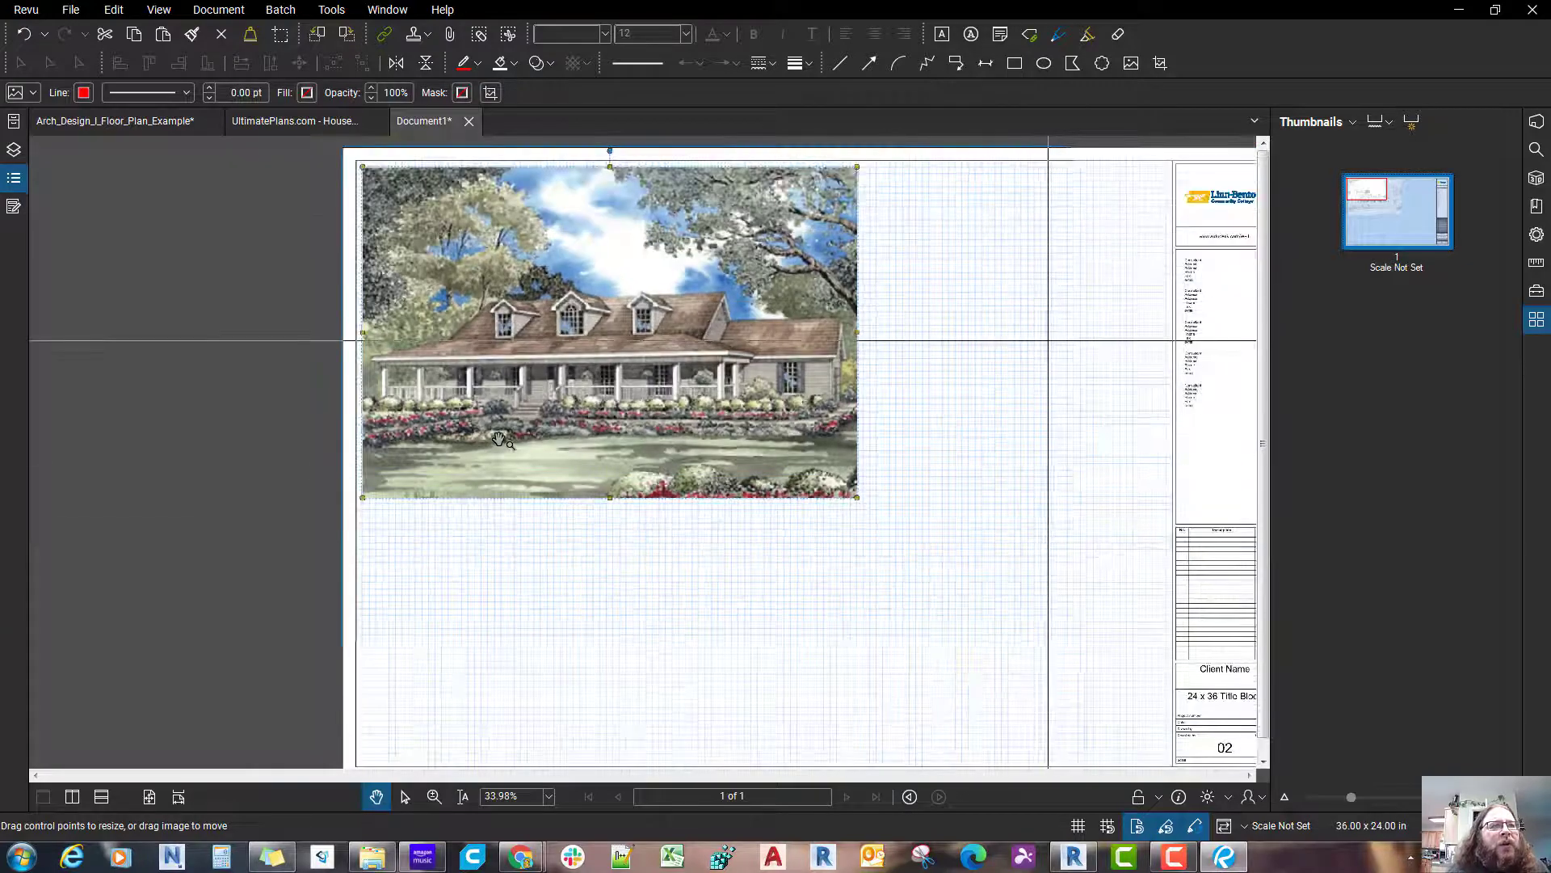
Step: Scale the house picture down proportionally from its lower-right corner and shift it slightly inward from the title block border
{"action": "left_click_drag", "start_coordinate": [906, 480], "coordinate": [1005, 573]}
{"action": "left_click_drag", "start_coordinate": [1084, 459], "coordinate": [924, 442]}
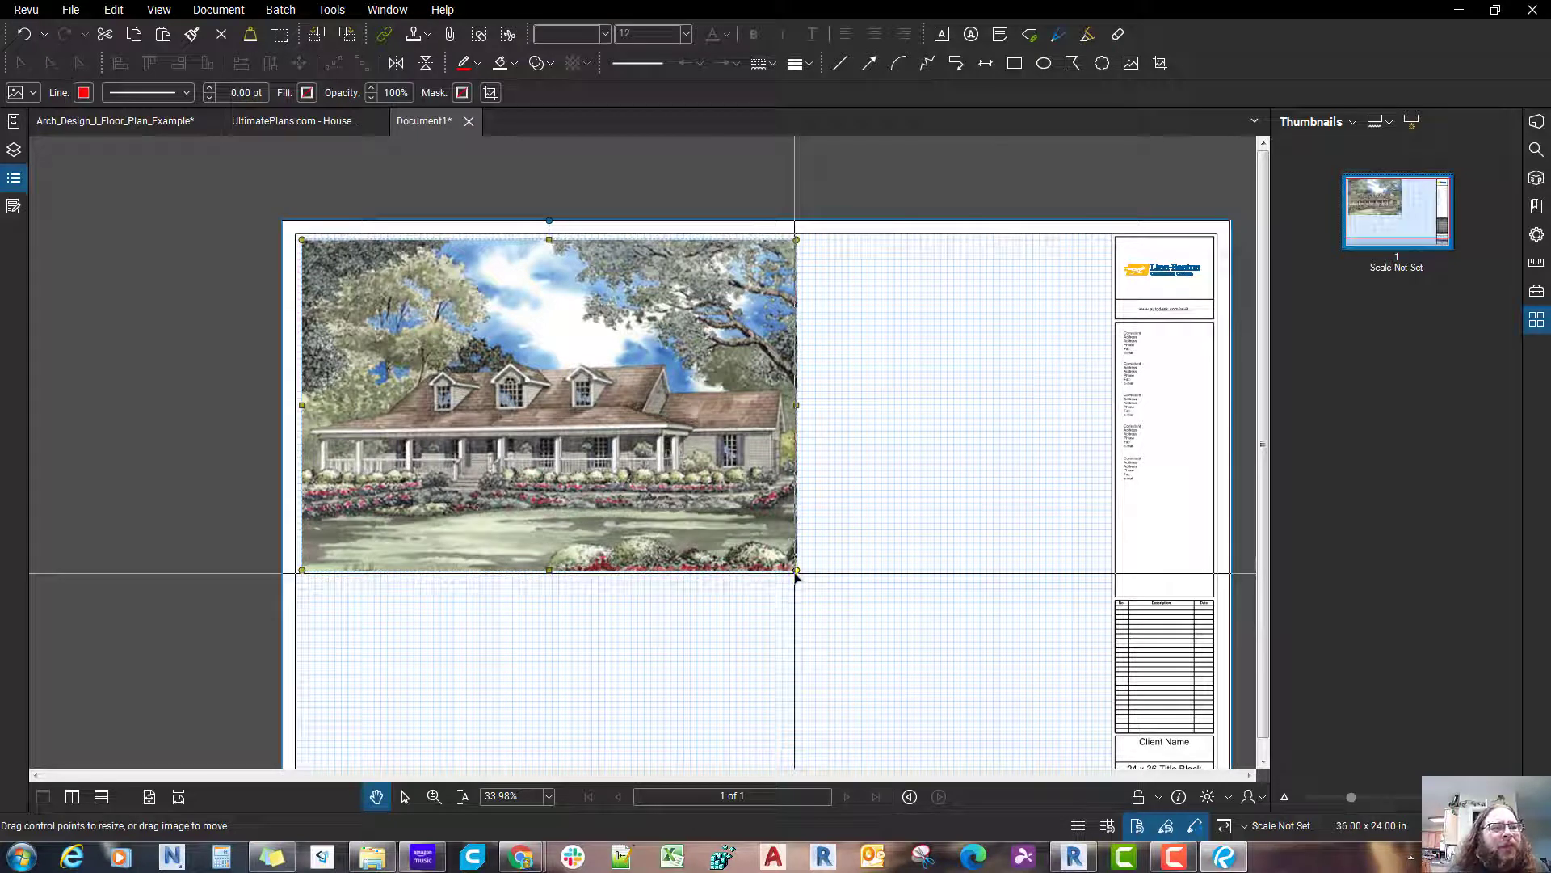
{"action": "left_click_drag", "start_coordinate": [796, 572], "coordinate": [676, 469]}
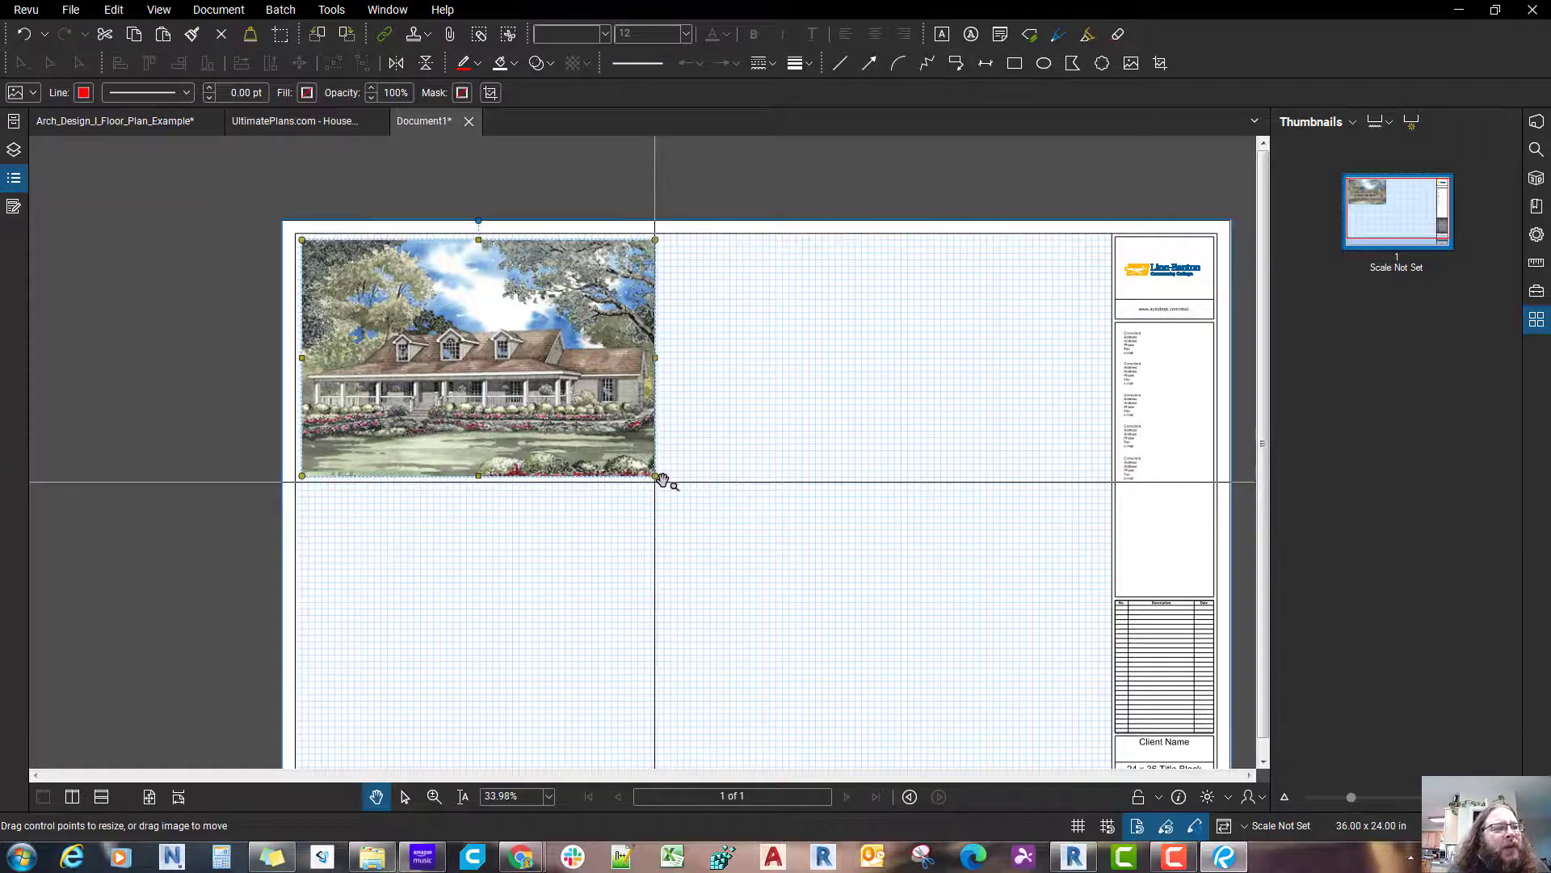
{"action": "scroll", "coordinate": [662, 481], "scroll_direction": "up", "scroll_amount": 5}
{"action": "left_click_drag", "start_coordinate": [663, 482], "coordinate": [756, 594]}
{"action": "scroll", "coordinate": [767, 602], "scroll_direction": "down", "scroll_amount": 4}
{"action": "scroll", "coordinate": [781, 610], "scroll_direction": "up", "scroll_amount": 5}
{"action": "left_click_drag", "start_coordinate": [605, 531], "coordinate": [644, 563]}
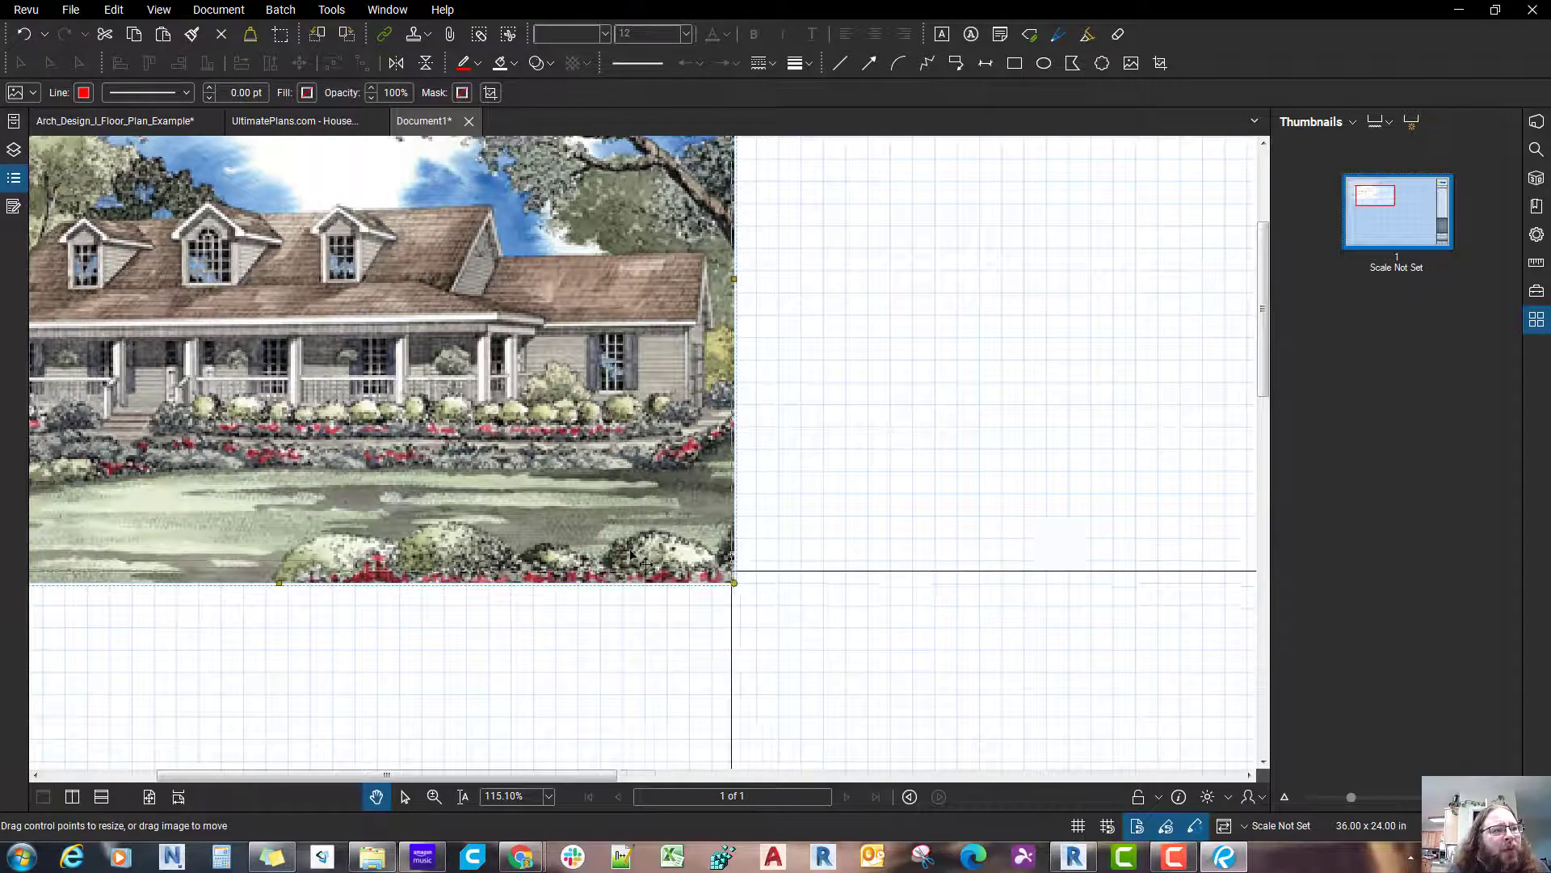
{"action": "scroll", "coordinate": [633, 555], "scroll_direction": "down", "scroll_amount": 3}
{"action": "scroll", "coordinate": [440, 440], "scroll_direction": "up", "scroll_amount": 2}
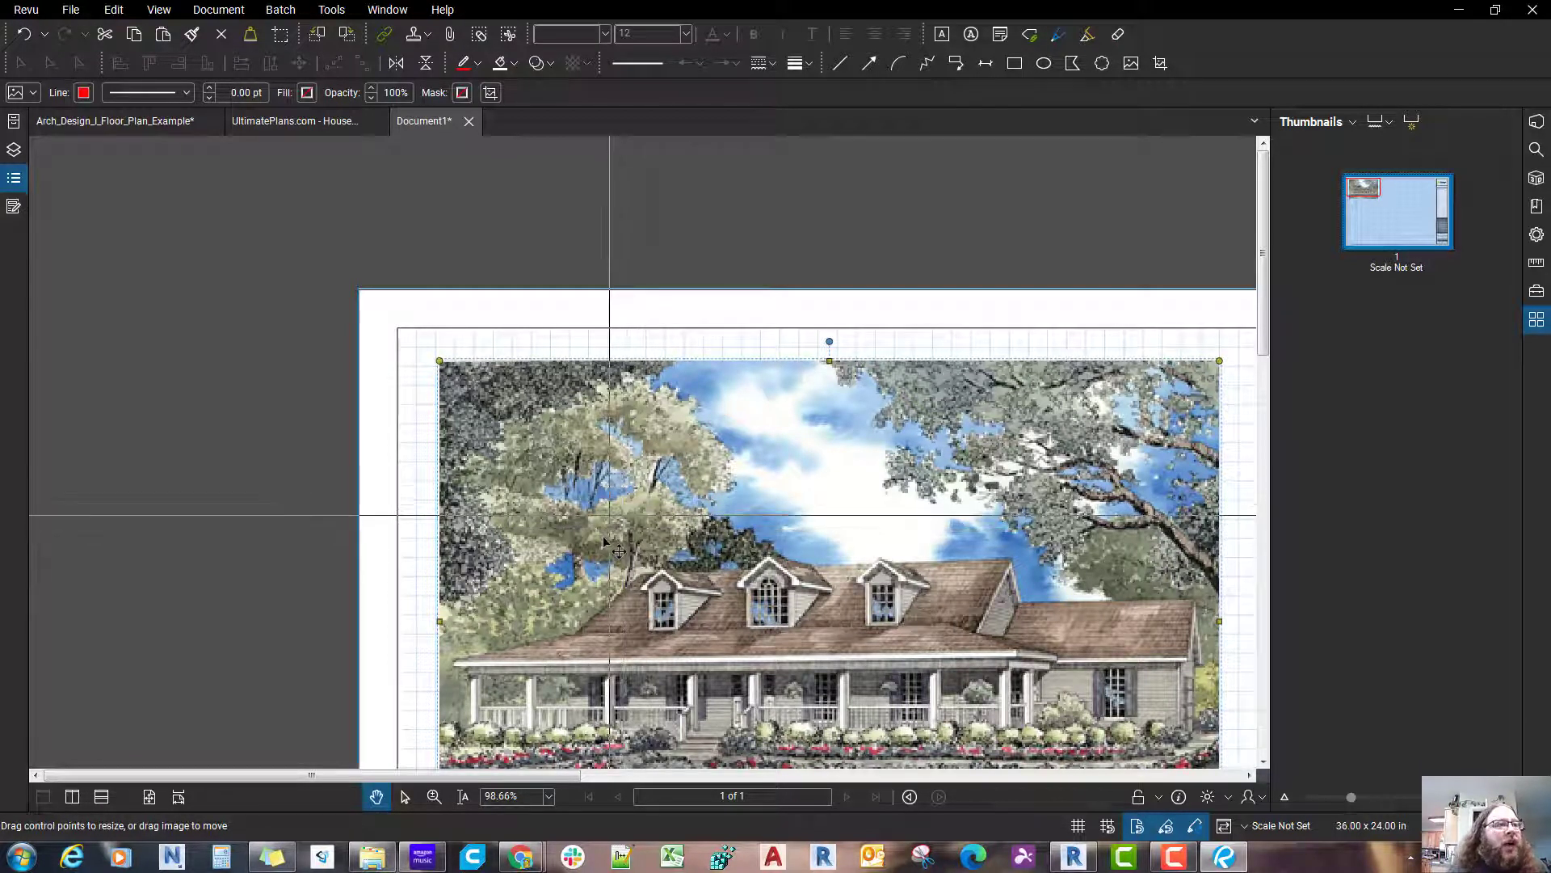
Step: Move the house picture so its upper-left corner sits on the grid, two squares inside the border, and deselect it
{"action": "left_click_drag", "start_coordinate": [605, 541], "coordinate": [598, 546]}
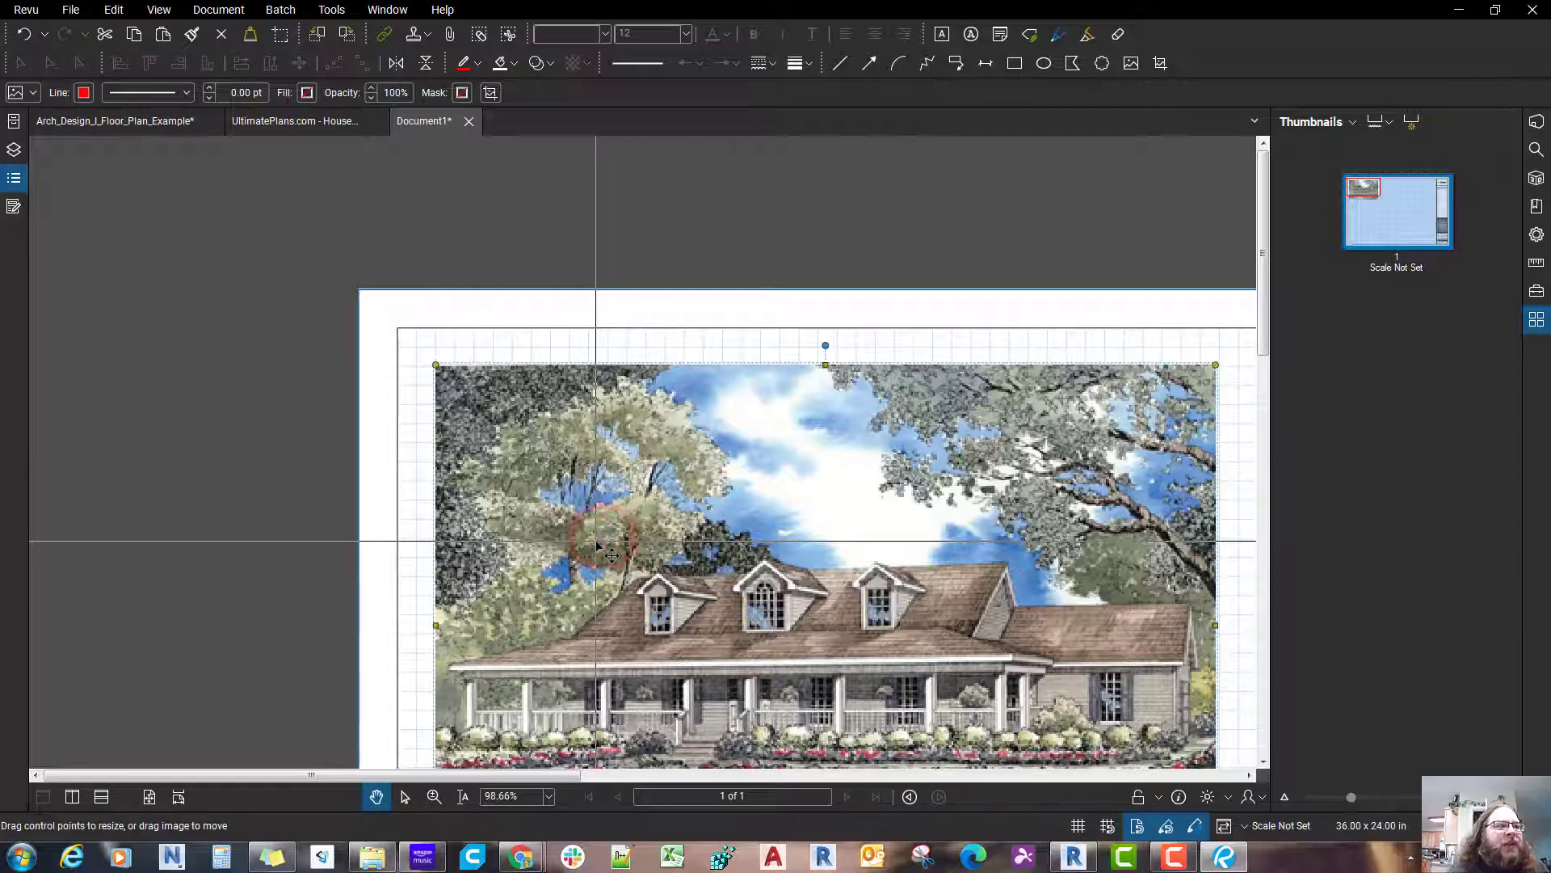
{"action": "scroll", "coordinate": [597, 547], "scroll_direction": "up", "scroll_amount": 5}
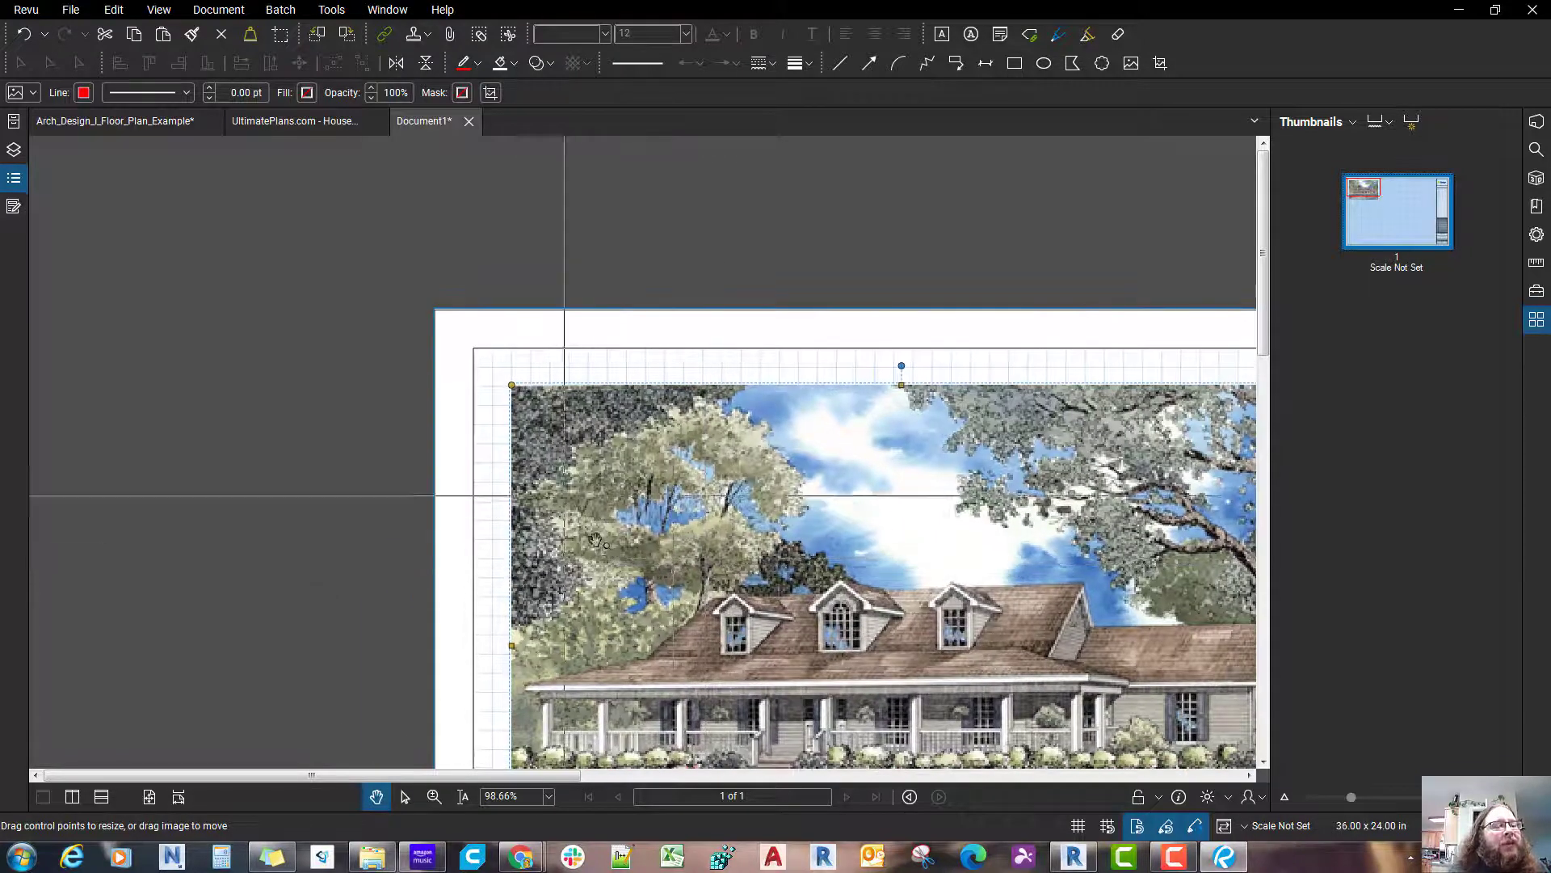
{"action": "scroll", "coordinate": [597, 546], "scroll_direction": "down", "scroll_amount": 2}
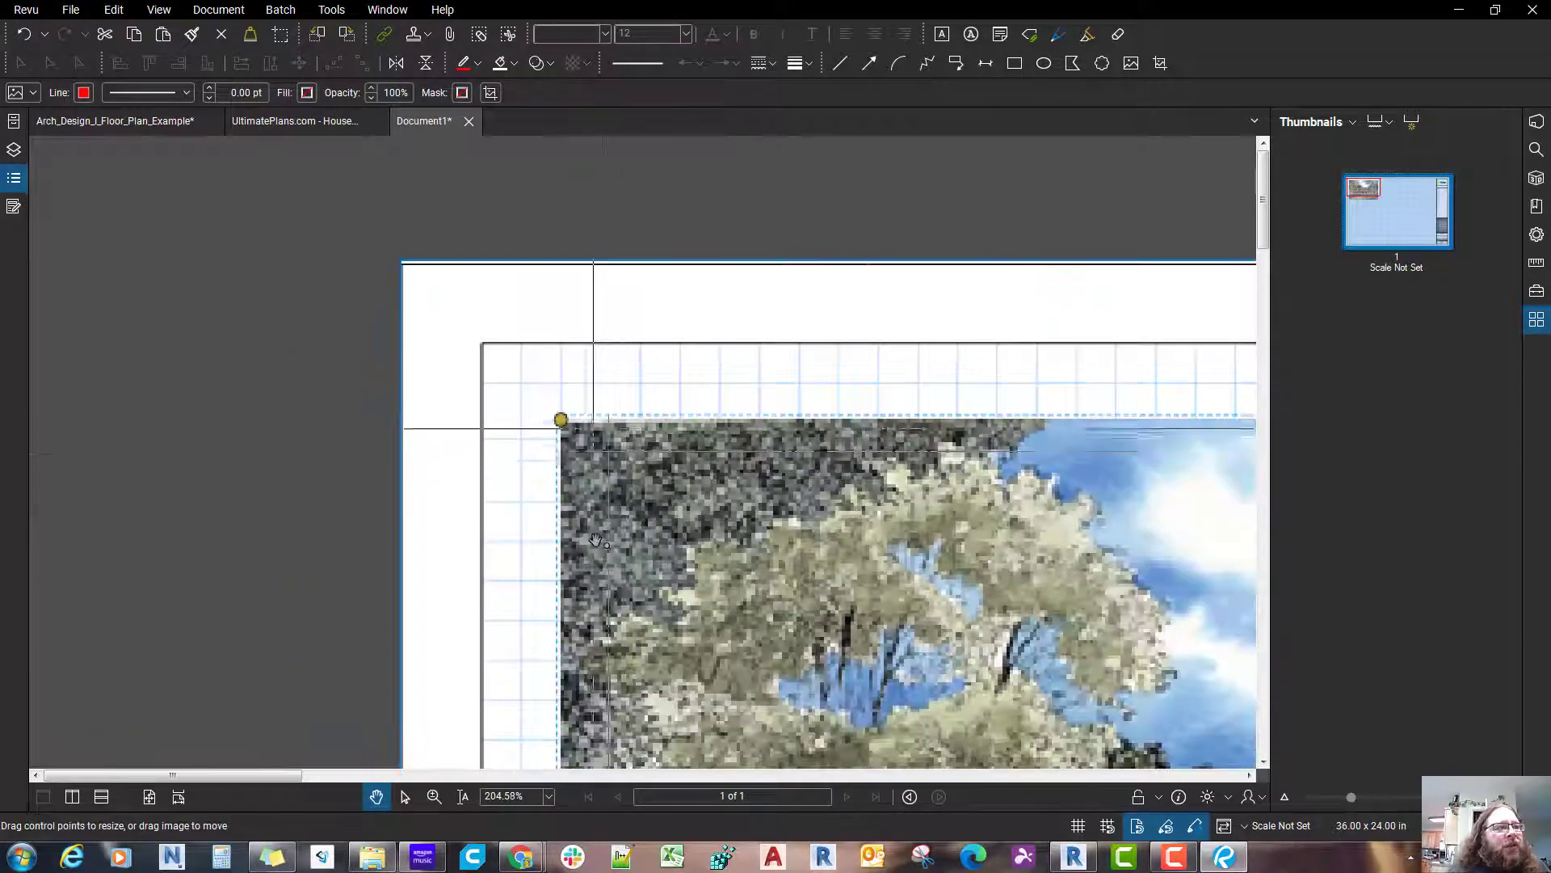
{"action": "key", "text": "Escape"}
{"action": "scroll", "coordinate": [597, 546], "scroll_direction": "up", "scroll_amount": 4}
{"action": "scroll", "coordinate": [596, 546], "scroll_direction": "down", "scroll_amount": 5}
{"action": "scroll", "coordinate": [596, 546], "scroll_direction": "down", "scroll_amount": 4}
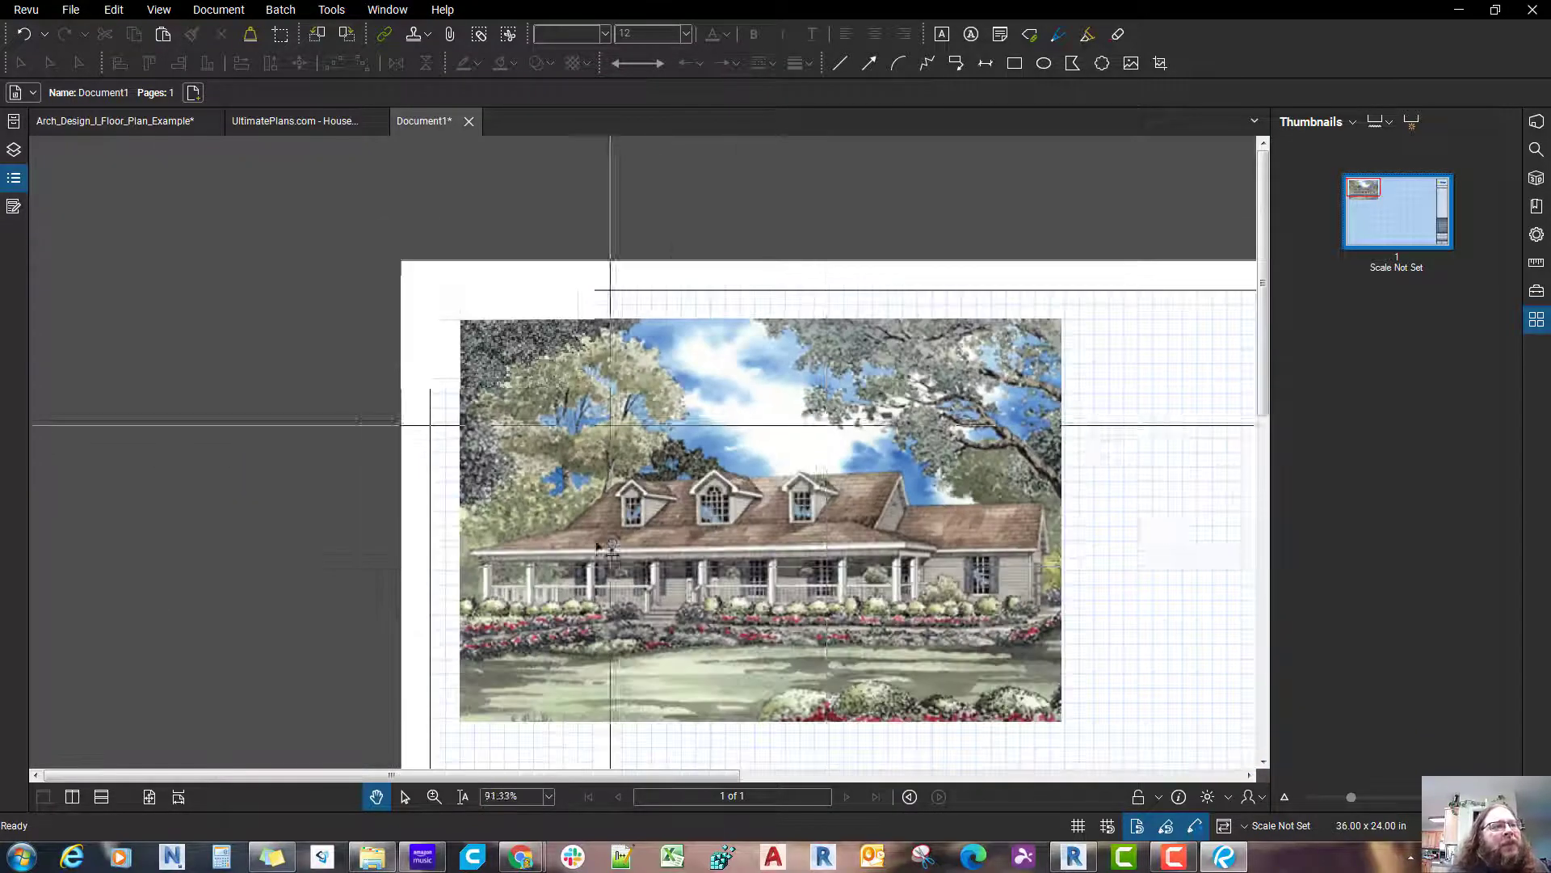
Step: Shrink the house picture slightly from its lower-right corner to fit the grid, keeping its upper-left corner in place
{"action": "scroll", "coordinate": [918, 671], "scroll_direction": "up", "scroll_amount": 1}
{"action": "left_click", "coordinate": [895, 580]}
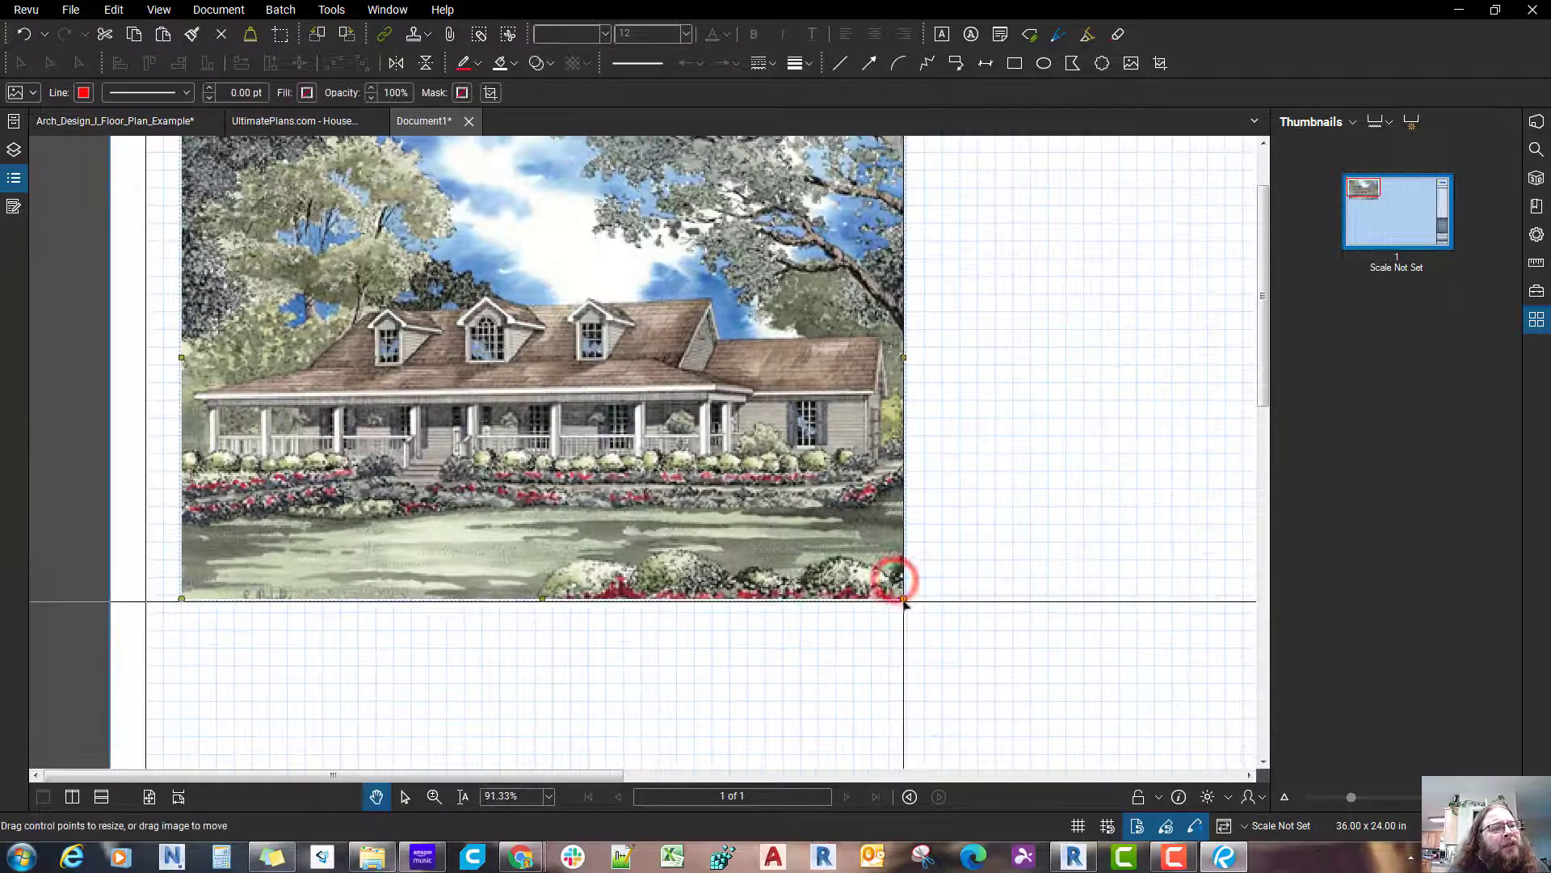
{"action": "left_click_drag", "start_coordinate": [903, 599], "coordinate": [851, 579]}
{"action": "scroll", "coordinate": [851, 579], "scroll_direction": "down", "scroll_amount": 5}
{"action": "mouse_move", "coordinate": [888, 638]}
{"action": "left_mouse_down"}
{"action": "mouse_move", "coordinate": [742, 563]}
{"action": "mouse_move", "coordinate": [602, 520]}
{"action": "left_mouse_up"}
{"action": "scroll", "coordinate": [851, 579], "scroll_direction": "up", "scroll_amount": 1}
{"action": "scroll", "coordinate": [851, 579], "scroll_direction": "down", "scroll_amount": 1}
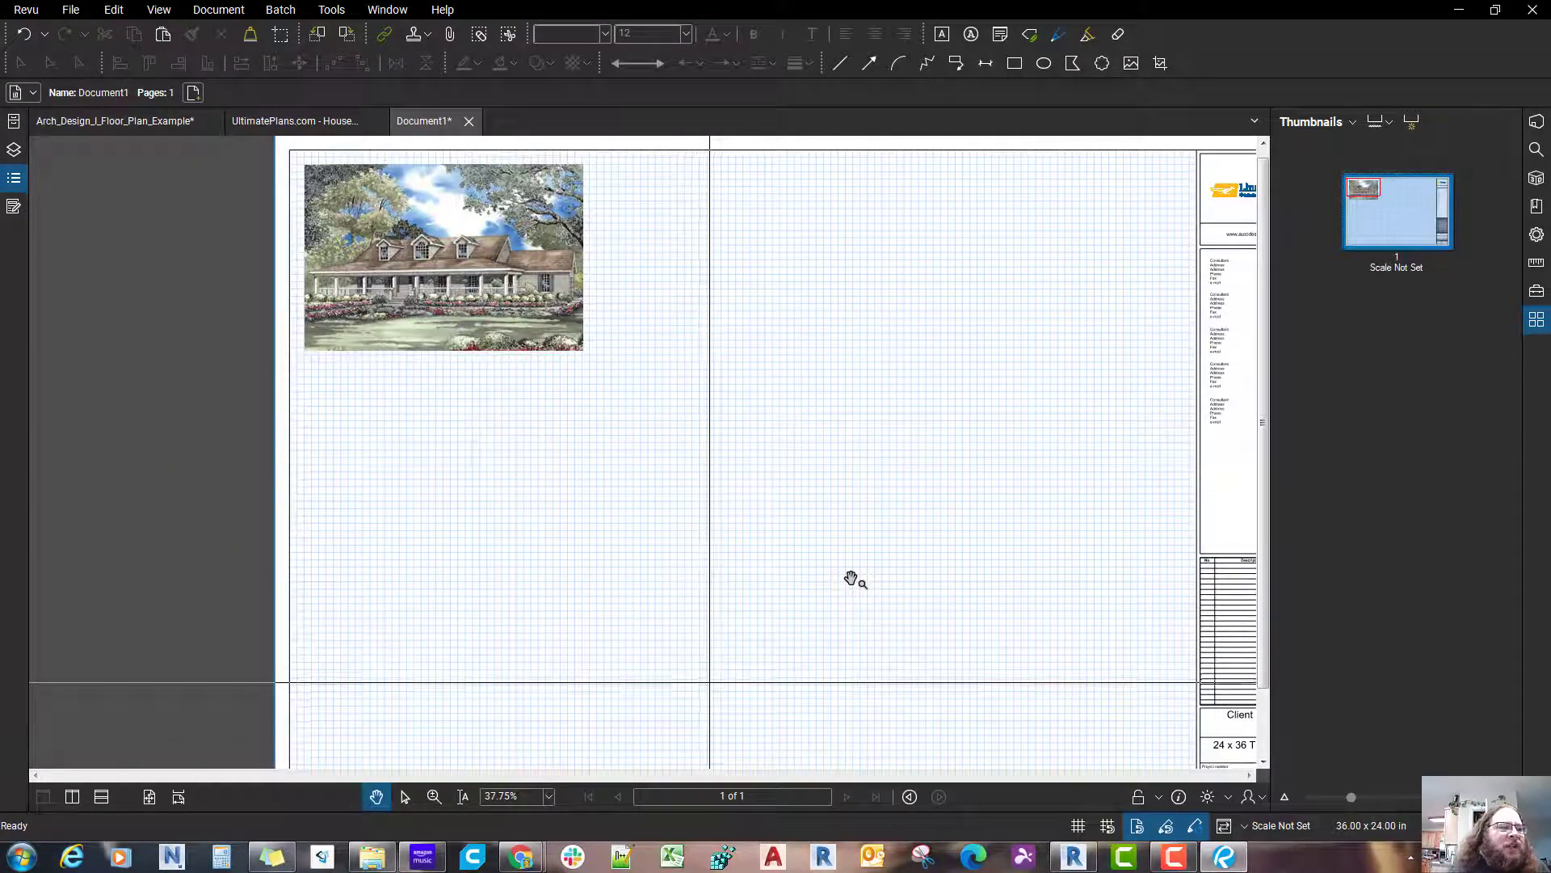
{"action": "left_click_drag", "start_coordinate": [706, 546], "coordinate": [689, 543]}
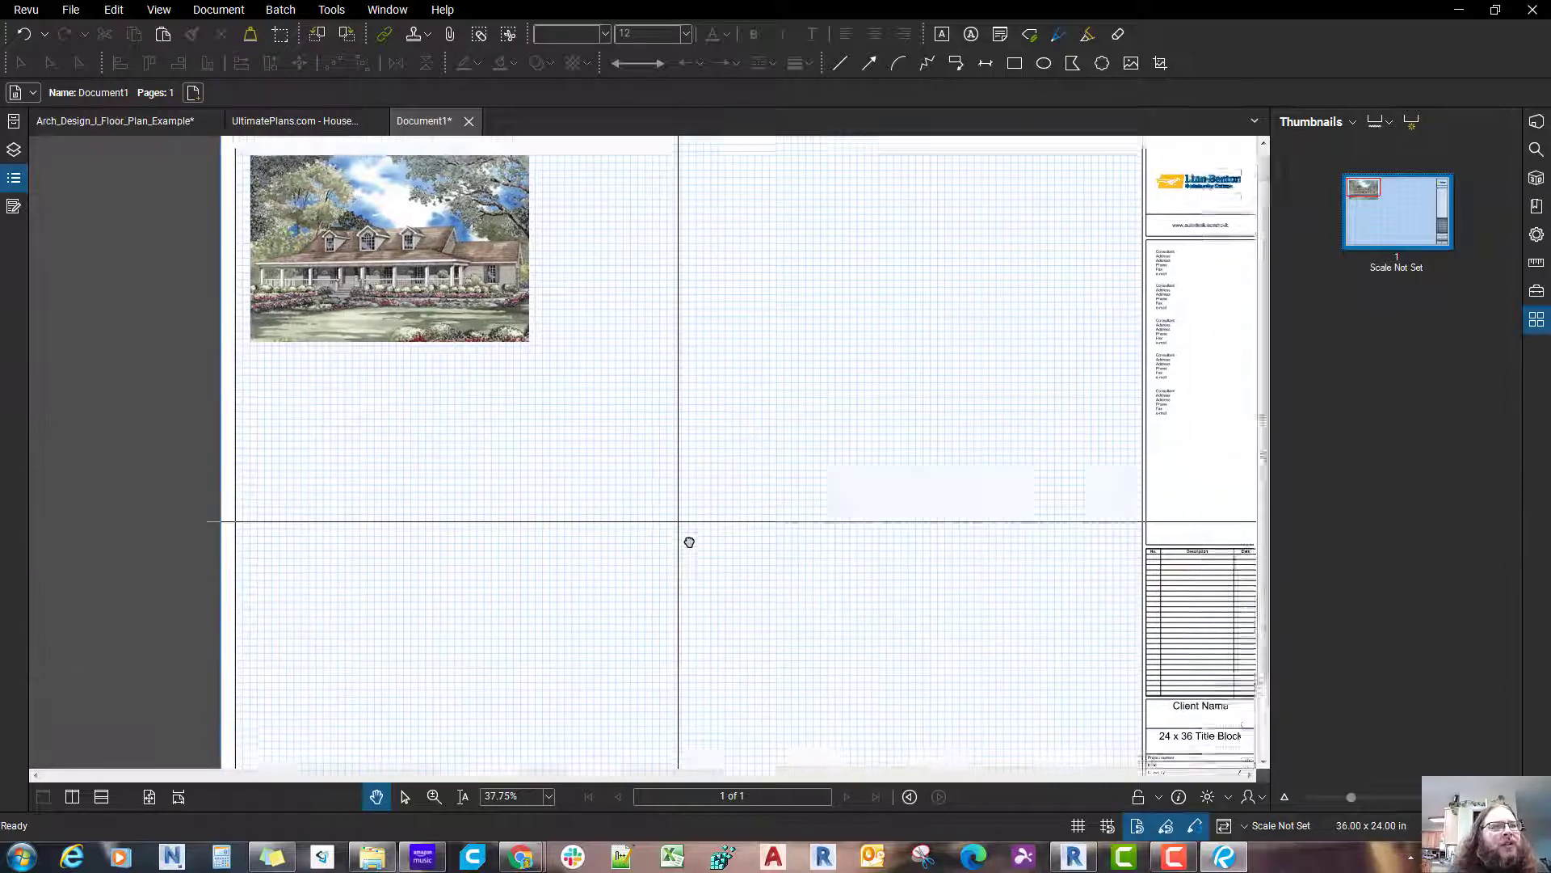
{"action": "scroll", "coordinate": [690, 543], "scroll_direction": "down", "scroll_amount": 1}
{"action": "scroll", "coordinate": [690, 543], "scroll_direction": "up", "scroll_amount": 1}
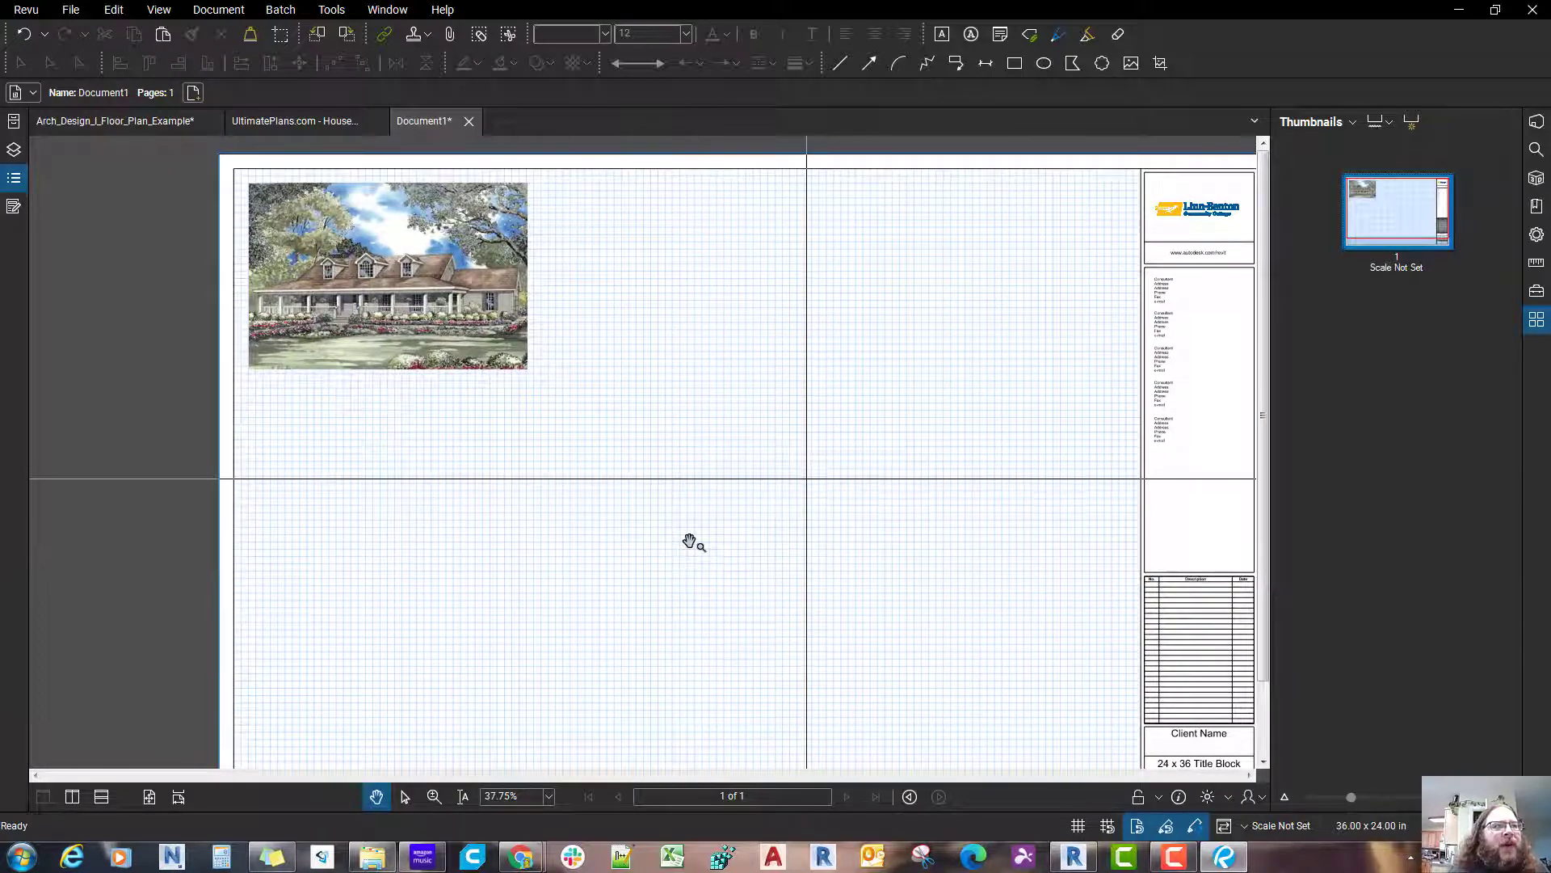
Step: Switch to the UltimatePlans.com page in Chrome and open the additional images for House Plan #151089
{"action": "mouse_move", "coordinate": [536, 864]}
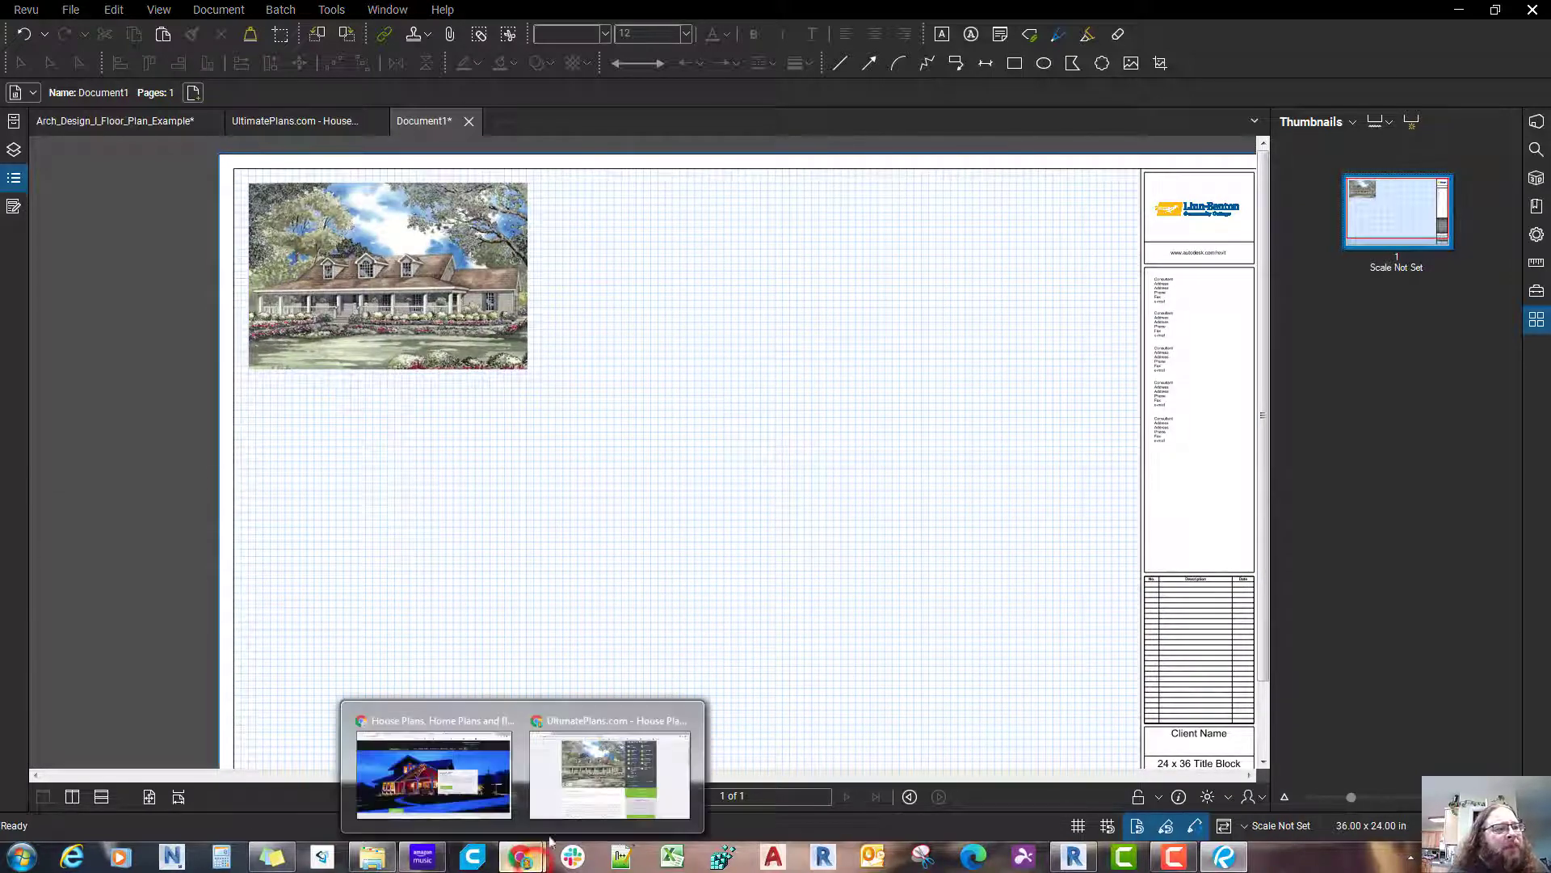
{"action": "left_click", "coordinate": [573, 792]}
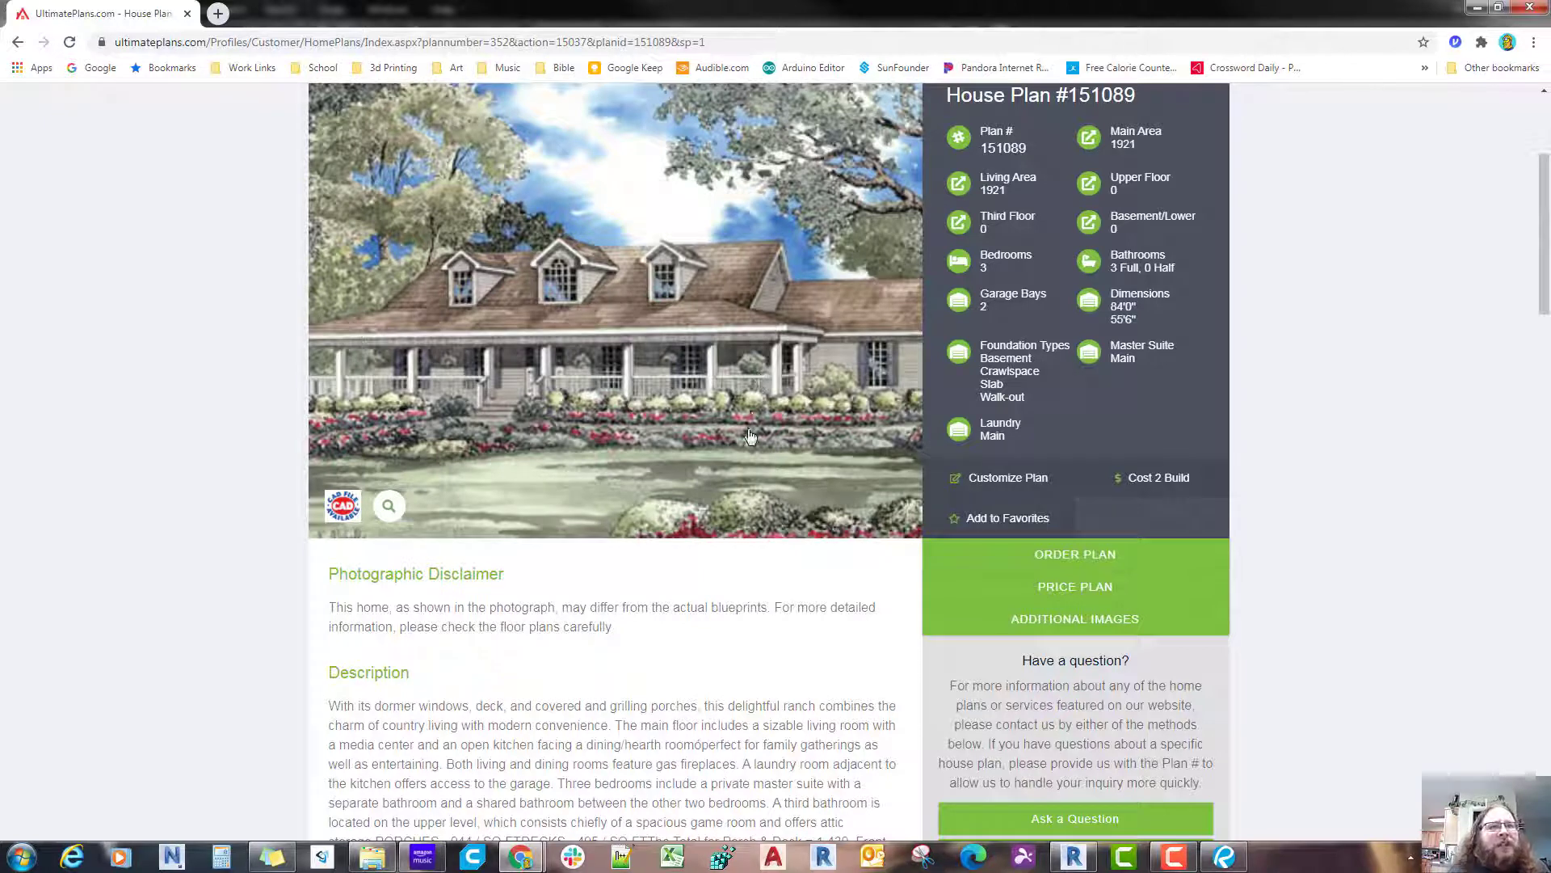
{"action": "scroll", "coordinate": [750, 436], "scroll_direction": "up", "scroll_amount": 3, "text": "ctrl"}
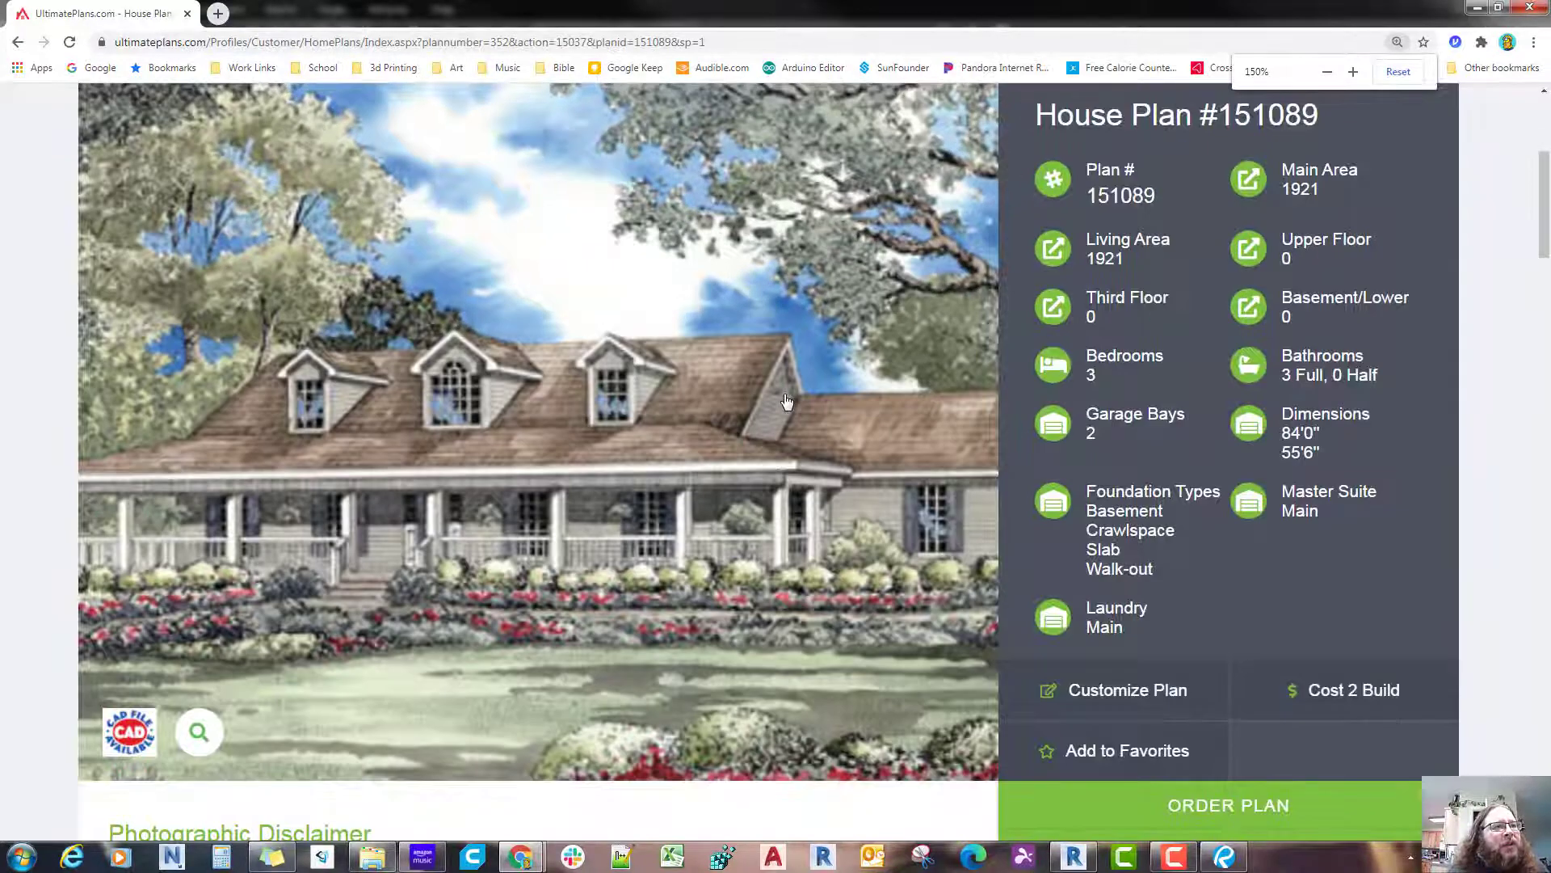
{"action": "scroll", "coordinate": [787, 401], "scroll_direction": "down", "scroll_amount": 3, "text": "ctrl"}
{"action": "scroll", "coordinate": [787, 401], "scroll_direction": "down", "scroll_amount": 5}
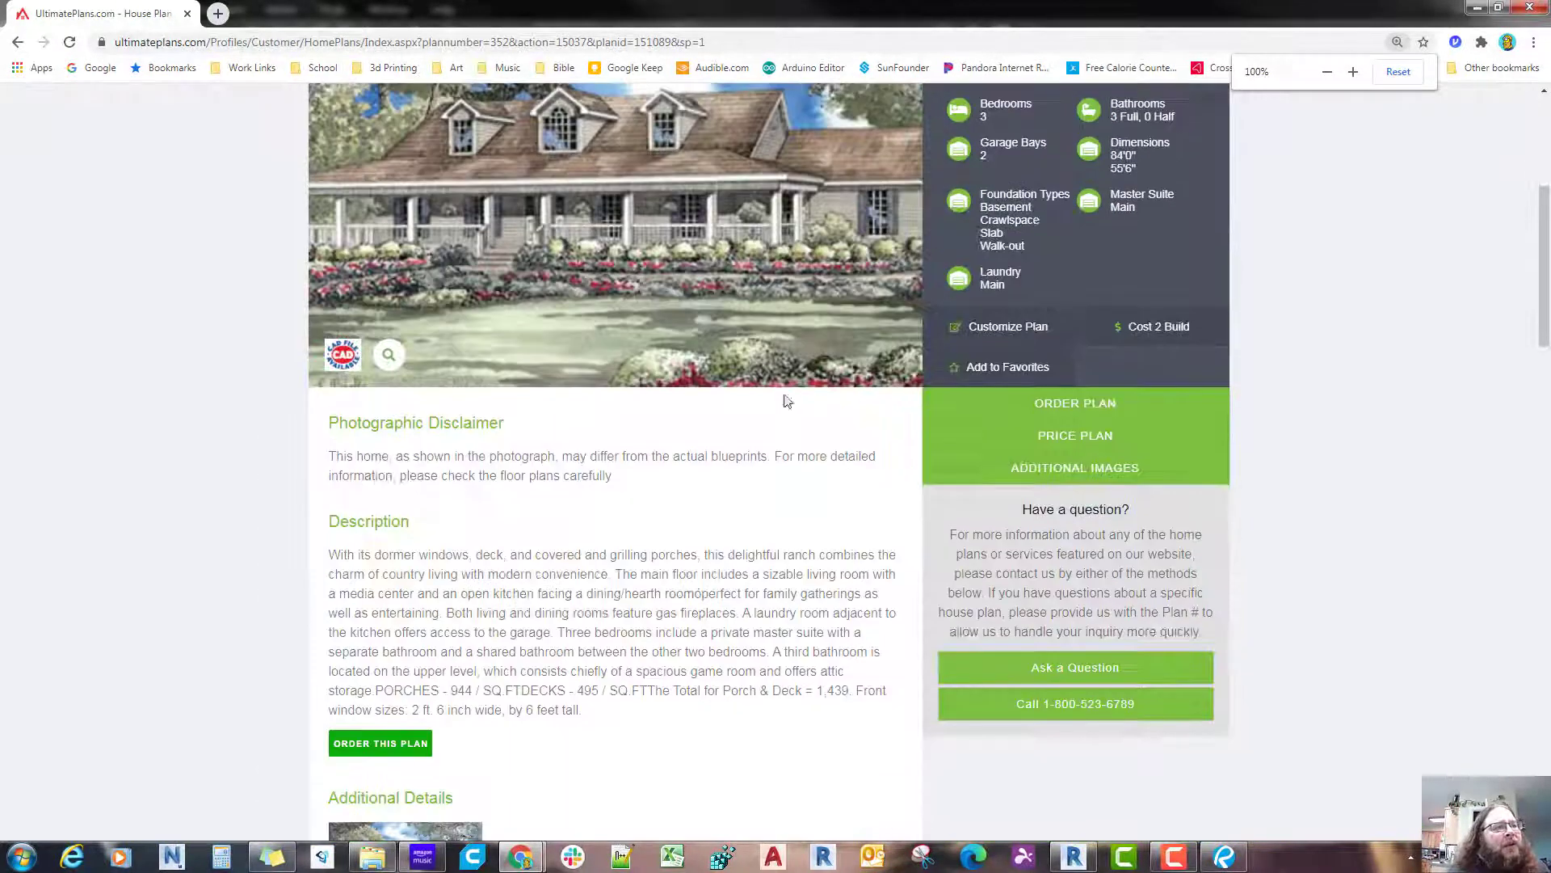
{"action": "scroll", "coordinate": [786, 402], "scroll_direction": "up", "scroll_amount": 5}
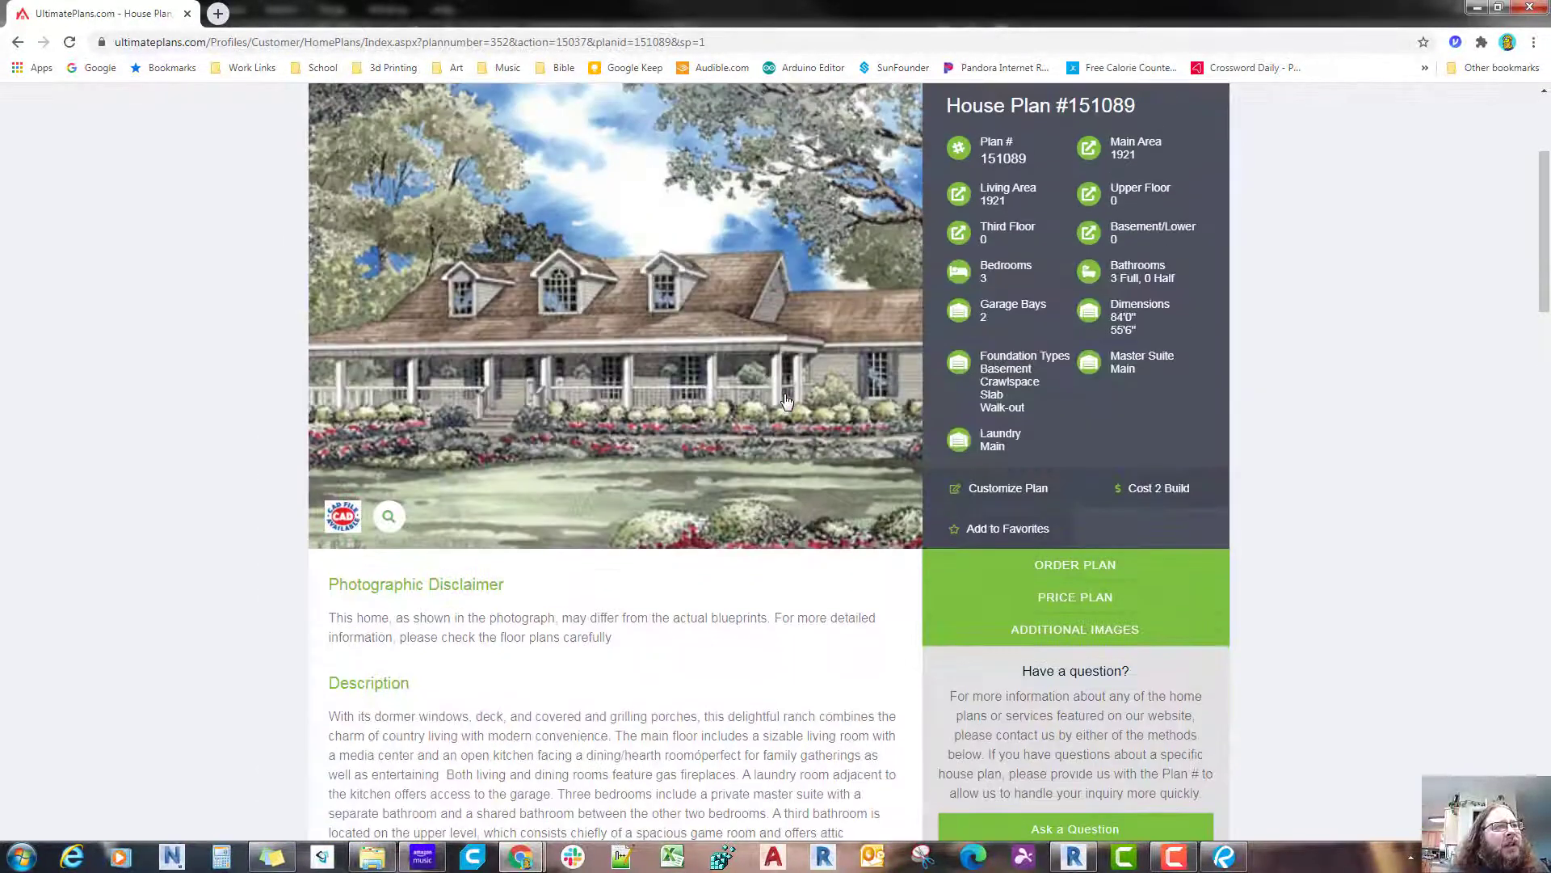
{"action": "scroll", "coordinate": [787, 402], "scroll_direction": "down", "scroll_amount": 2}
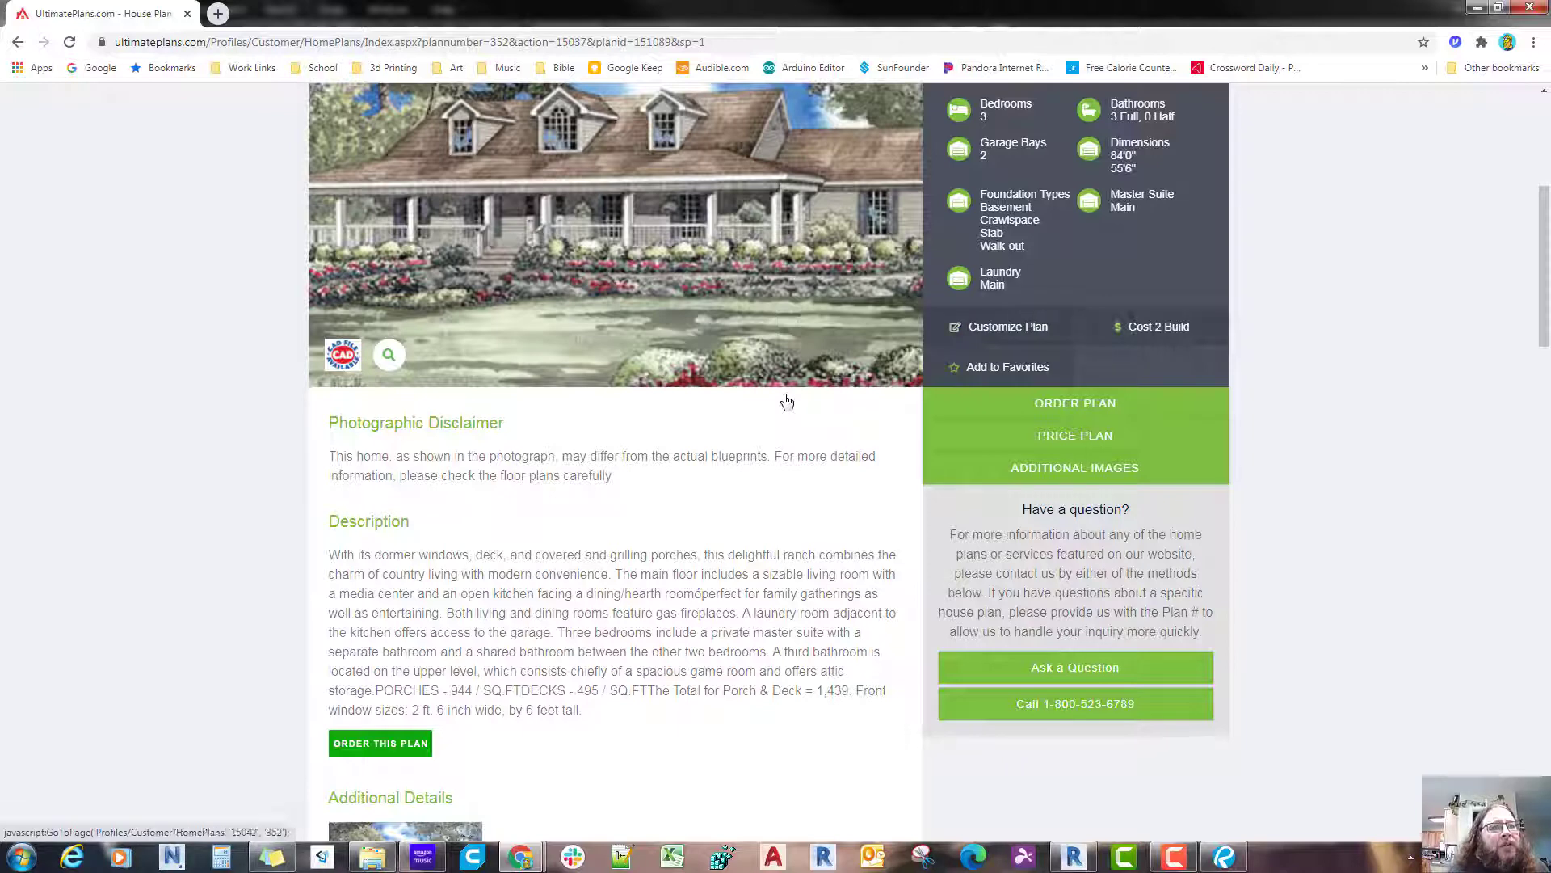
{"action": "left_click", "coordinate": [1037, 481]}
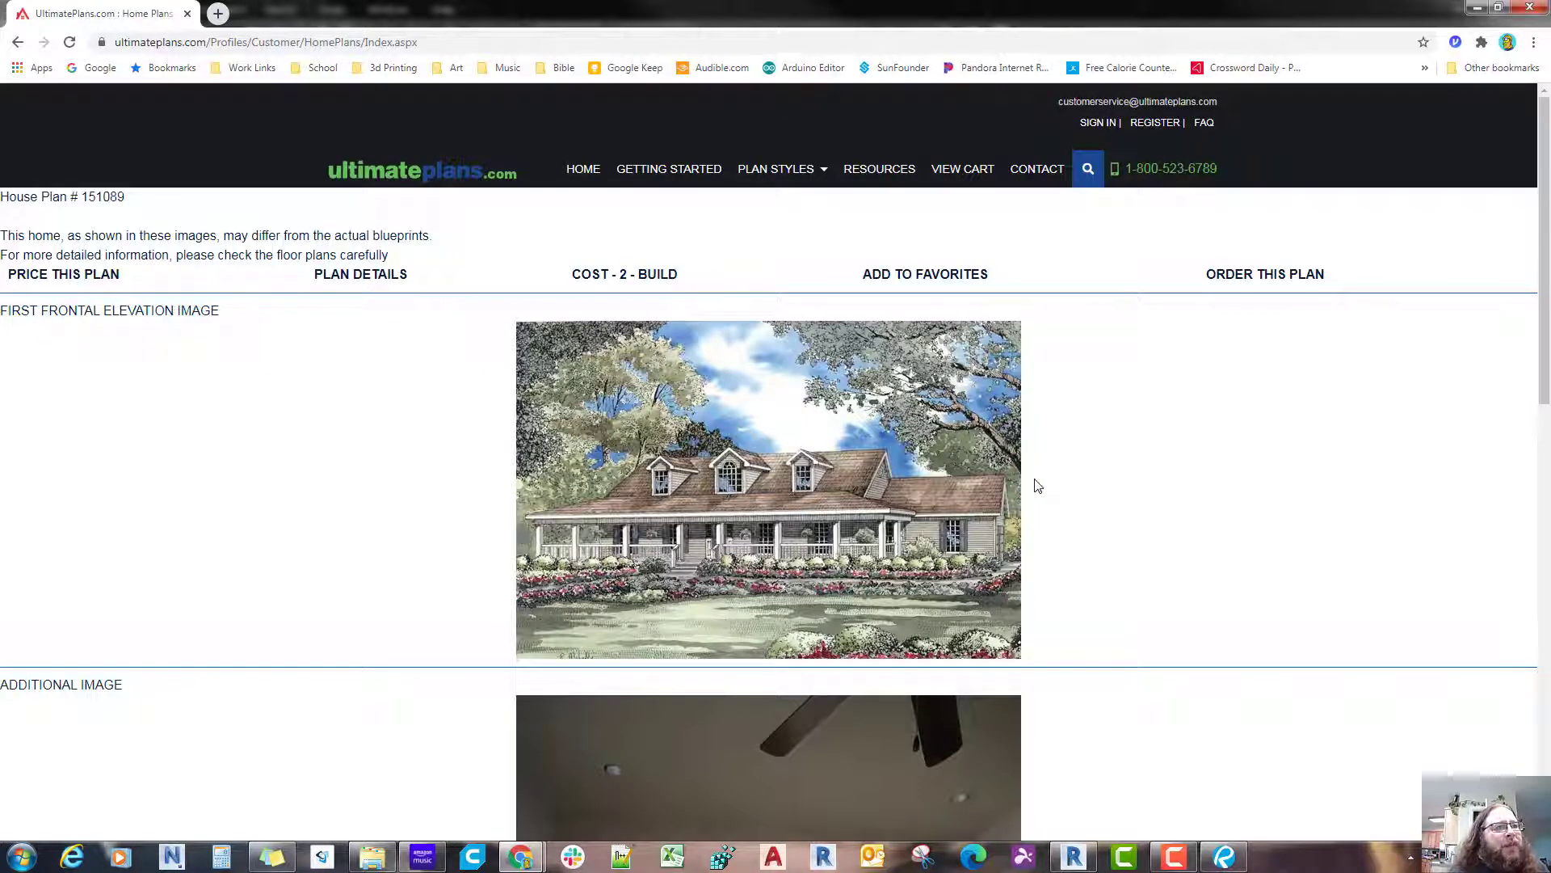
Step: Copy the first frontal elevation image, look through the additional images and return to the plan's main page
{"action": "right_click", "coordinate": [852, 556]}
{"action": "left_click", "coordinate": [903, 600]}
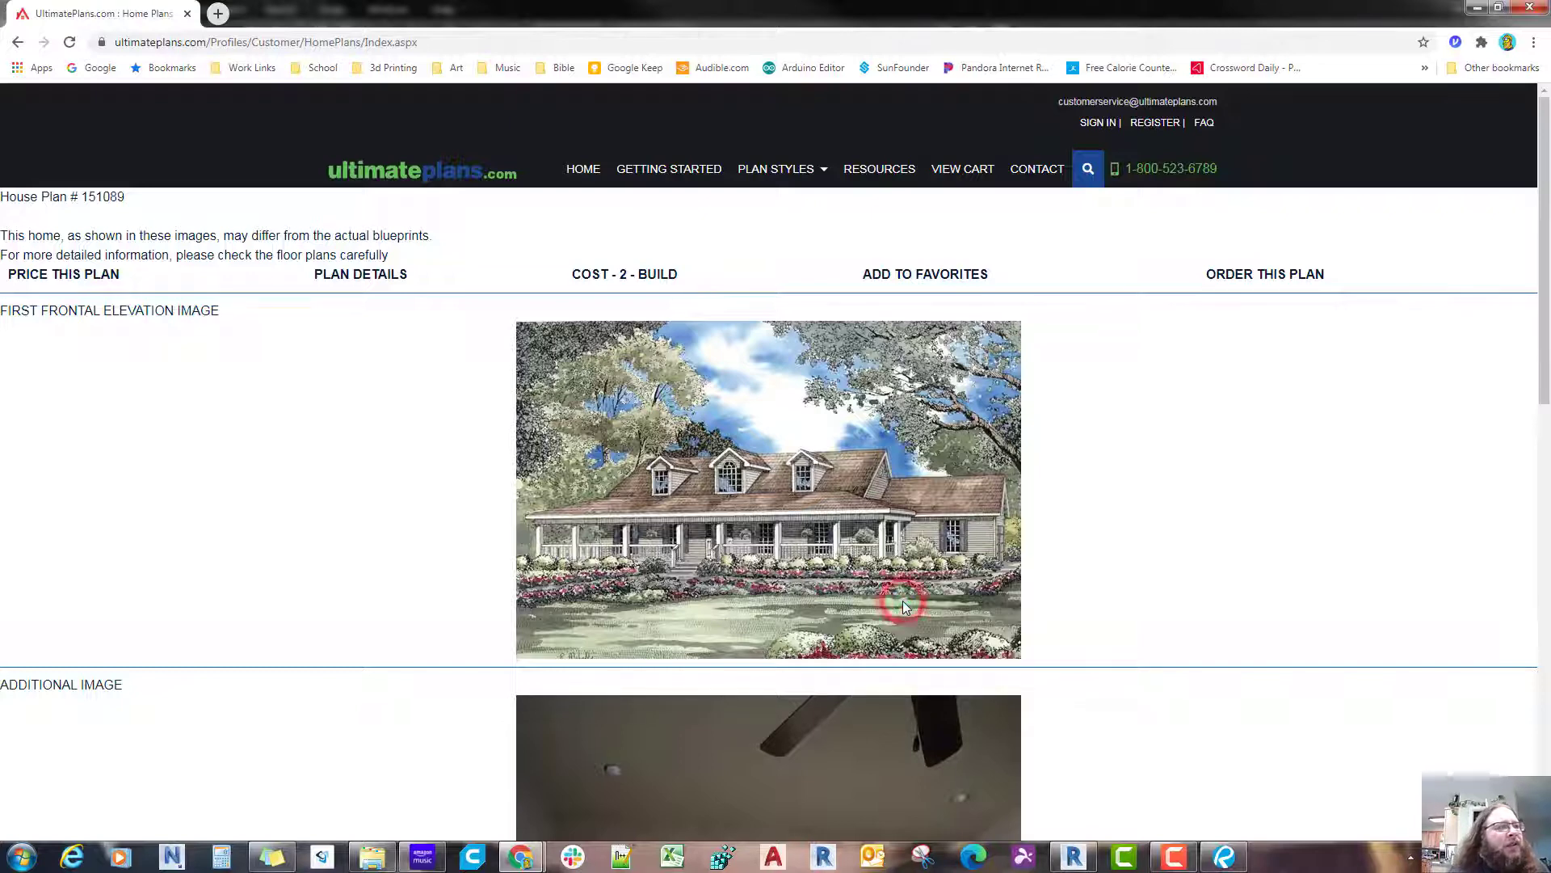
{"action": "scroll", "coordinate": [903, 599], "scroll_direction": "down", "scroll_amount": 9}
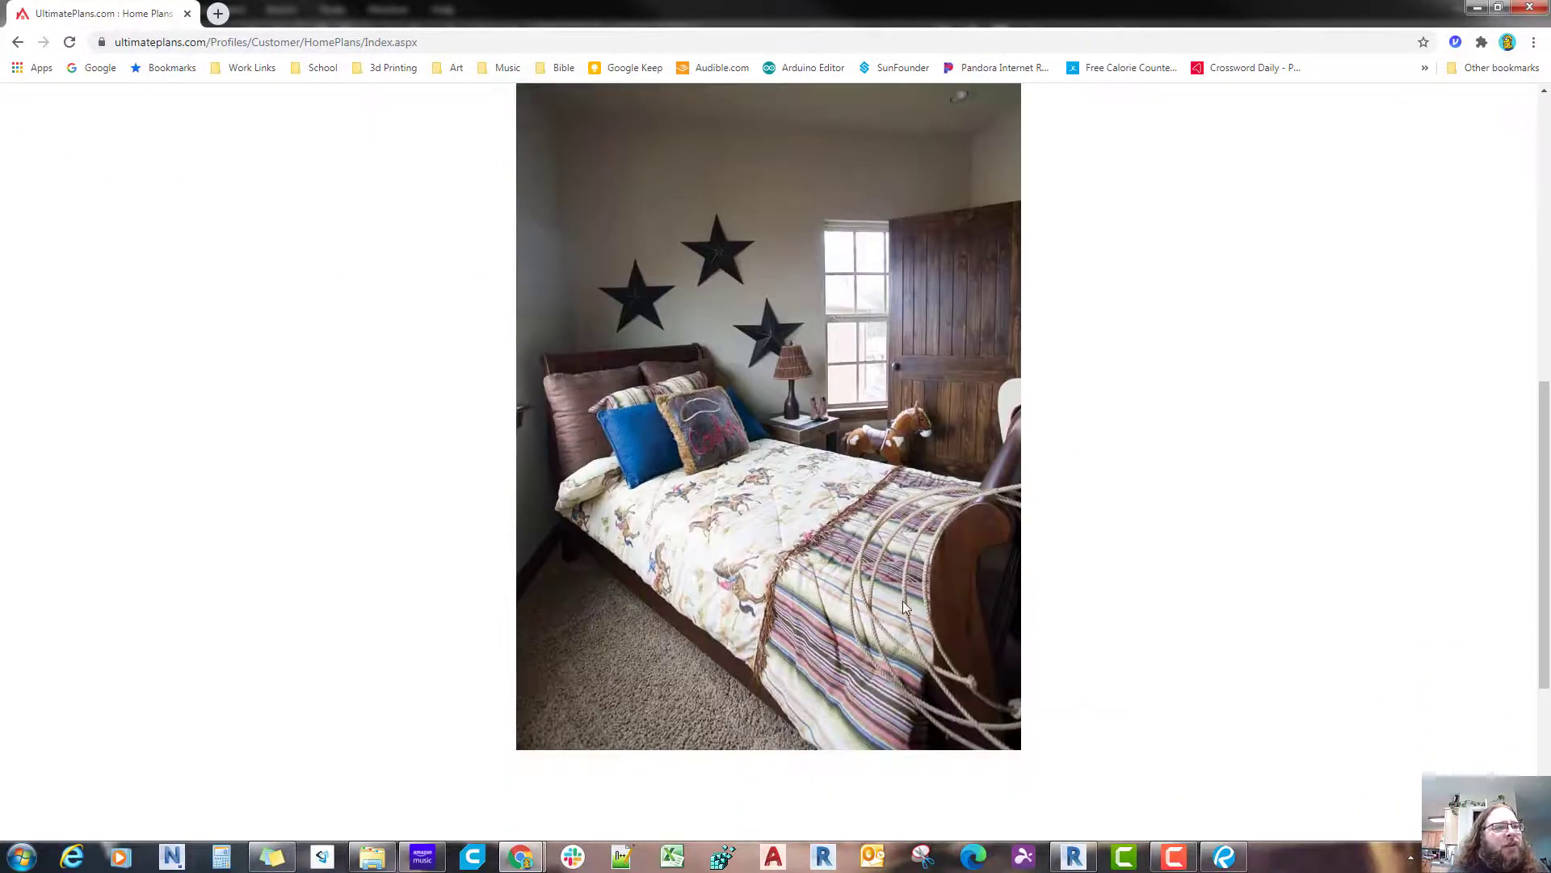
{"action": "scroll", "coordinate": [904, 599], "scroll_direction": "down", "scroll_amount": 4}
{"action": "scroll", "coordinate": [903, 600], "scroll_direction": "up", "scroll_amount": 12}
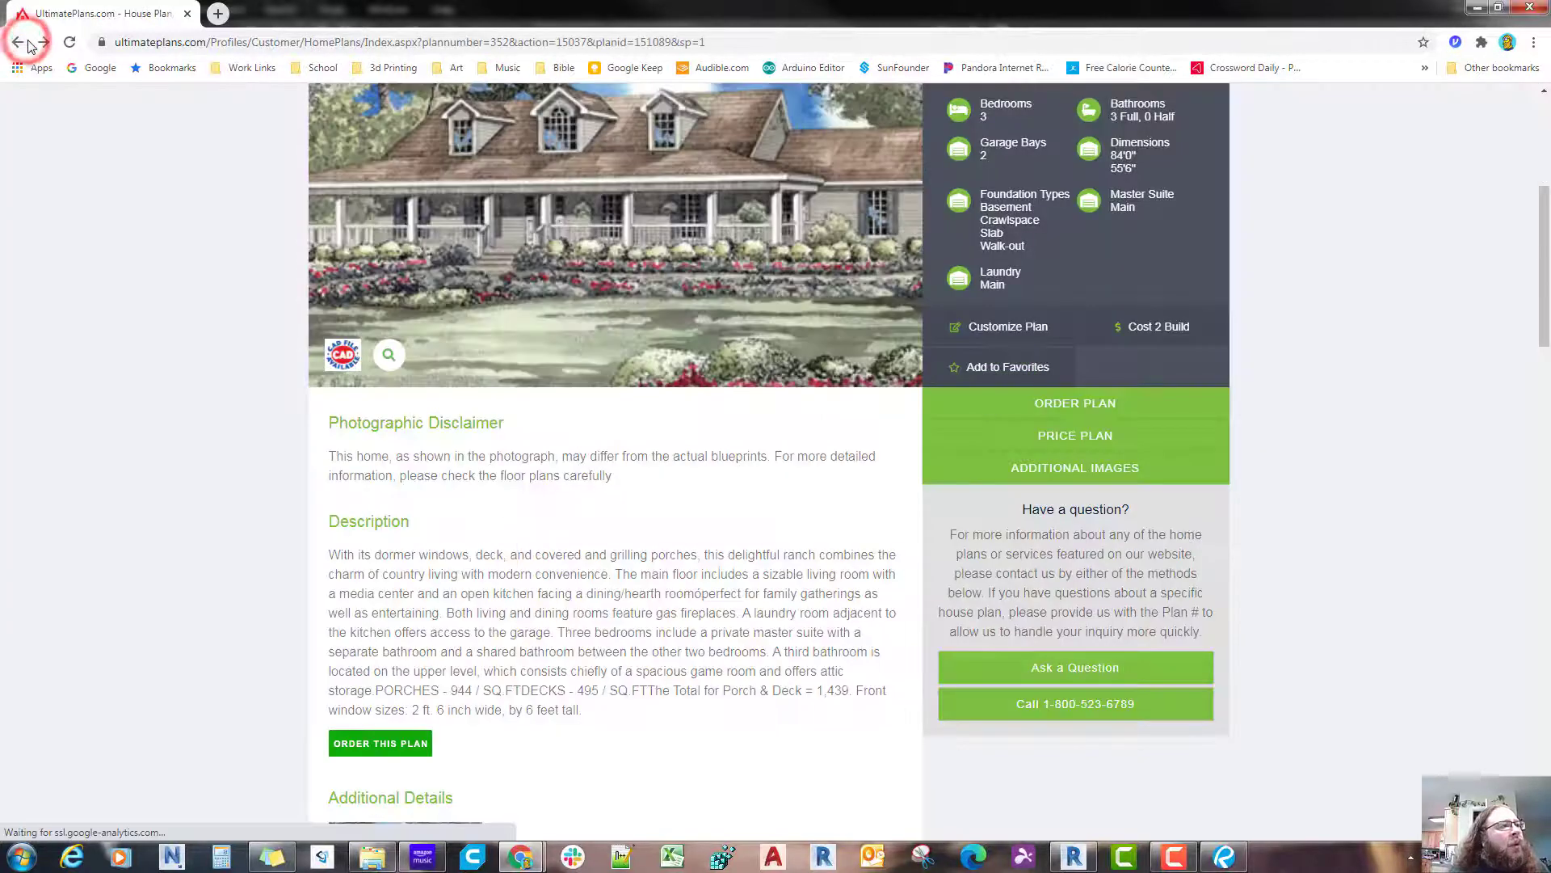
Step: Try pasting the copied frontal elevation image onto the sheet in Bluebeam Revu and undo the paste
{"action": "left_click", "coordinate": [1224, 858]}
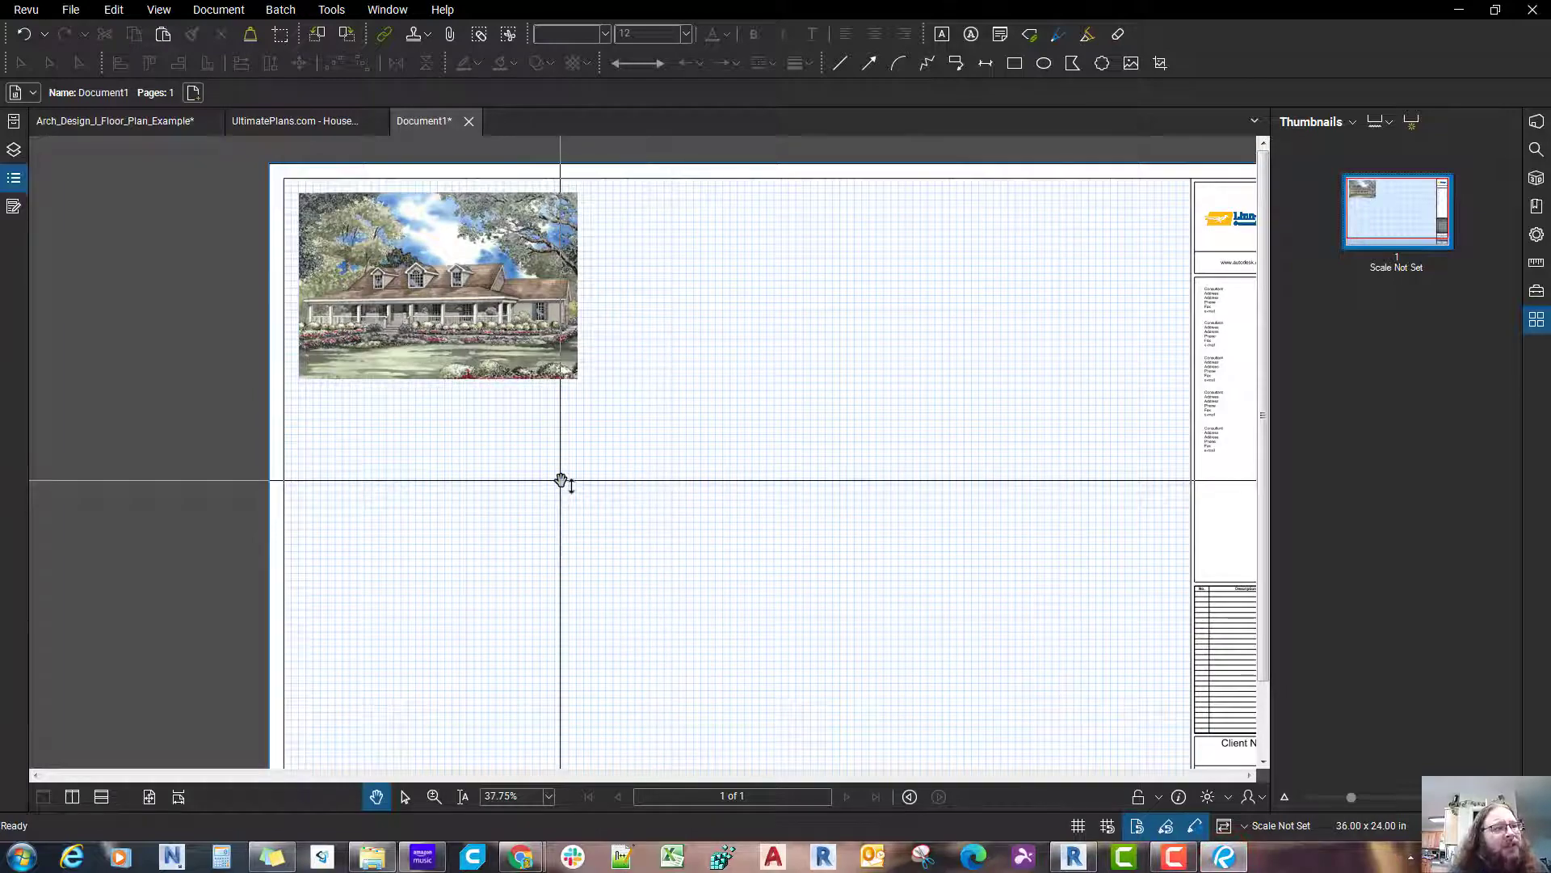
{"action": "key", "text": "ctrl+v"}
{"action": "scroll", "coordinate": [822, 509], "scroll_direction": "up", "scroll_amount": 4}
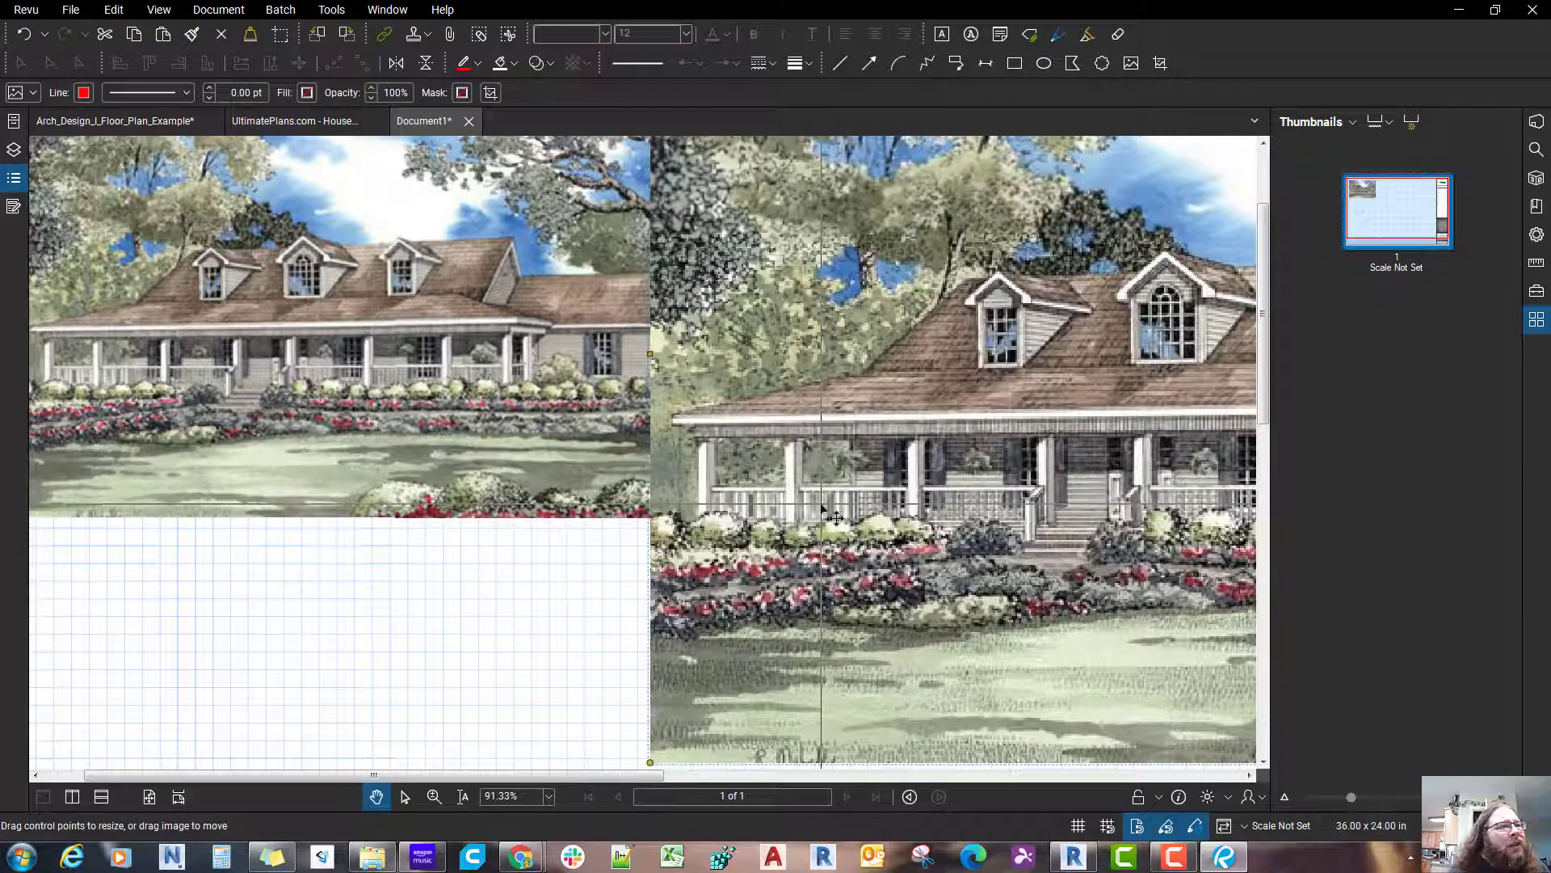
{"action": "scroll", "coordinate": [822, 509], "scroll_direction": "up", "scroll_amount": 1}
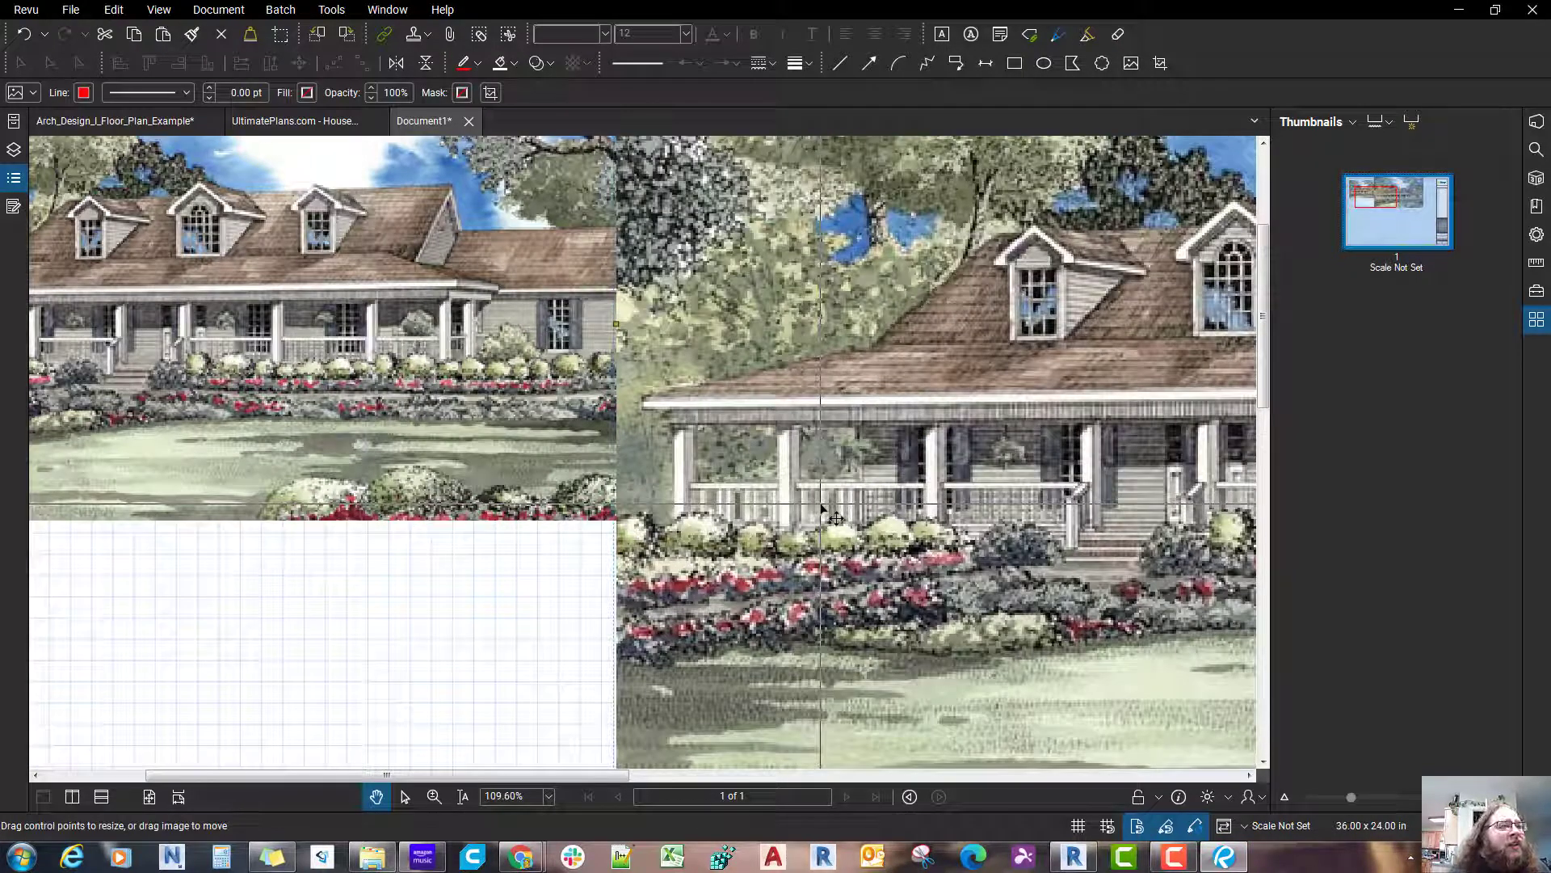
{"action": "scroll", "coordinate": [822, 509], "scroll_direction": "down", "scroll_amount": 4}
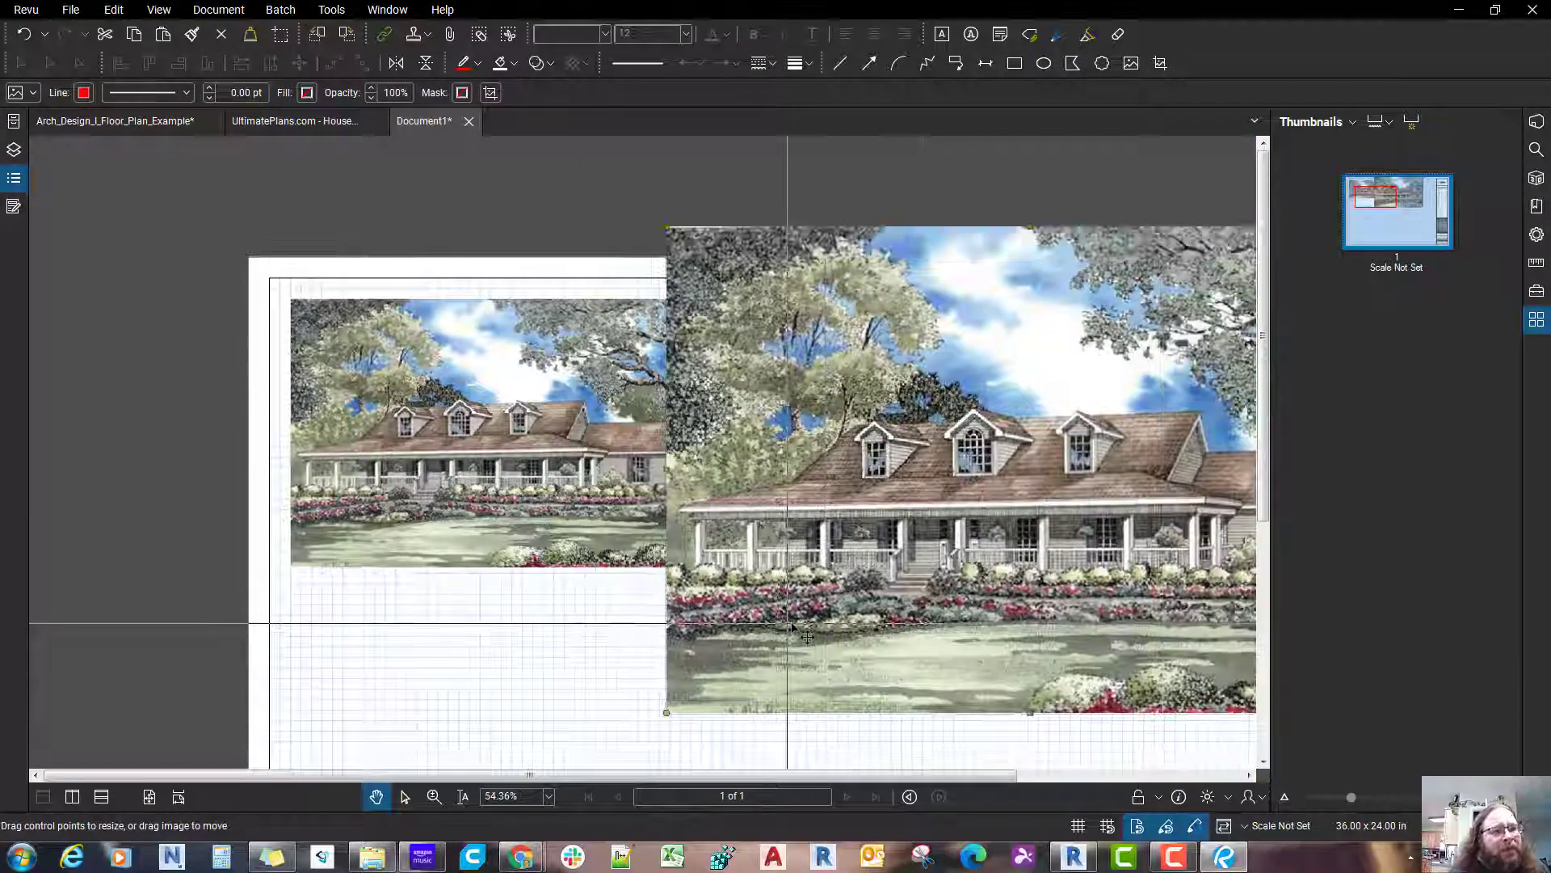
{"action": "key", "text": "ctrl+z"}
{"action": "left_click", "coordinate": [792, 628]}
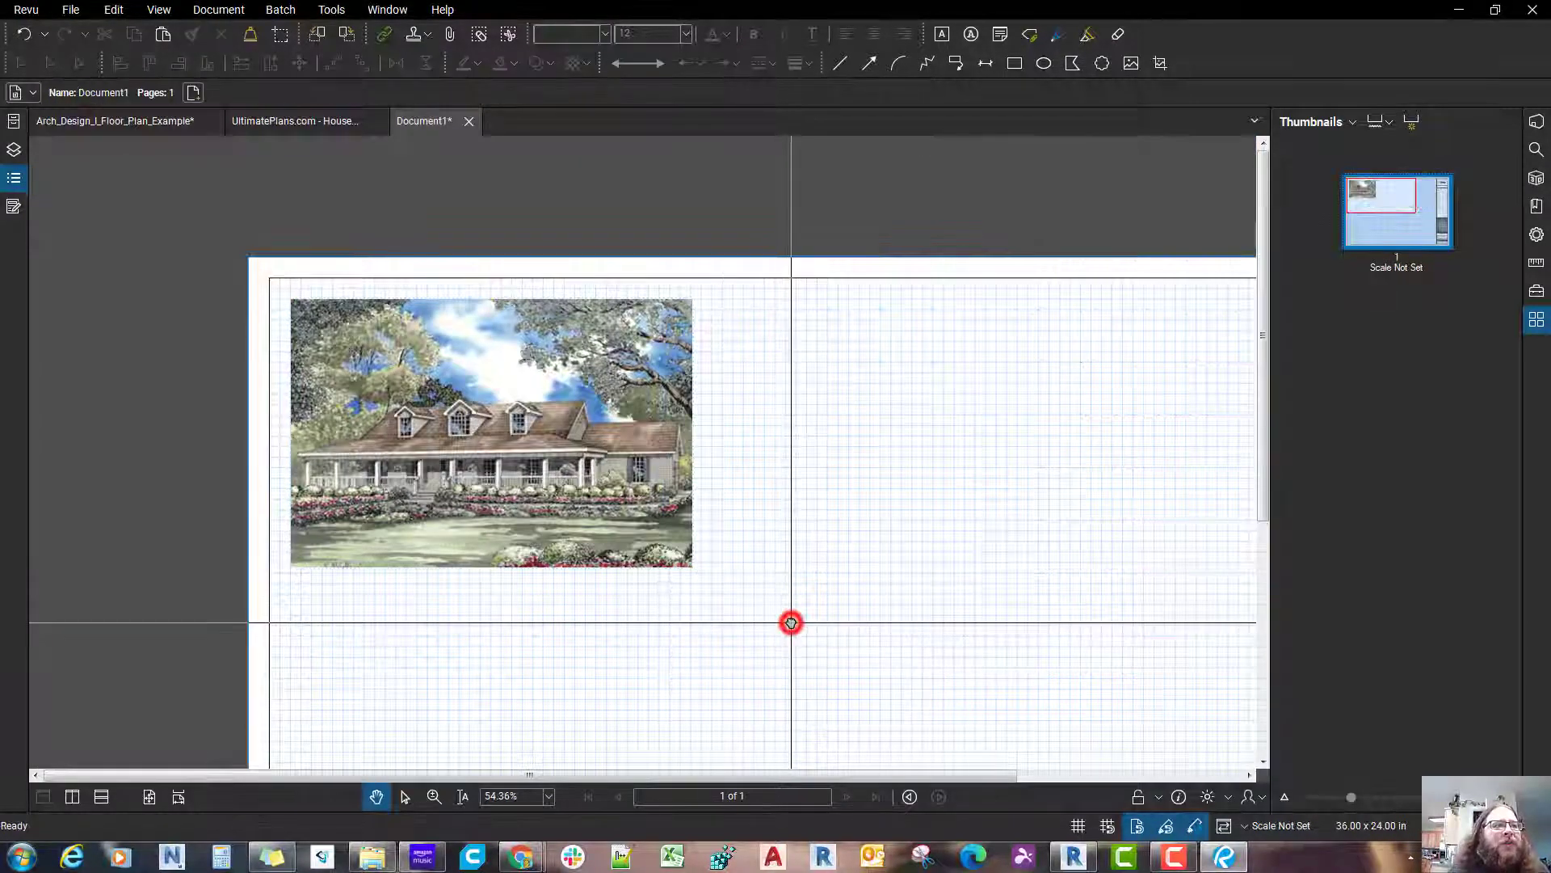
Step: Return to the UltimatePlans.com house plan page in Chrome and copy the Main Level Floor Plan image
{"action": "left_click", "coordinate": [531, 861]}
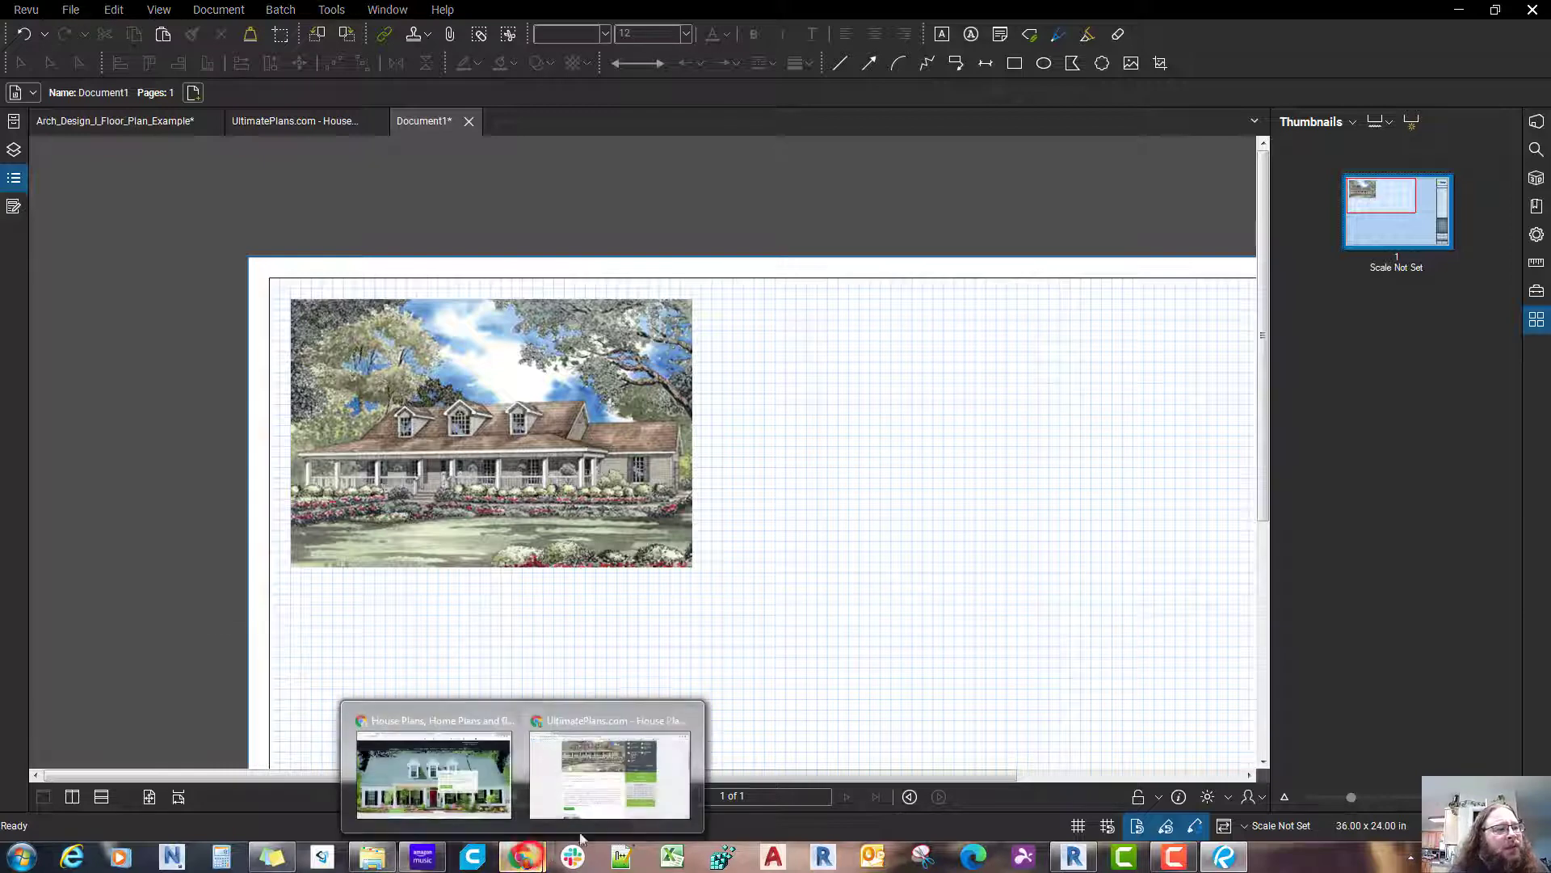
{"action": "left_click", "coordinate": [614, 788]}
{"action": "scroll", "coordinate": [646, 810], "scroll_direction": "down", "scroll_amount": 6}
{"action": "scroll", "coordinate": [647, 810], "scroll_direction": "down", "scroll_amount": 3}
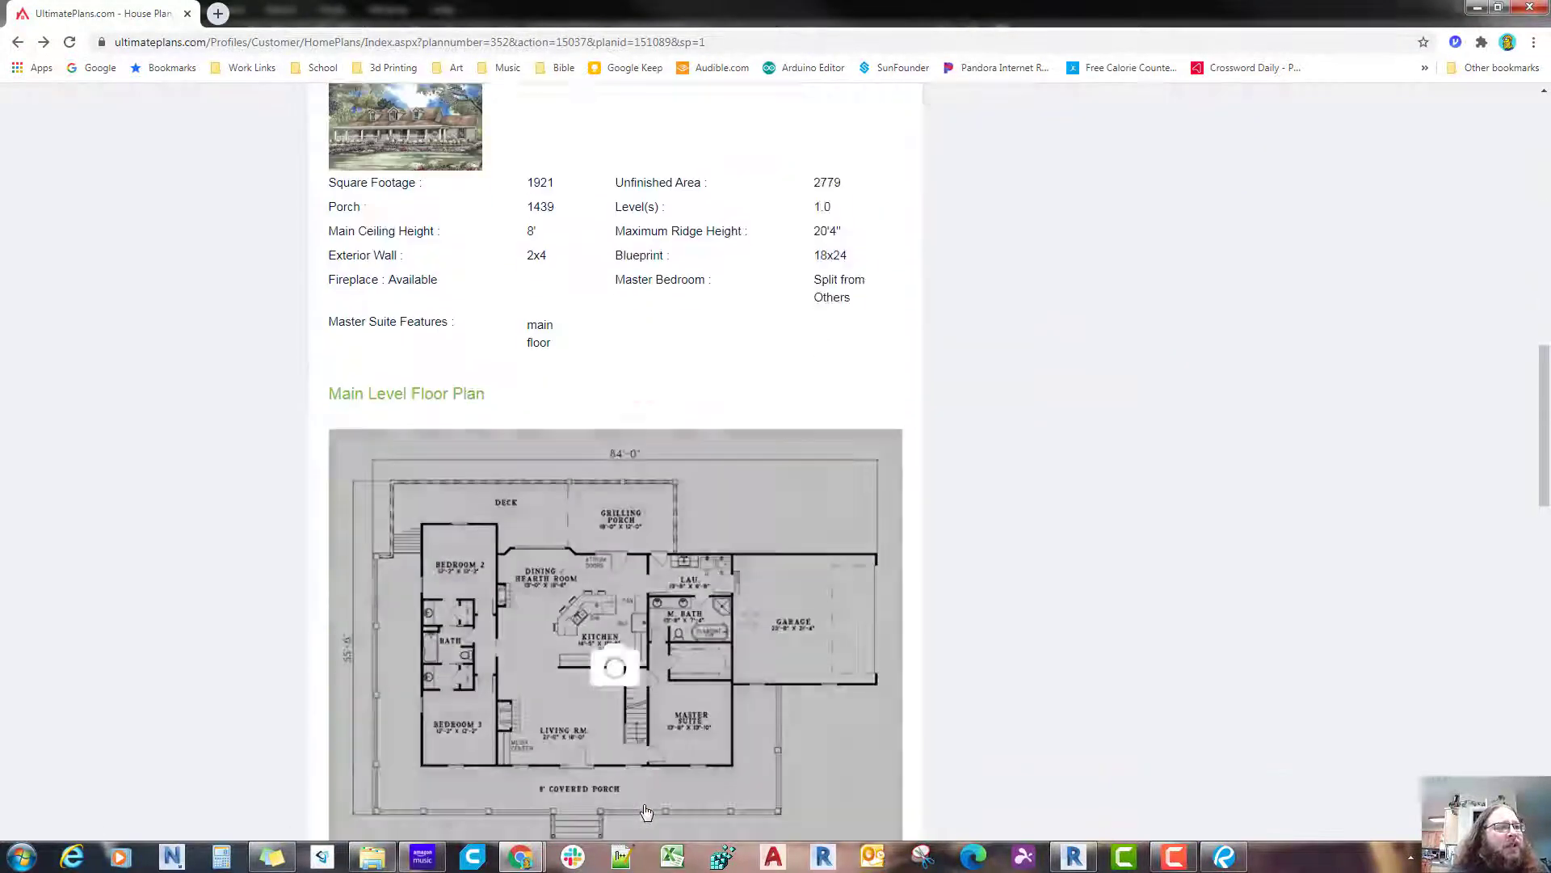
{"action": "scroll", "coordinate": [685, 472], "scroll_direction": "down", "scroll_amount": 3}
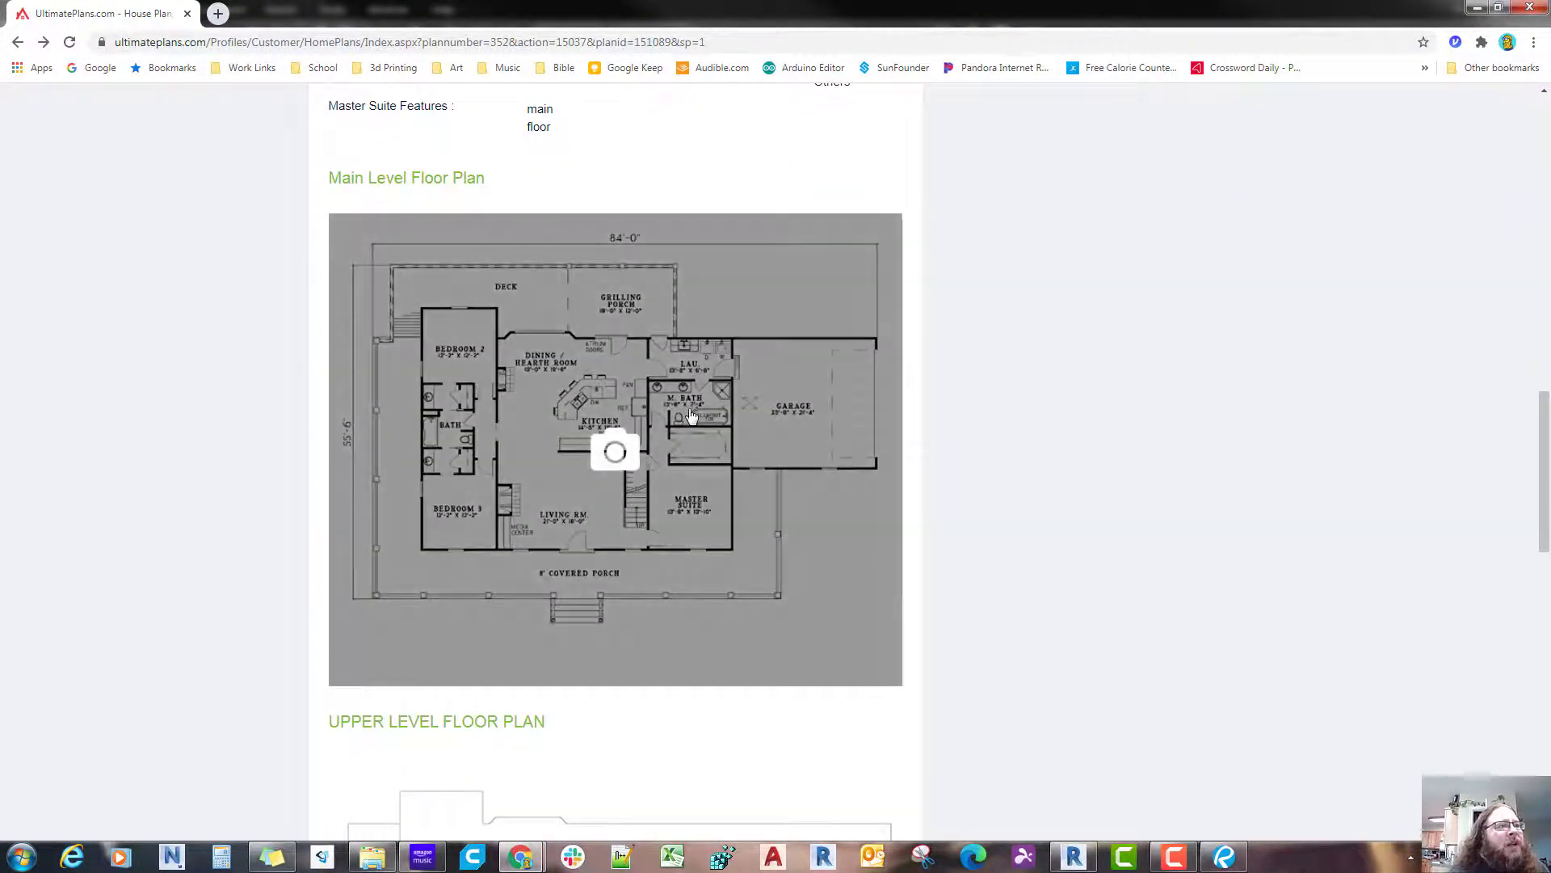
{"action": "right_click", "coordinate": [521, 393]}
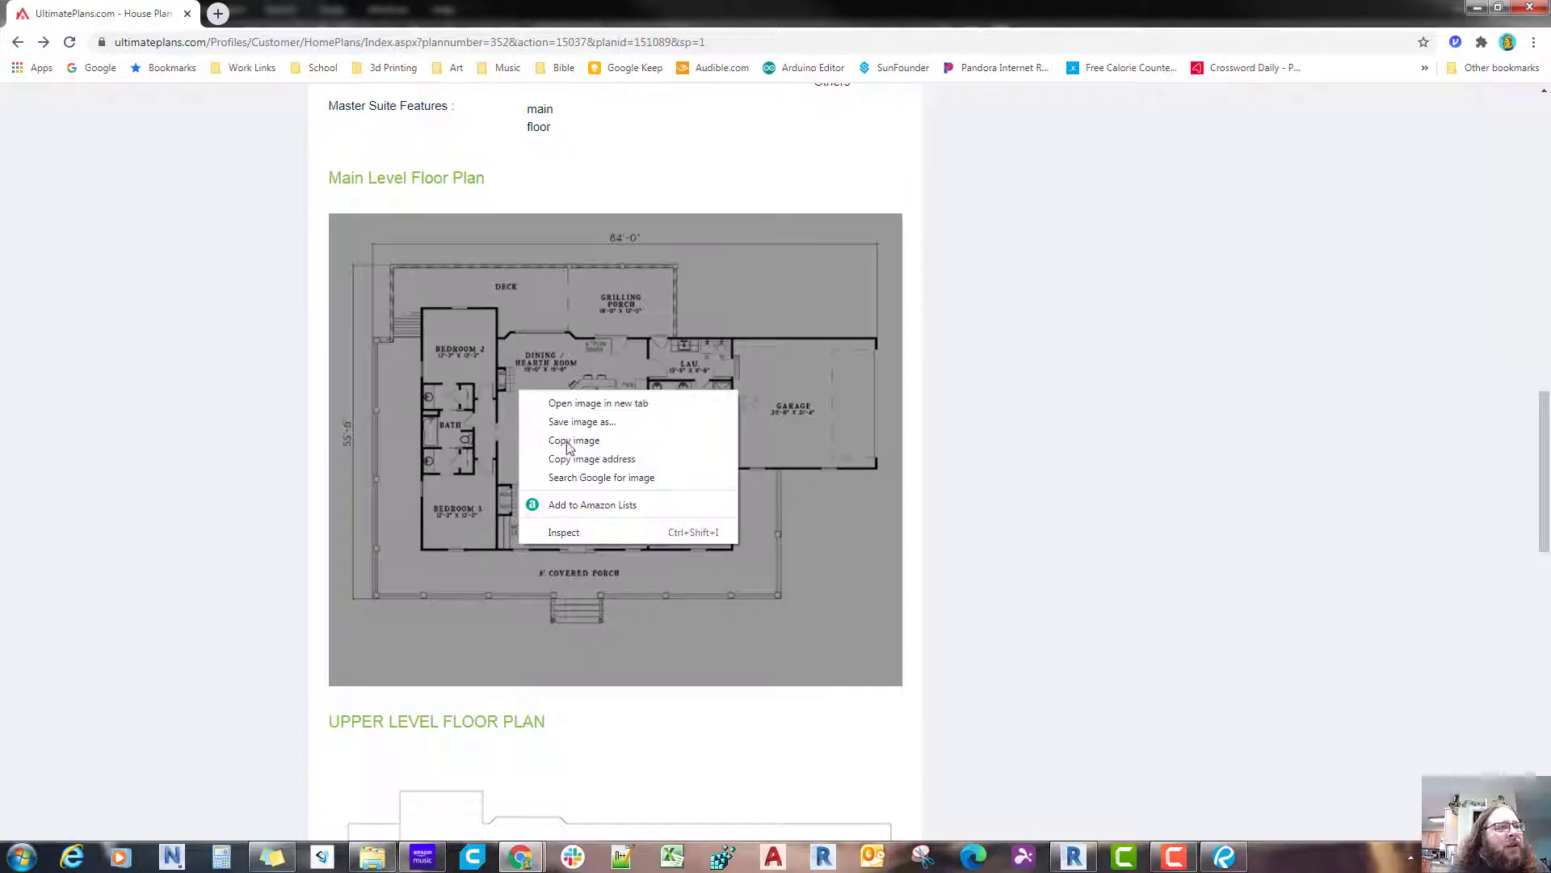
{"action": "left_click", "coordinate": [570, 442]}
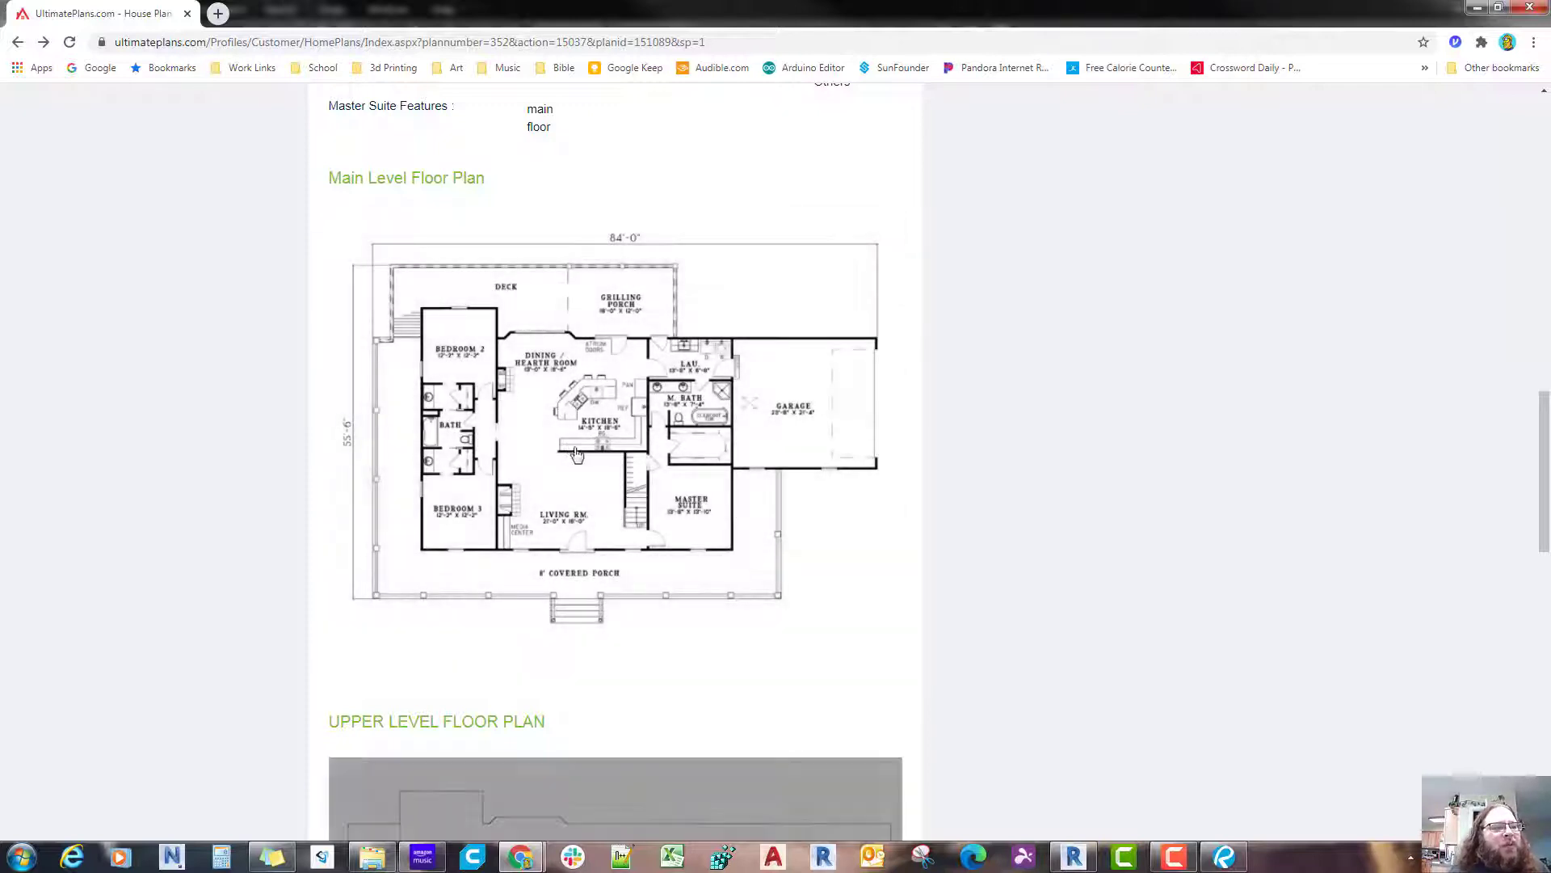
Step: Switch to Bluebeam Revu, paste the main level floor plan onto the sheet and position it between the house picture and the title block
{"action": "left_click", "coordinate": [1224, 858]}
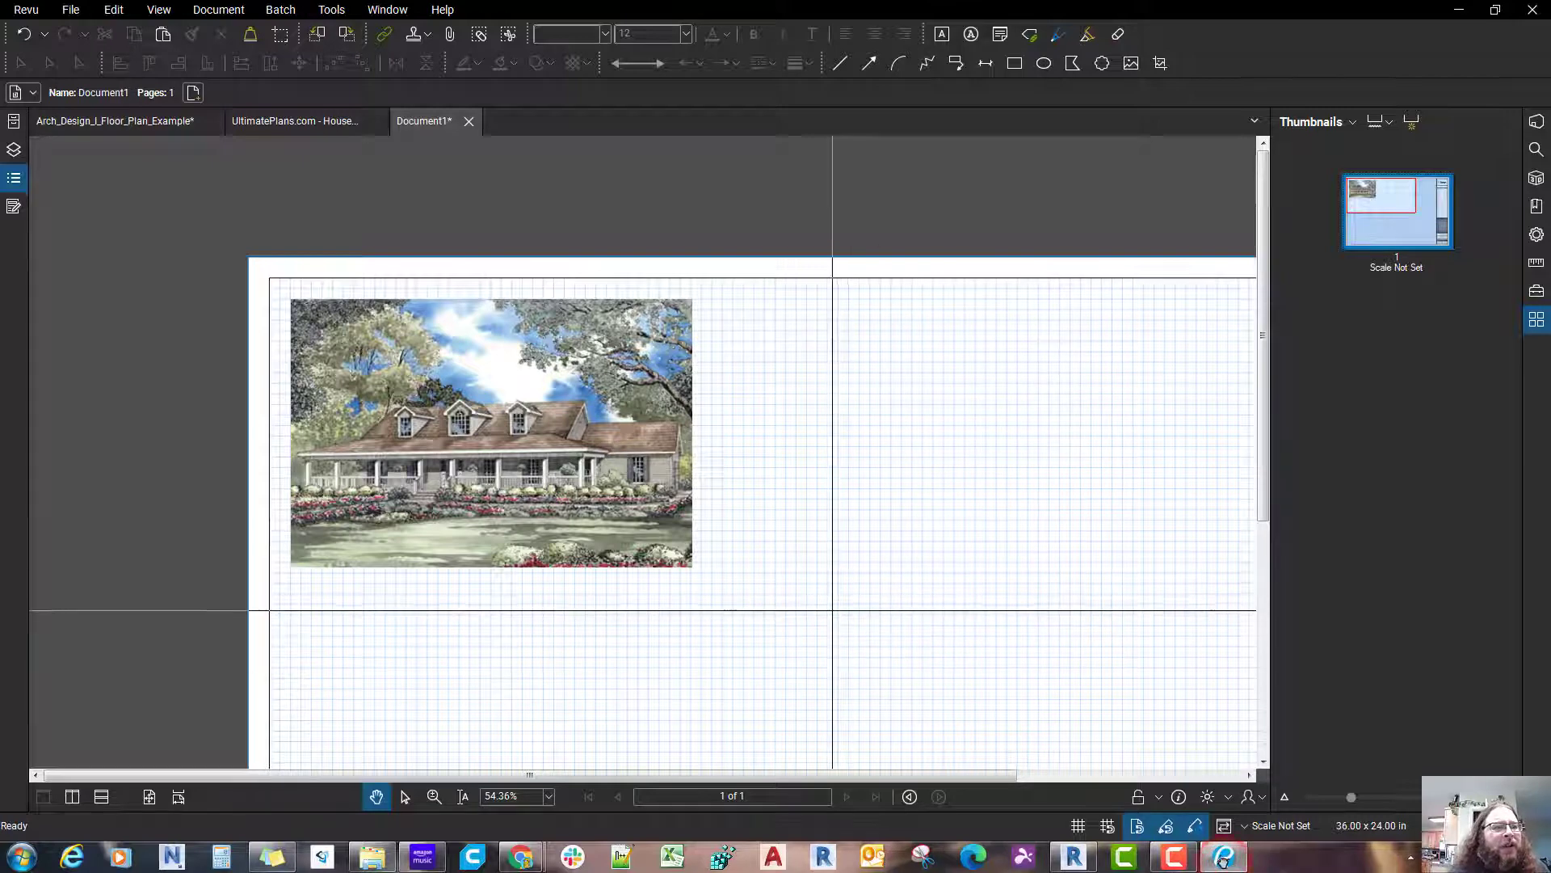
{"action": "key", "text": "ctrl+v"}
{"action": "scroll", "coordinate": [991, 542], "scroll_direction": "down", "scroll_amount": 1}
{"action": "left_click_drag", "start_coordinate": [991, 541], "coordinate": [860, 553]}
{"action": "left_click_drag", "start_coordinate": [913, 439], "coordinate": [847, 587]}
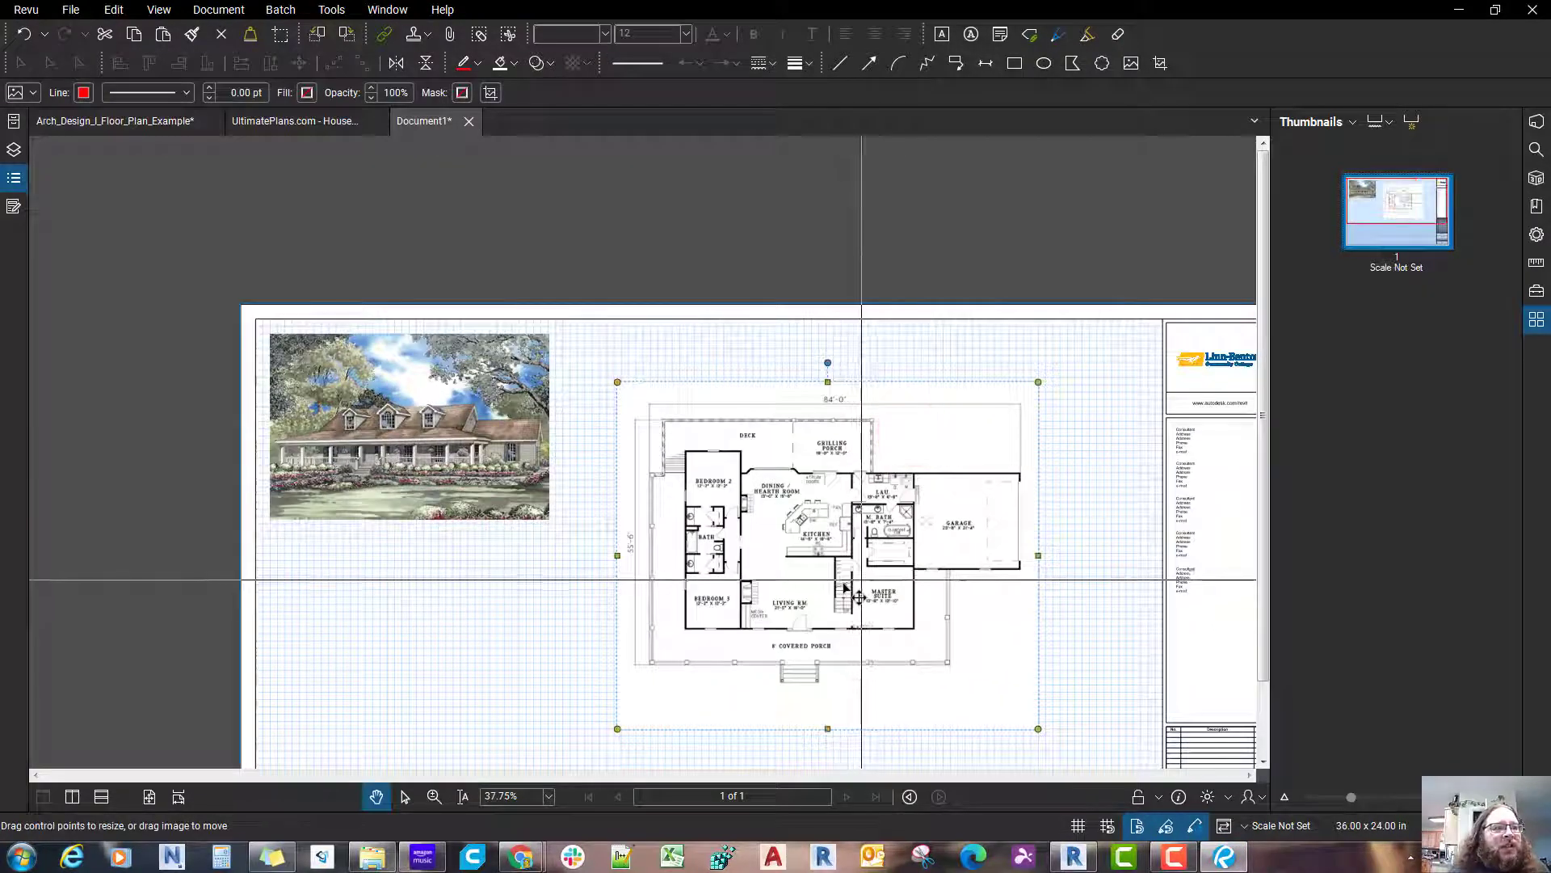
{"action": "left_click_drag", "start_coordinate": [894, 648], "coordinate": [901, 582]}
Step: Examine the pasted floor plan's room labels, dimensions and linework up close to judge the image quality
{"action": "scroll", "coordinate": [844, 589], "scroll_direction": "up", "scroll_amount": 6}
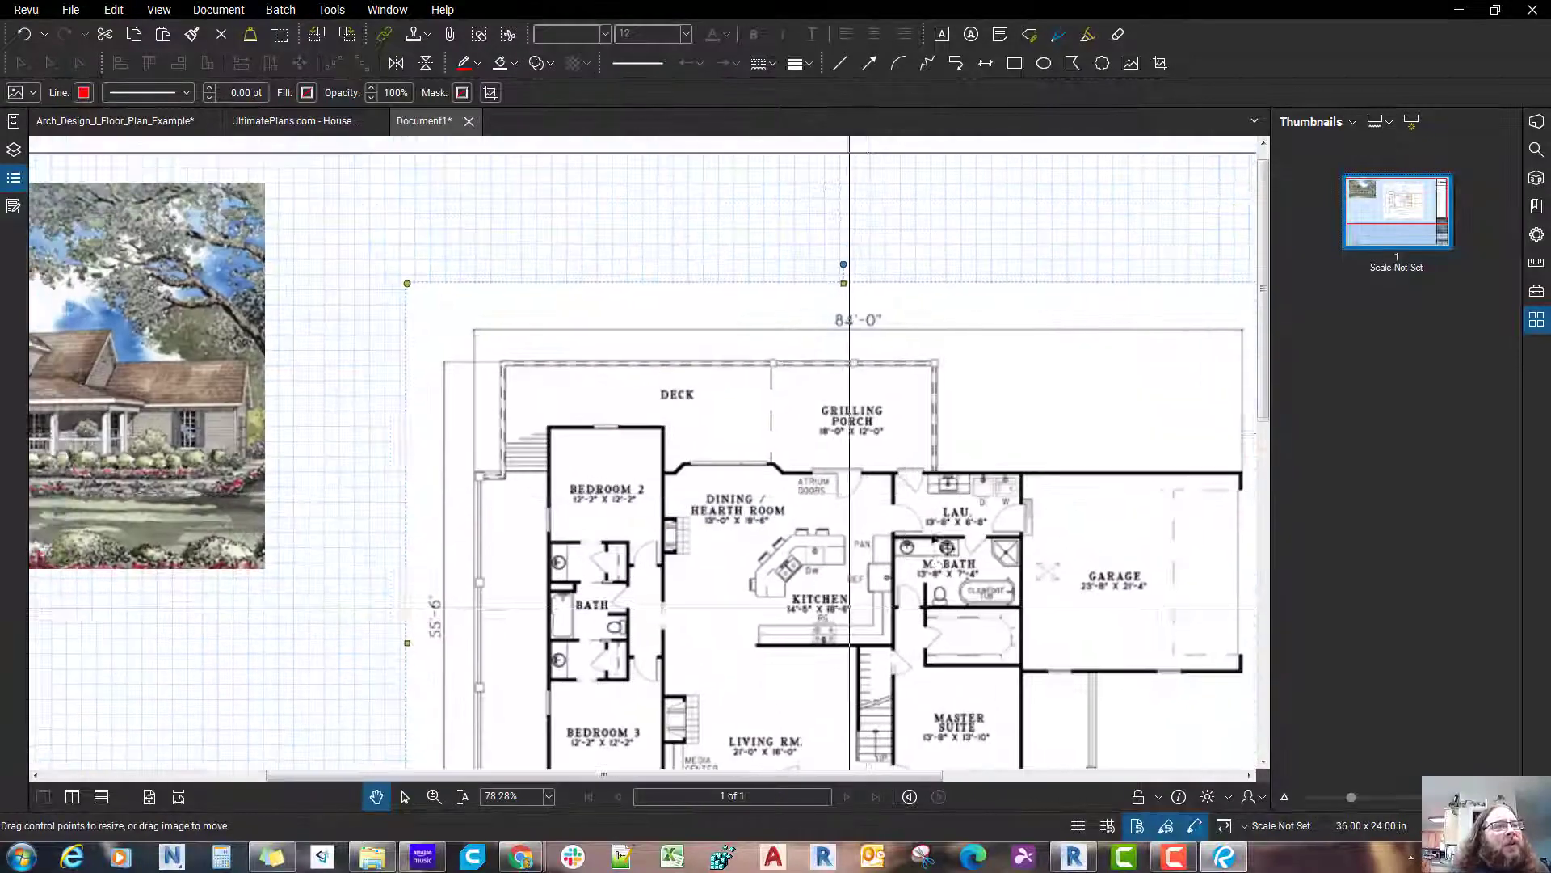
{"action": "scroll", "coordinate": [943, 530], "scroll_direction": "down", "scroll_amount": 2}
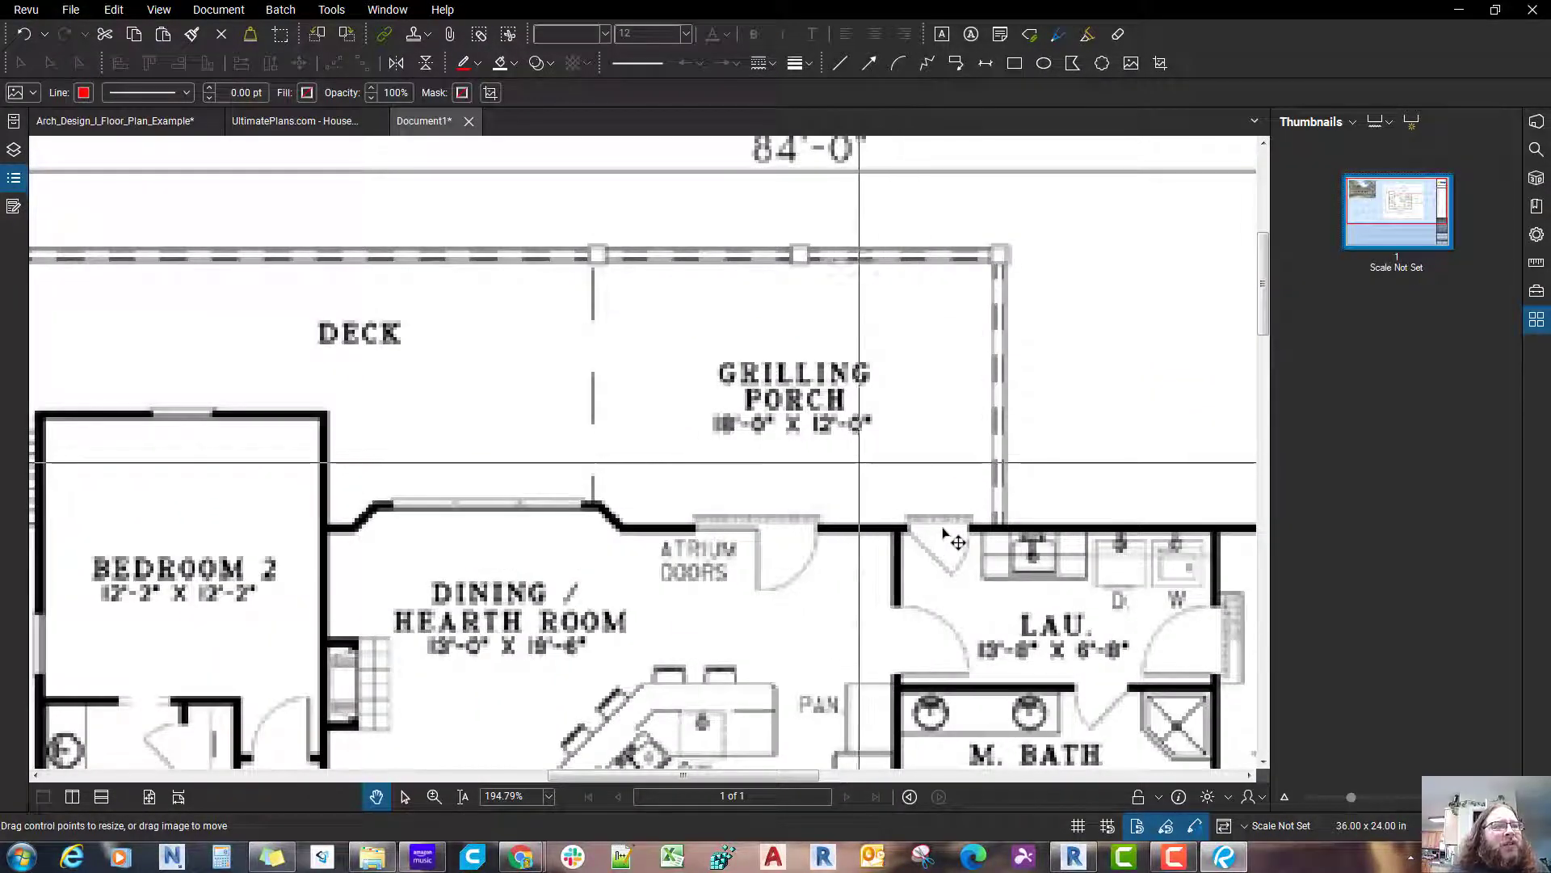
{"action": "scroll", "coordinate": [942, 529], "scroll_direction": "down", "scroll_amount": 2}
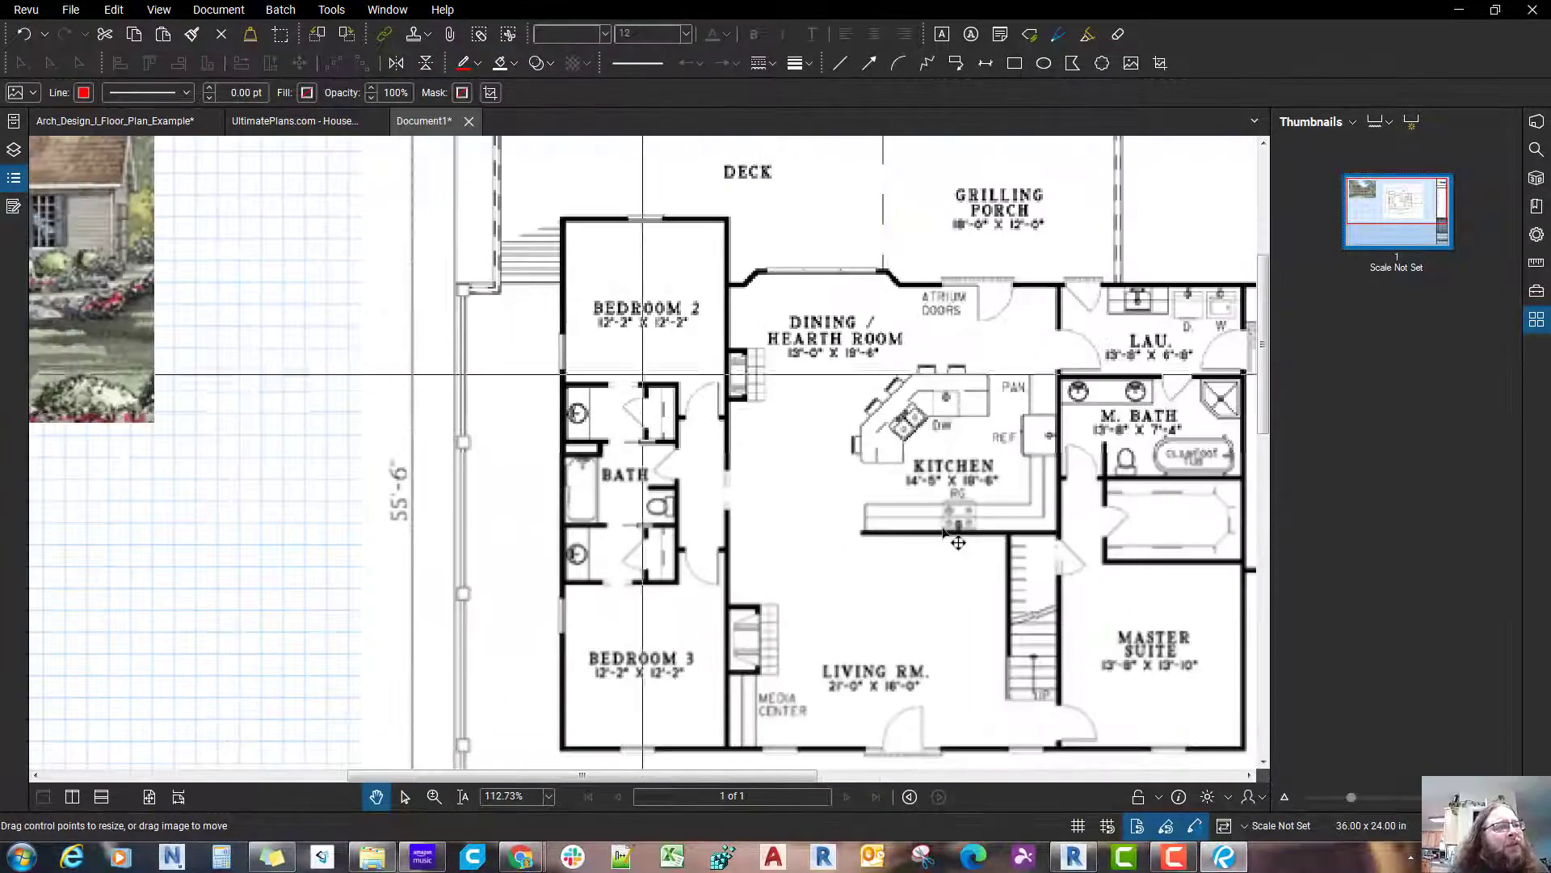
{"action": "scroll", "coordinate": [950, 535], "scroll_direction": "up", "scroll_amount": 3}
{"action": "scroll", "coordinate": [945, 535], "scroll_direction": "down", "scroll_amount": 2}
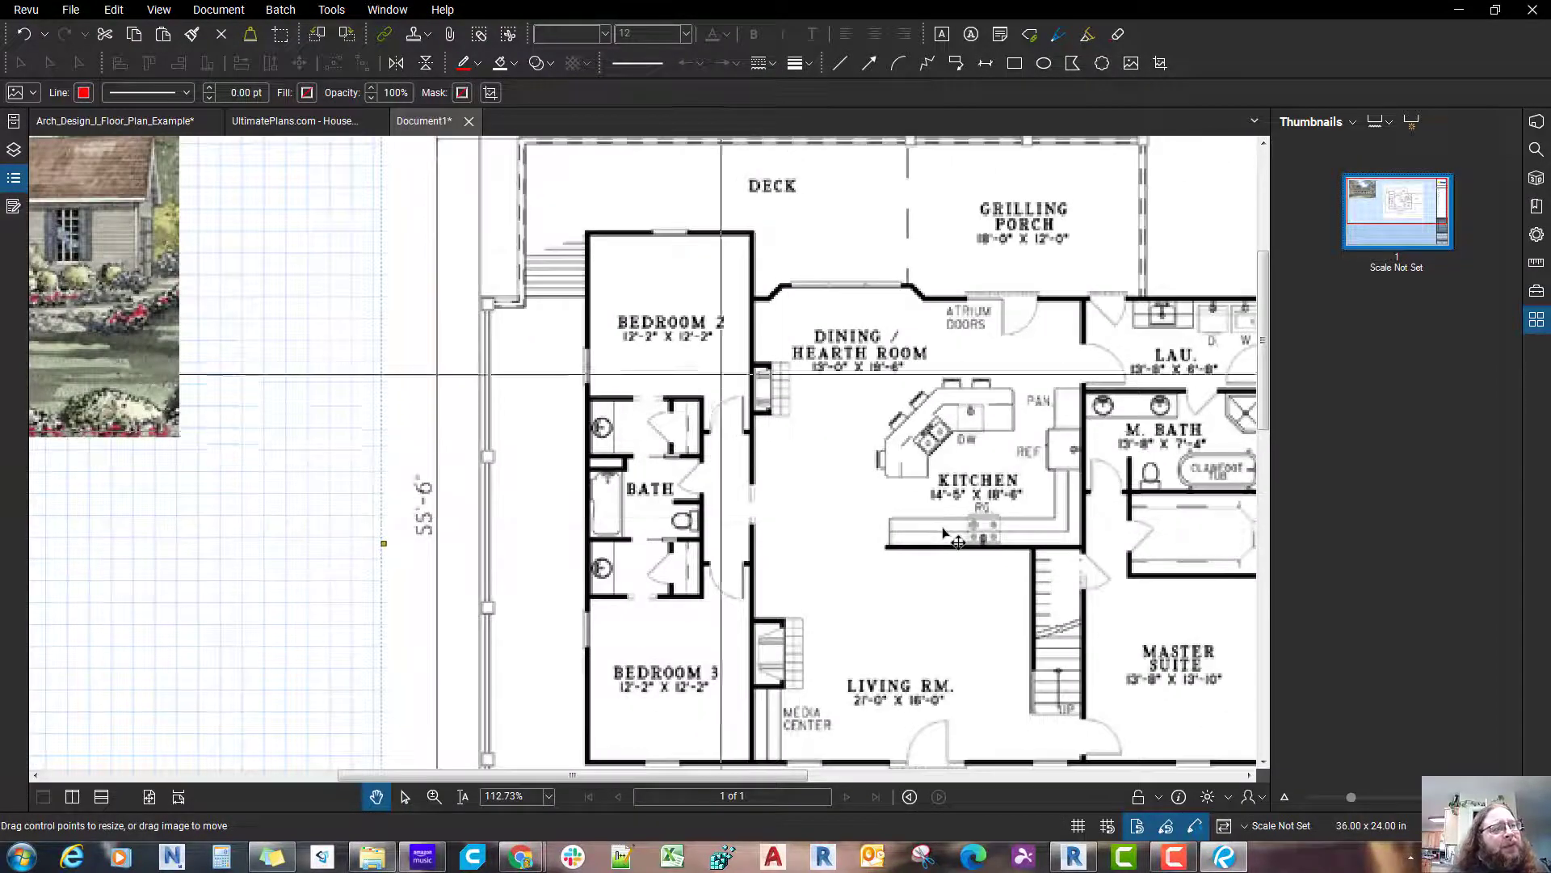
{"action": "scroll", "coordinate": [949, 537], "scroll_direction": "up", "scroll_amount": 1}
{"action": "scroll", "coordinate": [953, 539], "scroll_direction": "down", "scroll_amount": 2}
{"action": "scroll", "coordinate": [955, 540], "scroll_direction": "down", "scroll_amount": 3}
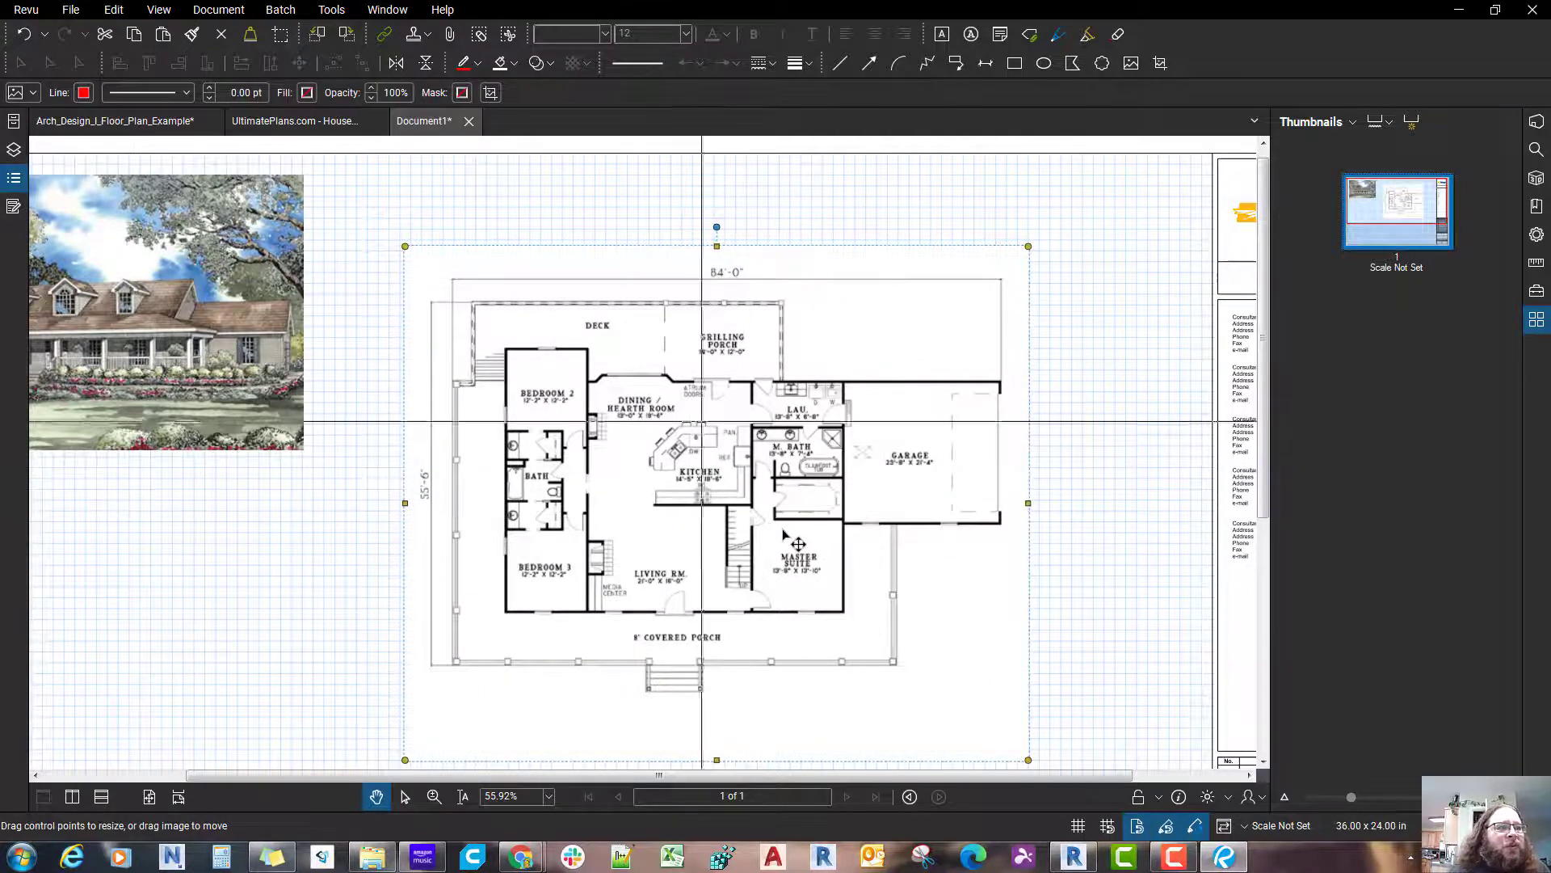
{"action": "scroll", "coordinate": [782, 533], "scroll_direction": "down", "scroll_amount": 2}
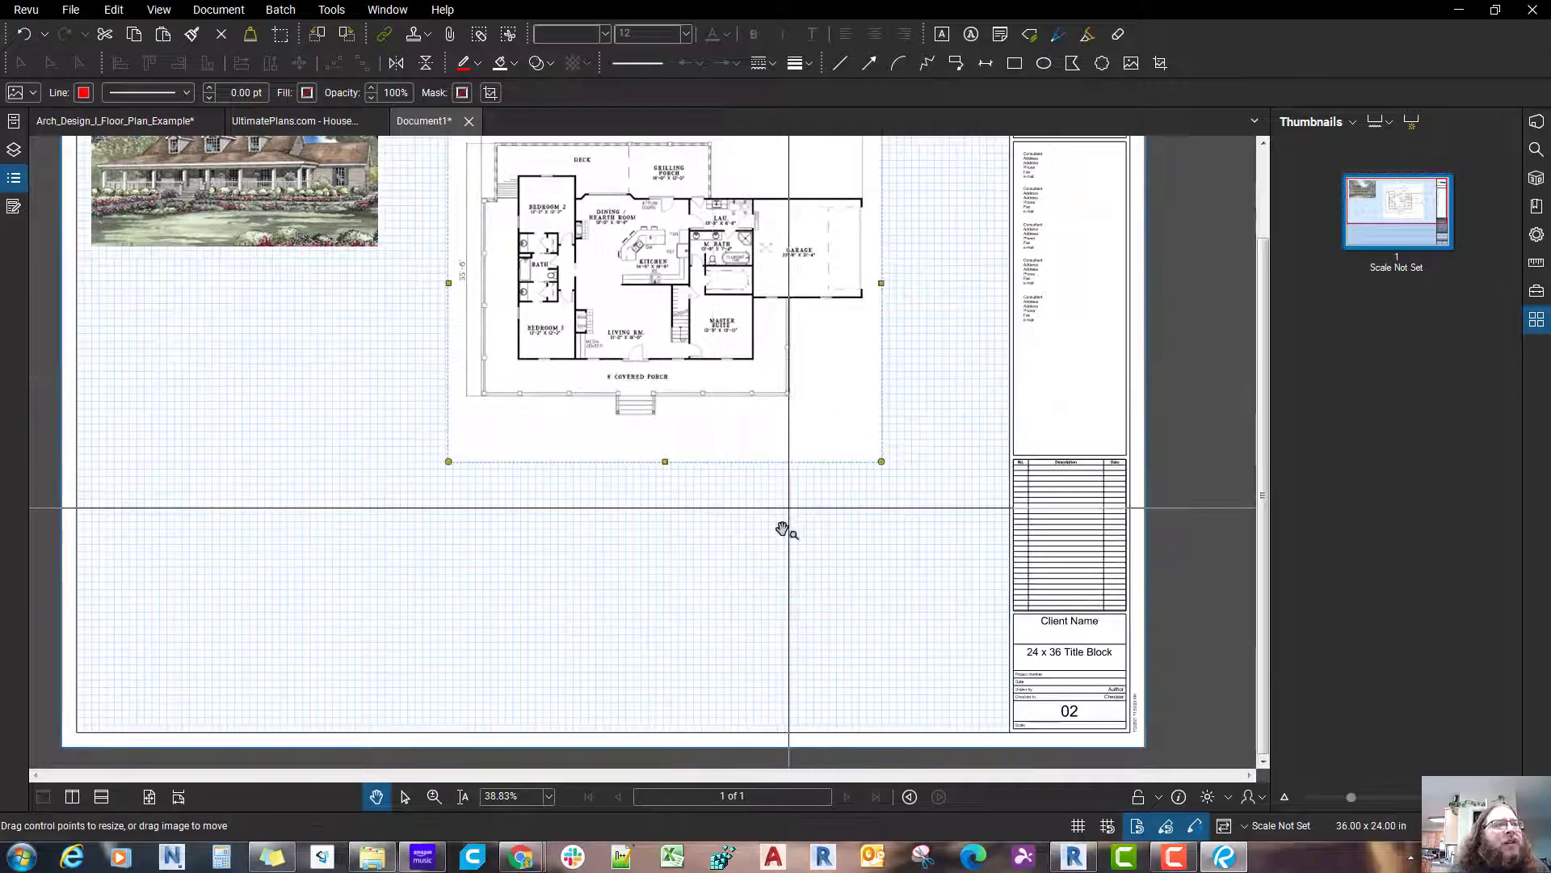
Step: Move the main level floor plan to the lower-right corner of the sheet's grid area, beside the title block
{"action": "double_click", "coordinate": [719, 304]}
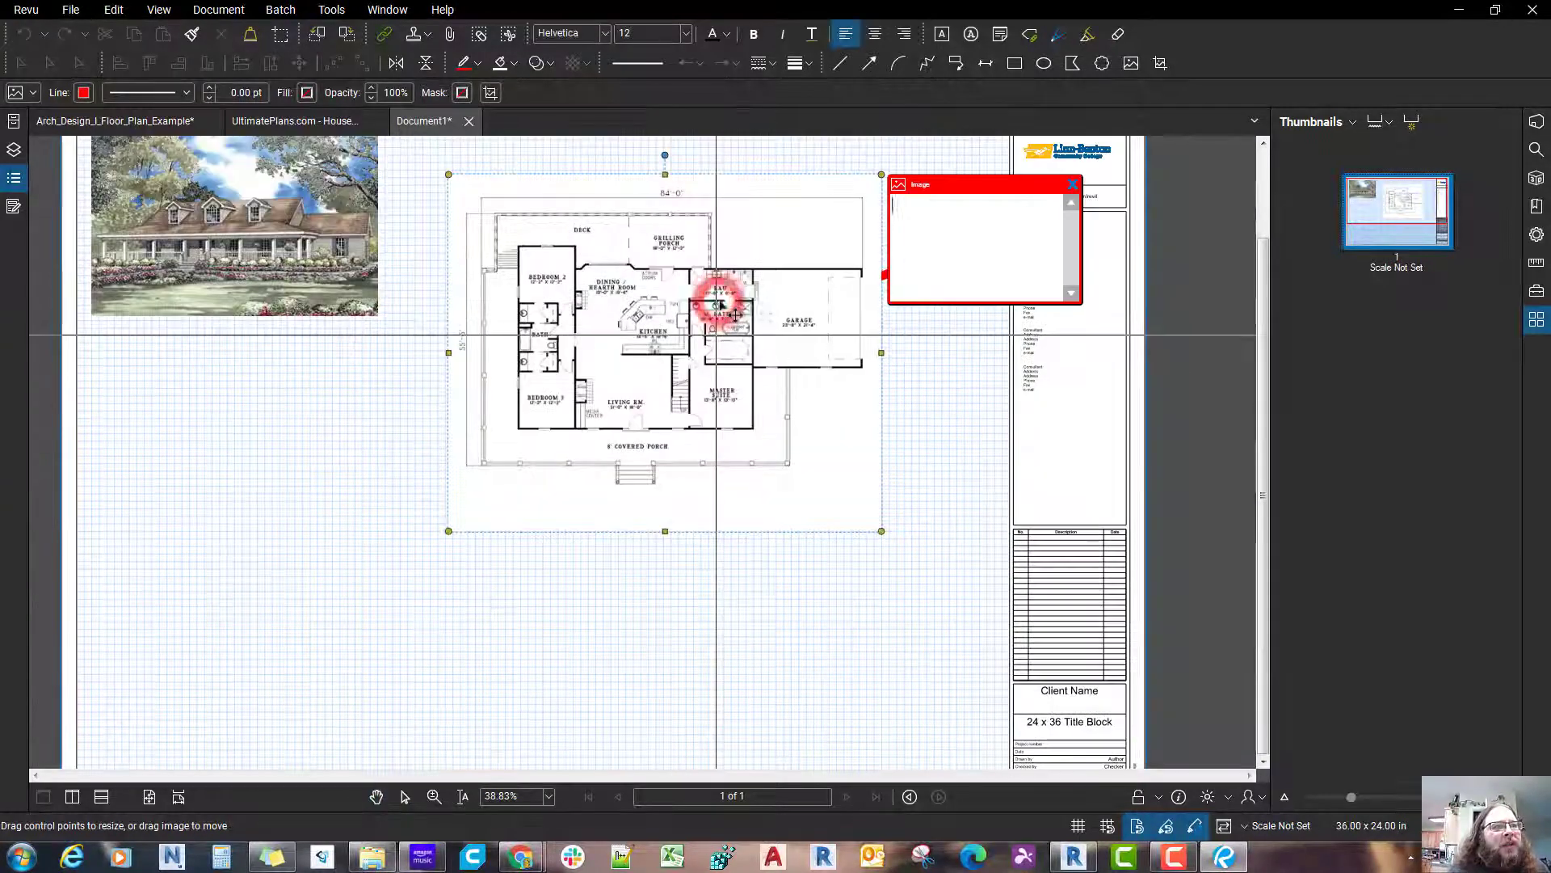
{"action": "left_click", "coordinate": [1073, 184]}
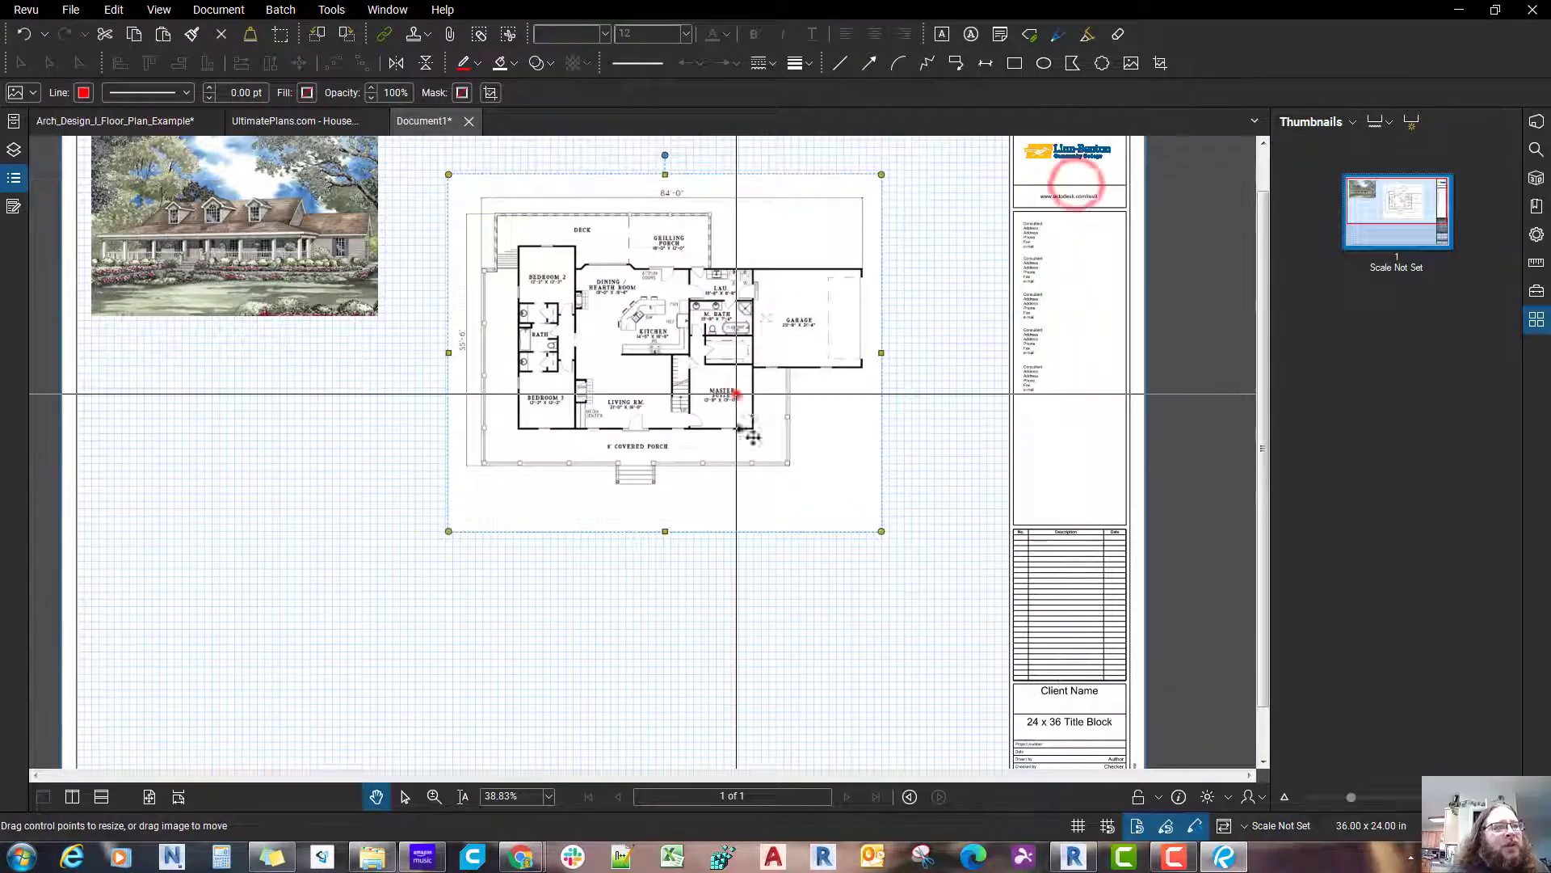
{"action": "left_click_drag", "start_coordinate": [736, 395], "coordinate": [773, 396]}
{"action": "scroll", "coordinate": [797, 448], "scroll_direction": "up", "scroll_amount": 2}
{"action": "left_click_drag", "start_coordinate": [801, 452], "coordinate": [819, 645]}
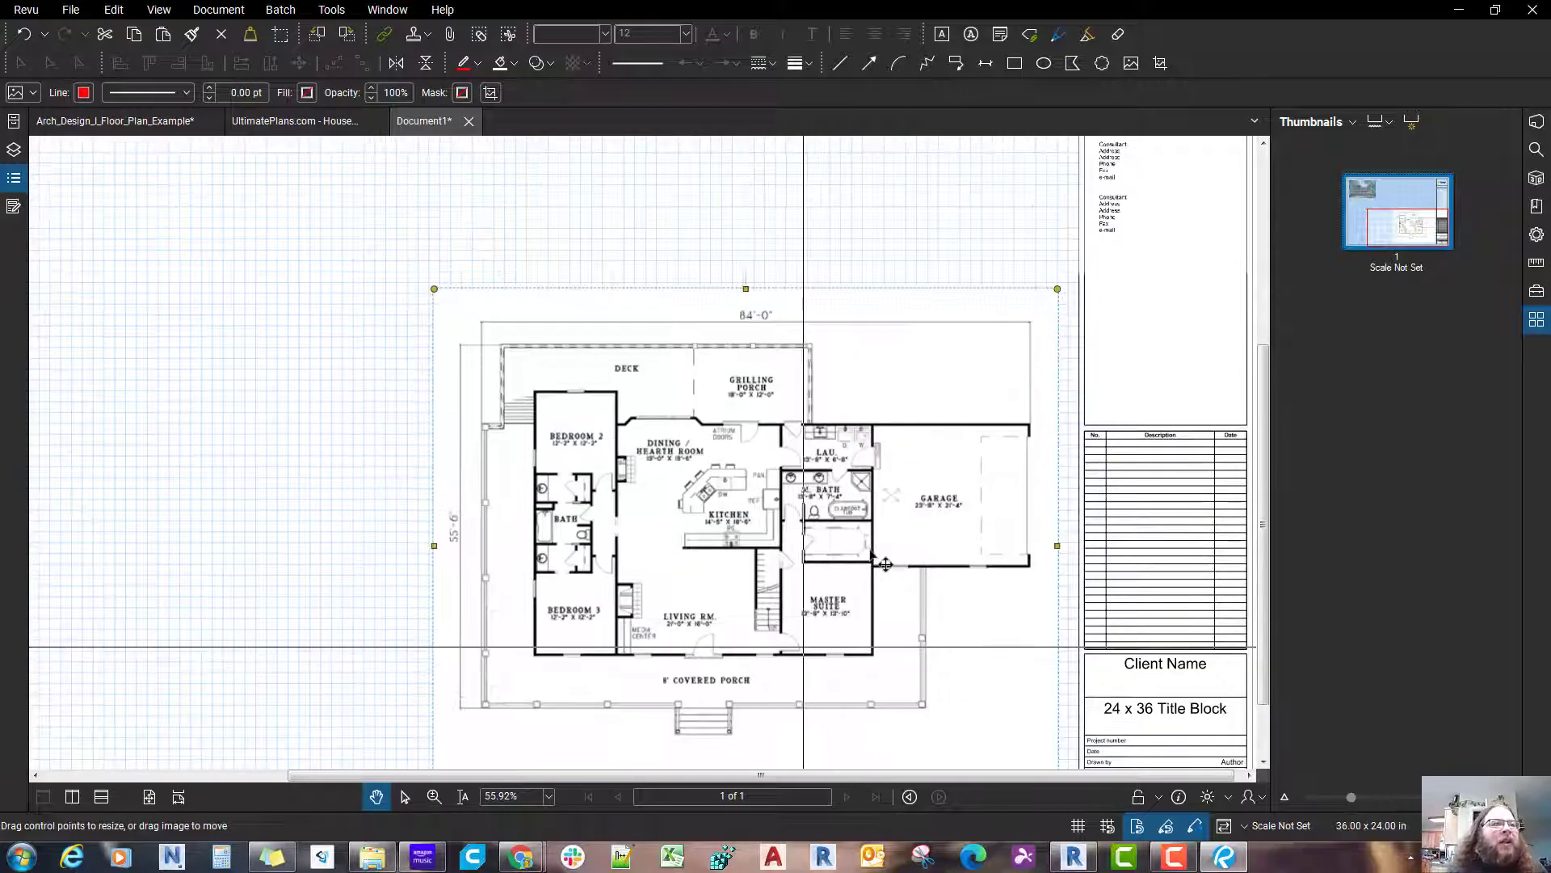
{"action": "scroll", "coordinate": [803, 644], "scroll_direction": "down", "scroll_amount": 1}
{"action": "scroll", "coordinate": [873, 551], "scroll_direction": "down", "scroll_amount": 2}
{"action": "scroll", "coordinate": [878, 556], "scroll_direction": "up", "scroll_amount": 3}
{"action": "scroll", "coordinate": [872, 550], "scroll_direction": "down", "scroll_amount": 4}
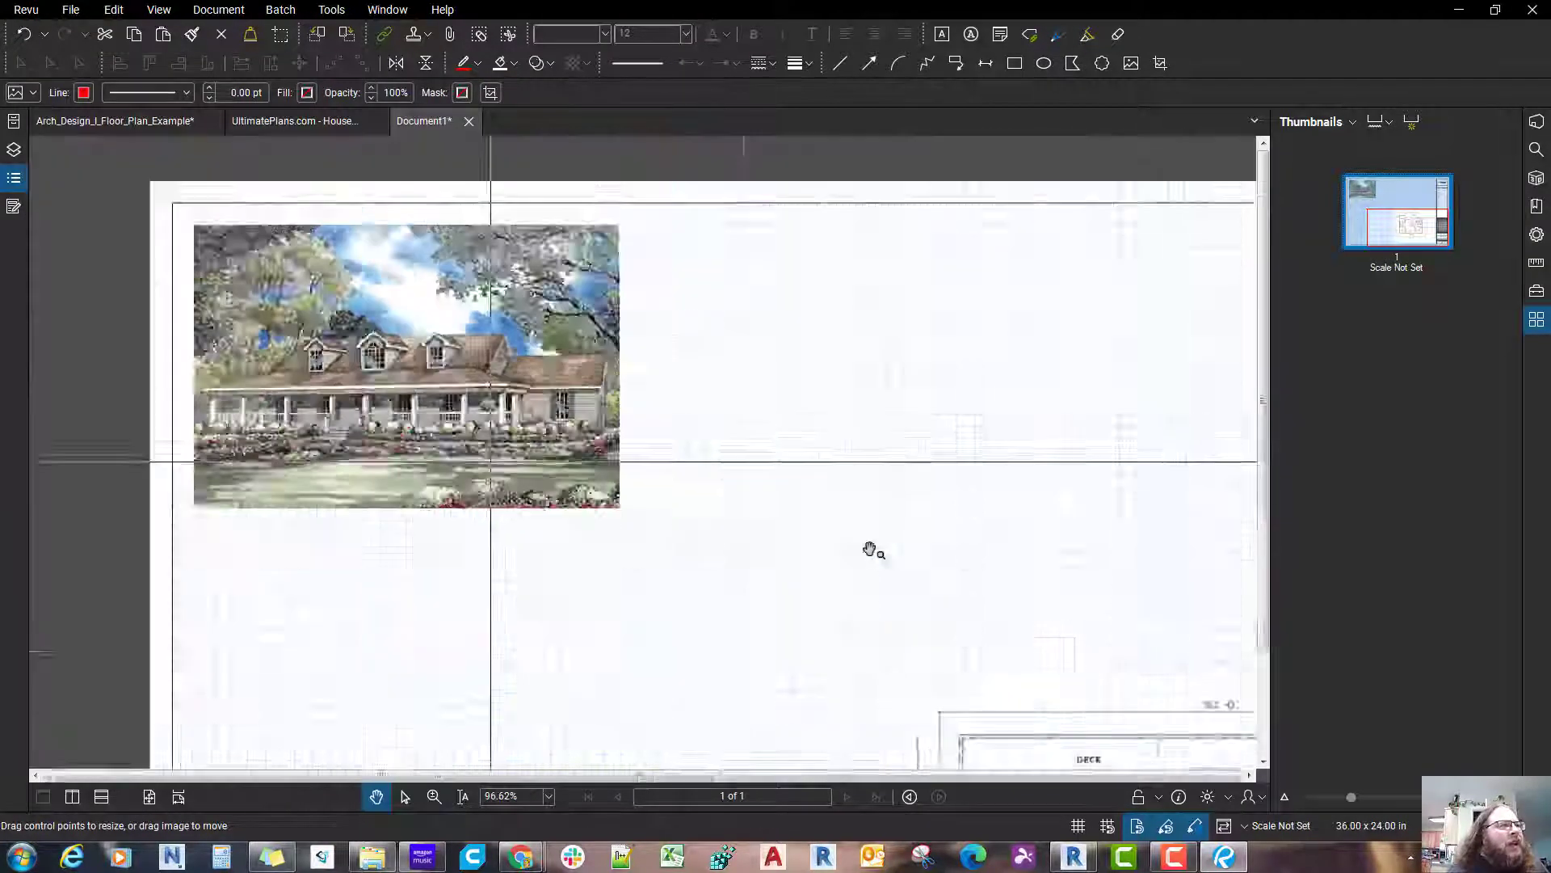
Step: Switch to the house plan page in Chrome and copy the Upper Level Floor Plan image
{"action": "mouse_move", "coordinate": [520, 856]}
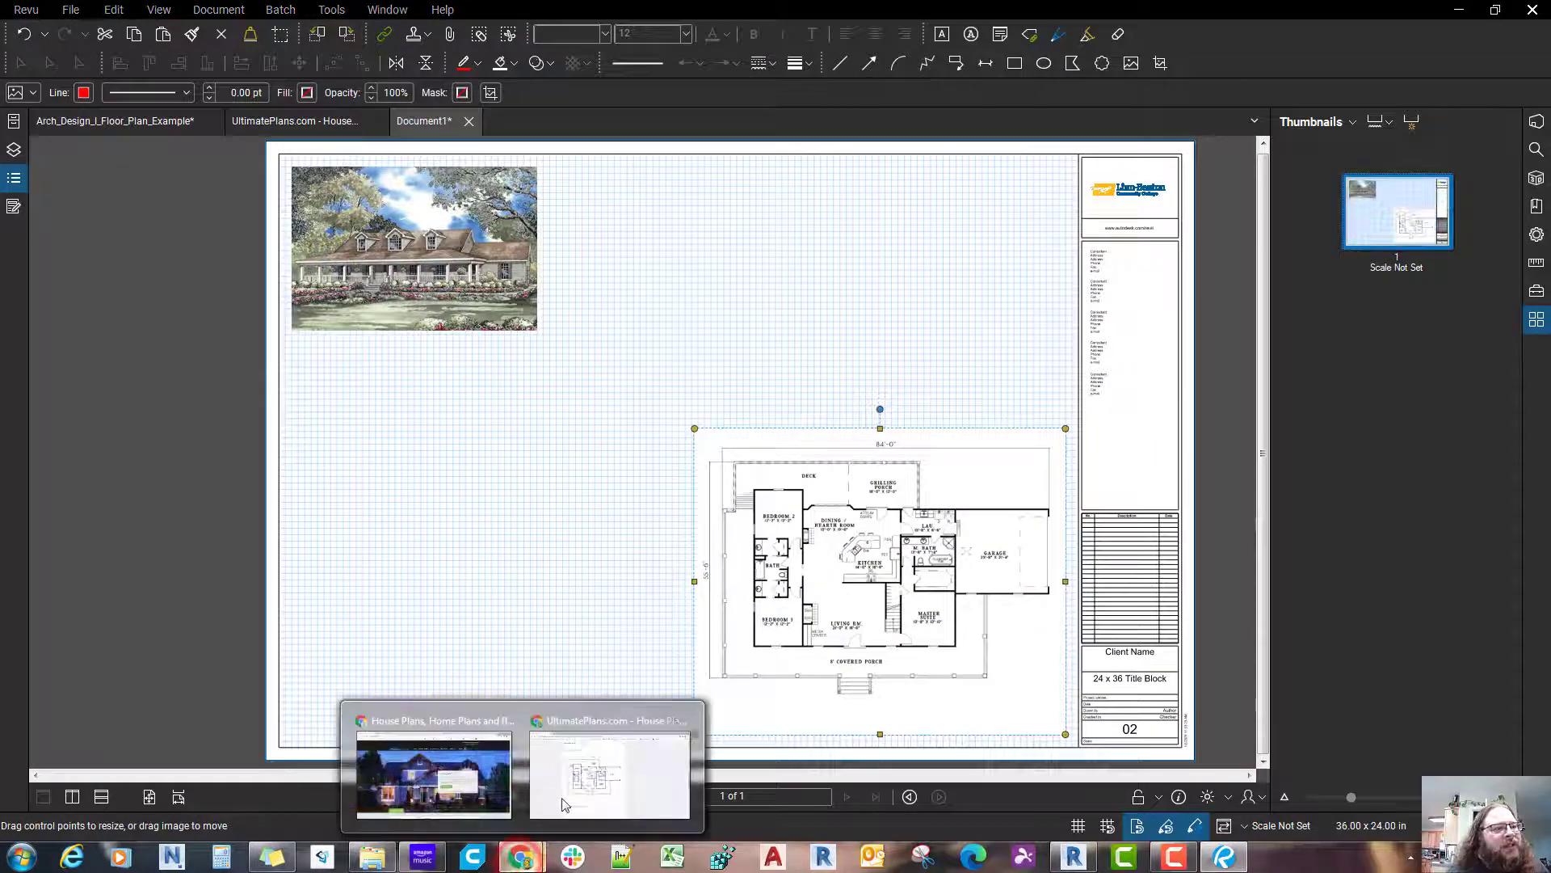
{"action": "left_click", "coordinate": [564, 802]}
{"action": "scroll", "coordinate": [564, 803], "scroll_direction": "up", "scroll_amount": 4}
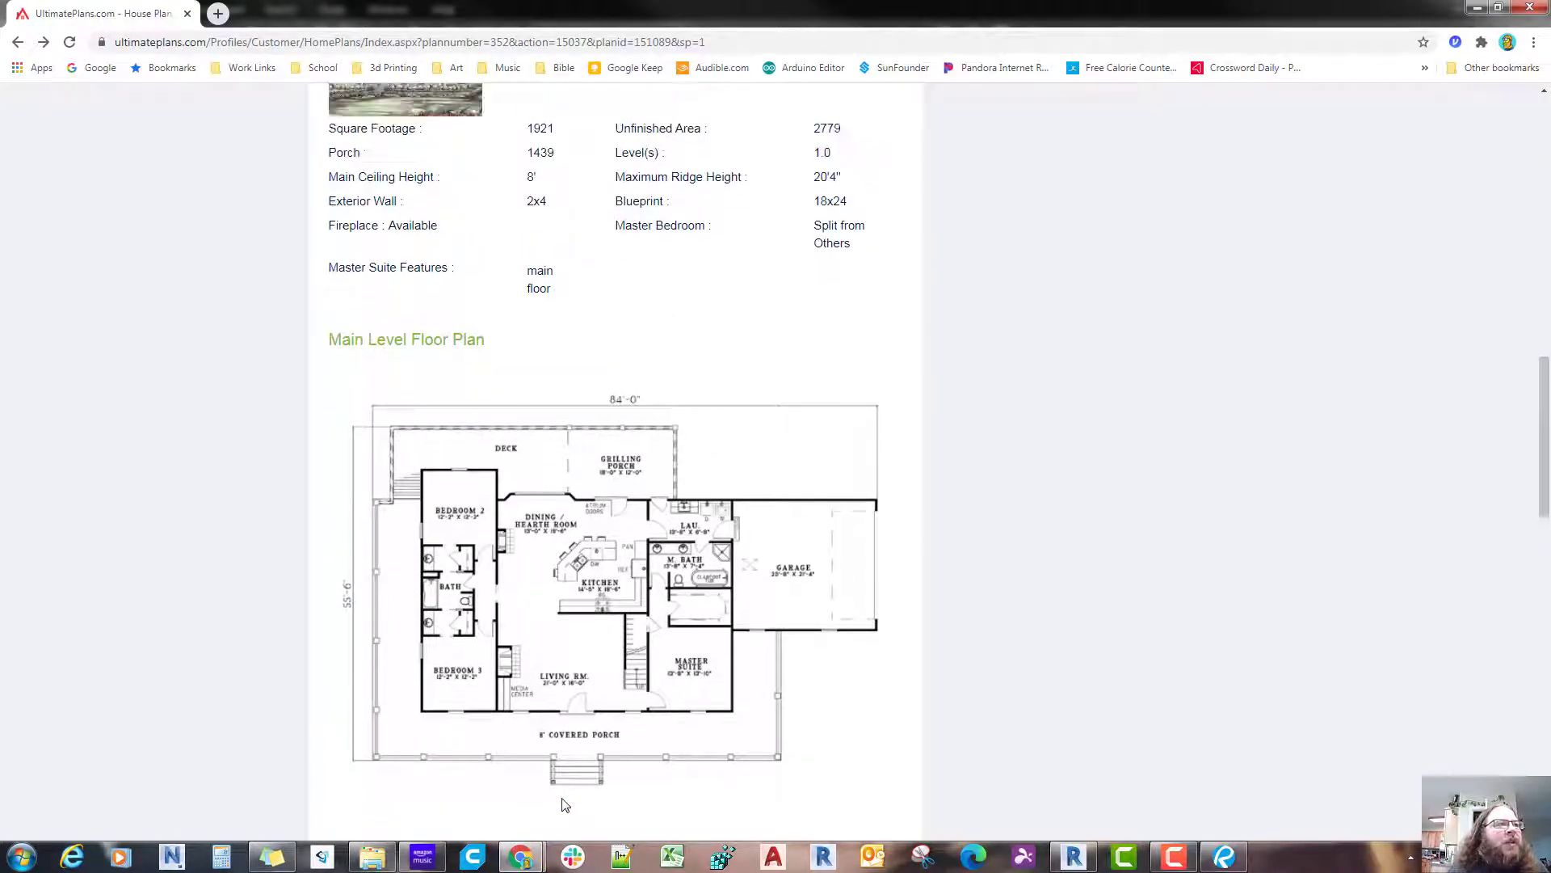
{"action": "scroll", "coordinate": [563, 804], "scroll_direction": "up", "scroll_amount": 2}
{"action": "scroll", "coordinate": [557, 804], "scroll_direction": "down", "scroll_amount": 7}
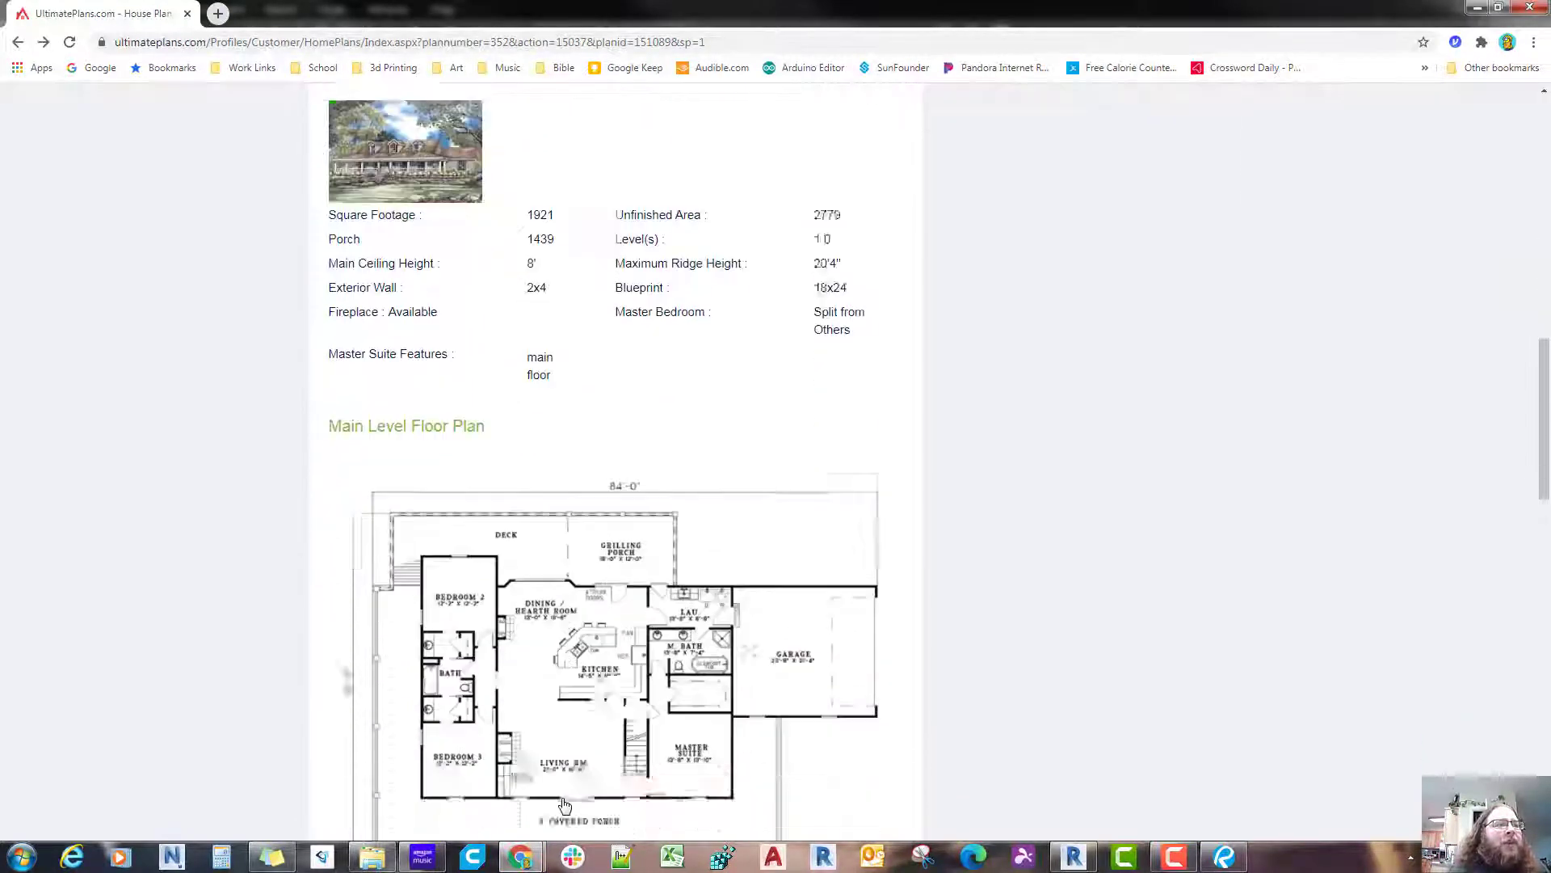
{"action": "scroll", "coordinate": [552, 802], "scroll_direction": "down", "scroll_amount": 3}
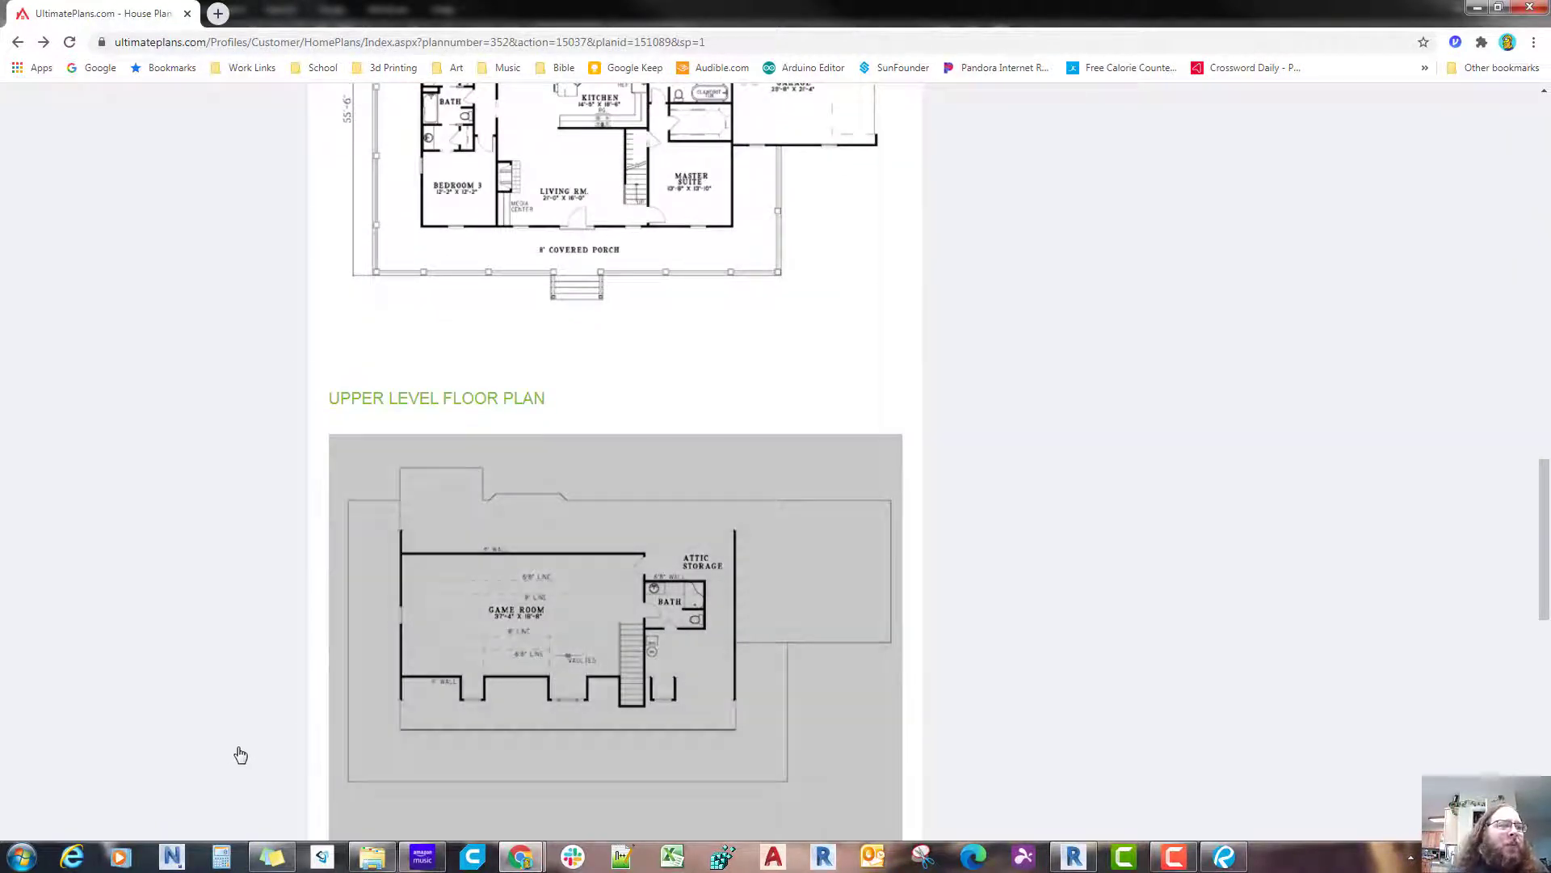
{"action": "right_click", "coordinate": [496, 685]}
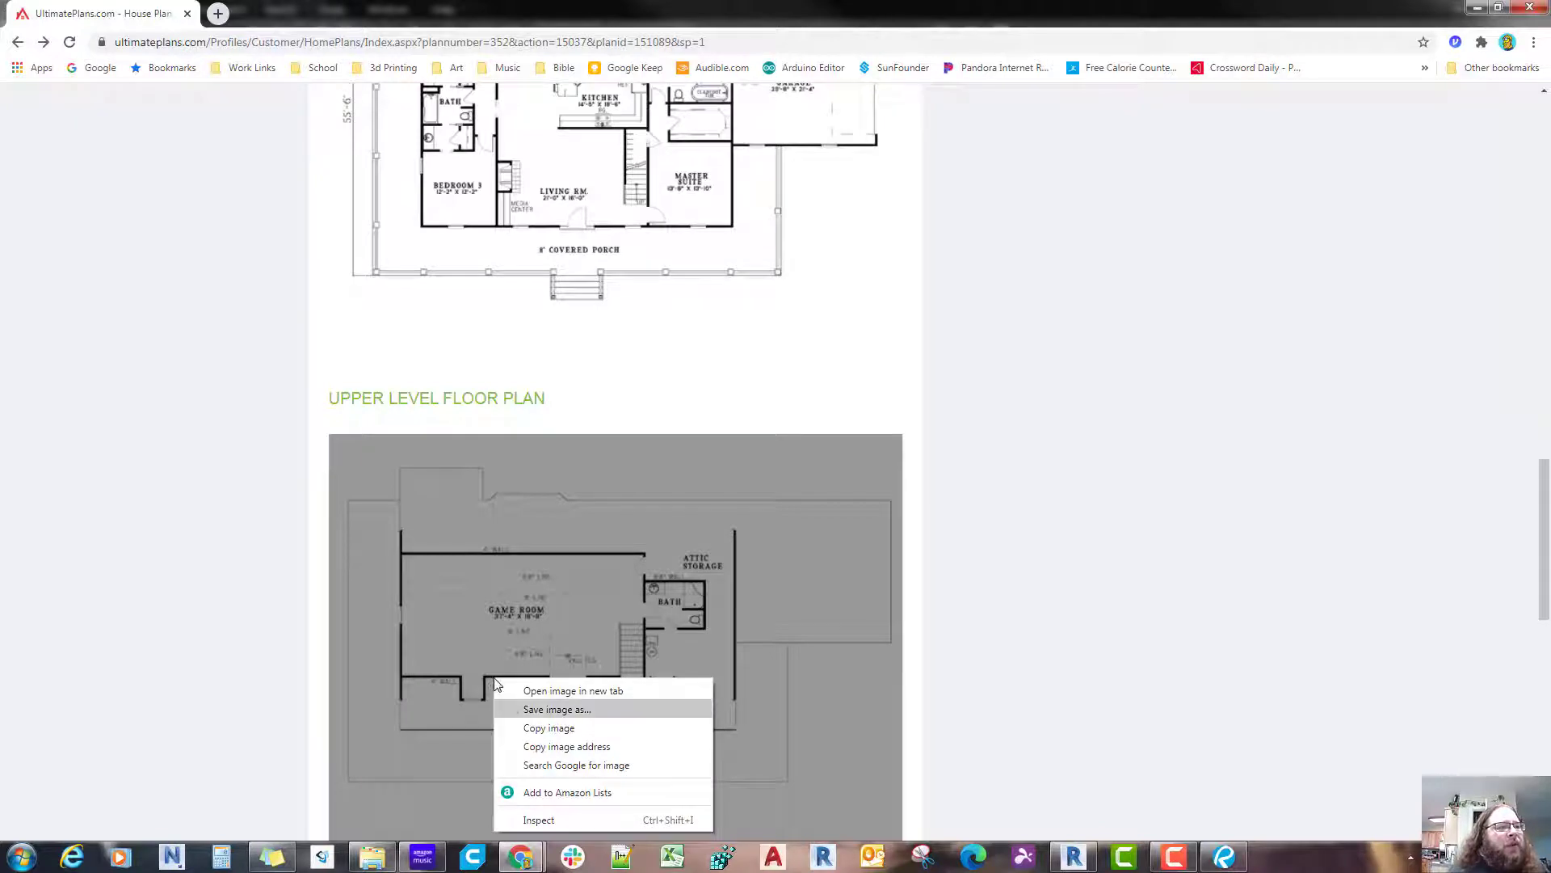
{"action": "left_click", "coordinate": [524, 727]}
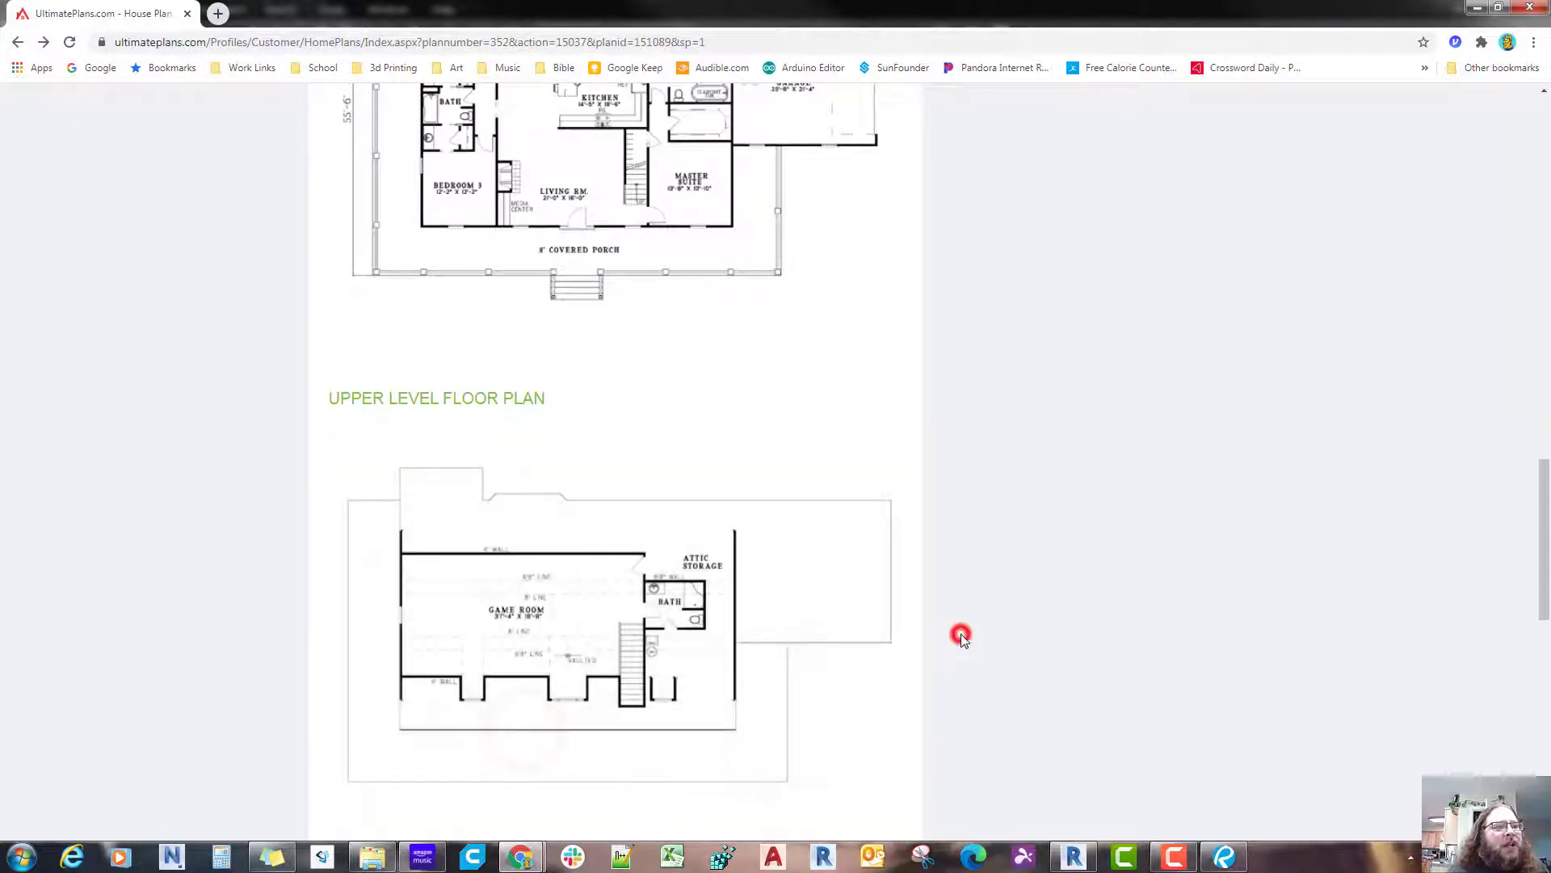
Step: Return to Bluebeam Revu, paste the upper level floor plan onto the sheet and move it above the main level plan
{"action": "left_click", "coordinate": [1475, 8]}
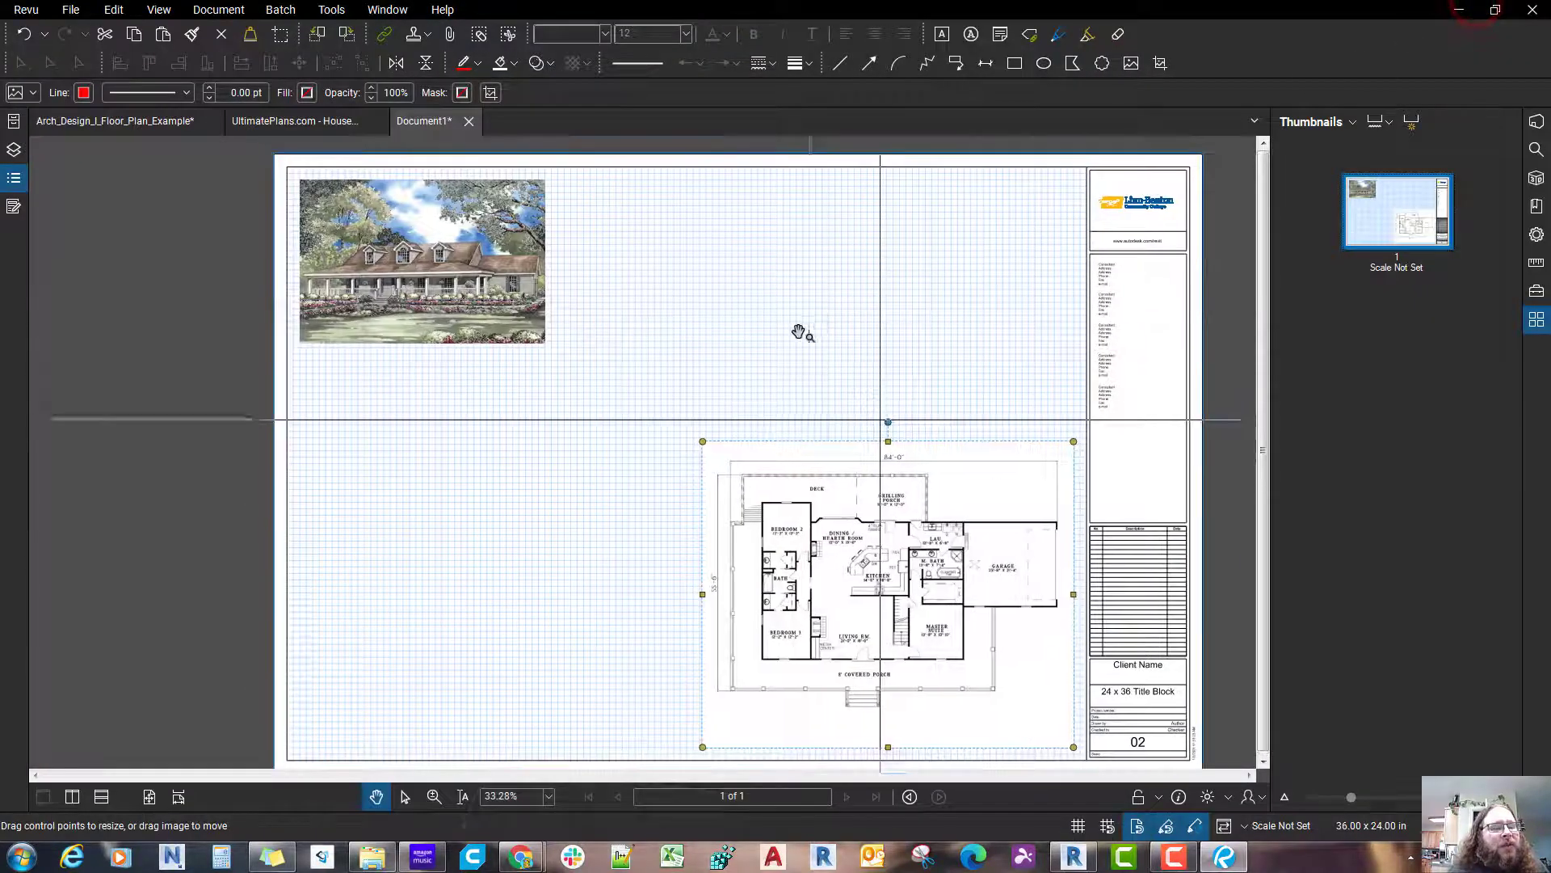
{"action": "key", "text": "ctrl+v"}
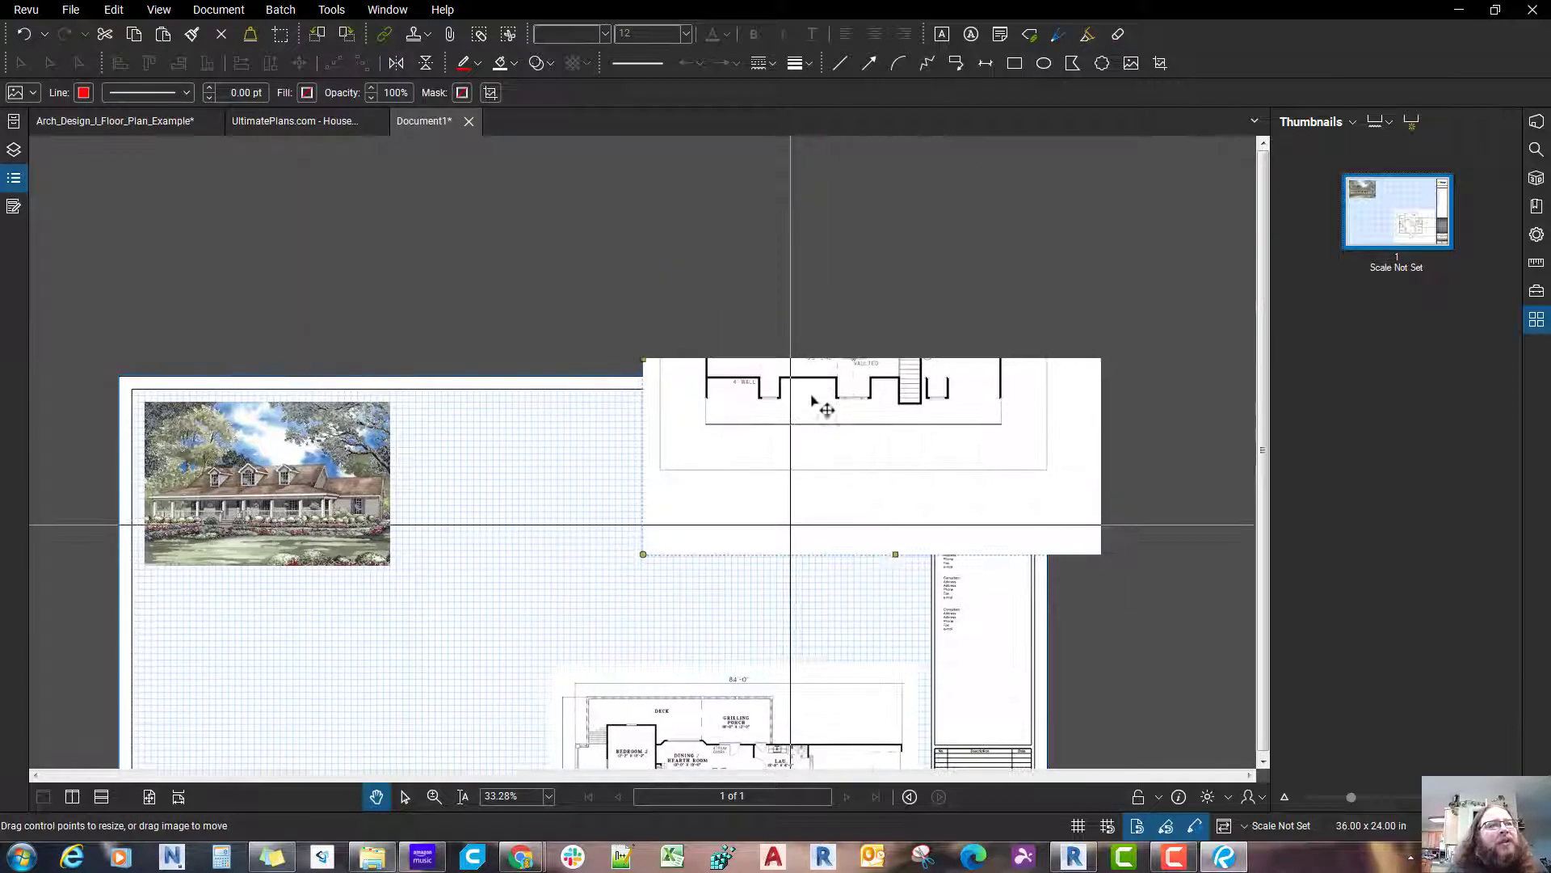
{"action": "left_click_drag", "start_coordinate": [818, 428], "coordinate": [531, 509]}
{"action": "left_click_drag", "start_coordinate": [615, 478], "coordinate": [679, 497]}
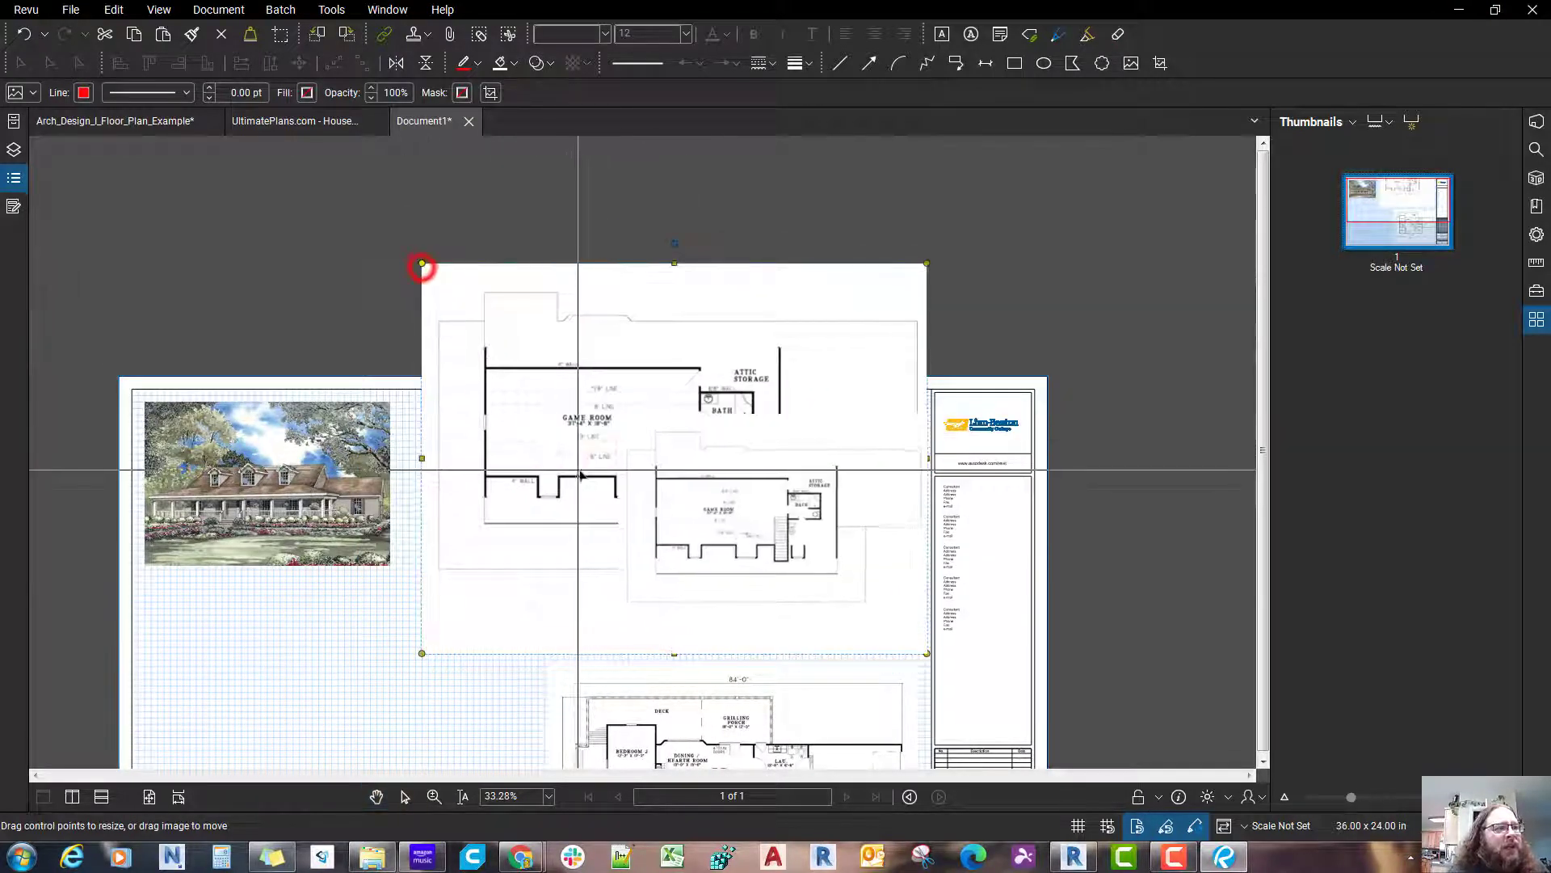
Step: Shrink the upper level floor plan from its corner and fit it in the grid area's upper-right corner beside the title block
{"action": "left_click_drag", "start_coordinate": [421, 263], "coordinate": [621, 415]}
{"action": "scroll", "coordinate": [836, 509], "scroll_direction": "up", "scroll_amount": 1}
{"action": "scroll", "coordinate": [837, 510], "scroll_direction": "up", "scroll_amount": 1}
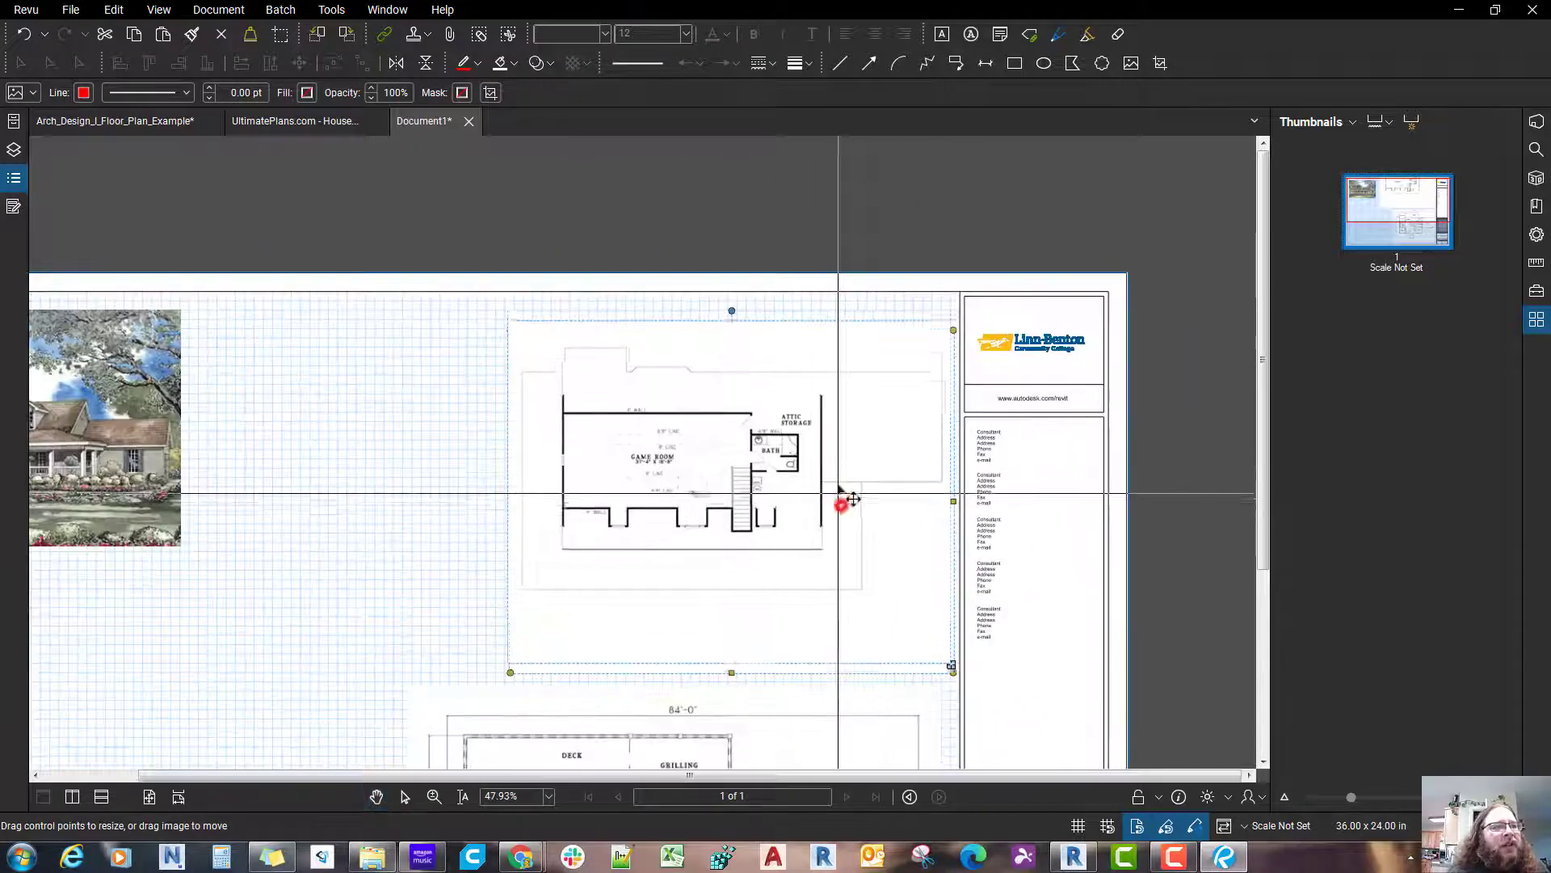
{"action": "scroll", "coordinate": [765, 573], "scroll_direction": "down", "scroll_amount": 1}
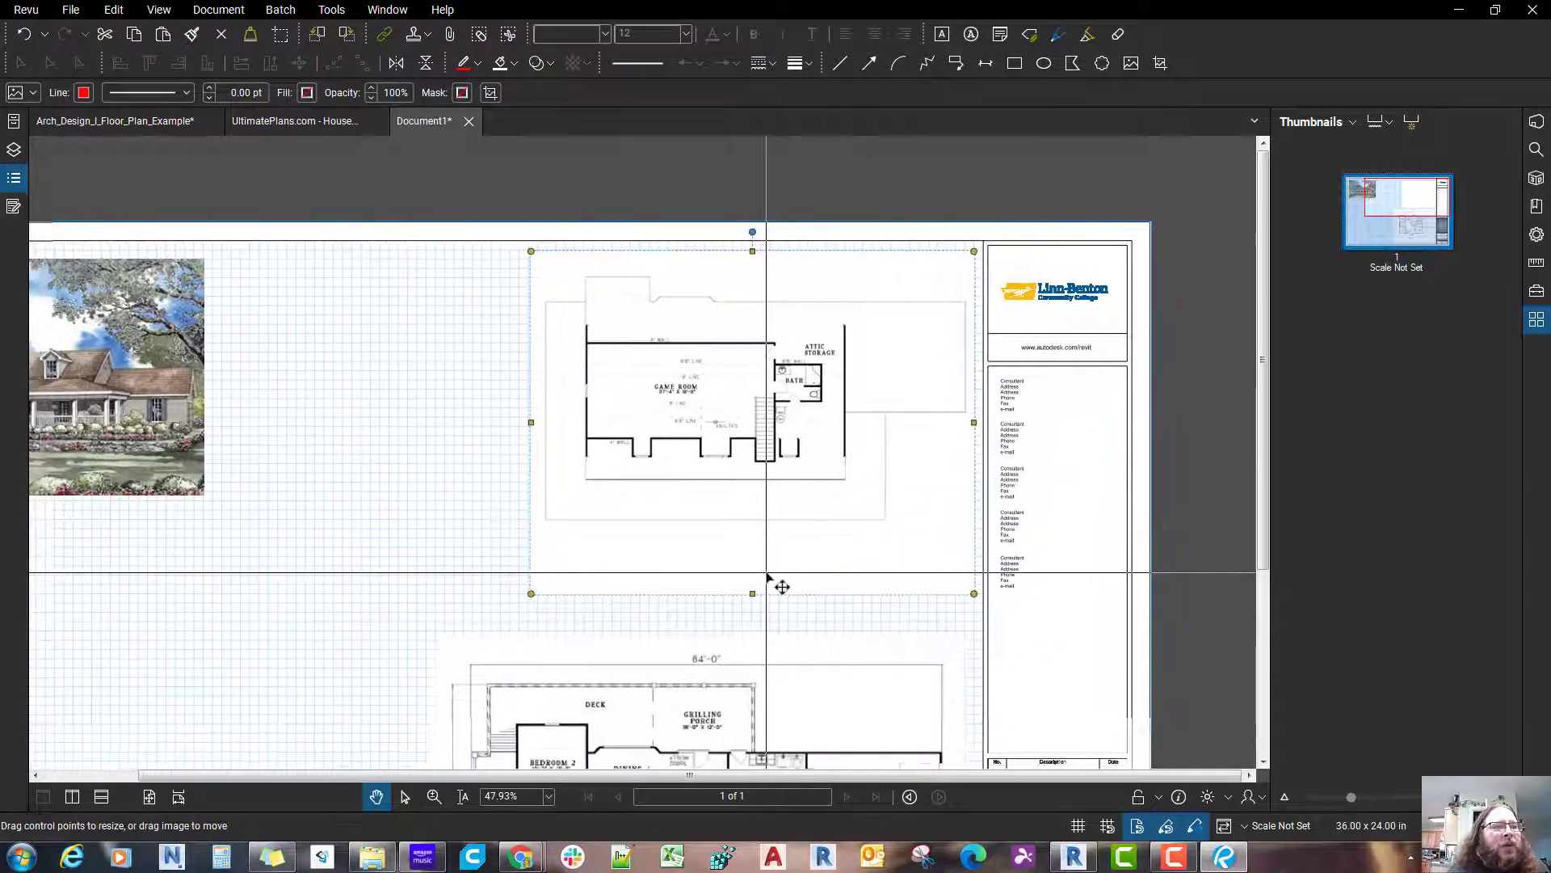
Step: Examine the main level floor plan's room labels and dimensions and its placement on the sheet beside the title block
{"action": "scroll", "coordinate": [780, 585], "scroll_direction": "down", "scroll_amount": 5}
{"action": "left_click", "coordinate": [803, 610]}
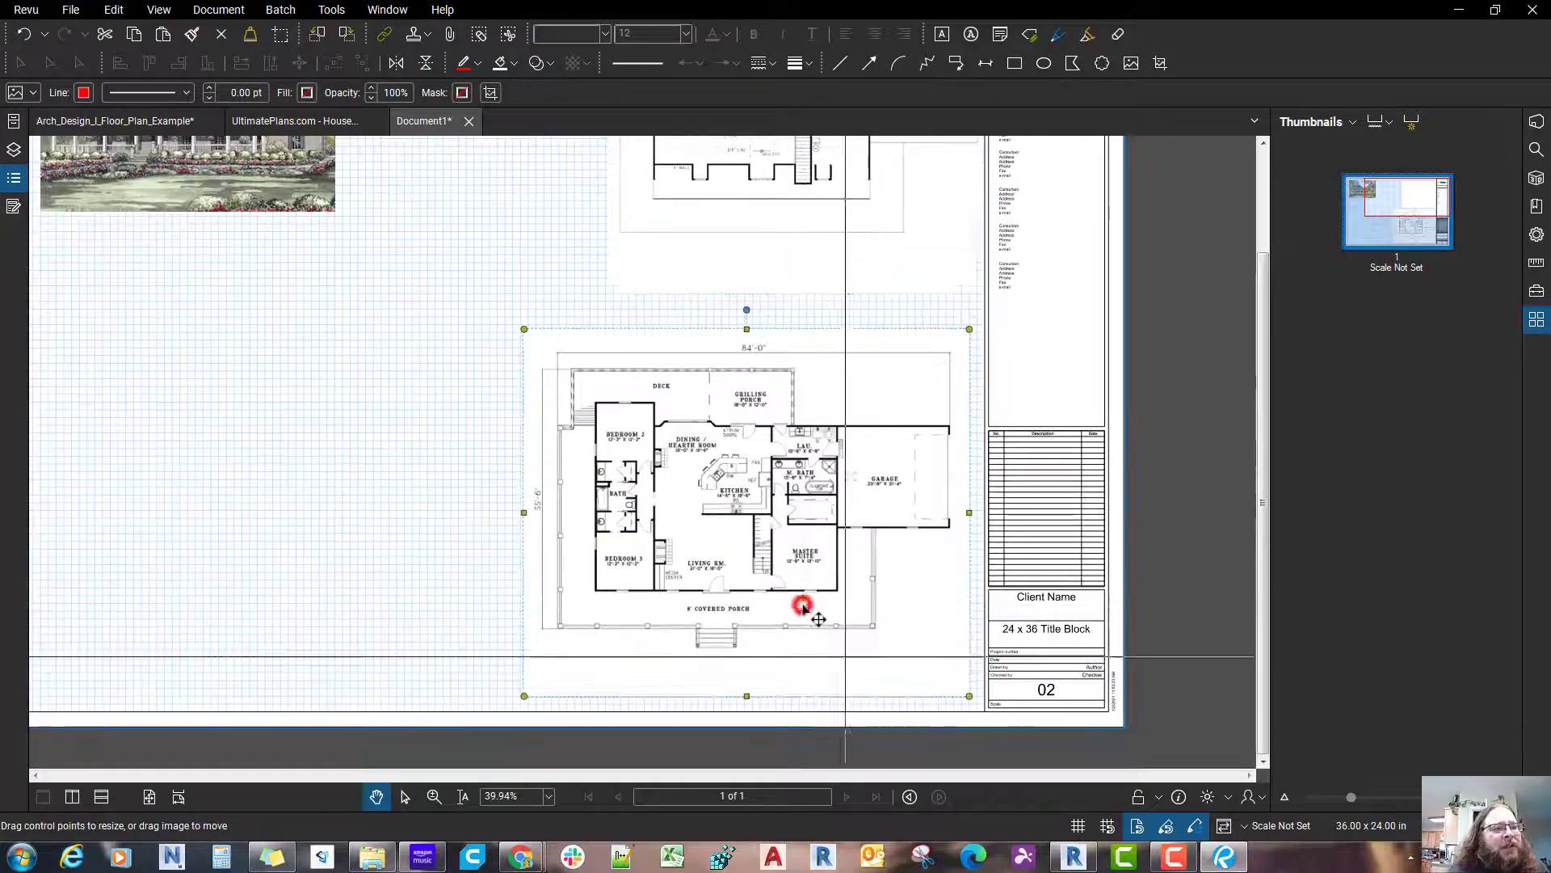
{"action": "scroll", "coordinate": [803, 610], "scroll_direction": "up", "scroll_amount": 3}
{"action": "scroll", "coordinate": [803, 610], "scroll_direction": "down", "scroll_amount": 3}
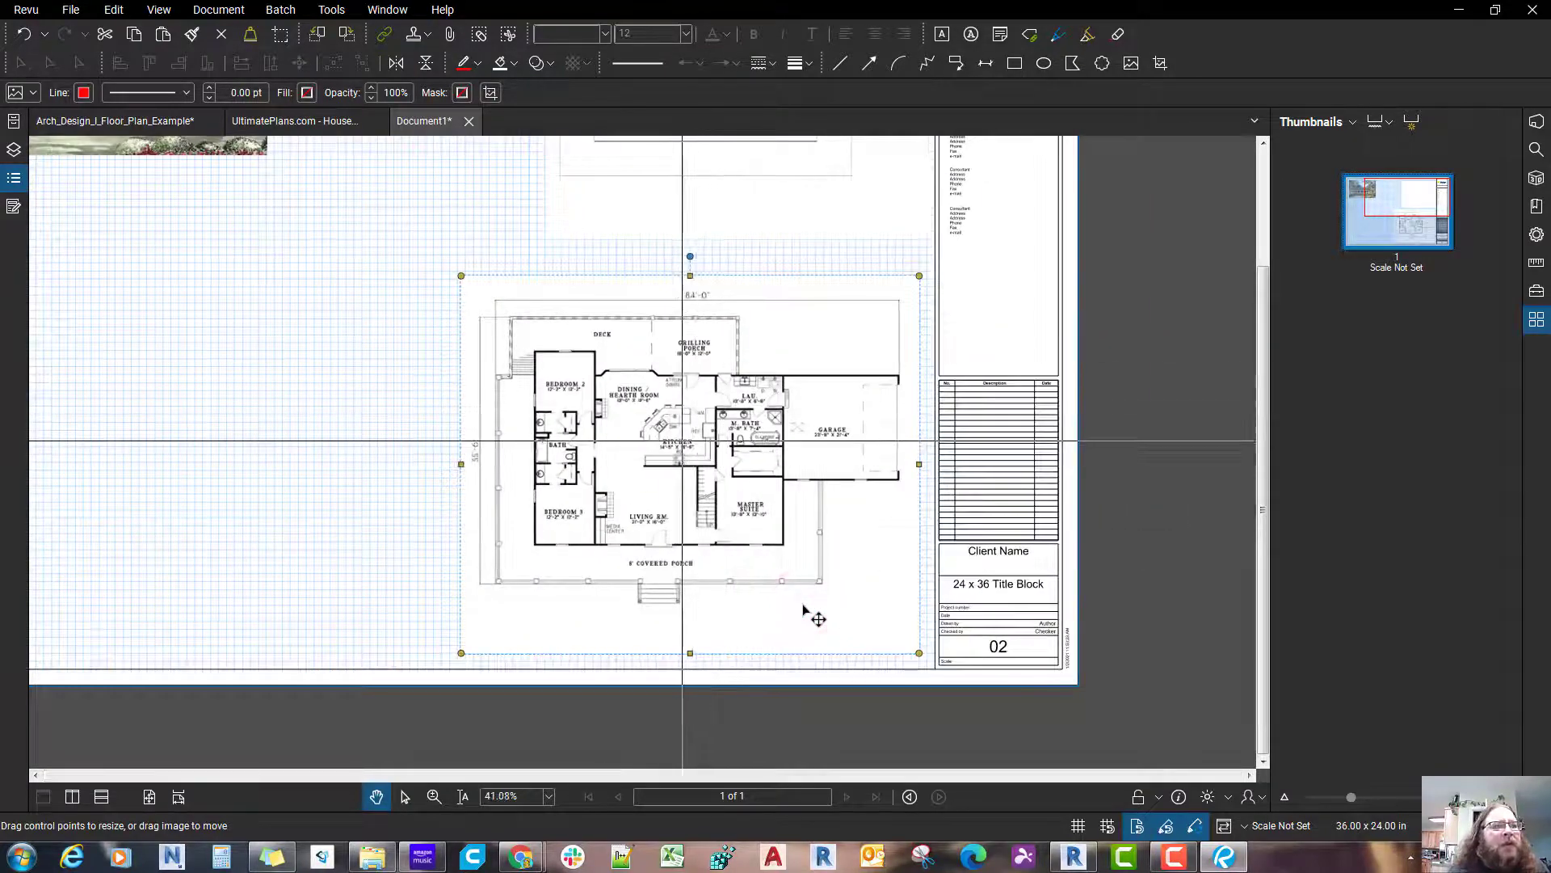
{"action": "left_click_drag", "start_coordinate": [676, 416], "coordinate": [669, 501]}
{"action": "left_click_drag", "start_coordinate": [582, 603], "coordinate": [707, 531]}
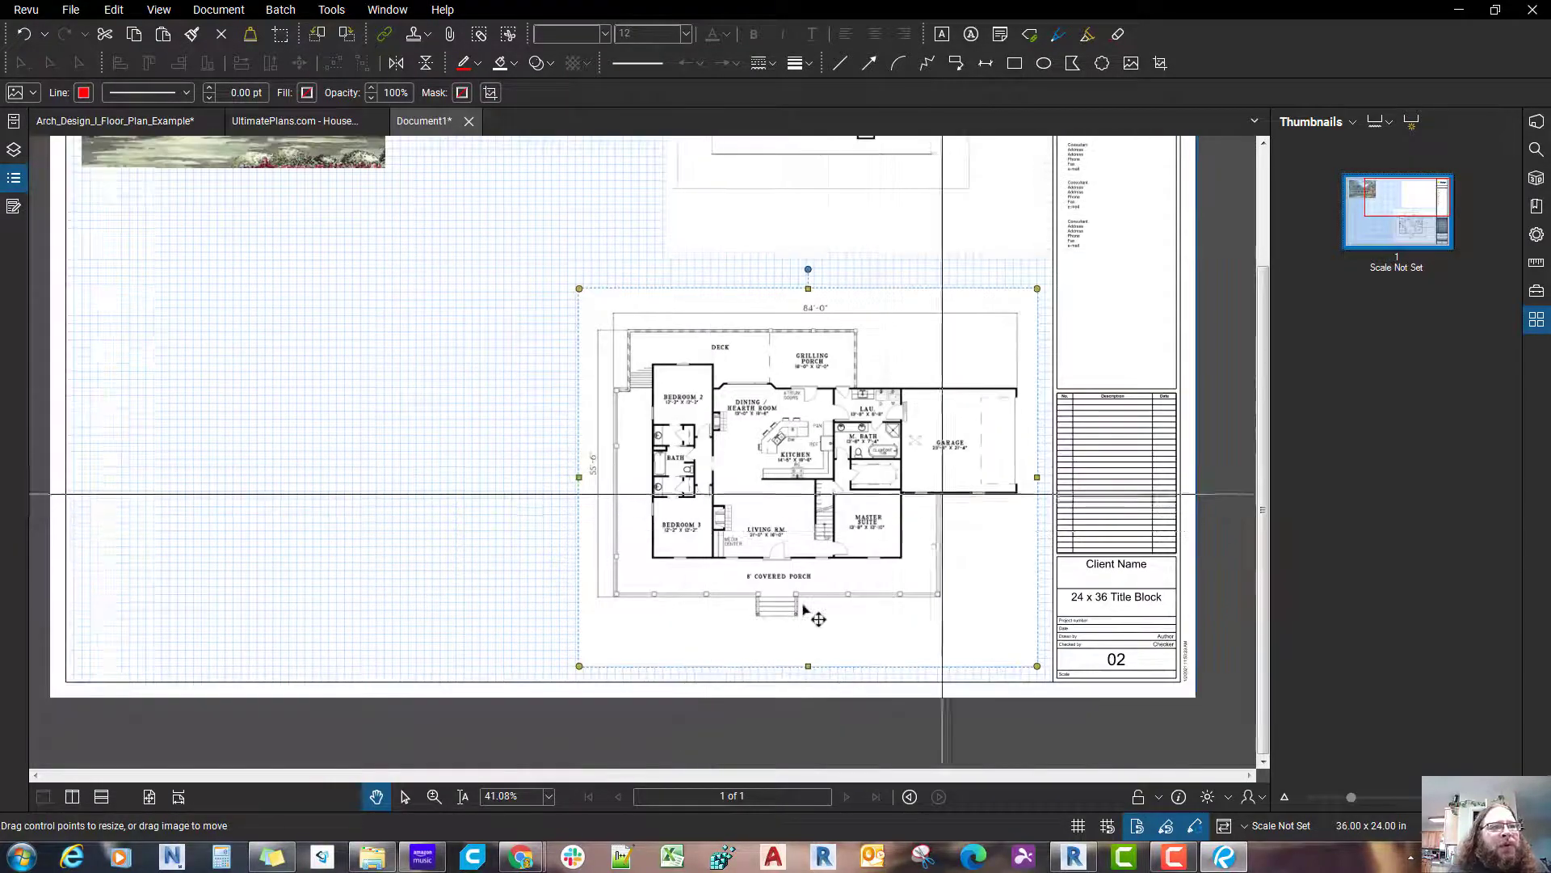
{"action": "scroll", "coordinate": [803, 607], "scroll_direction": "down", "scroll_amount": 1}
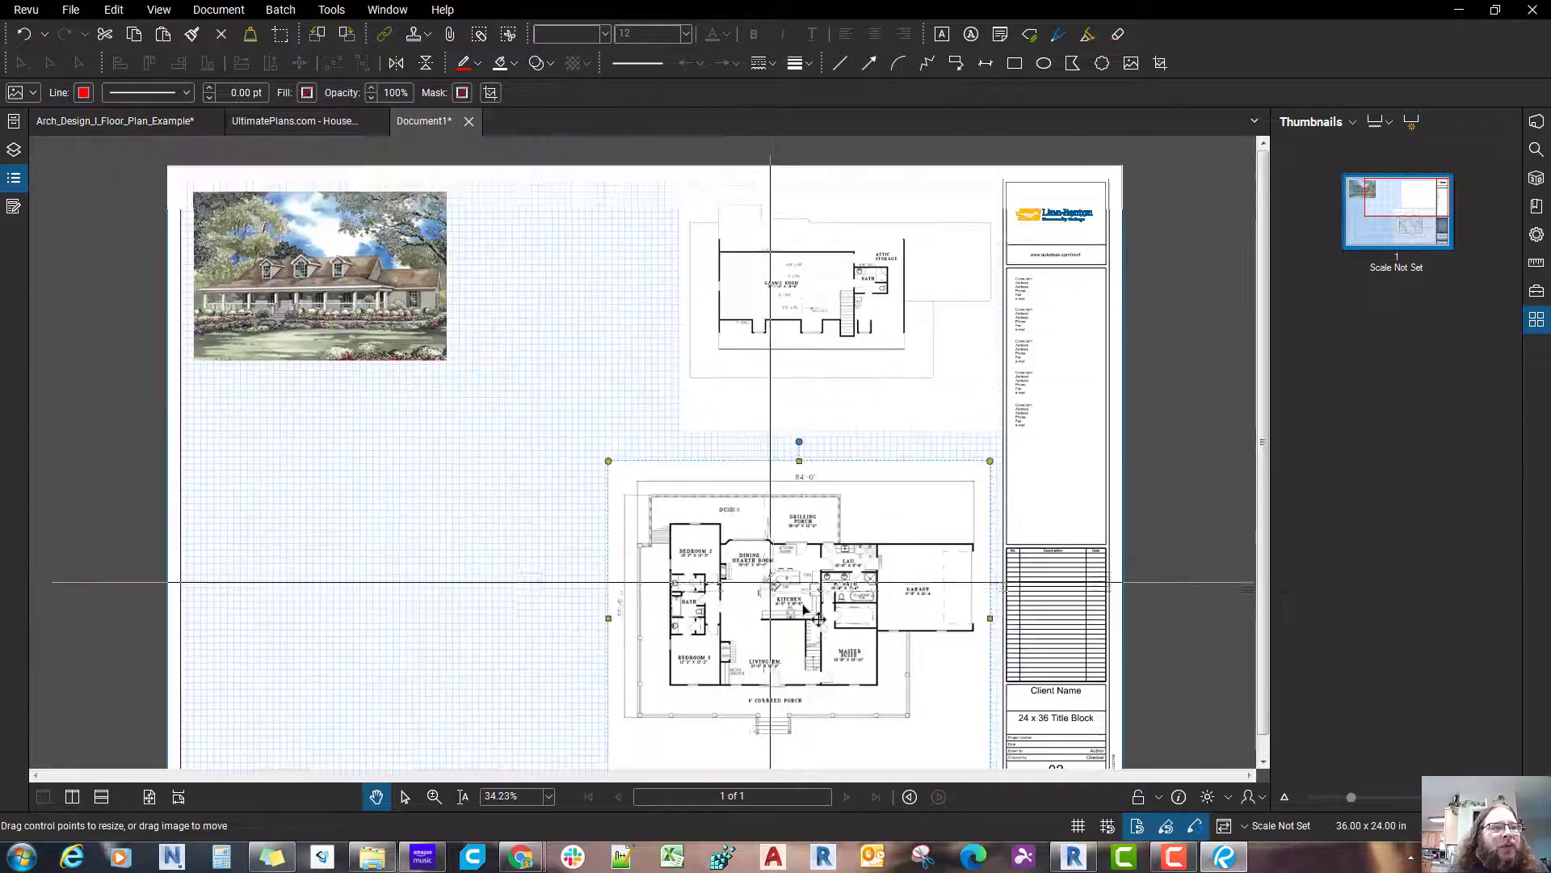
{"action": "left_click_drag", "start_coordinate": [802, 605], "coordinate": [745, 500]}
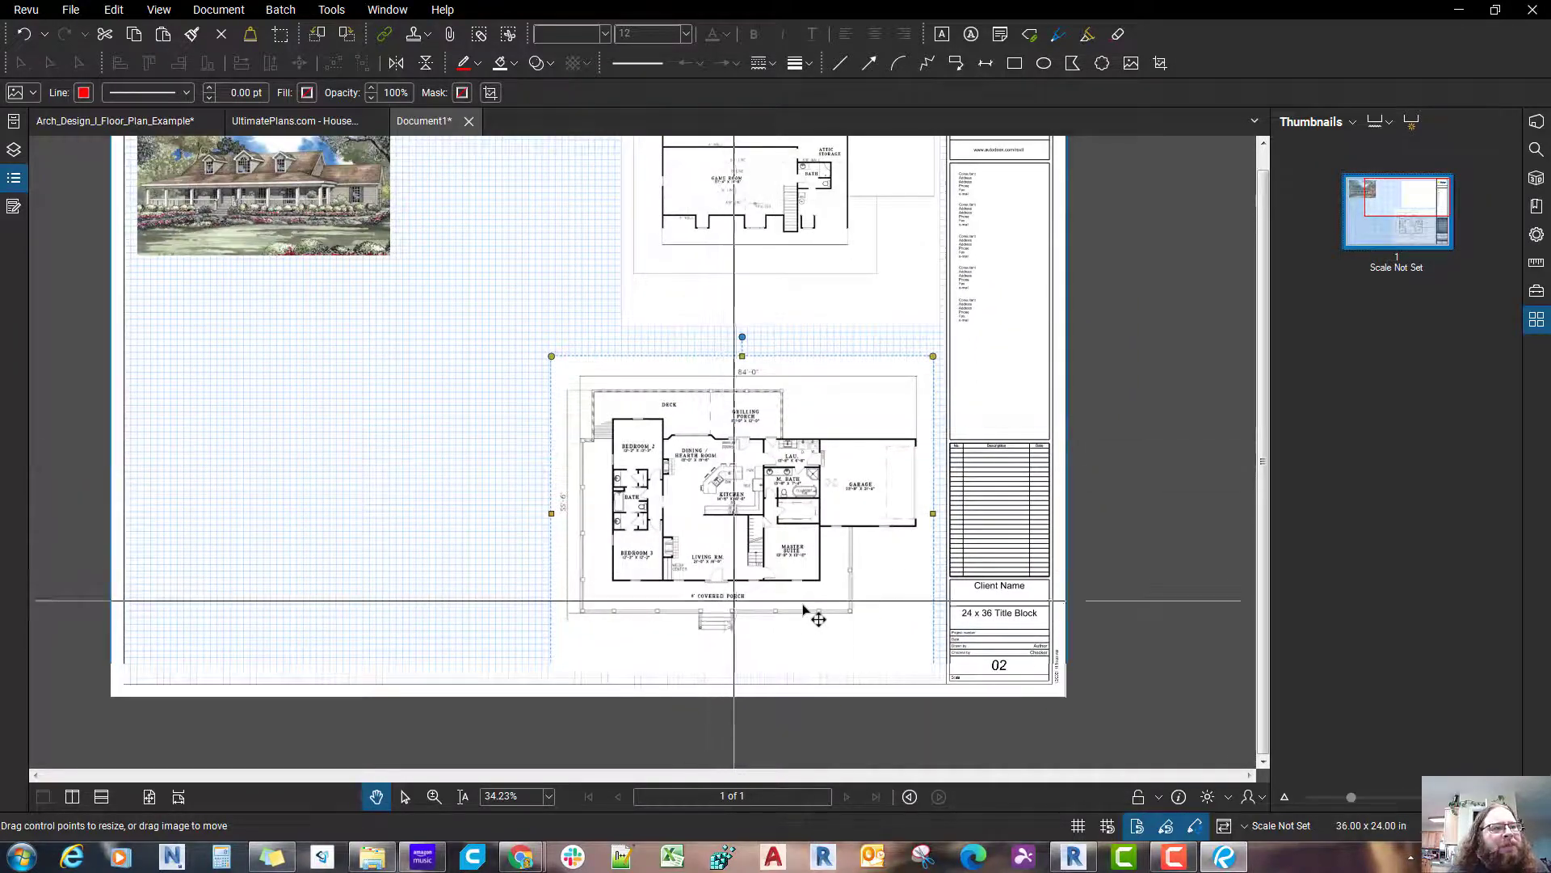
{"action": "scroll", "coordinate": [804, 608], "scroll_direction": "up", "scroll_amount": 5}
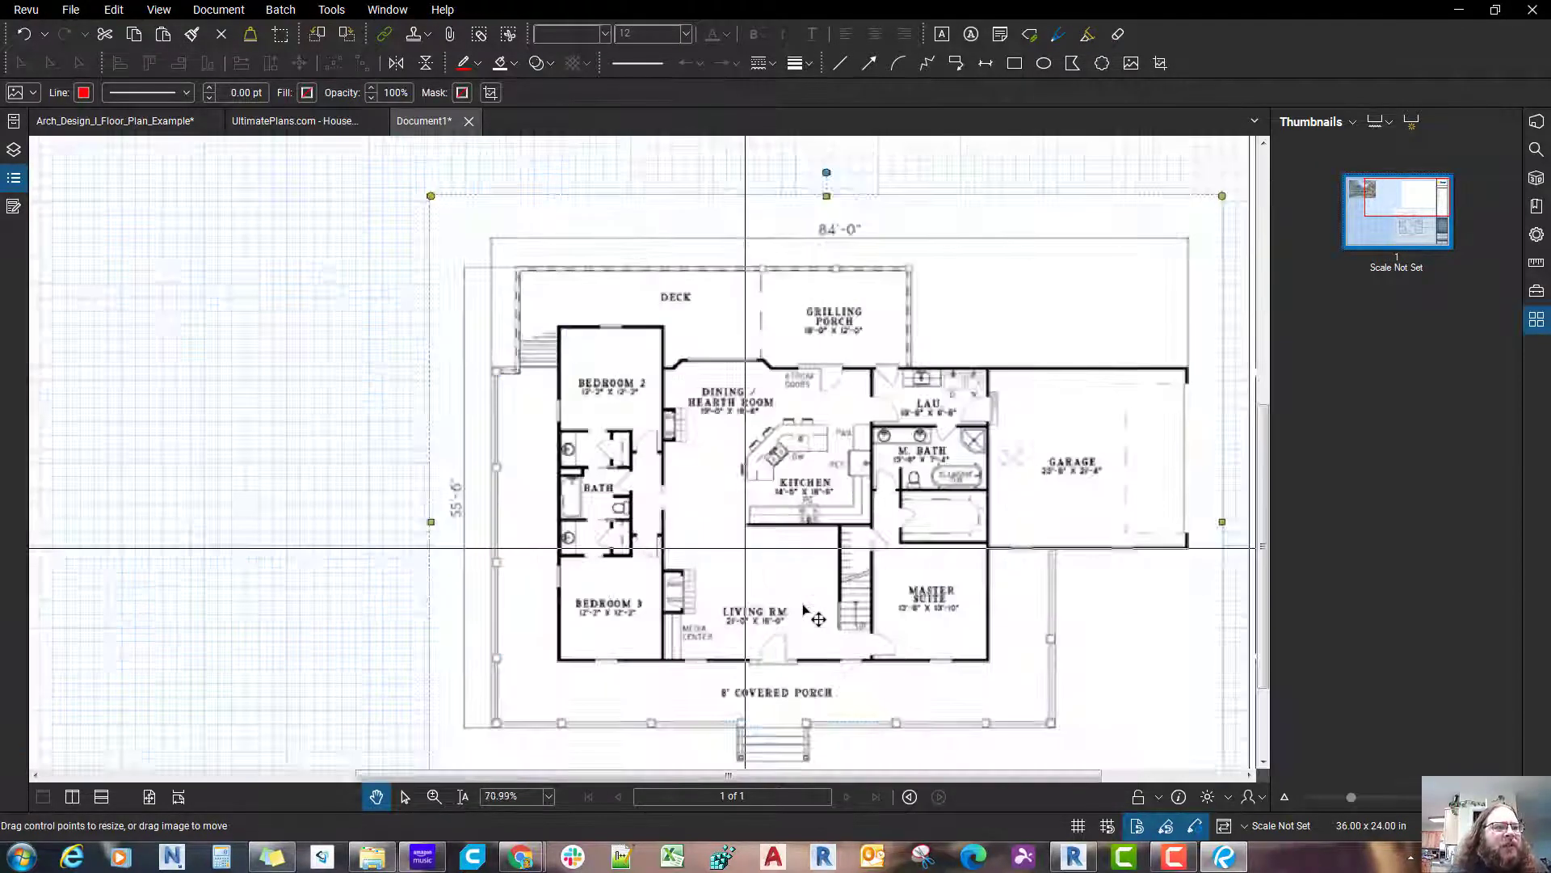
{"action": "left_click_drag", "start_coordinate": [804, 607], "coordinate": [698, 582]}
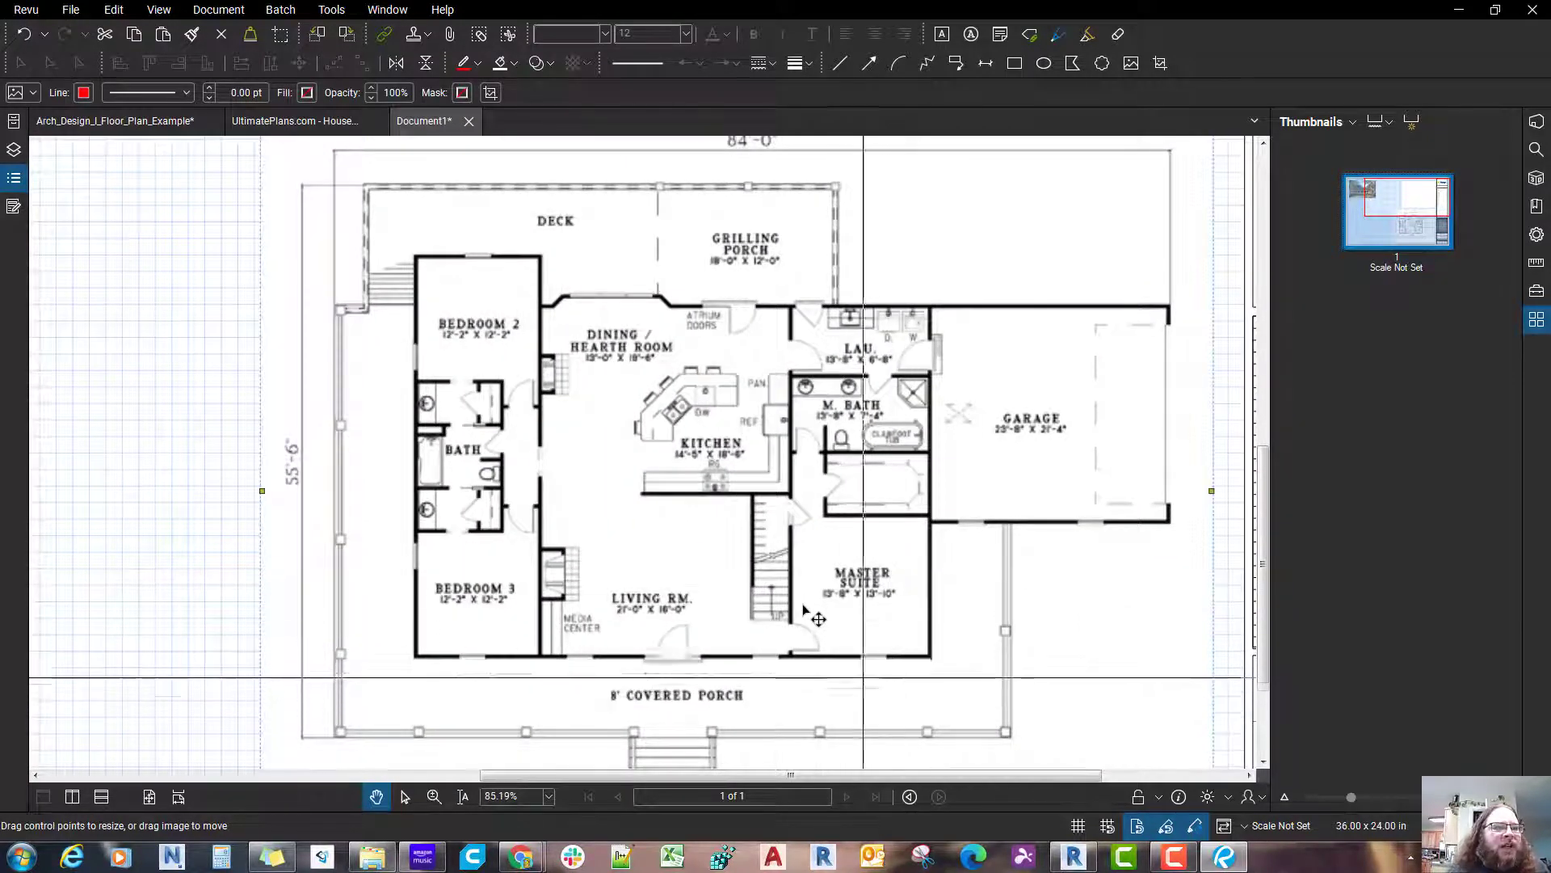
{"action": "left_click_drag", "start_coordinate": [804, 607], "coordinate": [775, 605]}
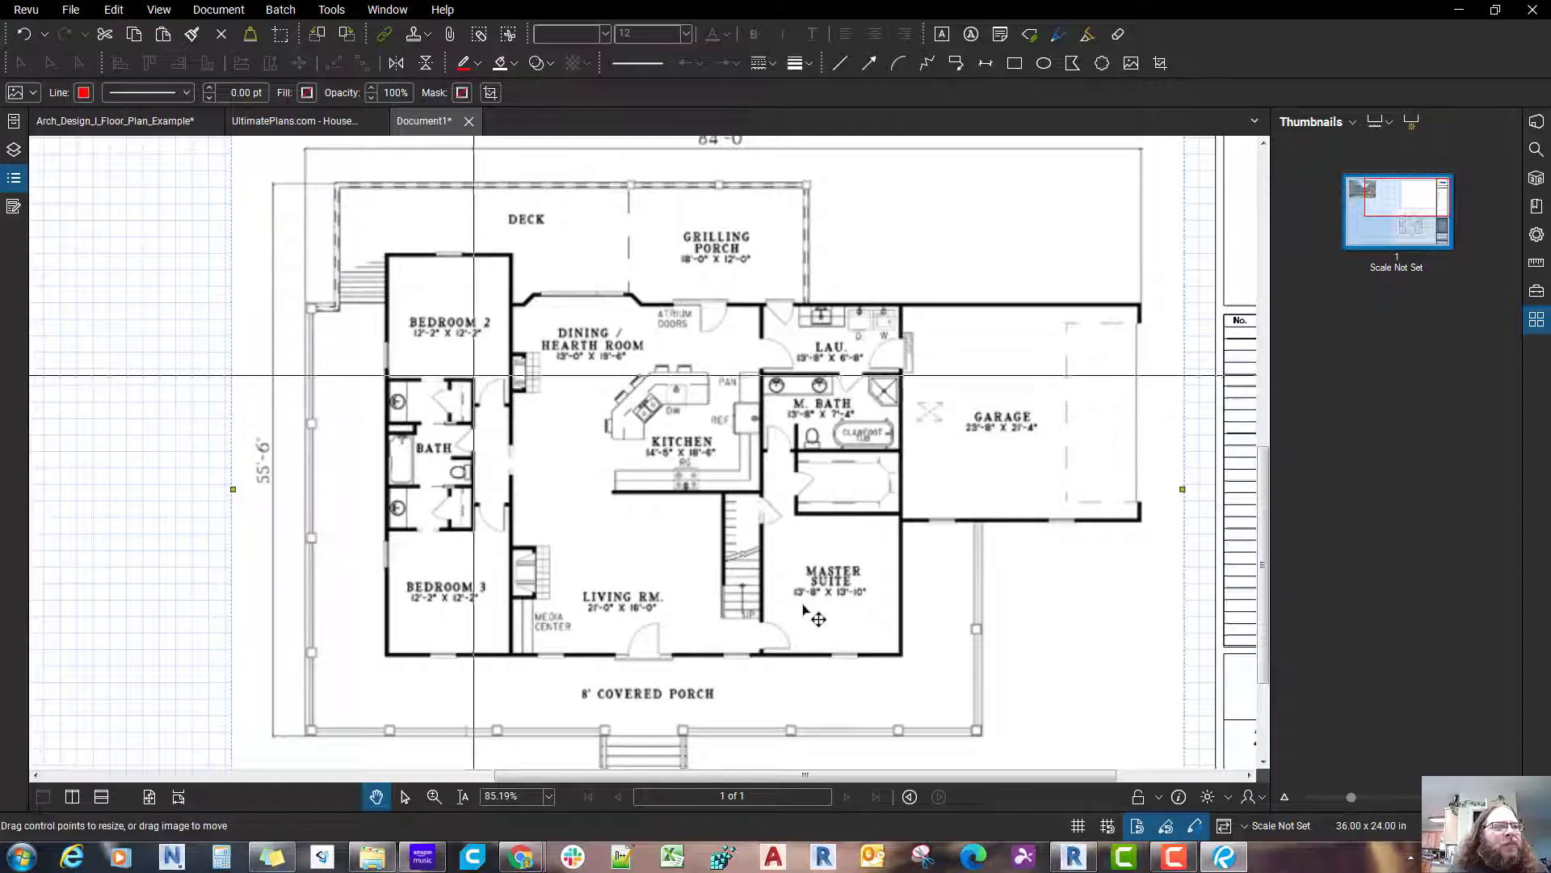
{"action": "left_click_drag", "start_coordinate": [450, 349], "coordinate": [443, 420]}
{"action": "scroll", "coordinate": [443, 420], "scroll_direction": "up", "scroll_amount": 2}
{"action": "scroll", "coordinate": [525, 471], "scroll_direction": "down", "scroll_amount": 3}
{"action": "left_click_drag", "start_coordinate": [678, 686], "coordinate": [599, 618]}
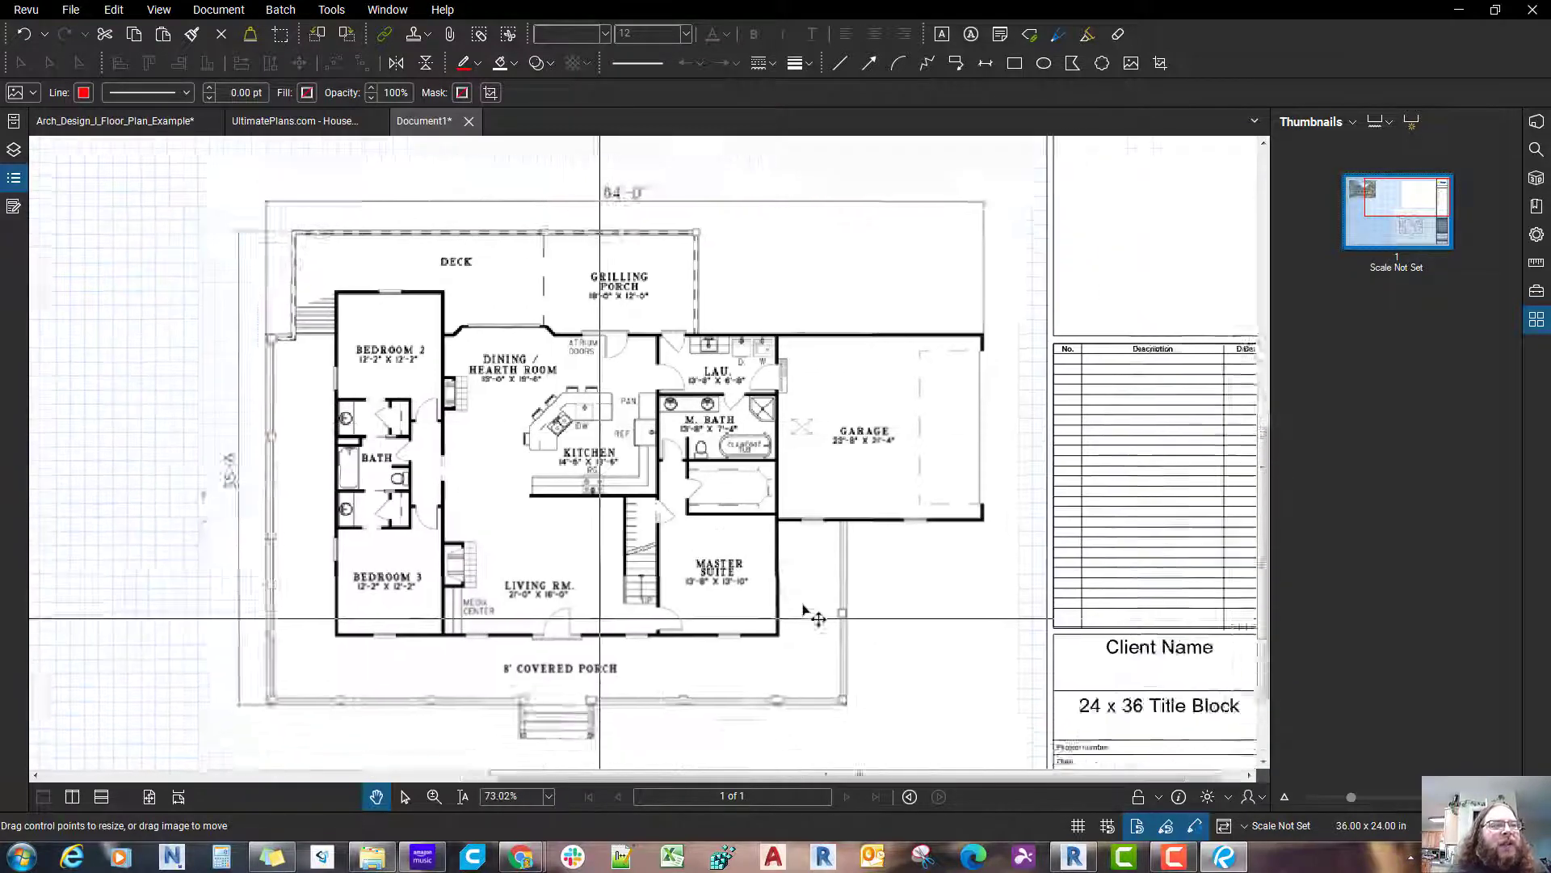
{"action": "scroll", "coordinate": [804, 608], "scroll_direction": "down", "scroll_amount": 1}
{"action": "scroll", "coordinate": [804, 608], "scroll_direction": "down", "scroll_amount": 1}
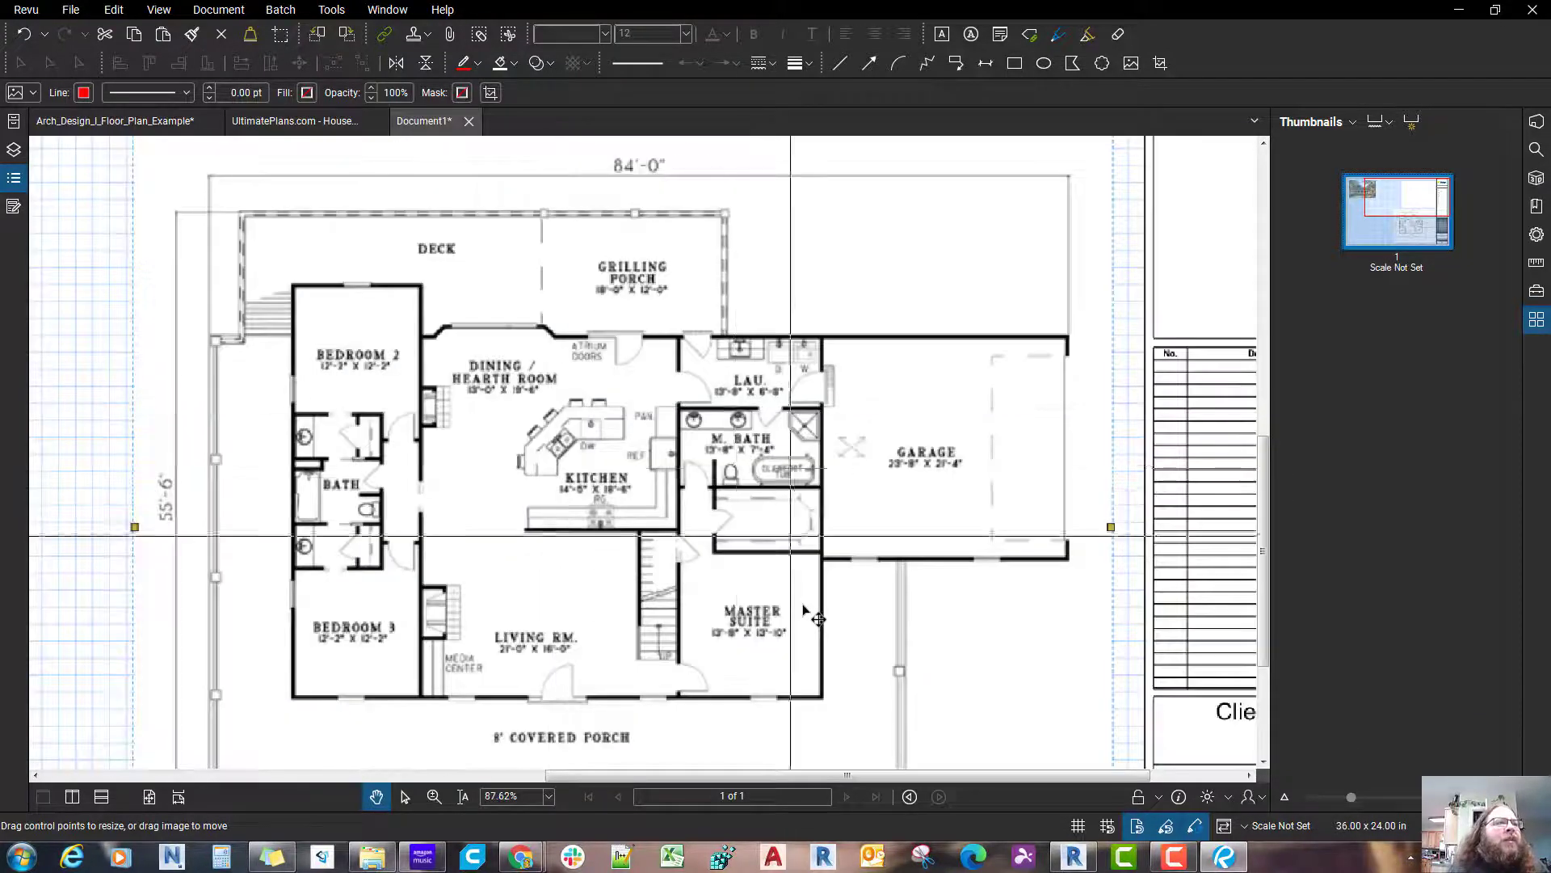
{"action": "mouse_move", "coordinate": [706, 486]}
{"action": "left_mouse_down"}
{"action": "mouse_move", "coordinate": [721, 563]}
{"action": "mouse_move", "coordinate": [788, 570]}
{"action": "left_mouse_up"}
{"action": "scroll", "coordinate": [804, 608], "scroll_direction": "down", "scroll_amount": 2}
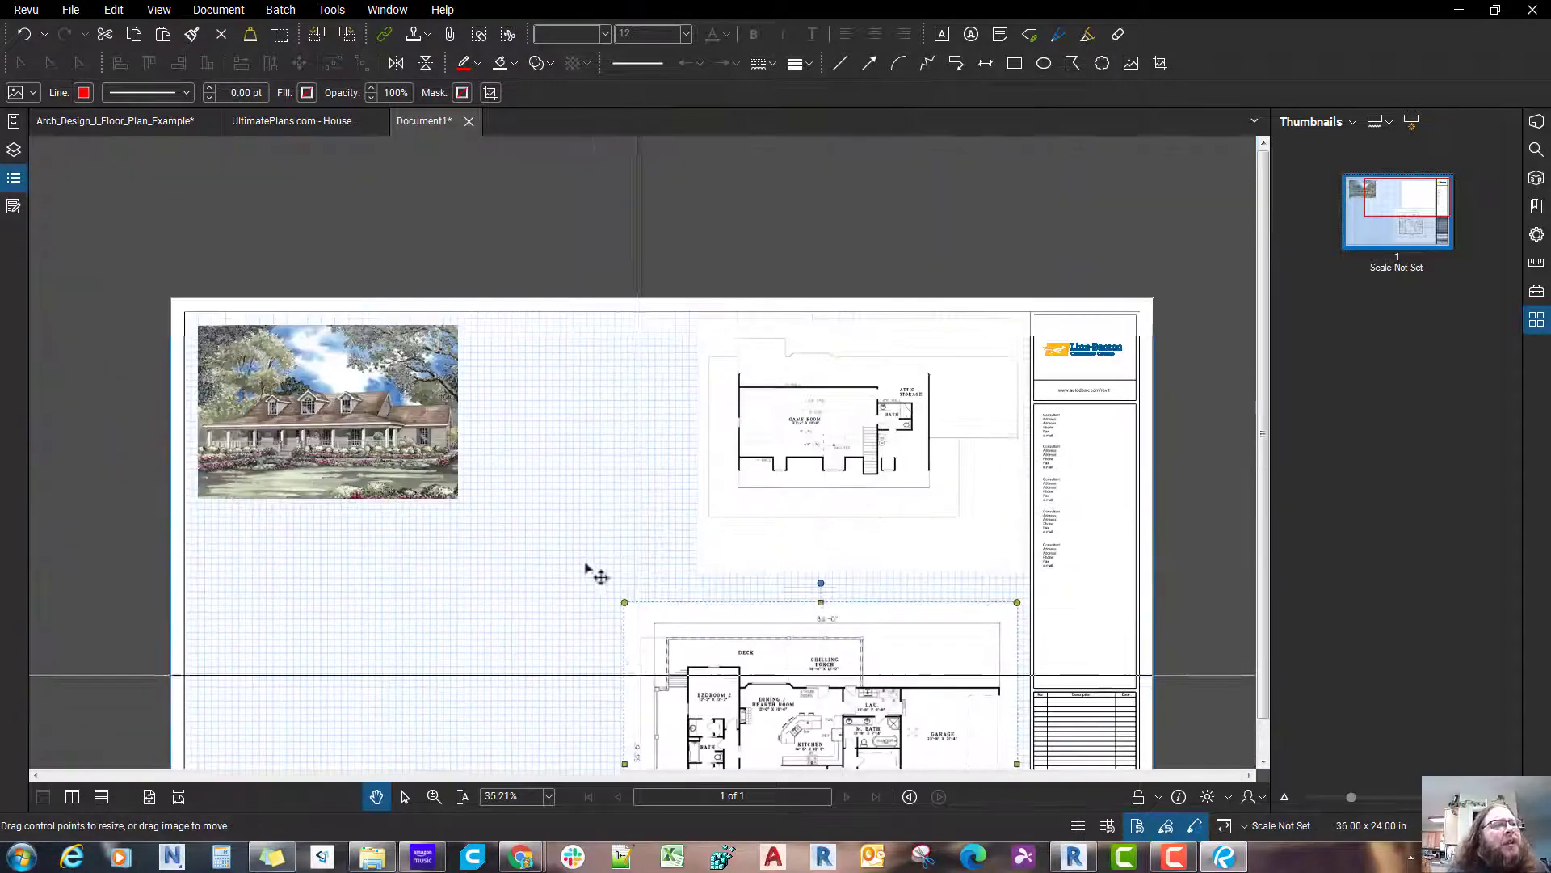
Step: Enlarge the house picture proportionally from its lower-right corner, keeping it in the grid area's upper-left corner
{"action": "left_click", "coordinate": [585, 560]}
{"action": "left_click", "coordinate": [468, 457]}
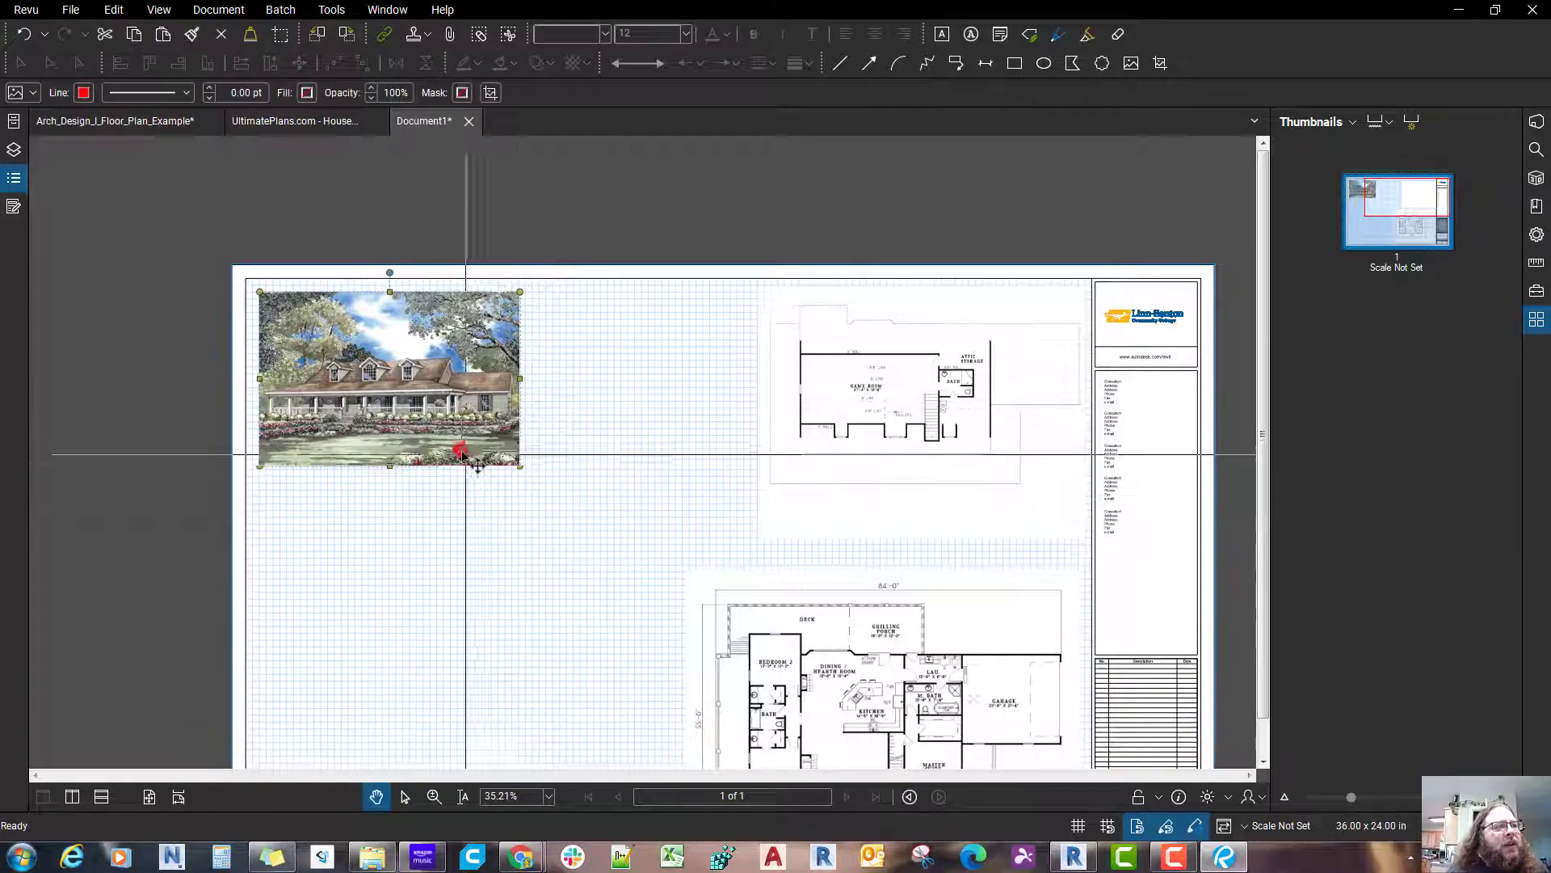
{"action": "left_click_drag", "start_coordinate": [521, 470], "coordinate": [637, 551]}
{"action": "left_click", "coordinate": [567, 530]}
{"action": "scroll", "coordinate": [571, 536], "scroll_direction": "down", "scroll_amount": 2}
{"action": "scroll", "coordinate": [566, 530], "scroll_direction": "up", "scroll_amount": 2}
{"action": "mouse_move", "coordinate": [865, 604]}
{"action": "left_mouse_down"}
{"action": "mouse_move", "coordinate": [884, 593]}
{"action": "mouse_move", "coordinate": [883, 607]}
{"action": "left_mouse_up"}
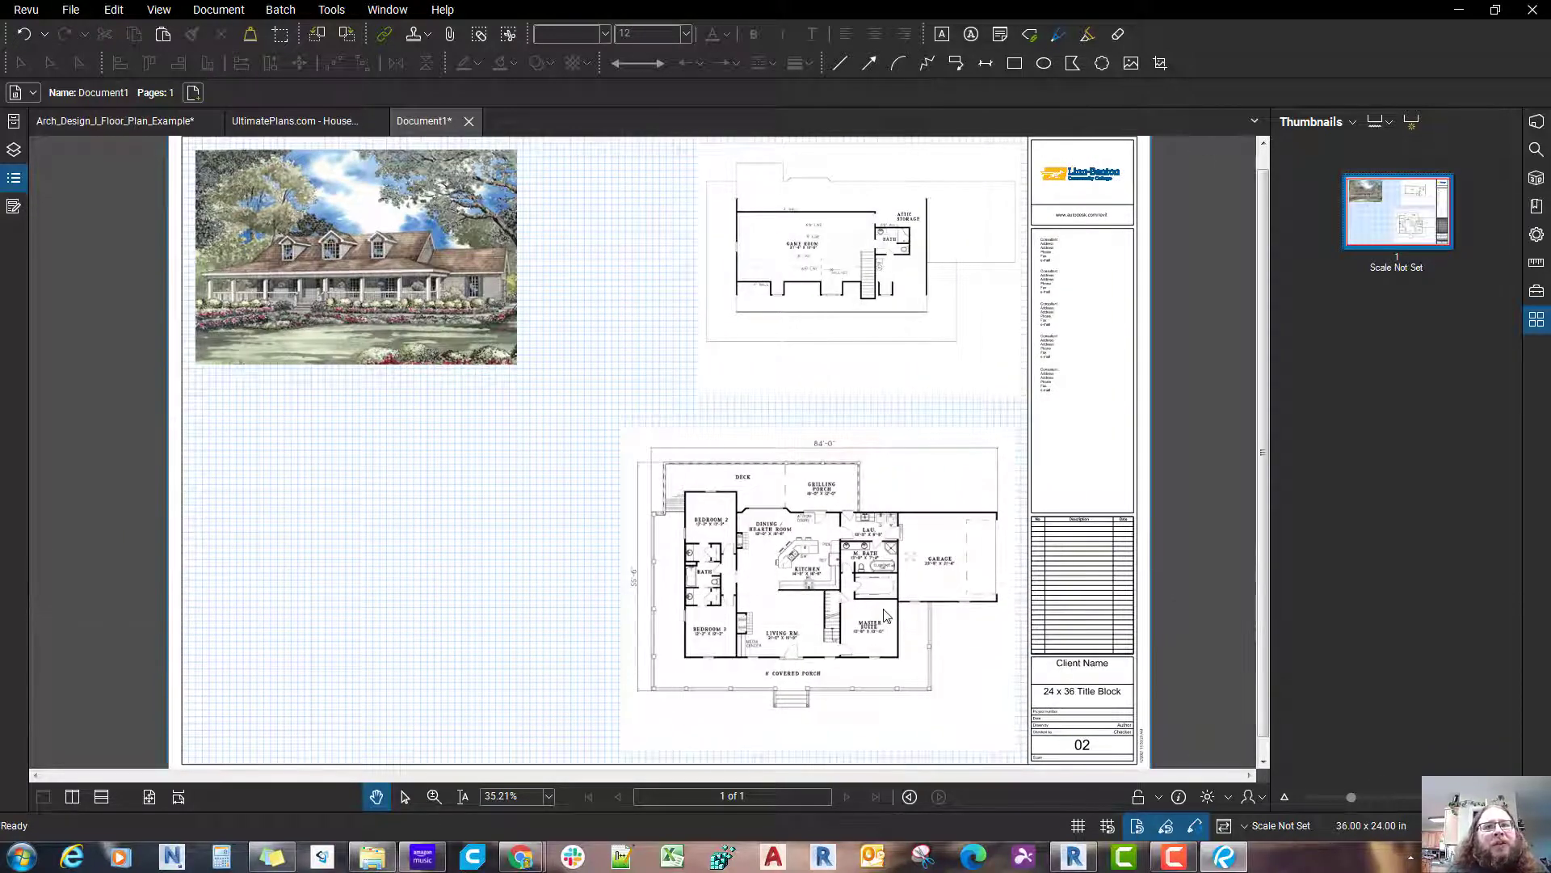
Step: Bring up the measurement settings and set the page scale to the 1/8" = 1'-0" preset
{"action": "left_click", "coordinate": [1537, 263]}
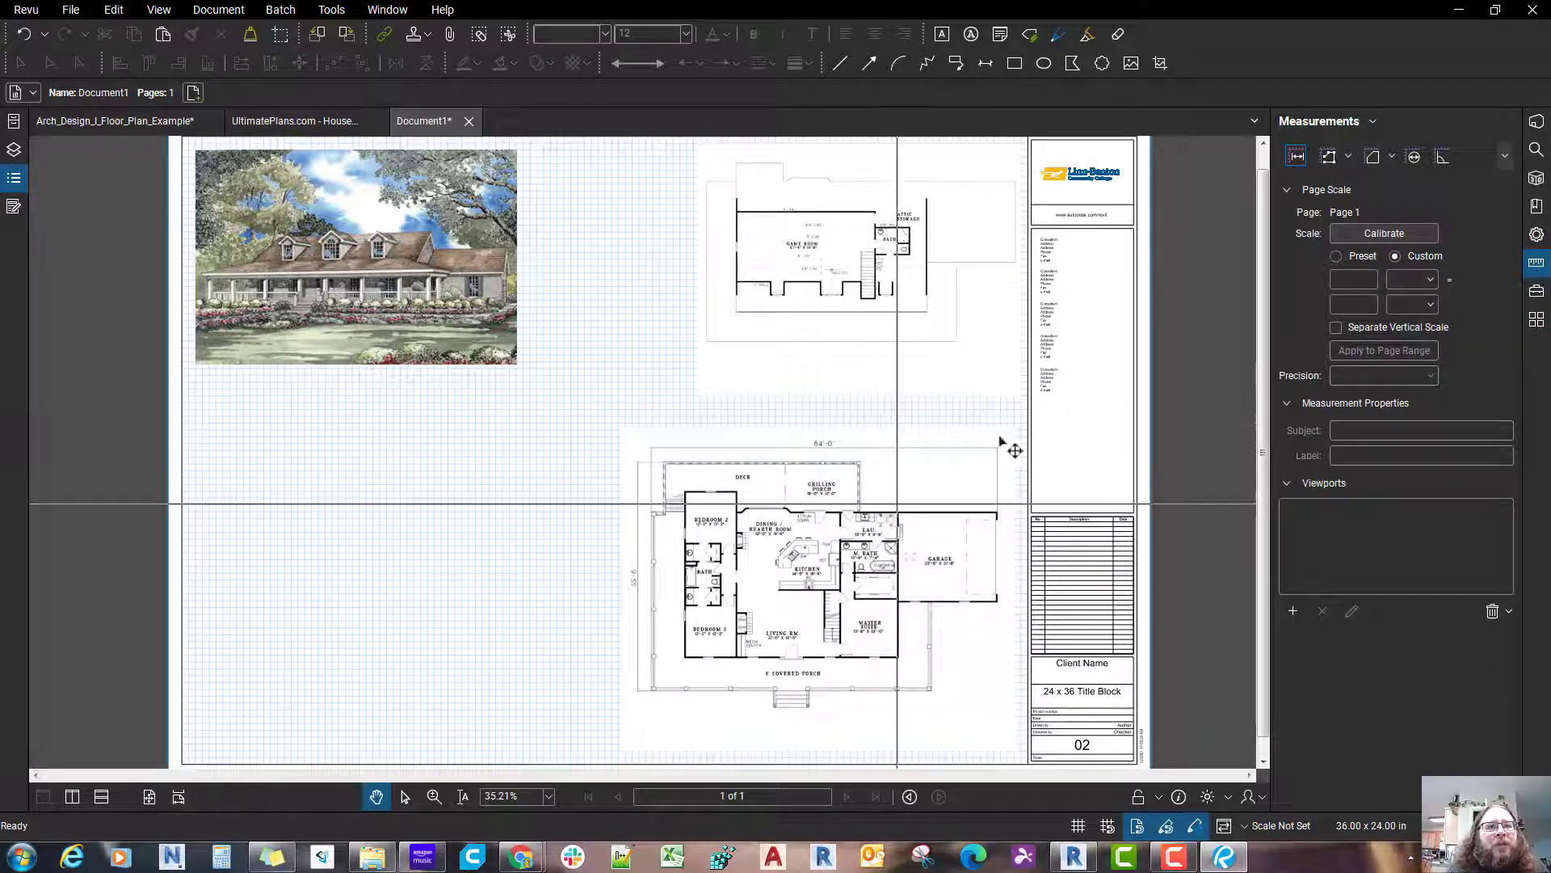
{"action": "scroll", "coordinate": [1000, 441], "scroll_direction": "up", "scroll_amount": 4}
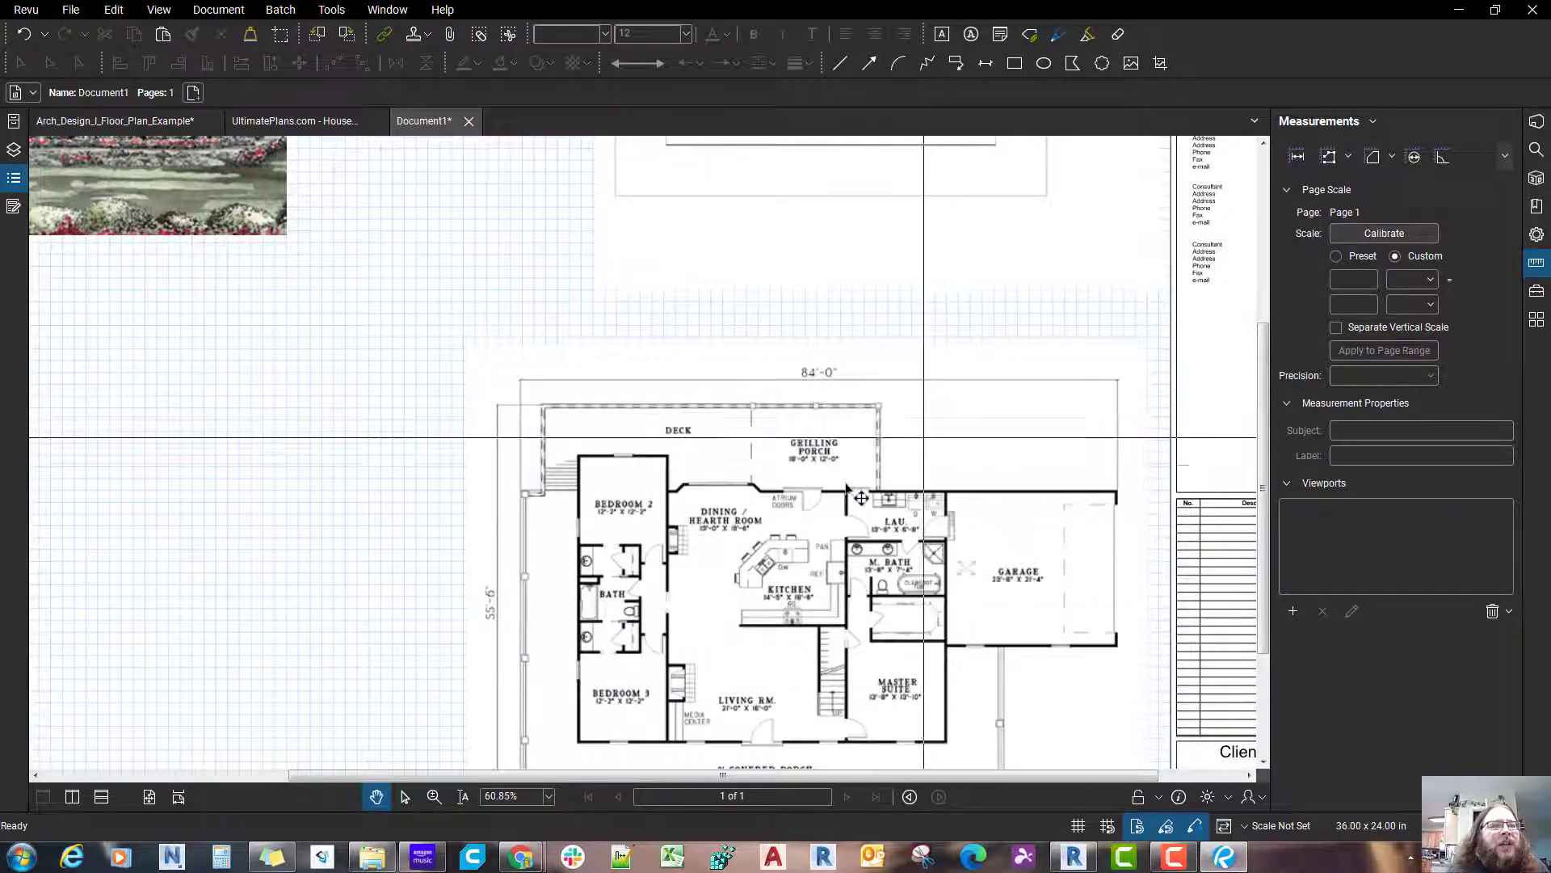
{"action": "scroll", "coordinate": [861, 498], "scroll_direction": "down", "scroll_amount": 3}
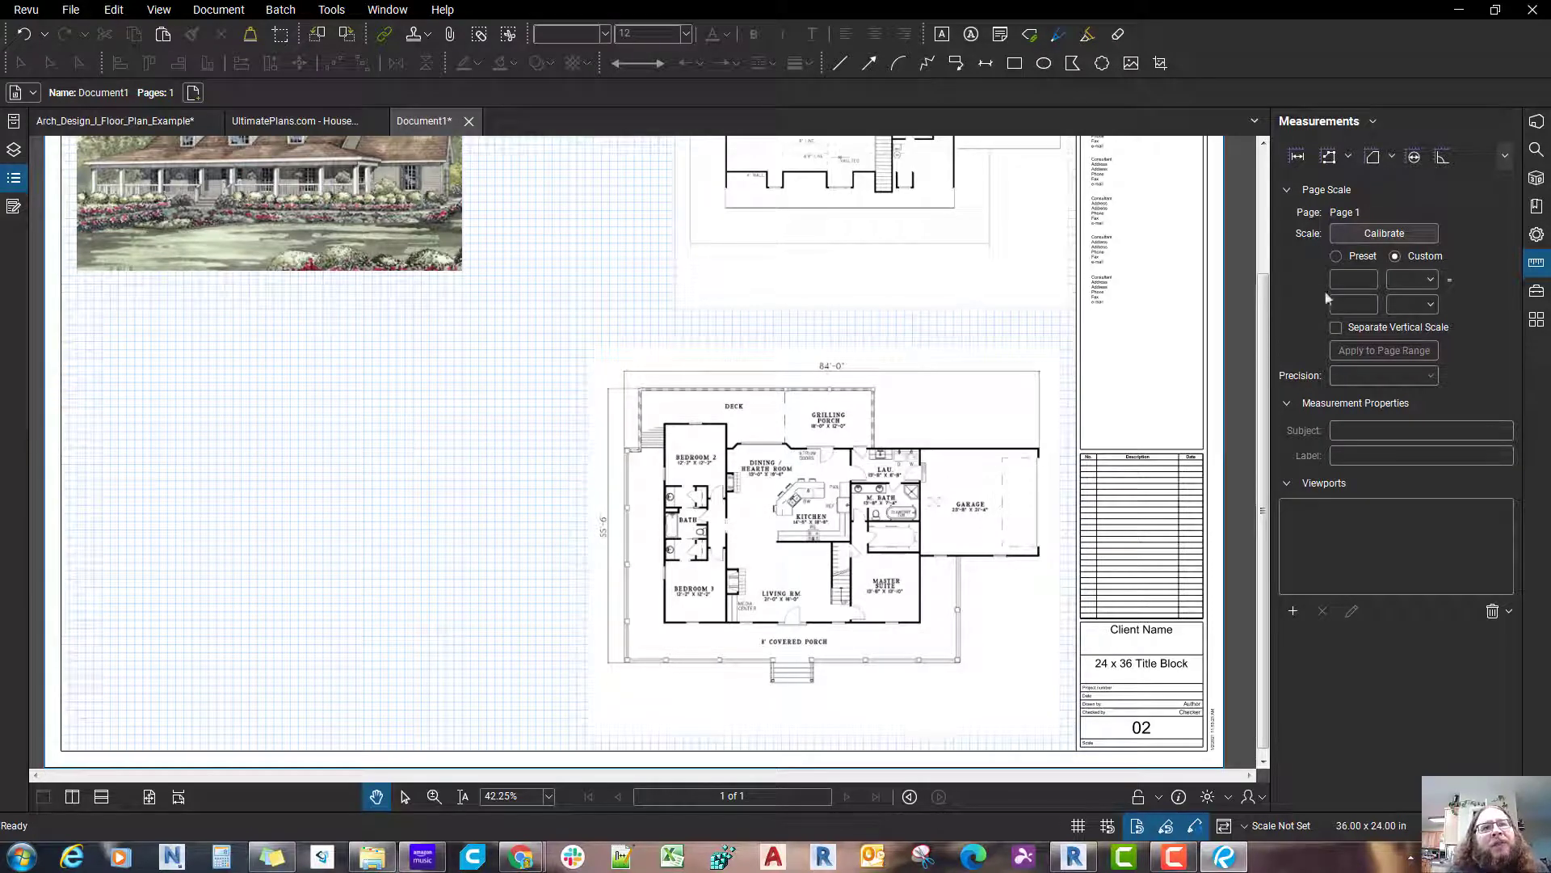
{"action": "left_click", "coordinate": [1358, 260]}
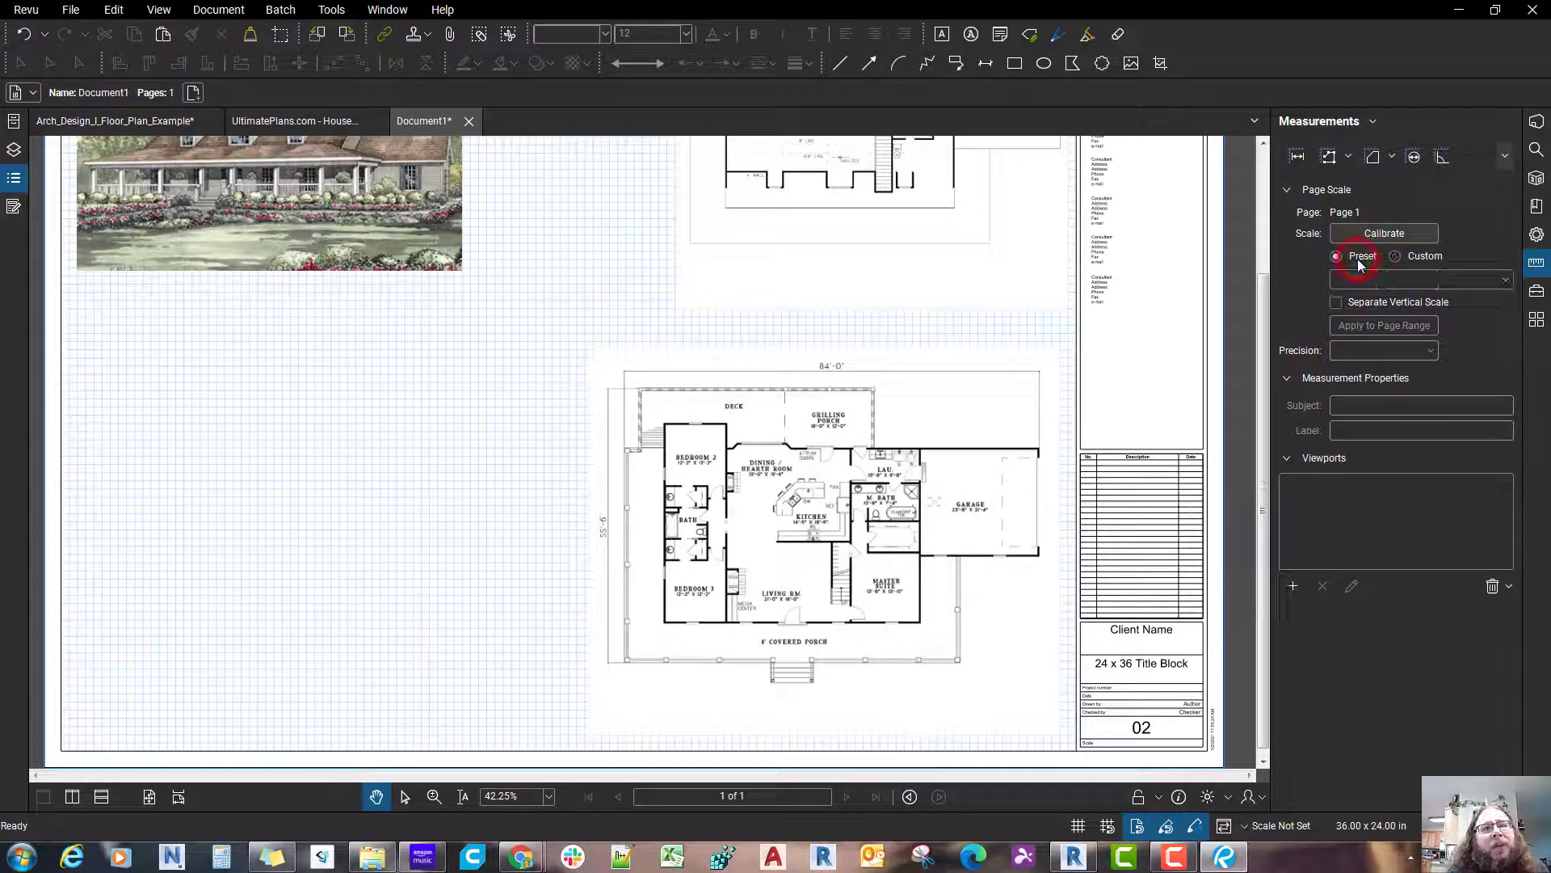
{"action": "left_click", "coordinate": [1368, 279]}
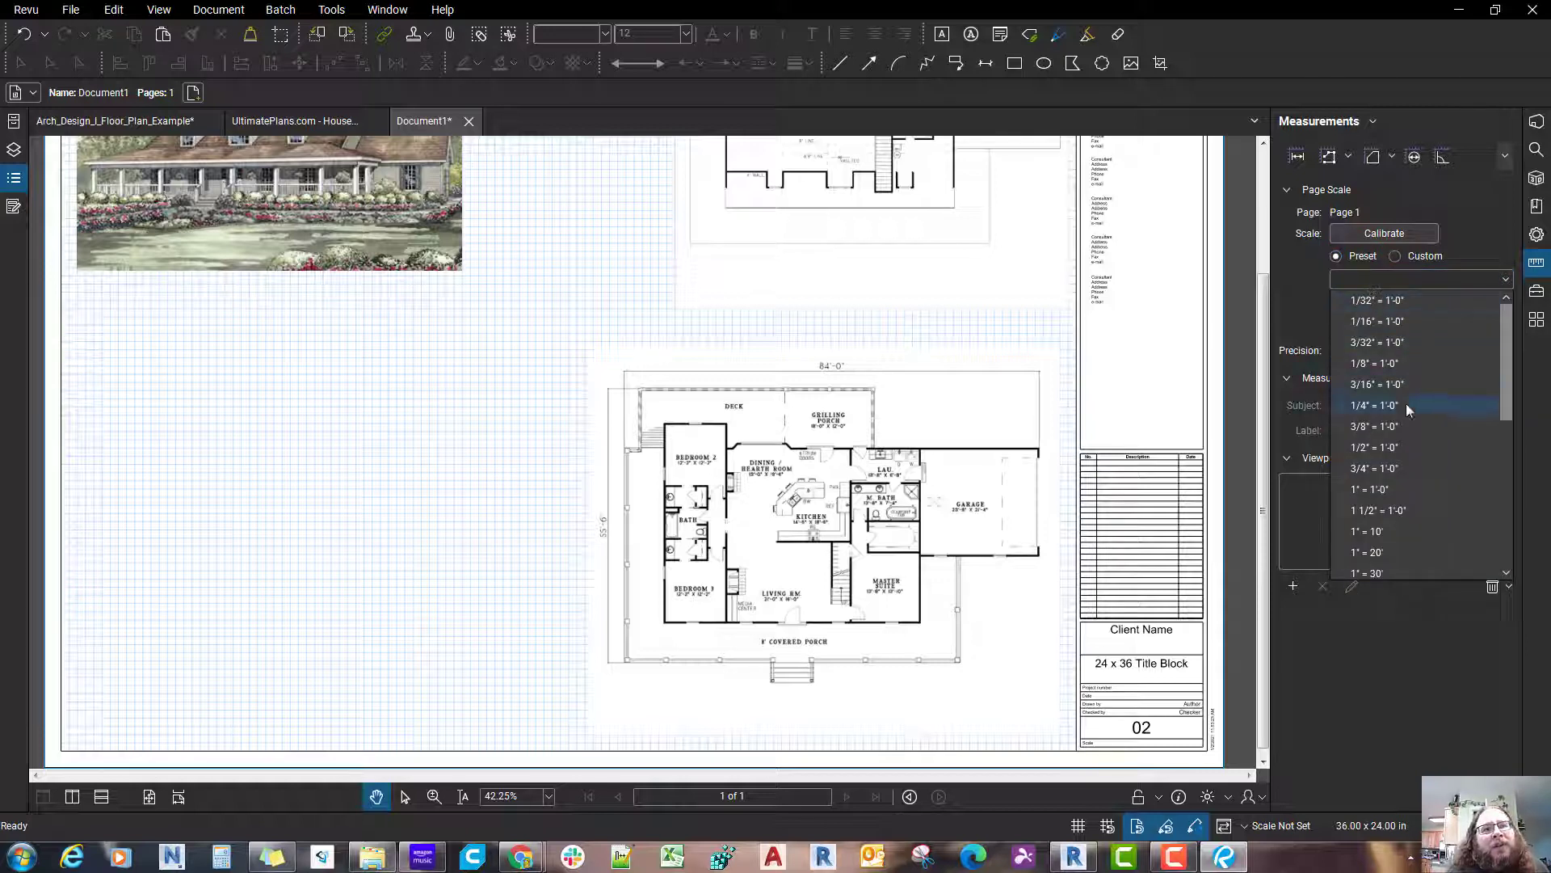
{"action": "left_click", "coordinate": [1388, 364]}
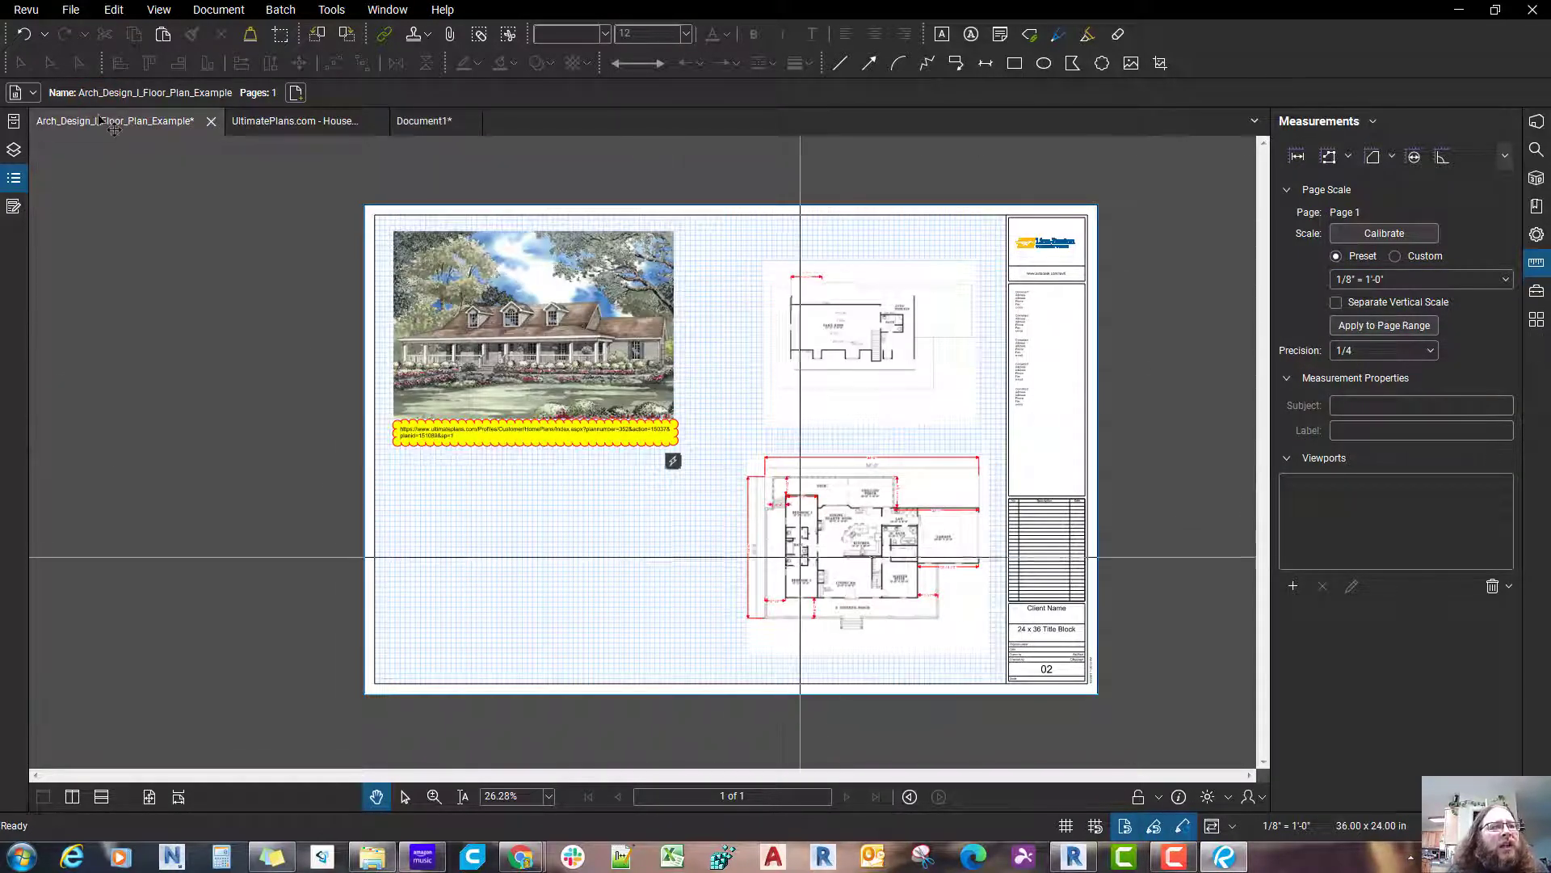
Step: Examine the dimensioned main level plan and the page scale options in the Arch_Design_I_Floor_Plan_Example drawing
{"action": "scroll", "coordinate": [876, 571], "scroll_direction": "up", "scroll_amount": 1}
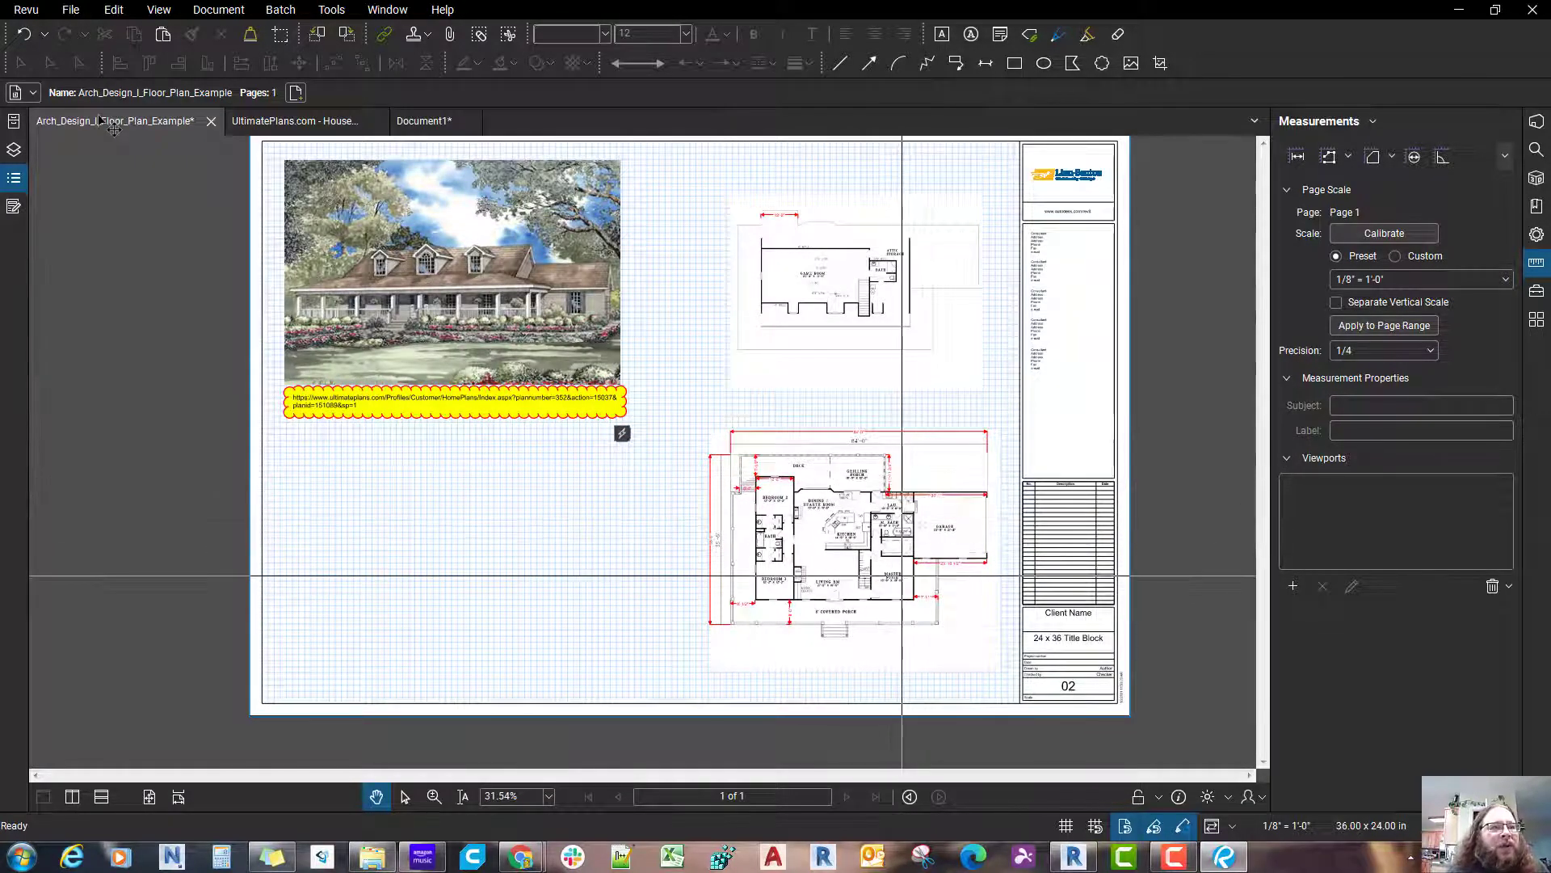
{"action": "scroll", "coordinate": [837, 563], "scroll_direction": "up", "scroll_amount": 2}
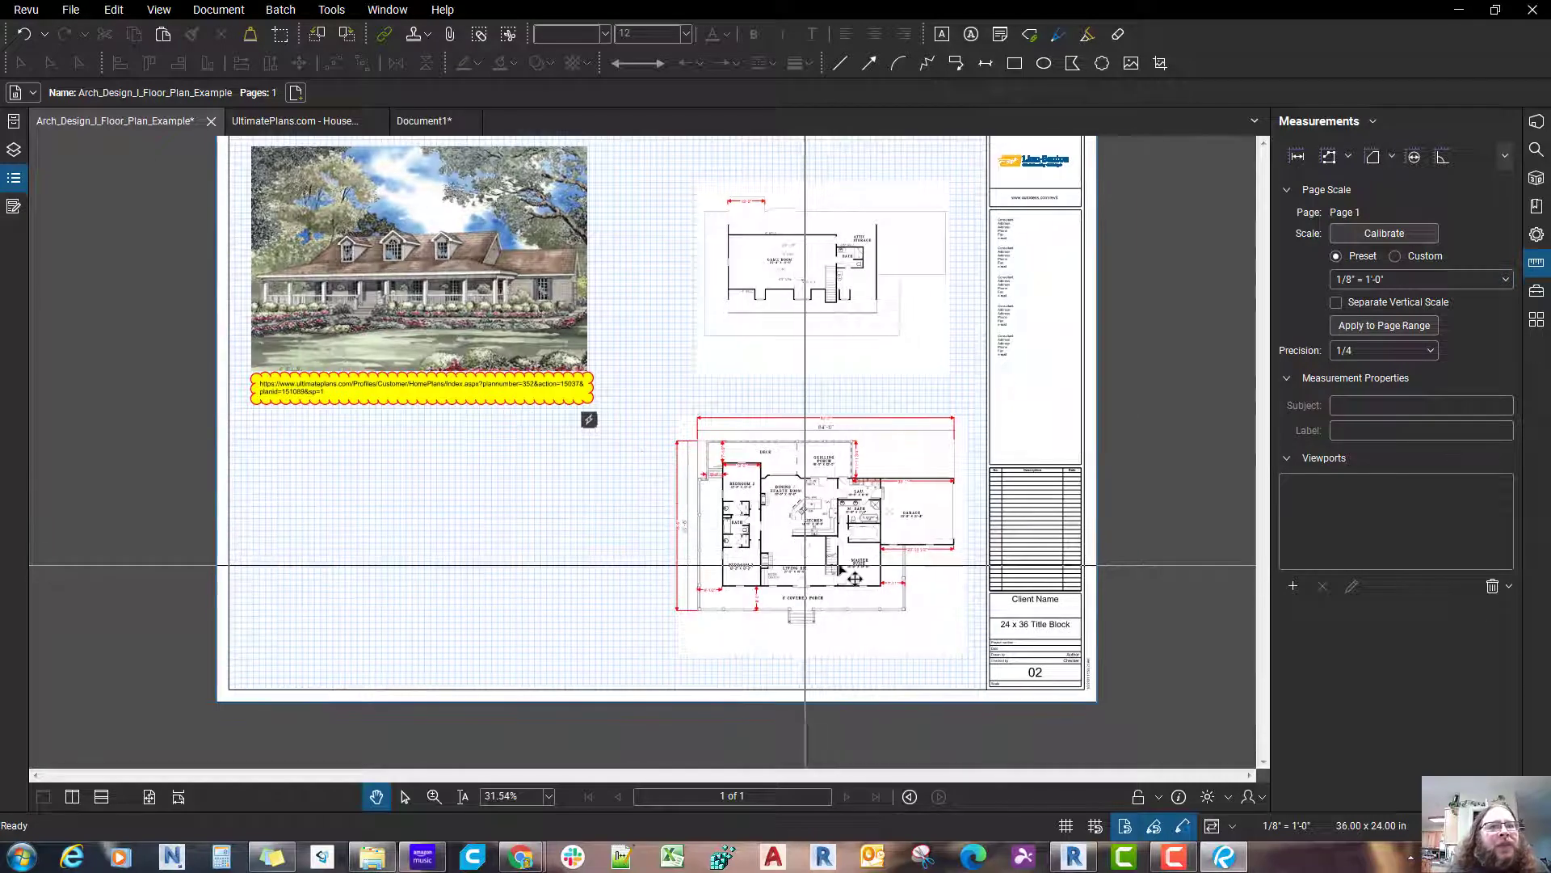
{"action": "scroll", "coordinate": [837, 564], "scroll_direction": "down", "scroll_amount": 3}
{"action": "scroll", "coordinate": [789, 450], "scroll_direction": "up", "scroll_amount": 2}
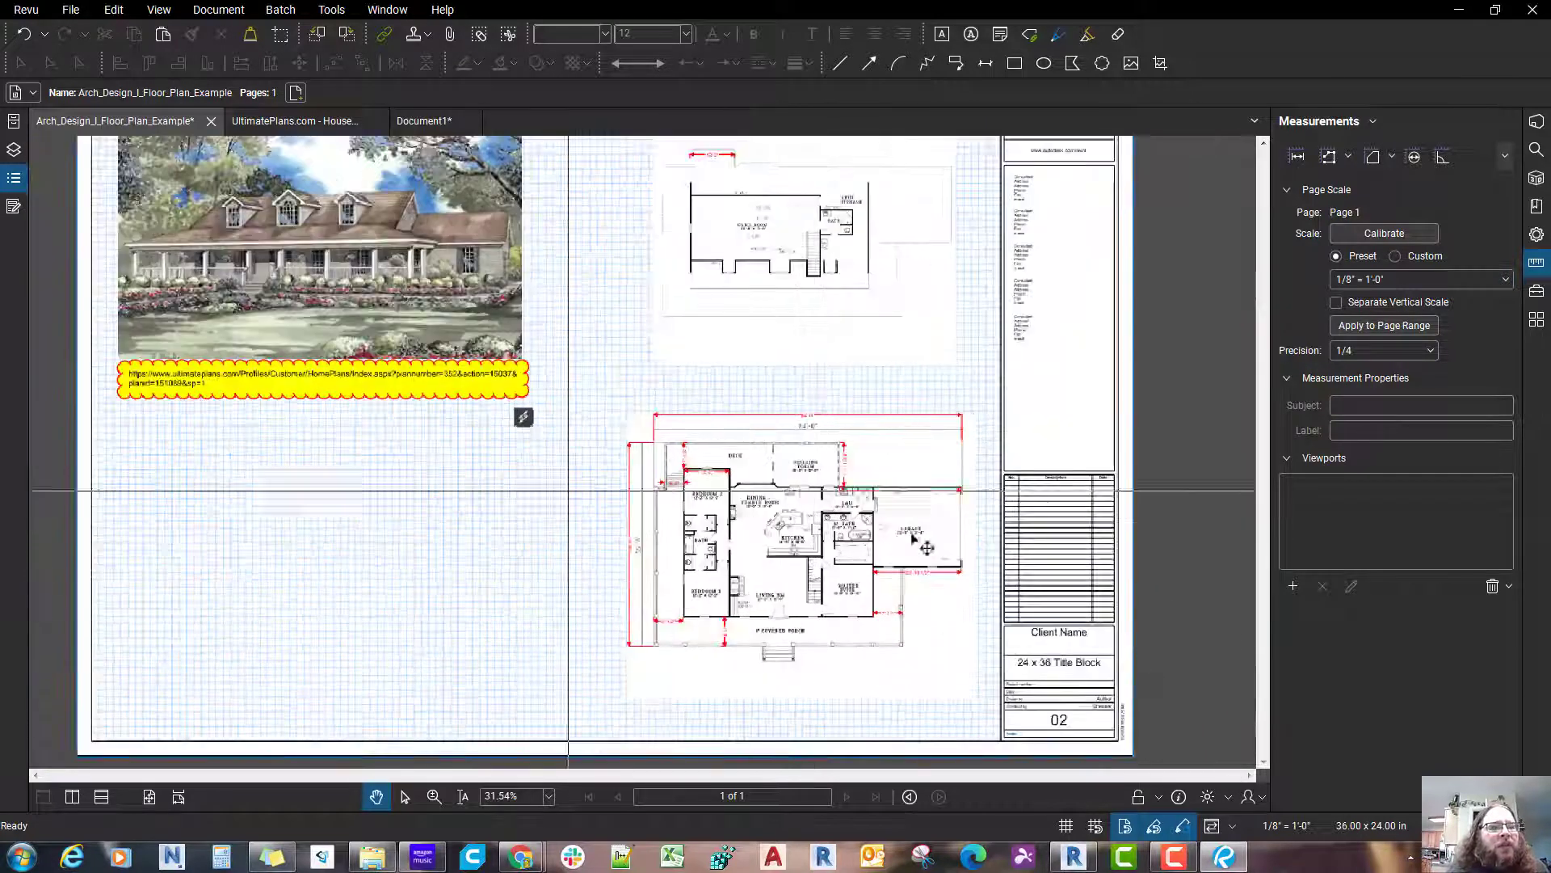
{"action": "left_click", "coordinate": [1505, 282]}
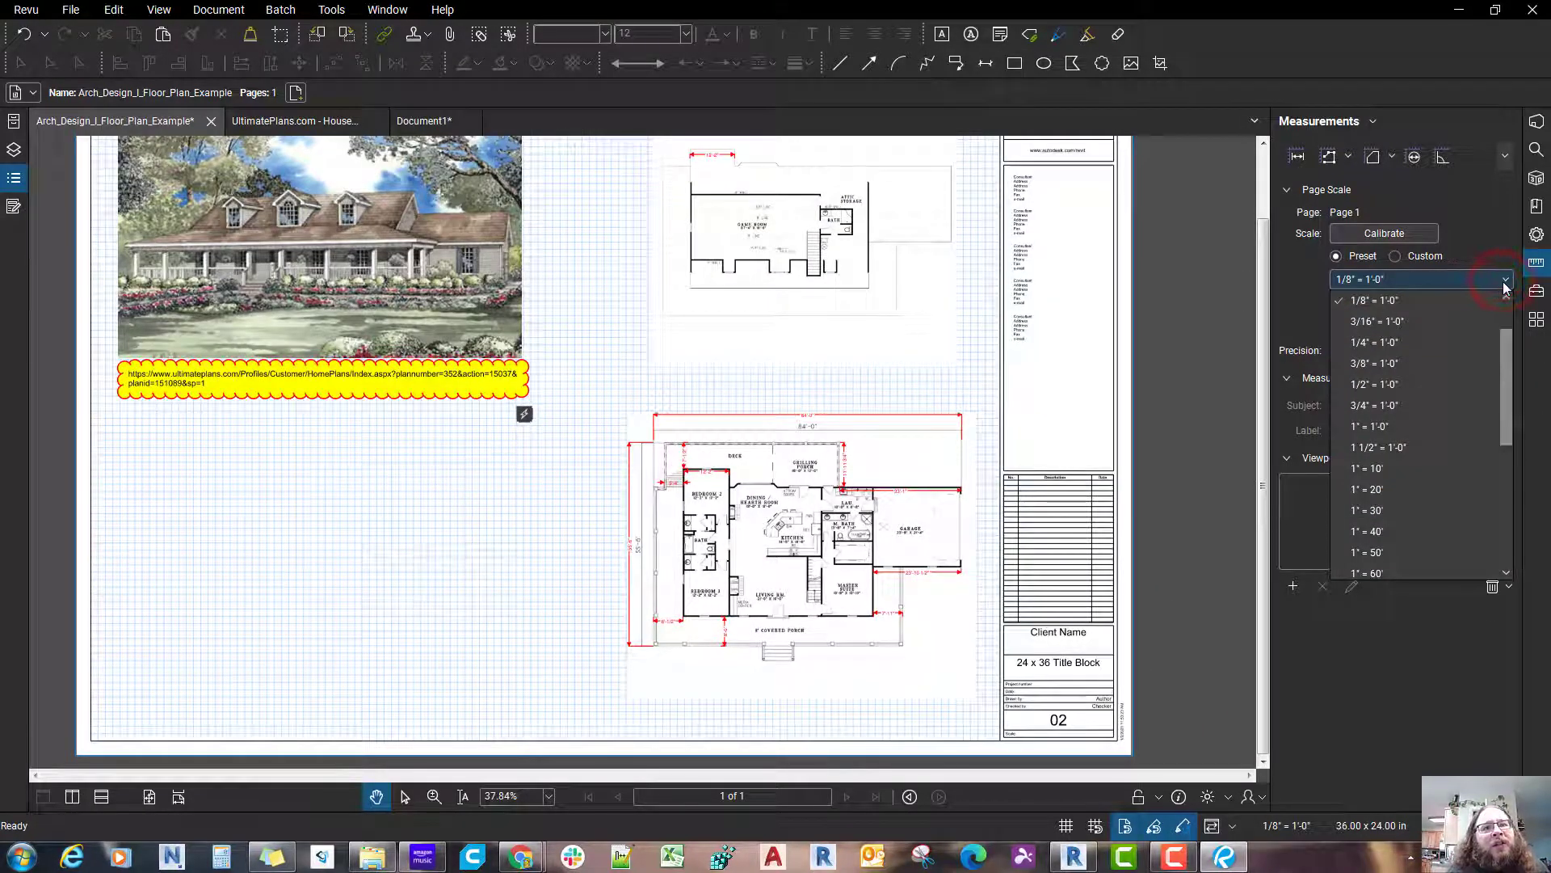
{"action": "left_click", "coordinate": [1505, 282]}
{"action": "scroll", "coordinate": [836, 563], "scroll_direction": "up", "scroll_amount": 2}
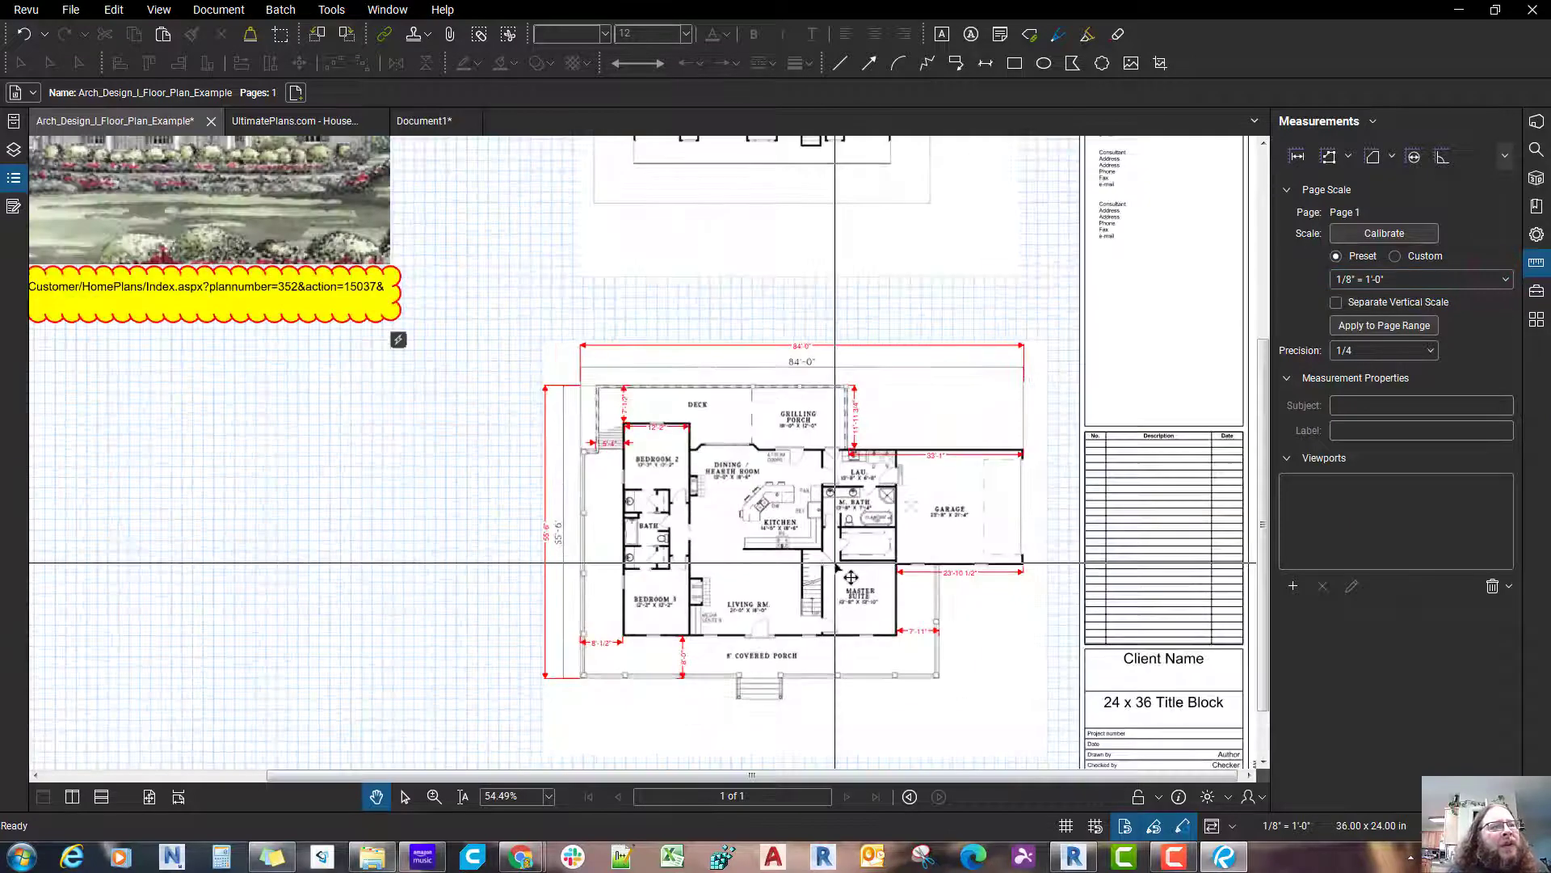
{"action": "scroll", "coordinate": [953, 526], "scroll_direction": "up", "scroll_amount": 4}
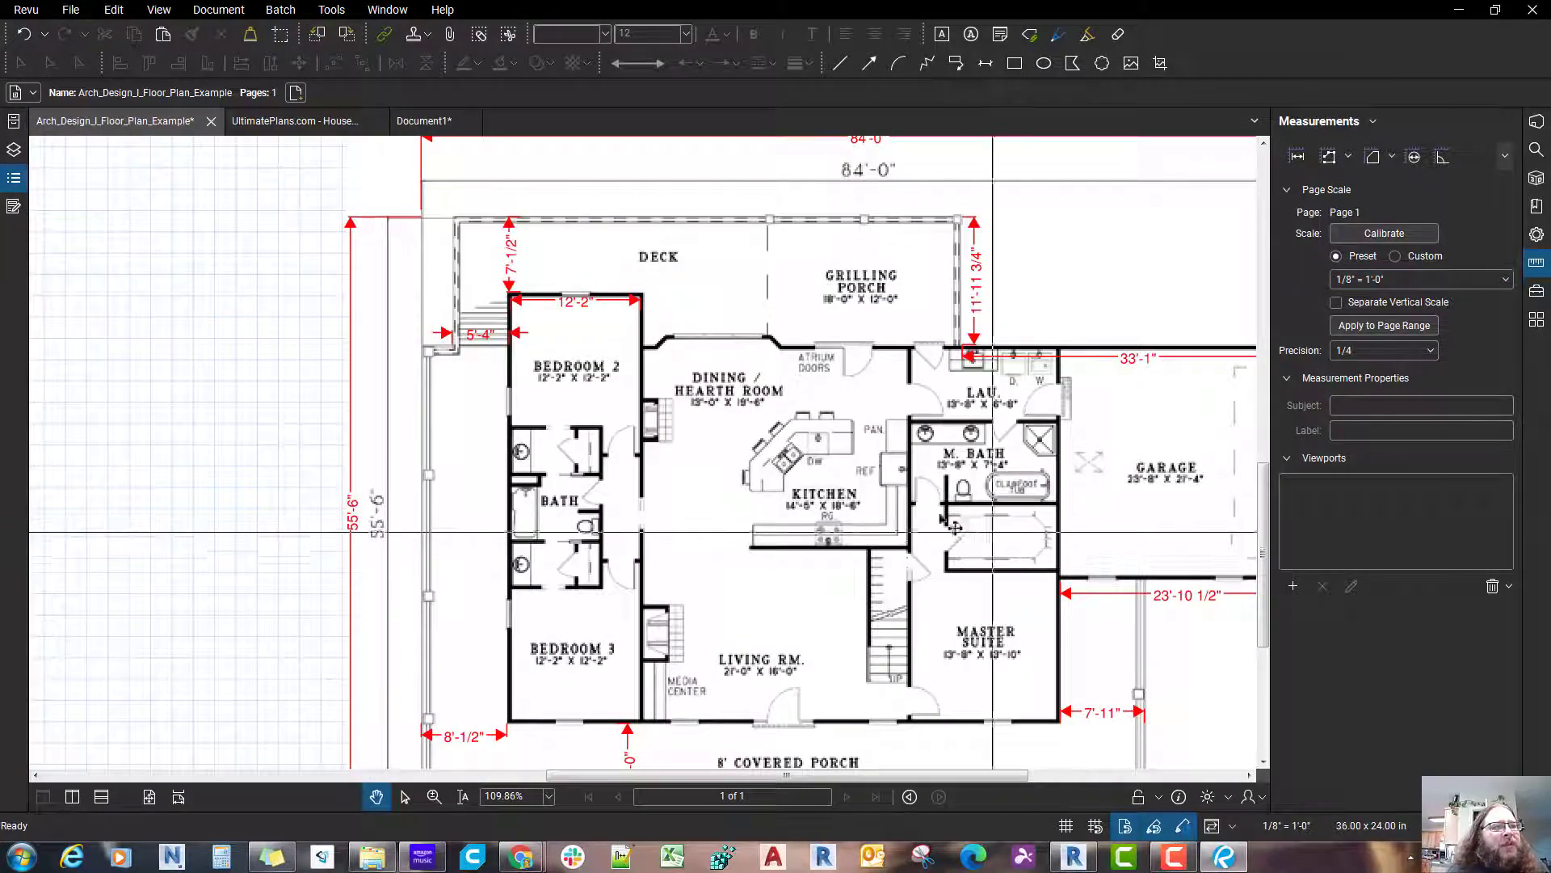
{"action": "scroll", "coordinate": [953, 526], "scroll_direction": "down", "scroll_amount": 5}
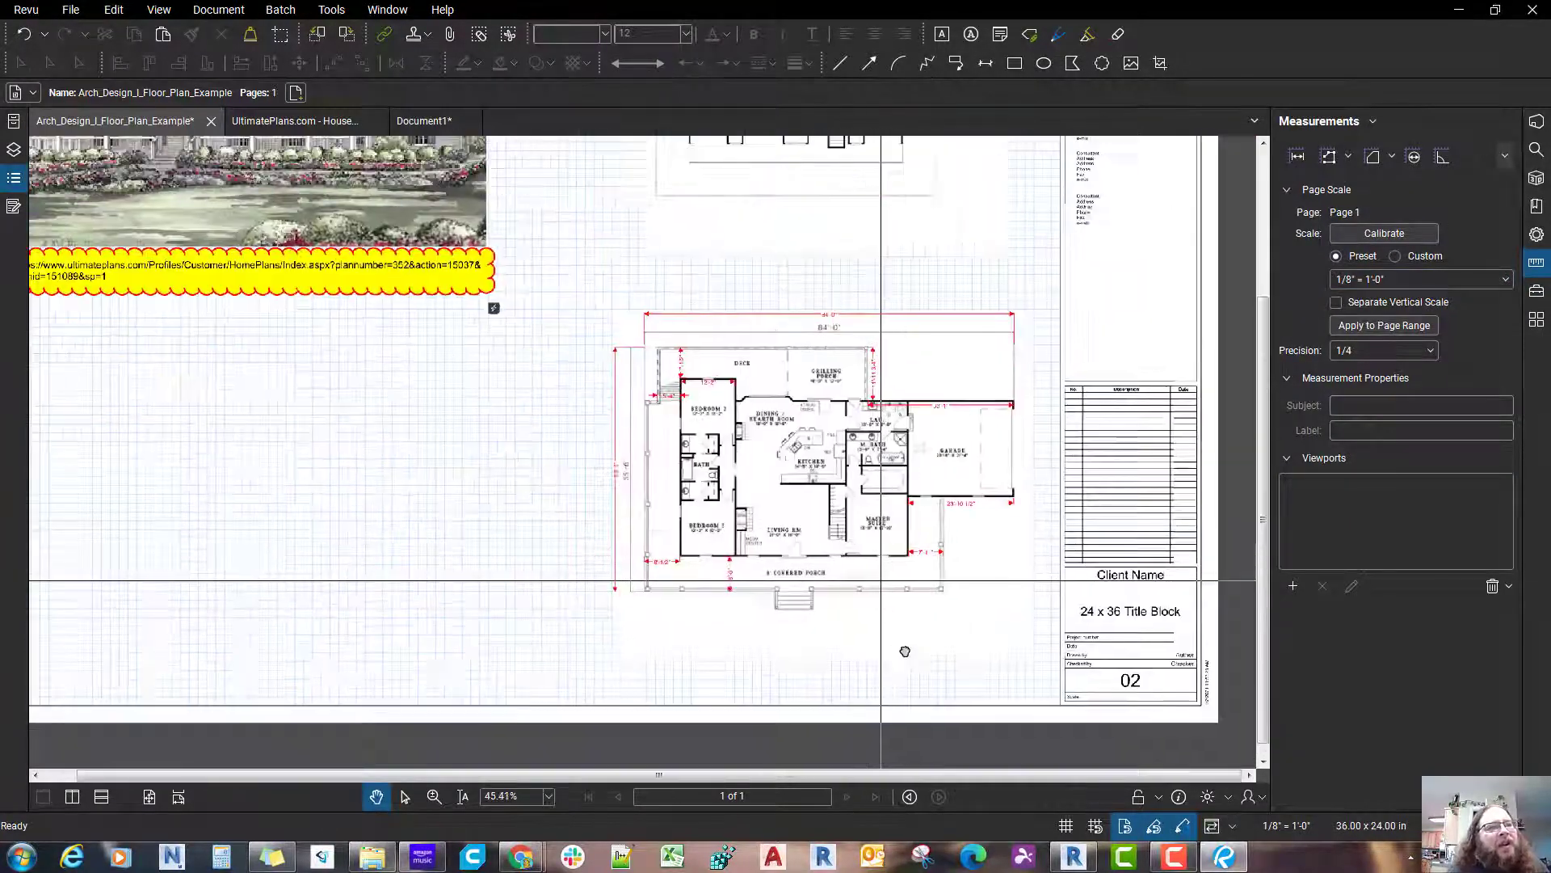
Step: Return to the Document1 sheet and set the page scale's measurement precision to 1/16
{"action": "left_click", "coordinate": [424, 120]}
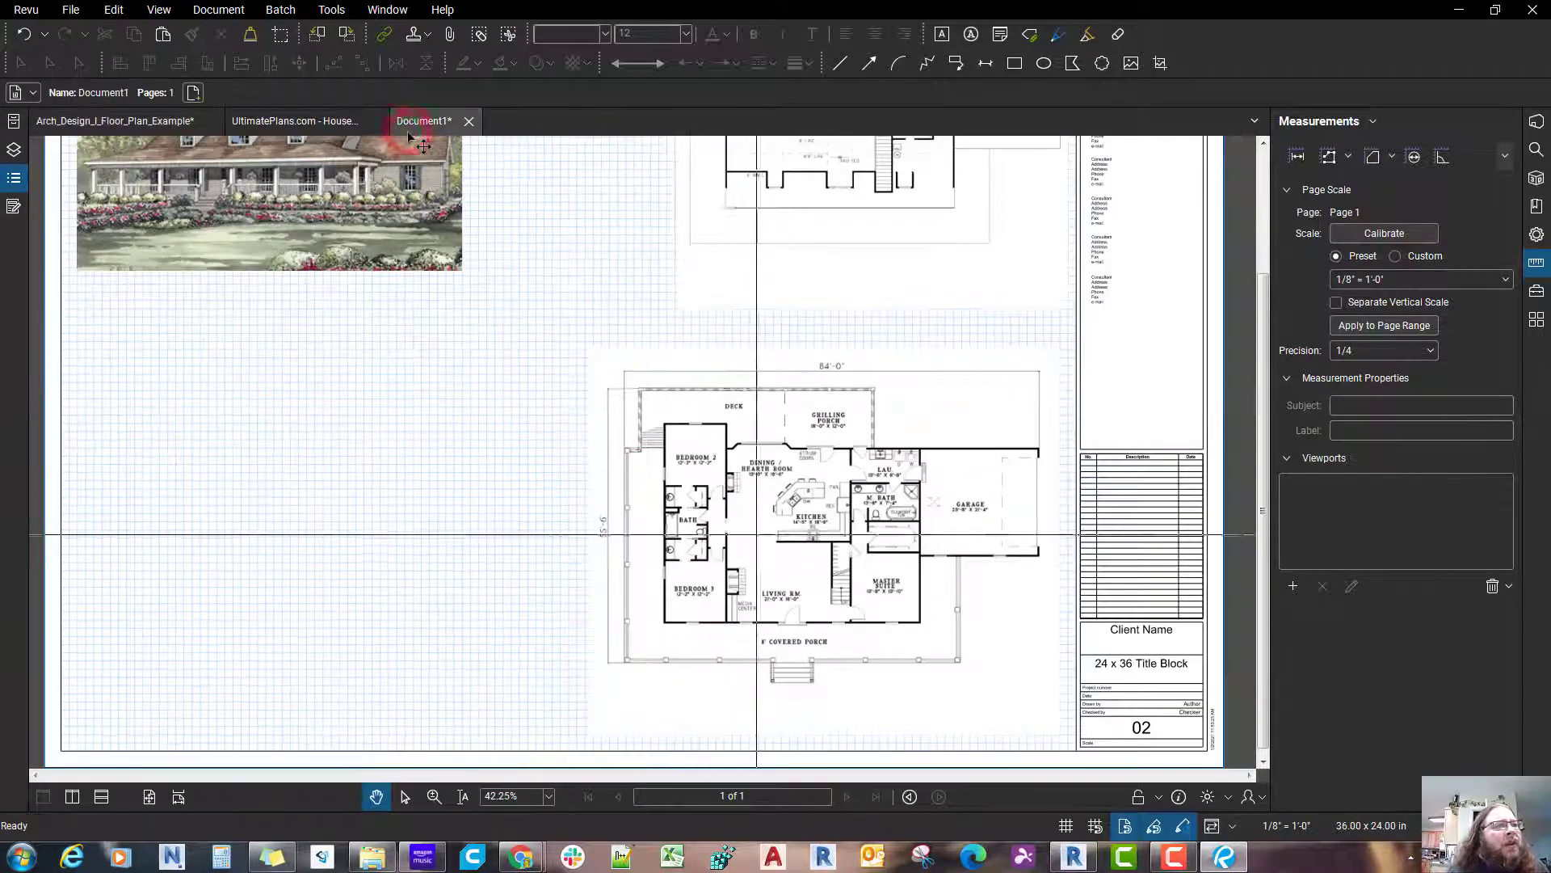
{"action": "scroll", "coordinate": [949, 538], "scroll_direction": "up", "scroll_amount": 2}
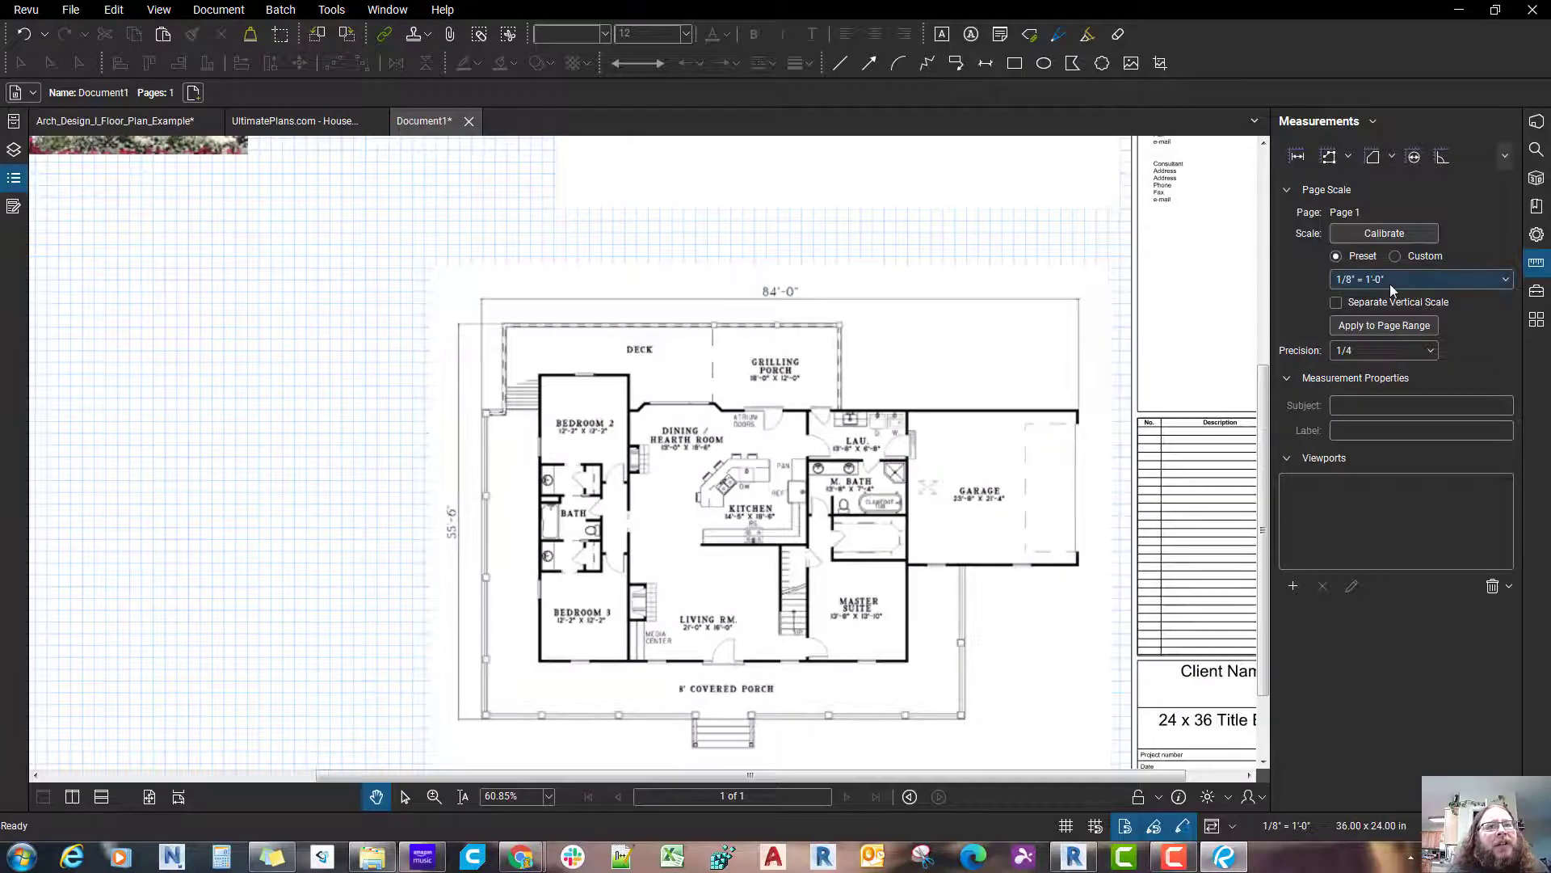
{"action": "left_click", "coordinate": [1370, 350]}
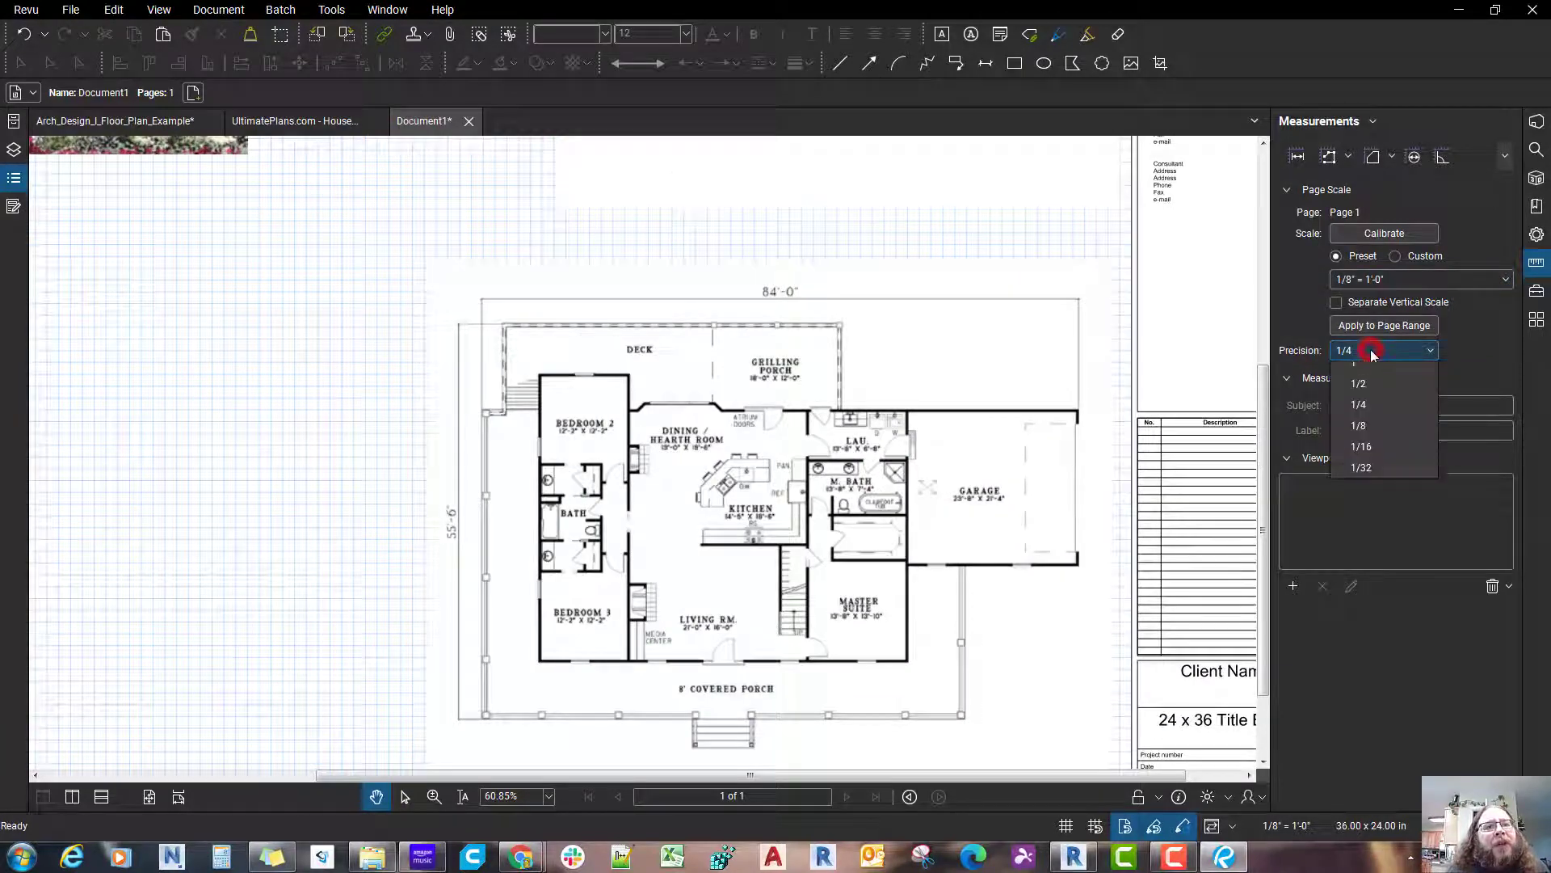
{"action": "left_click", "coordinate": [1384, 477]}
{"action": "left_click", "coordinate": [1424, 356]}
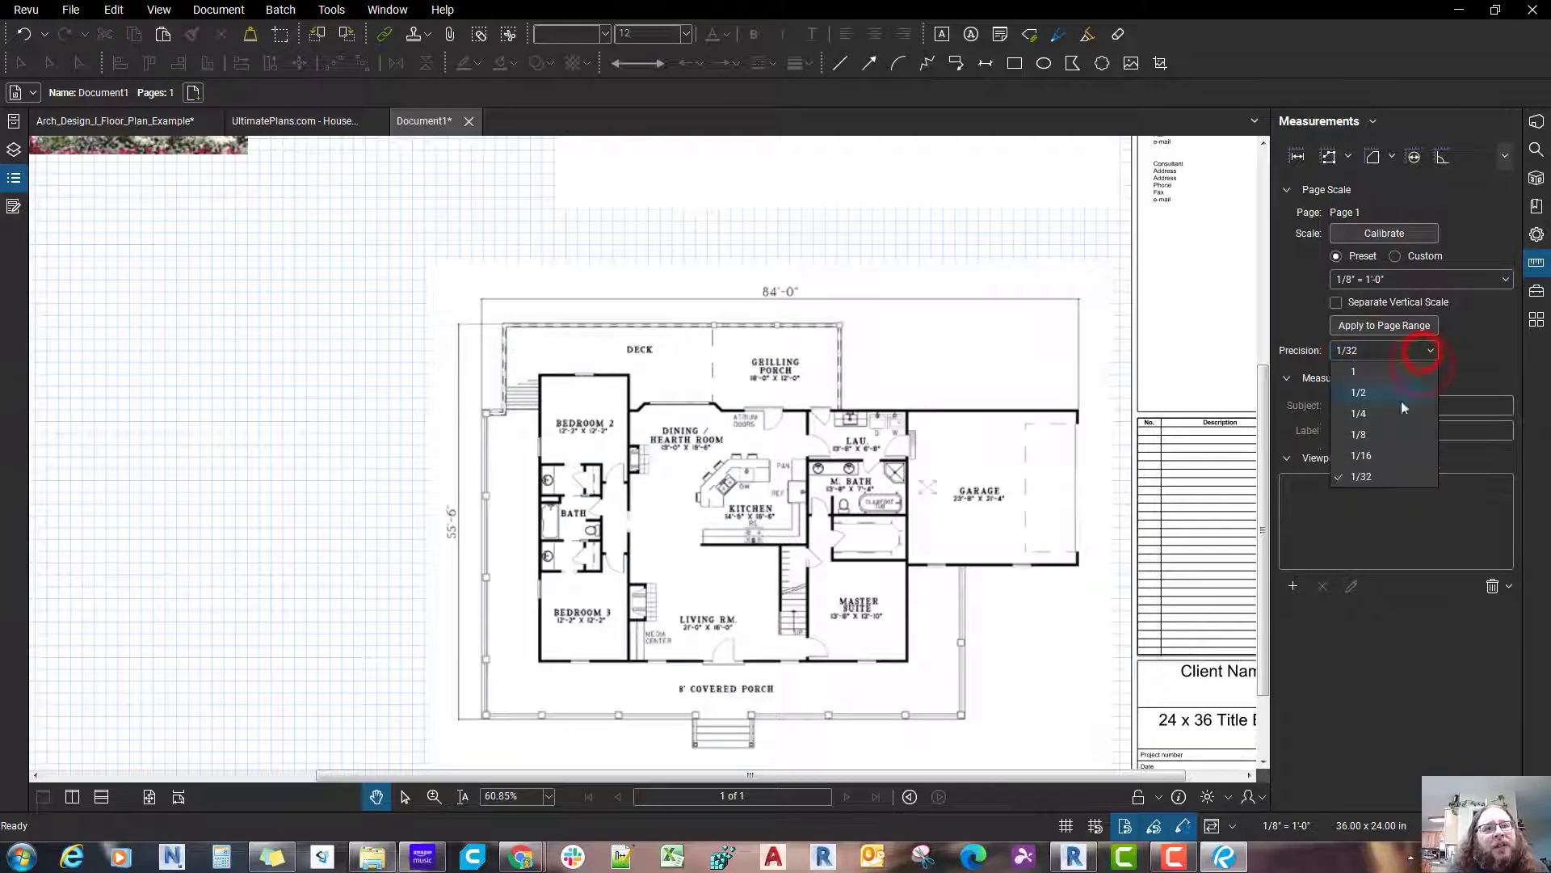
{"action": "left_click", "coordinate": [1380, 456]}
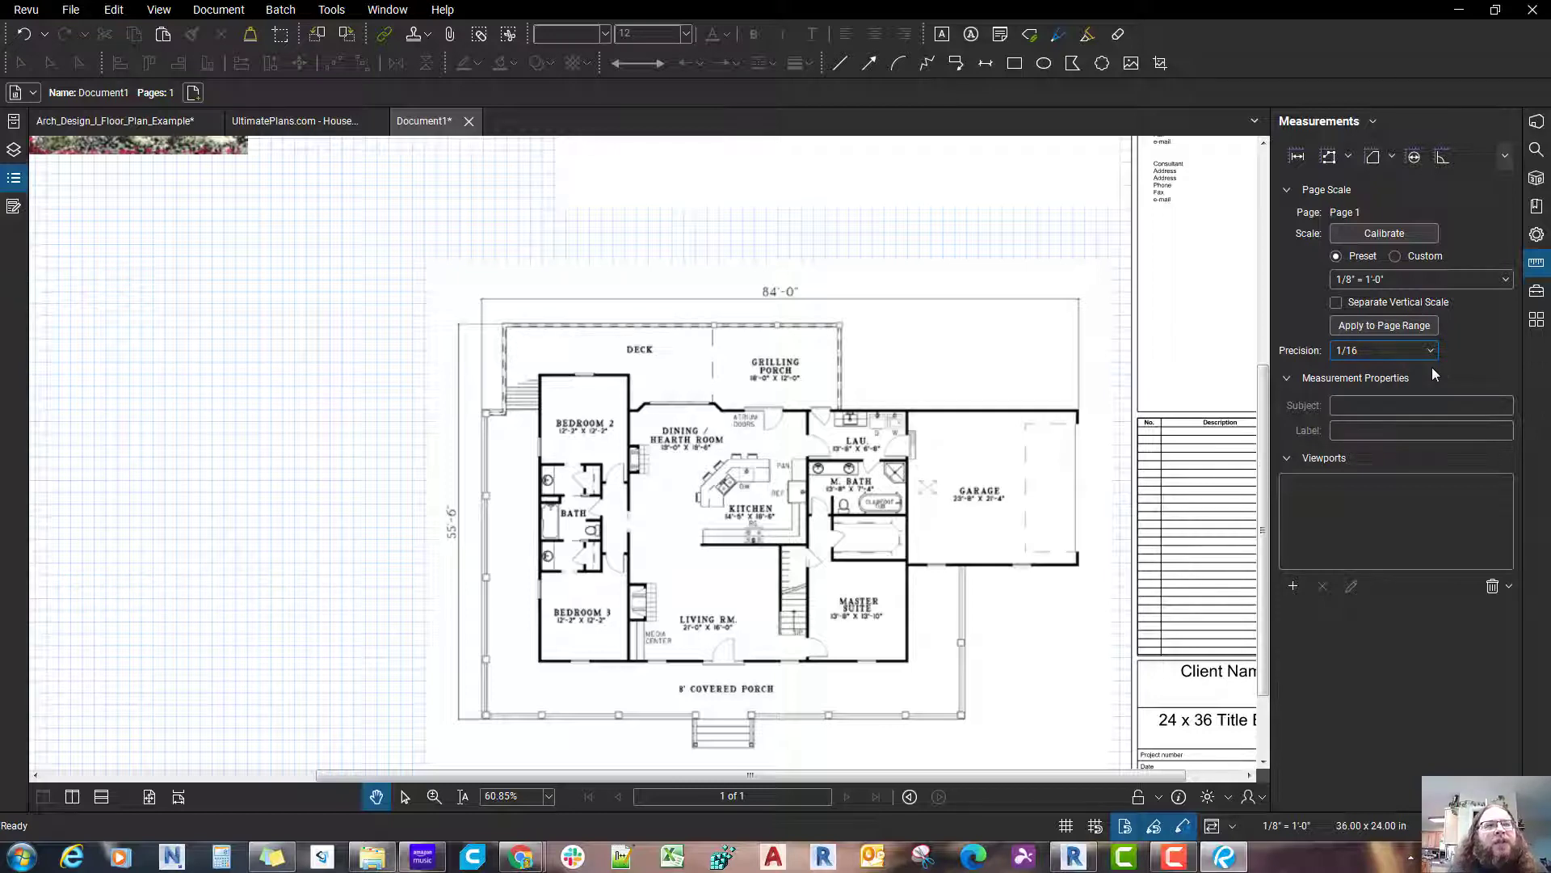
{"action": "left_click_drag", "start_coordinate": [1065, 670], "coordinate": [1085, 500]}
{"action": "scroll", "coordinate": [1067, 509], "scroll_direction": "down", "scroll_amount": 1}
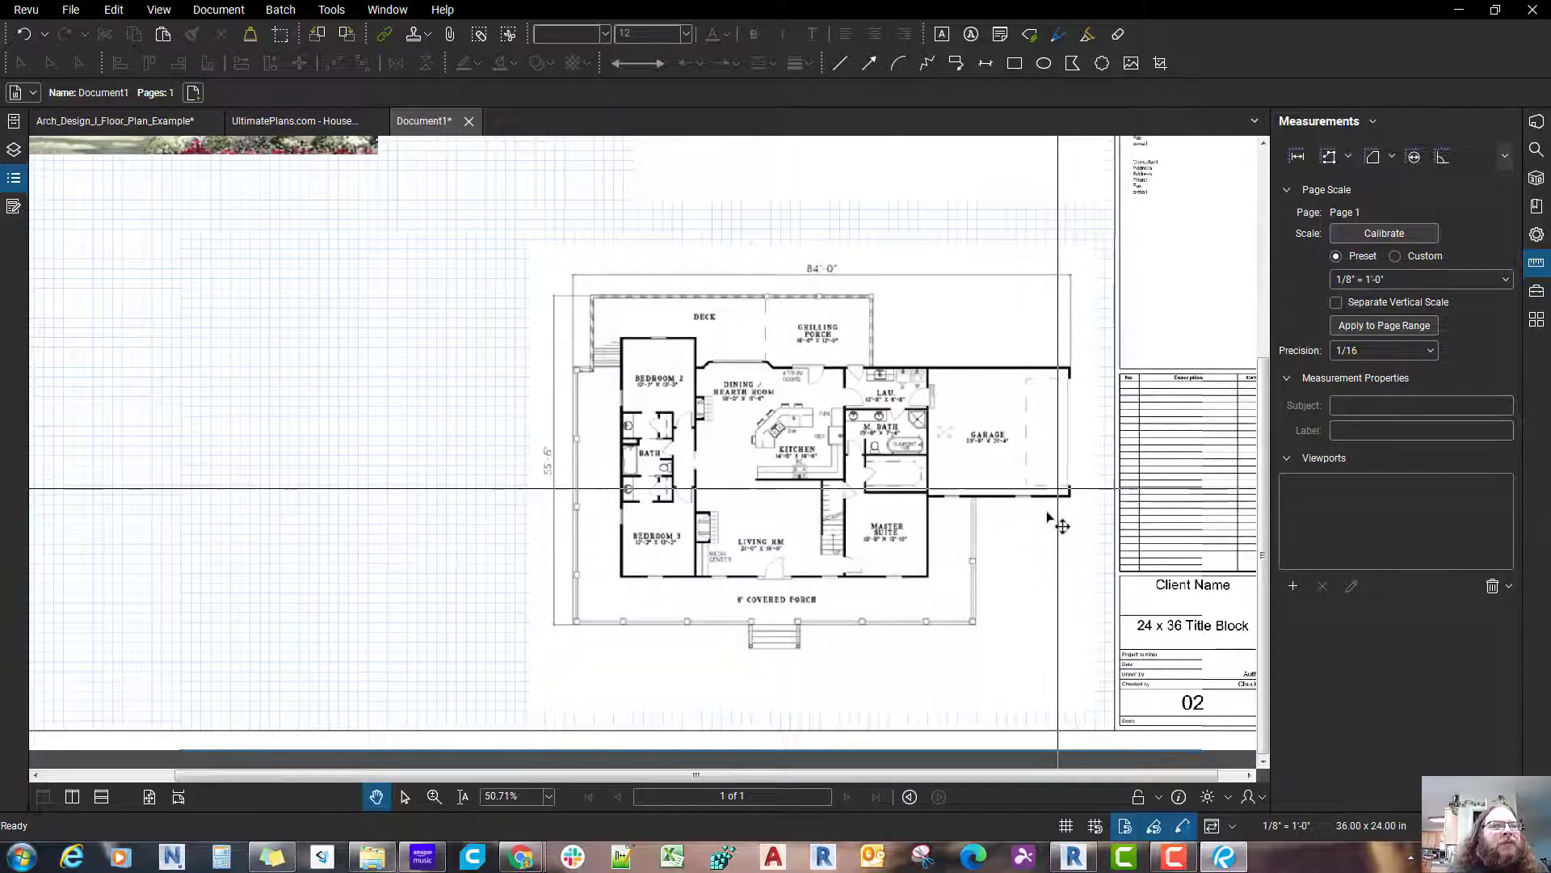
{"action": "scroll", "coordinate": [1048, 514], "scroll_direction": "down", "scroll_amount": 1}
{"action": "scroll", "coordinate": [1047, 515], "scroll_direction": "up", "scroll_amount": 1}
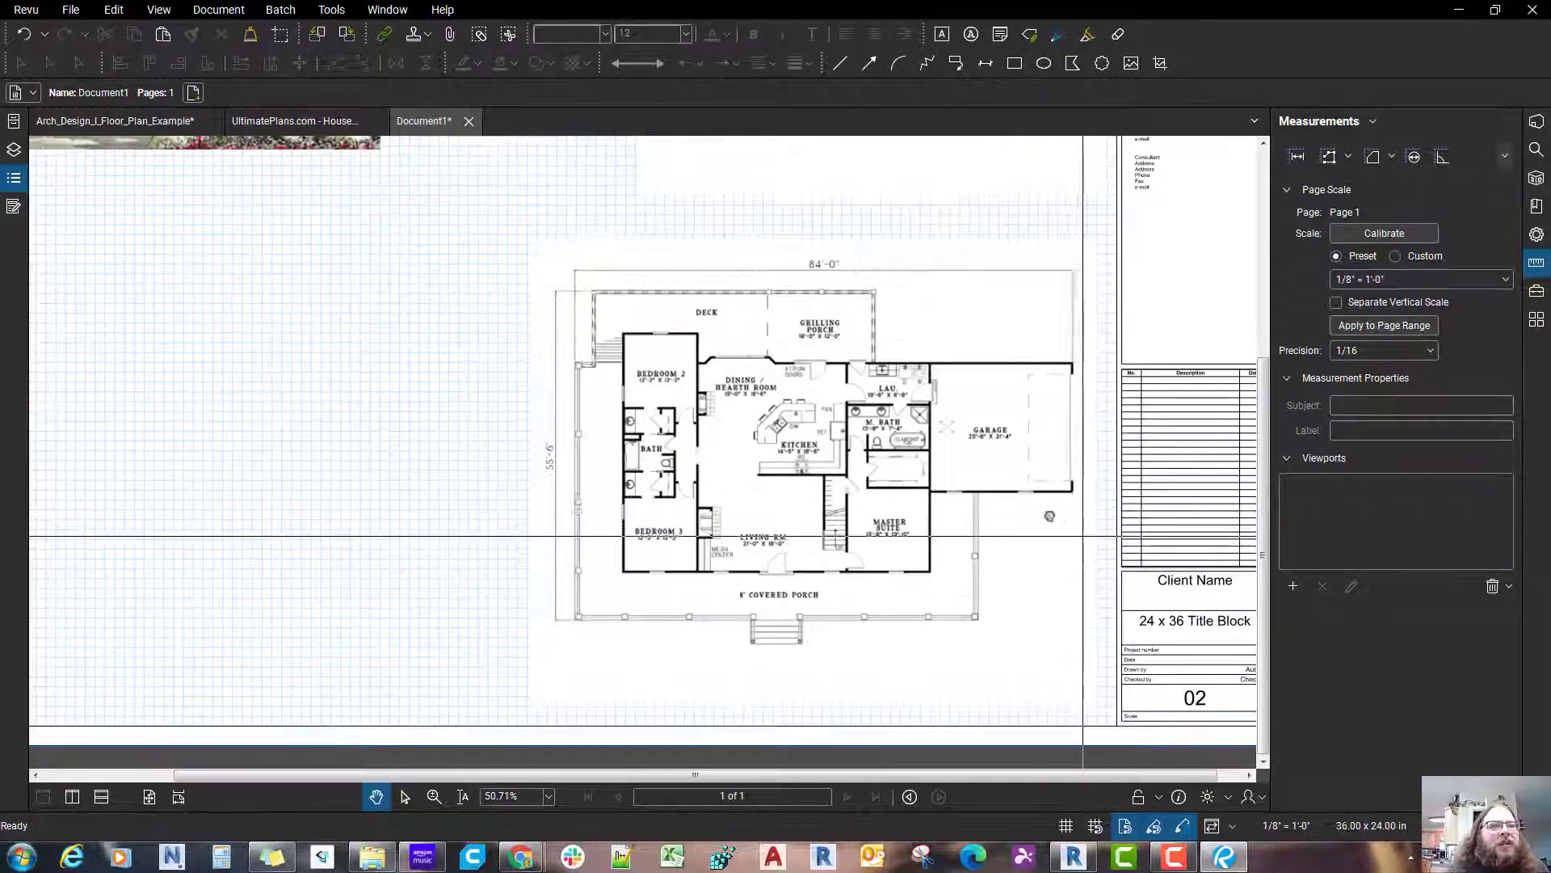
{"action": "left_click_drag", "start_coordinate": [1050, 519], "coordinate": [1102, 513]}
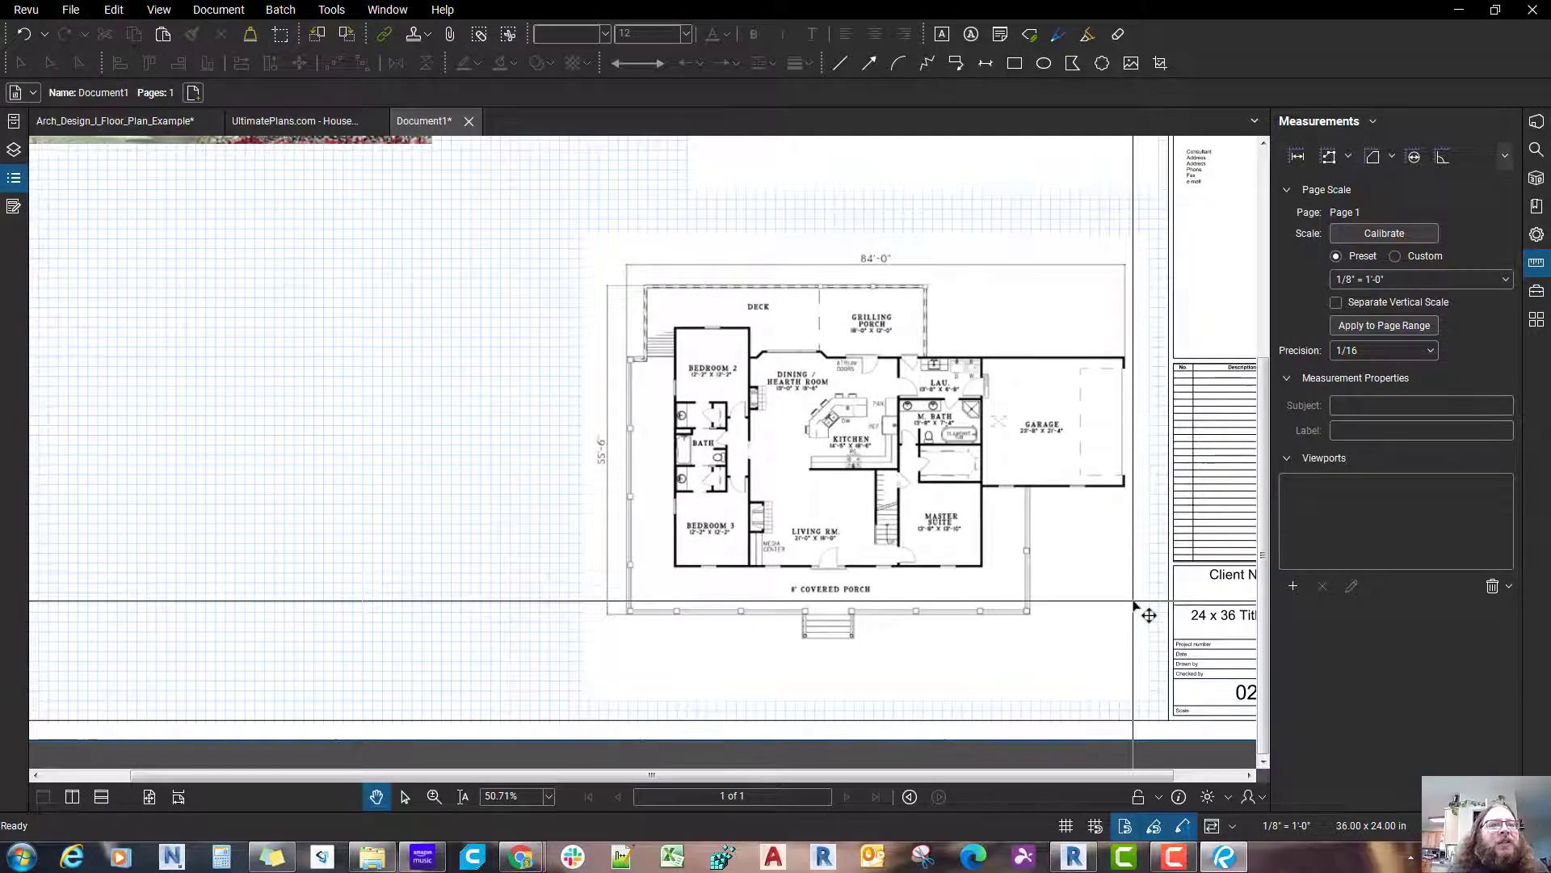
{"action": "scroll", "coordinate": [1136, 609], "scroll_direction": "up", "scroll_amount": 1}
{"action": "scroll", "coordinate": [1086, 558], "scroll_direction": "down", "scroll_amount": 1}
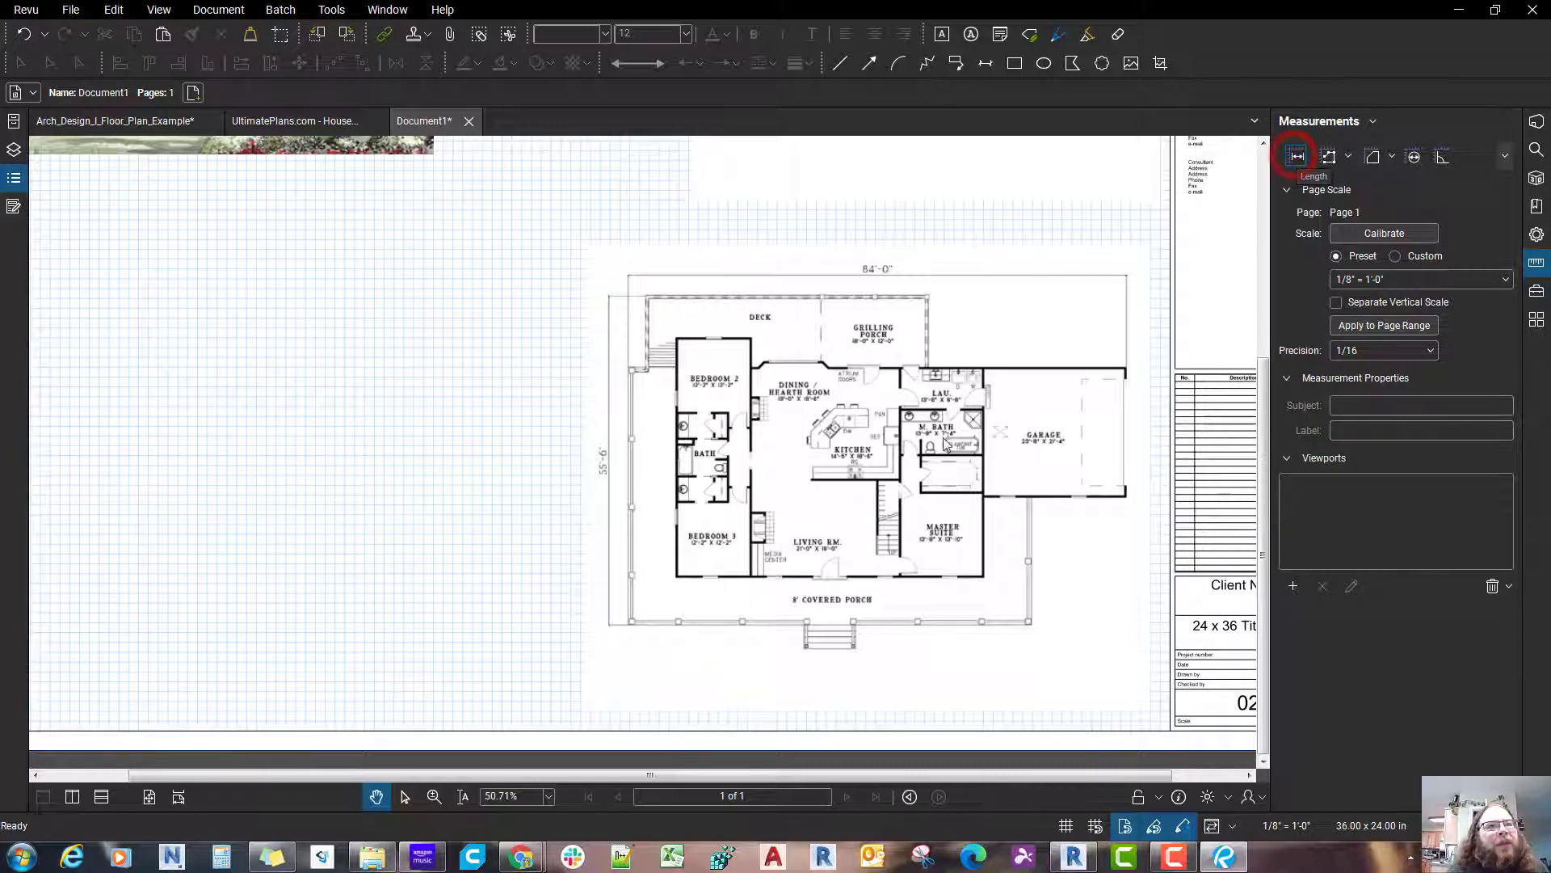
{"action": "left_click", "coordinate": [1297, 156]}
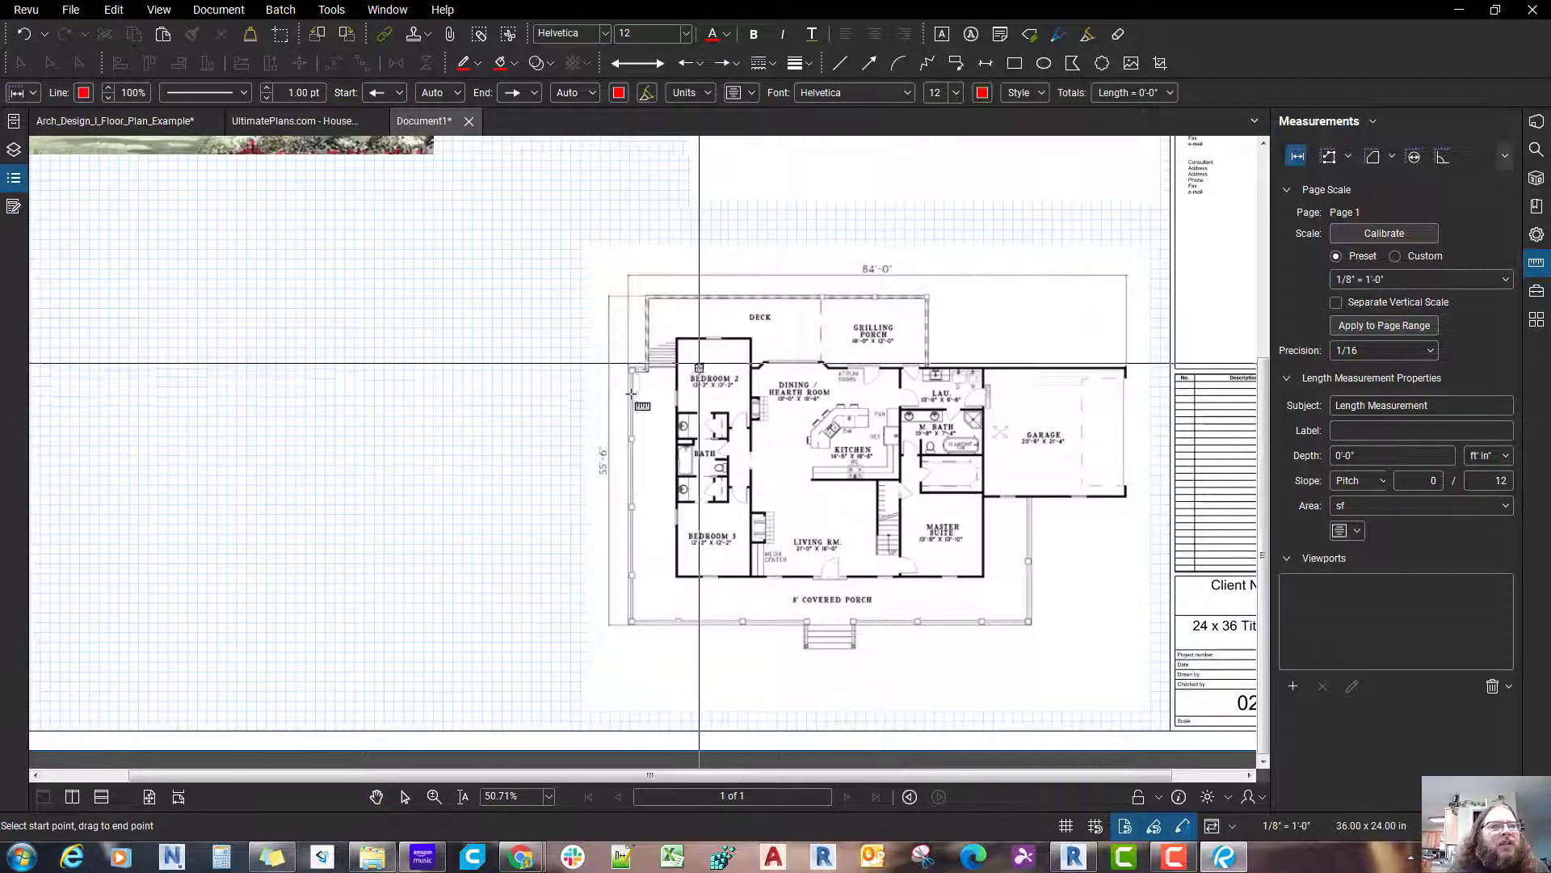
{"action": "scroll", "coordinate": [631, 394], "scroll_direction": "up", "scroll_amount": 2}
{"action": "scroll", "coordinate": [824, 426], "scroll_direction": "down", "scroll_amount": 2}
{"action": "left_click_drag", "start_coordinate": [824, 425], "coordinate": [633, 441]}
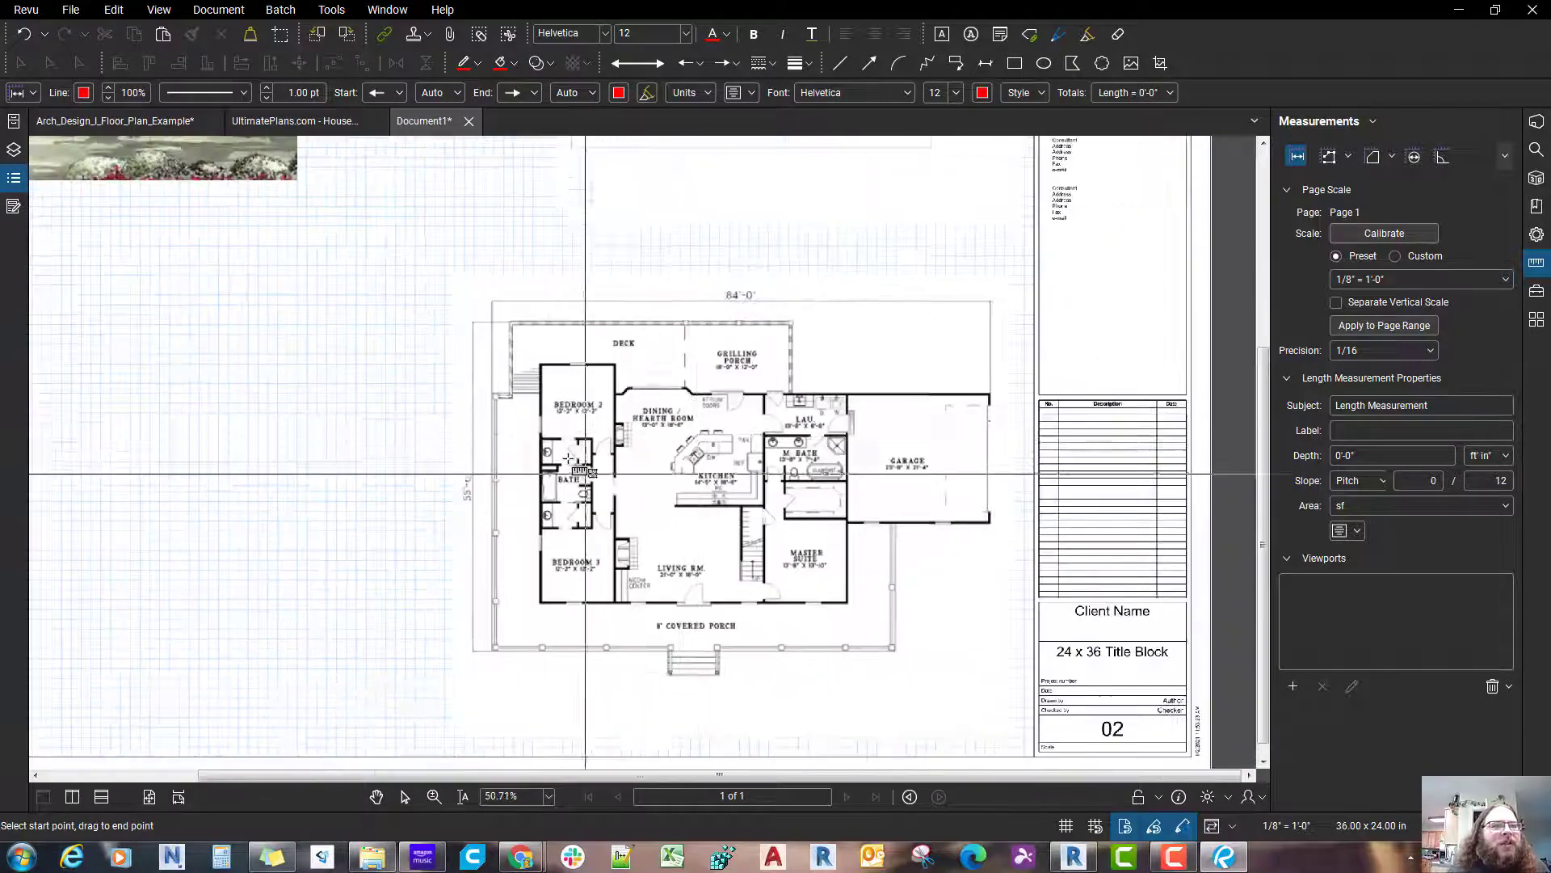
{"action": "scroll", "coordinate": [636, 462], "scroll_direction": "up", "scroll_amount": 1}
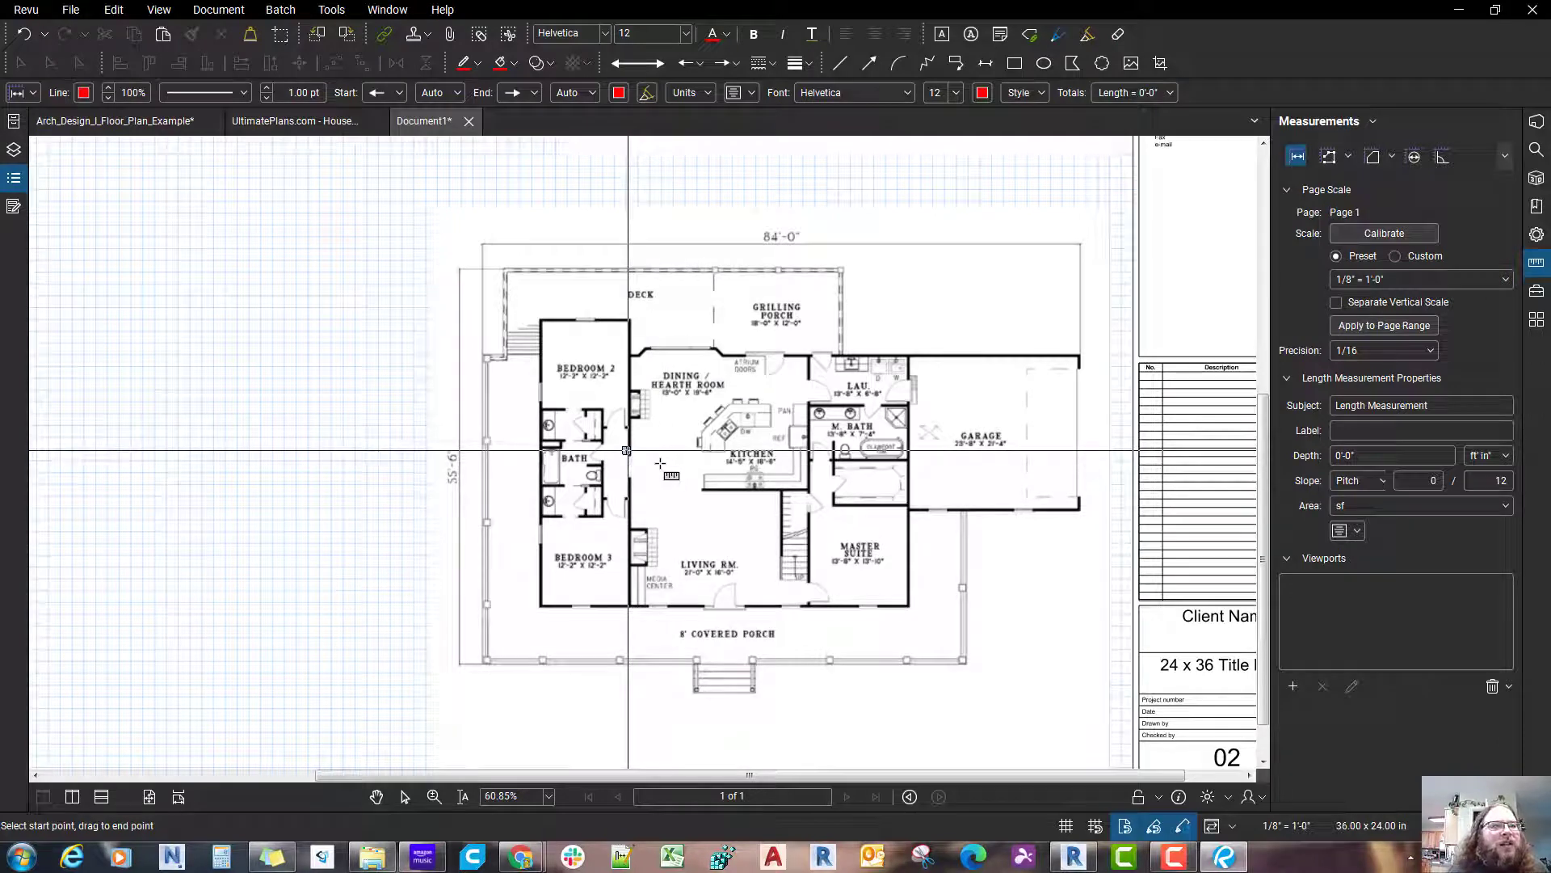
{"action": "left_click_drag", "start_coordinate": [636, 497], "coordinate": [631, 522]}
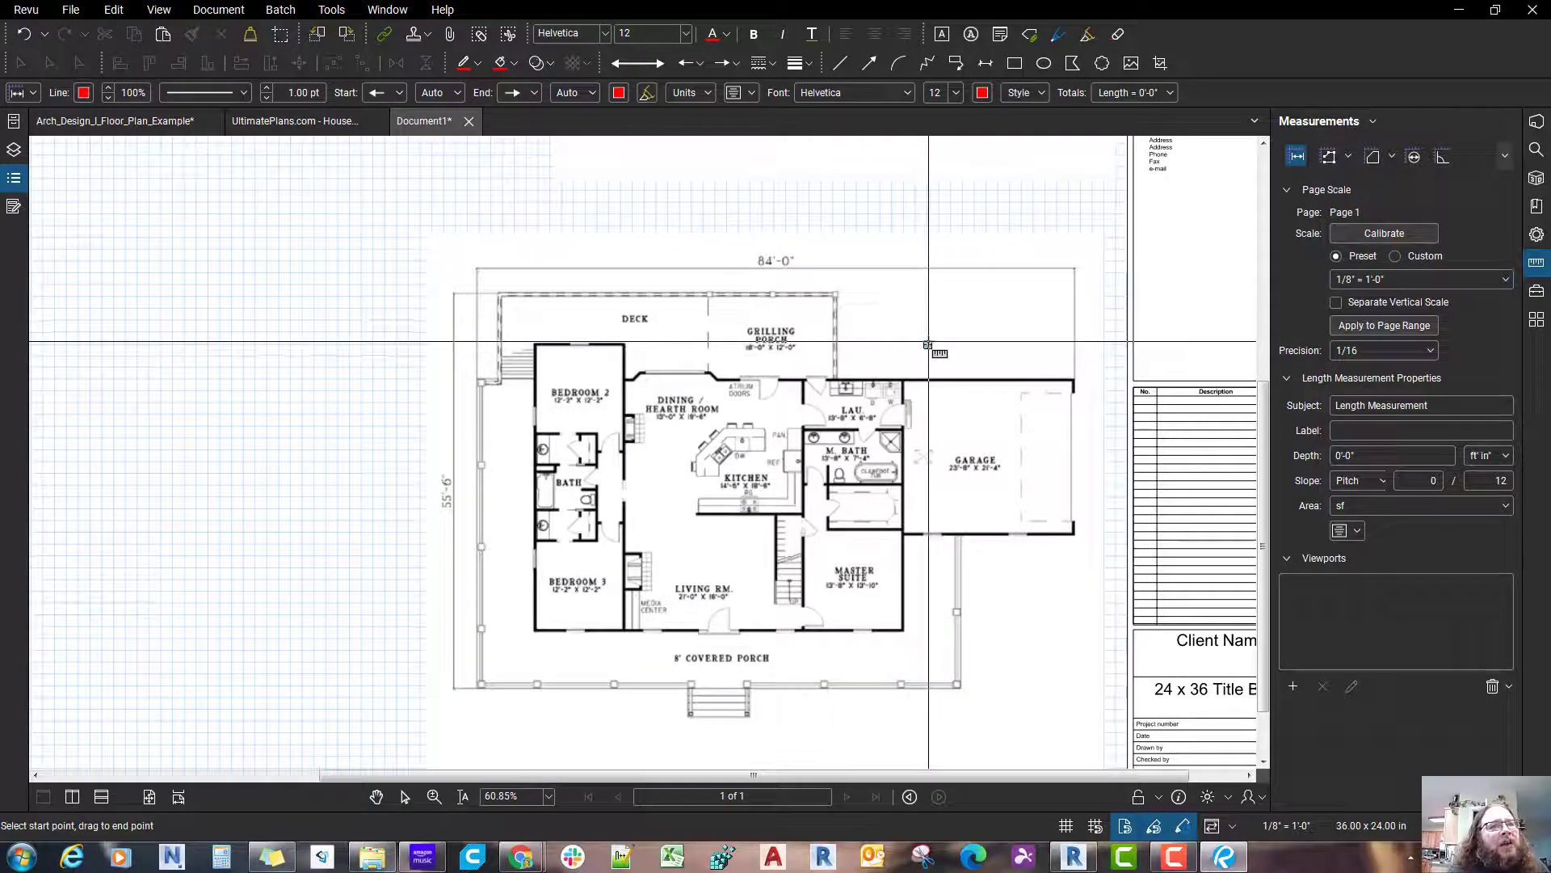
{"action": "left_click", "coordinate": [1299, 160]}
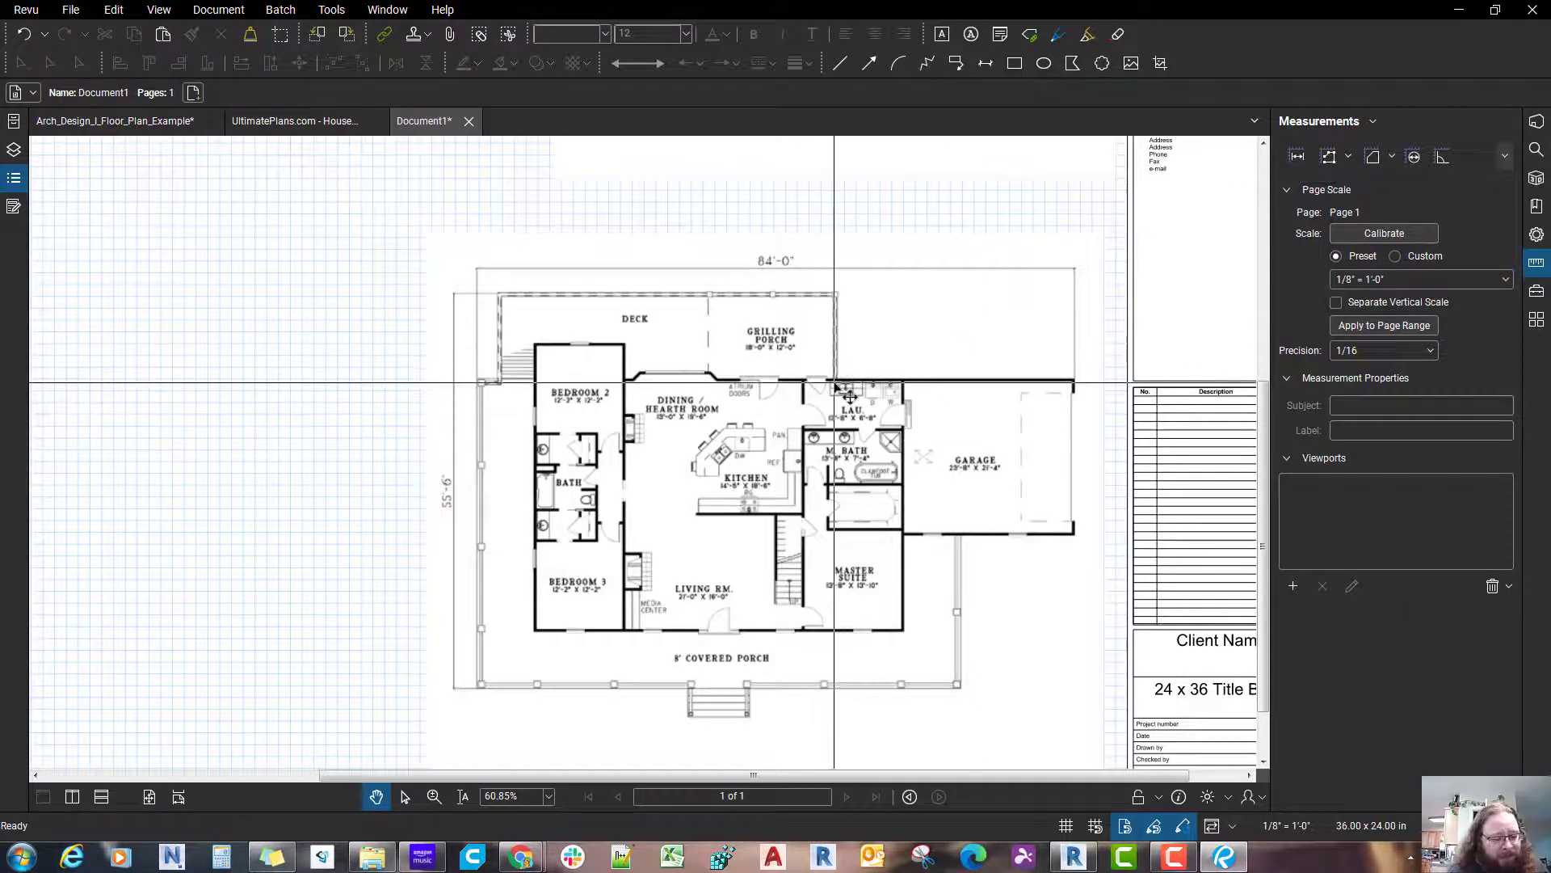
Step: Examine the Dimension markup and Length measurement commands and compare their shortcuts
{"action": "key", "text": "shift+alt+l"}
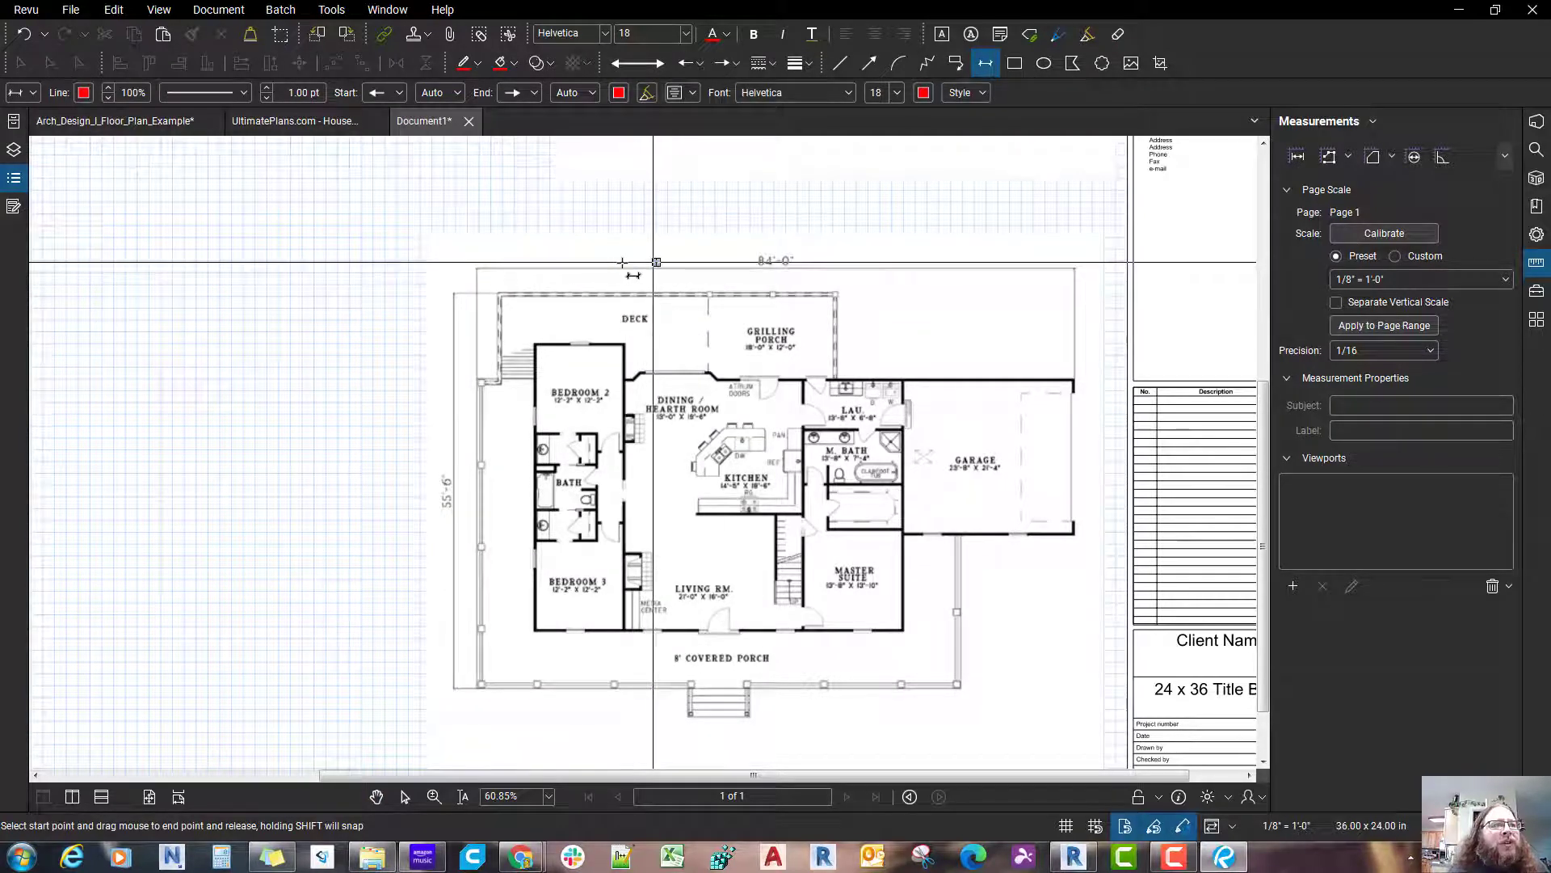
{"action": "left_click", "coordinate": [332, 9]}
{"action": "key", "text": "Down"}
{"action": "key", "text": "Right"}
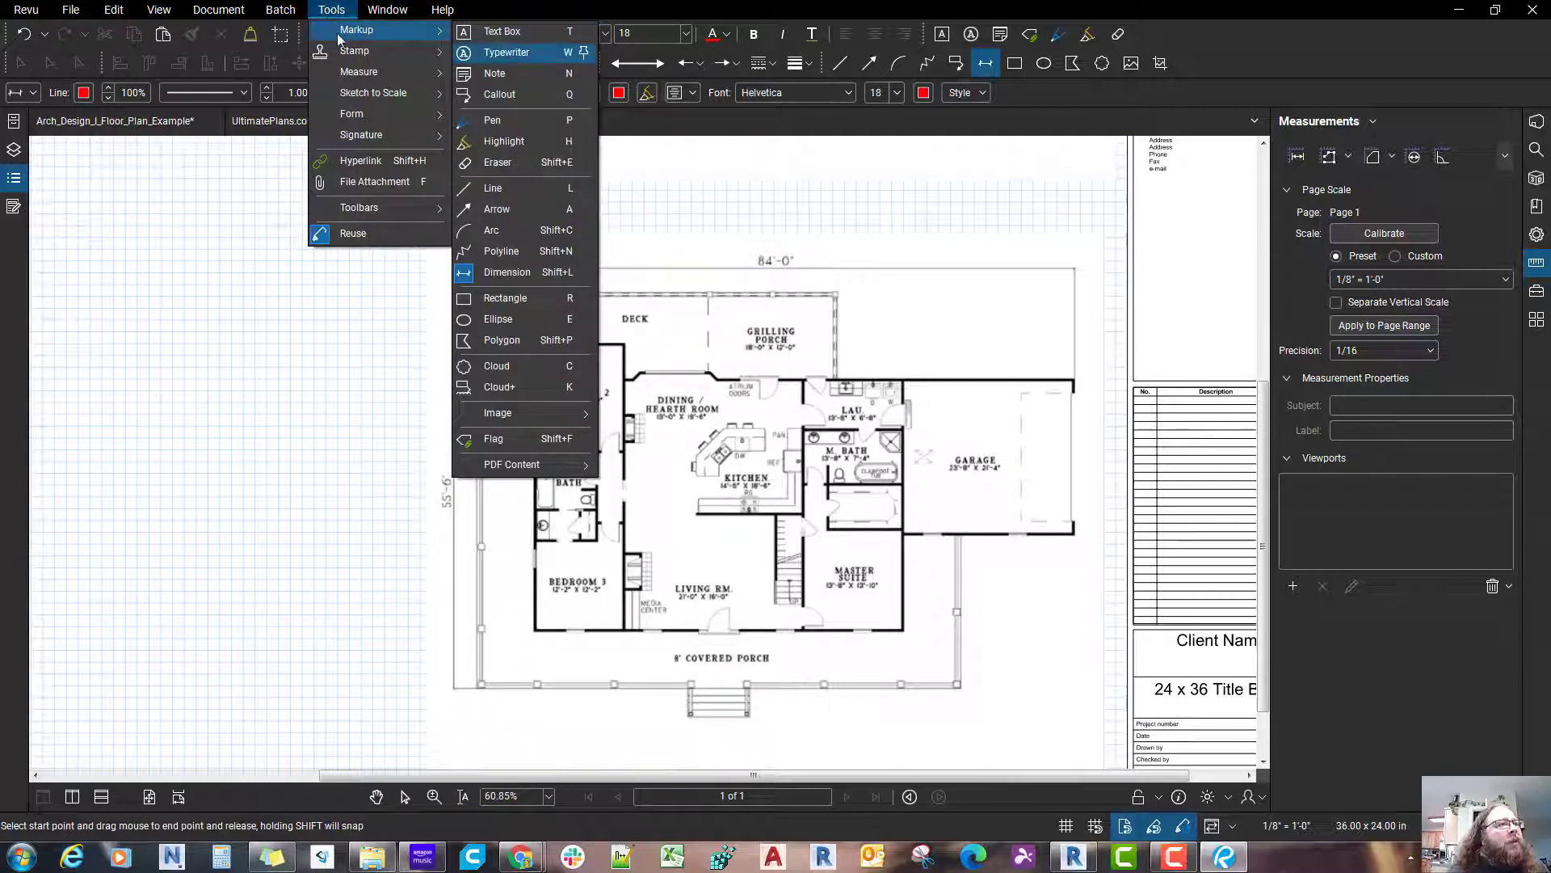
{"action": "mouse_move", "coordinate": [340, 39]}
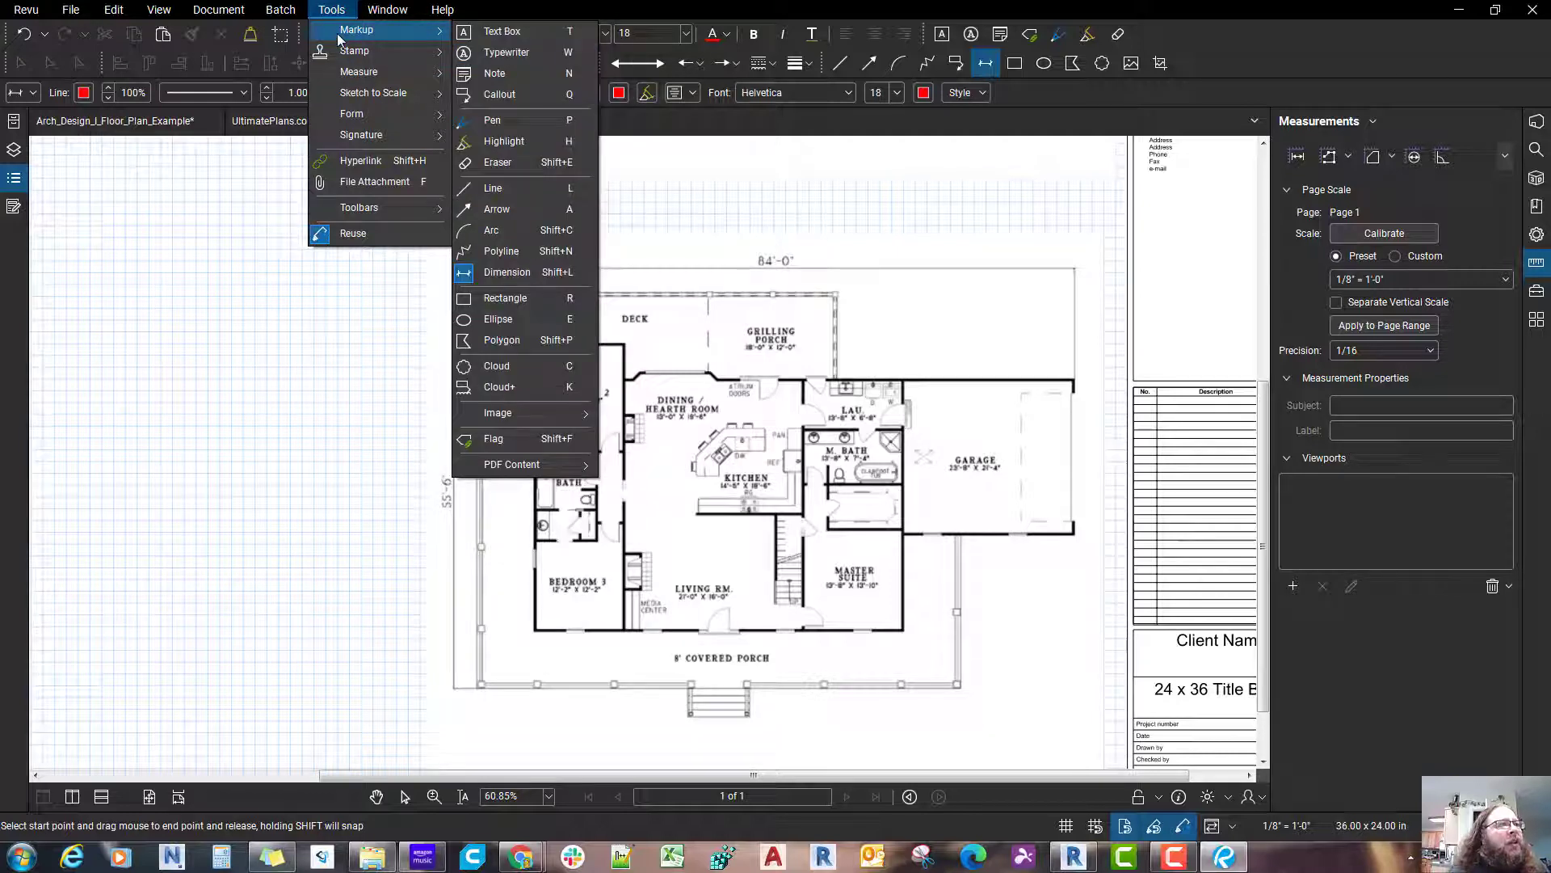
{"action": "key", "text": "Right"}
{"action": "key", "text": "Down"}
{"action": "key", "text": "Down"}
{"action": "key", "text": "Down"}
{"action": "key", "text": "Down"}
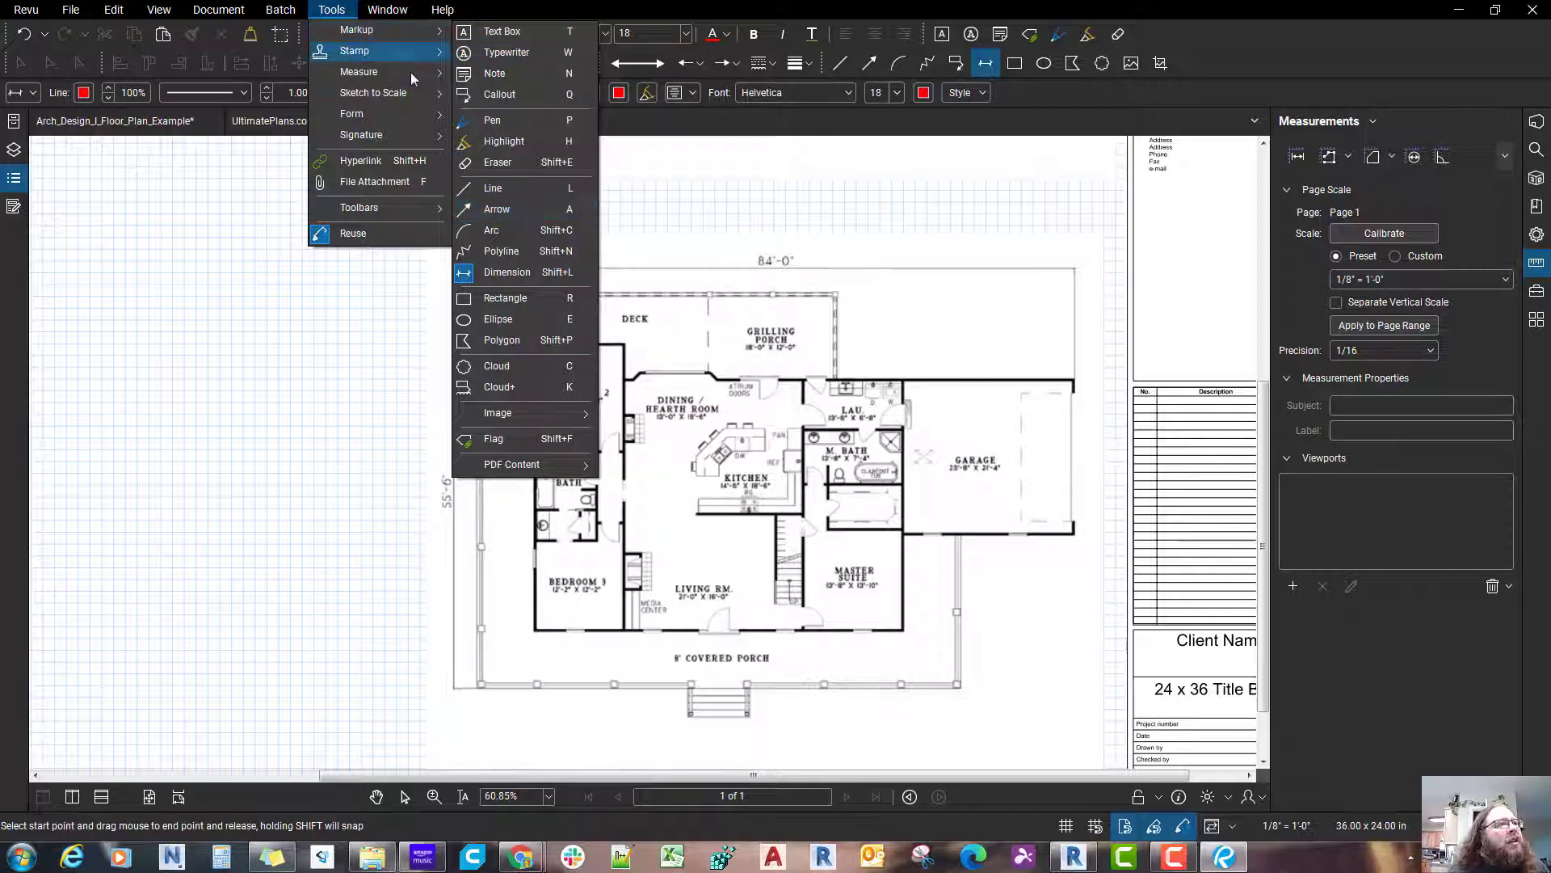
{"action": "mouse_move", "coordinate": [410, 71]}
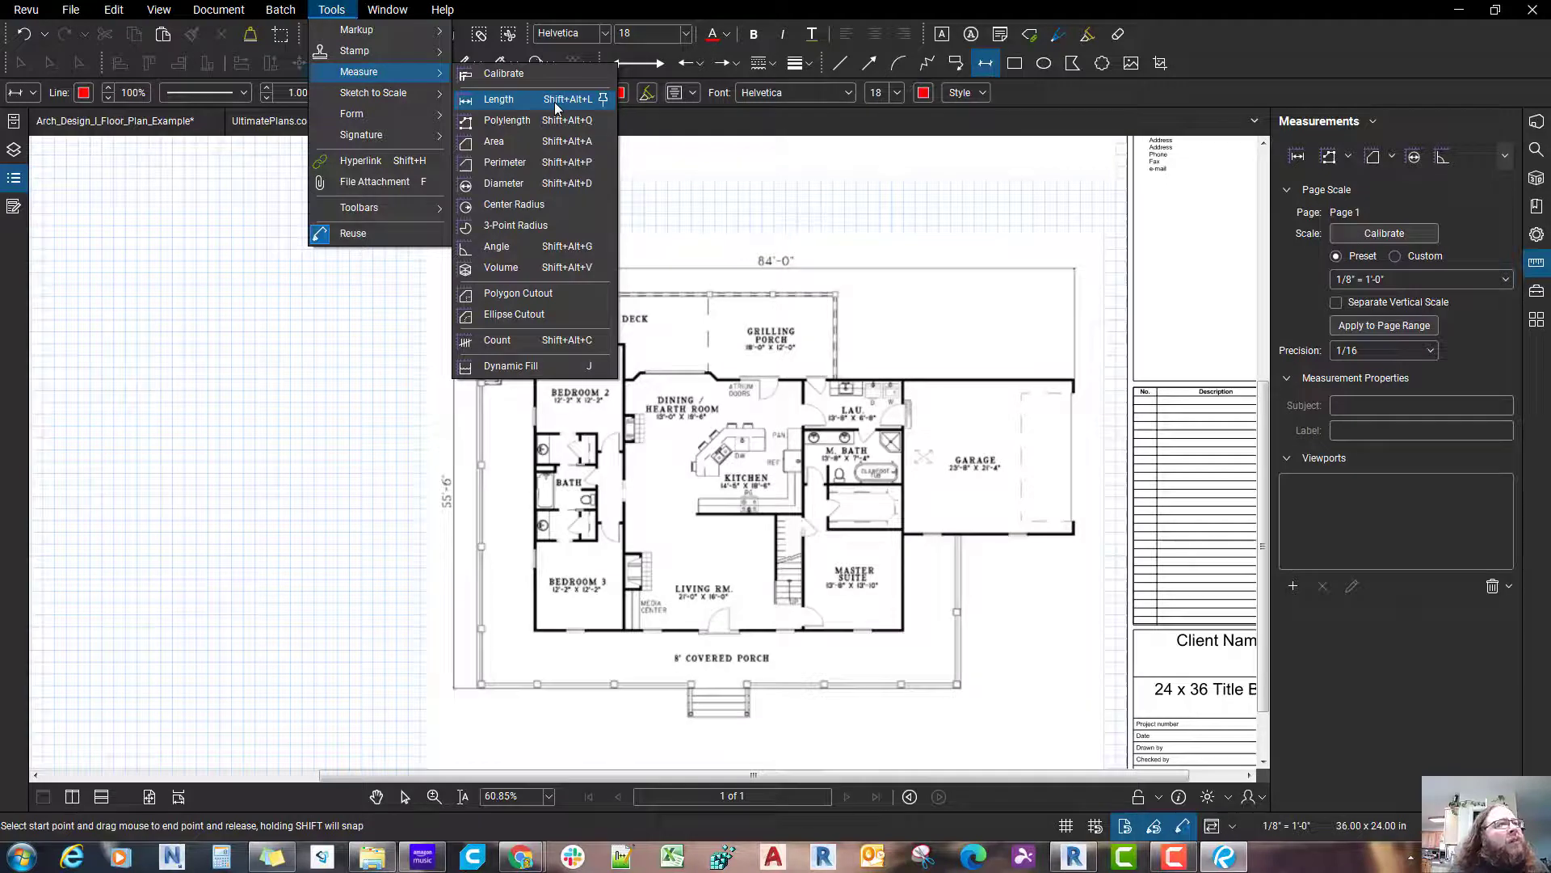
{"action": "key", "text": "Down"}
{"action": "key", "text": "Down"}
{"action": "key", "text": "Down"}
{"action": "key", "text": "Down"}
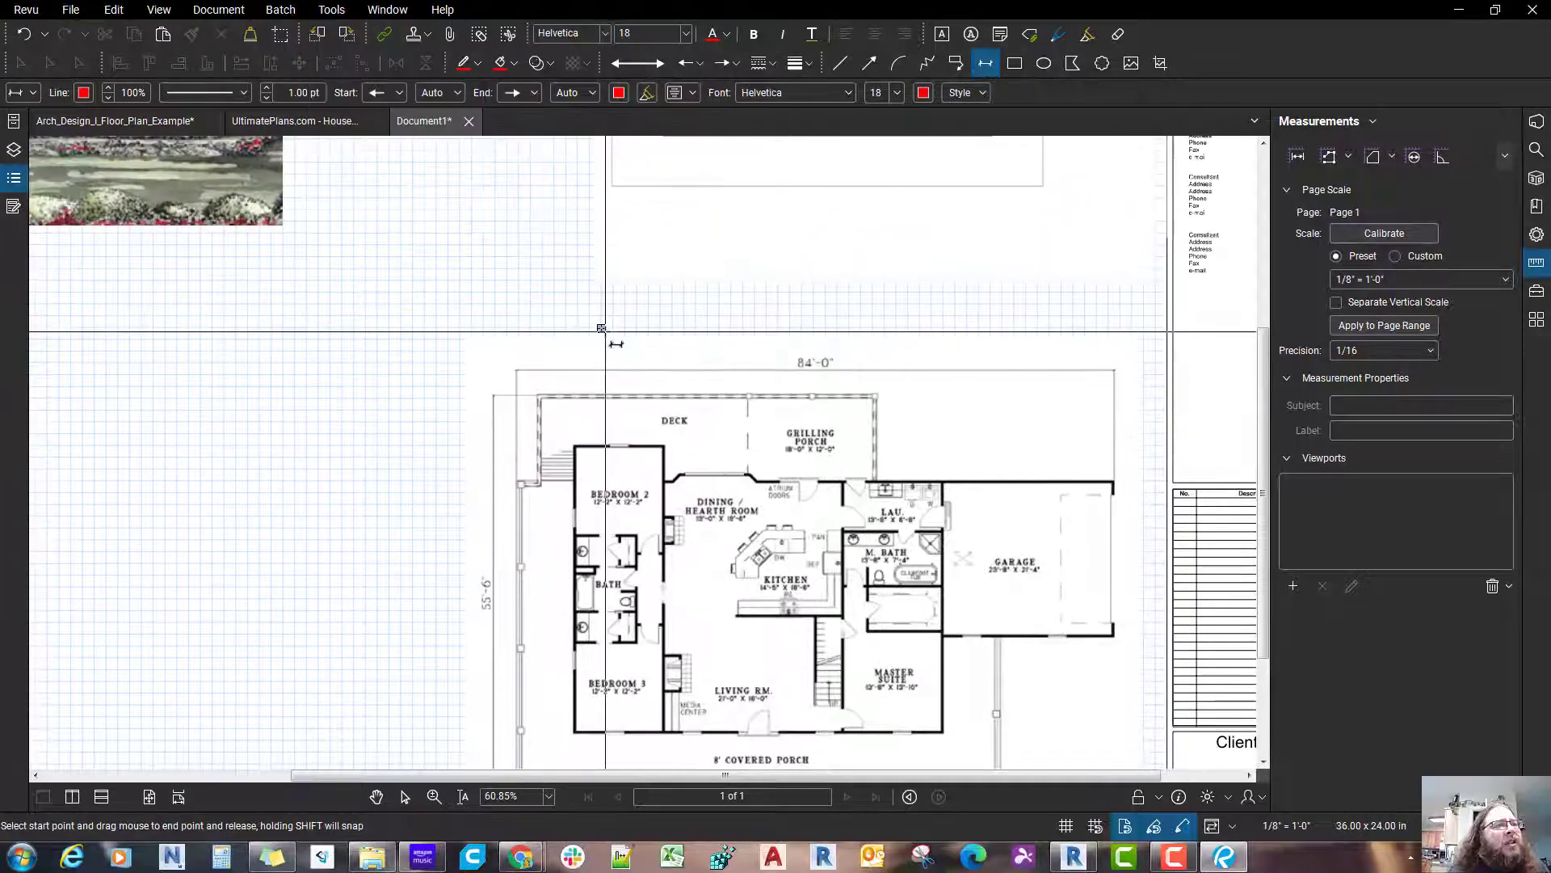
Step: Draw a trial dimension markup labelled 90' above the main level plan and delete it
{"action": "left_click_drag", "start_coordinate": [604, 331], "coordinate": [903, 328]}
{"action": "scroll", "coordinate": [903, 328], "scroll_direction": "up", "scroll_amount": 1}
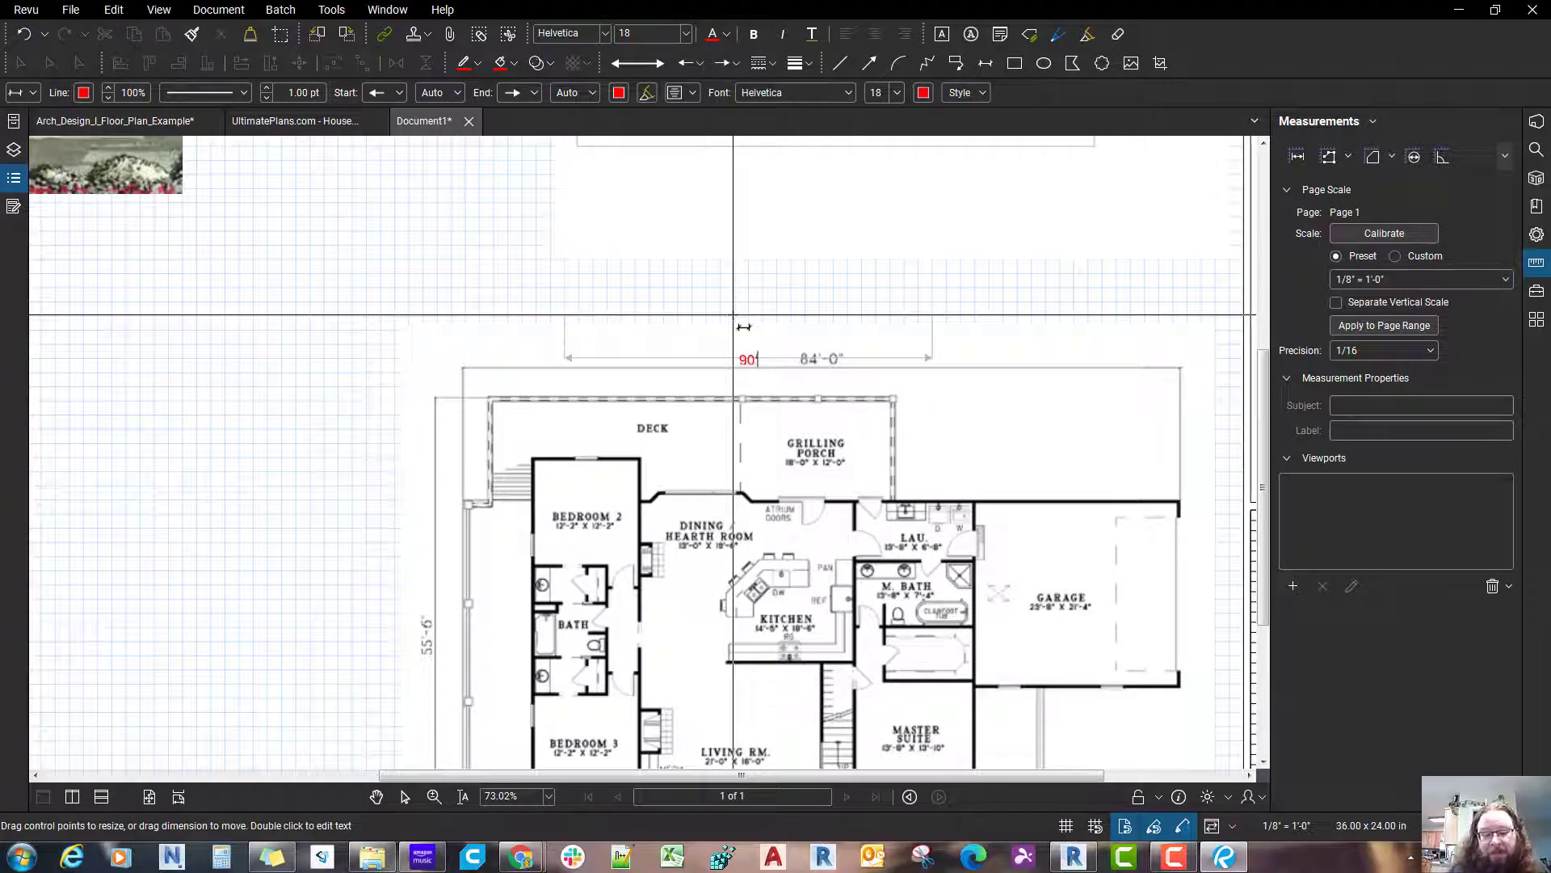
{"action": "left_click", "coordinate": [733, 360]}
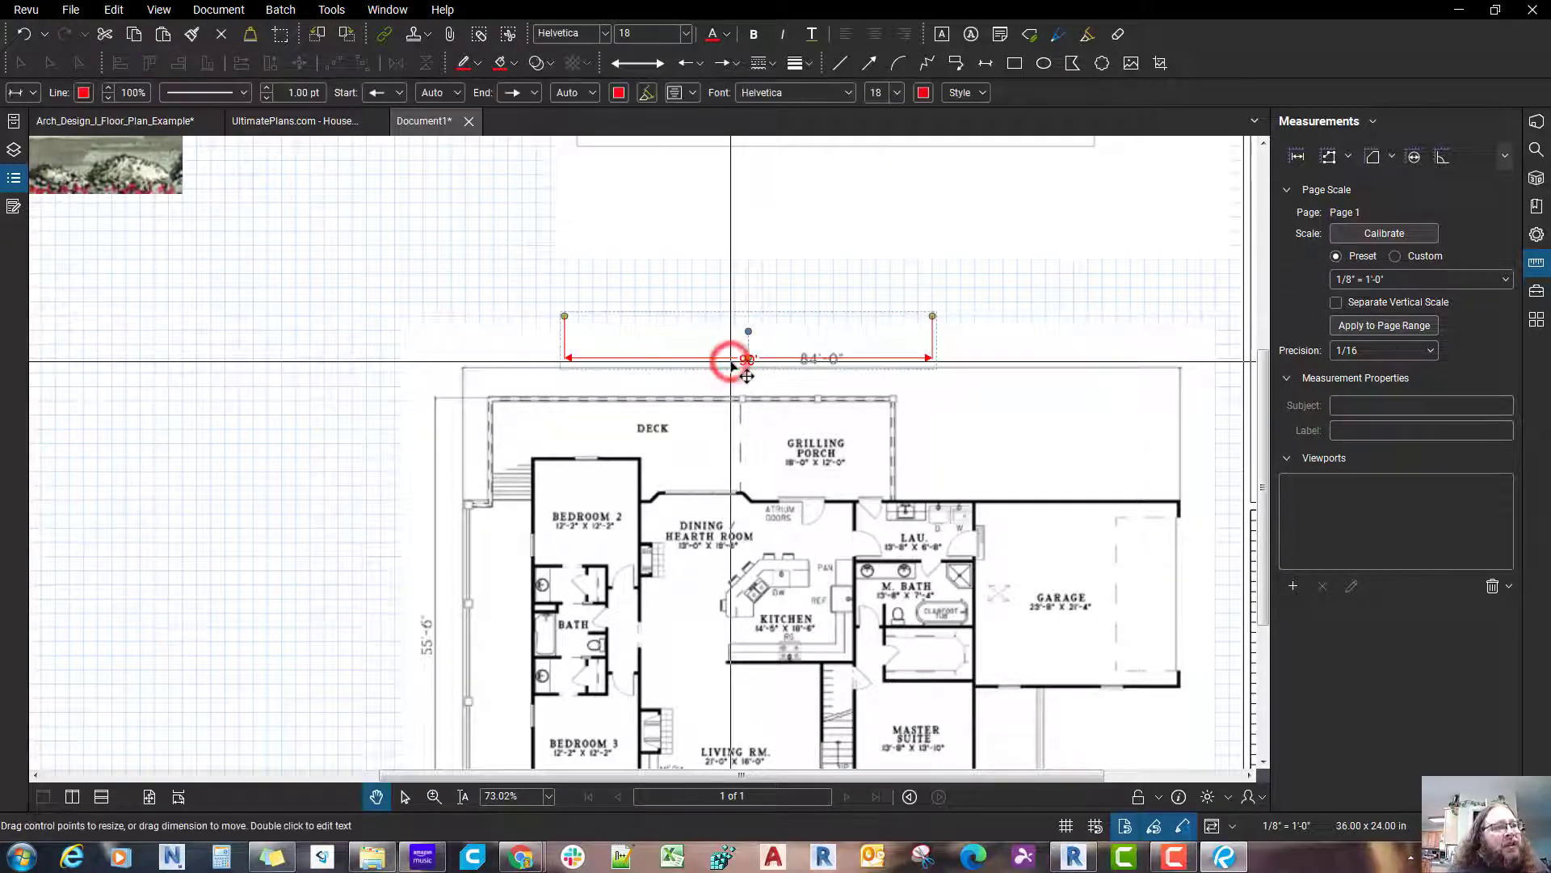
{"action": "key", "text": "Delete"}
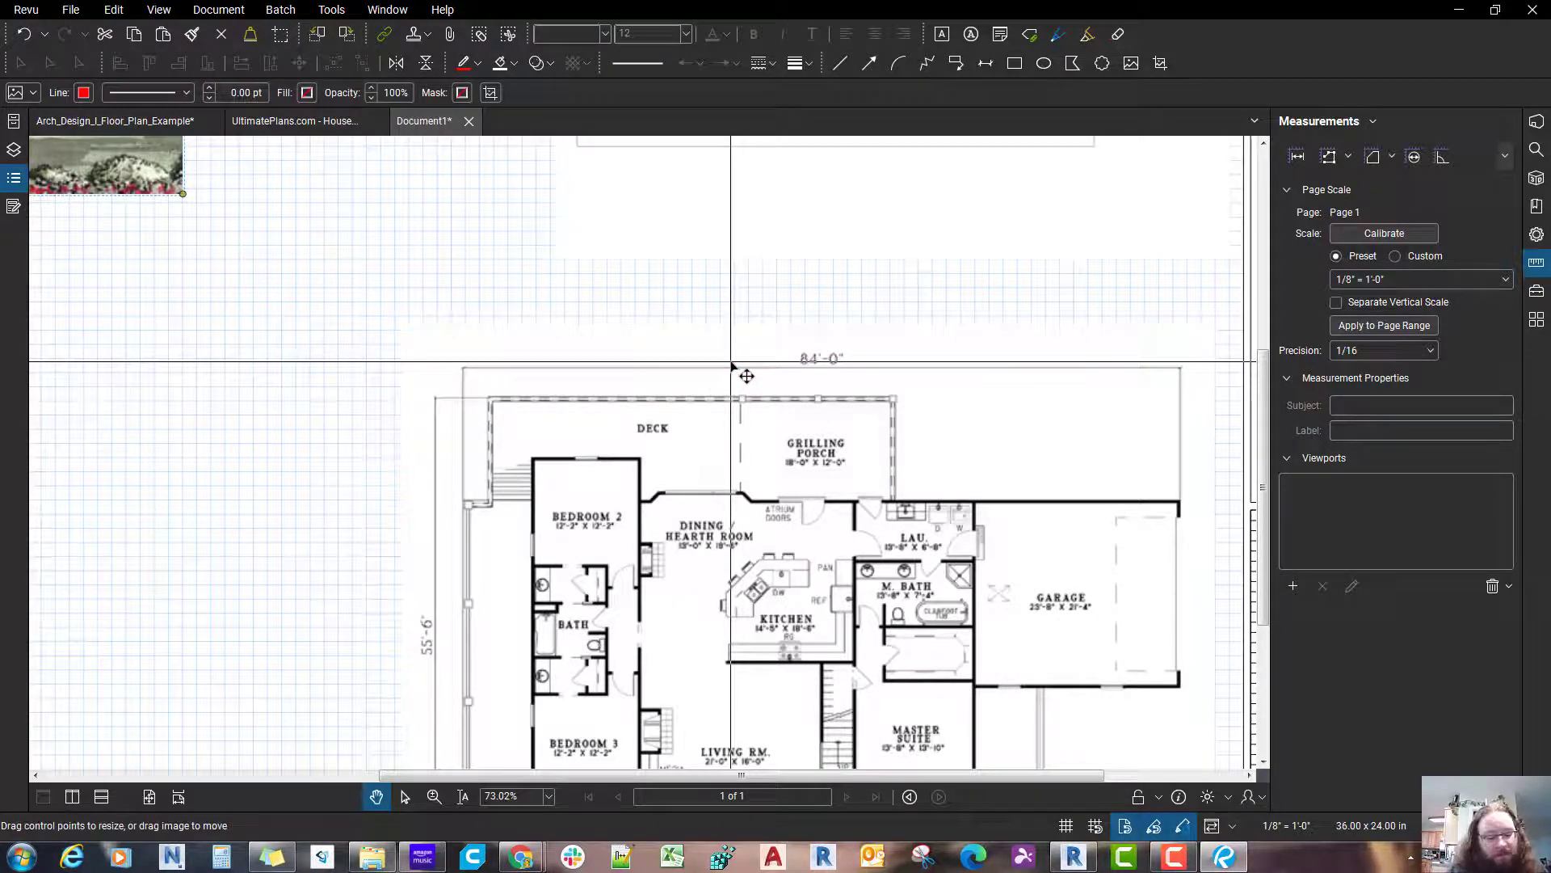
Step: Draw a horizontal length measurement about 82 ft long across the deck area, starting at the left extension line of the printed 84'-0" dimension
{"action": "key", "text": "shift+alt+l"}
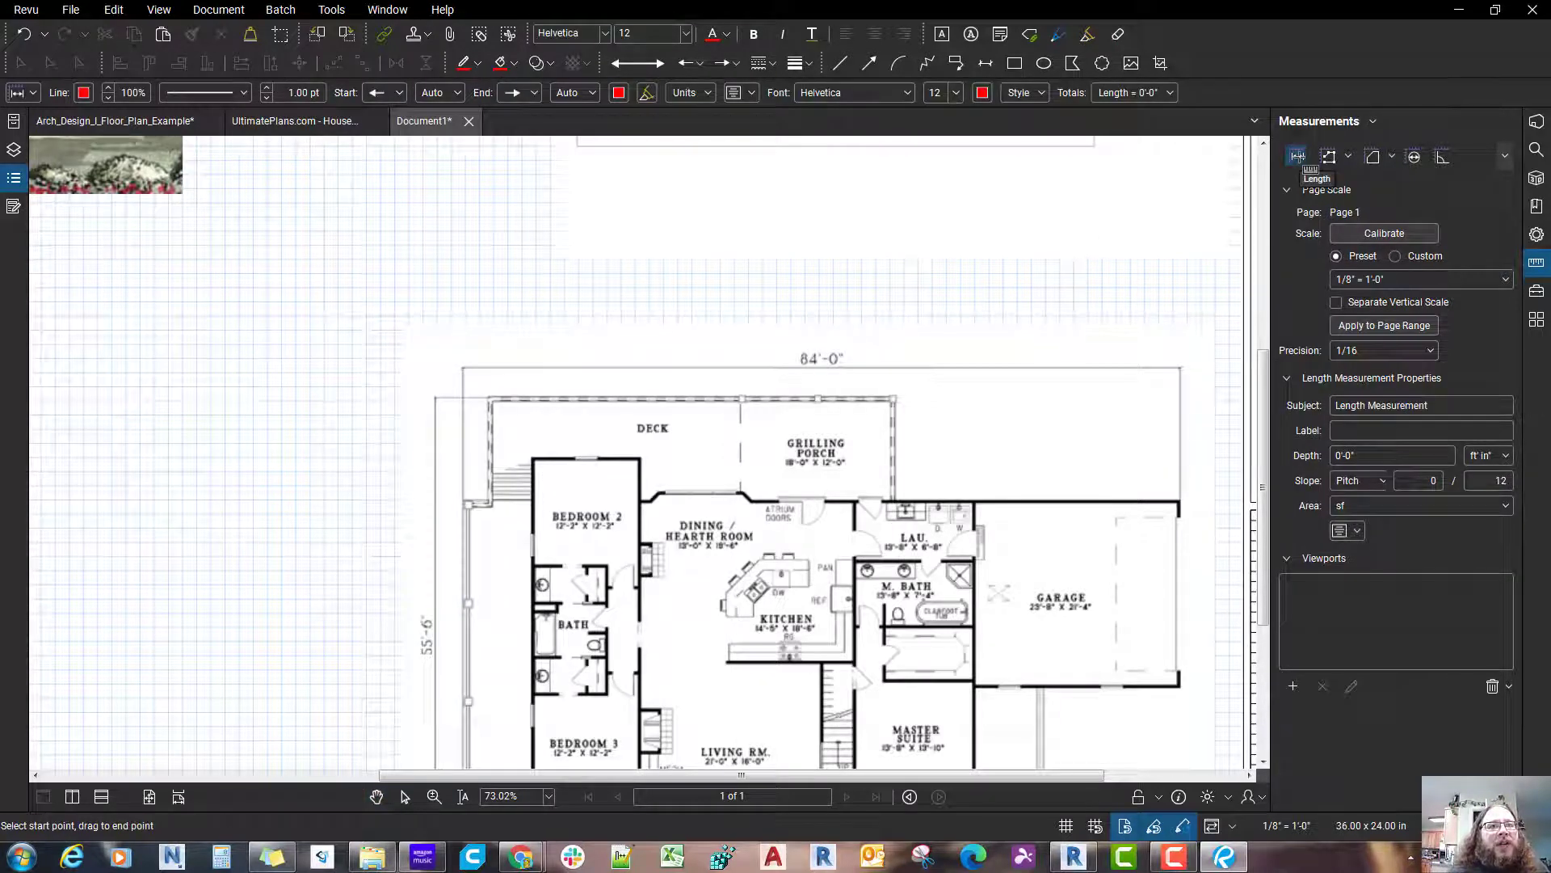
{"action": "left_click", "coordinate": [323, 16]}
{"action": "left_click", "coordinate": [327, 13]}
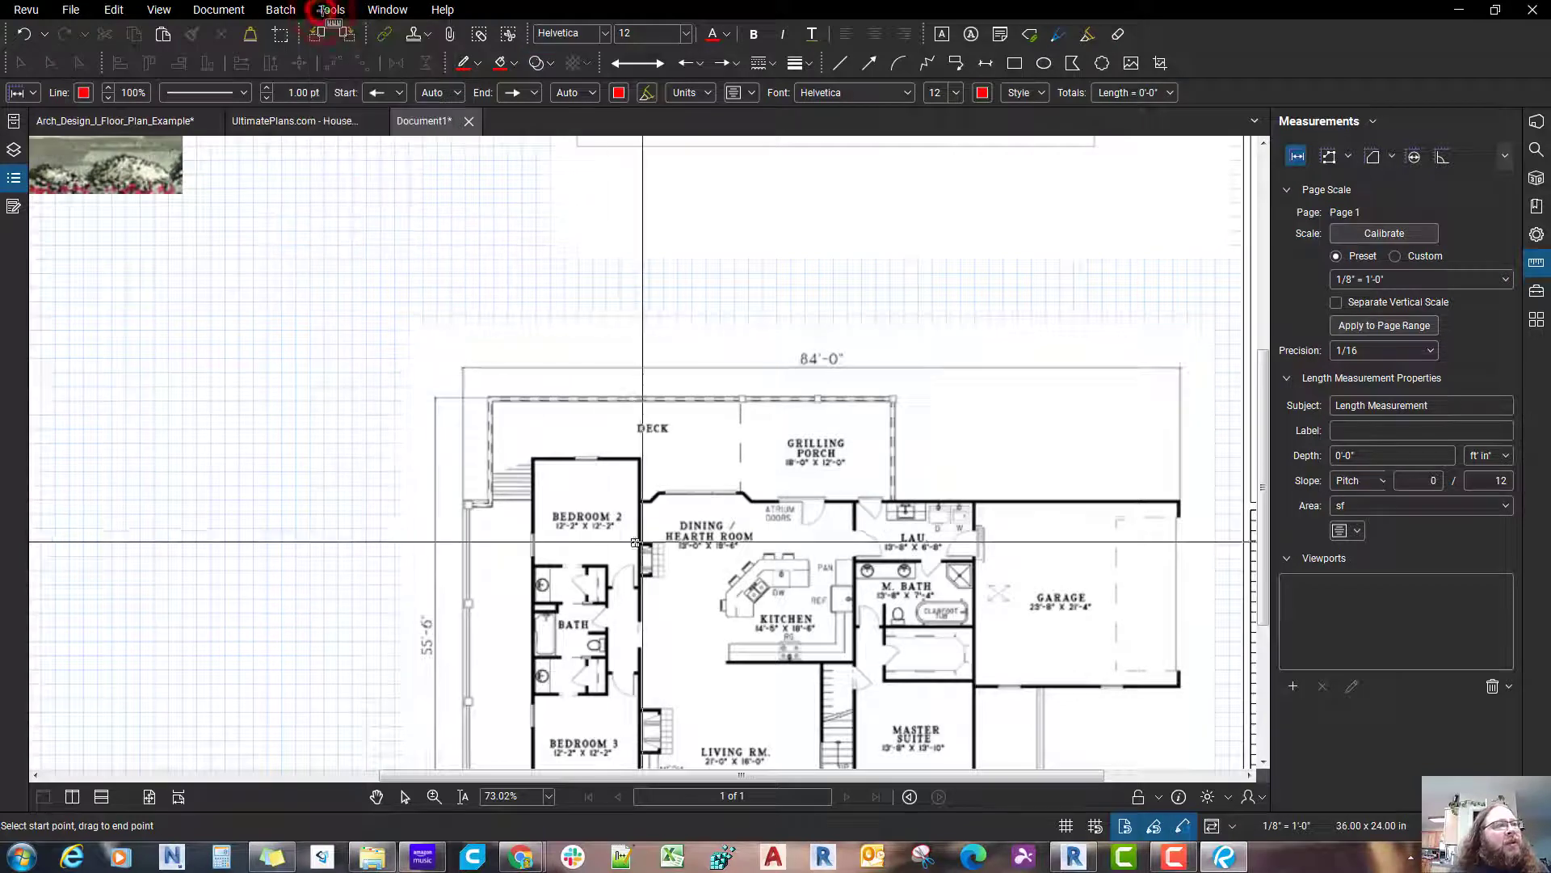
{"action": "left_click_drag", "start_coordinate": [481, 429], "coordinate": [464, 412]}
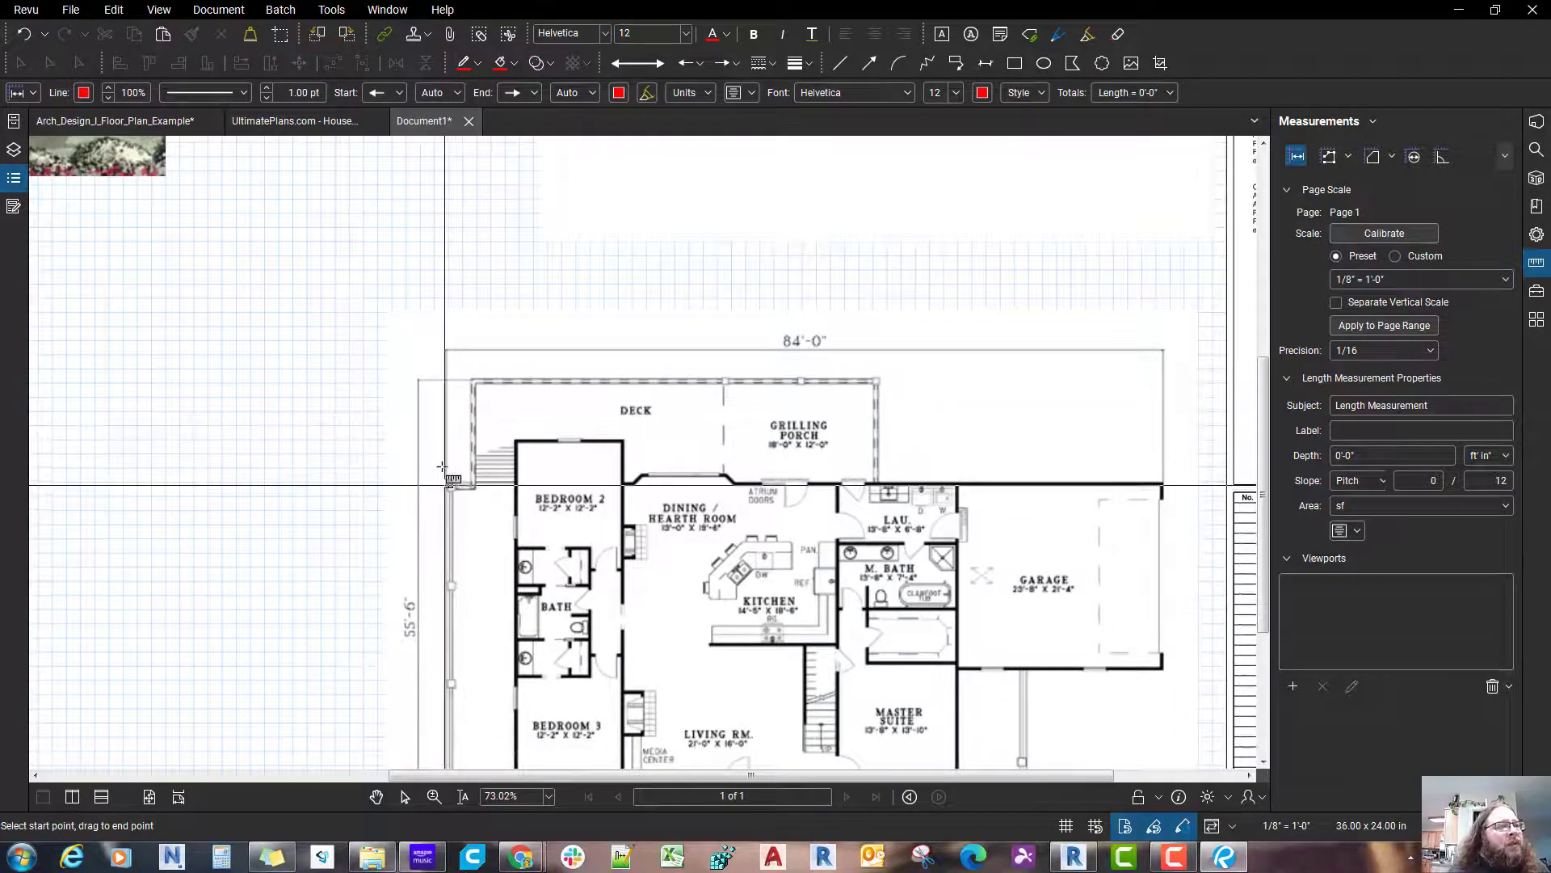
{"action": "scroll", "coordinate": [450, 476], "scroll_direction": "up", "scroll_amount": 4}
{"action": "scroll", "coordinate": [444, 404], "scroll_direction": "down", "scroll_amount": 3}
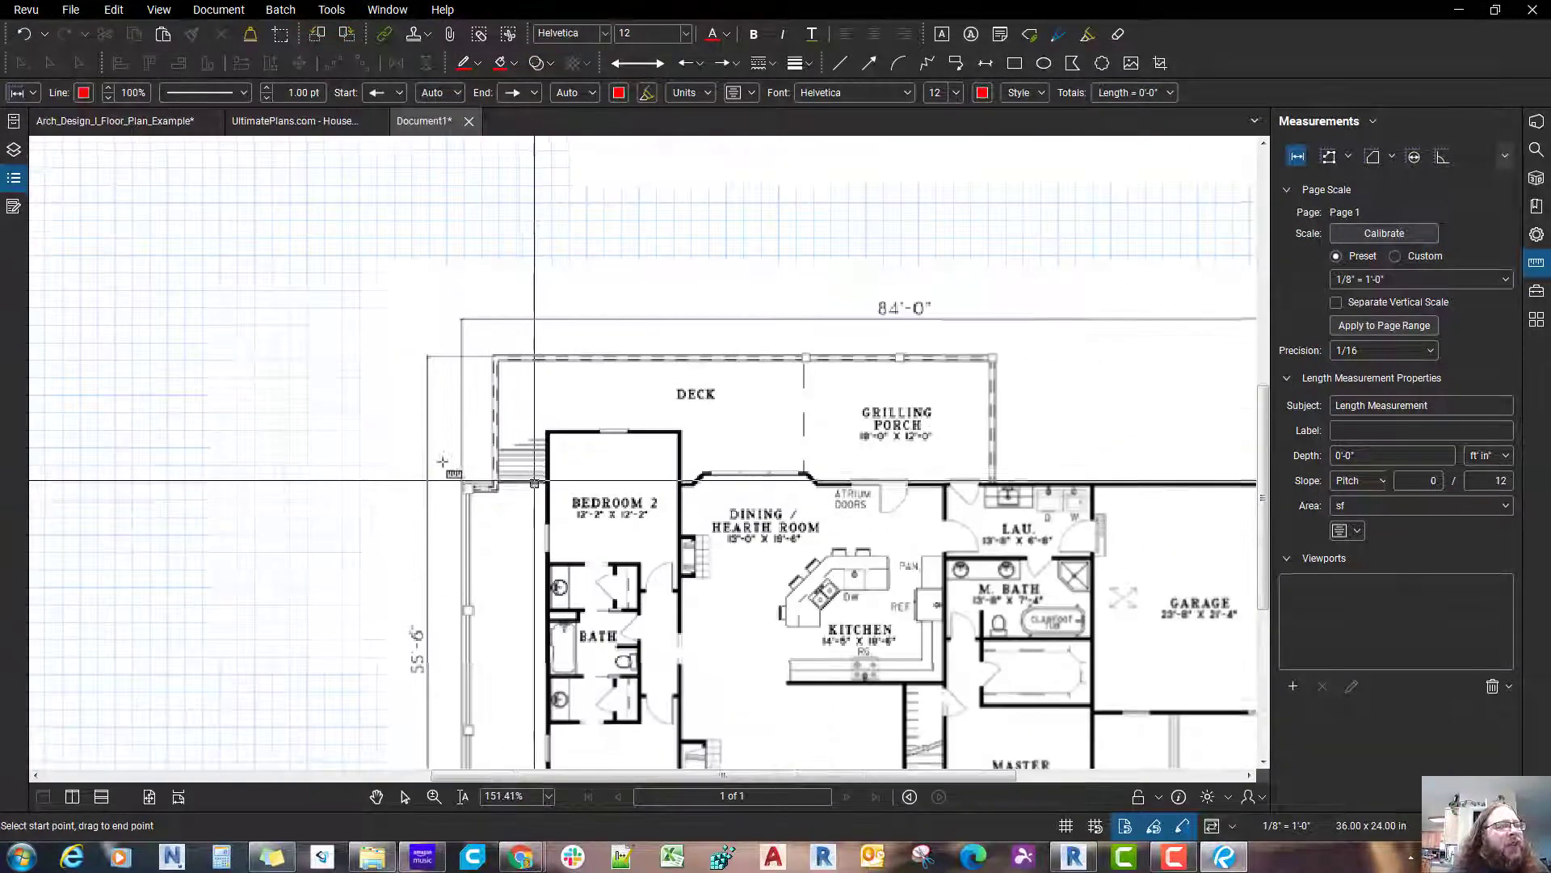
{"action": "left_click", "coordinate": [450, 405]}
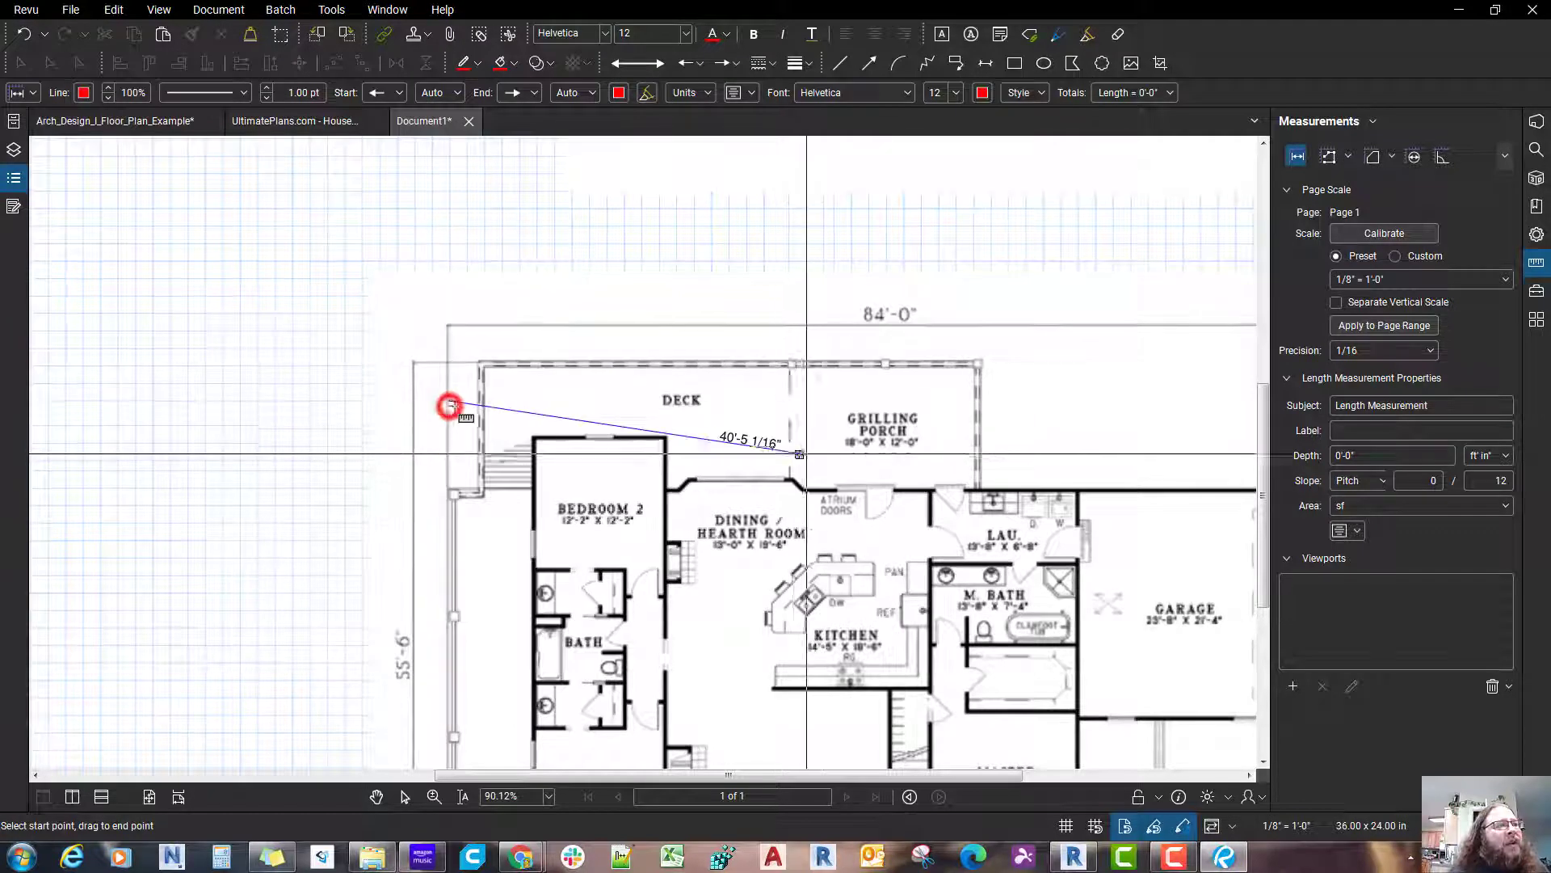
{"action": "scroll", "coordinate": [450, 406], "scroll_direction": "down", "scroll_amount": 3}
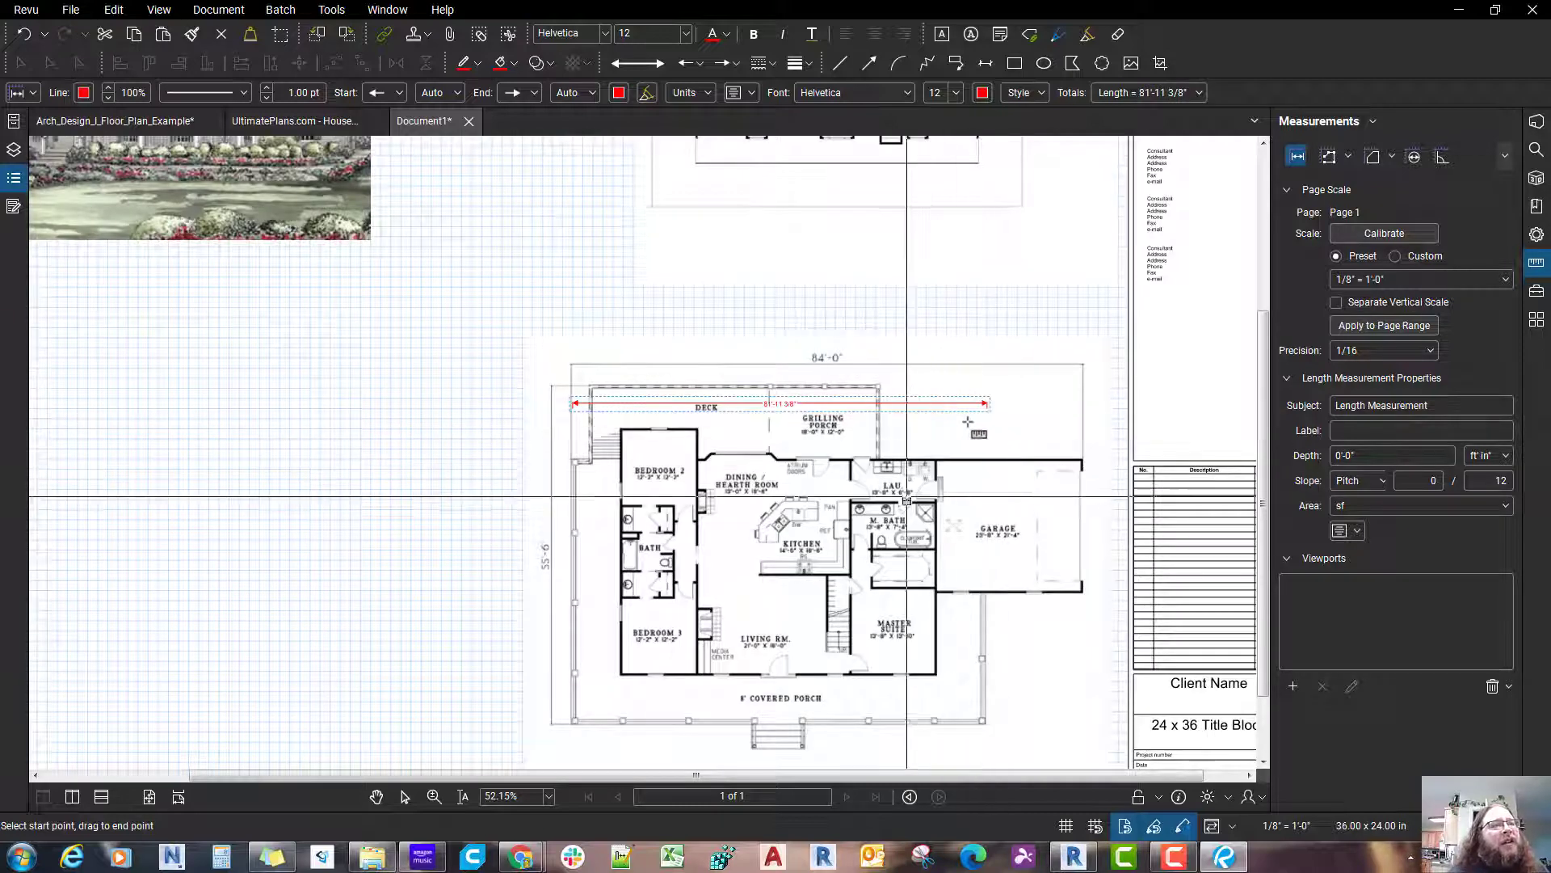
Step: Set the length measurement across the main level plan to 84'-0"
{"action": "scroll", "coordinate": [907, 492], "scroll_direction": "up", "scroll_amount": 3}
{"action": "left_click", "coordinate": [799, 397]}
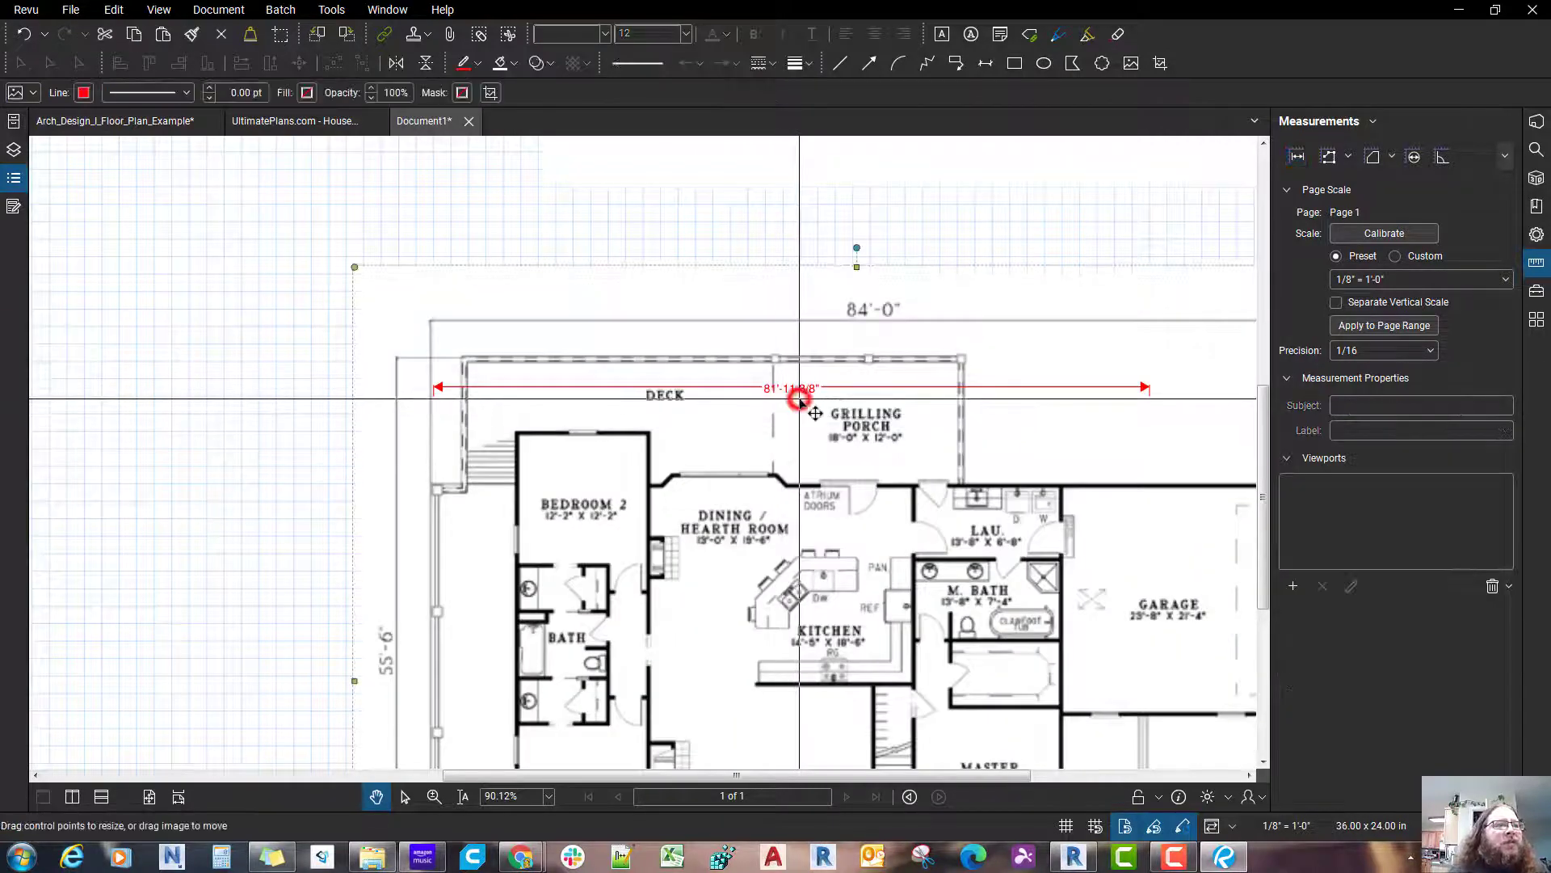
{"action": "key", "text": "Escape"}
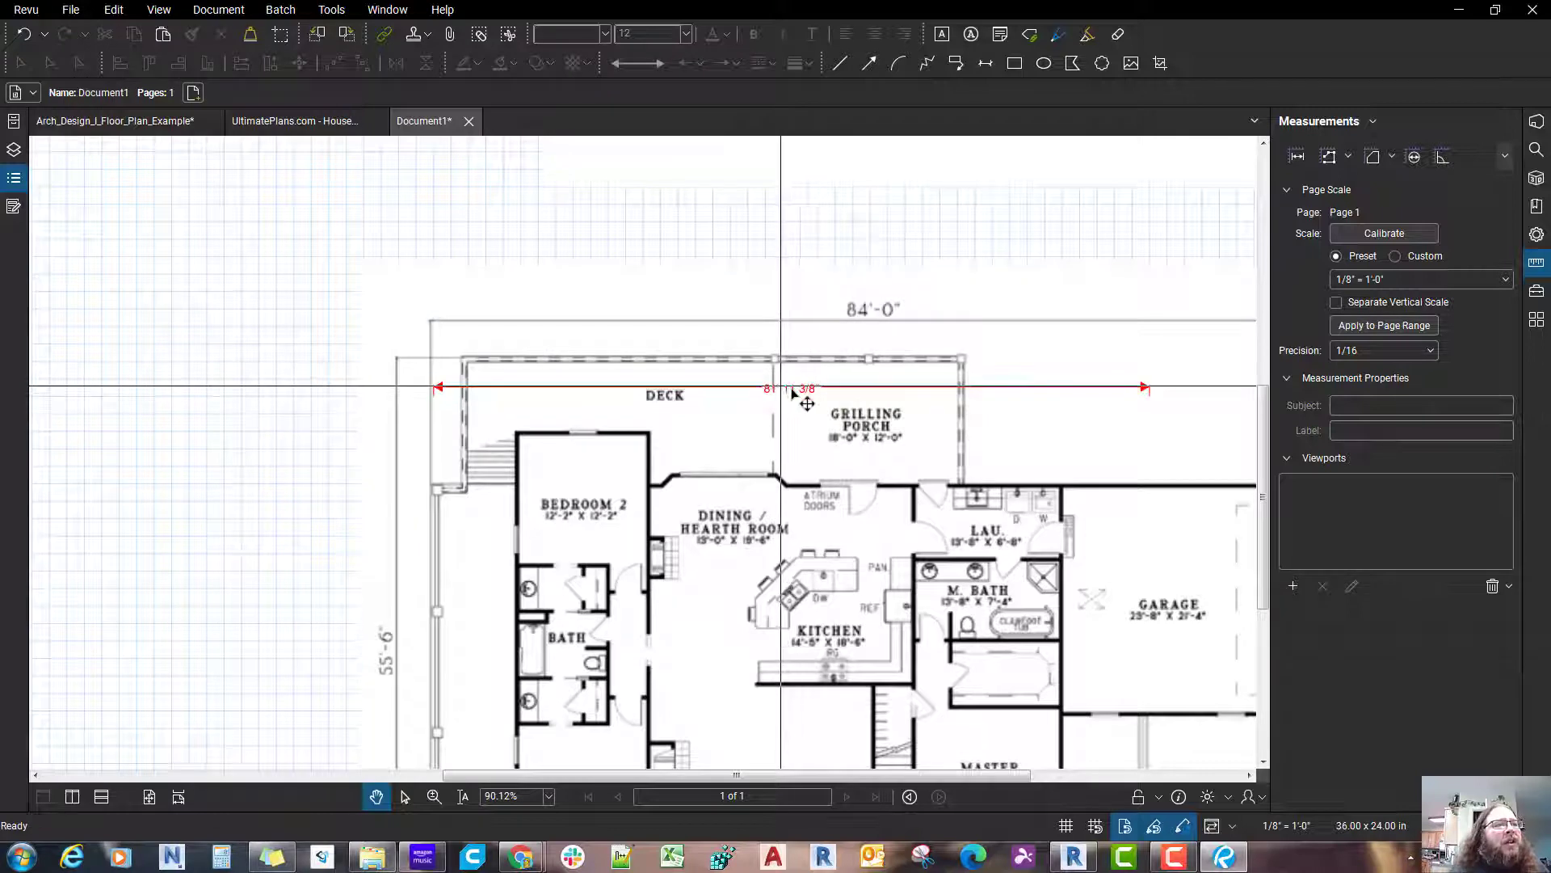
{"action": "left_click", "coordinate": [769, 388]}
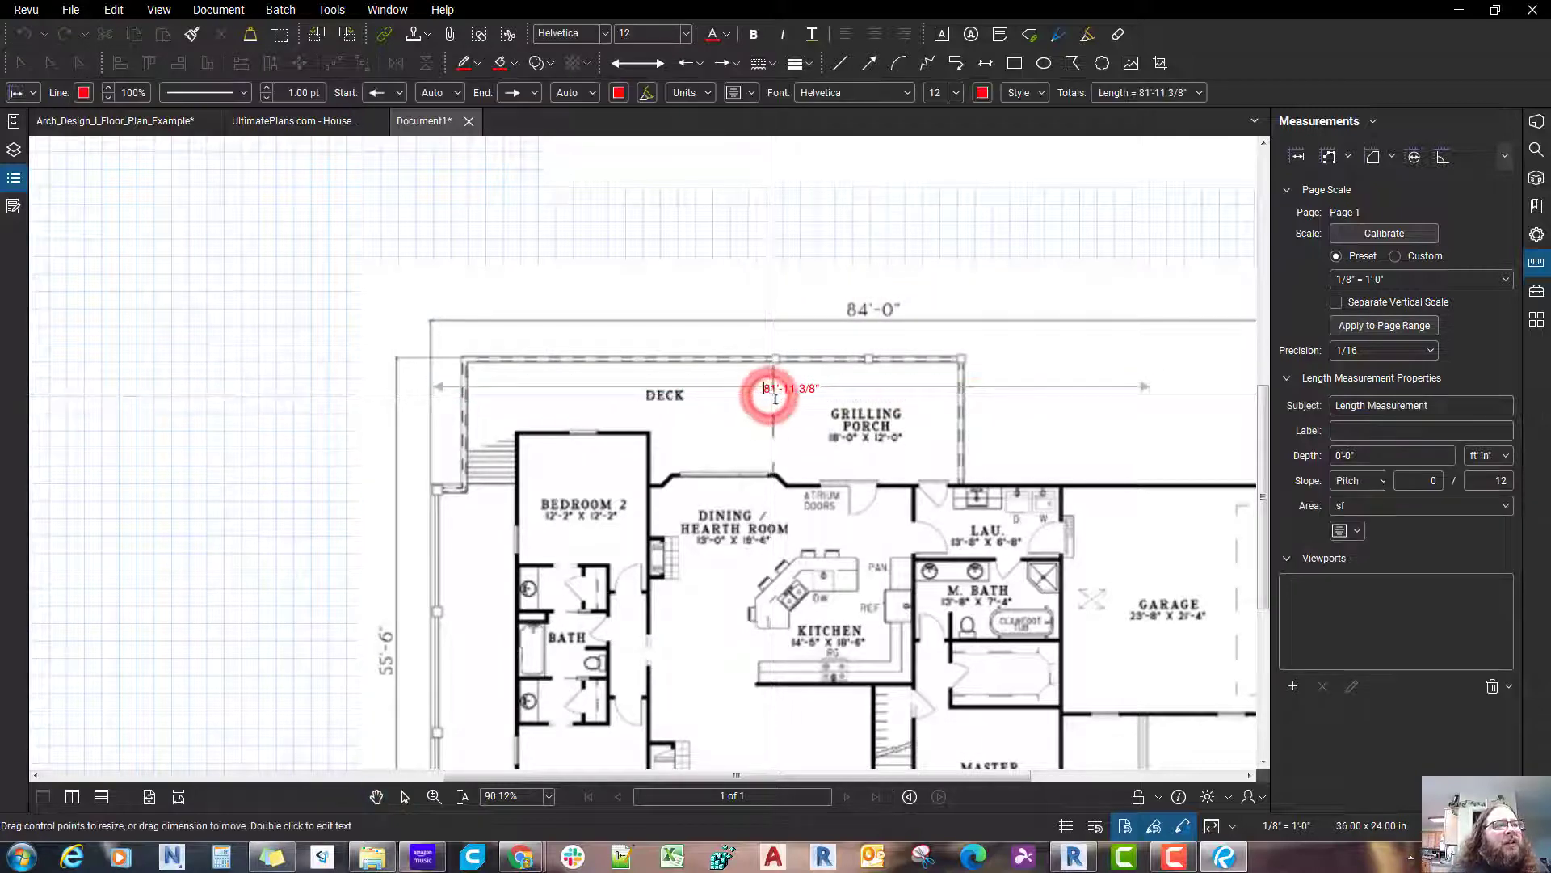
{"action": "double_click", "coordinate": [769, 382]}
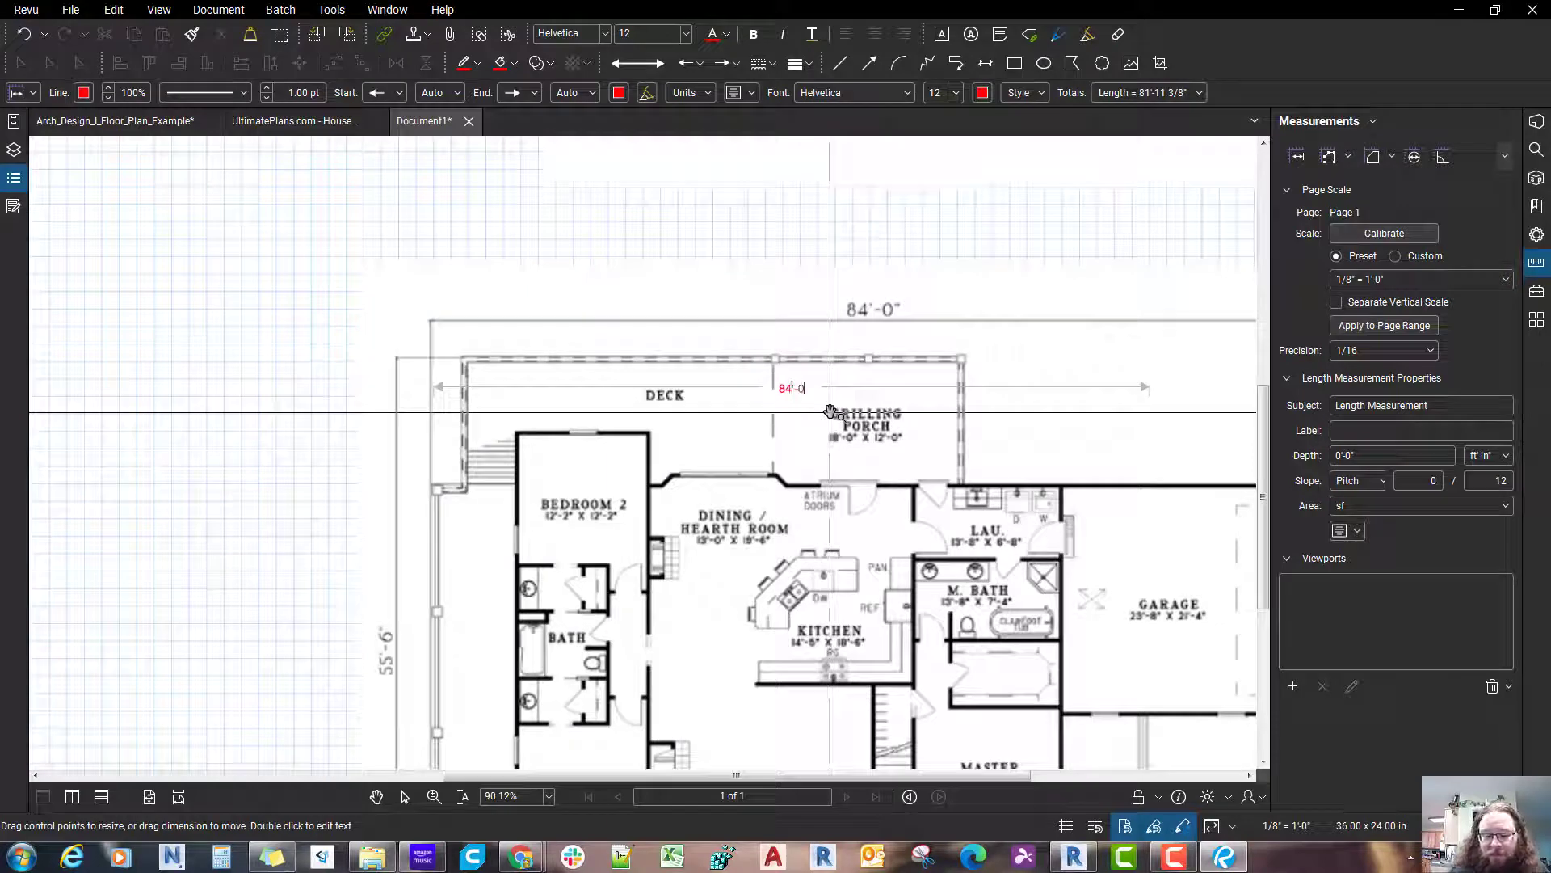
{"action": "left_click", "coordinate": [953, 221]}
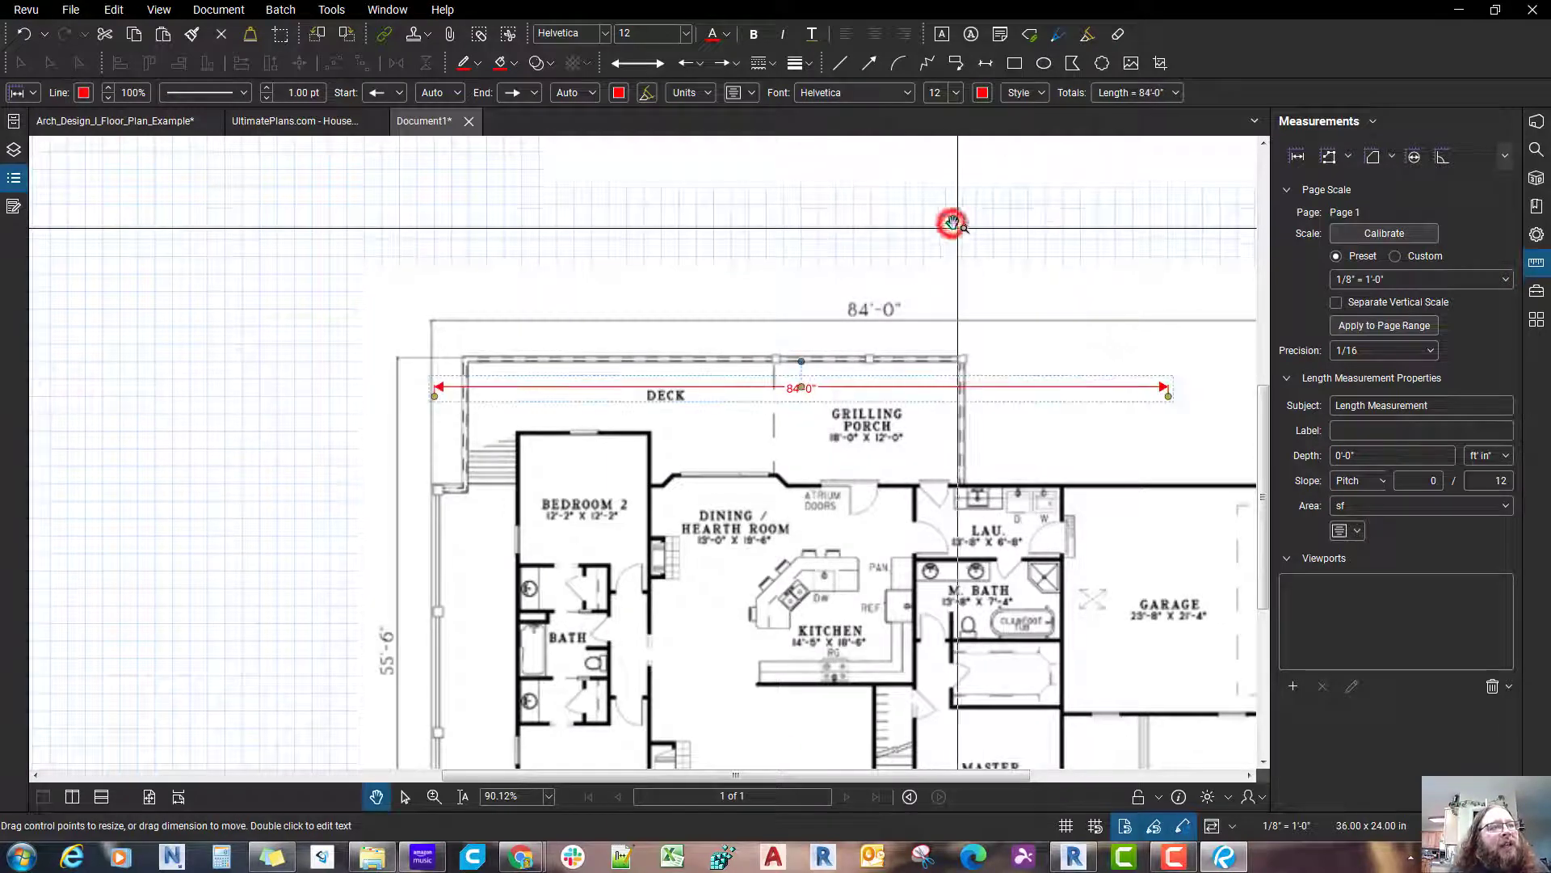
Step: Move the red length measurement up to just below the plan's printed 84'-0" dimension, lined up with its left extension line
{"action": "scroll", "coordinate": [960, 232], "scroll_direction": "up", "scroll_amount": 3}
{"action": "scroll", "coordinate": [929, 250], "scroll_direction": "down", "scroll_amount": 3}
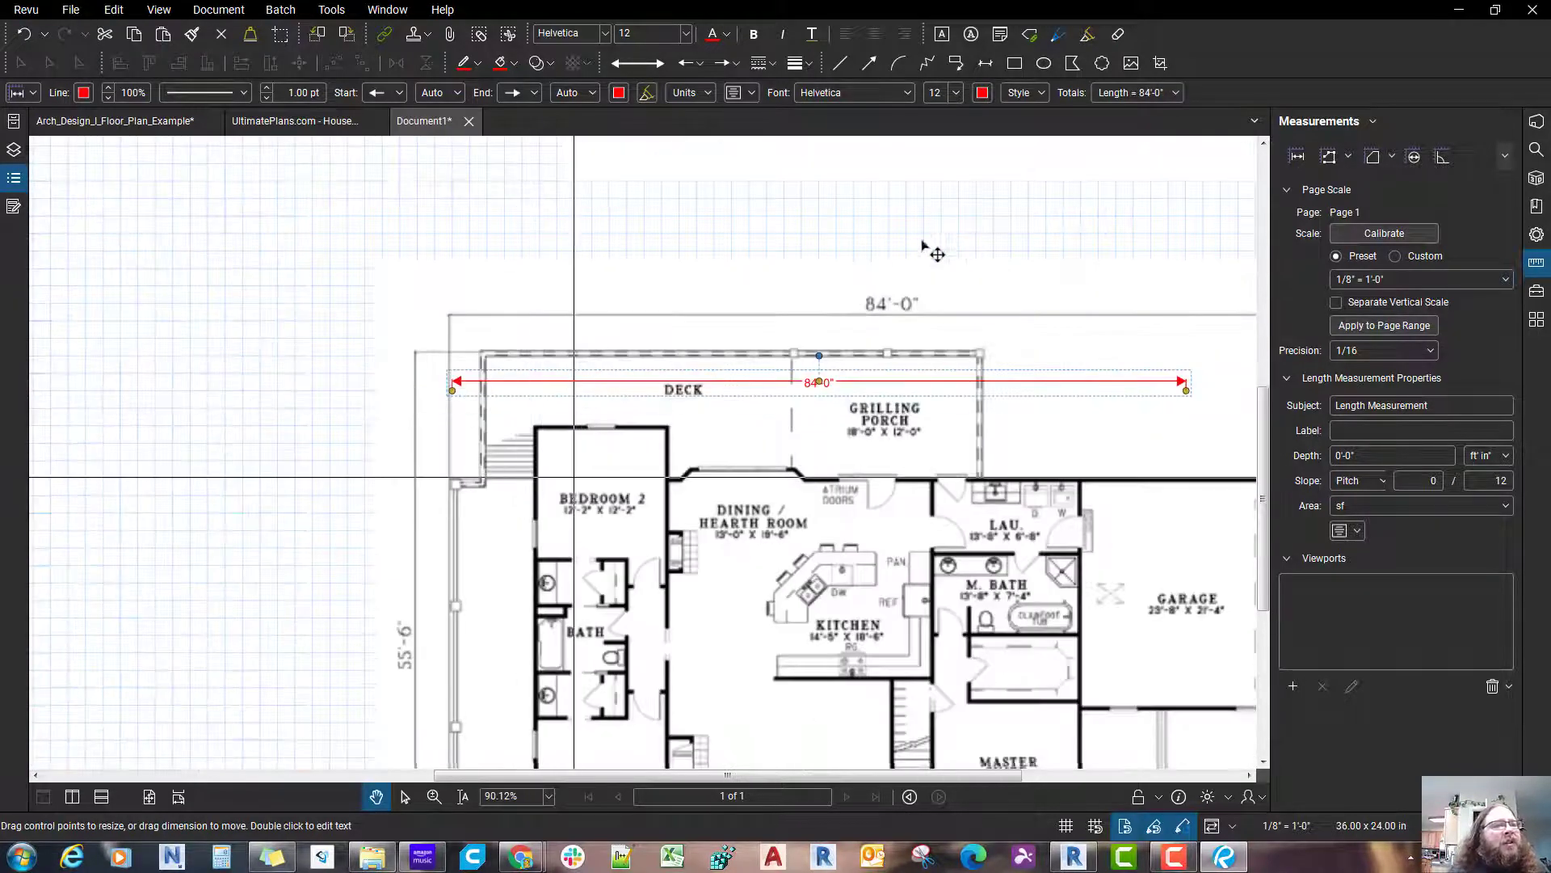
{"action": "scroll", "coordinate": [634, 399], "scroll_direction": "down", "scroll_amount": 3}
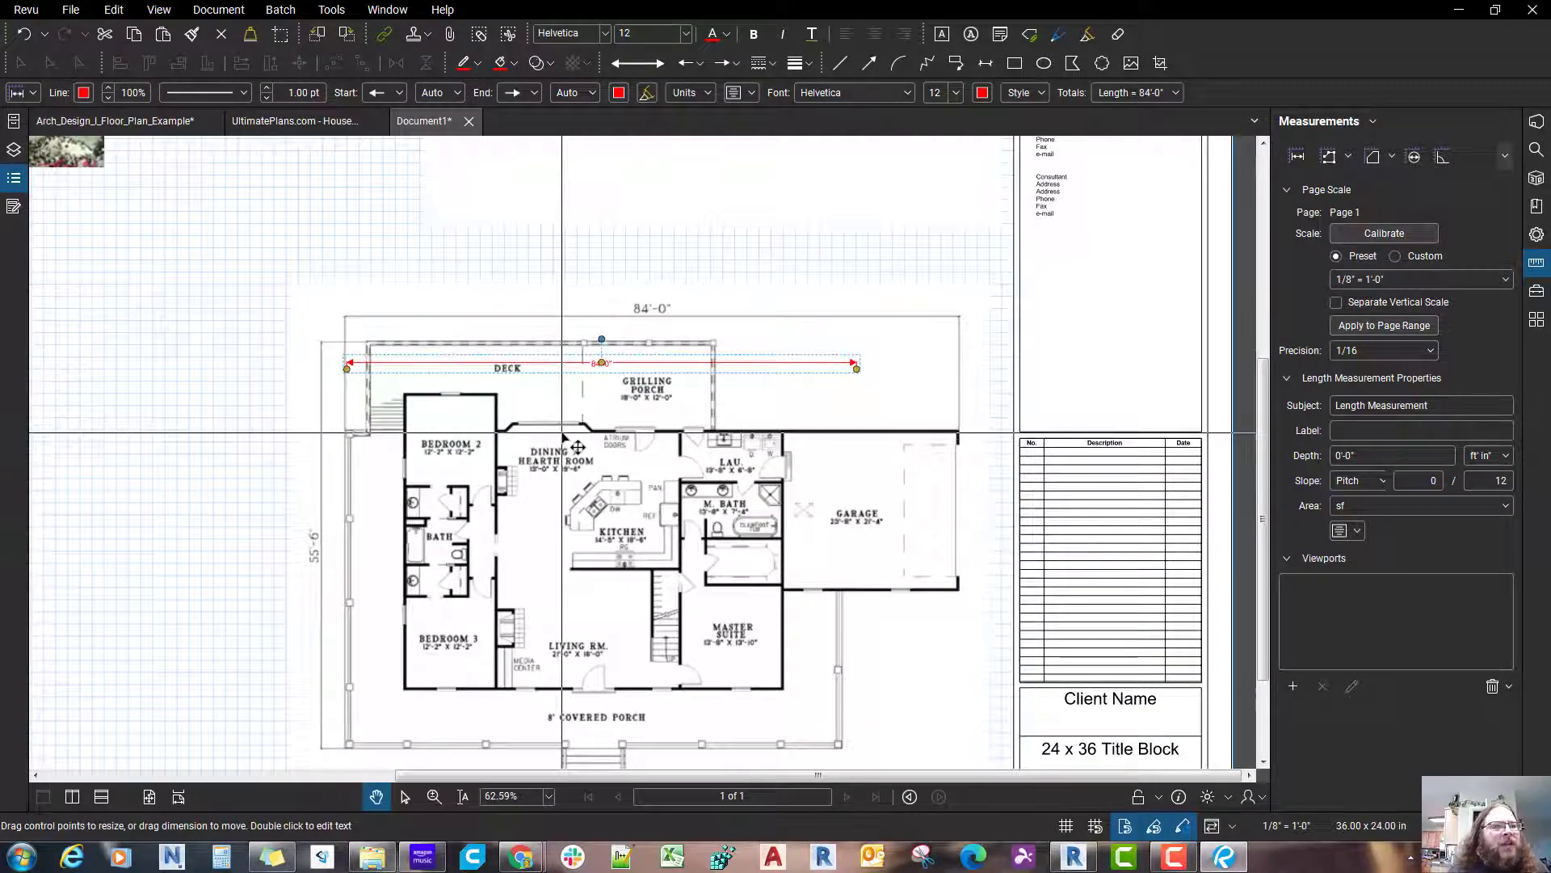
{"action": "left_click_drag", "start_coordinate": [450, 363], "coordinate": [453, 327]}
{"action": "scroll", "coordinate": [391, 327], "scroll_direction": "up", "scroll_amount": 8}
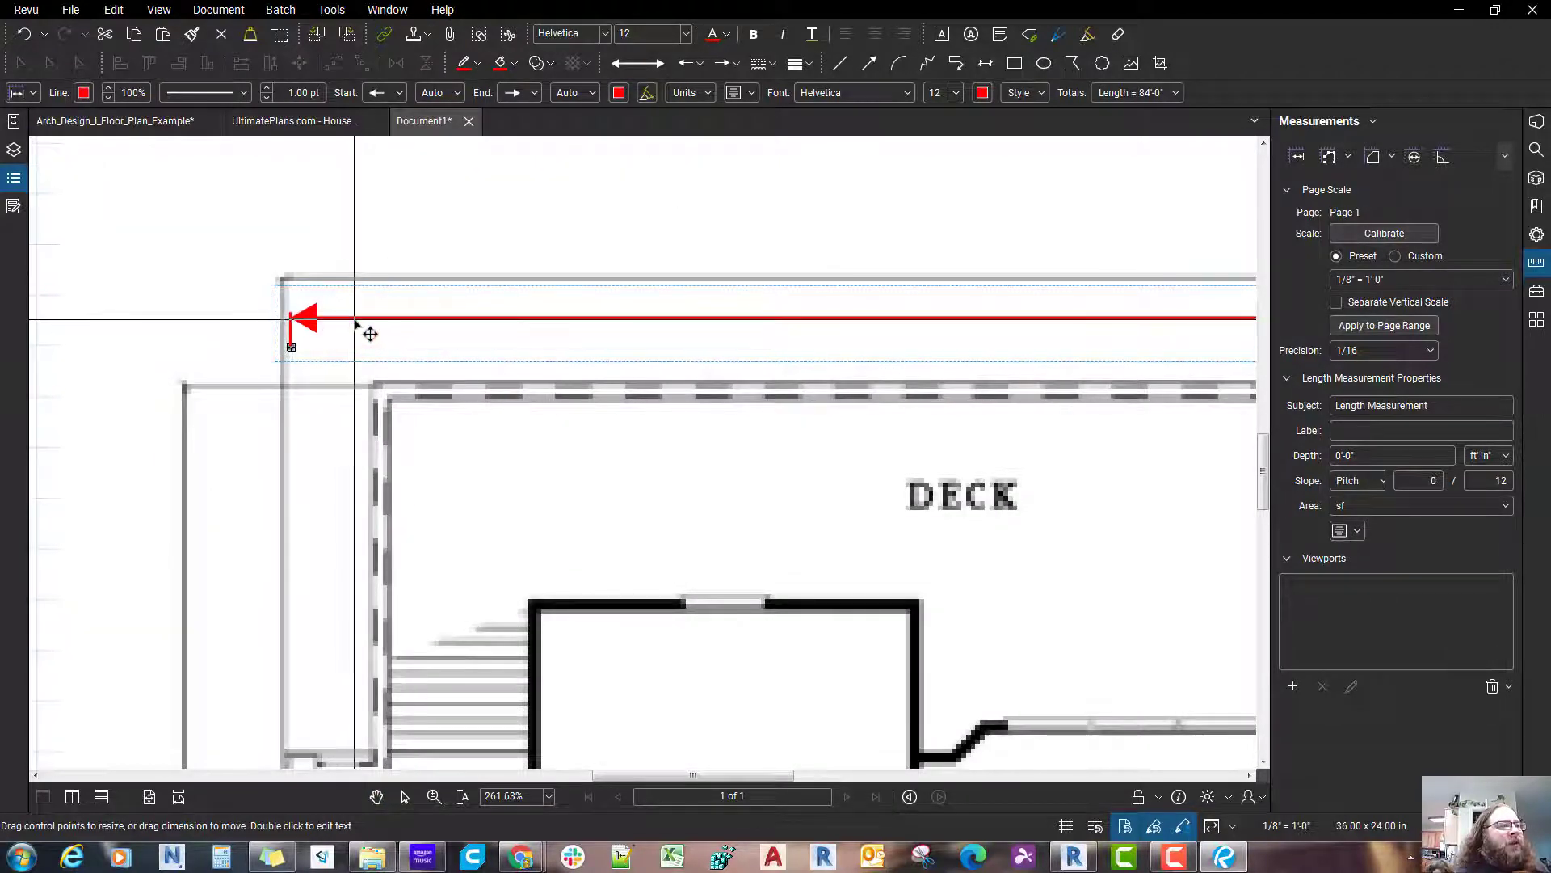
{"action": "scroll", "coordinate": [355, 323], "scroll_direction": "down", "scroll_amount": 7}
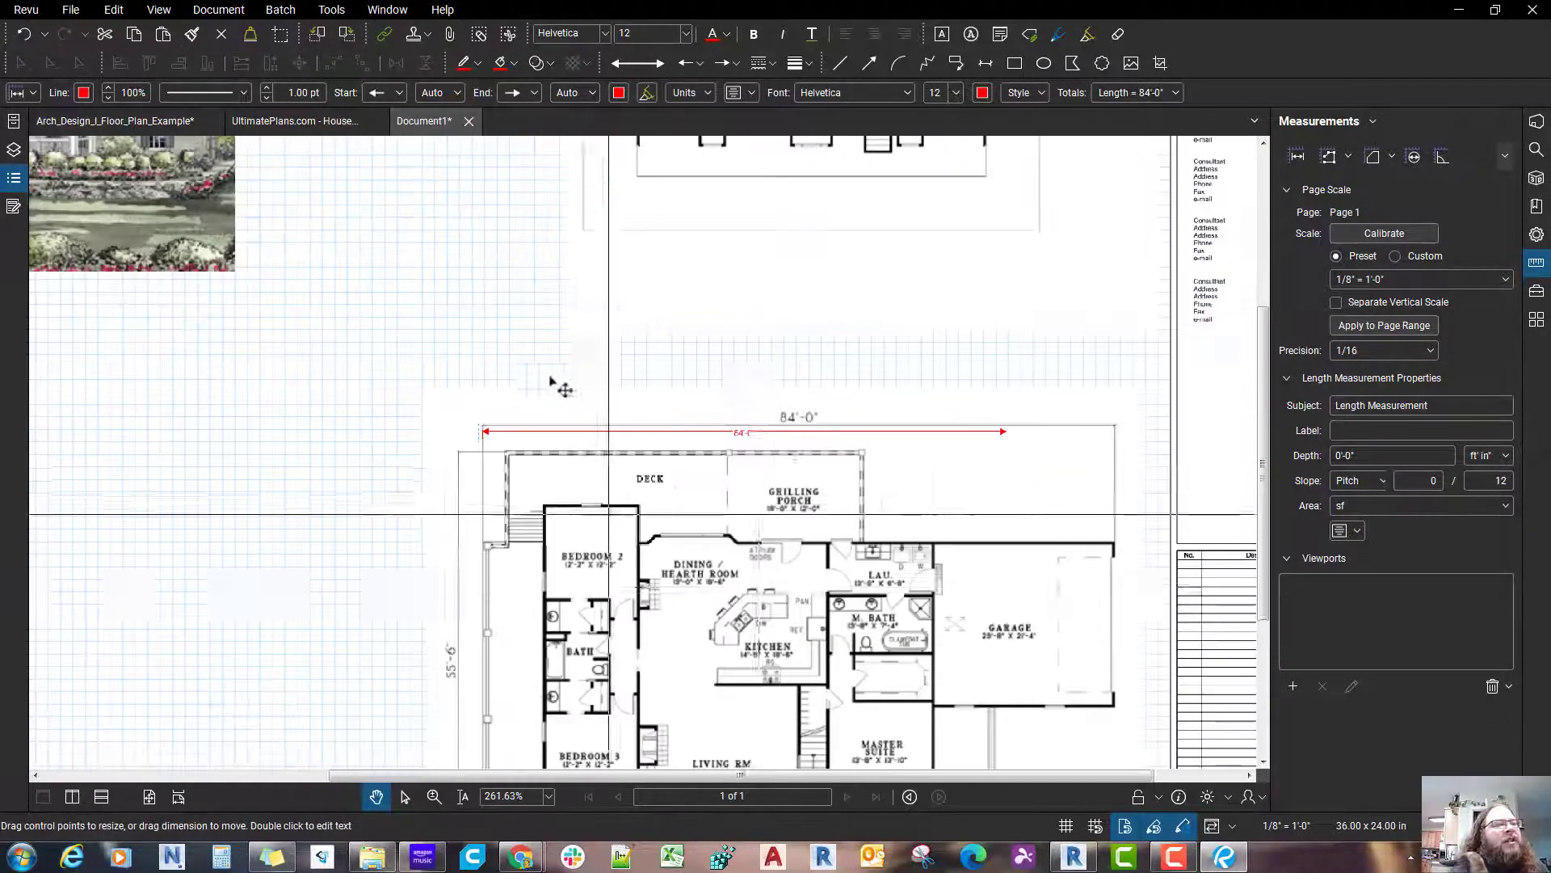
Step: Bring up the main level plan image's properties and show its layout size
{"action": "left_click", "coordinate": [880, 486]}
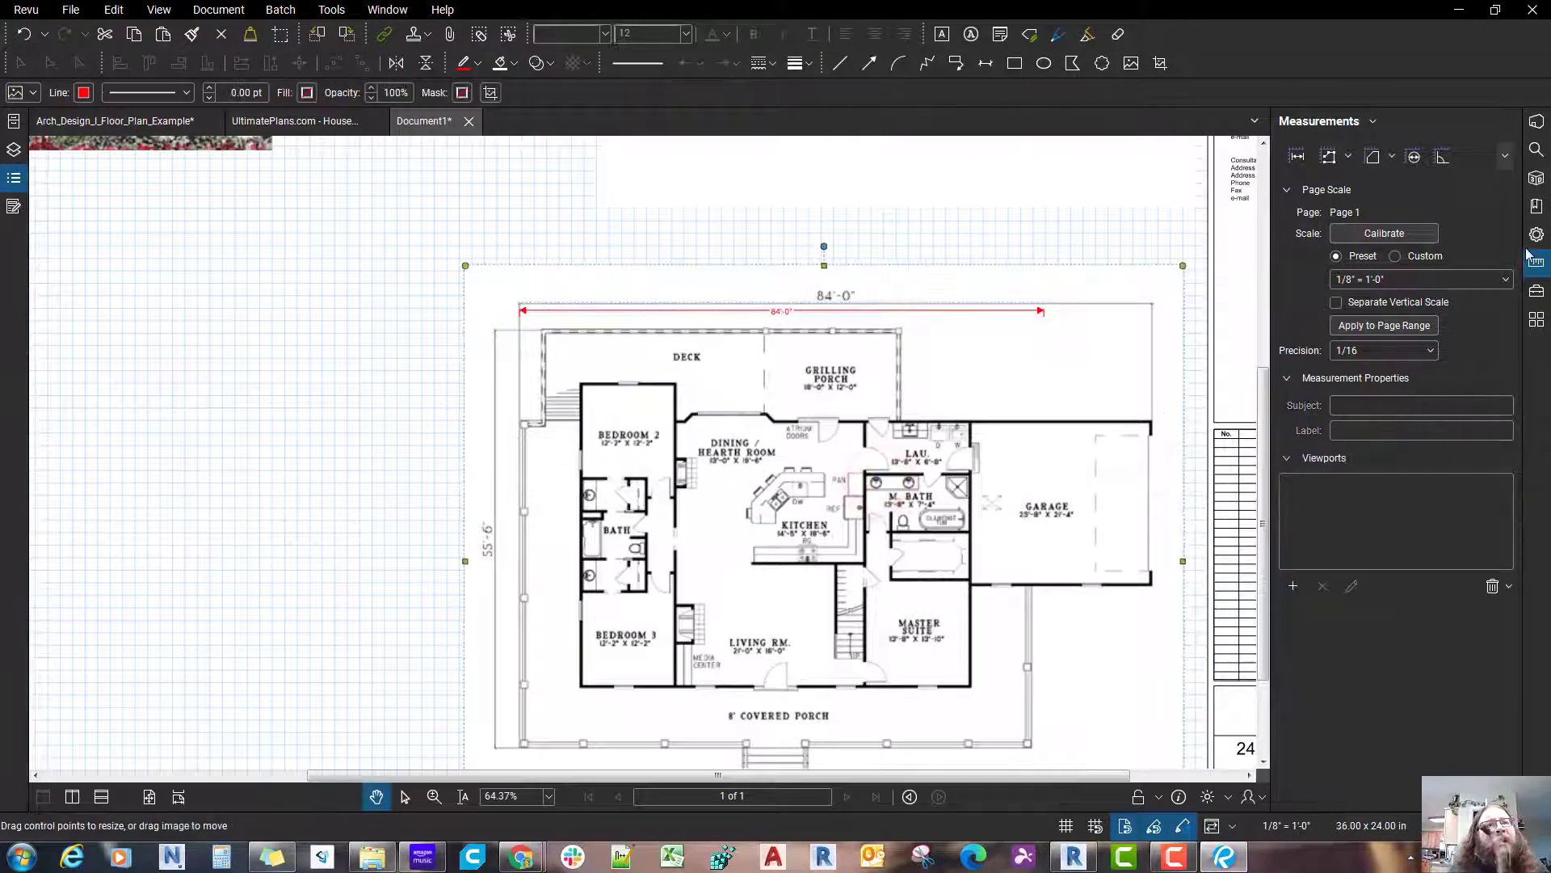
{"action": "left_click", "coordinate": [1537, 235]}
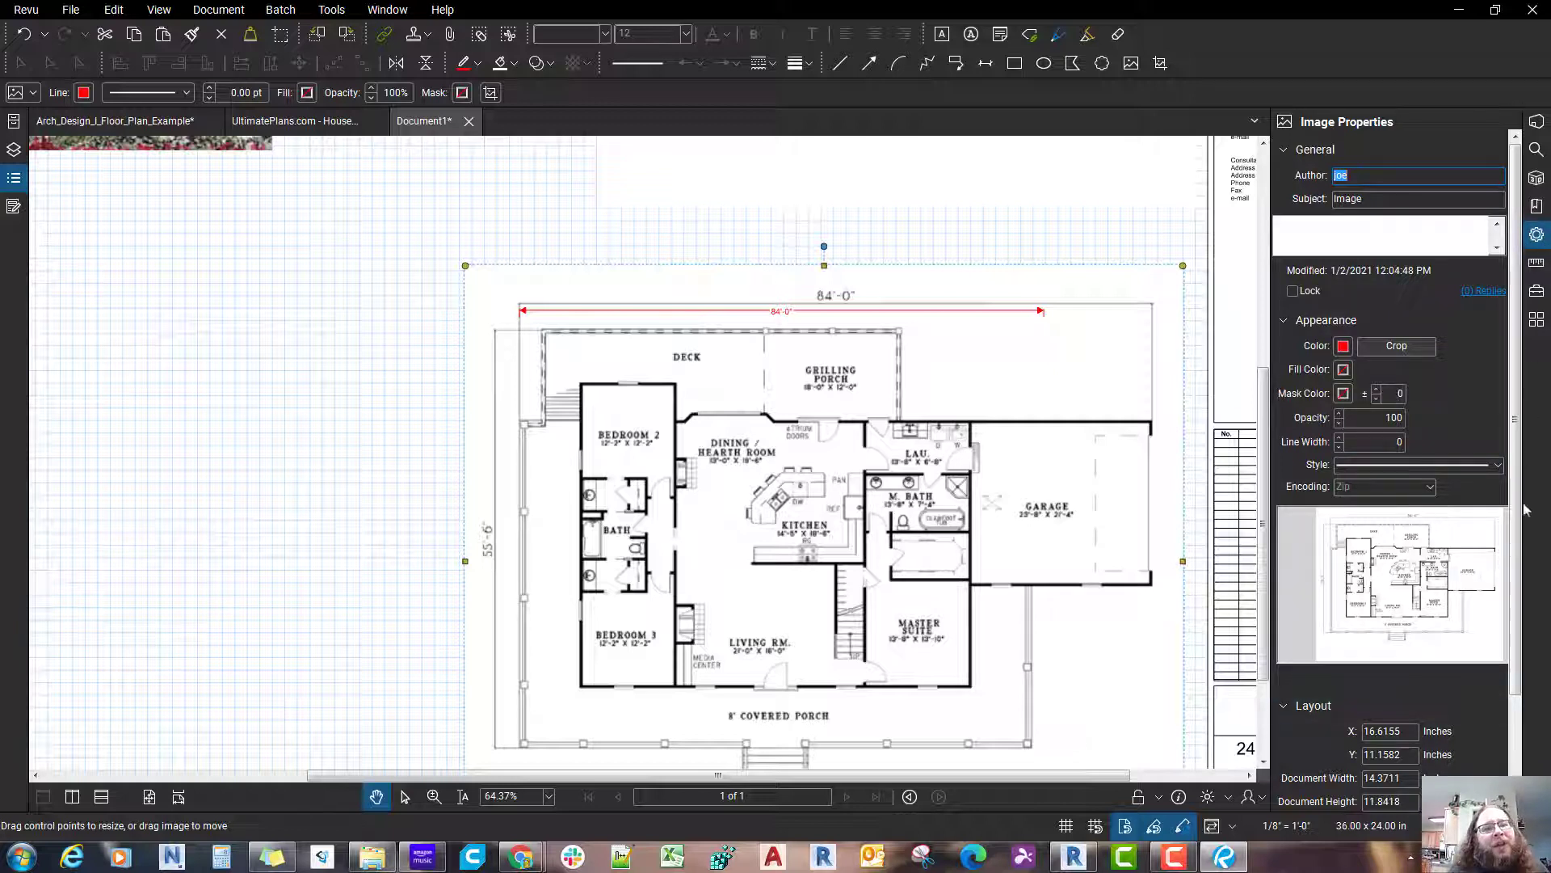
{"action": "left_click_drag", "start_coordinate": [1519, 588], "coordinate": [1514, 657]}
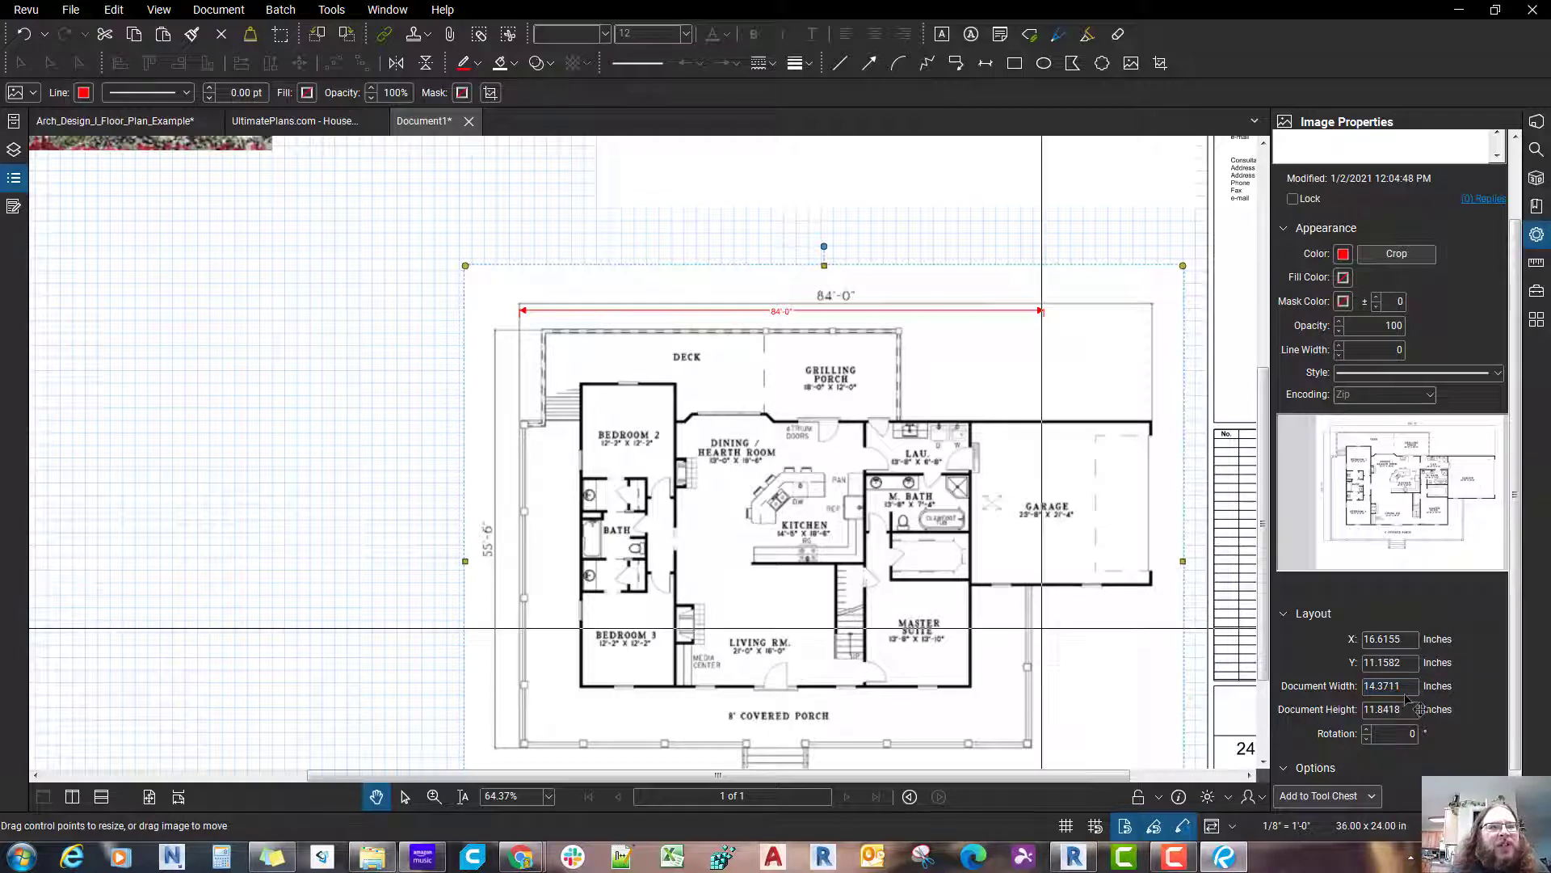
Step: Shrink the main level plan image proportionally from its lower-right corner to about 12.02 × 9.90 inches
{"action": "left_click_drag", "start_coordinate": [1027, 563], "coordinate": [1071, 422]}
{"action": "scroll", "coordinate": [1155, 642], "scroll_direction": "down", "scroll_amount": 1}
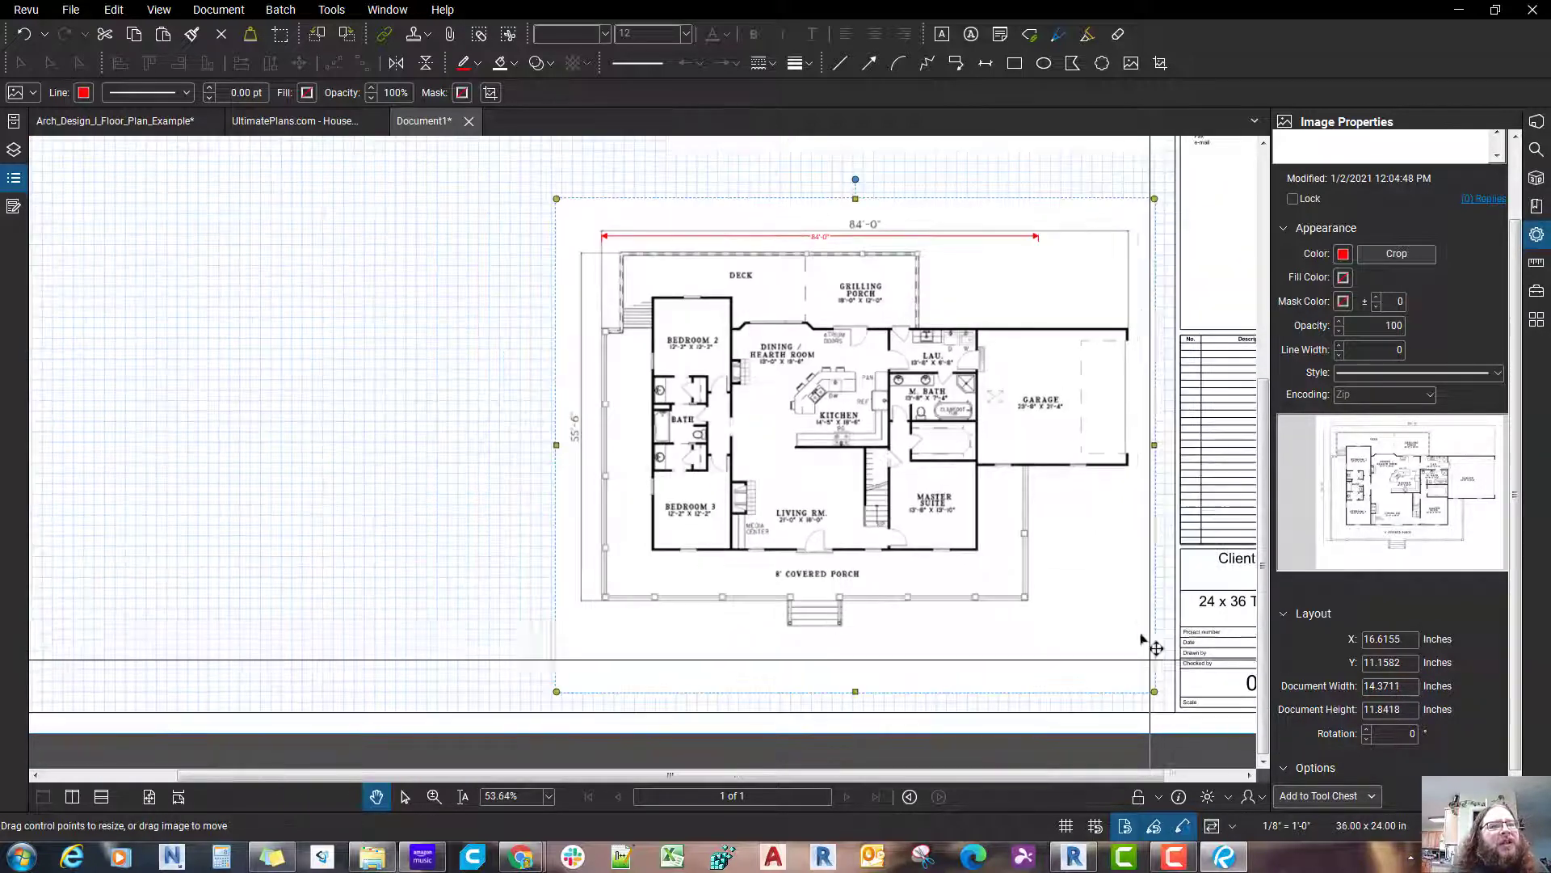
{"action": "left_click", "coordinate": [1139, 633]}
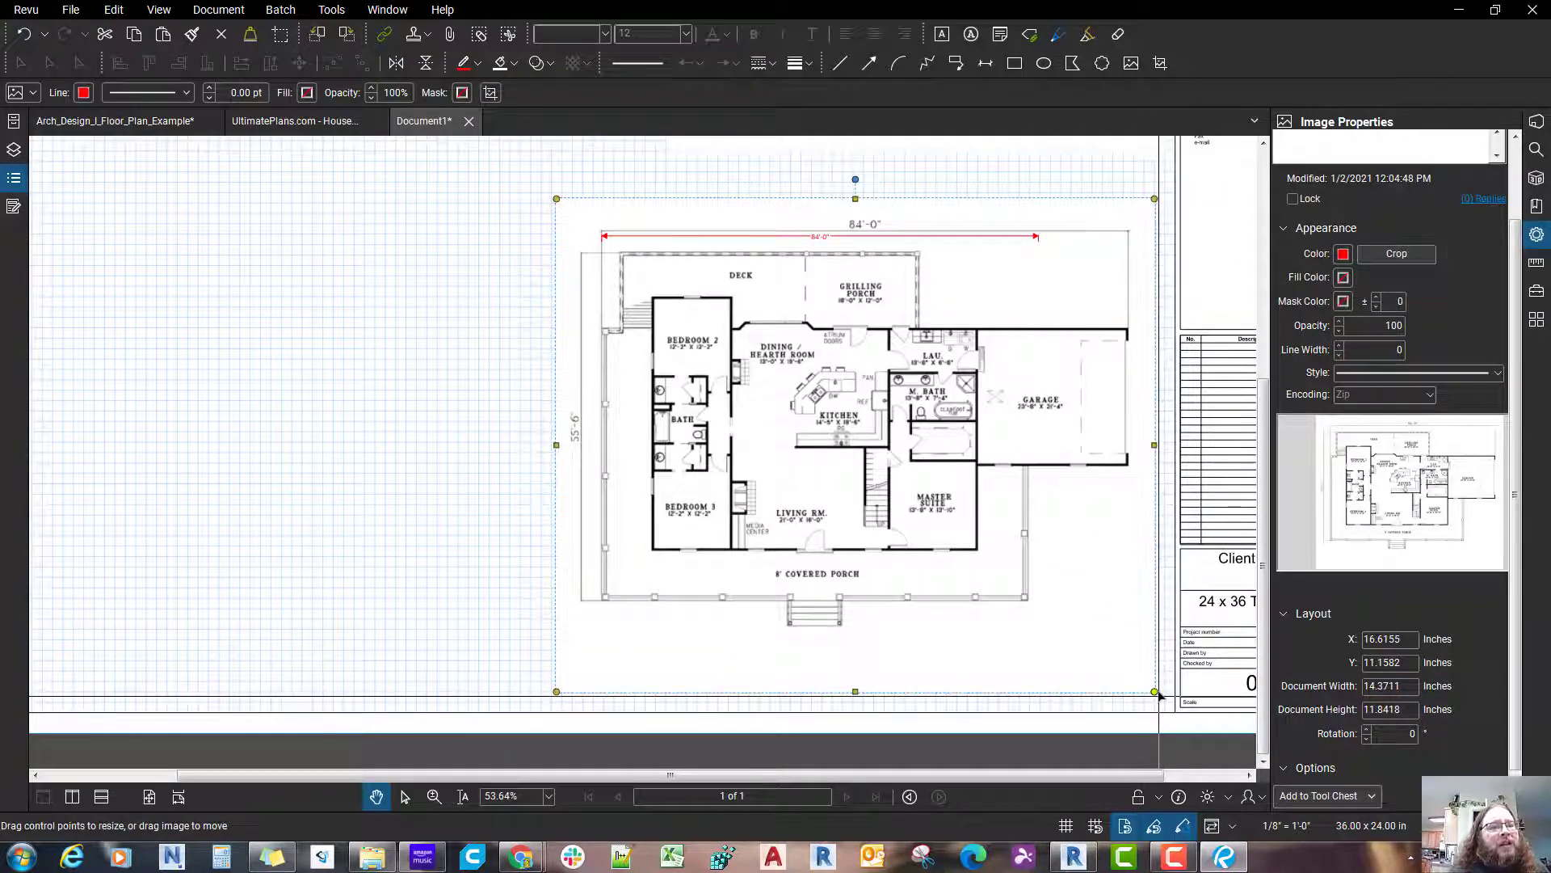
{"action": "left_click_drag", "start_coordinate": [1157, 691], "coordinate": [1058, 610]}
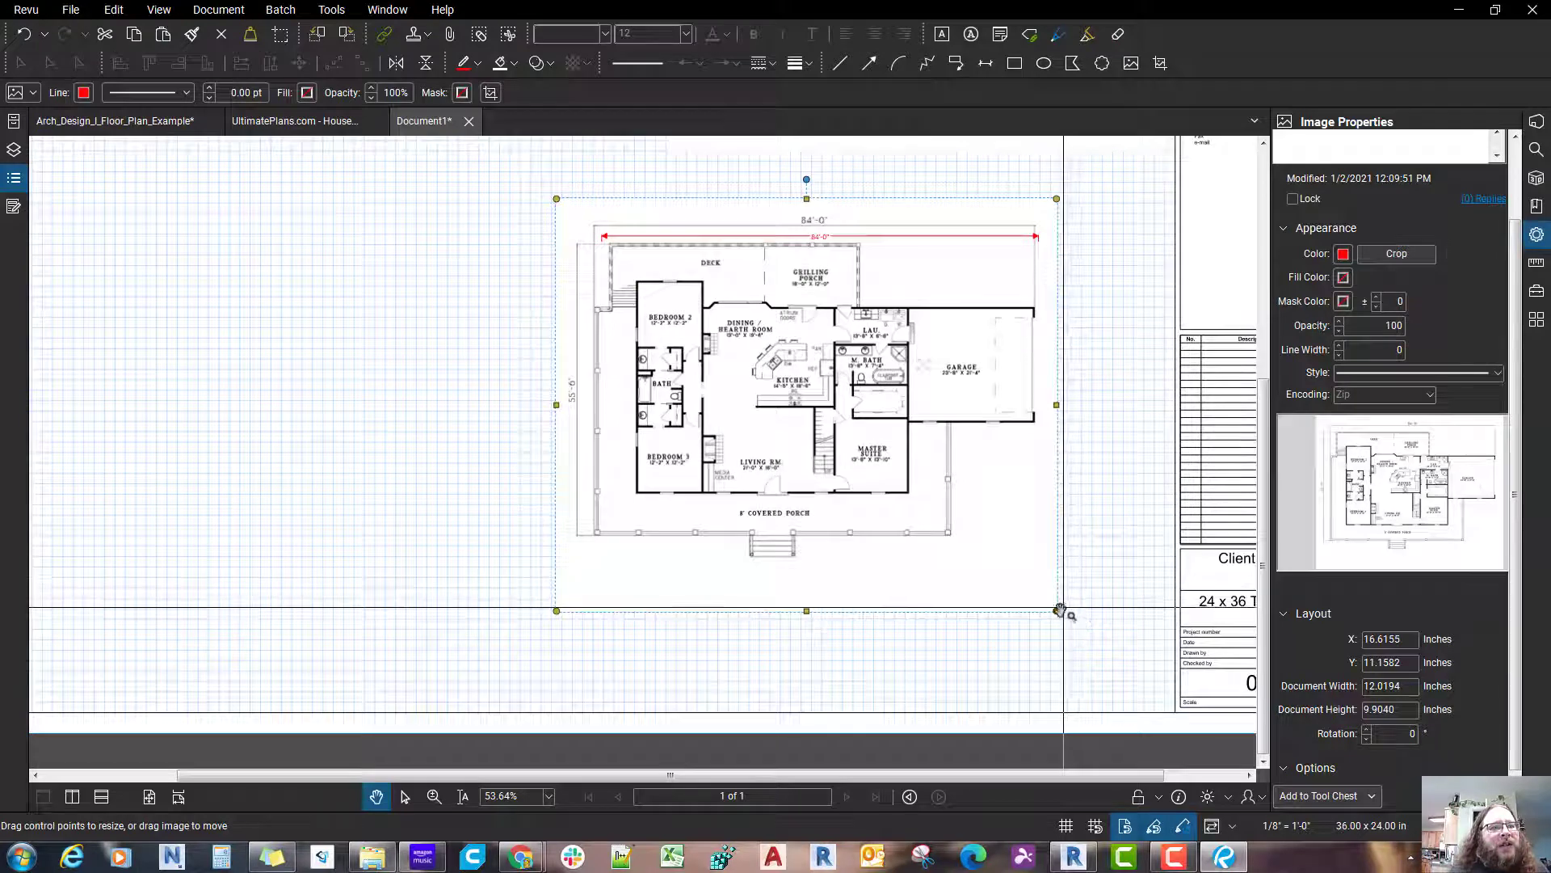
Step: Enlarge the main level plan image to about 12.33 × 10.16 inches and align its left extension line with the red measurement's left end
{"action": "left_click_drag", "start_coordinate": [1058, 612], "coordinate": [1105, 677]}
{"action": "scroll", "coordinate": [719, 365], "scroll_direction": "up", "scroll_amount": 3}
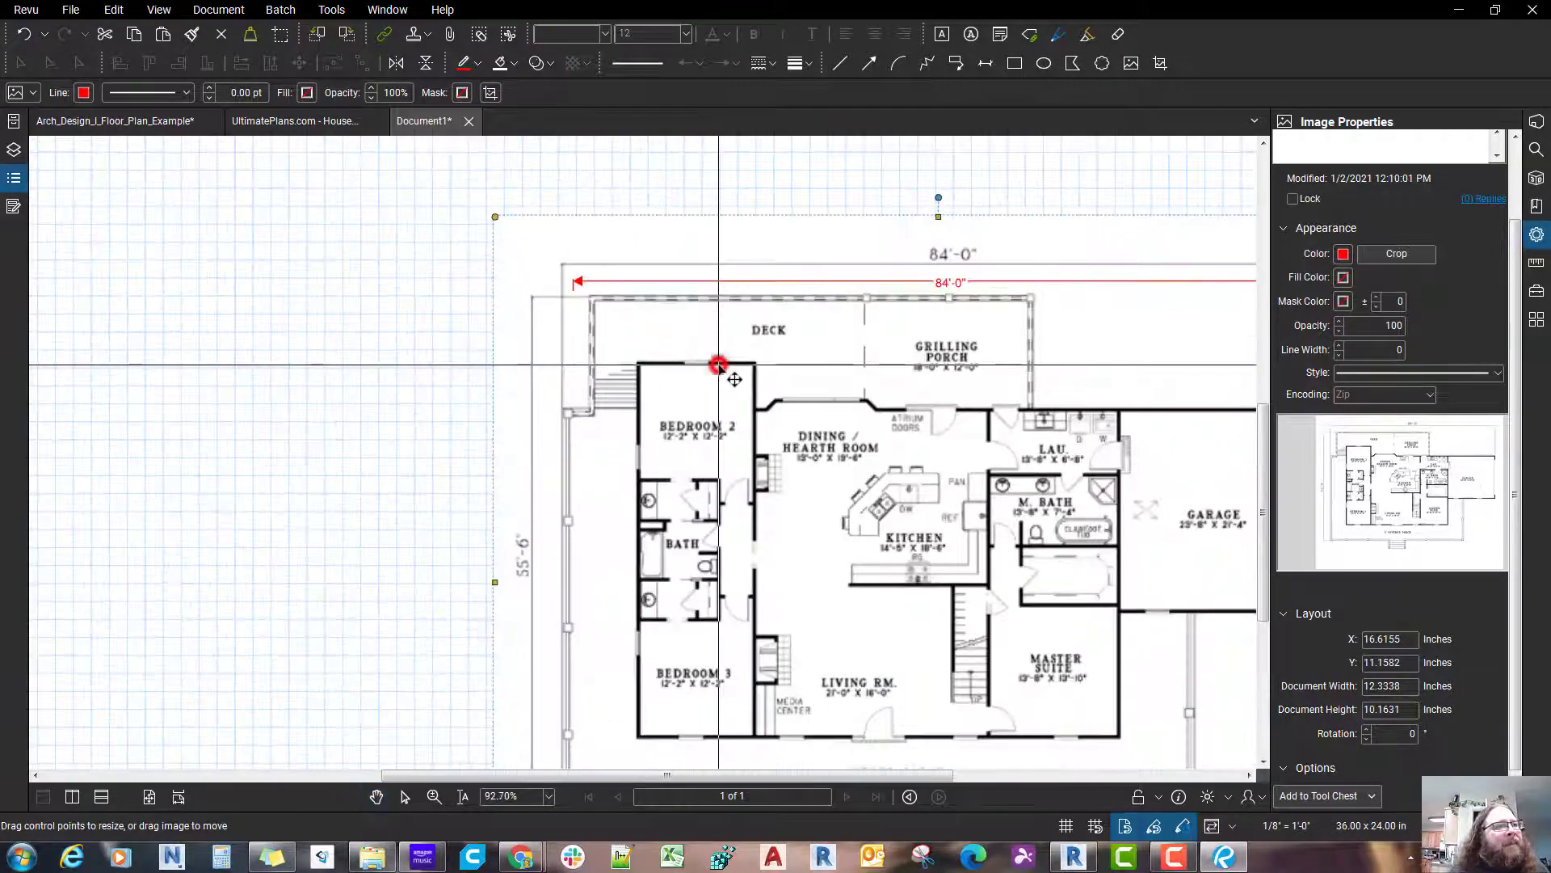
{"action": "left_click_drag", "start_coordinate": [718, 366], "coordinate": [722, 368]}
{"action": "scroll", "coordinate": [722, 368], "scroll_direction": "down", "scroll_amount": 2}
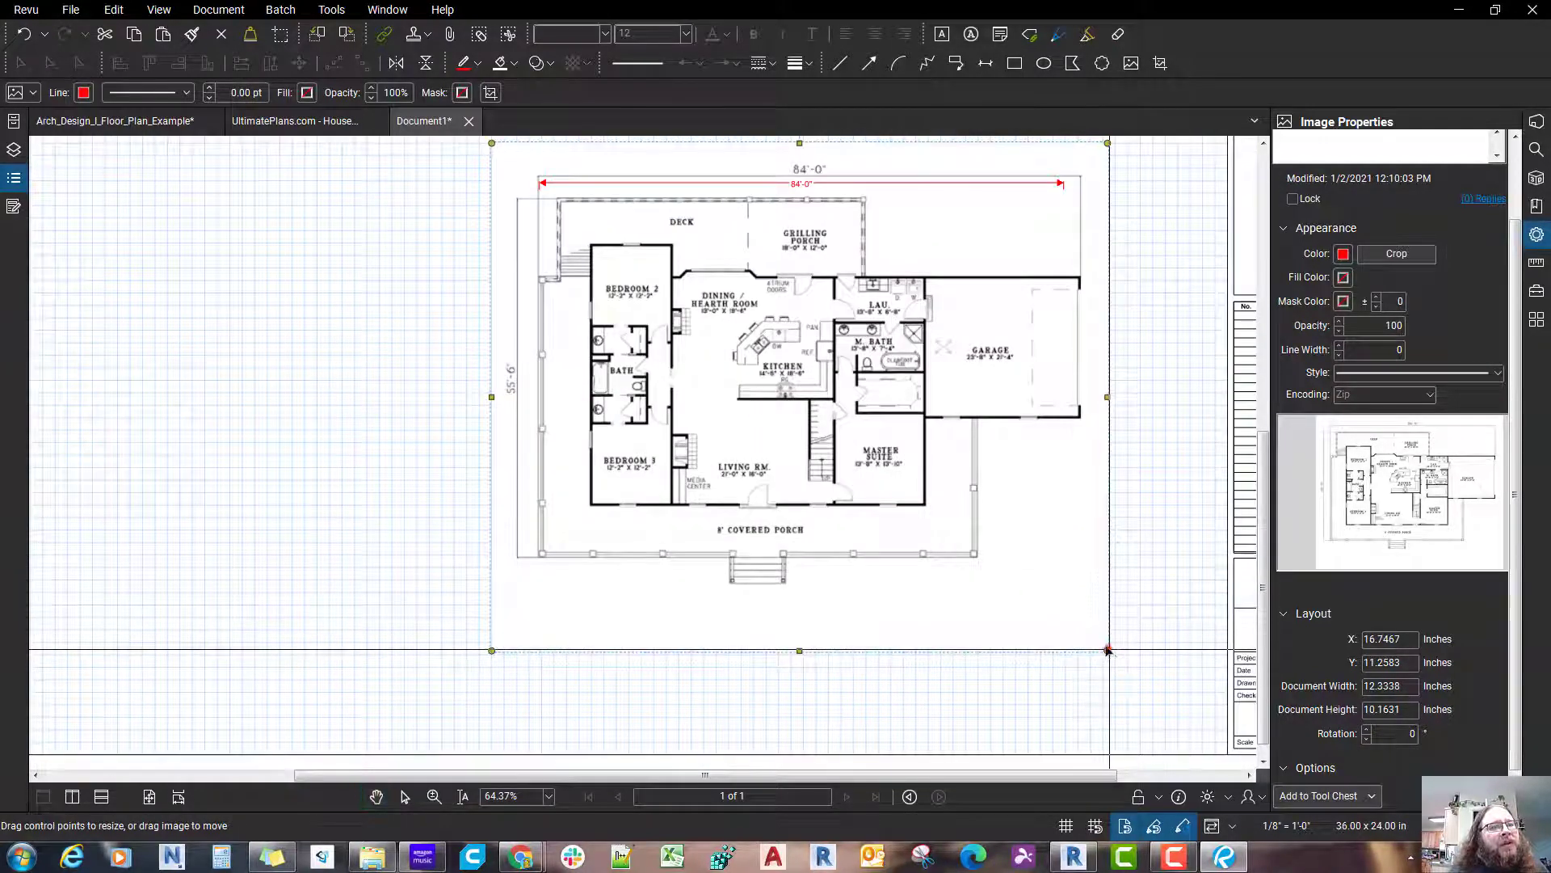
Step: Shrink the main level plan image to about 11.92 × 9.82 inches and nudge it right to X 16.7883 inches
{"action": "left_click_drag", "start_coordinate": [1108, 650], "coordinate": [1088, 636]}
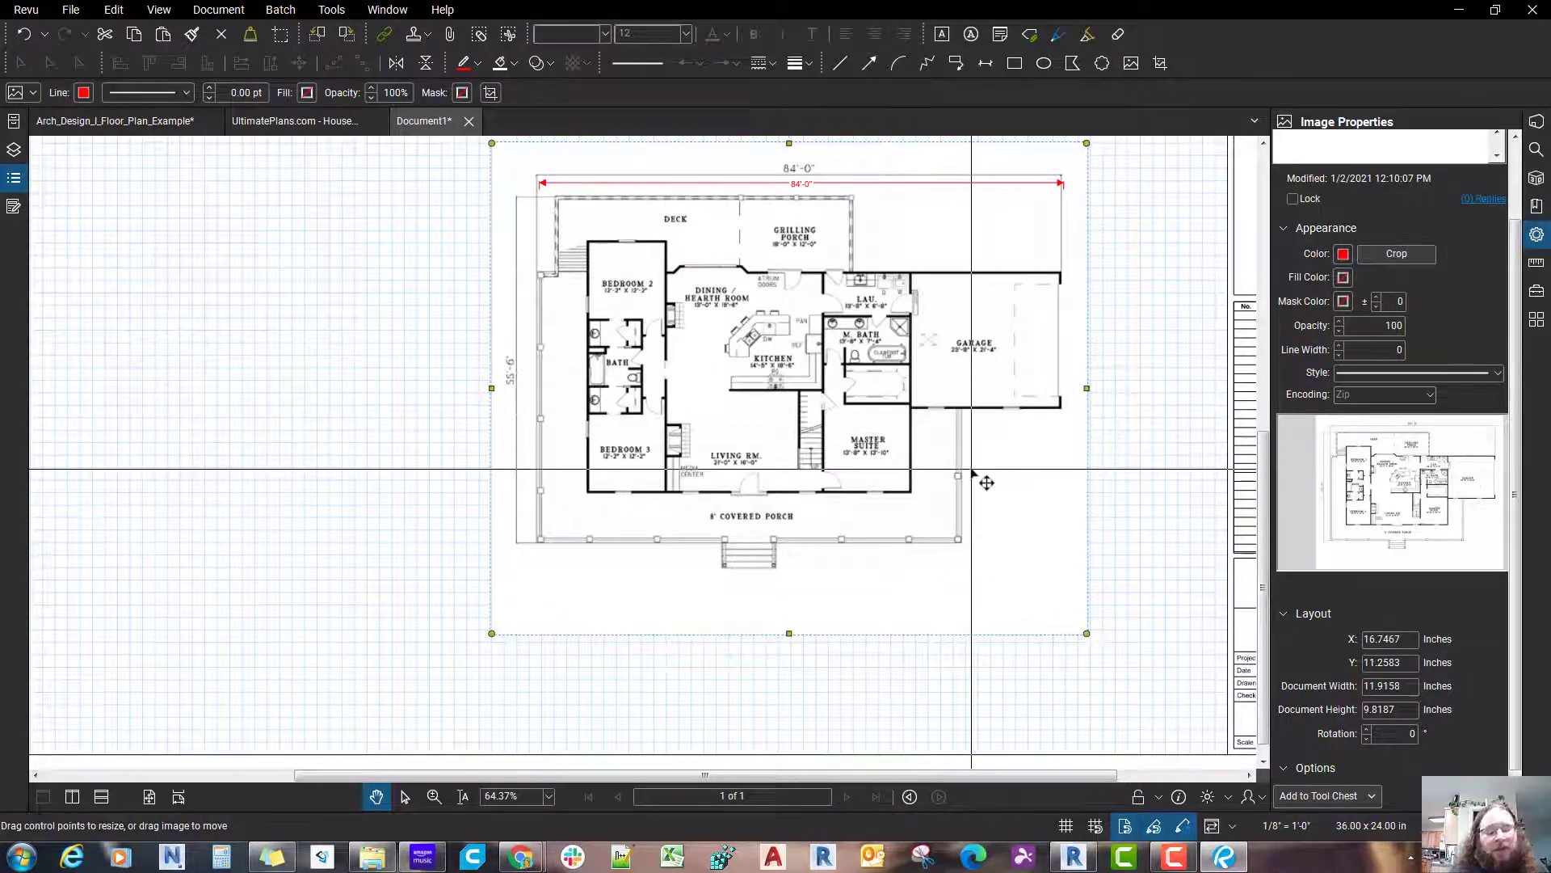
{"action": "key", "text": "Right"}
{"action": "key", "text": "Right"}
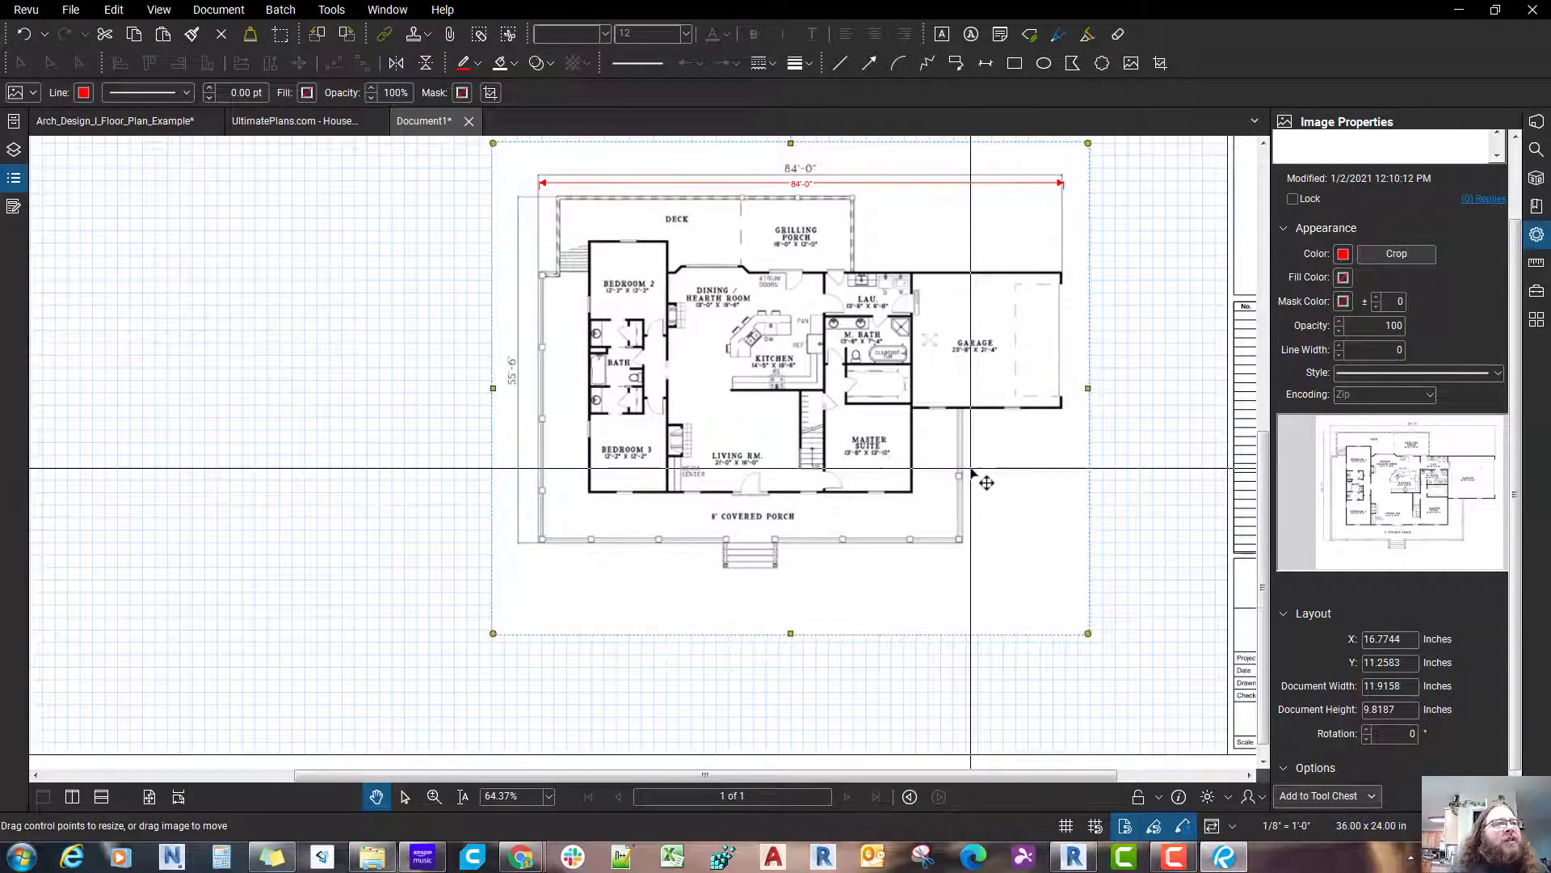
{"action": "key", "text": "Right"}
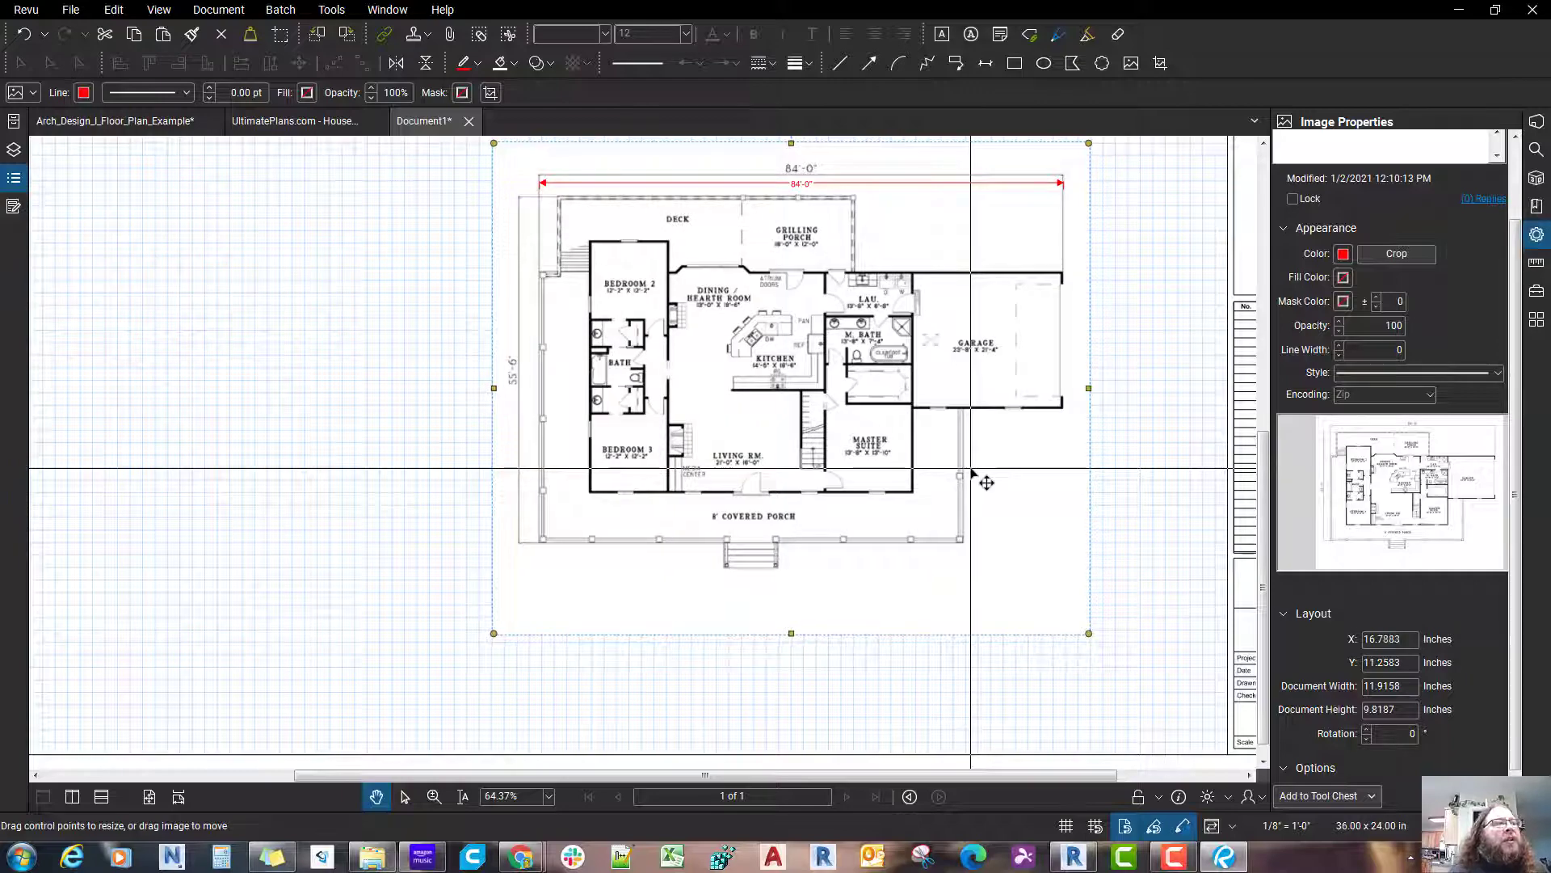
Step: Enlarge the main level plan image slightly to about 11.94 × 9.84 inches so its printed overall width matches the red 84'-0" measurement
{"action": "scroll", "coordinate": [973, 475], "scroll_direction": "up", "scroll_amount": 3}
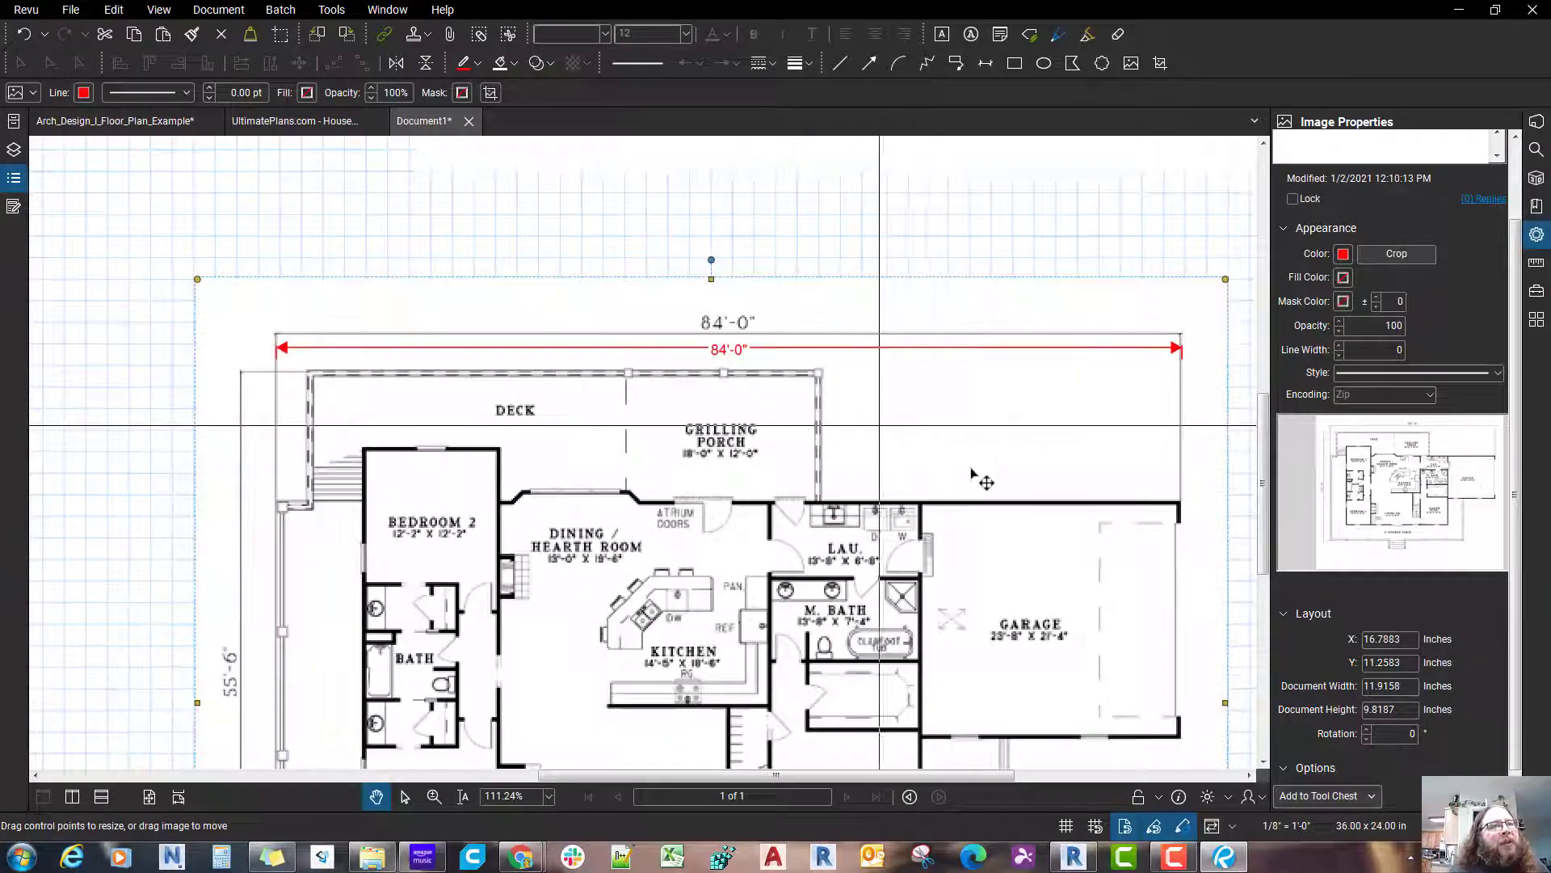
{"action": "scroll", "coordinate": [974, 475], "scroll_direction": "up", "scroll_amount": 4}
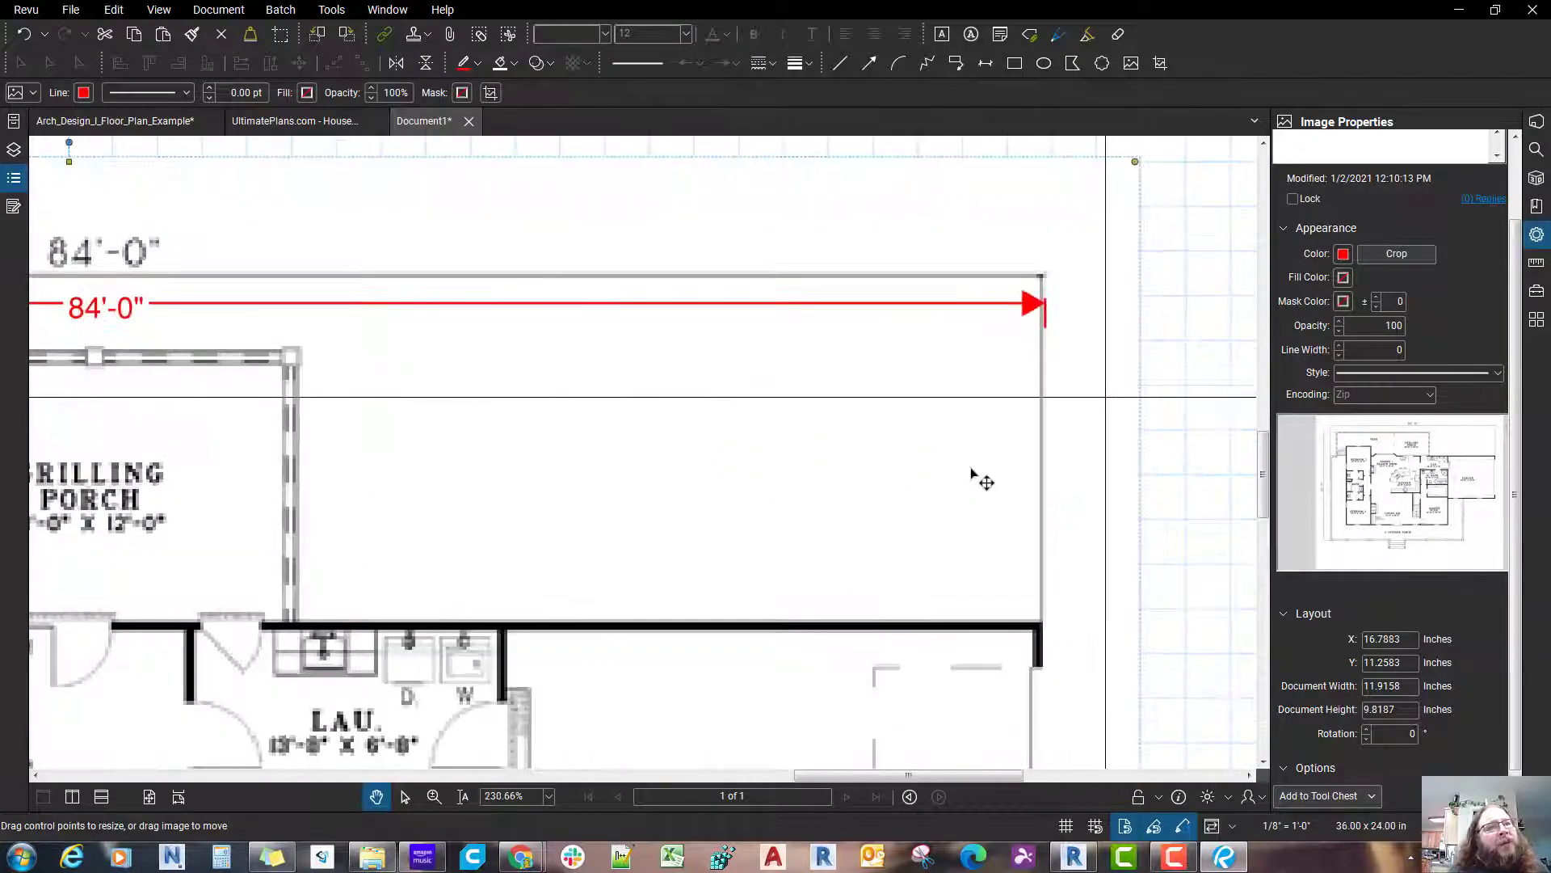
{"action": "scroll", "coordinate": [973, 475], "scroll_direction": "down", "scroll_amount": 6}
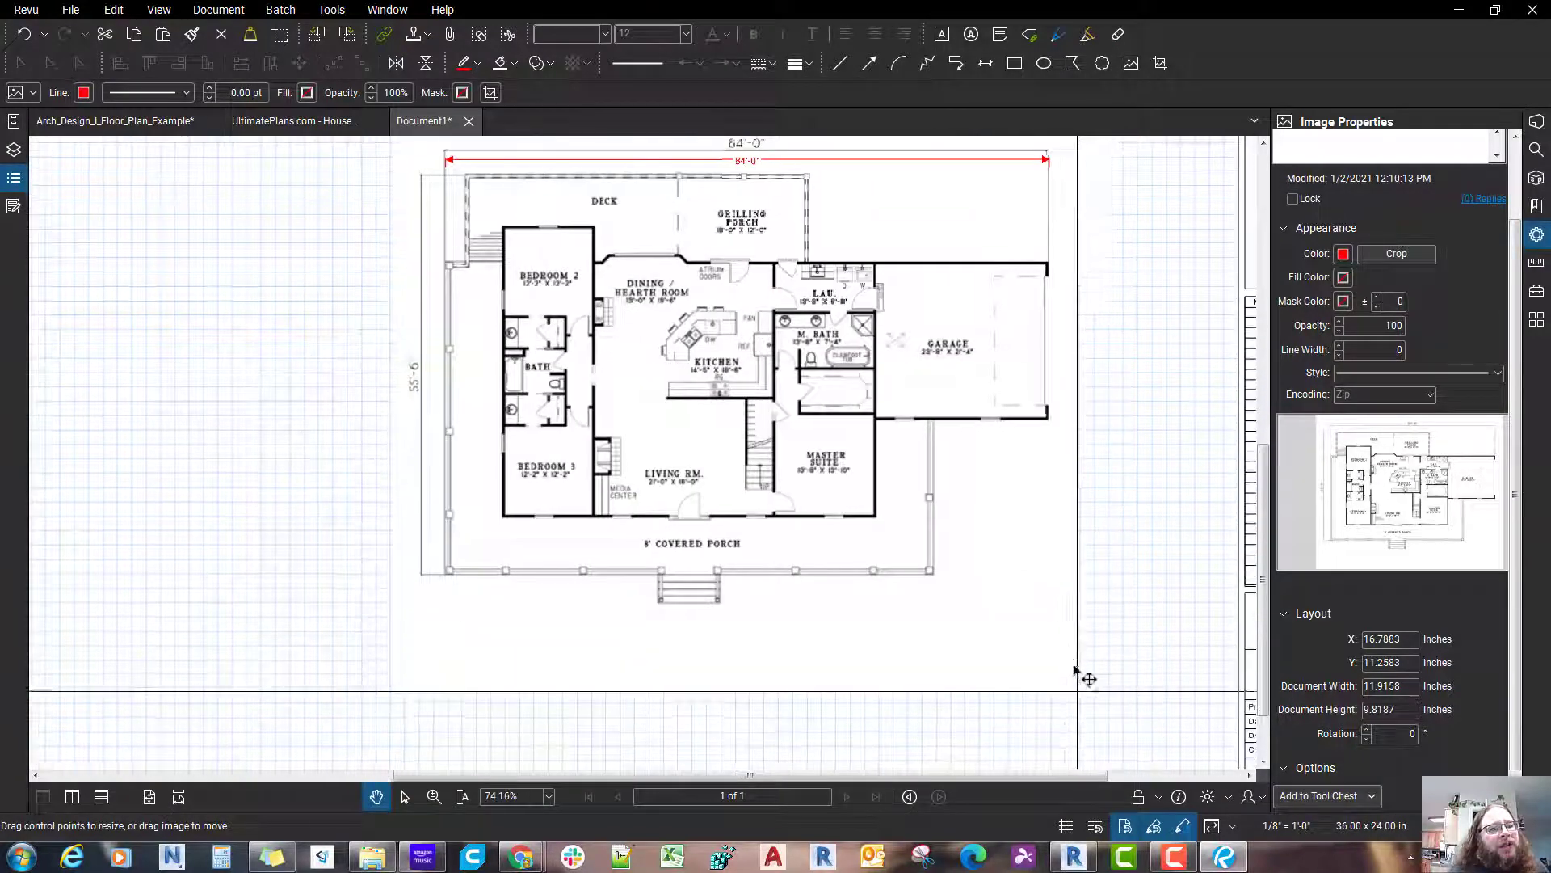
{"action": "left_click_drag", "start_coordinate": [1072, 664], "coordinate": [1084, 679]}
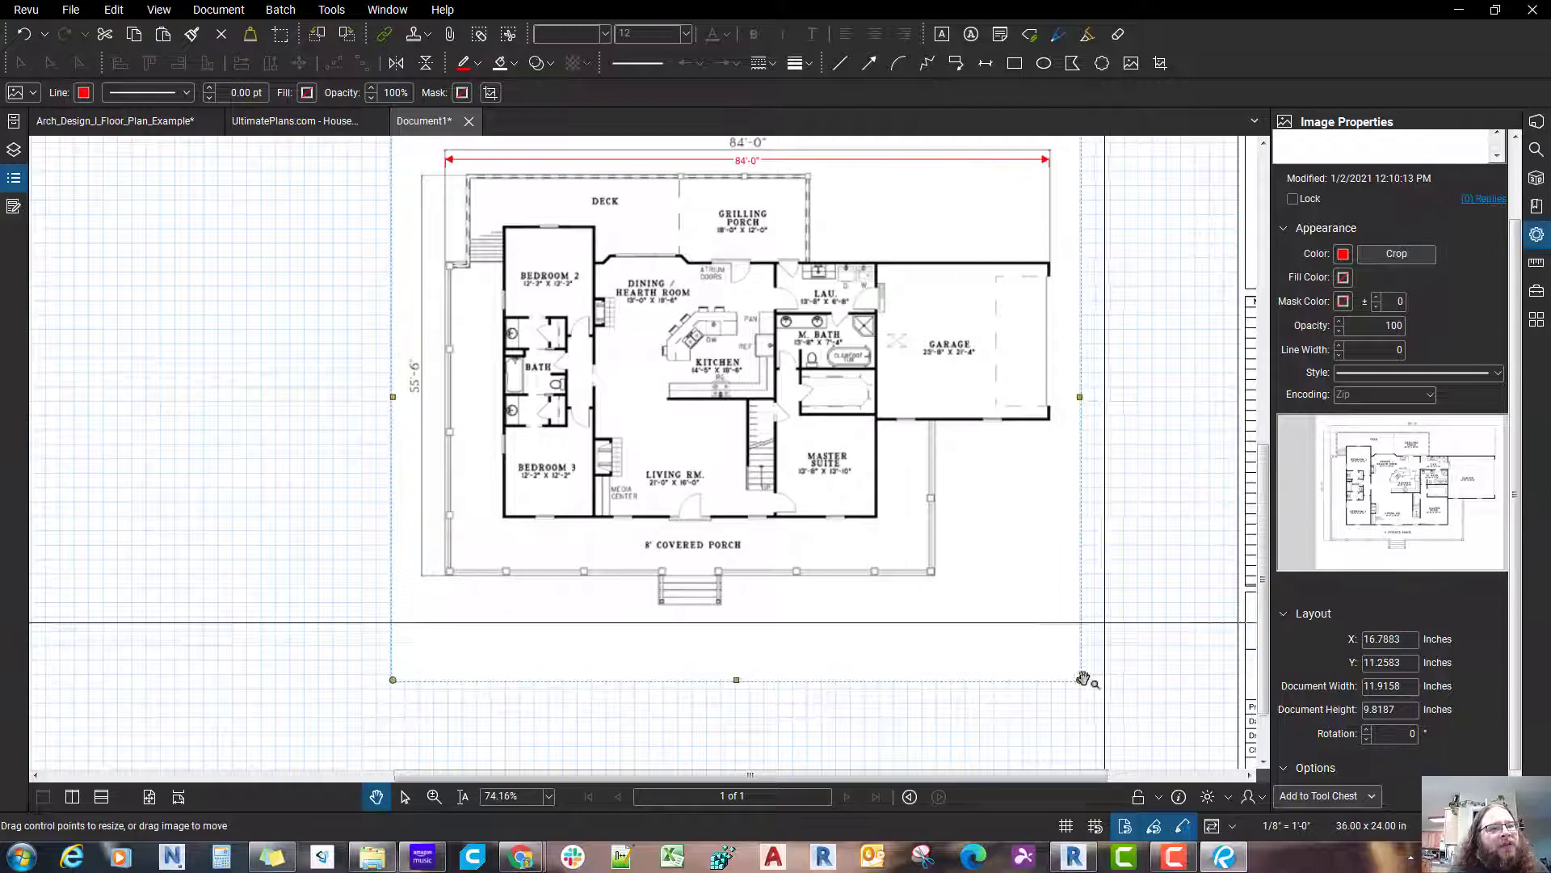
{"action": "left_click_drag", "start_coordinate": [1076, 549], "coordinate": [1085, 684]}
{"action": "scroll", "coordinate": [465, 319], "scroll_direction": "up", "scroll_amount": 2}
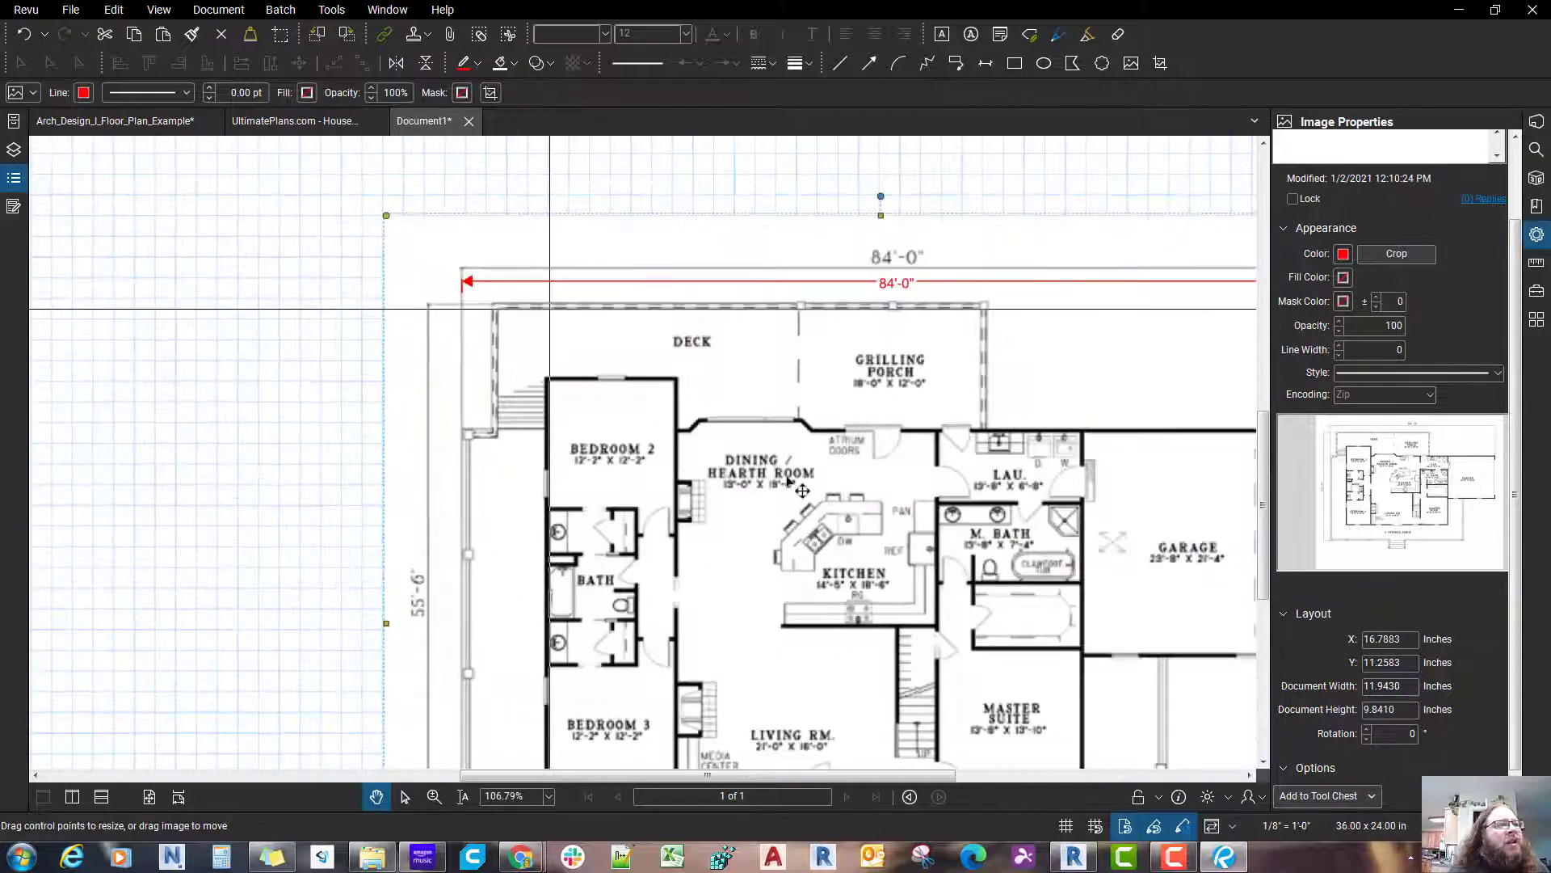
{"action": "scroll", "coordinate": [796, 485], "scroll_direction": "down", "scroll_amount": 1}
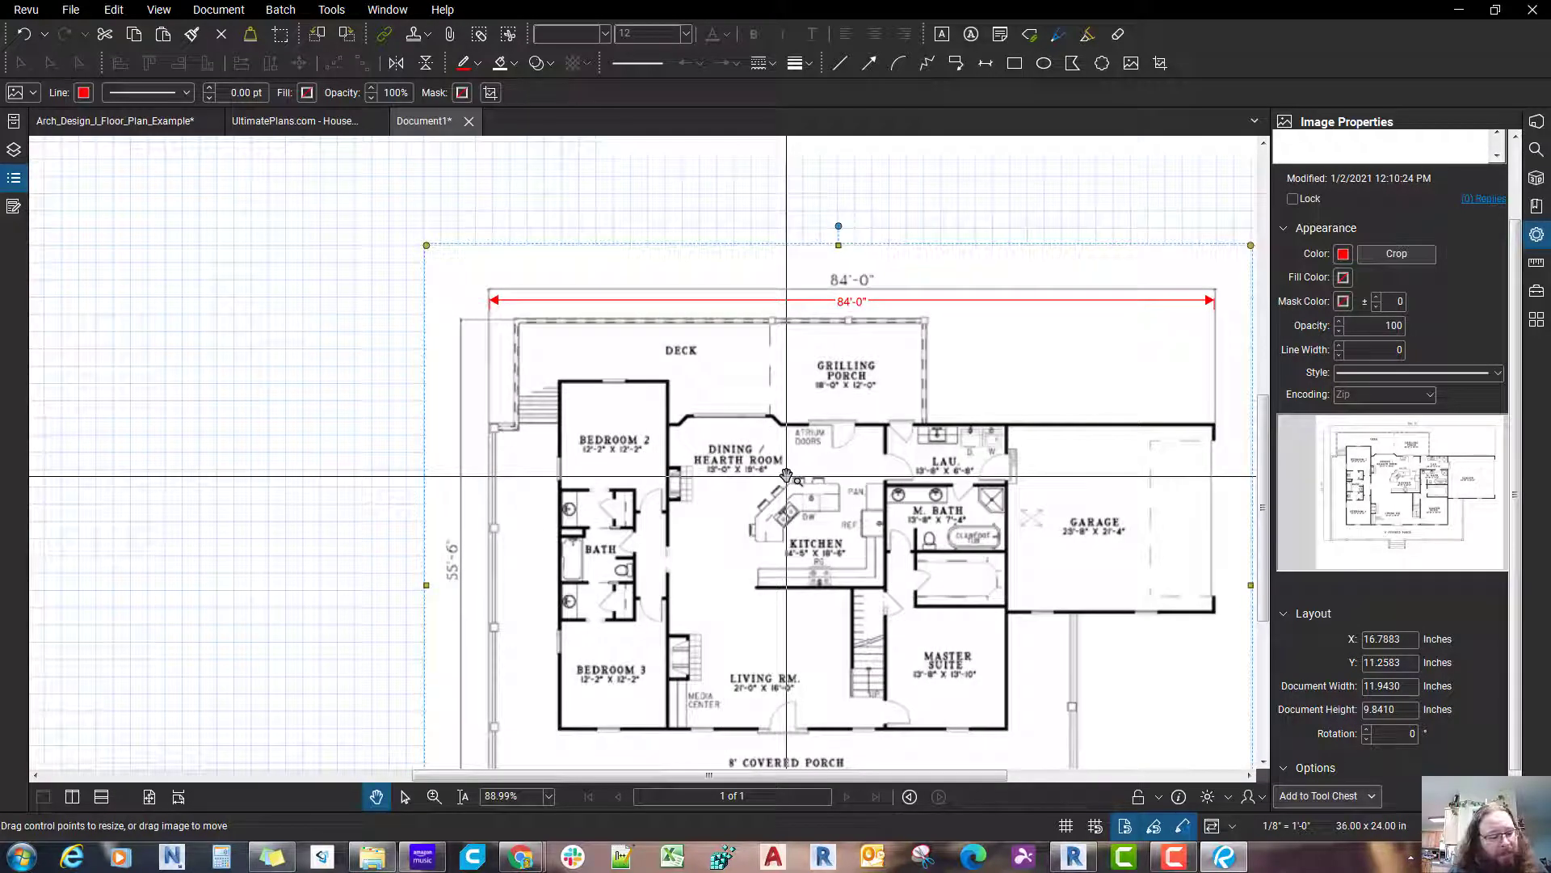
Step: Add a vertical length measurement along the plan's left side, from the deck's top edge to the covered porch's lower-left corner
{"action": "key", "text": "alt+shift+l"}
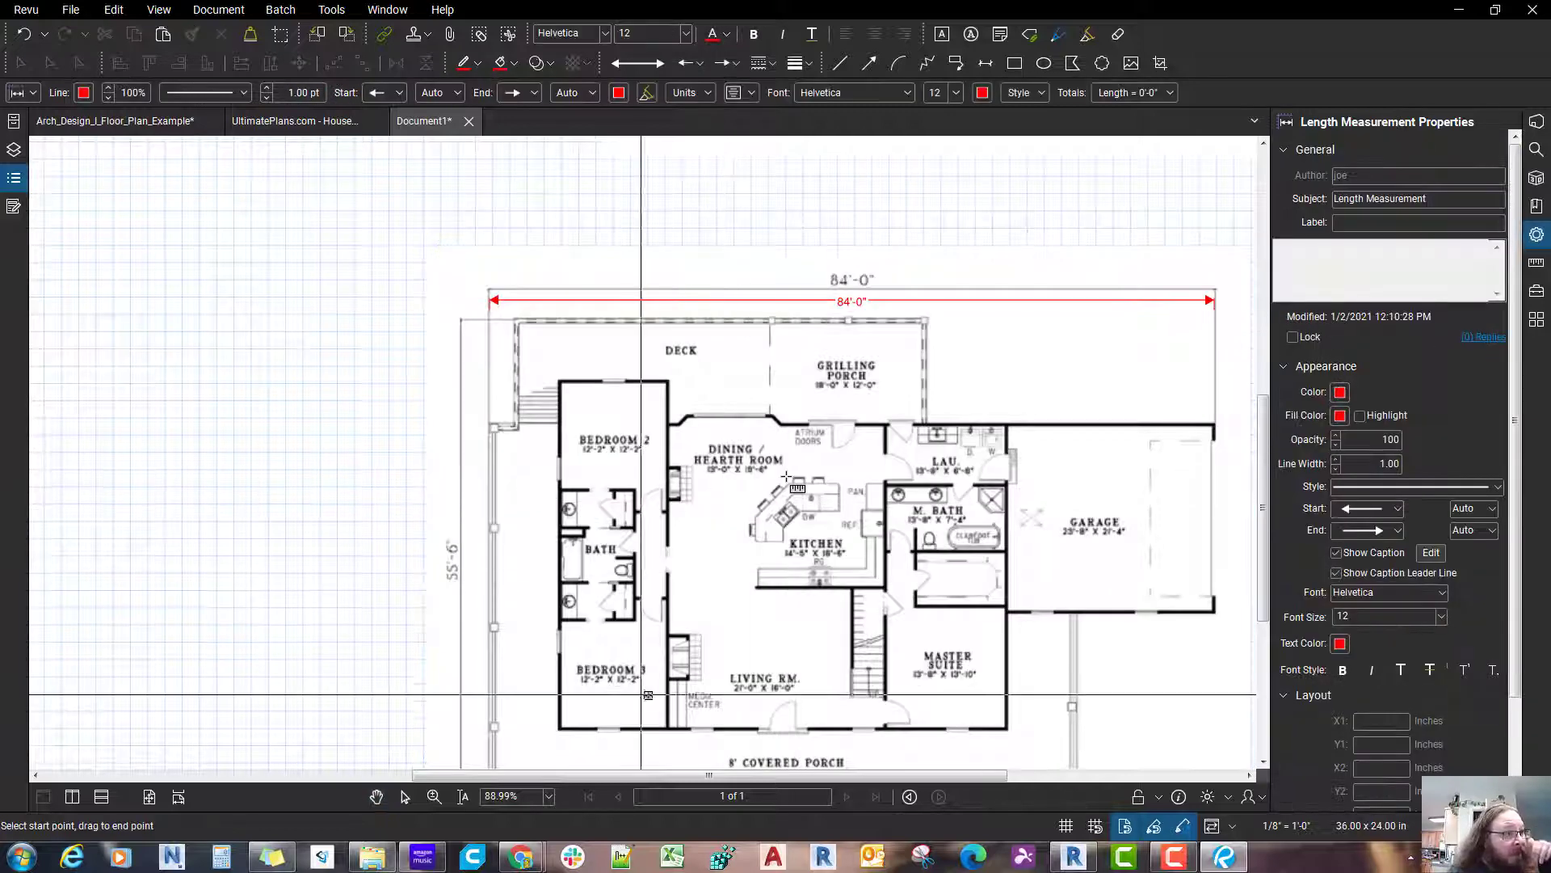
{"action": "left_click_drag", "start_coordinate": [490, 649], "coordinate": [495, 548]}
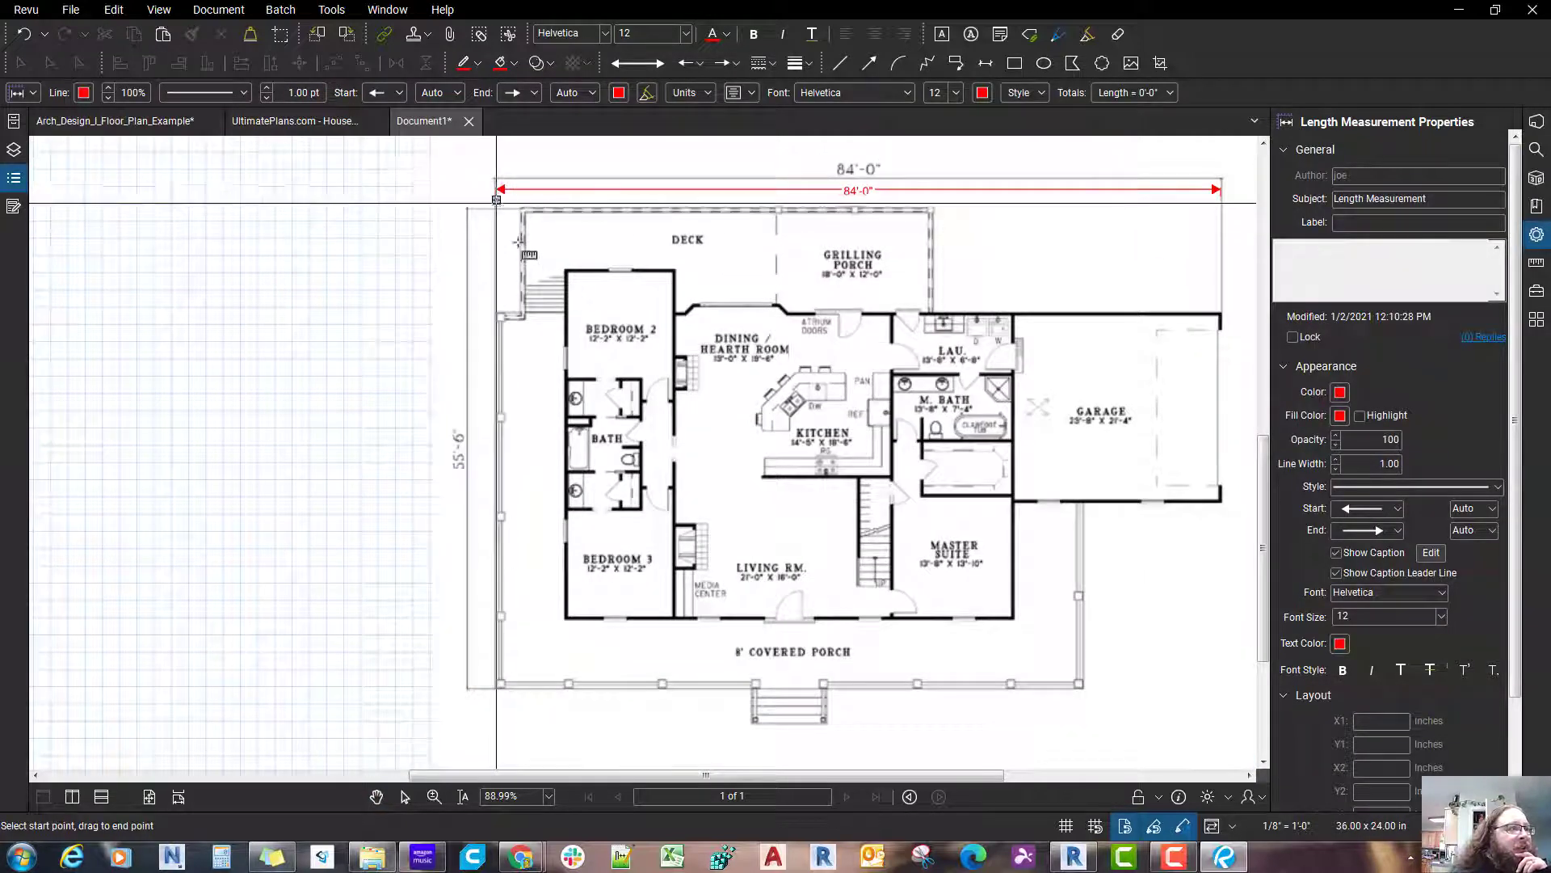
{"action": "scroll", "coordinate": [515, 241], "scroll_direction": "up", "scroll_amount": 4}
{"action": "scroll", "coordinate": [515, 241], "scroll_direction": "up", "scroll_amount": 2}
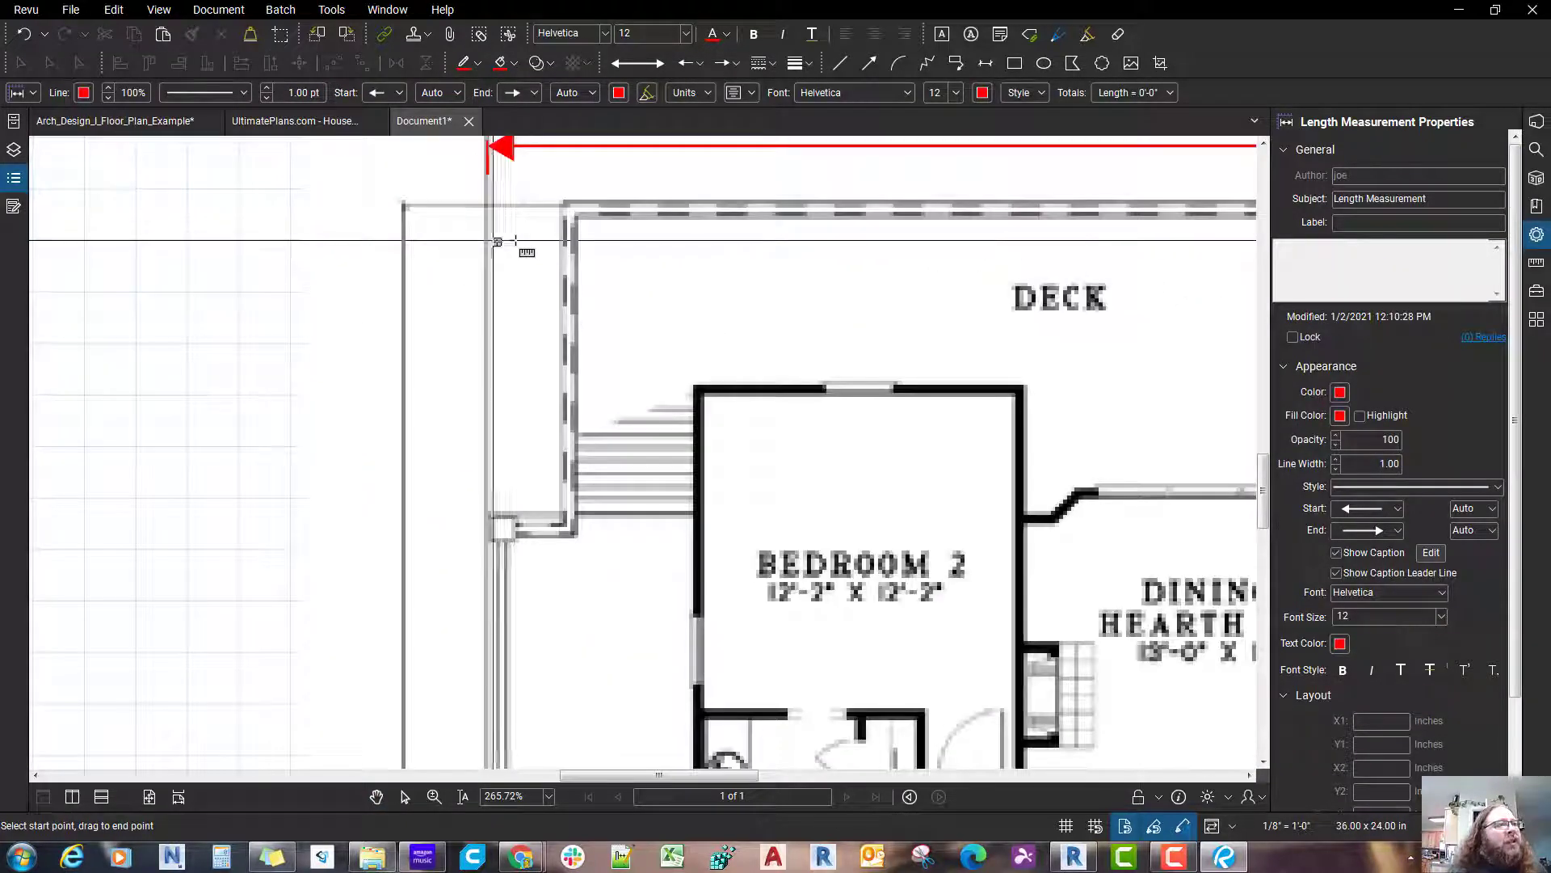
{"action": "left_click", "coordinate": [486, 207]}
{"action": "scroll", "coordinate": [557, 484], "scroll_direction": "down", "scroll_amount": 5}
{"action": "scroll", "coordinate": [554, 559], "scroll_direction": "down", "scroll_amount": 6}
{"action": "scroll", "coordinate": [561, 636], "scroll_direction": "up", "scroll_amount": 5}
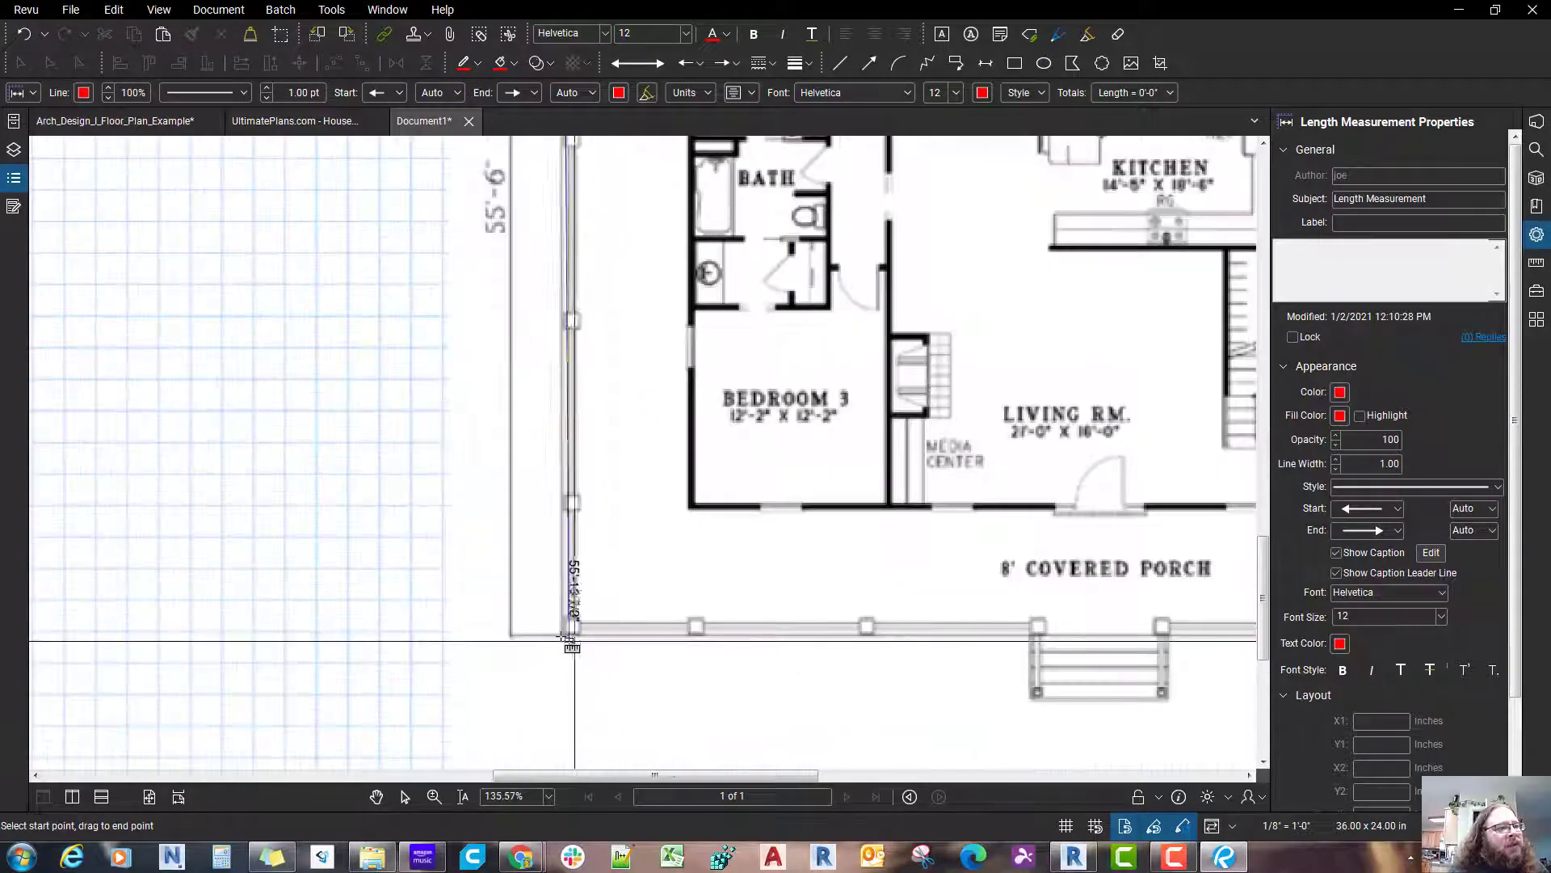
{"action": "left_click", "coordinate": [561, 636]}
{"action": "scroll", "coordinate": [557, 634], "scroll_direction": "down", "scroll_amount": 3}
{"action": "scroll", "coordinate": [640, 711], "scroll_direction": "up", "scroll_amount": 1}
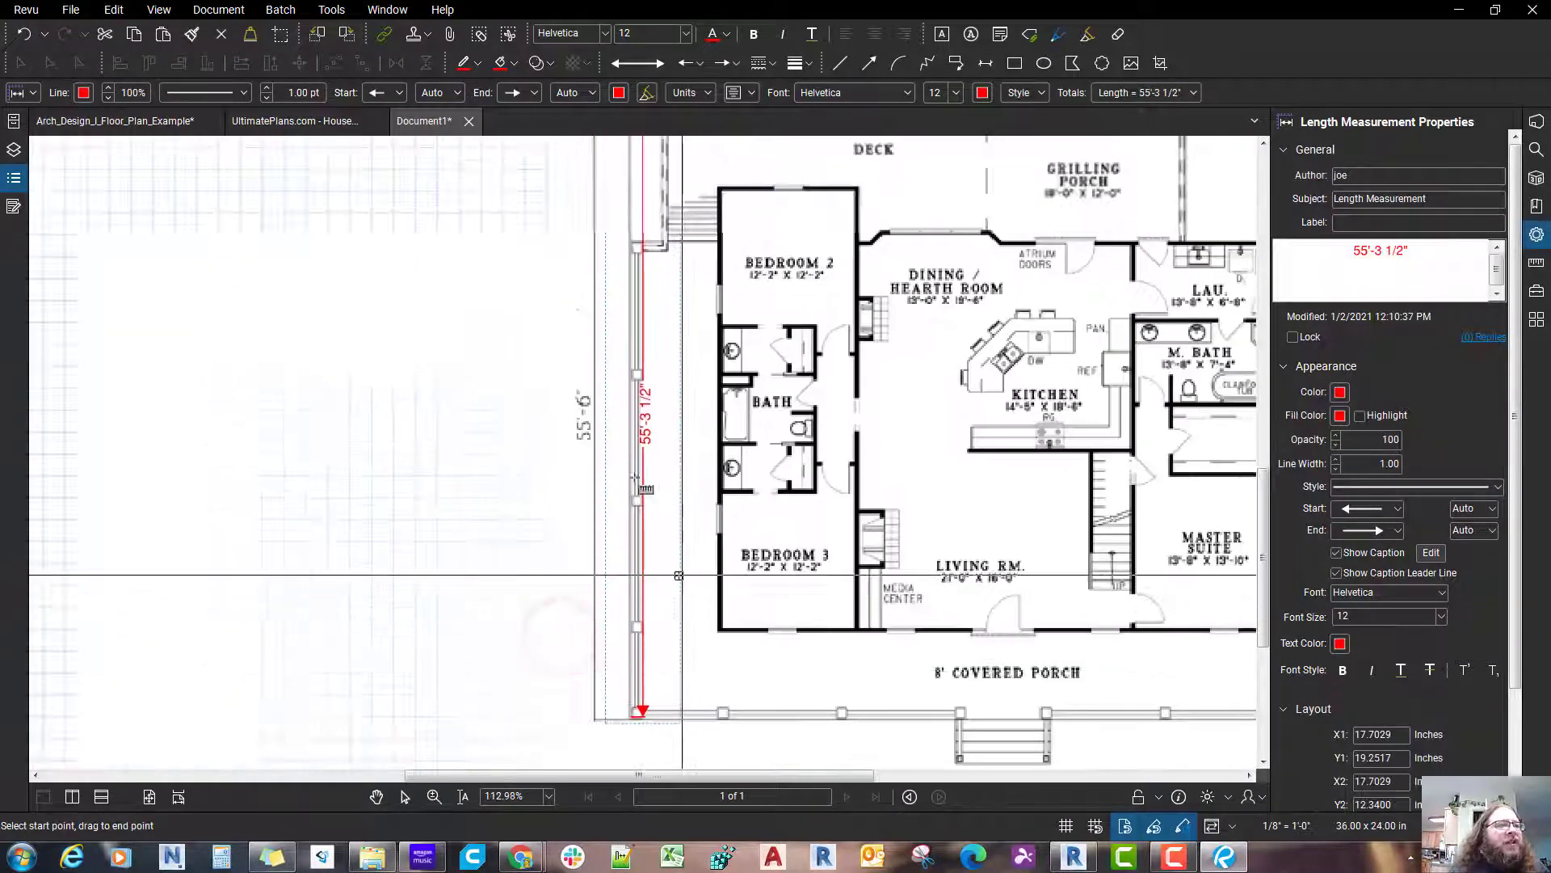
{"action": "key", "text": "Escape"}
Step: Offset the vertical measurement's dimension line to the left, just outside the plan's printed 55'-6" dimension
{"action": "left_click", "coordinate": [645, 450]}
{"action": "scroll", "coordinate": [646, 450], "scroll_direction": "down", "scroll_amount": 3}
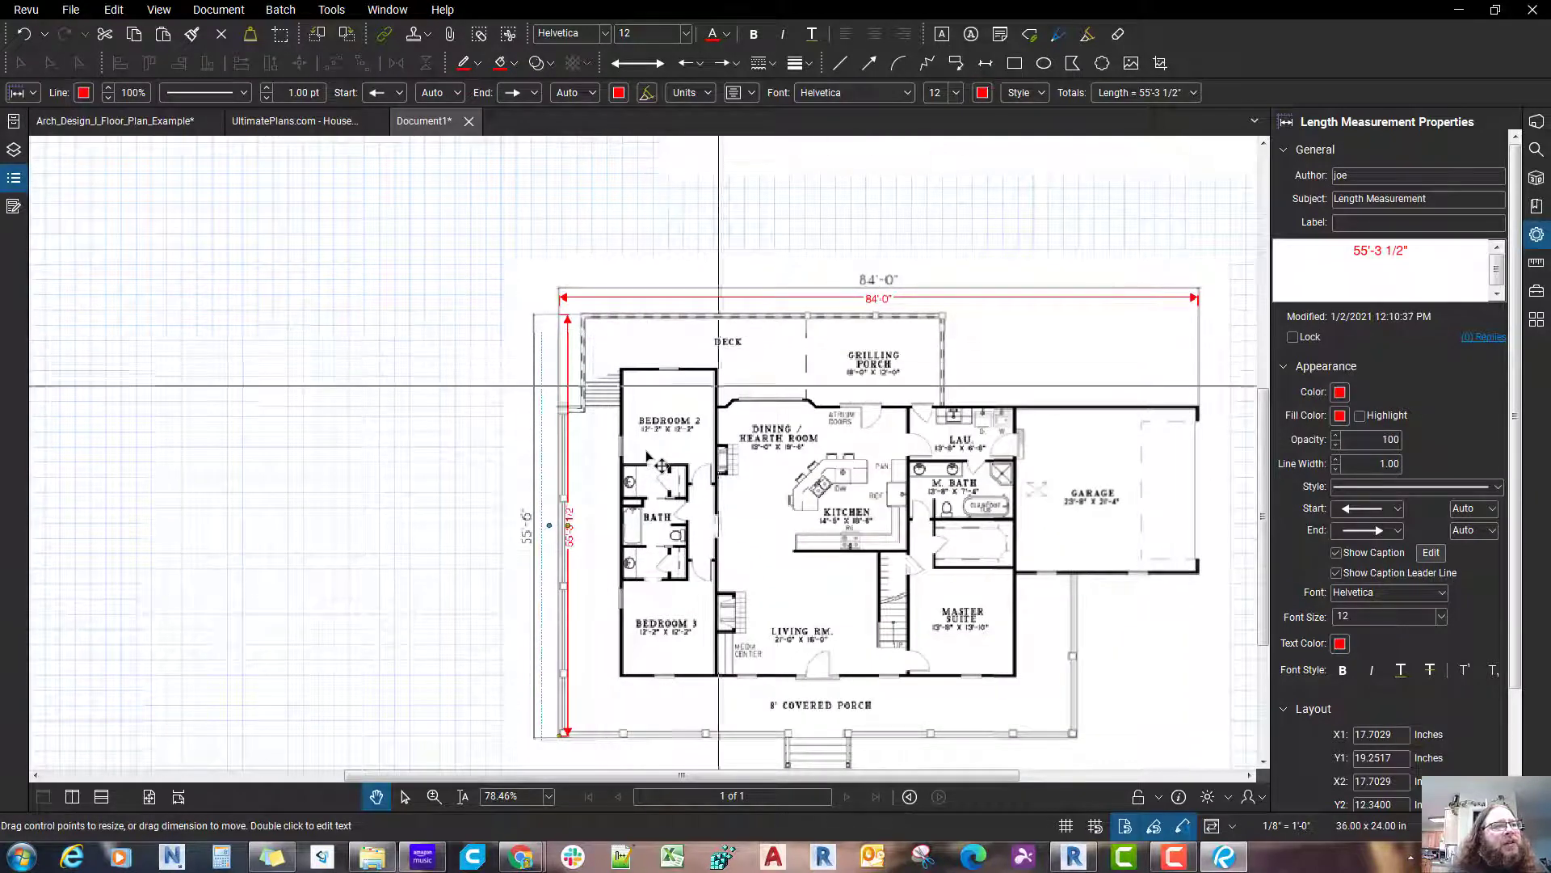
{"action": "left_click_drag", "start_coordinate": [565, 527], "coordinate": [514, 529]}
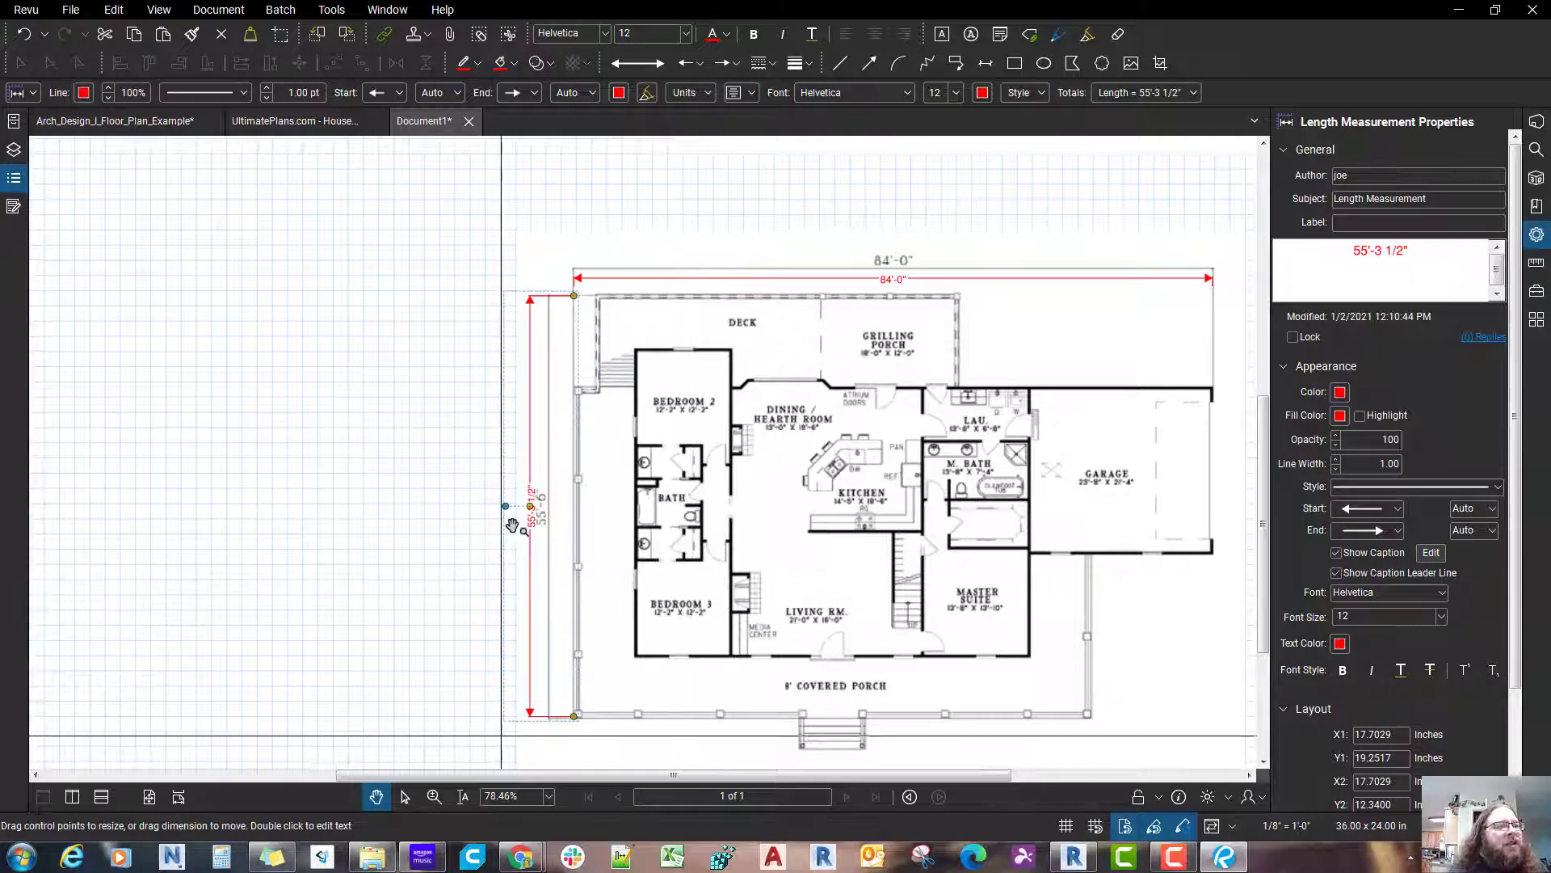
{"action": "scroll", "coordinate": [514, 530], "scroll_direction": "up", "scroll_amount": 2}
{"action": "scroll", "coordinate": [513, 531], "scroll_direction": "down", "scroll_amount": 3}
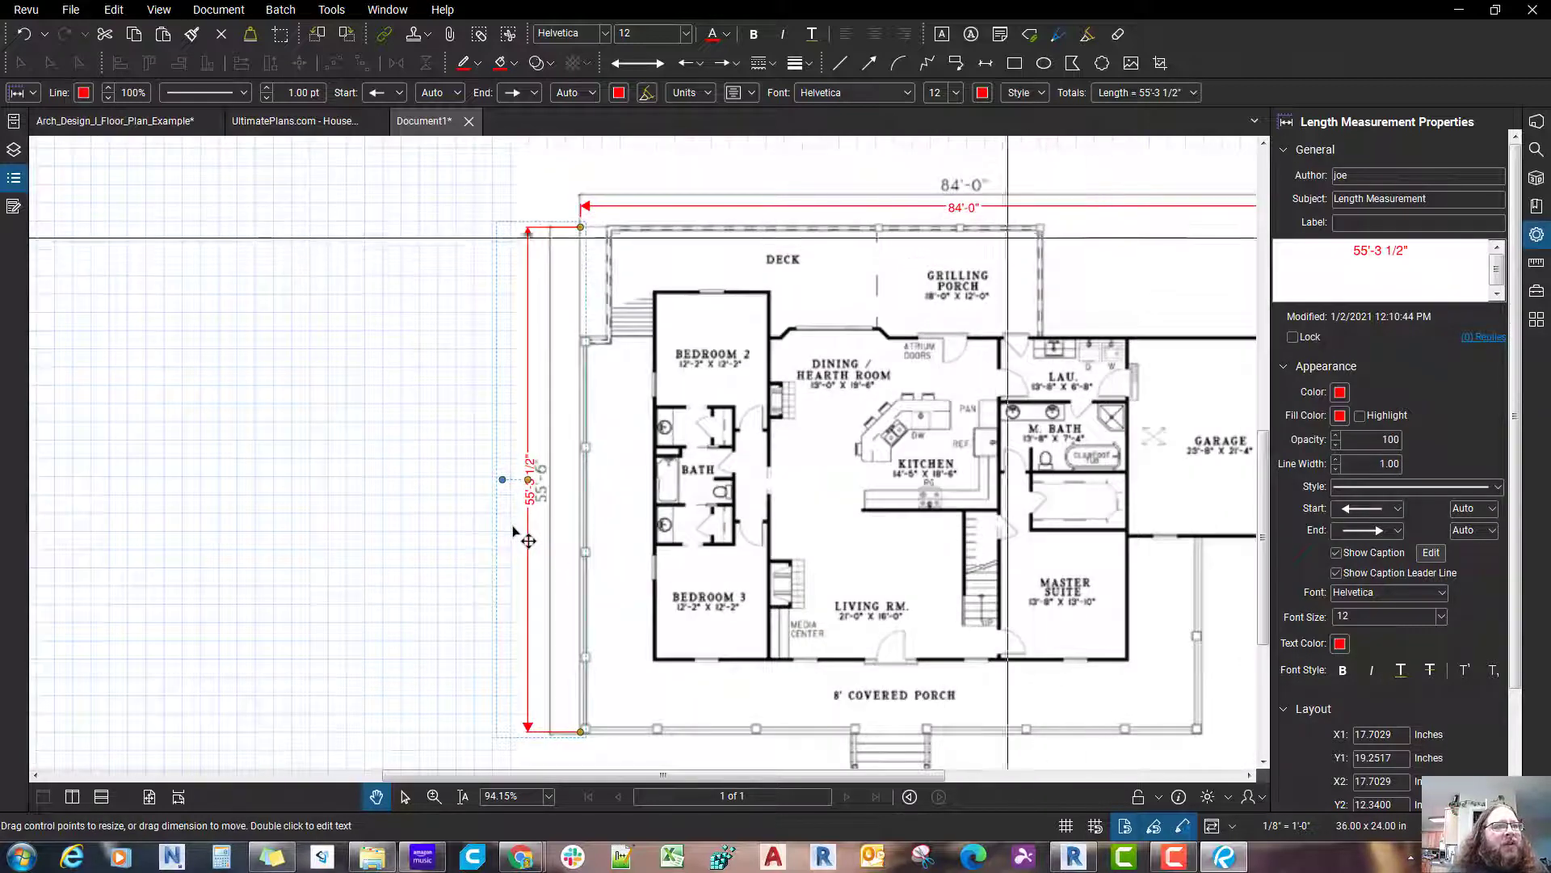
Step: Stretch the vertical measurement's lower endpoint down to the outer bottom edge of the covered porch corner
{"action": "scroll", "coordinate": [514, 531], "scroll_direction": "up", "scroll_amount": 10}
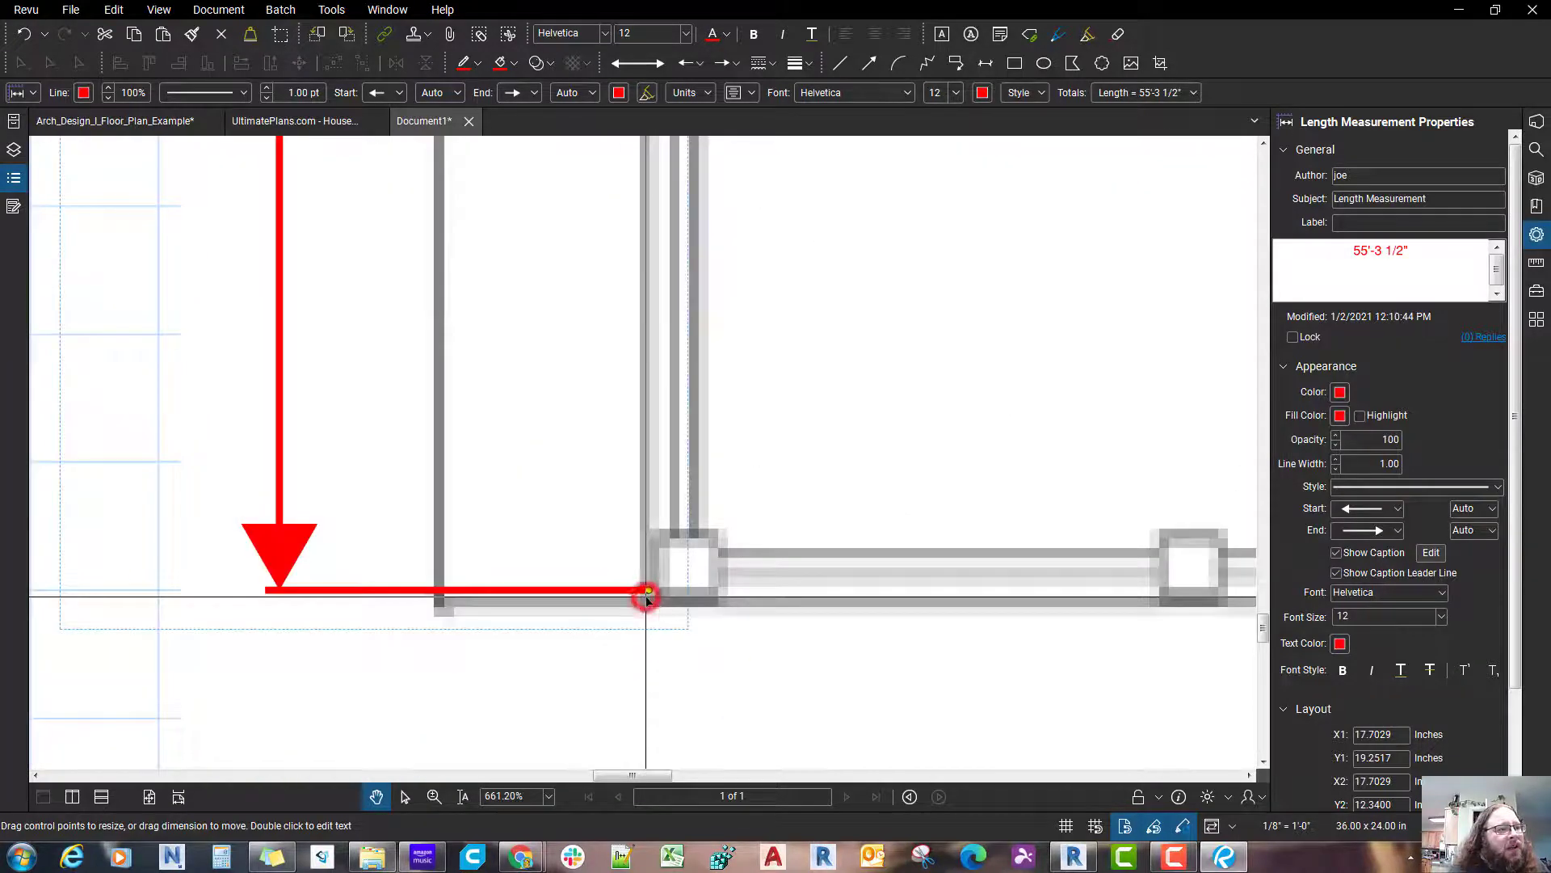
{"action": "left_click_drag", "start_coordinate": [649, 592], "coordinate": [649, 608]}
{"action": "scroll", "coordinate": [649, 608], "scroll_direction": "down", "scroll_amount": 5}
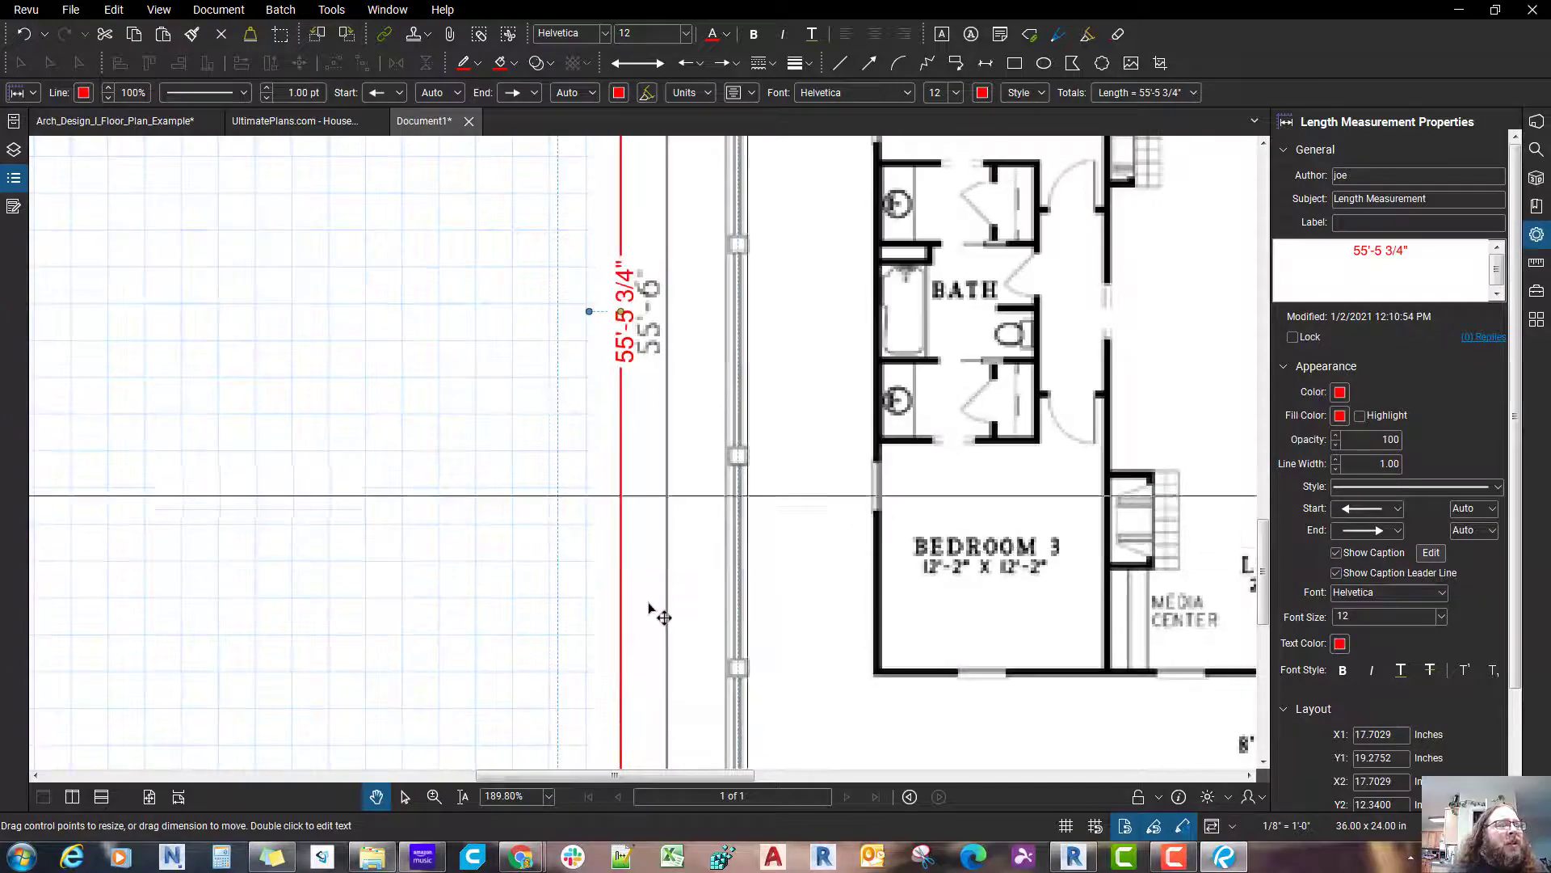
Step: Change the vertical measurement's caption text to 55'-6"
{"action": "scroll", "coordinate": [649, 607], "scroll_direction": "down", "scroll_amount": 2}
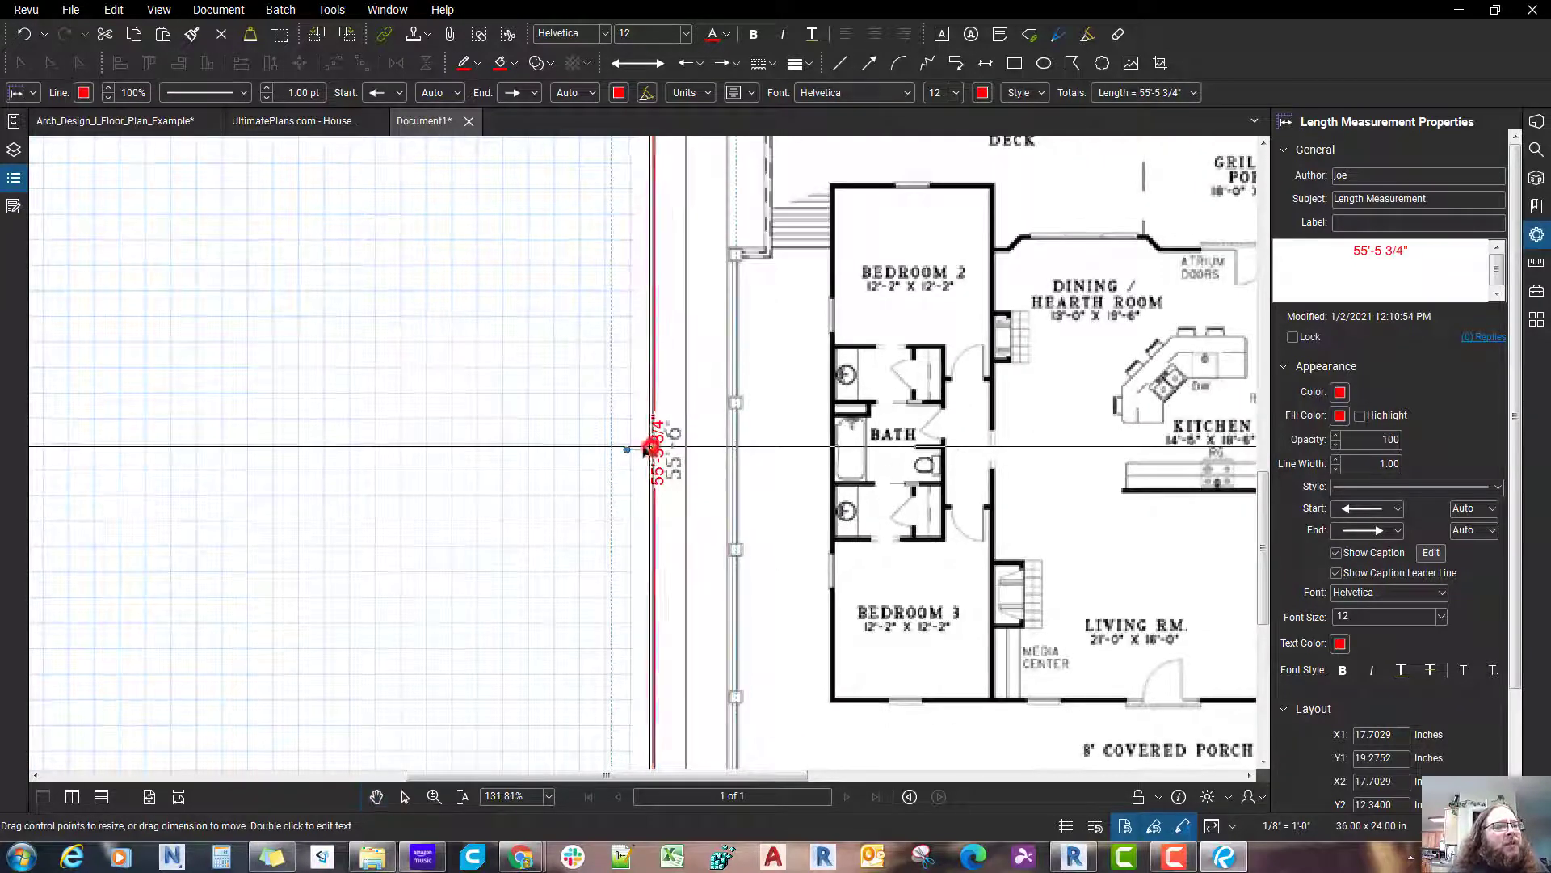
{"action": "left_click", "coordinate": [656, 457]}
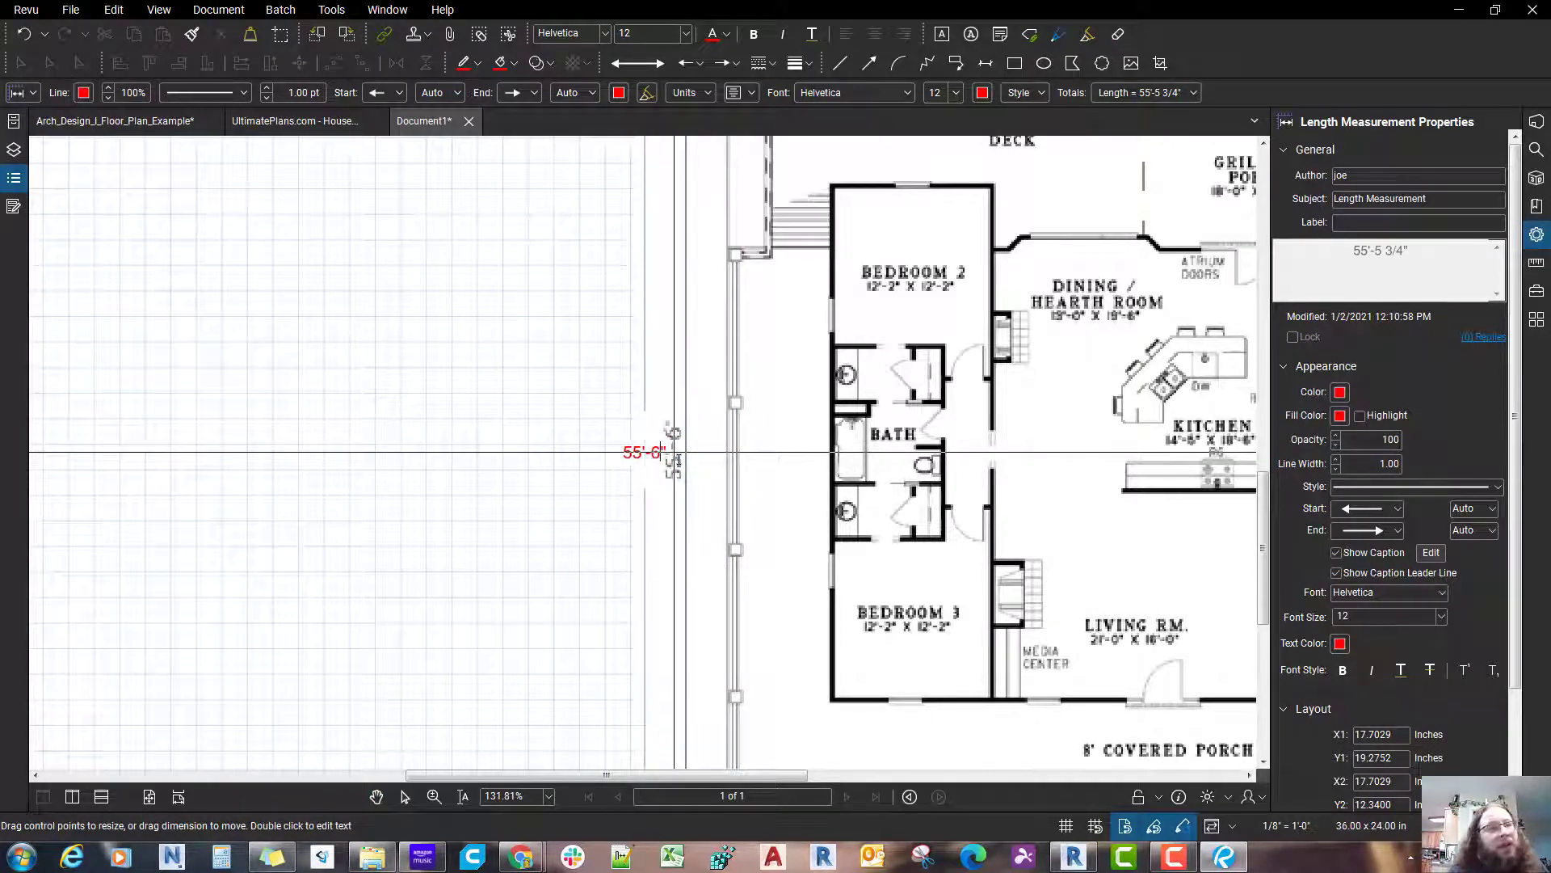
{"action": "left_click", "coordinate": [835, 561]}
{"action": "left_click", "coordinate": [834, 561]}
{"action": "scroll", "coordinate": [834, 561], "scroll_direction": "down", "scroll_amount": 3}
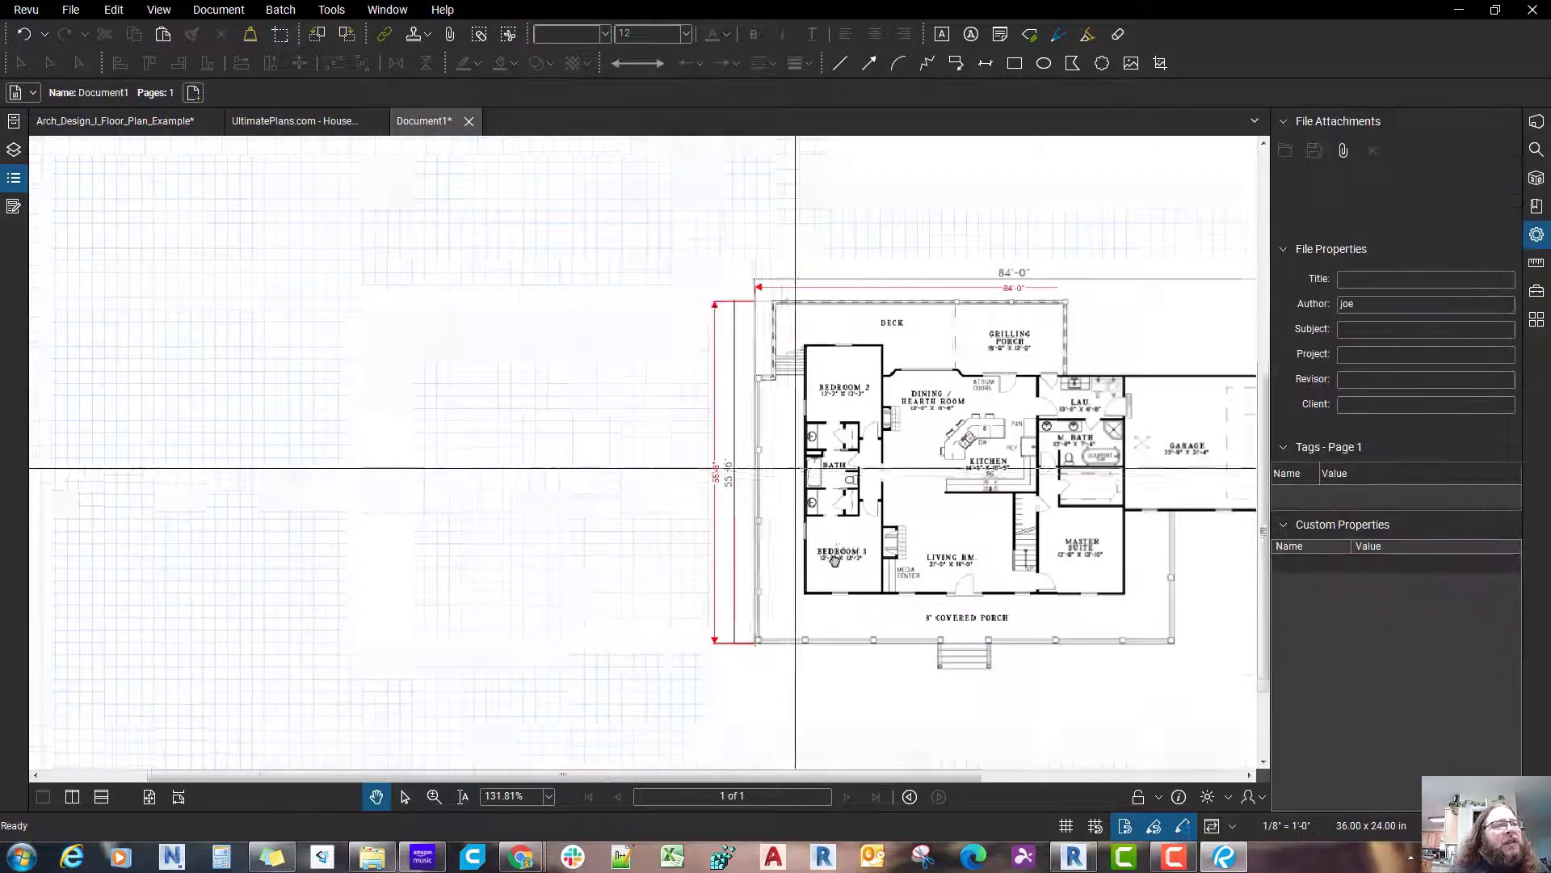
{"action": "scroll", "coordinate": [834, 561], "scroll_direction": "up", "scroll_amount": 4}
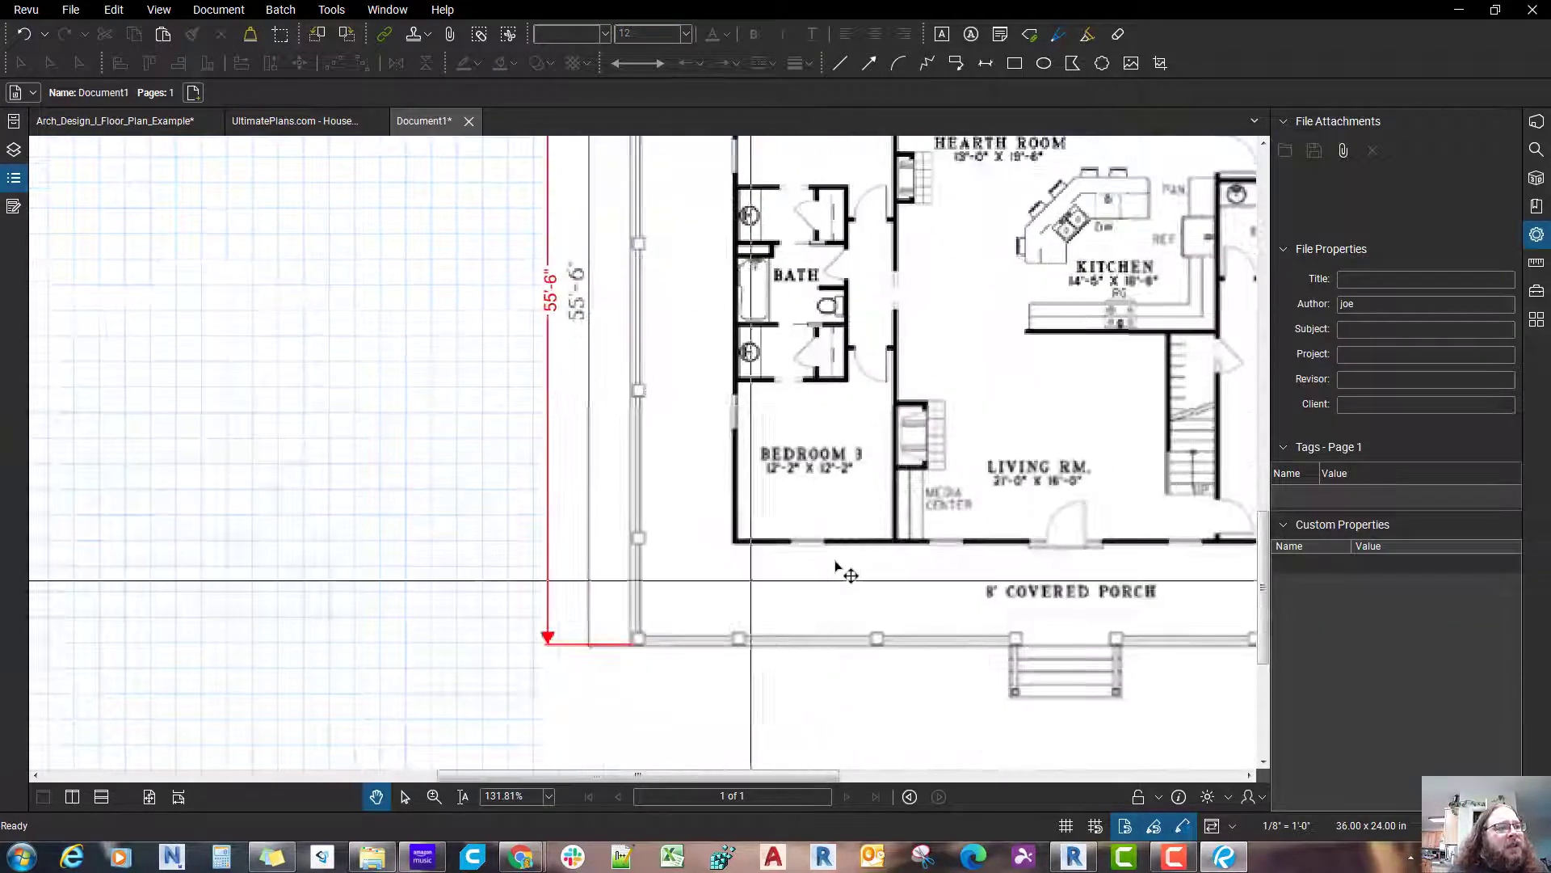
Step: Try a yellow-filled rectangle from Bedroom 3's lower-left corner to the laundry's upper-right corner, about 6.50 × 4.26 inches, and delete it
{"action": "scroll", "coordinate": [835, 562], "scroll_direction": "down", "scroll_amount": 5}
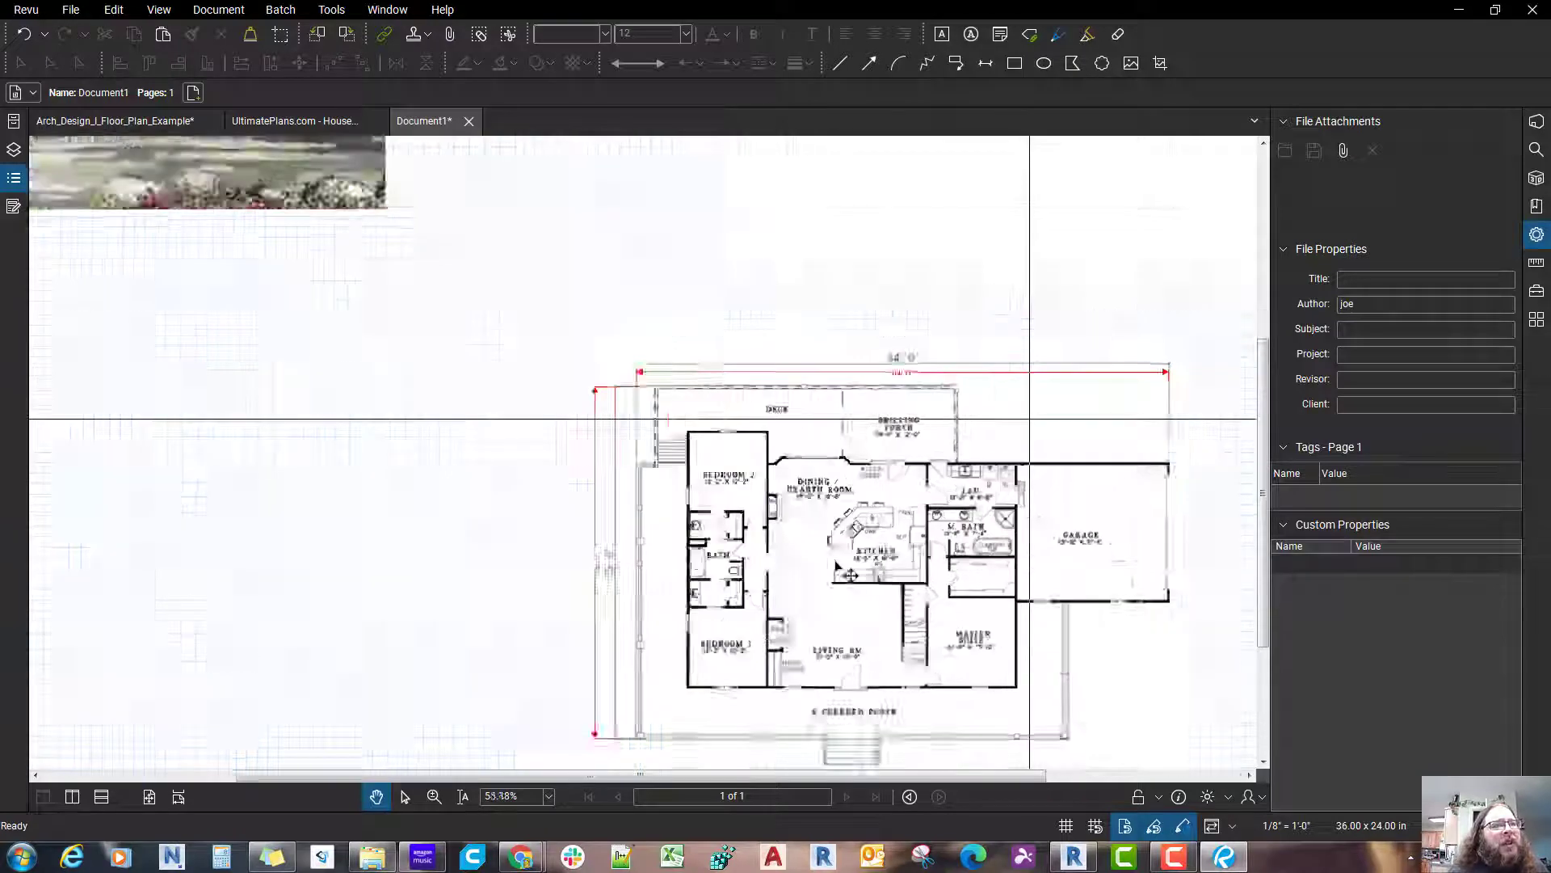
{"action": "scroll", "coordinate": [980, 498], "scroll_direction": "down", "scroll_amount": 1}
{"action": "left_click_drag", "start_coordinate": [1060, 687], "coordinate": [959, 565]}
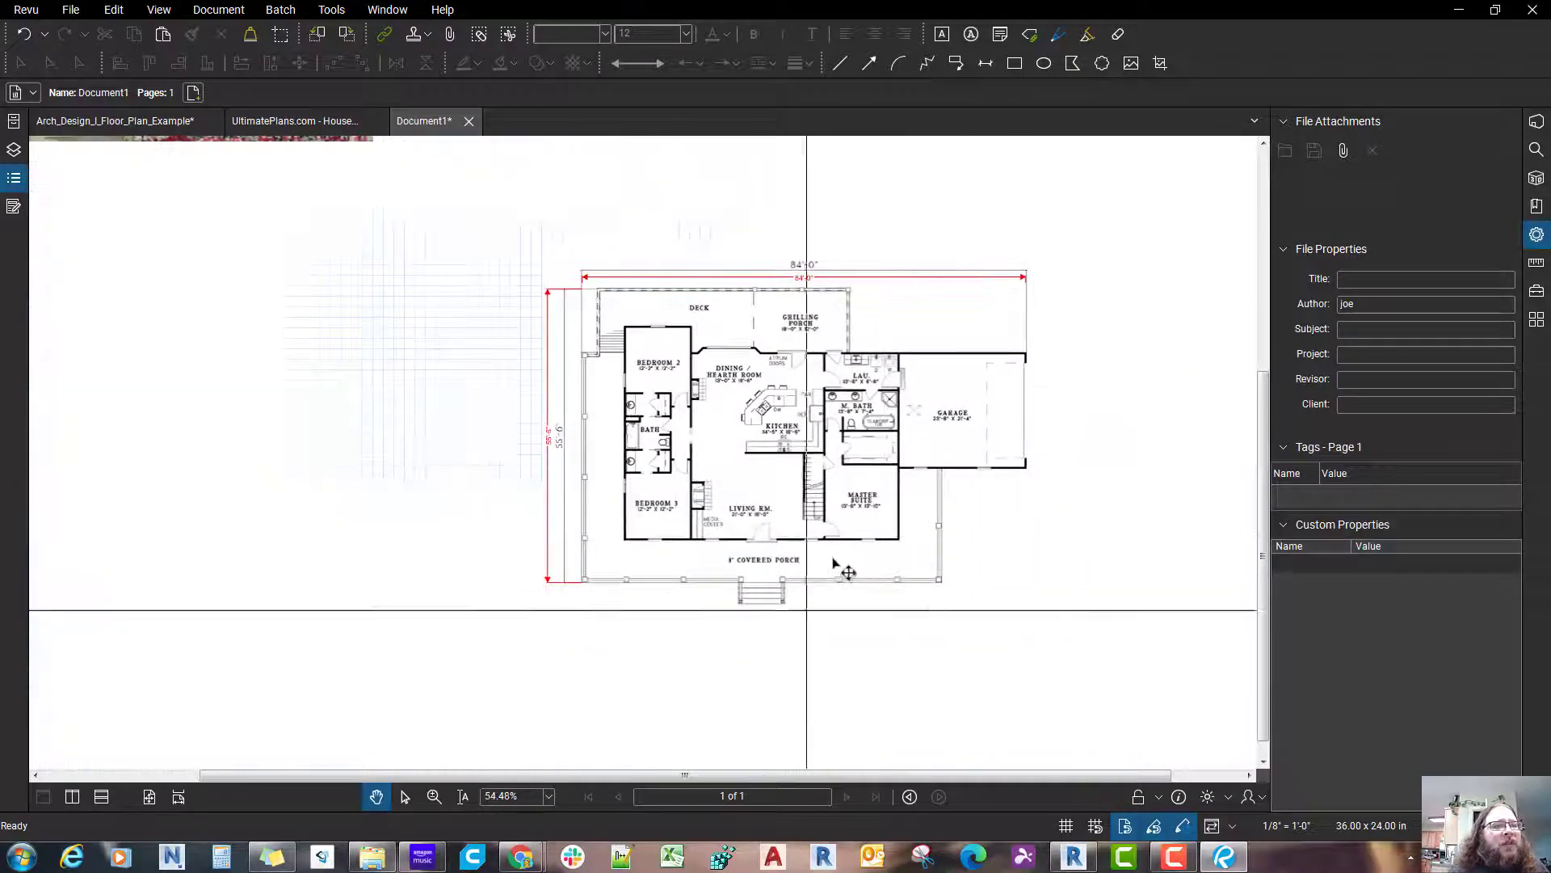
{"action": "left_click_drag", "start_coordinate": [763, 386], "coordinate": [770, 475]}
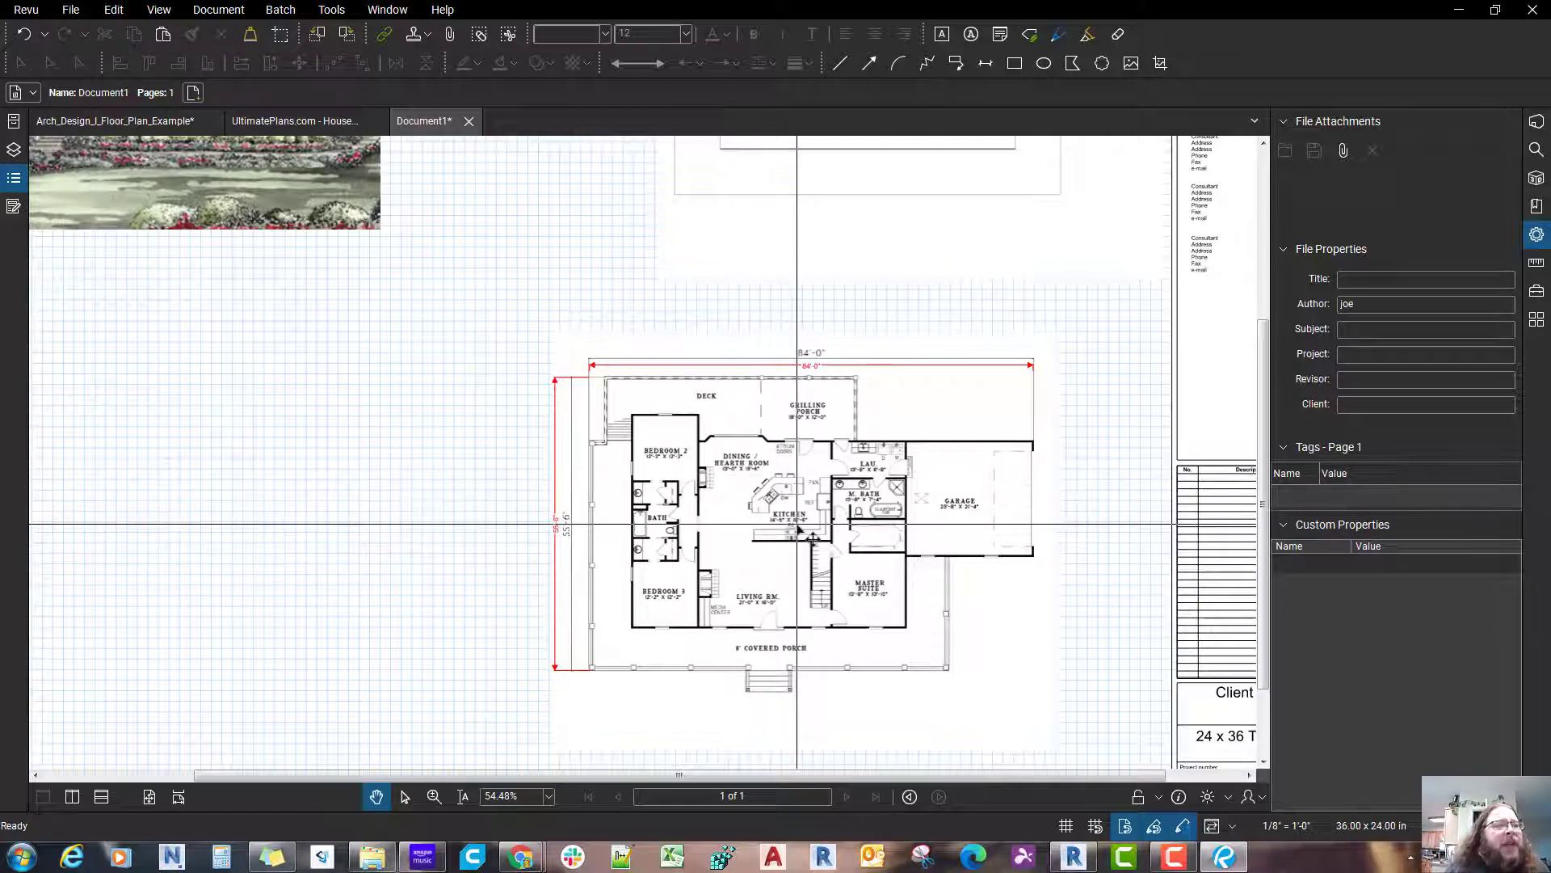
{"action": "scroll", "coordinate": [727, 505], "scroll_direction": "up", "scroll_amount": 2}
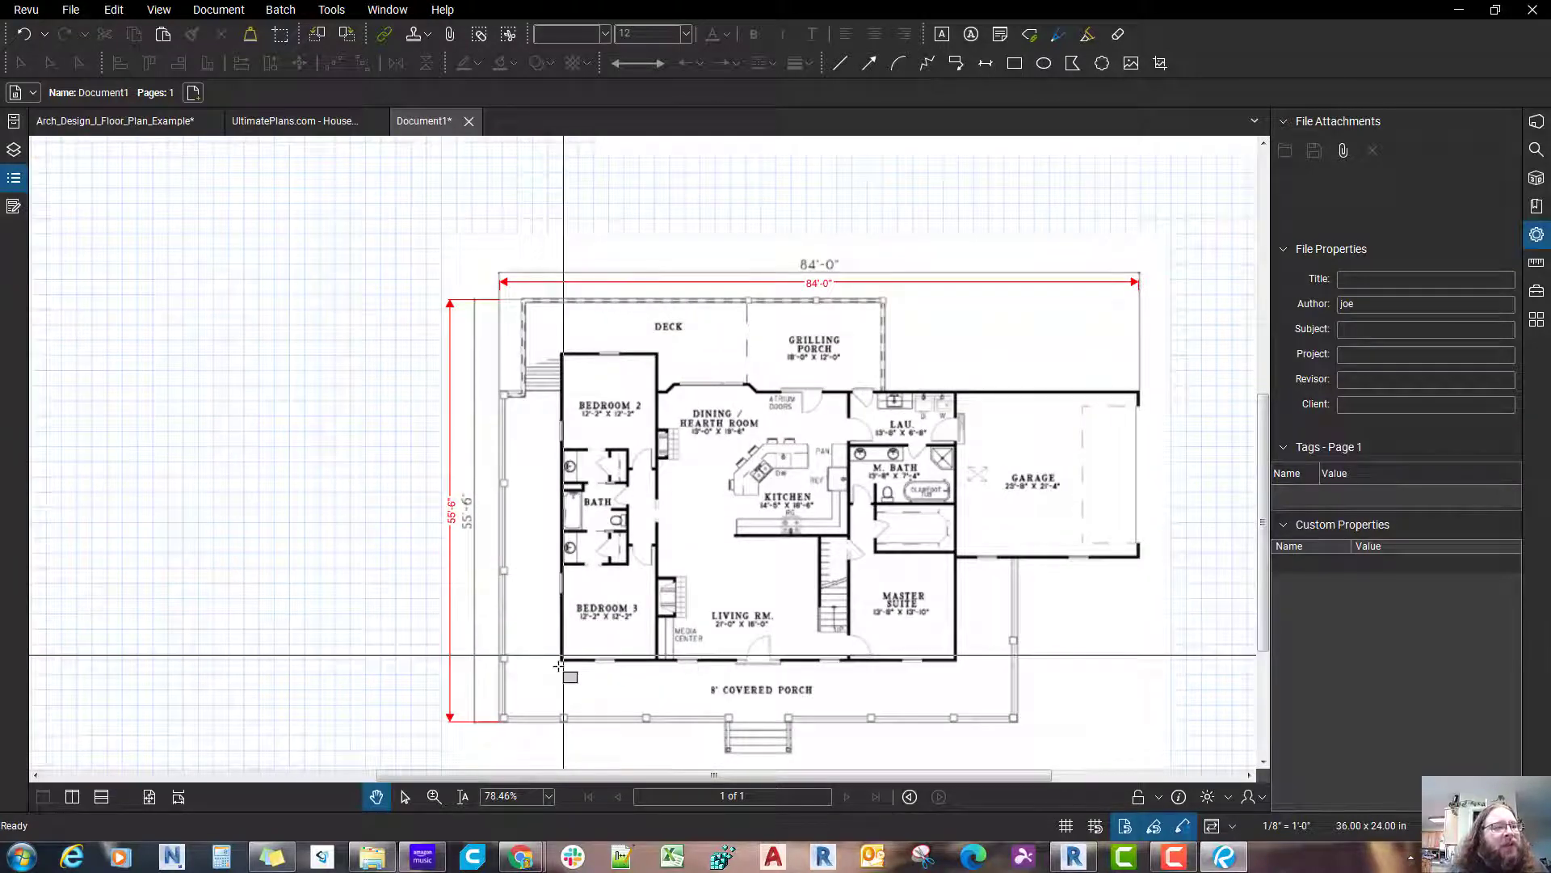
{"action": "key", "text": "r"}
{"action": "left_click", "coordinate": [561, 664]}
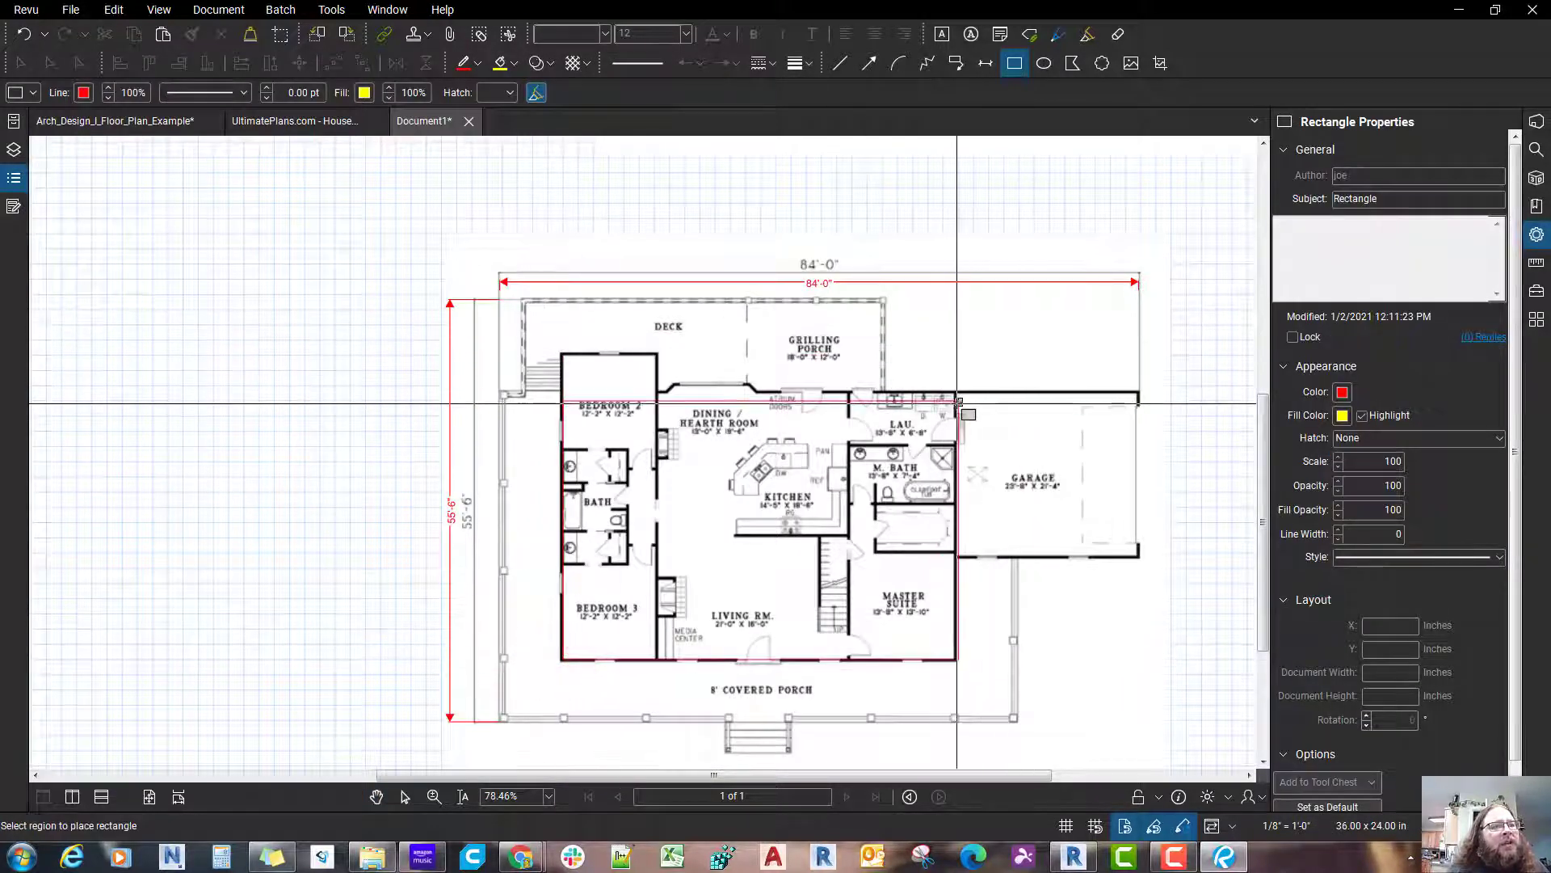
{"action": "left_click", "coordinate": [957, 400]}
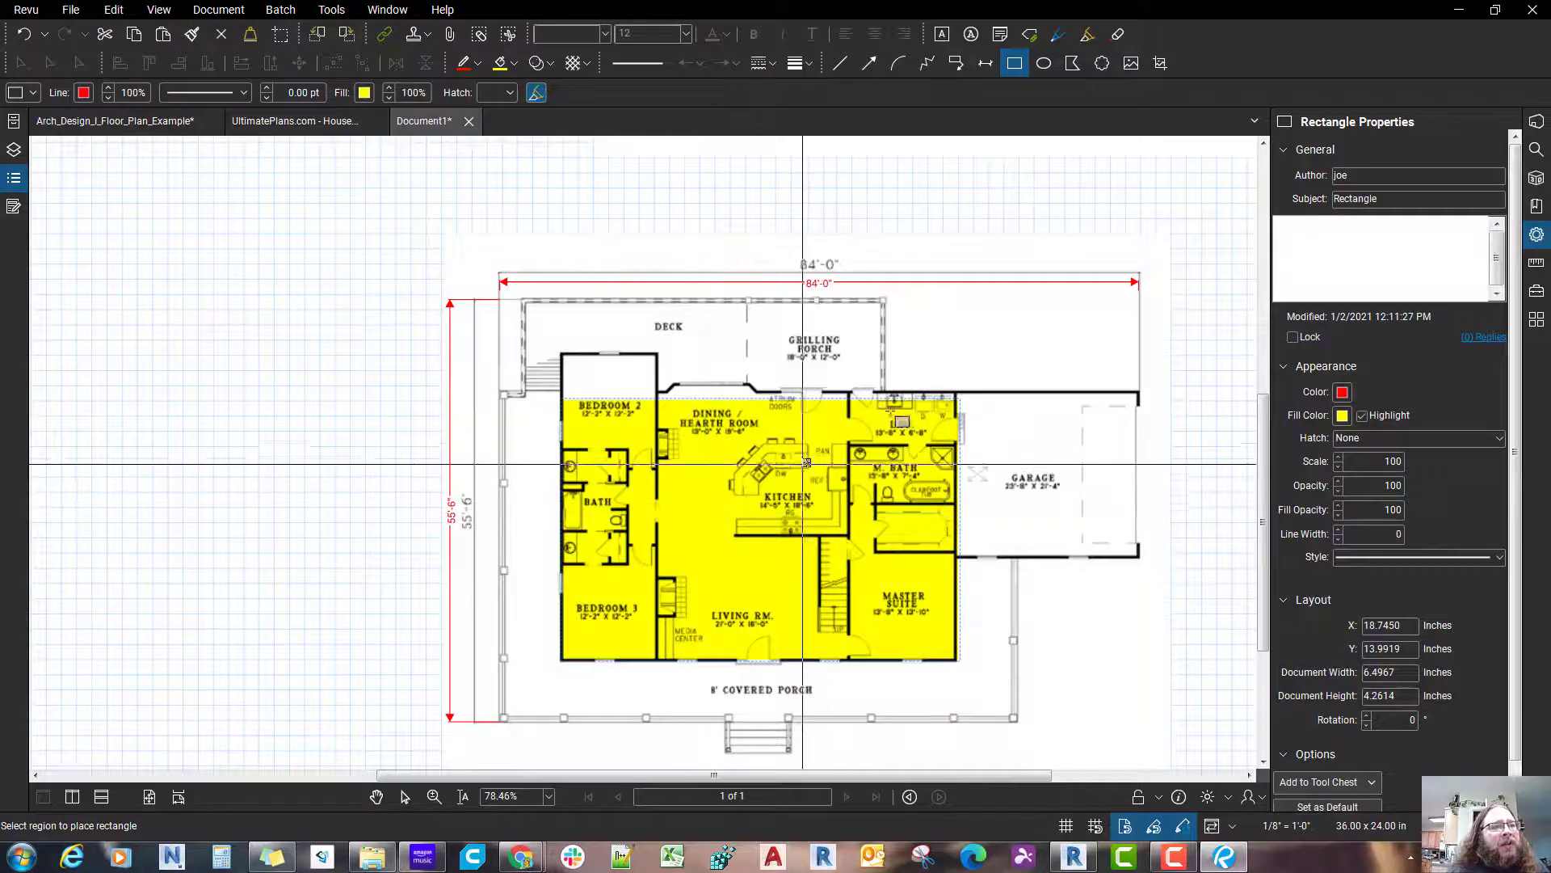
{"action": "left_click", "coordinate": [782, 429]}
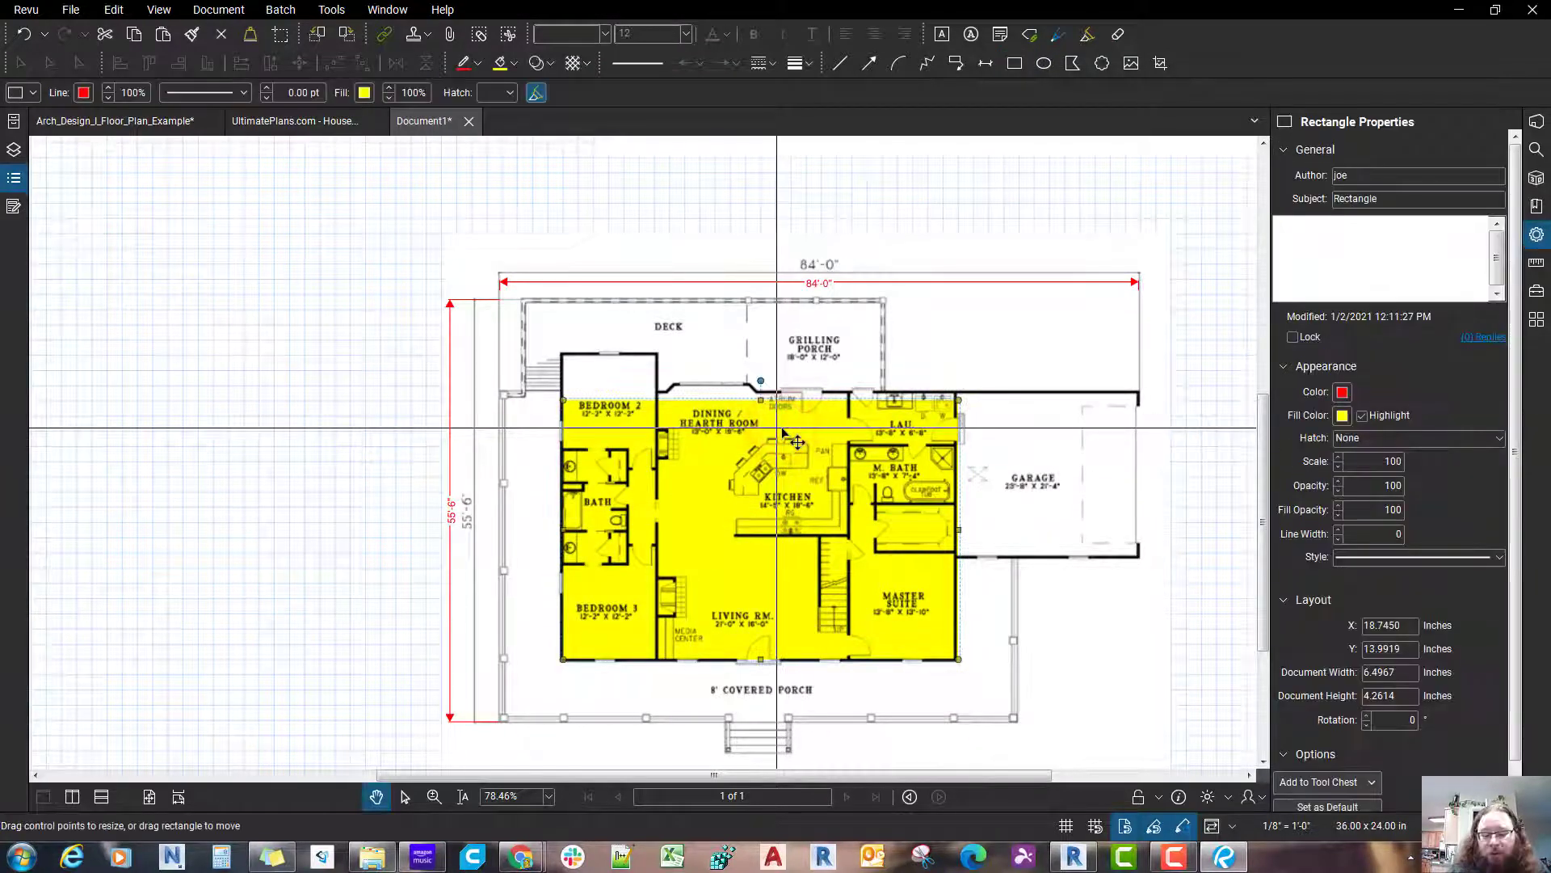
{"action": "key", "text": "Delete"}
{"action": "scroll", "coordinate": [718, 499], "scroll_direction": "up", "scroll_amount": 4}
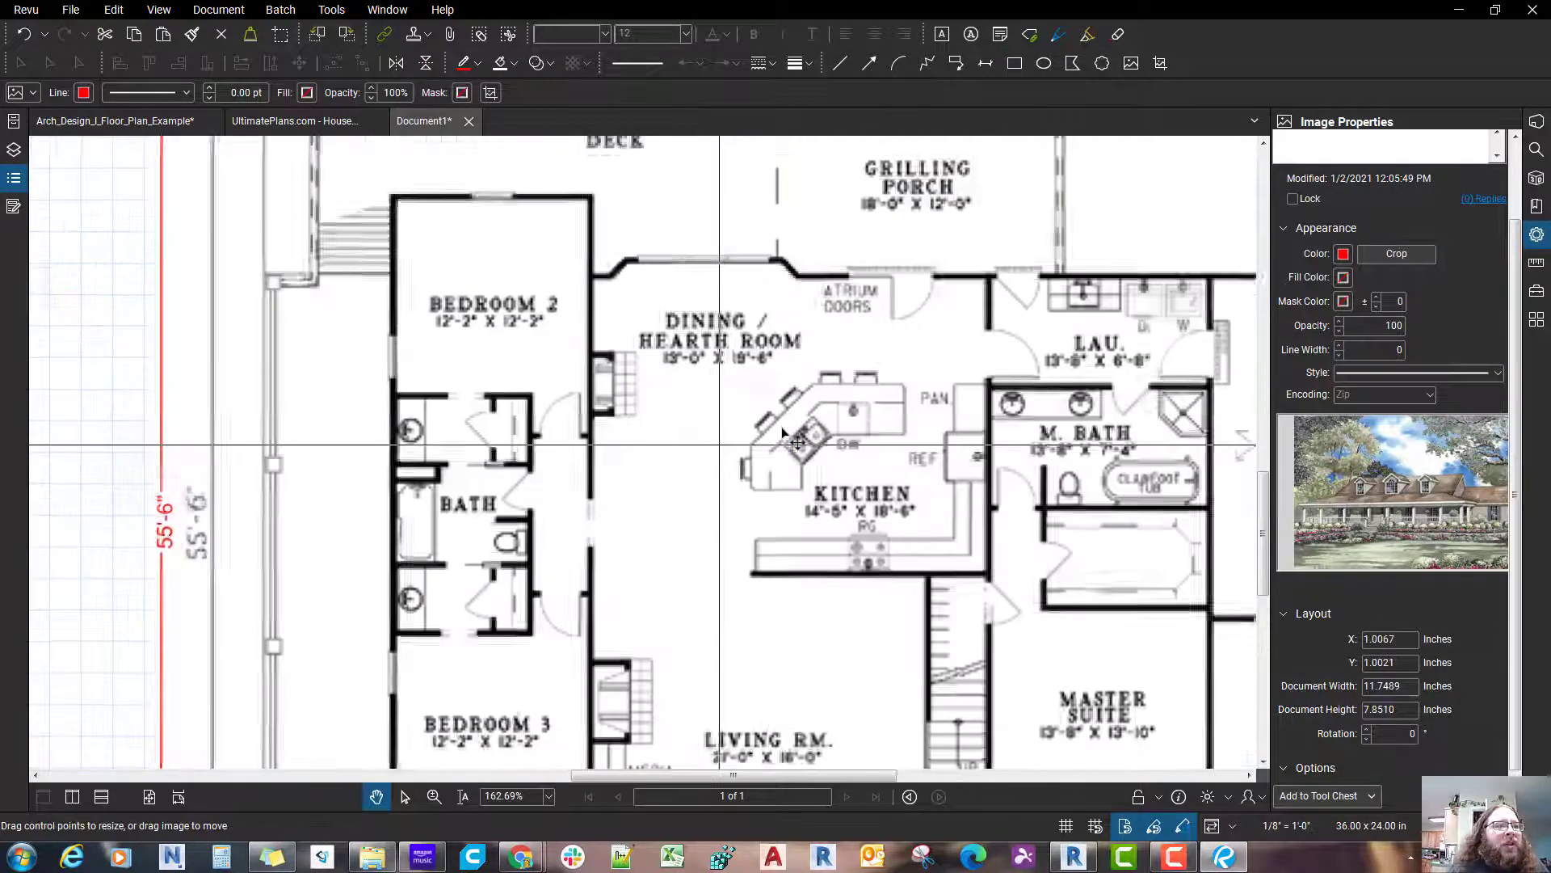
{"action": "scroll", "coordinate": [782, 432], "scroll_direction": "down", "scroll_amount": 2}
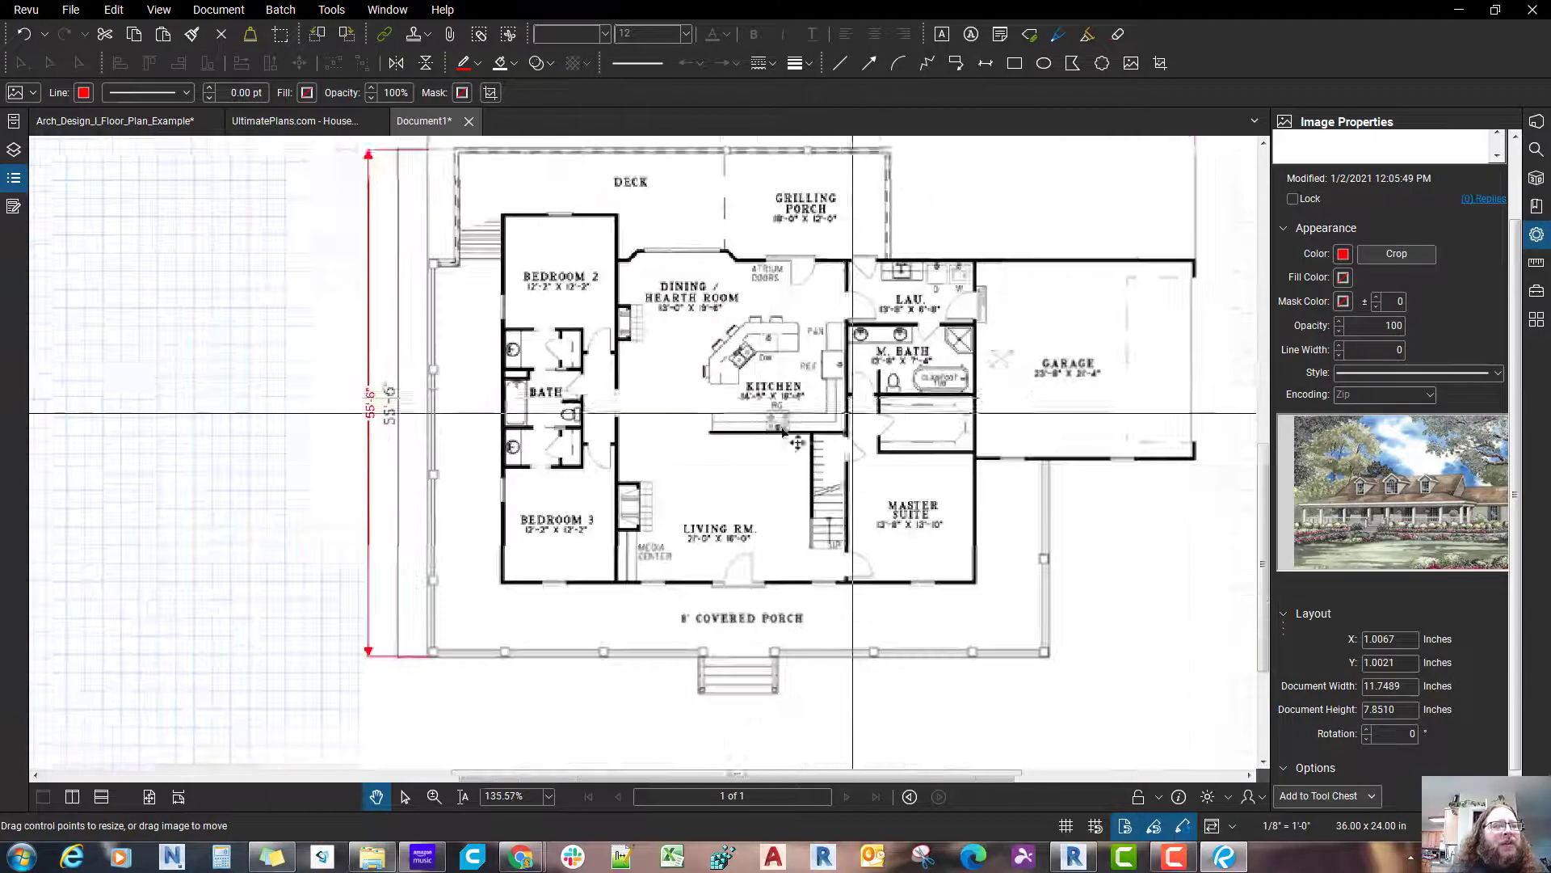
{"action": "scroll", "coordinate": [800, 566], "scroll_direction": "down", "scroll_amount": 2}
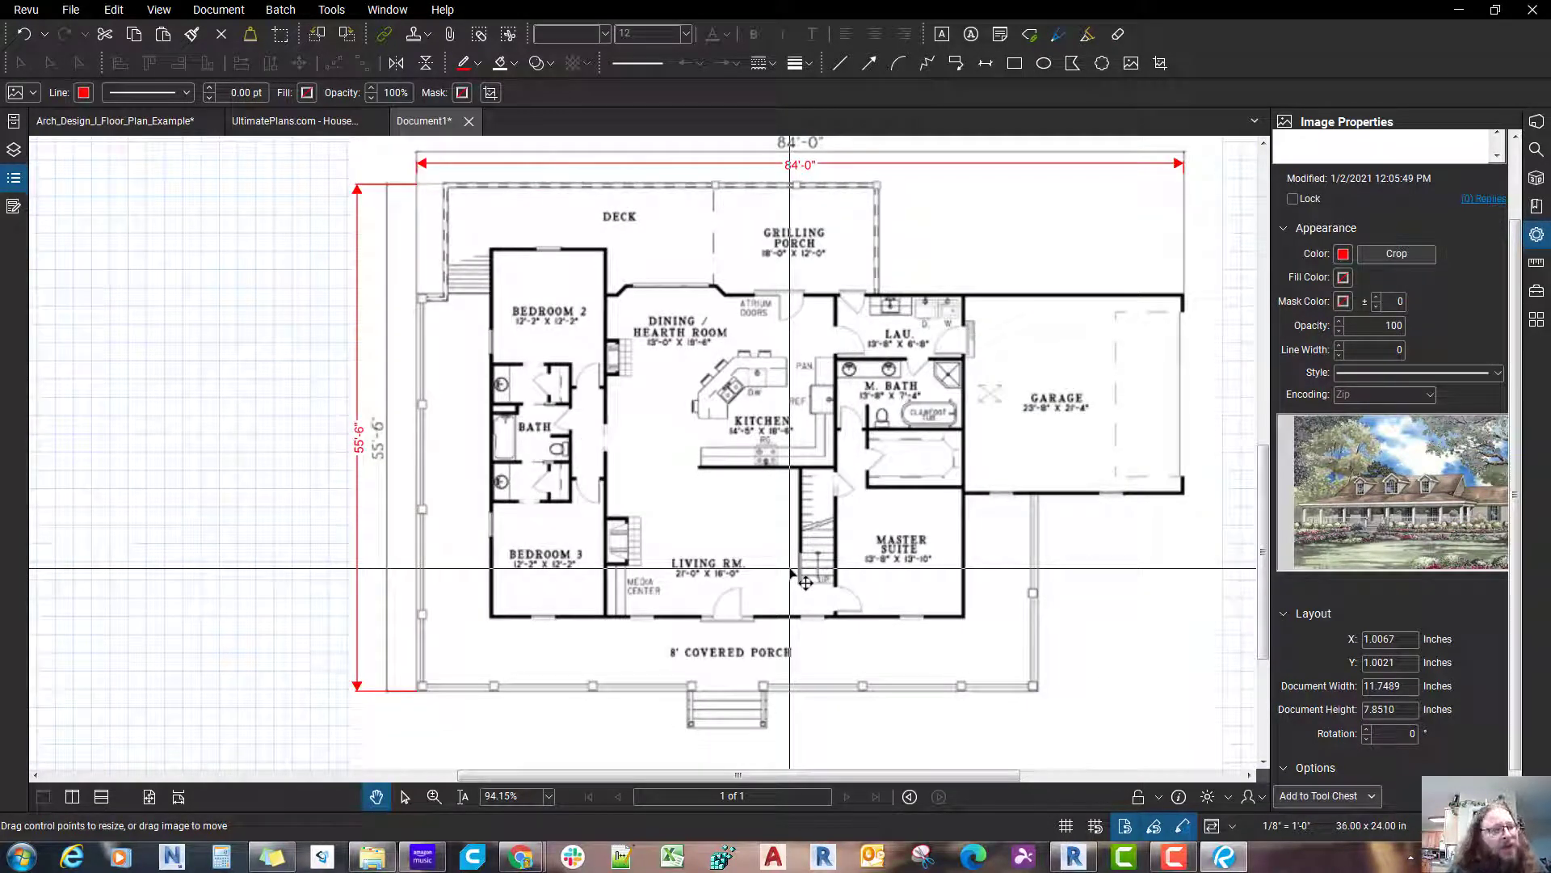
Step: Examine how the dimensioned main floor plan sits on the sheet relative to the title block and border
{"action": "scroll", "coordinate": [792, 571], "scroll_direction": "down", "scroll_amount": 2}
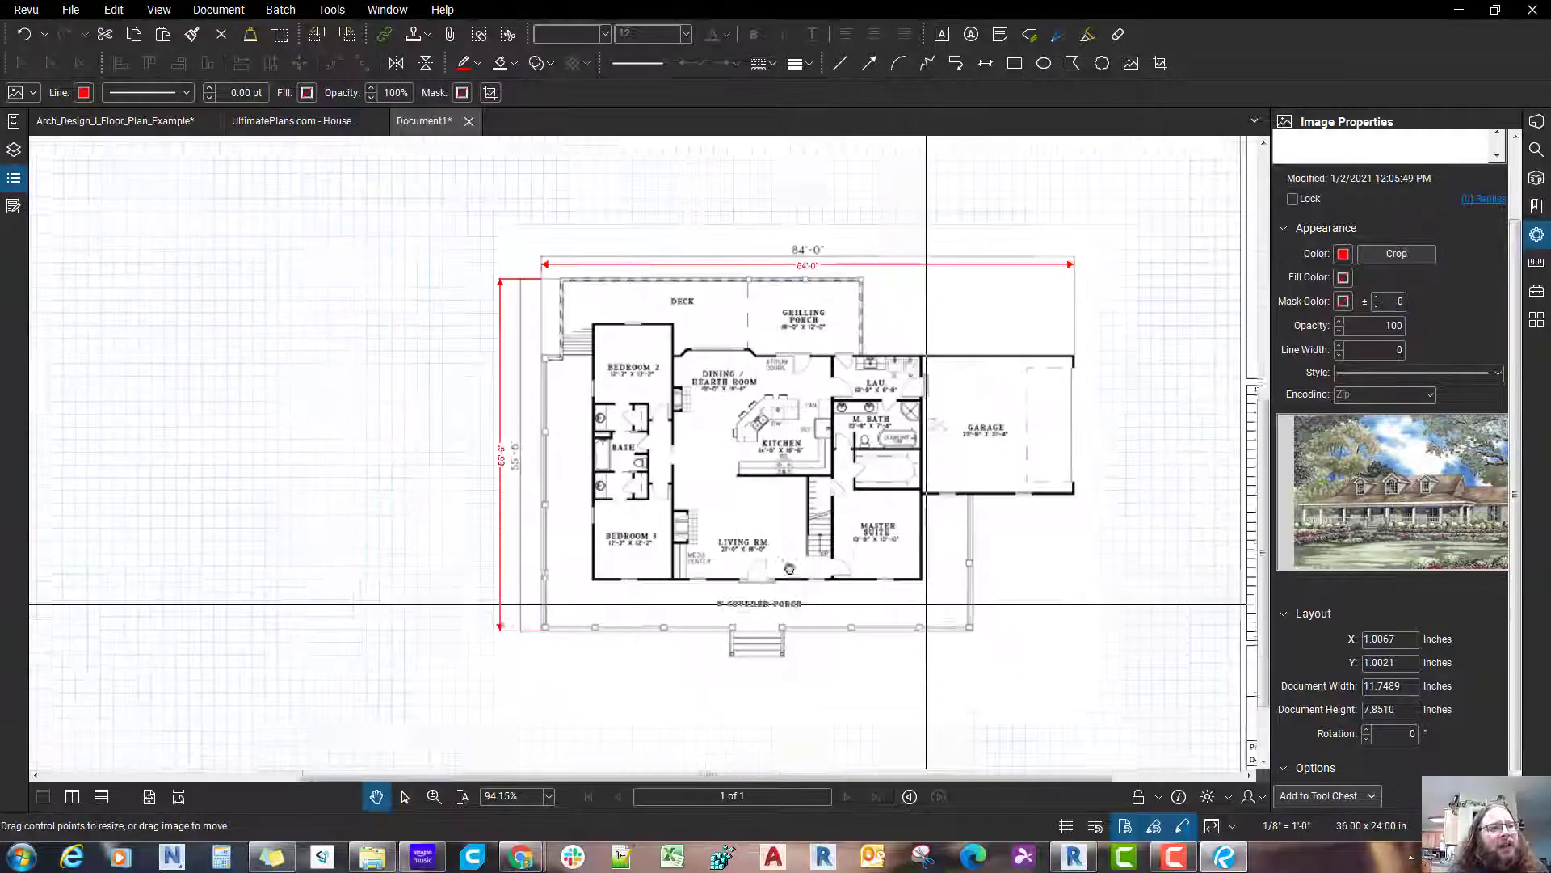
{"action": "scroll", "coordinate": [1006, 578], "scroll_direction": "down", "scroll_amount": 2}
{"action": "key", "text": "Escape"}
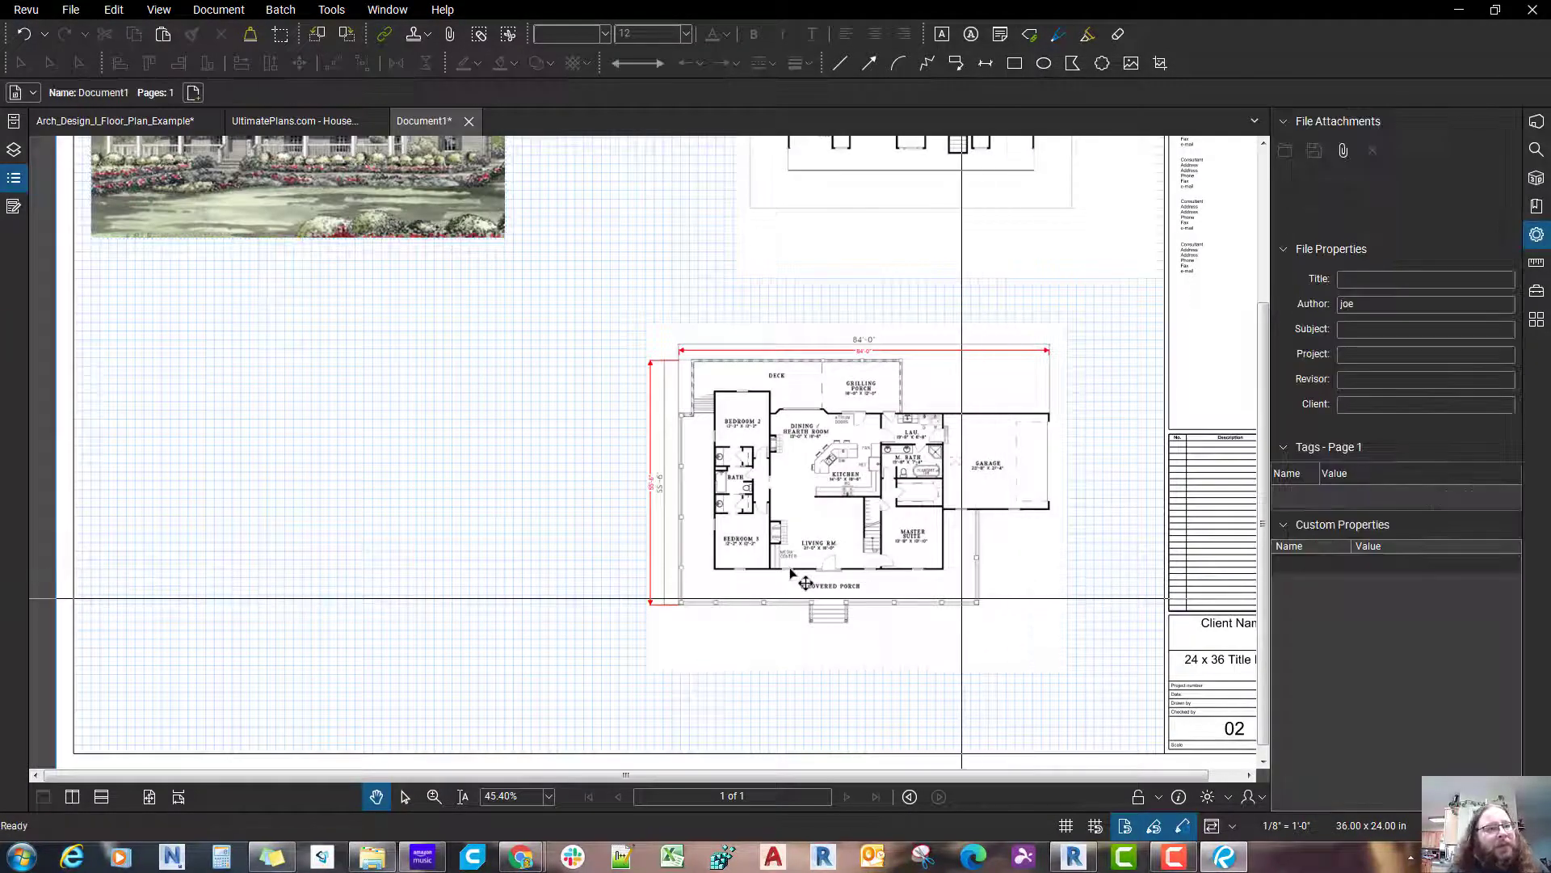
{"action": "scroll", "coordinate": [982, 509], "scroll_direction": "up", "scroll_amount": 2}
{"action": "scroll", "coordinate": [755, 547], "scroll_direction": "down", "scroll_amount": 2}
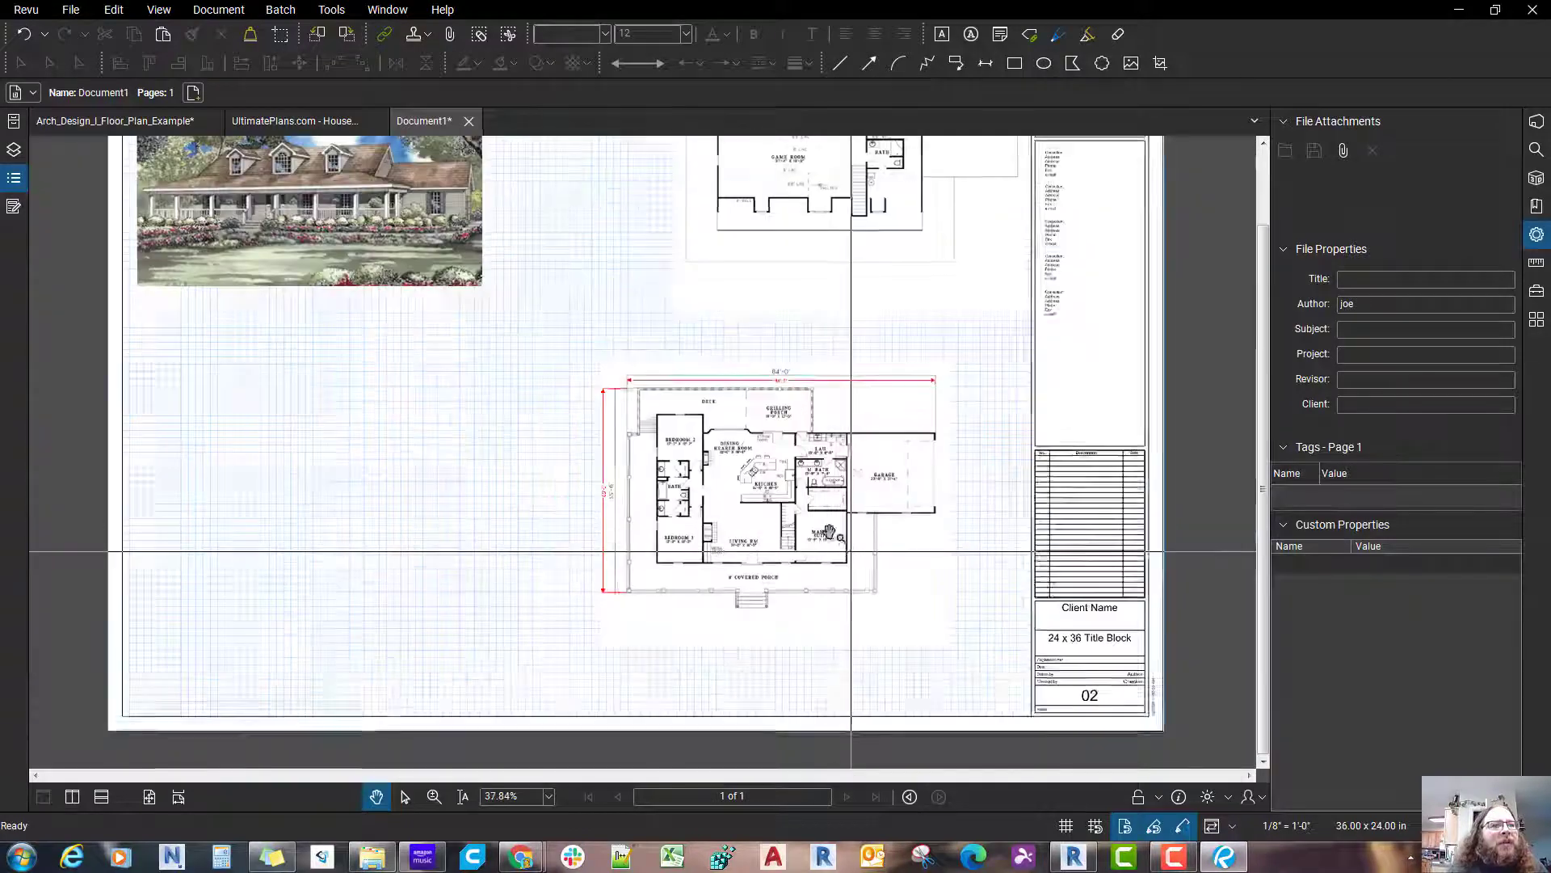
{"action": "scroll", "coordinate": [831, 535], "scroll_direction": "up", "scroll_amount": 1}
{"action": "scroll", "coordinate": [828, 521], "scroll_direction": "down", "scroll_amount": 2}
{"action": "scroll", "coordinate": [911, 597], "scroll_direction": "up", "scroll_amount": 1}
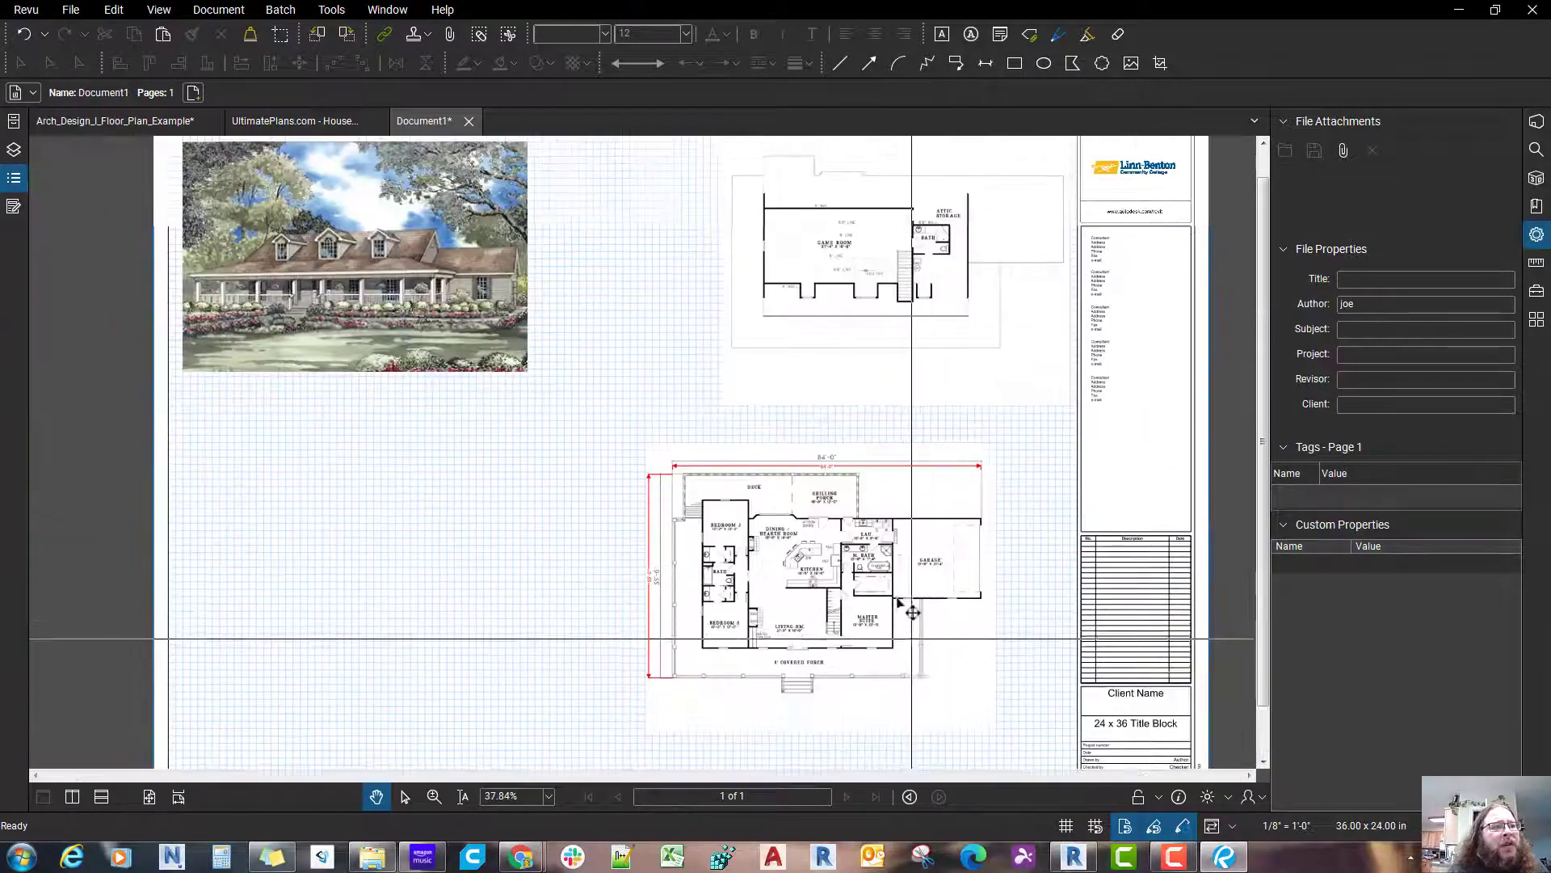
{"action": "left_click", "coordinate": [897, 597]}
{"action": "scroll", "coordinate": [978, 635], "scroll_direction": "down", "scroll_amount": 1}
{"action": "key", "text": "Escape"}
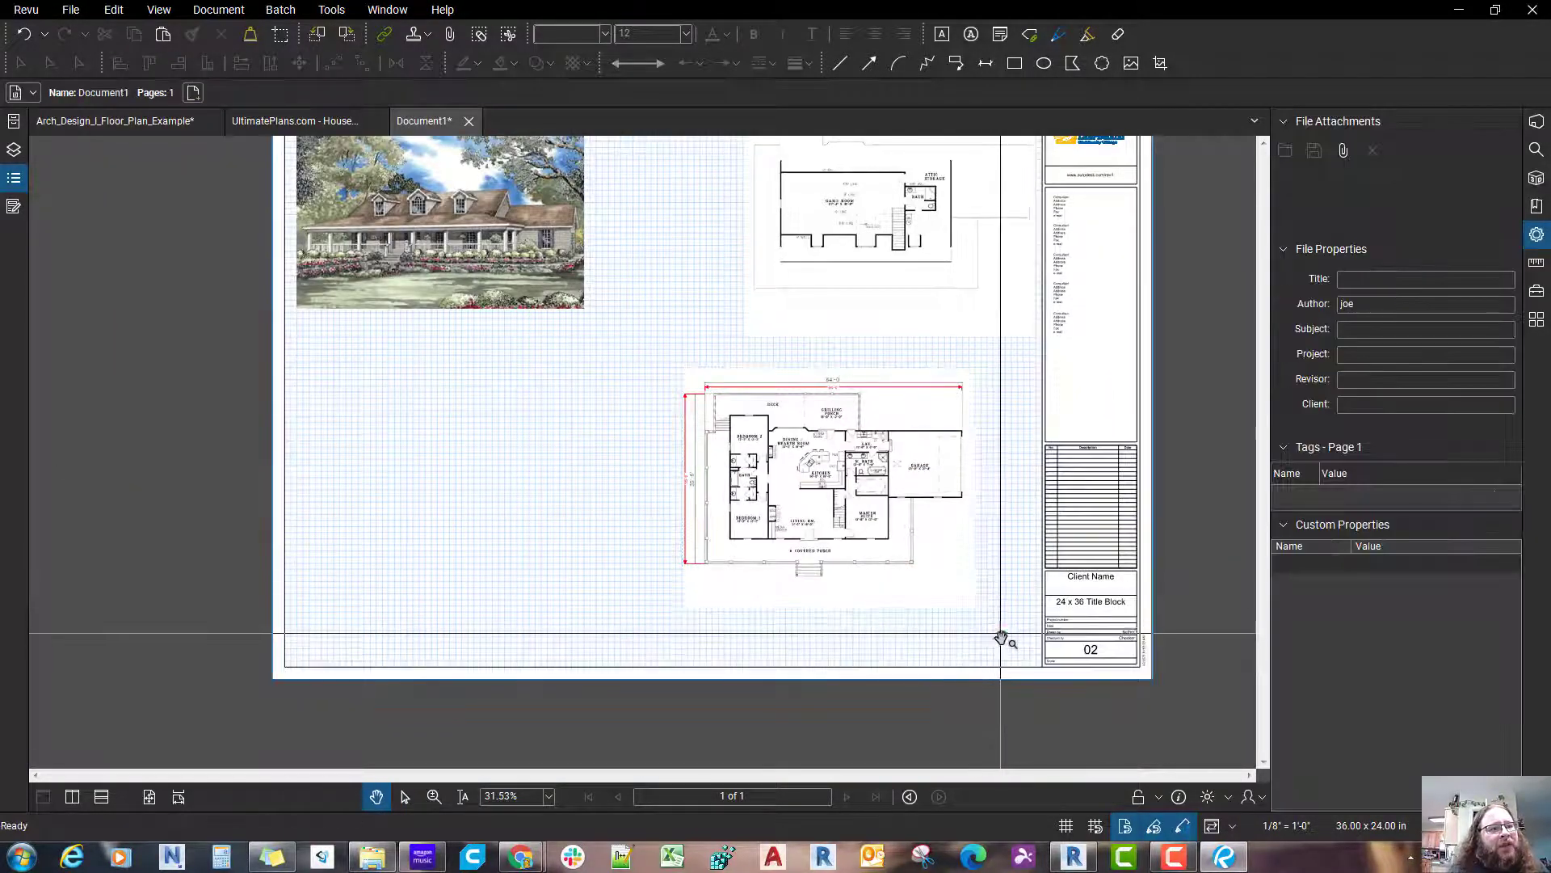
Step: Move the main floor plan image and its two measurements together down and right, into the sheet's corner beside the title block
{"action": "mouse_move", "coordinate": [1014, 655]}
{"action": "left_mouse_down"}
{"action": "mouse_move", "coordinate": [1040, 627]}
{"action": "mouse_move", "coordinate": [996, 569]}
{"action": "left_mouse_up"}
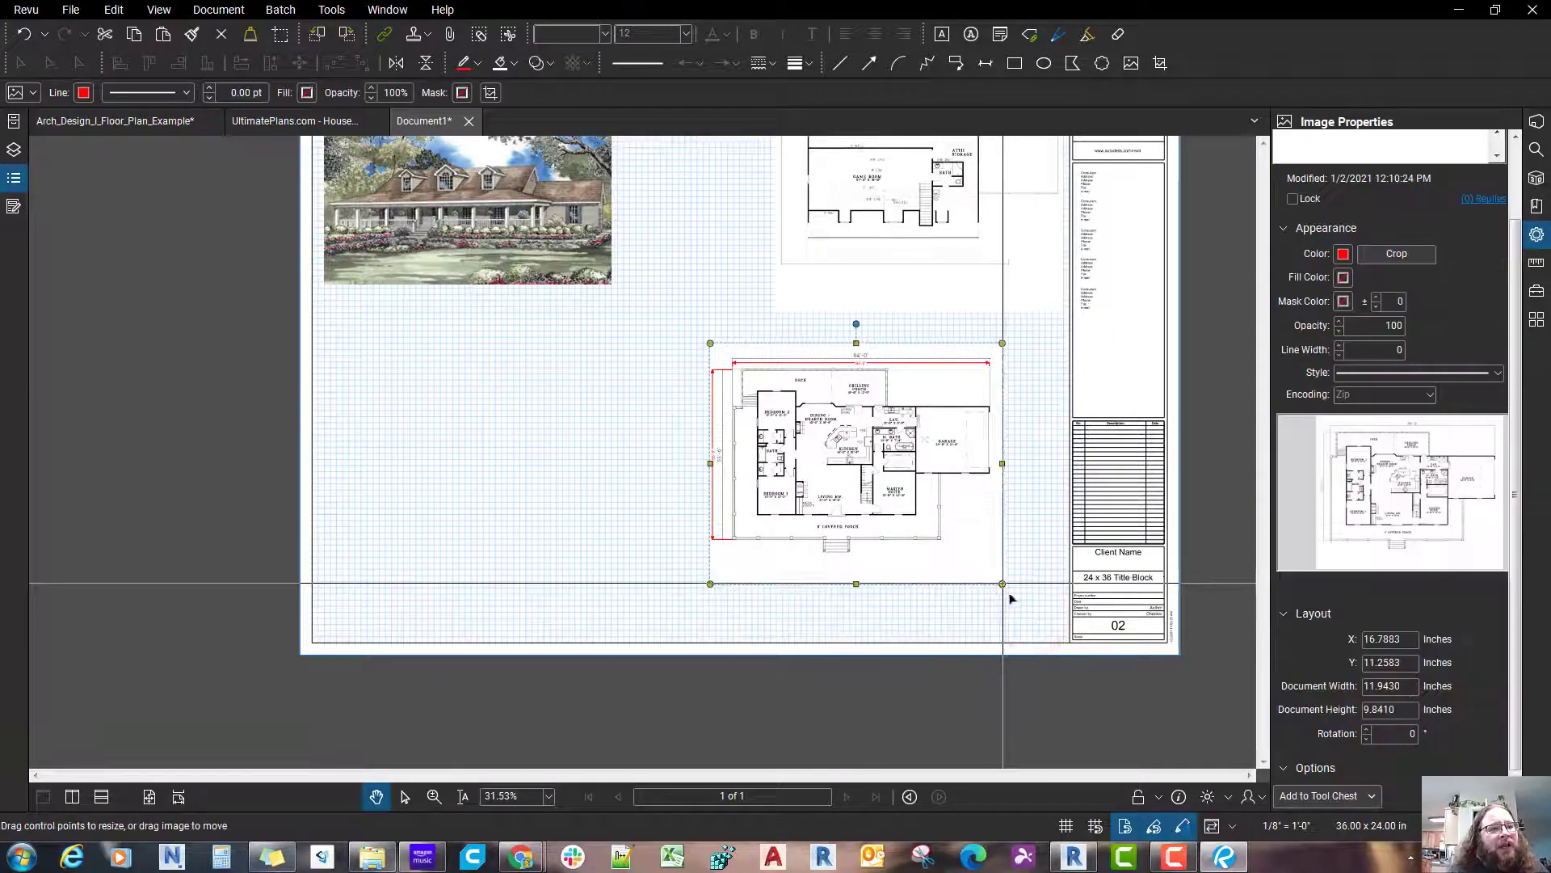
{"action": "left_click", "coordinate": [1010, 594]}
{"action": "left_click_drag", "start_coordinate": [1068, 618], "coordinate": [661, 339]}
{"action": "scroll", "coordinate": [808, 524], "scroll_direction": "up", "scroll_amount": 2}
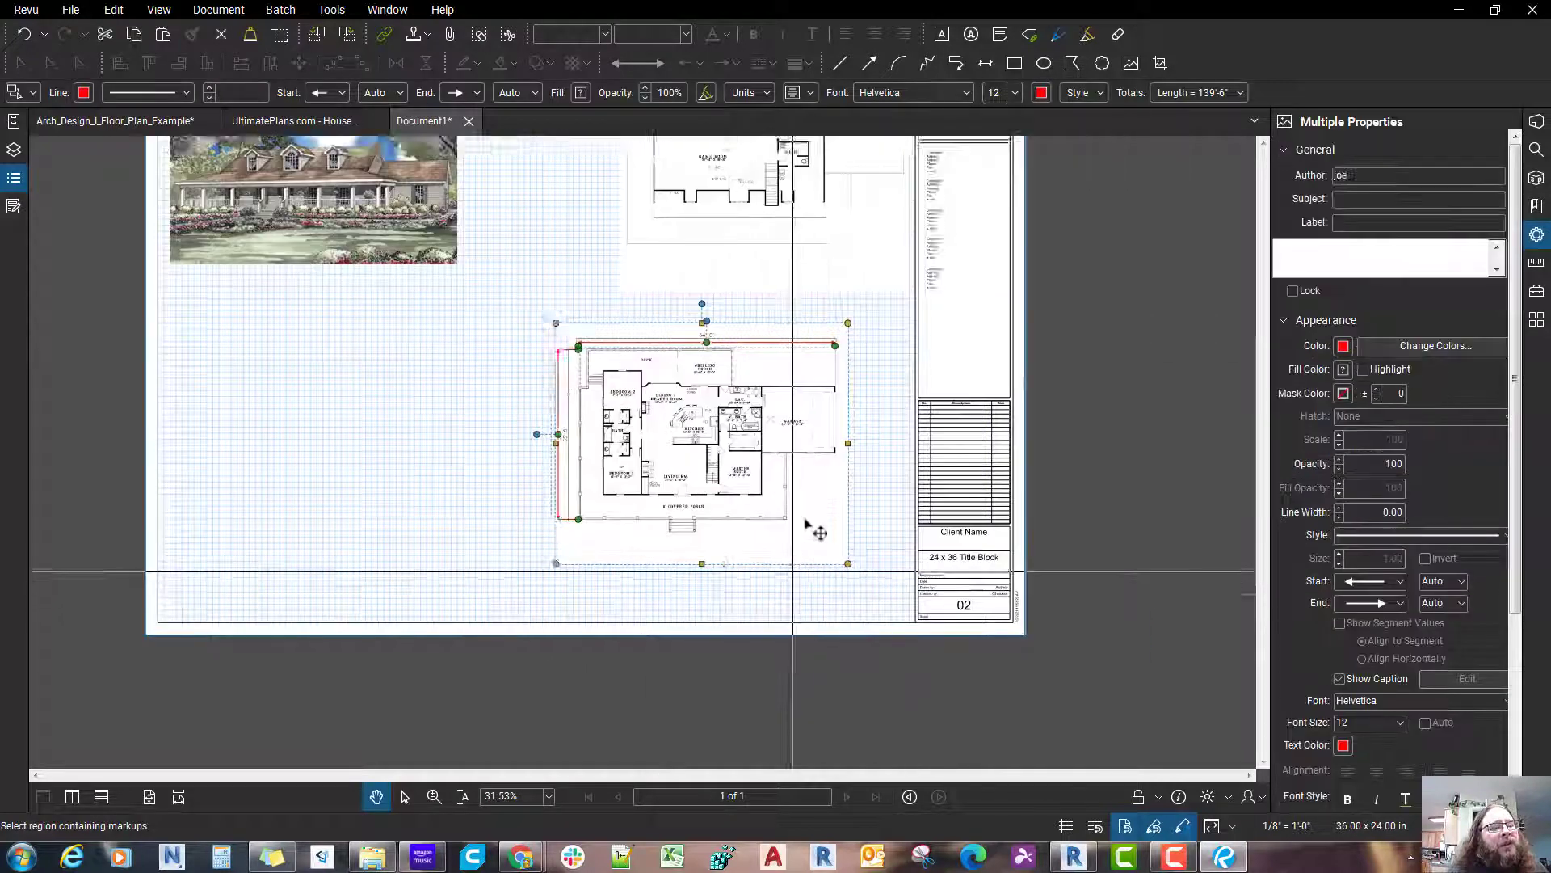
{"action": "left_click_drag", "start_coordinate": [840, 555], "coordinate": [942, 621]}
{"action": "scroll", "coordinate": [877, 580], "scroll_direction": "up", "scroll_amount": 5}
{"action": "scroll", "coordinate": [877, 580], "scroll_direction": "down", "scroll_amount": 4}
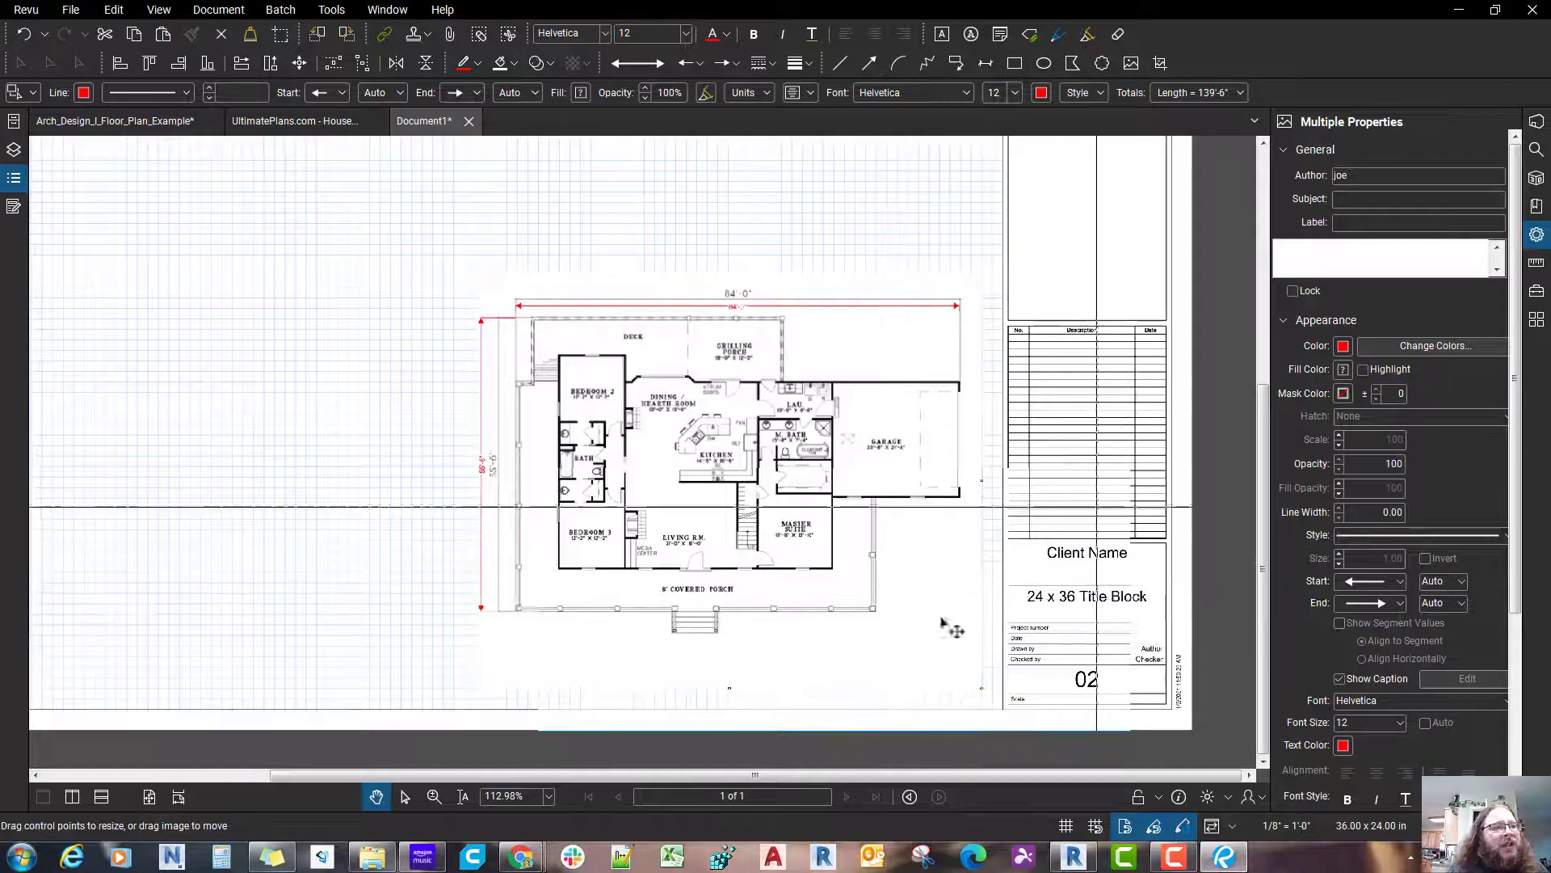
{"action": "left_click", "coordinate": [1036, 665]}
{"action": "left_click_drag", "start_coordinate": [1014, 717], "coordinate": [395, 243]}
{"action": "left_click", "coordinate": [677, 224]}
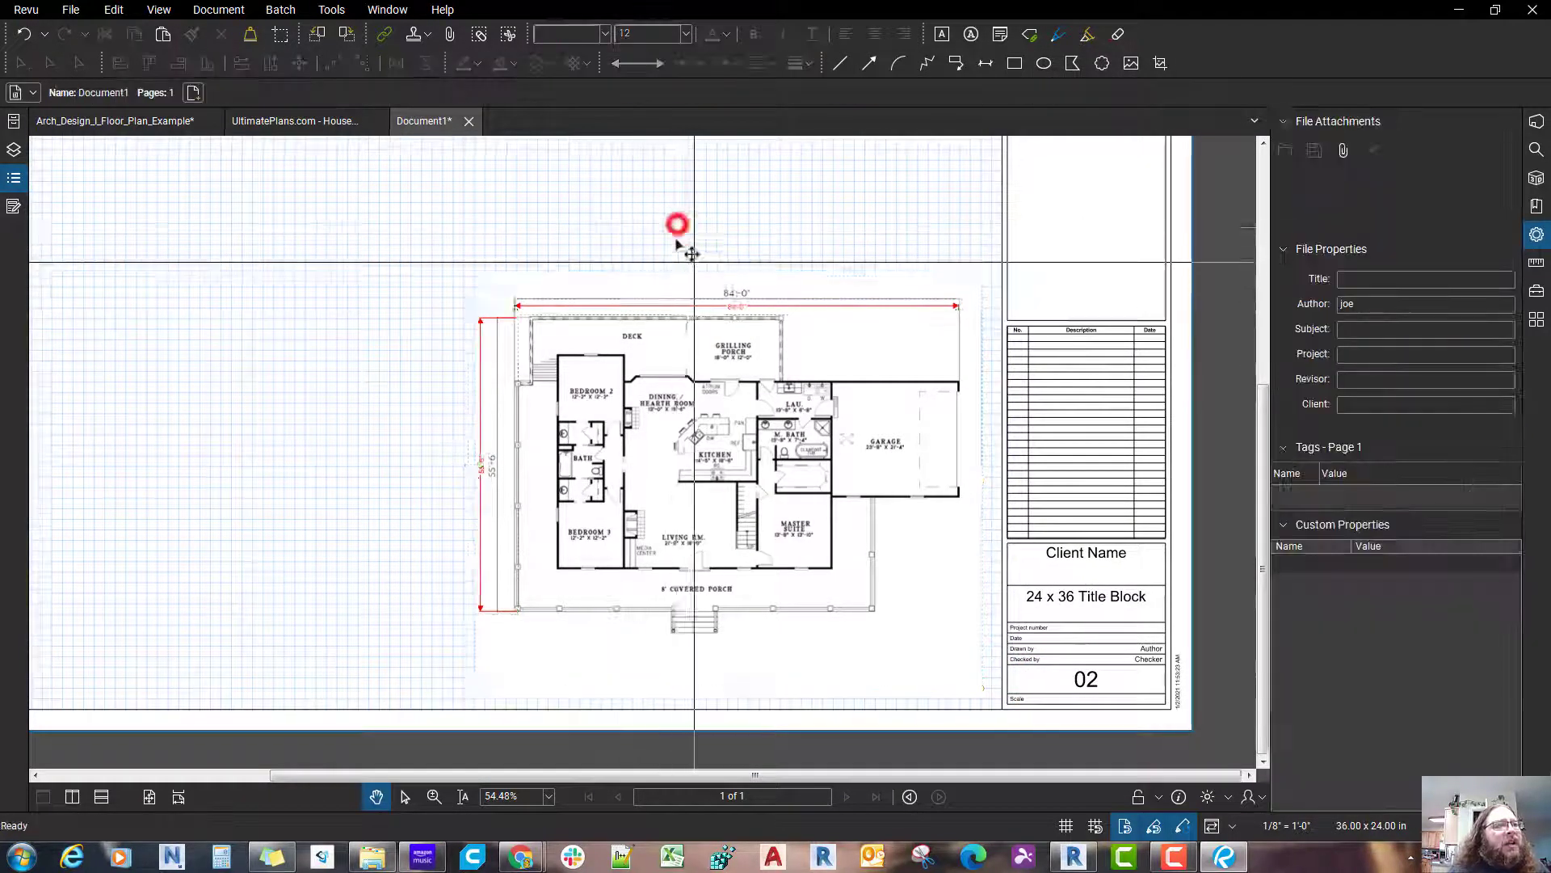
Step: Offset the horizontal measurement's dimension line upward, just above the plan's printed 84'-0" dimension
{"action": "scroll", "coordinate": [688, 293], "scroll_direction": "up", "scroll_amount": 1}
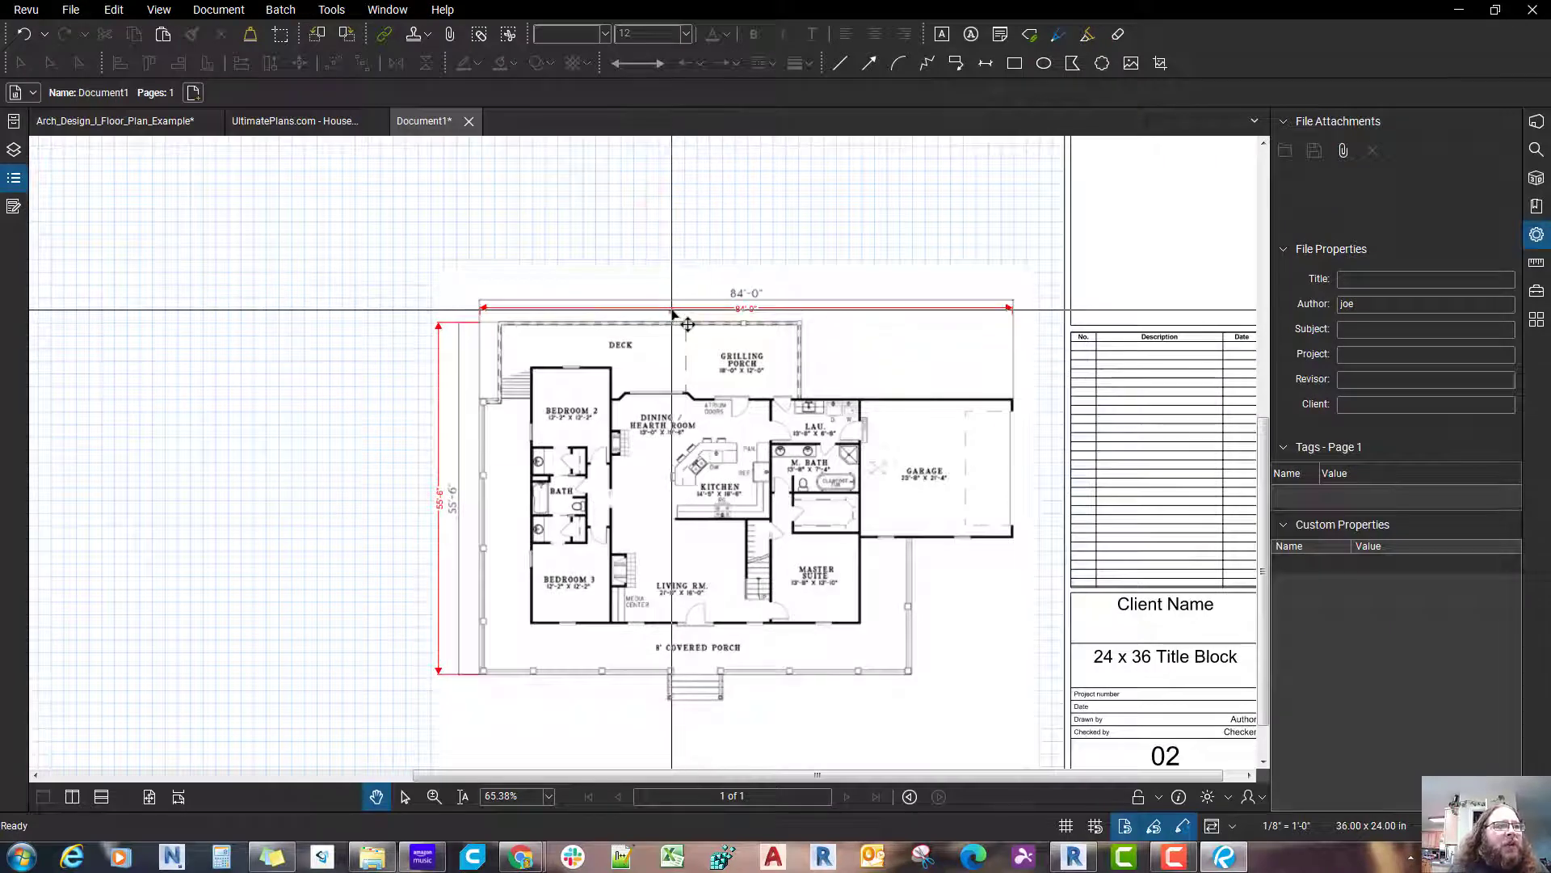
{"action": "left_click", "coordinate": [672, 309]}
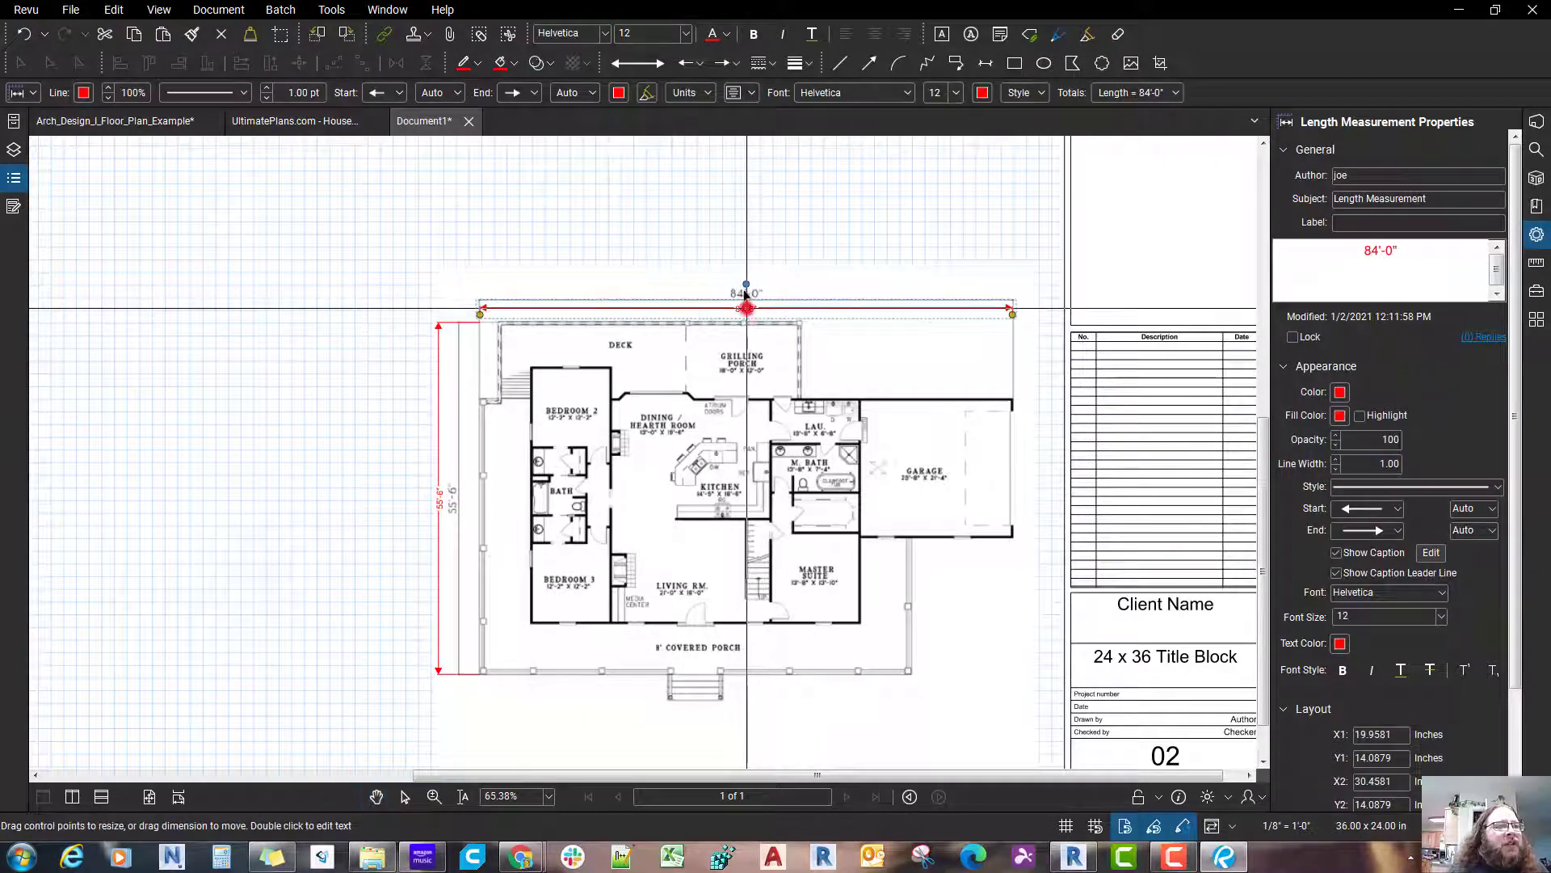
{"action": "left_click_drag", "start_coordinate": [747, 307], "coordinate": [744, 270]}
{"action": "key", "text": "Escape"}
Step: Lock the main floor plan image together with its horizontal and vertical measurements
{"action": "scroll", "coordinate": [693, 548], "scroll_direction": "down", "scroll_amount": 2}
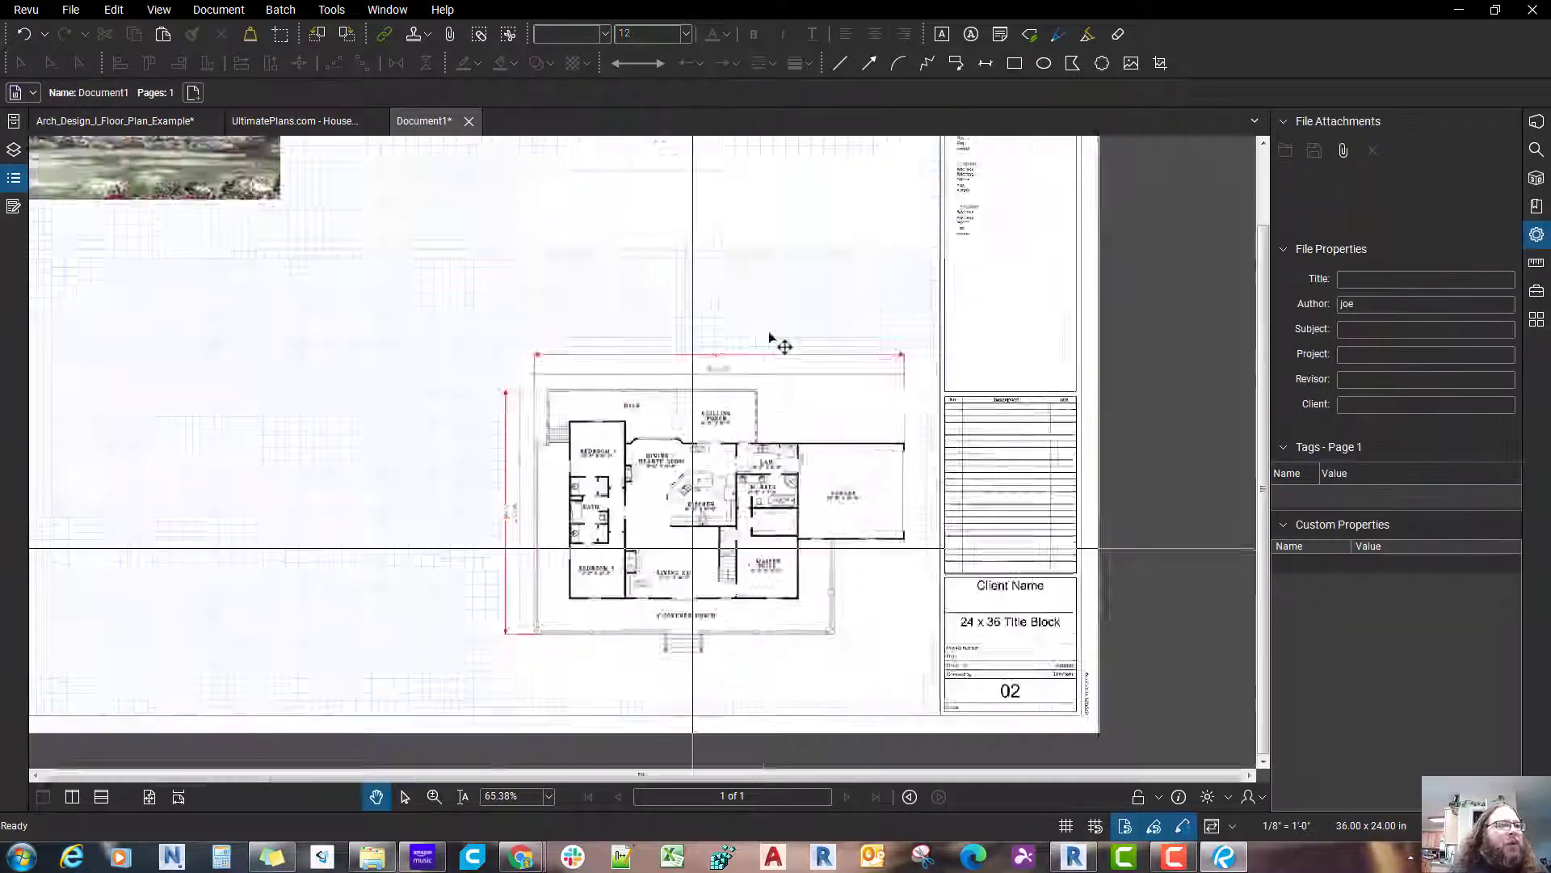
{"action": "scroll", "coordinate": [769, 337], "scroll_direction": "down", "scroll_amount": 1}
{"action": "left_click_drag", "start_coordinate": [926, 694], "coordinate": [496, 354]}
{"action": "right_click", "coordinate": [644, 449]}
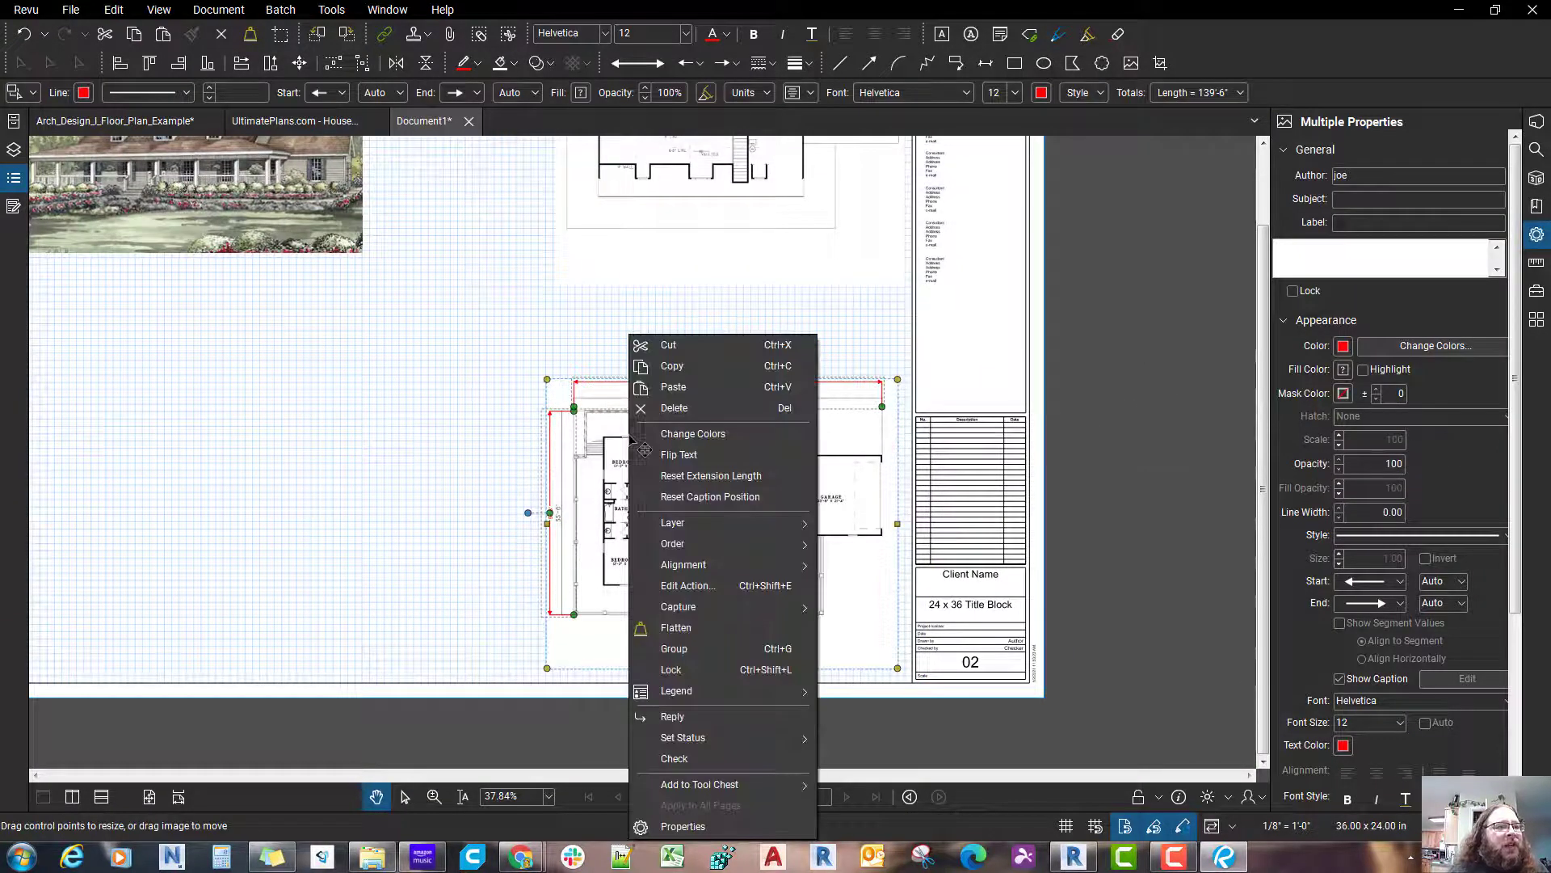
{"action": "left_click", "coordinate": [703, 670]}
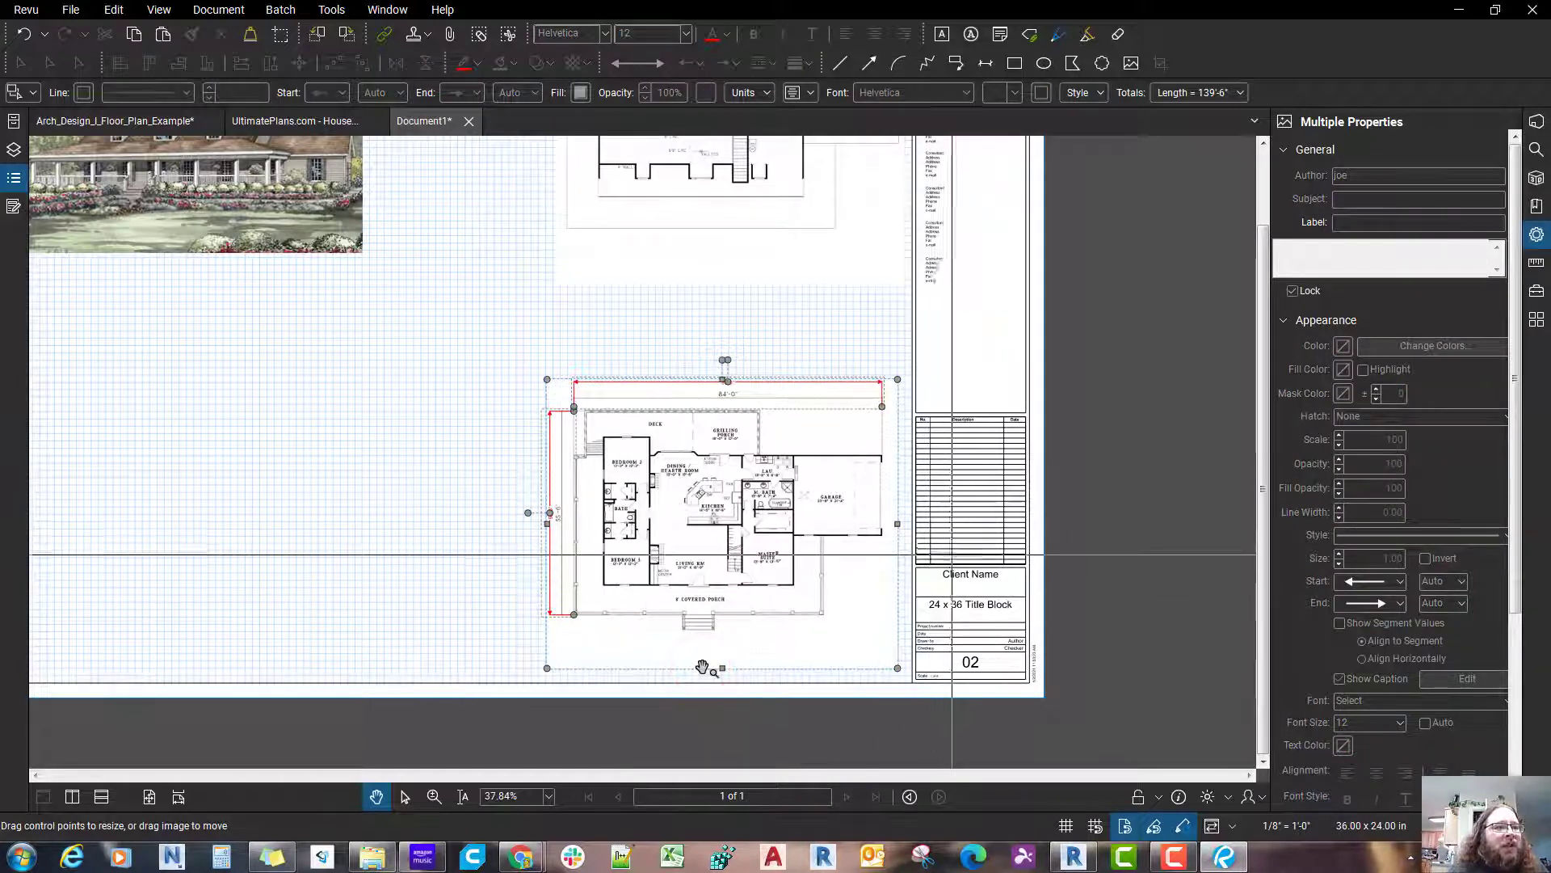
Step: Show the Markups List and sort its entries by subject
{"action": "left_click", "coordinate": [24, 188]}
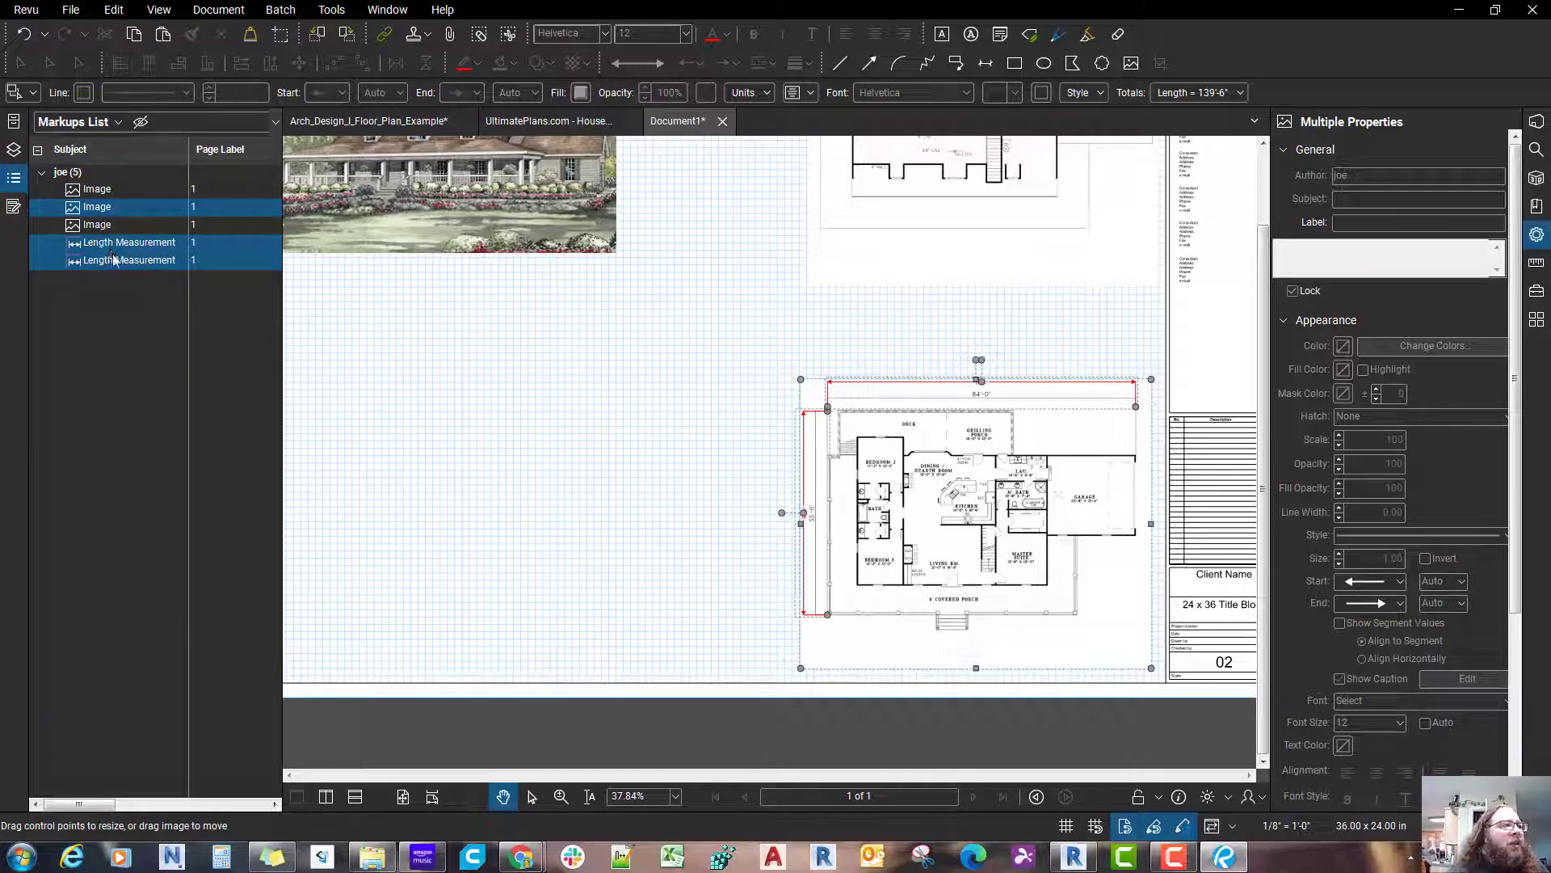
{"action": "right_click", "coordinate": [114, 259]}
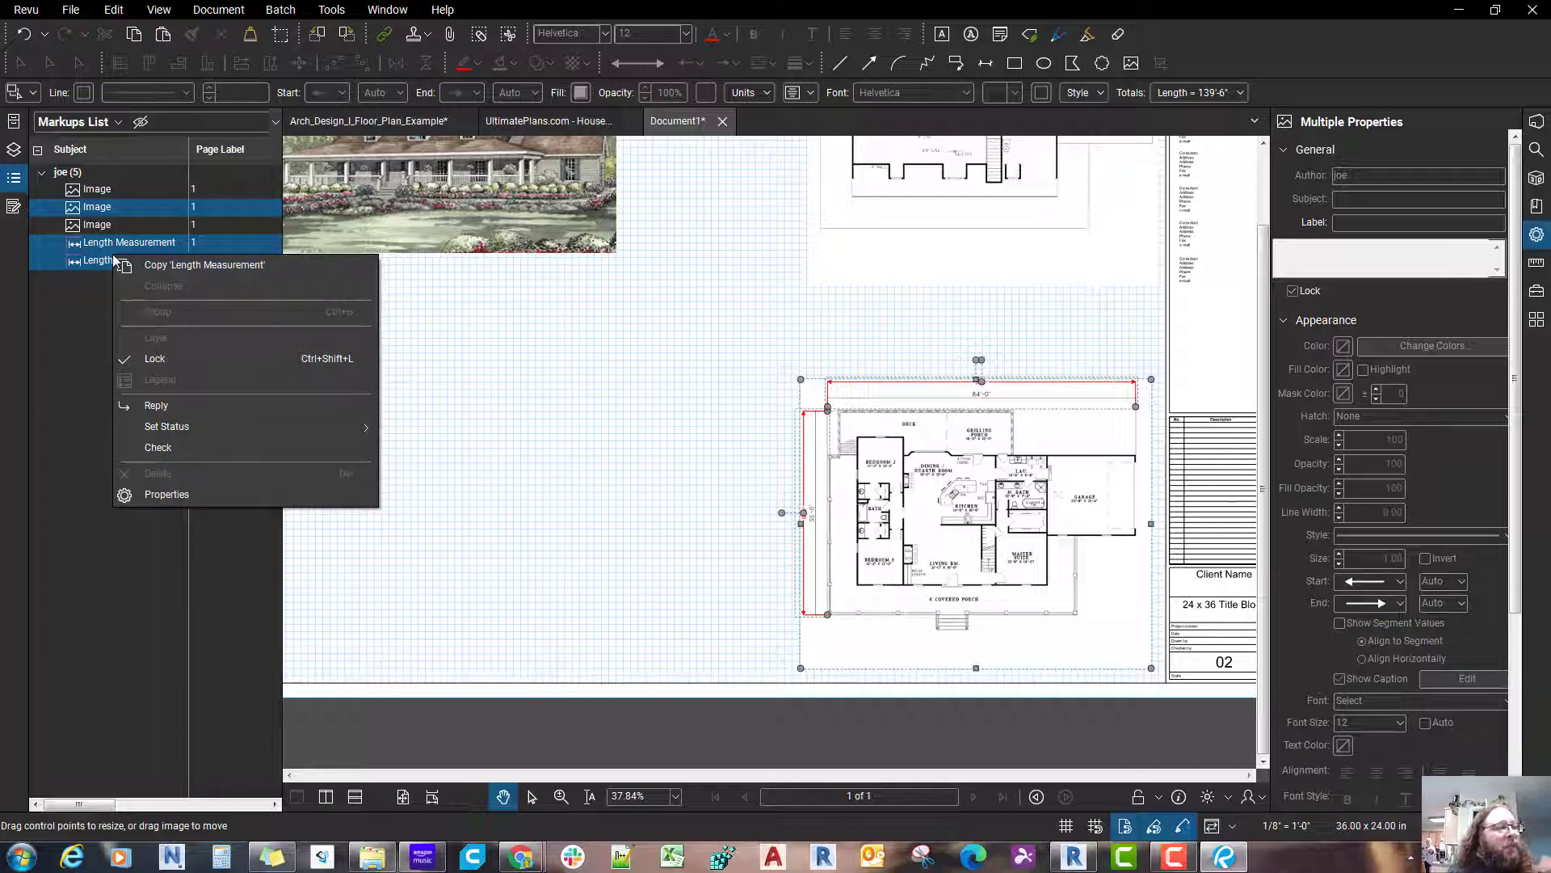
{"action": "left_click", "coordinate": [276, 128]}
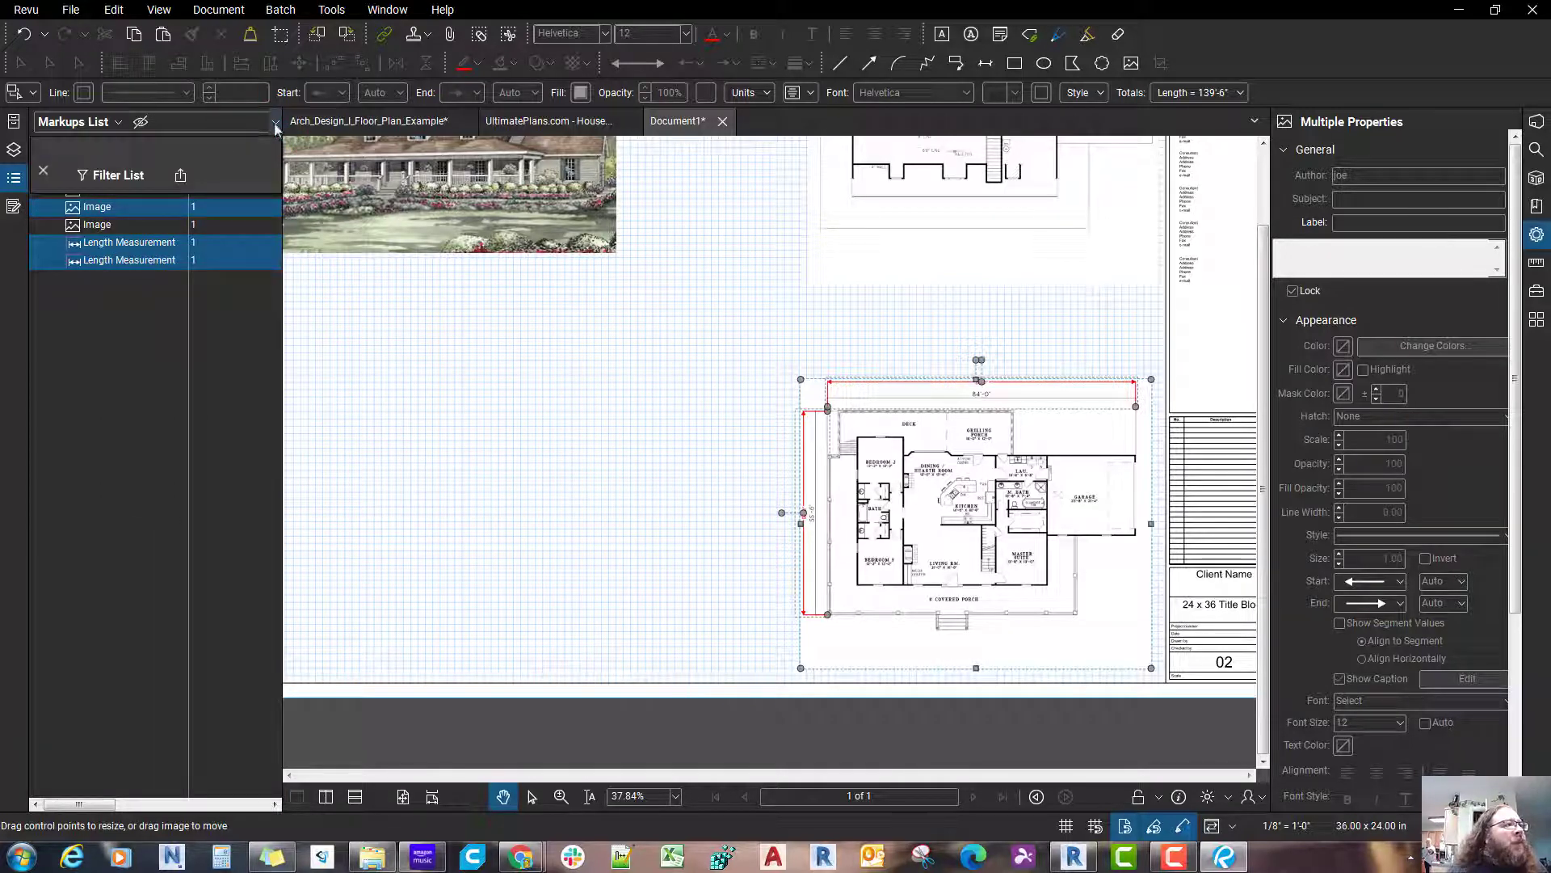
{"action": "left_click", "coordinate": [275, 126]}
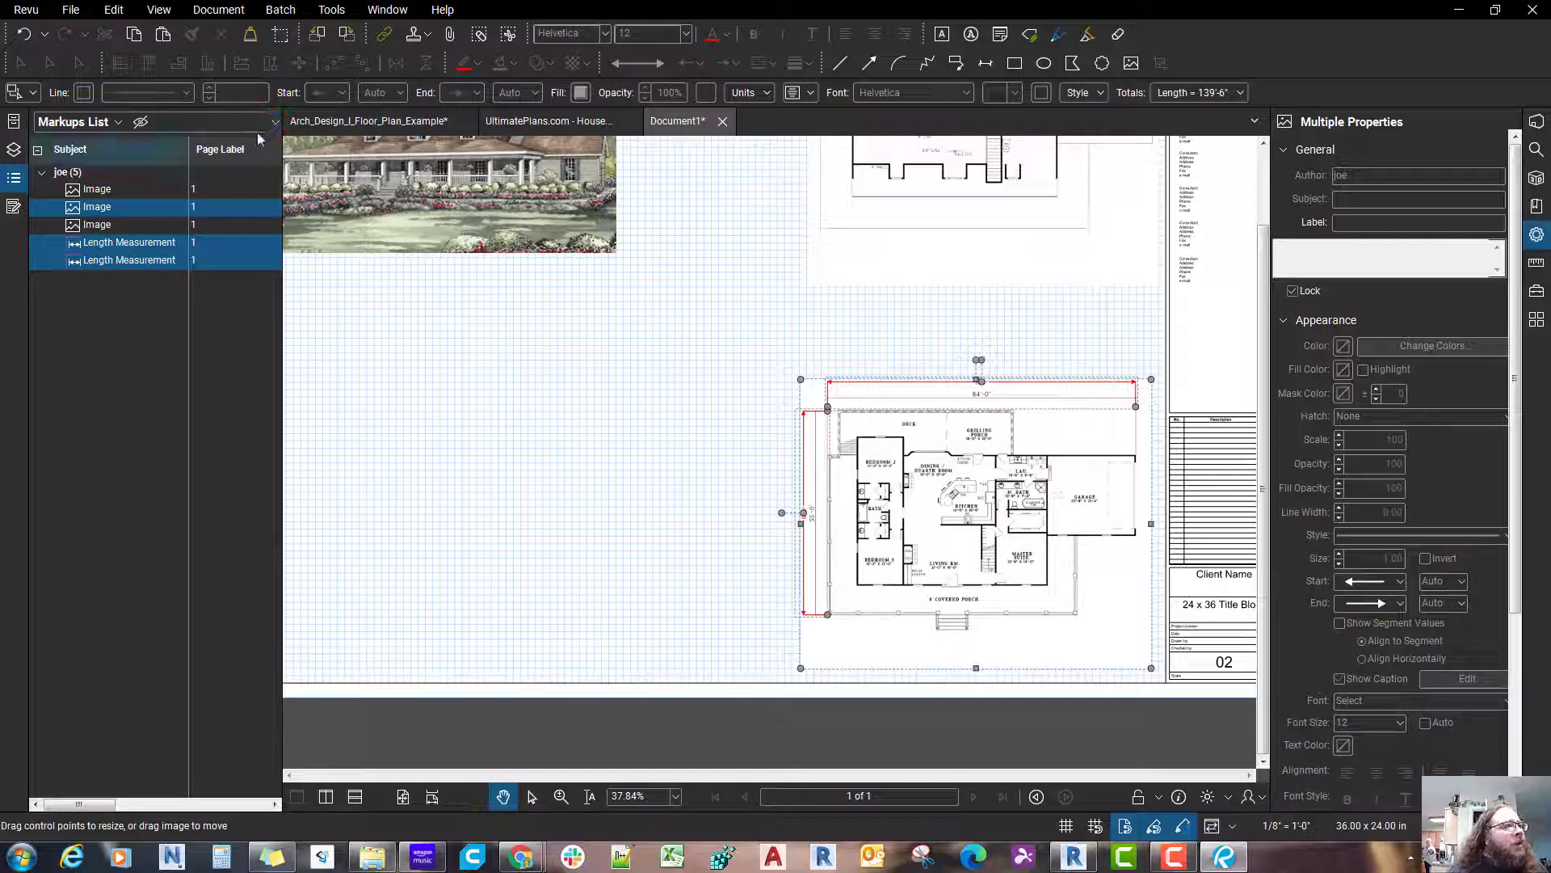
{"action": "left_click", "coordinate": [129, 156]}
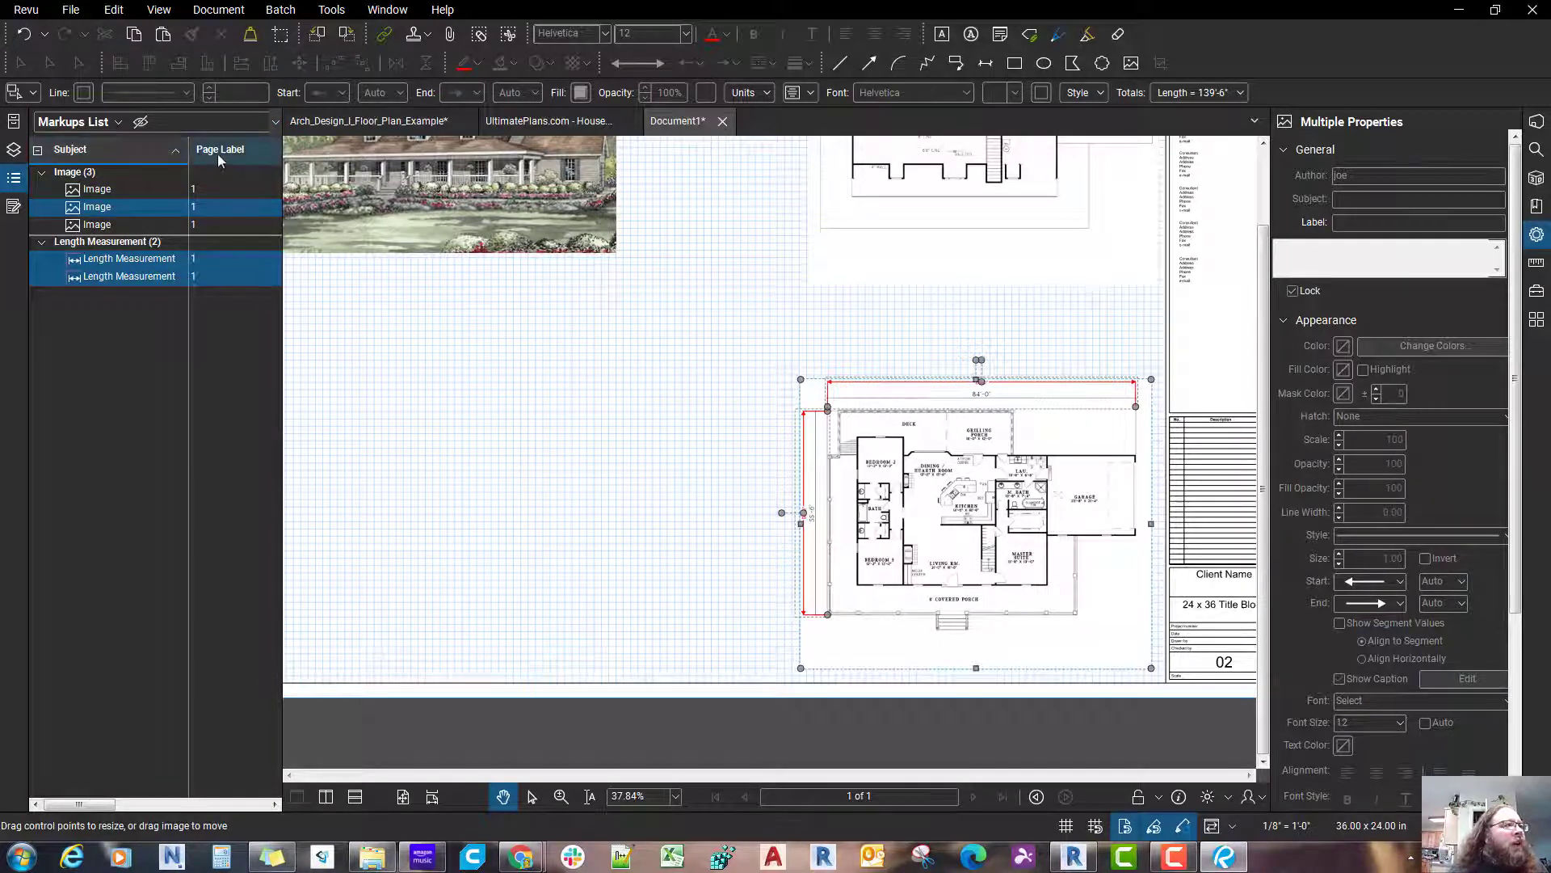
{"action": "left_click", "coordinate": [216, 152]}
{"action": "left_click", "coordinate": [130, 156]}
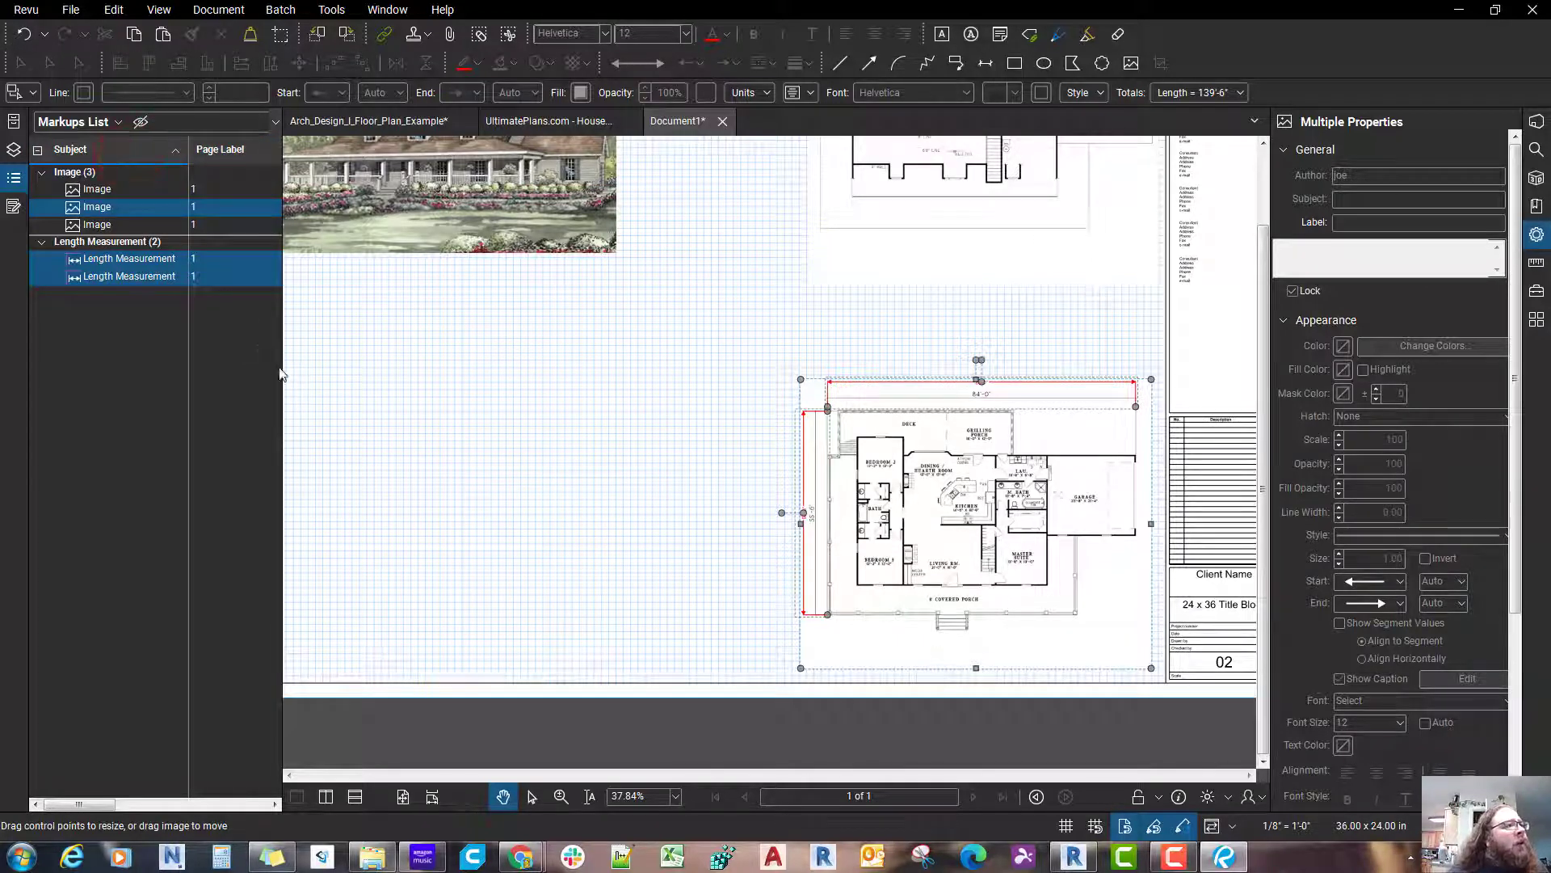
Step: Widen the Markups List until its Checkmark, Author, Lock and Comments columns fit
{"action": "left_click_drag", "start_coordinate": [281, 373], "coordinate": [357, 337]}
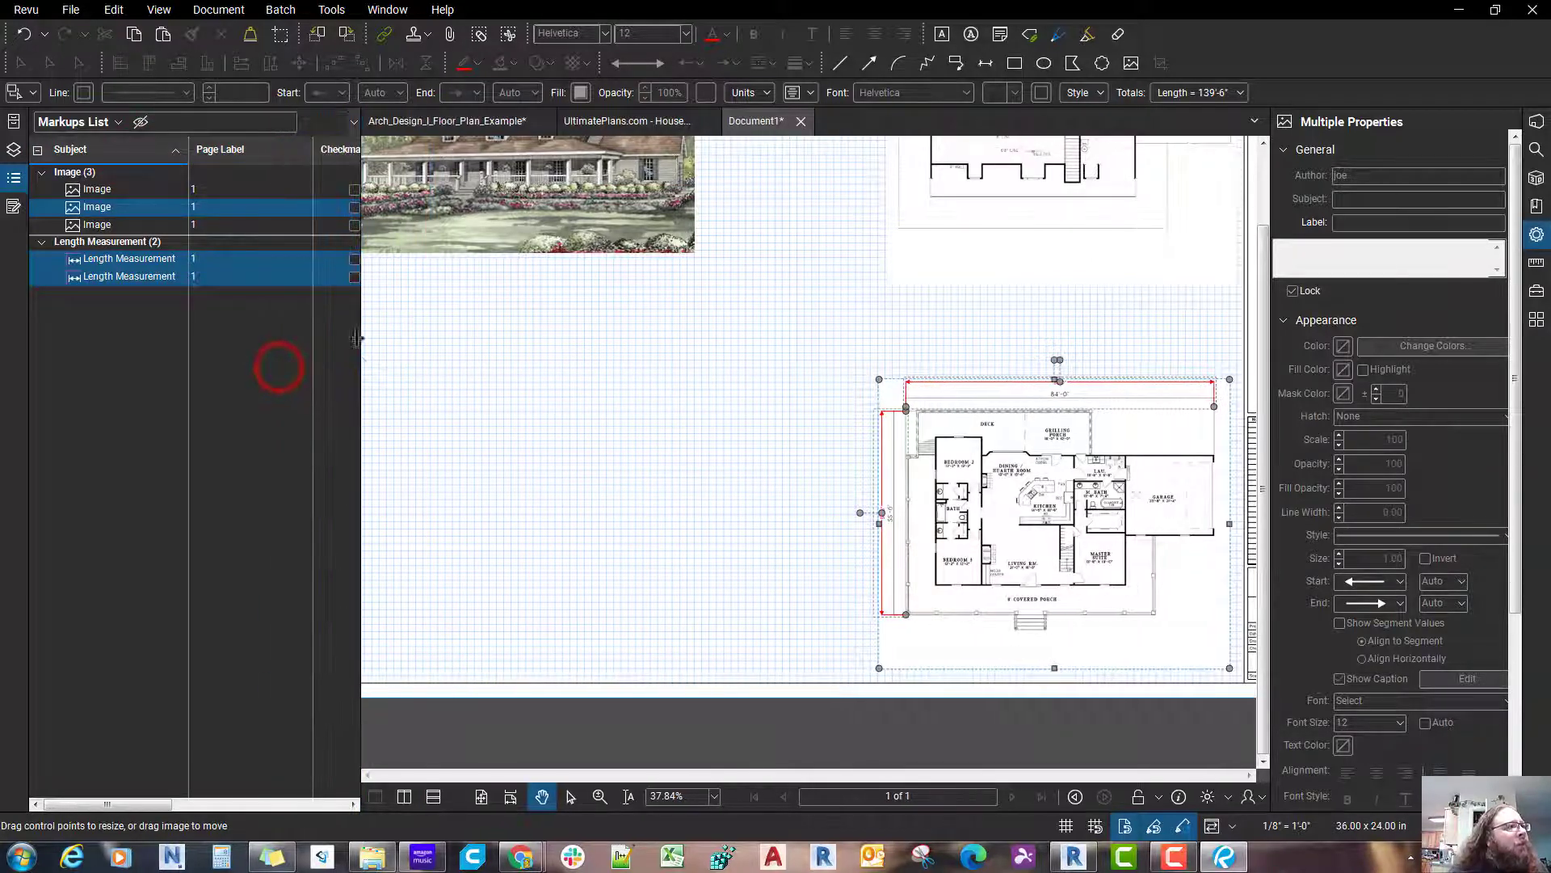
{"action": "left_click", "coordinate": [350, 125]}
{"action": "left_click", "coordinate": [350, 125]}
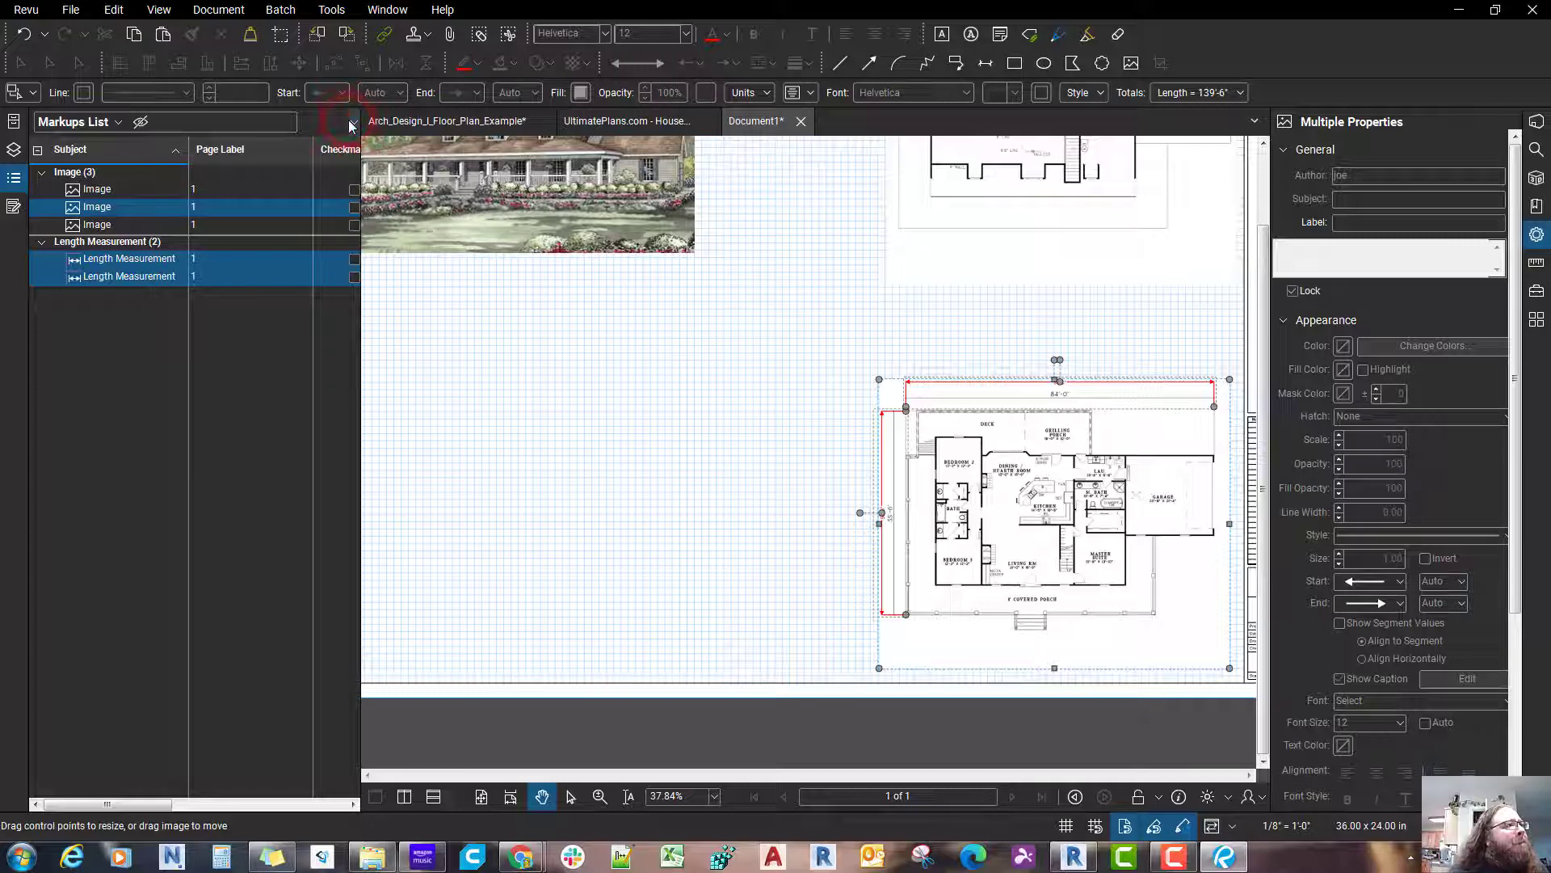
{"action": "left_click", "coordinate": [117, 126]}
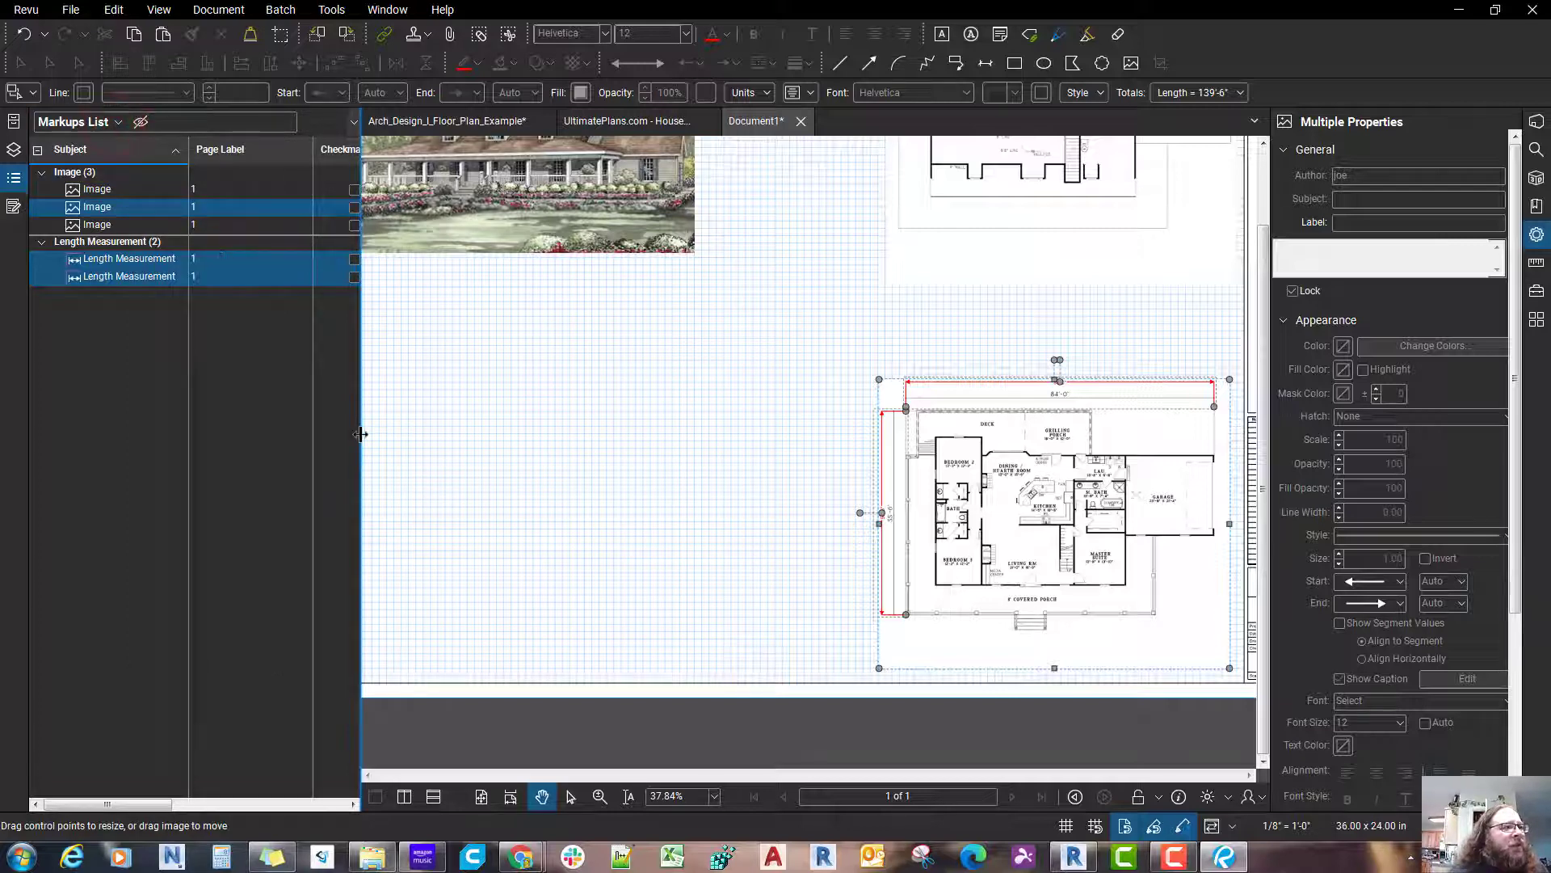
{"action": "left_click_drag", "start_coordinate": [360, 434], "coordinate": [635, 443]}
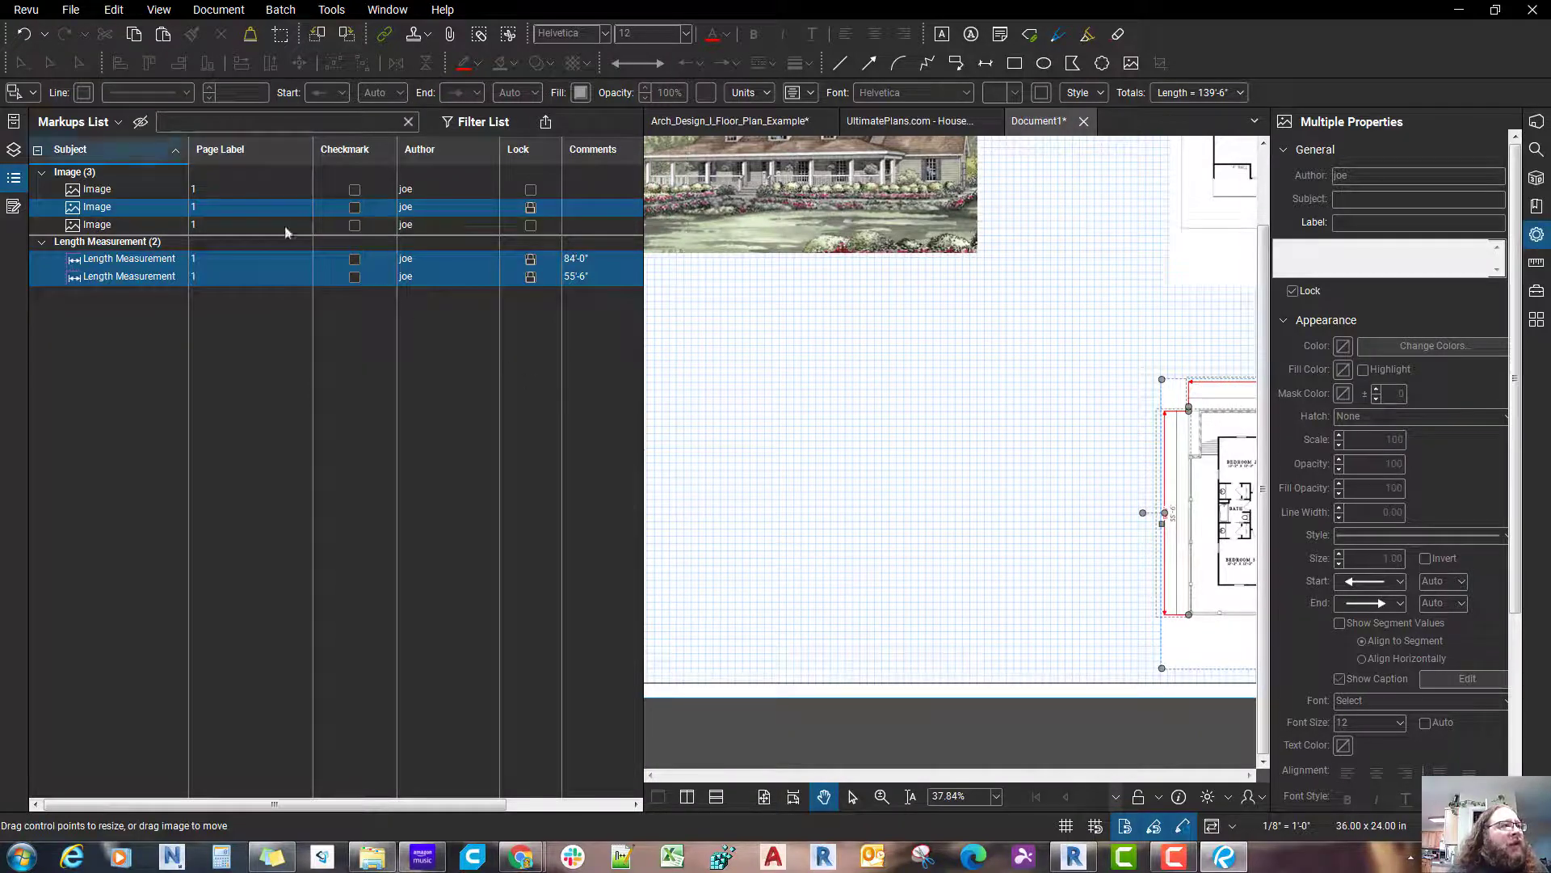
Step: Hide the Author column in the Markups List and reopen the column choices
{"action": "left_click", "coordinate": [108, 148]}
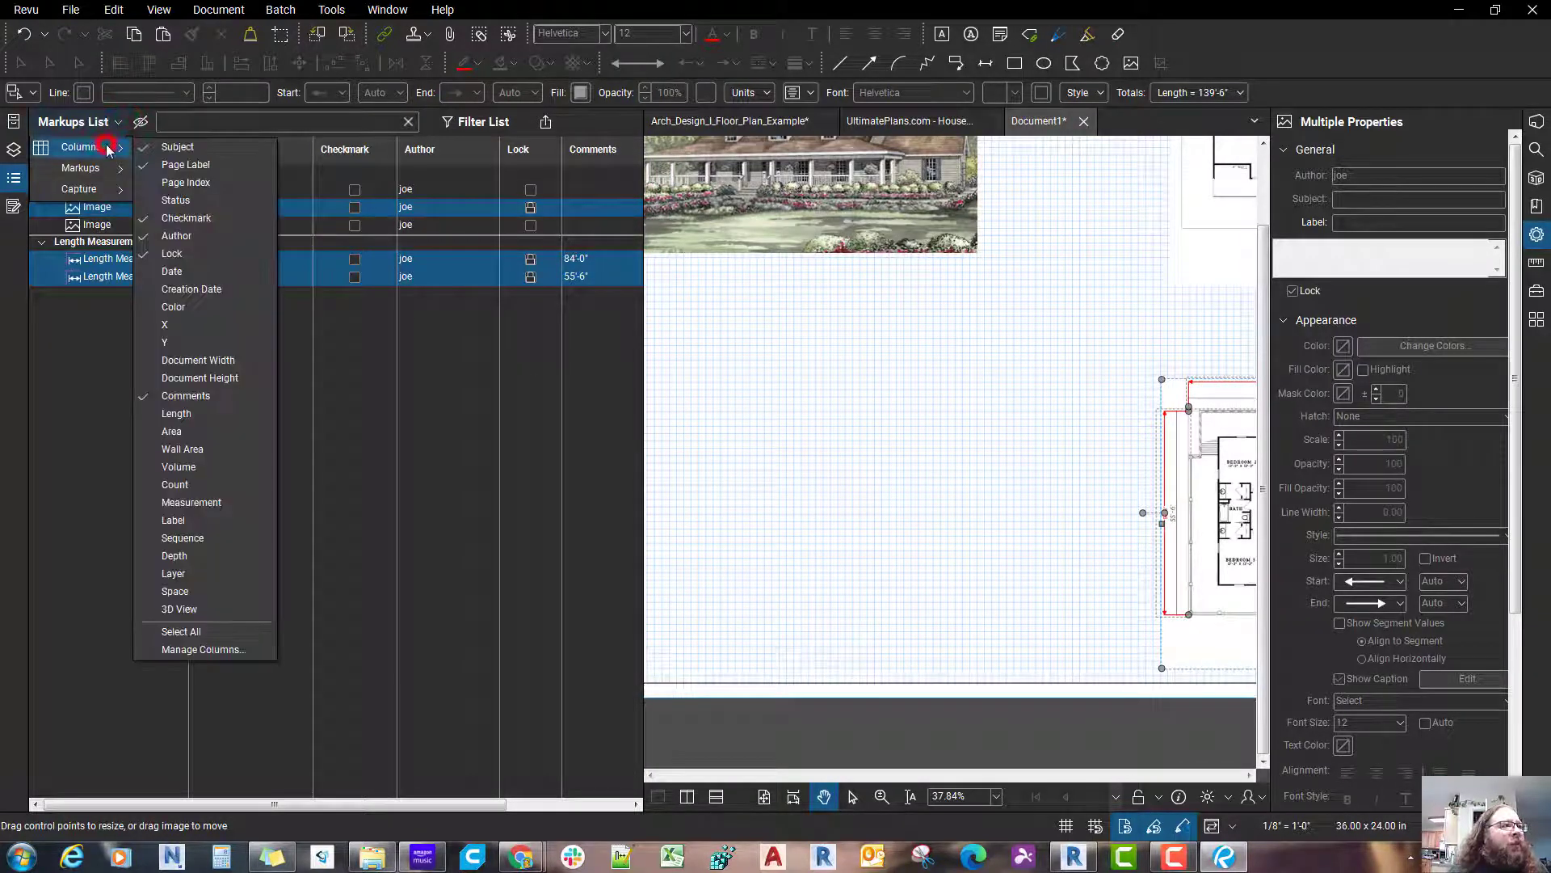
{"action": "left_click", "coordinate": [181, 235]}
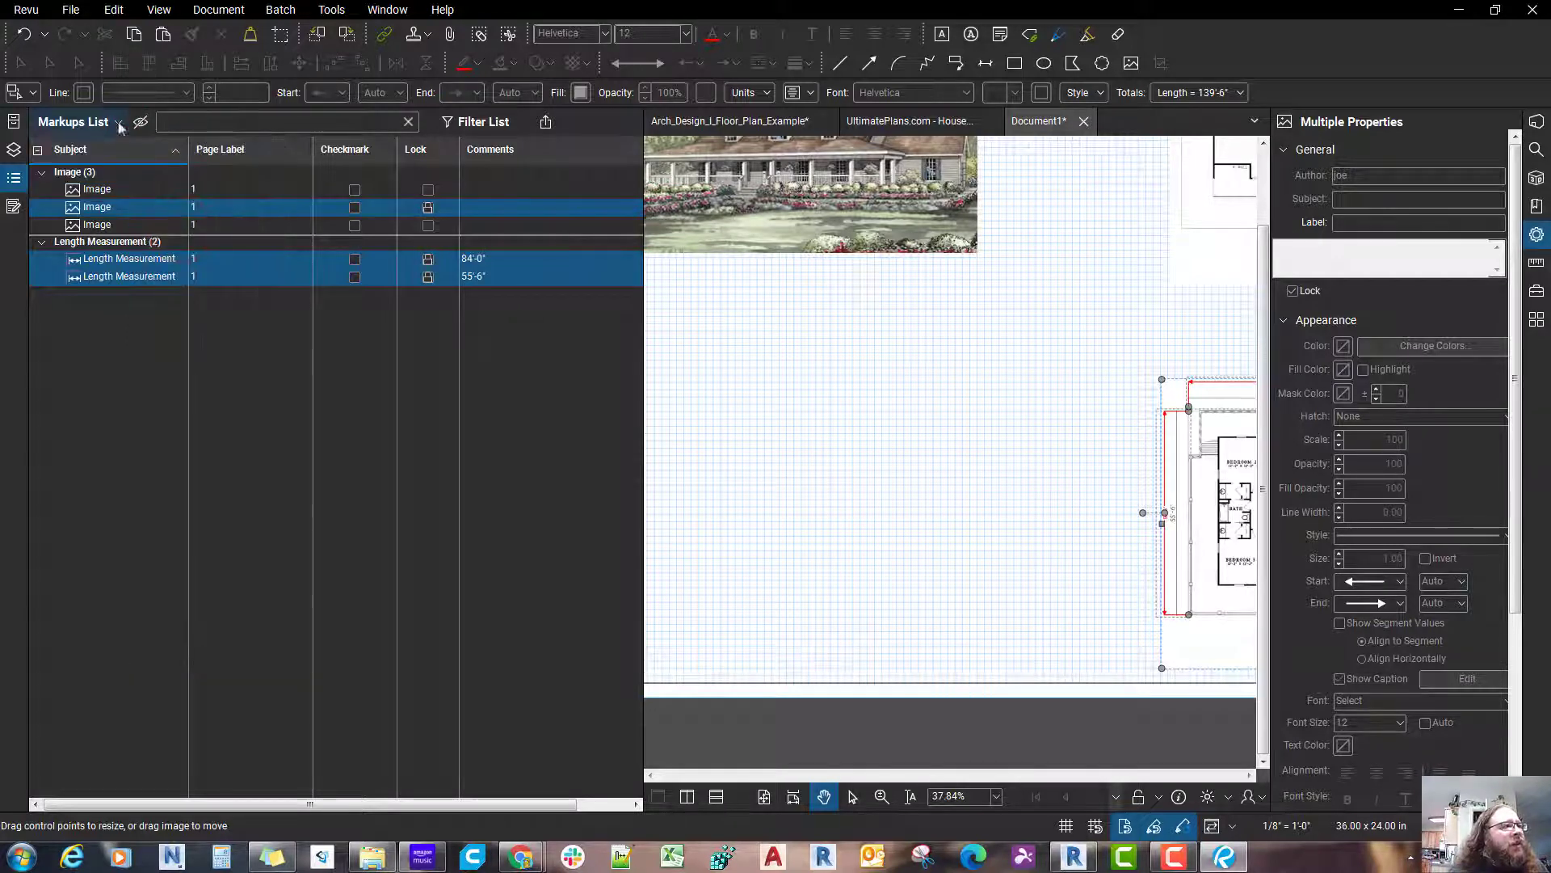
{"action": "left_click", "coordinate": [118, 150]}
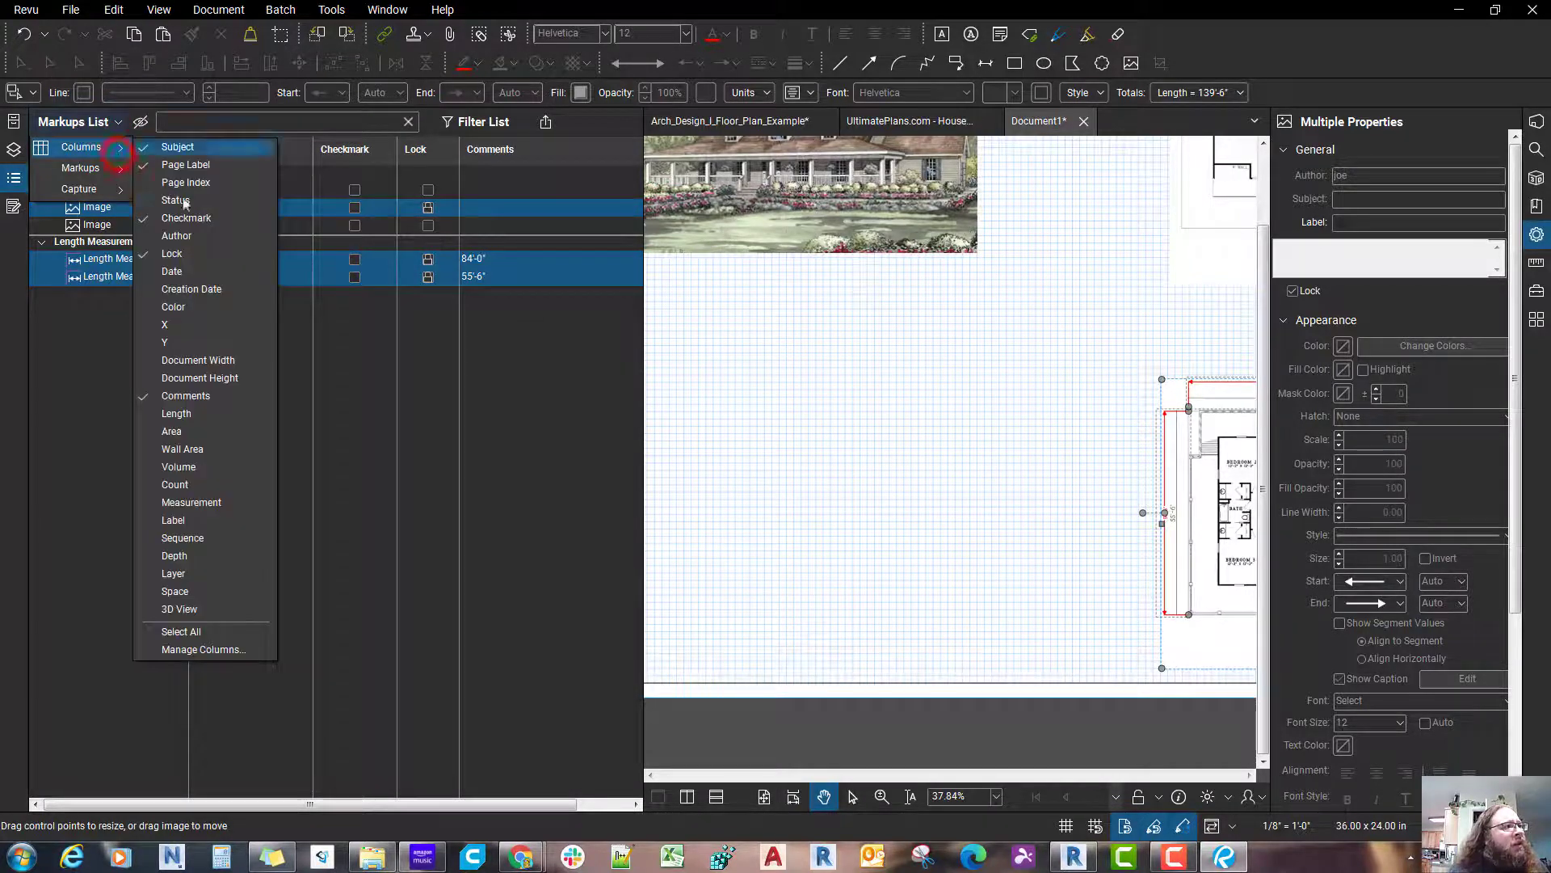
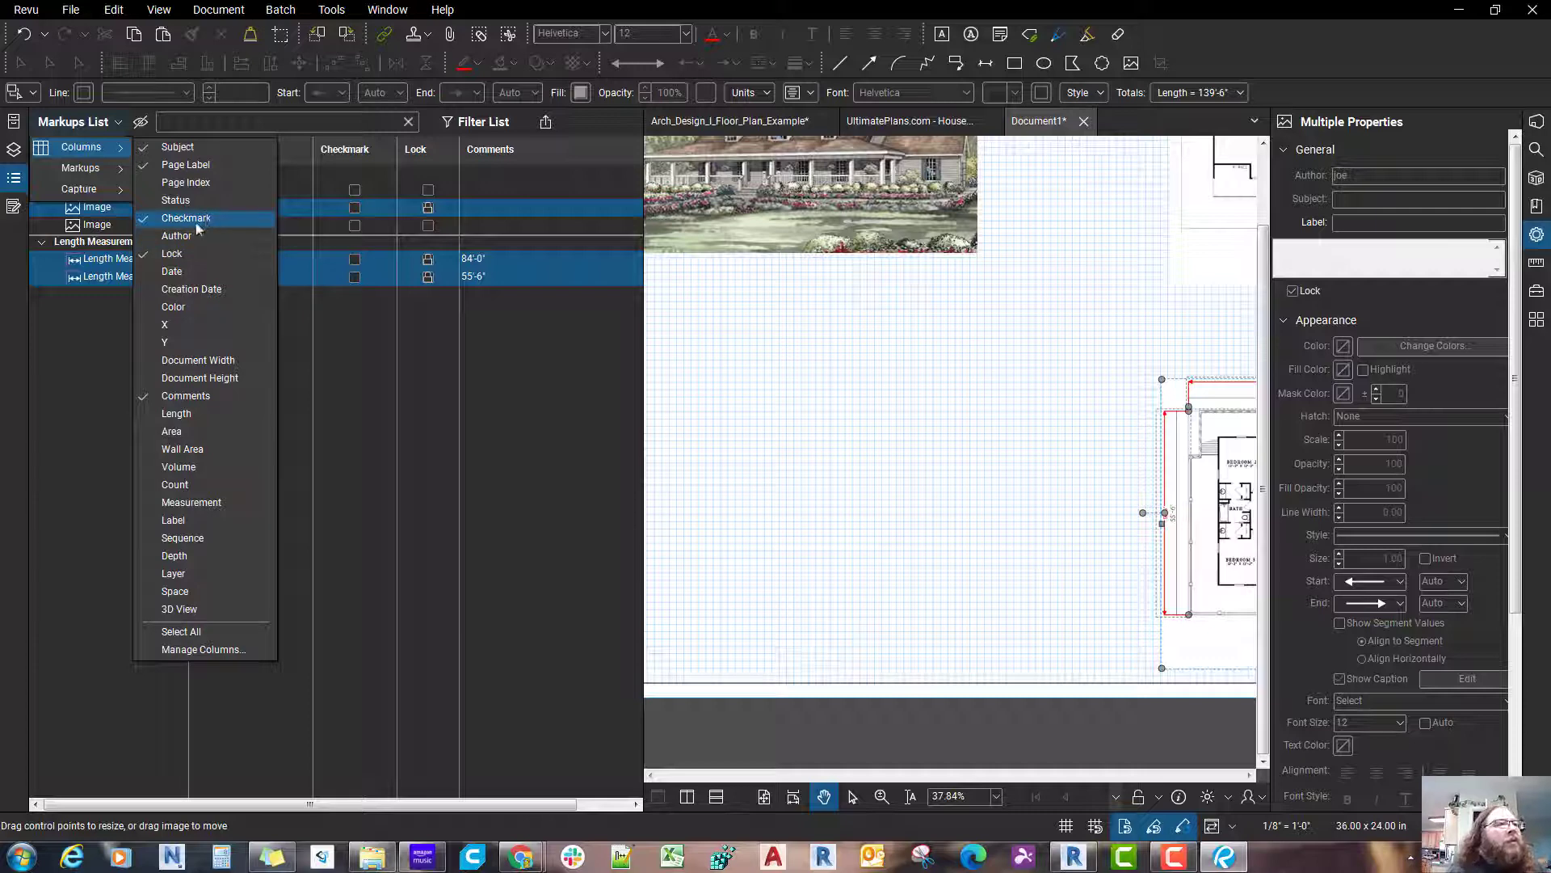
Step: Hide the Checkmark and Page Label columns in the Markups List
{"action": "left_click", "coordinate": [187, 218]}
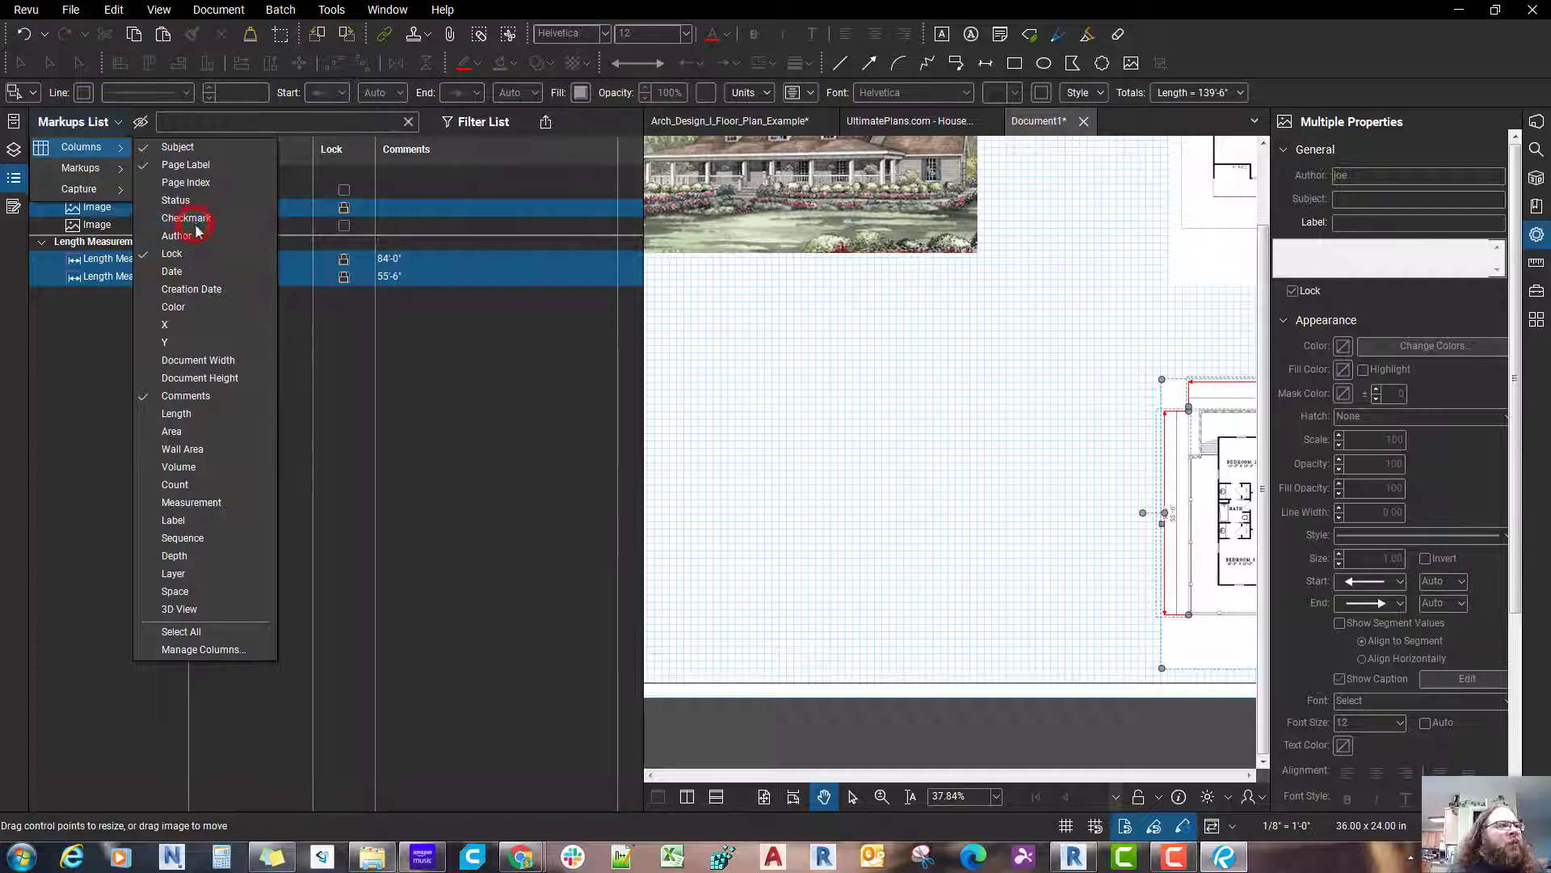
{"action": "left_click", "coordinate": [336, 415]}
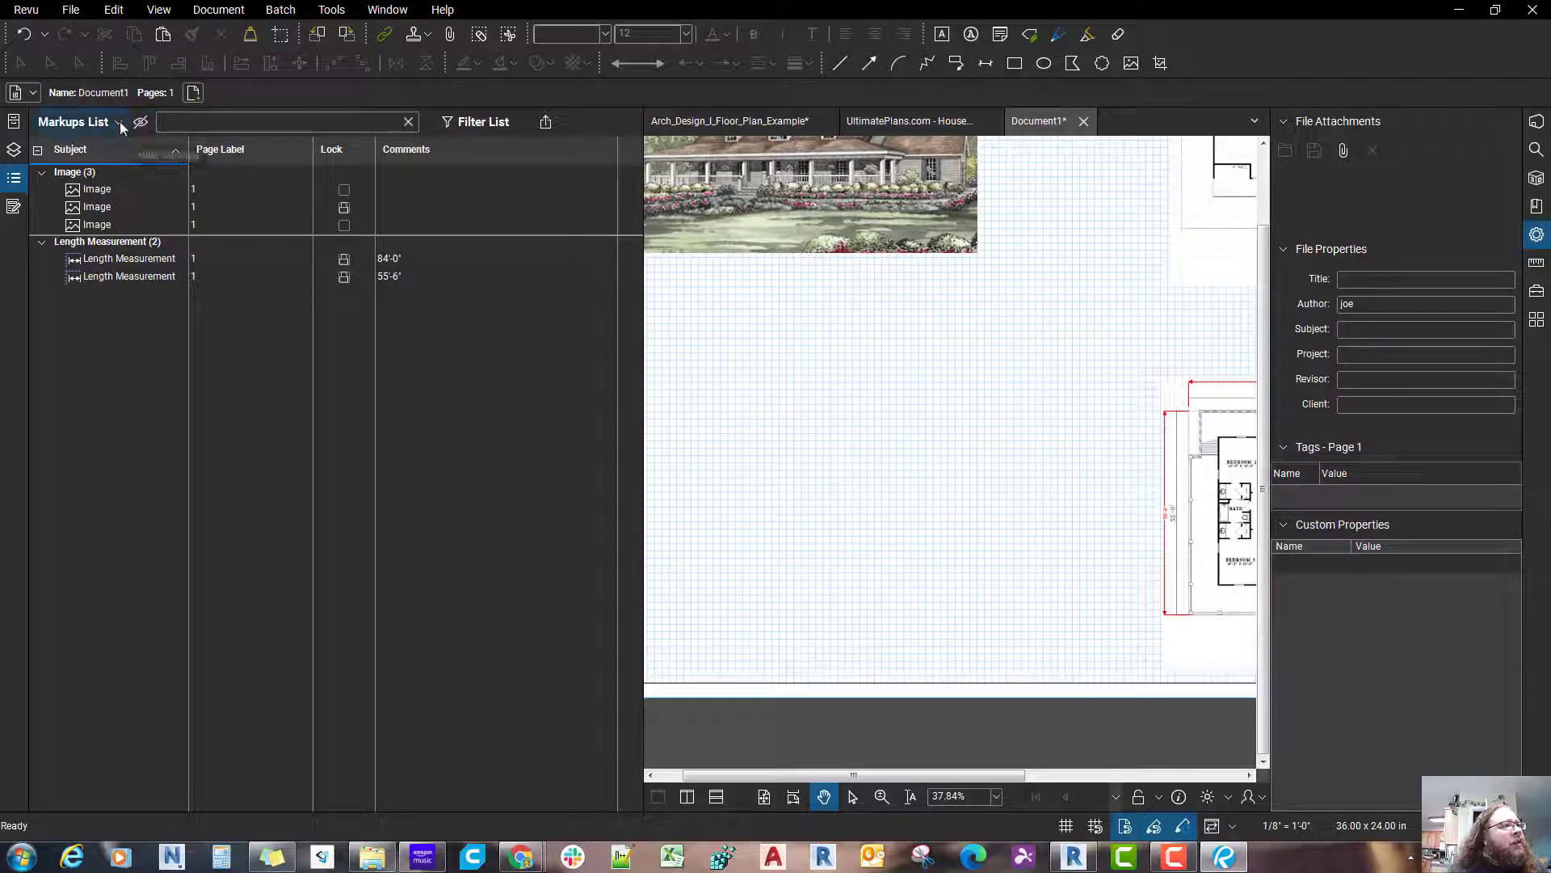
{"action": "mouse_move", "coordinate": [111, 146]}
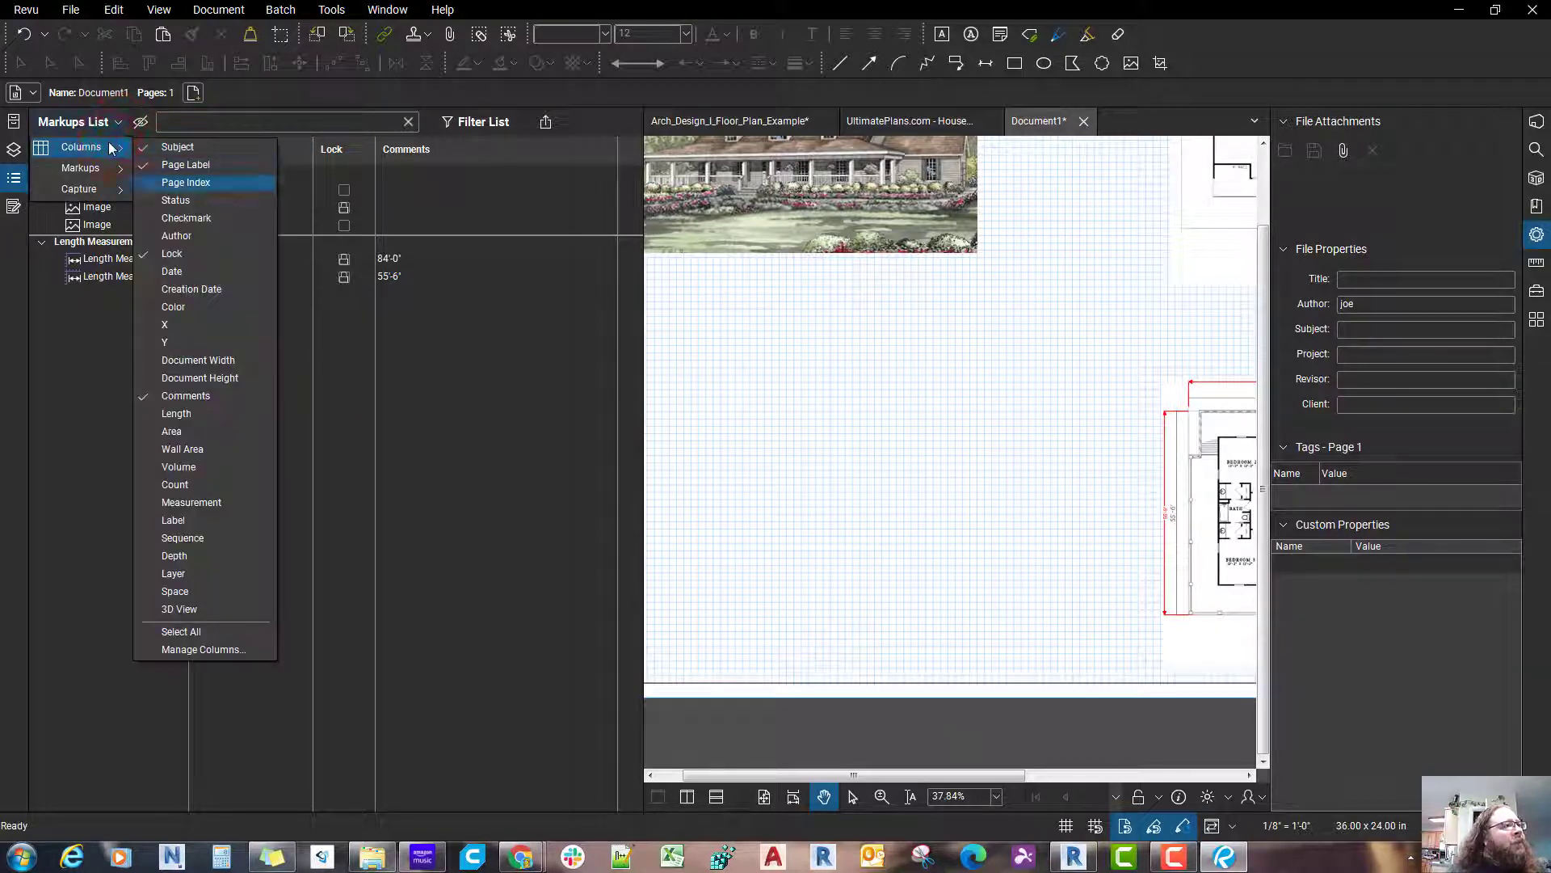
{"action": "left_click", "coordinate": [195, 164]}
{"action": "left_click", "coordinate": [381, 421]}
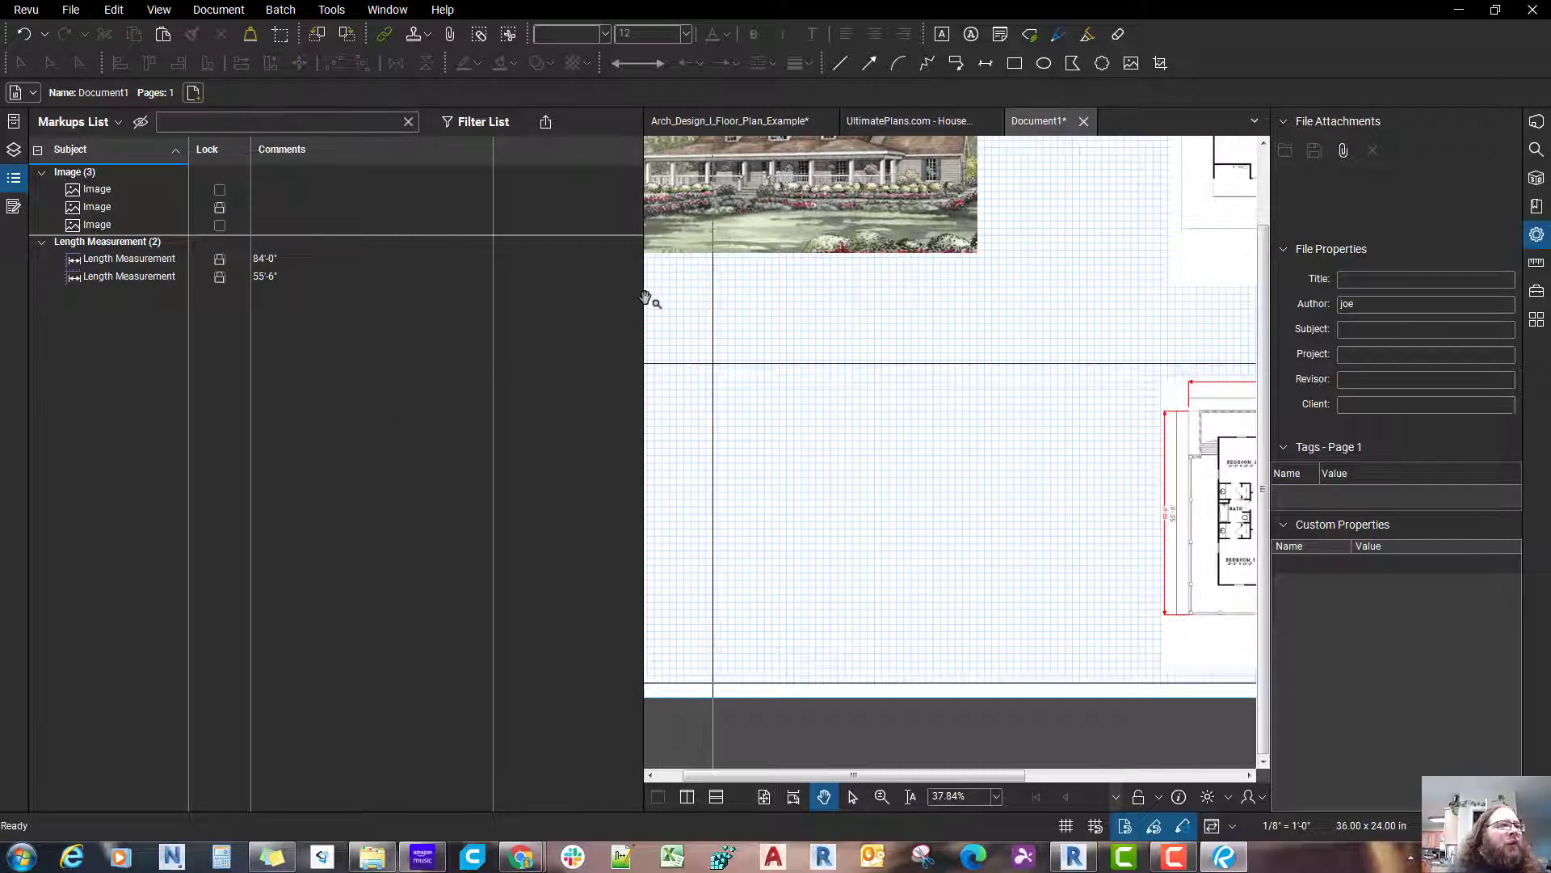
Step: Re-sort the Markups List by subject in ascending order, and hide the list to free up the drawing area
{"action": "left_click_drag", "start_coordinate": [647, 298], "coordinate": [454, 319]}
{"action": "left_click", "coordinate": [130, 158]}
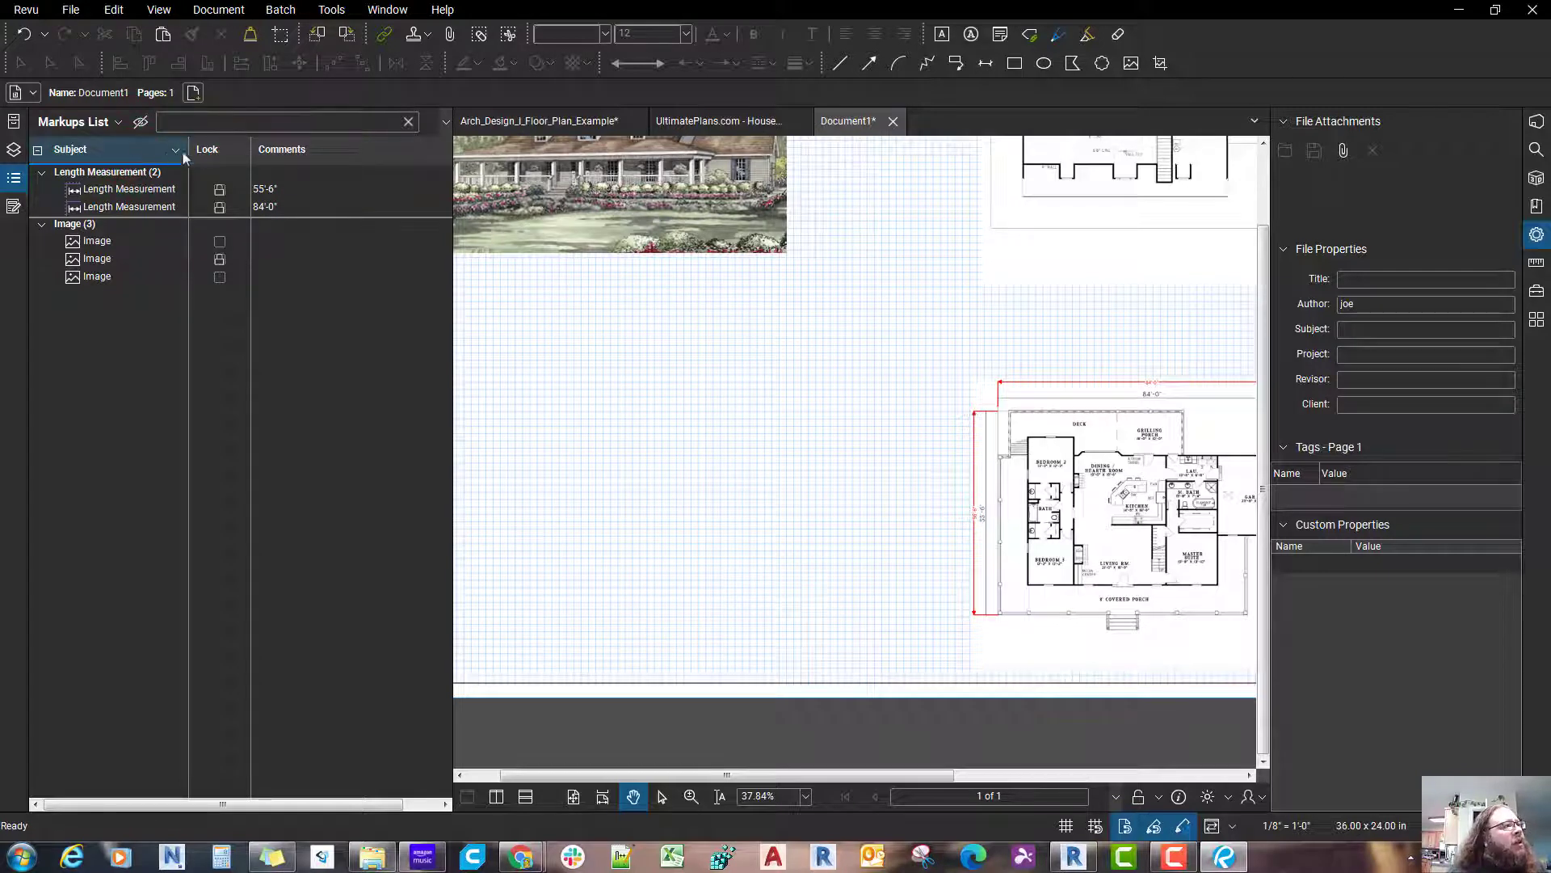
{"action": "left_click", "coordinate": [215, 149]}
{"action": "left_click", "coordinate": [300, 164]}
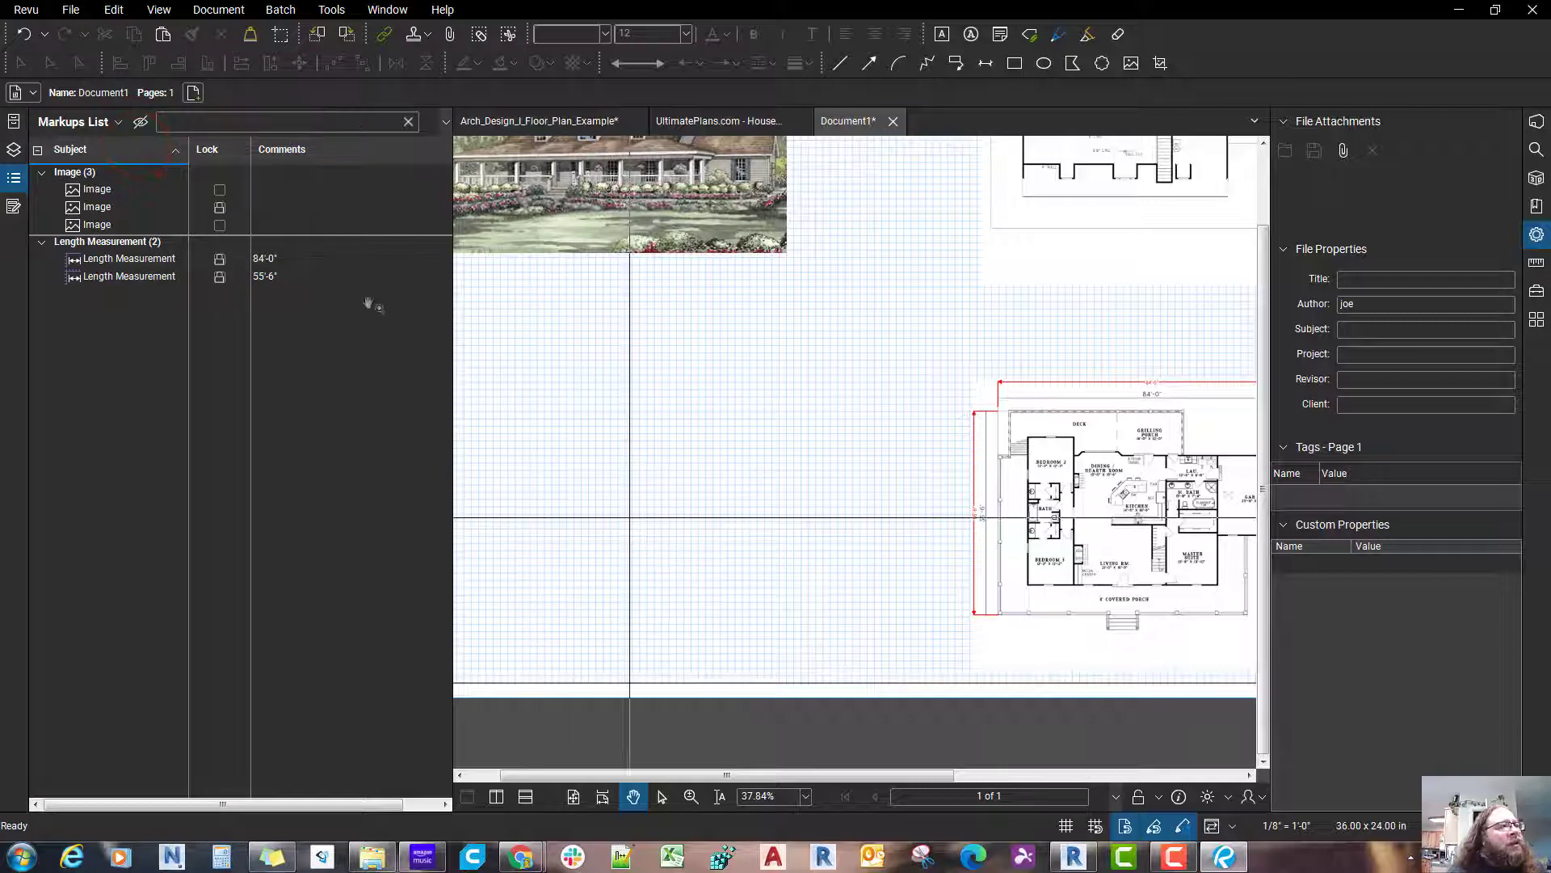
{"action": "left_click", "coordinate": [451, 358]}
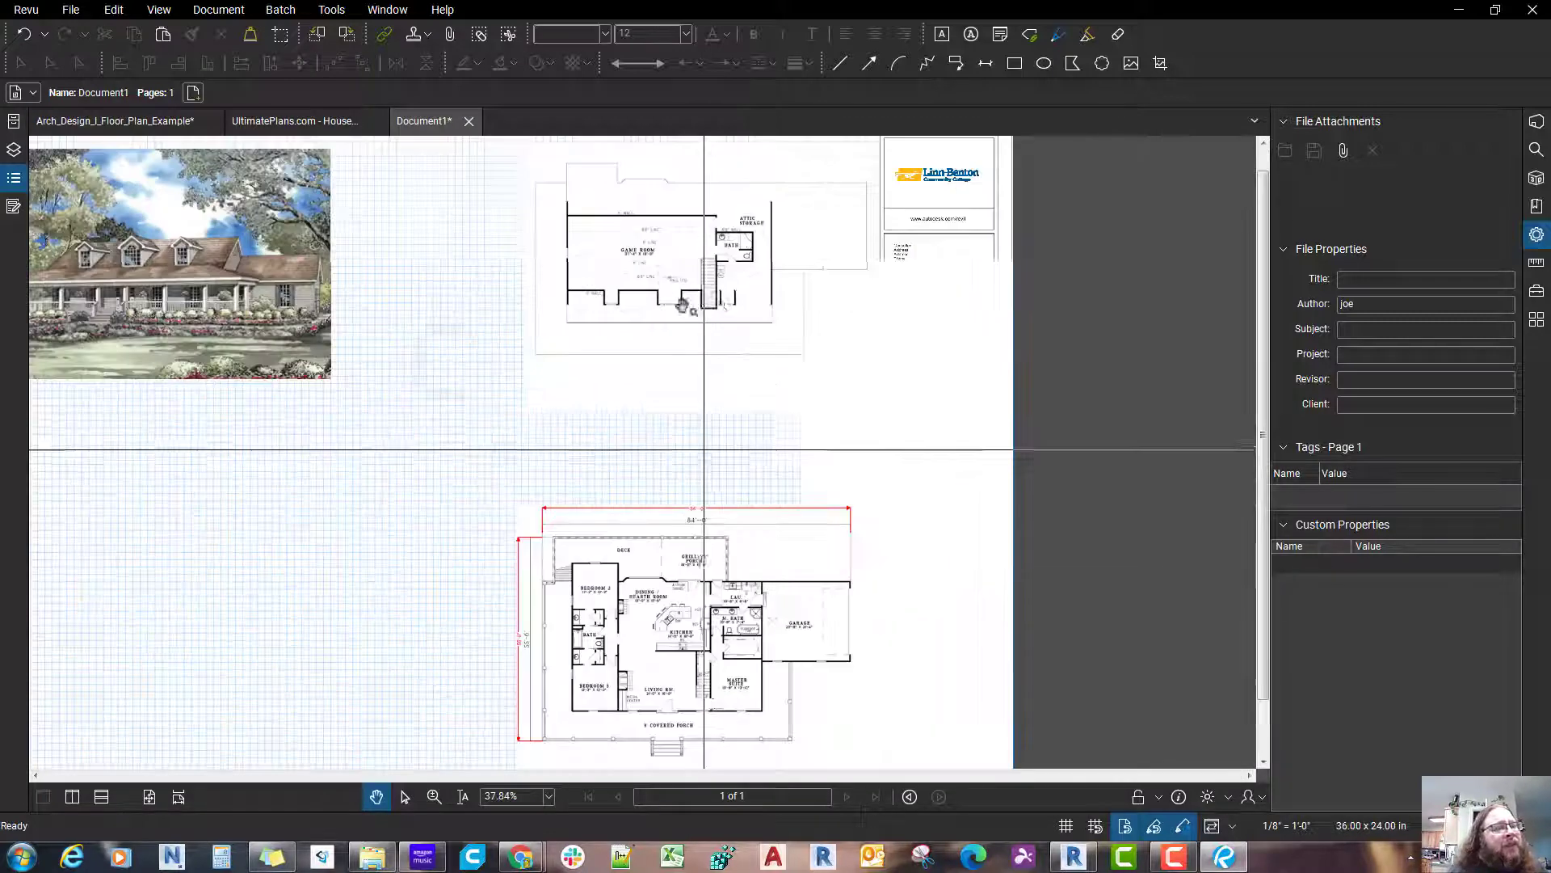
Step: Move the upper floor plan image down toward the main floor plan, to about X 19.245 and Y 3.047 inches
{"action": "left_click", "coordinate": [711, 300]}
{"action": "scroll", "coordinate": [711, 311], "scroll_direction": "up", "scroll_amount": 1}
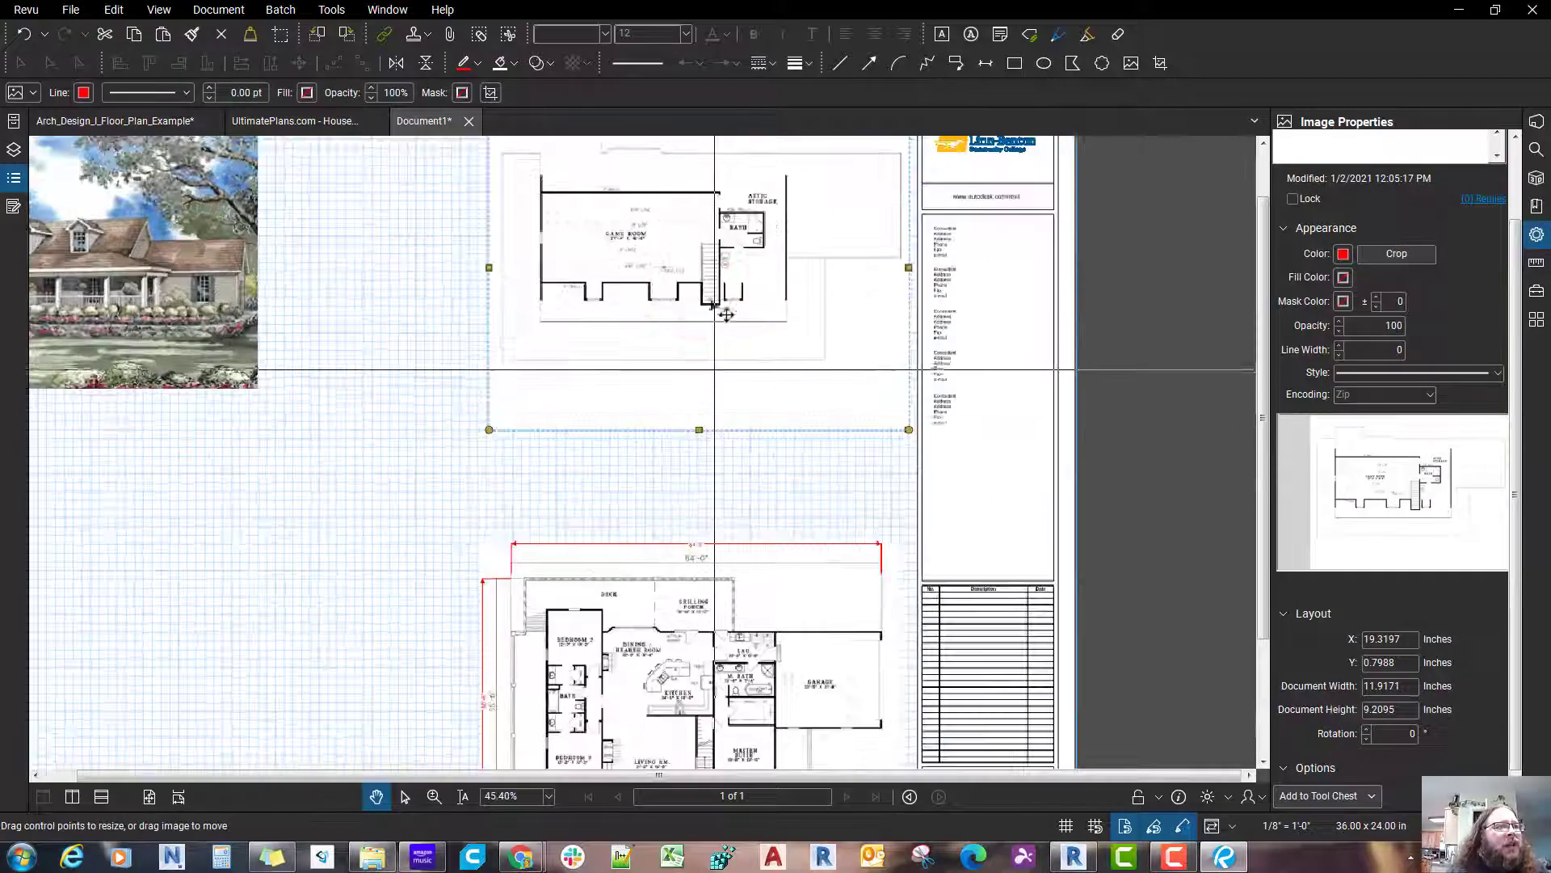
{"action": "left_click_drag", "start_coordinate": [672, 290], "coordinate": [716, 534]}
{"action": "scroll", "coordinate": [683, 442], "scroll_direction": "up", "scroll_amount": 5}
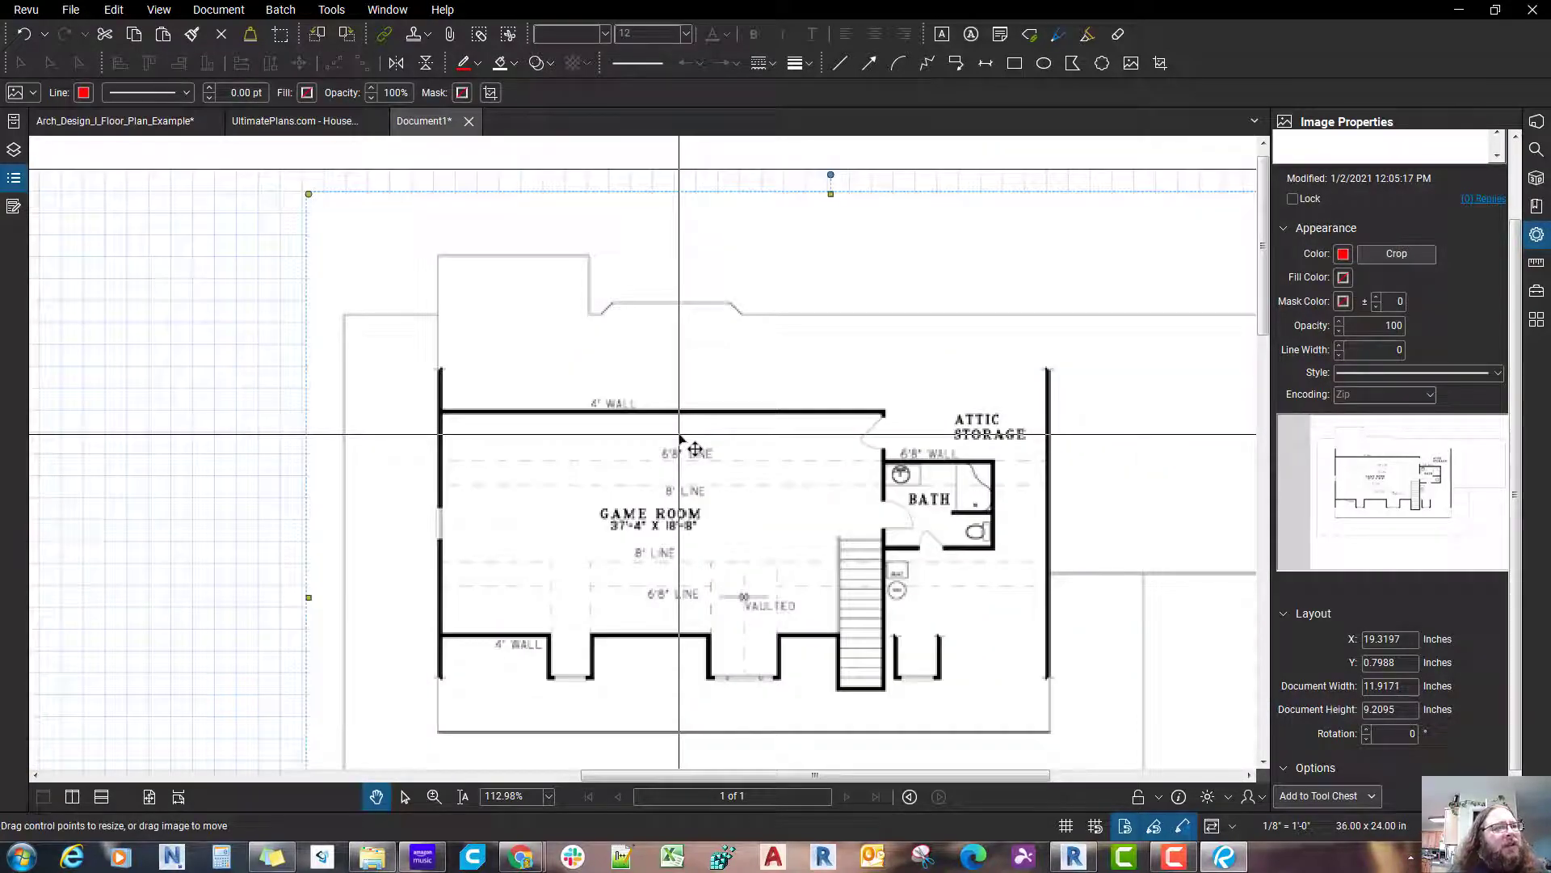
{"action": "scroll", "coordinate": [681, 441], "scroll_direction": "down", "scroll_amount": 7}
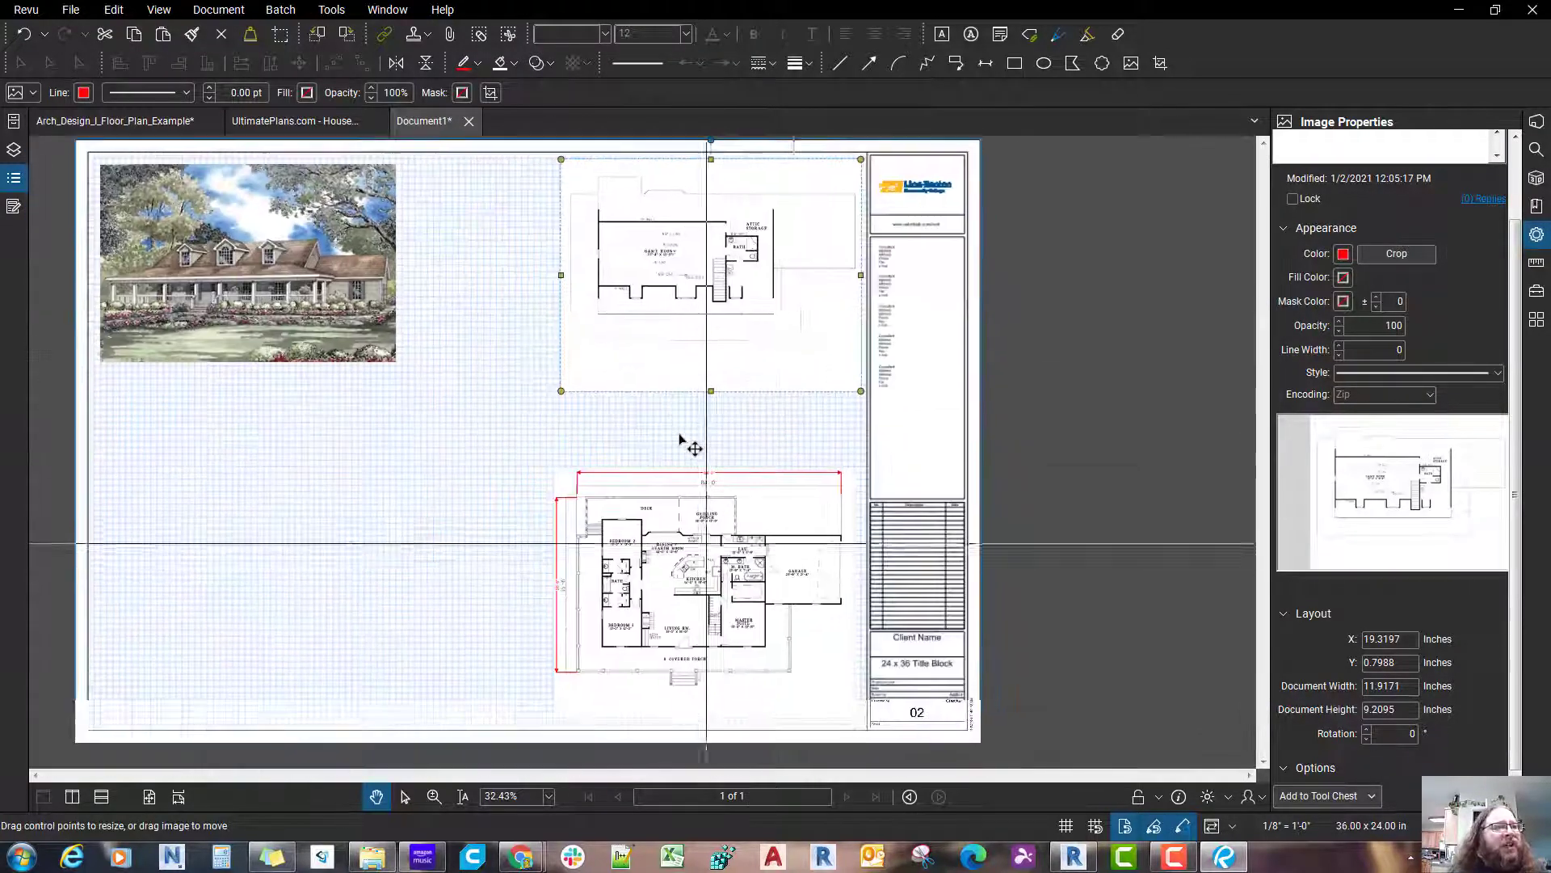
{"action": "scroll", "coordinate": [681, 440], "scroll_direction": "up", "scroll_amount": 5}
{"action": "scroll", "coordinate": [679, 434], "scroll_direction": "down", "scroll_amount": 5}
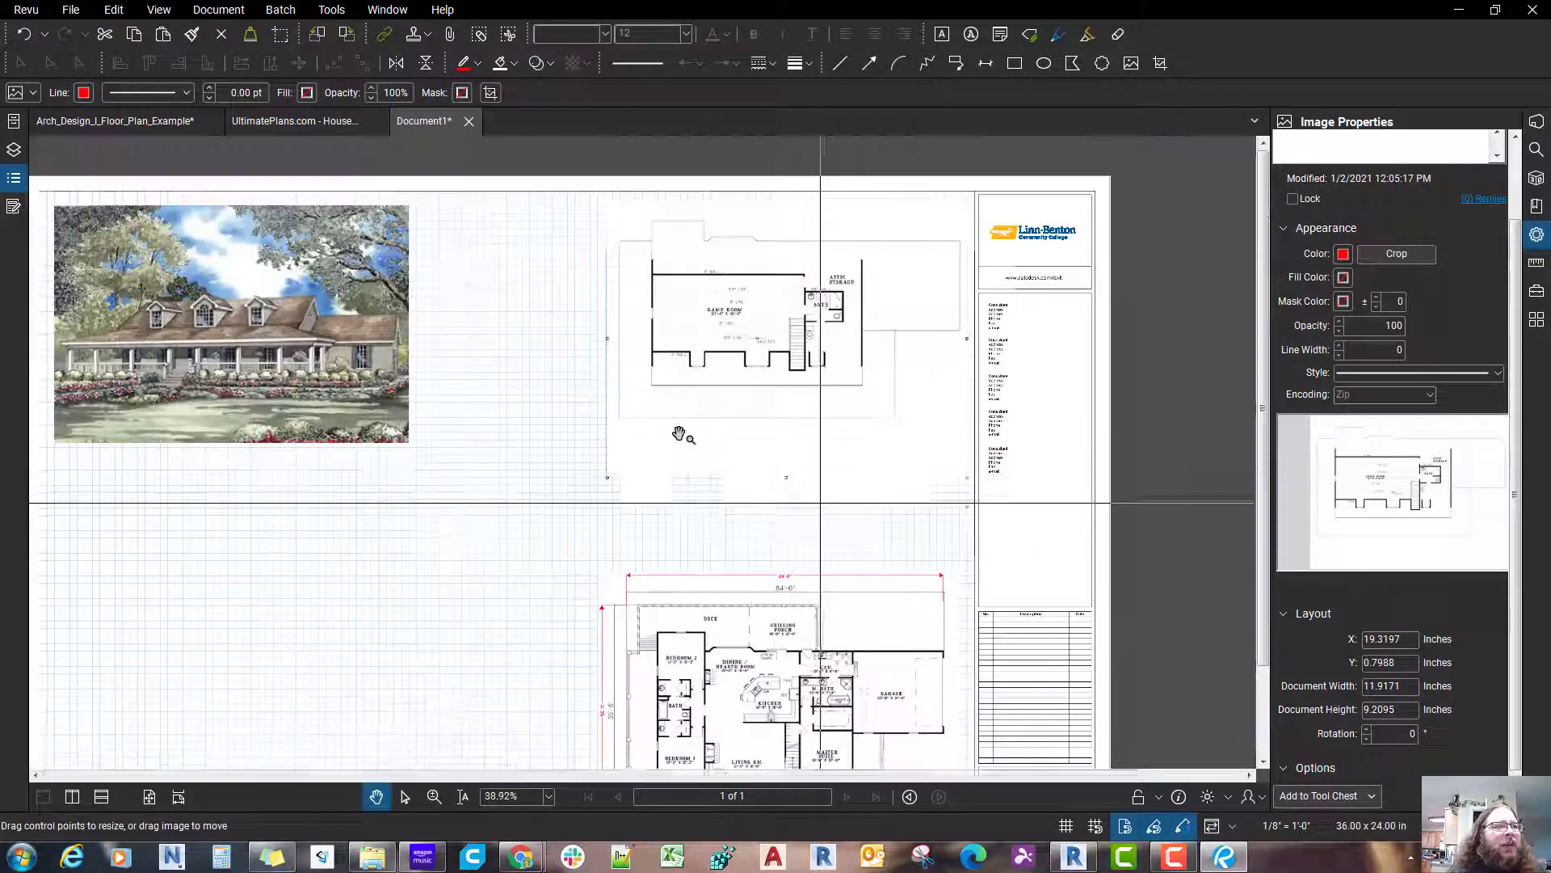
{"action": "scroll", "coordinate": [681, 443], "scroll_direction": "up", "scroll_amount": 3}
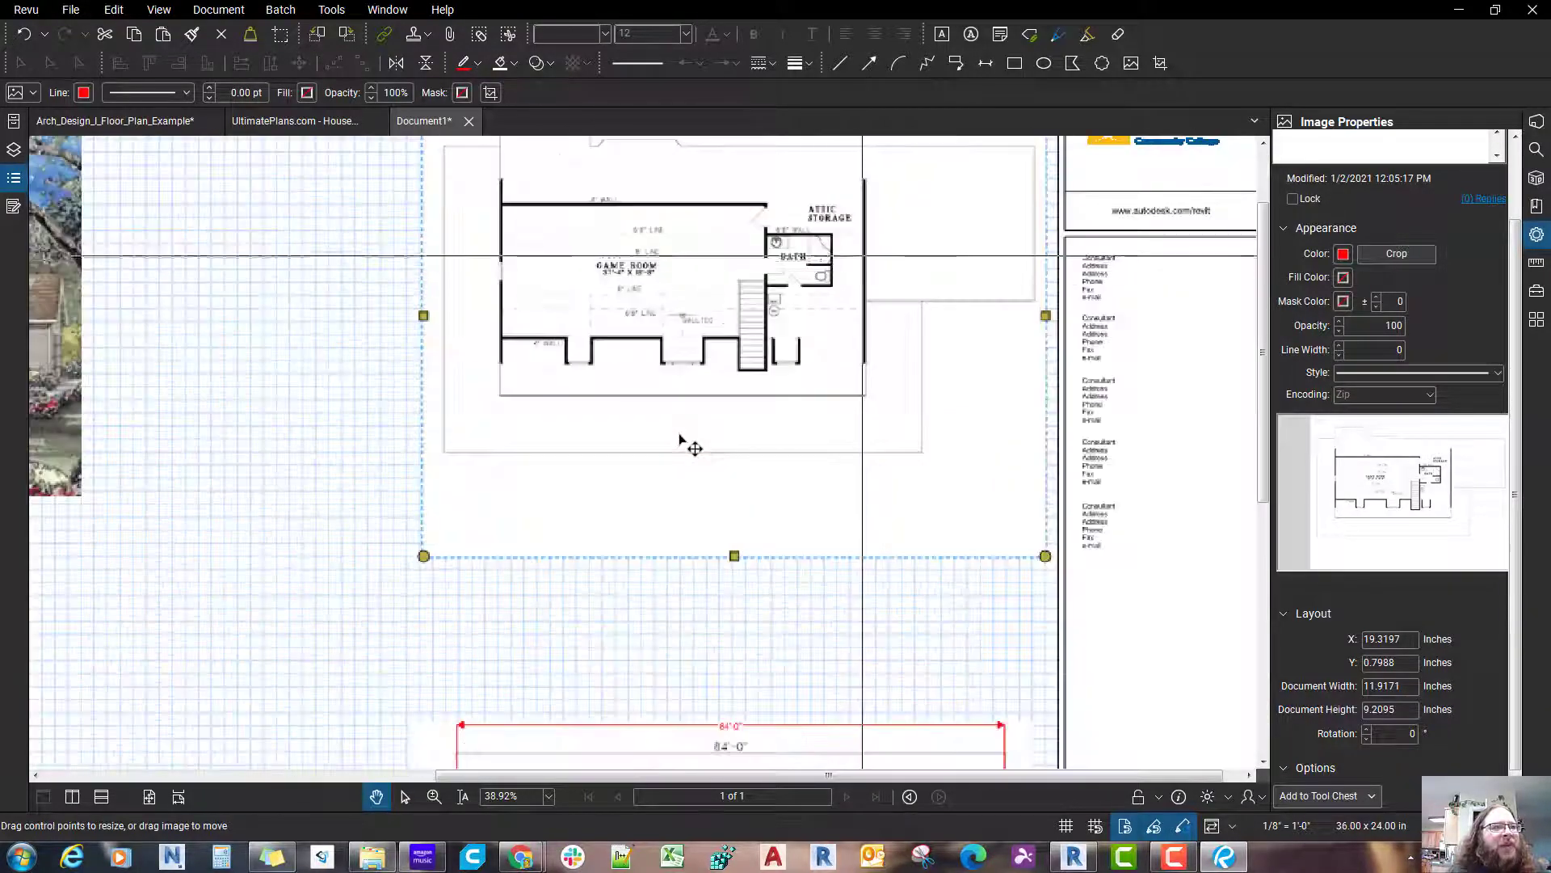
{"action": "scroll", "coordinate": [681, 440], "scroll_direction": "down", "scroll_amount": 1}
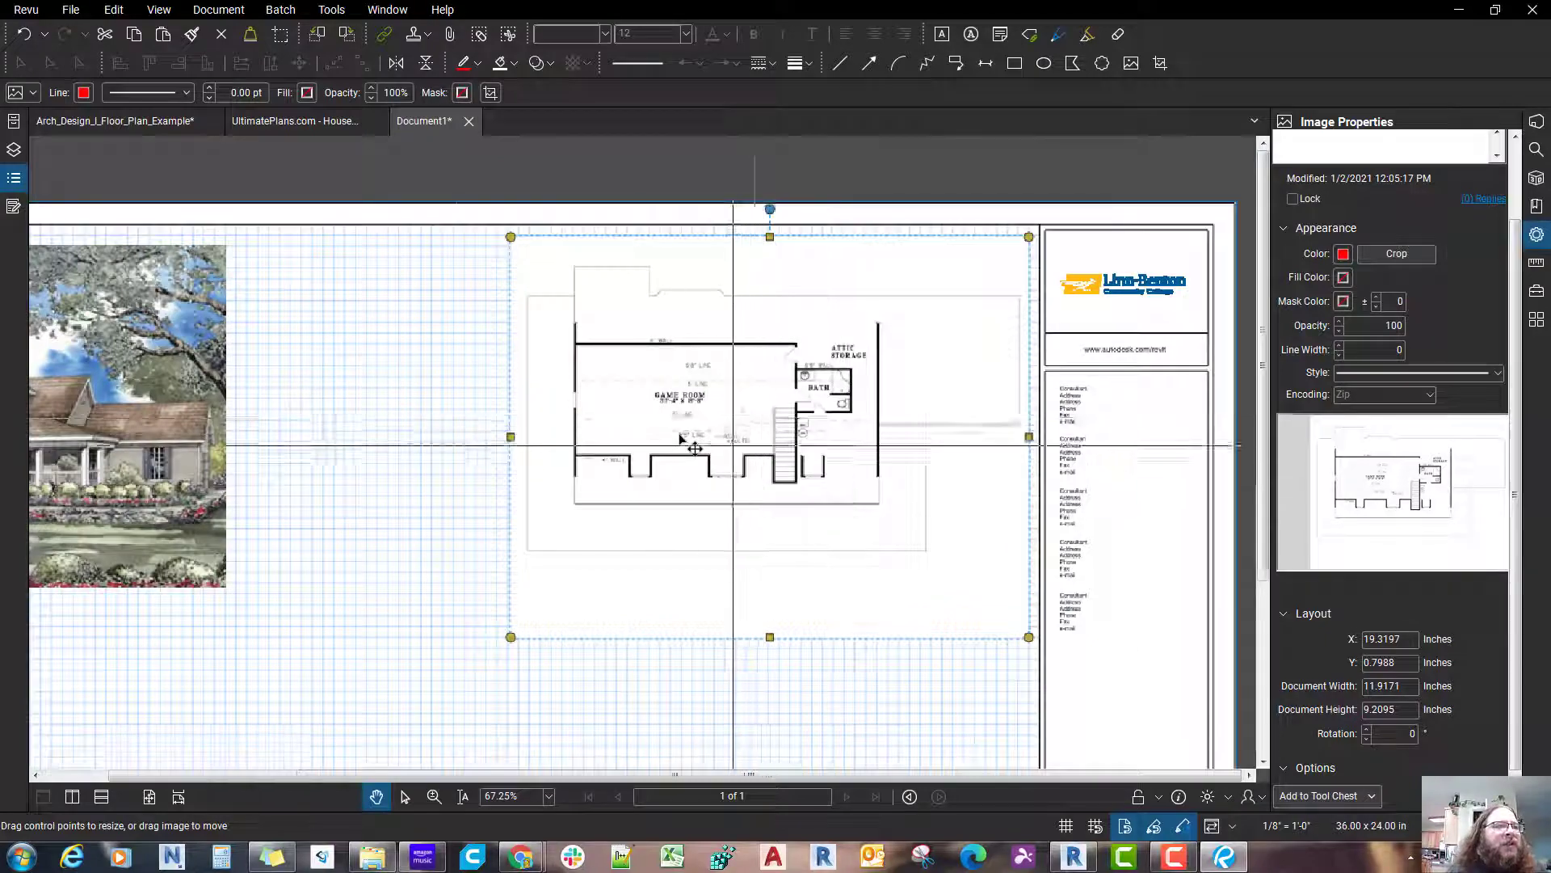
{"action": "scroll", "coordinate": [681, 441], "scroll_direction": "down", "scroll_amount": 3}
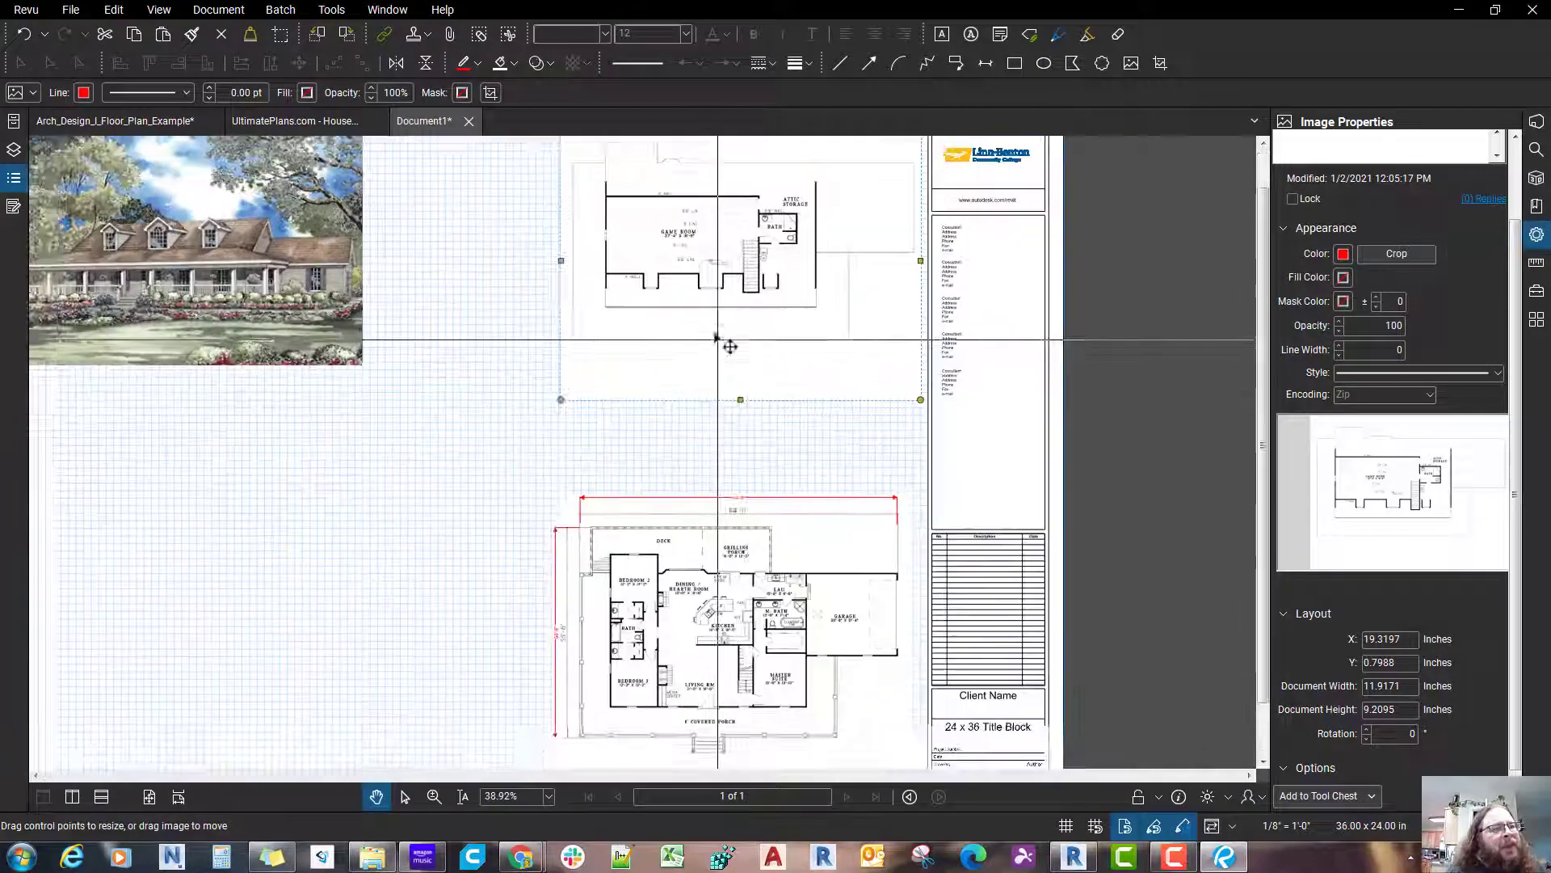
{"action": "scroll", "coordinate": [730, 347], "scroll_direction": "up", "scroll_amount": 1}
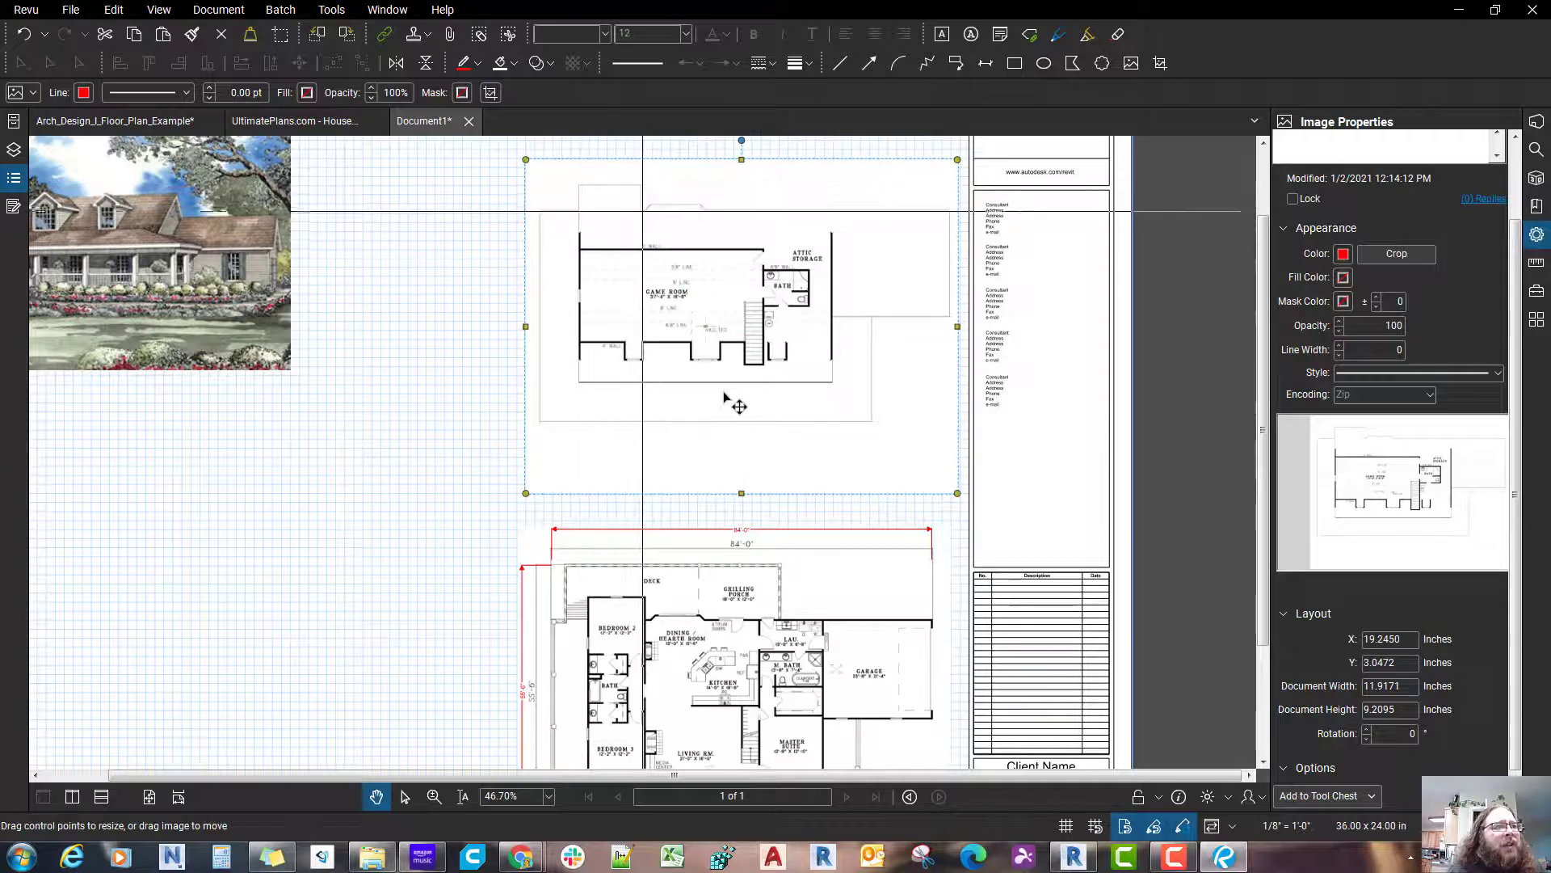
Step: Examine how the upper floor plan's size and position compare with the main floor plan below it
{"action": "scroll", "coordinate": [726, 397], "scroll_direction": "down", "scroll_amount": 2}
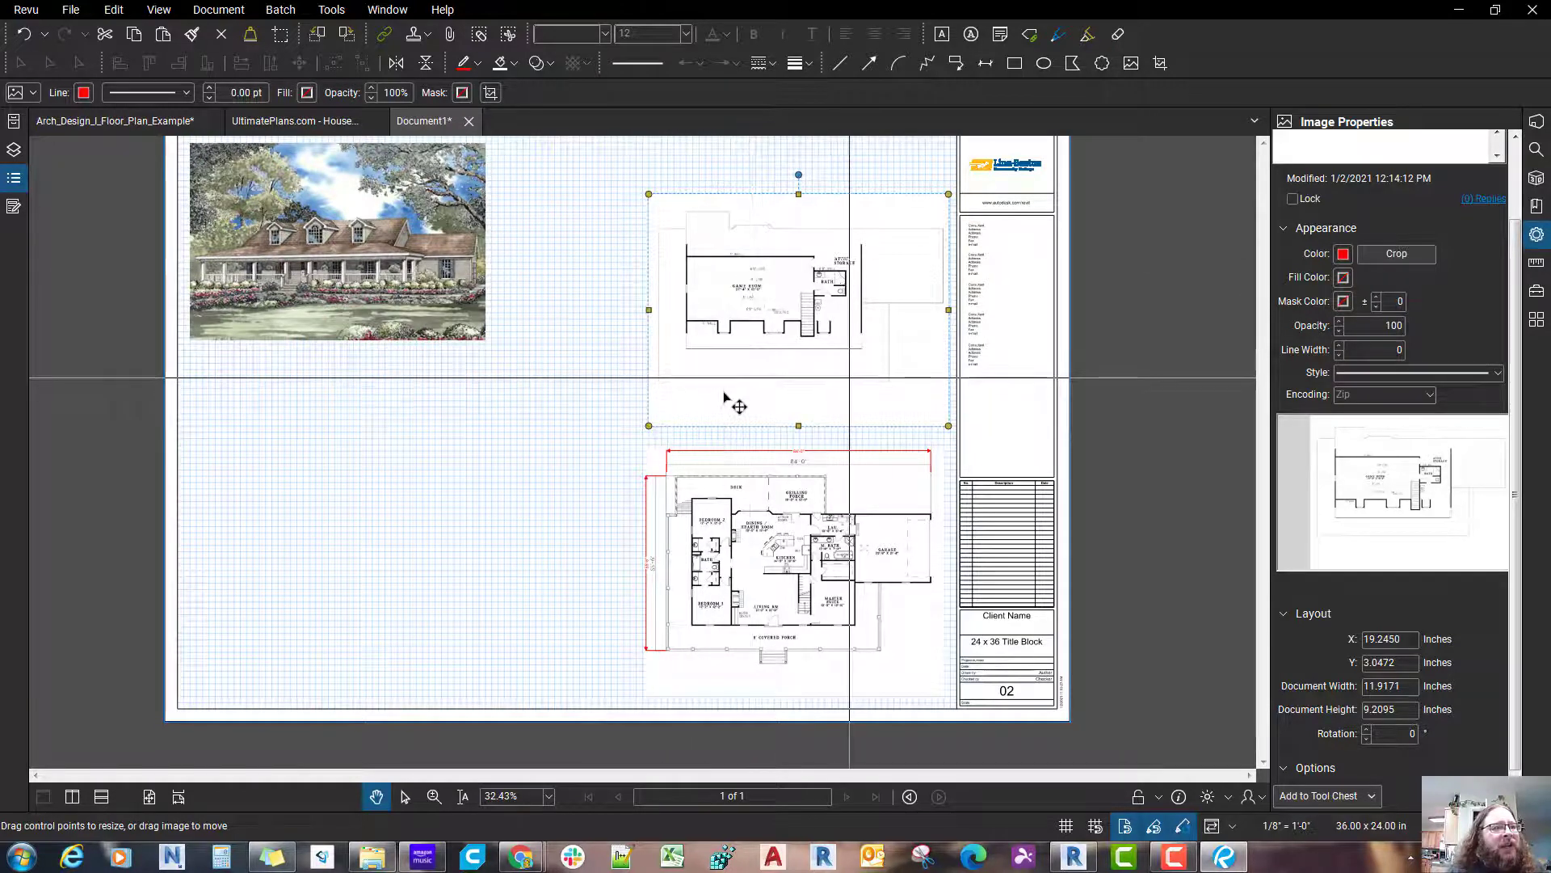
{"action": "left_click_drag", "start_coordinate": [820, 321], "coordinate": [824, 378]}
{"action": "scroll", "coordinate": [724, 398], "scroll_direction": "up", "scroll_amount": 2}
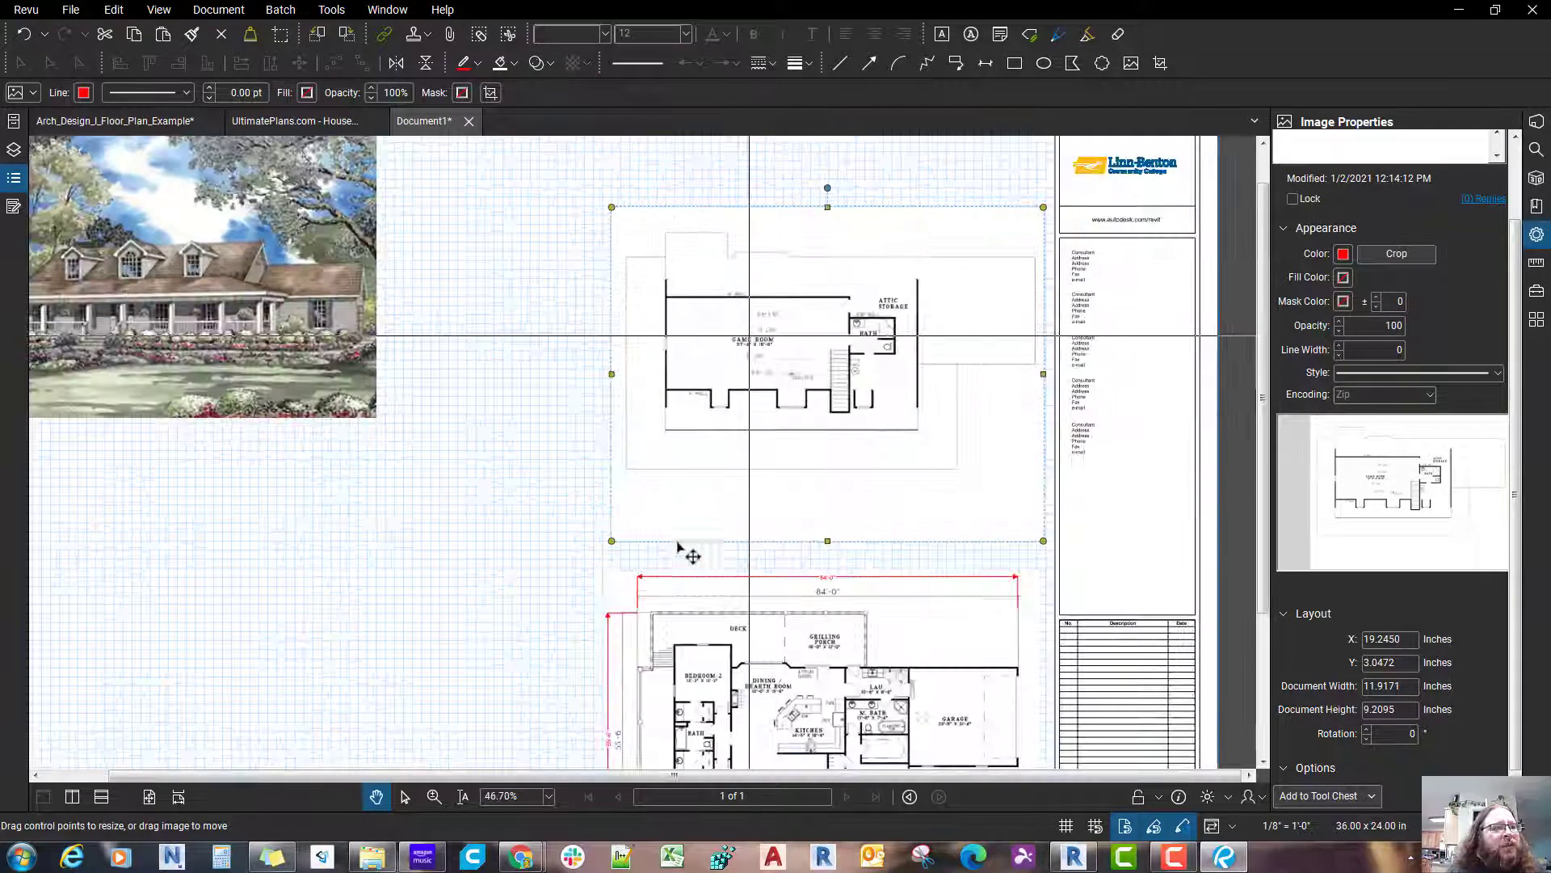
{"action": "scroll", "coordinate": [651, 639], "scroll_direction": "up", "scroll_amount": 1}
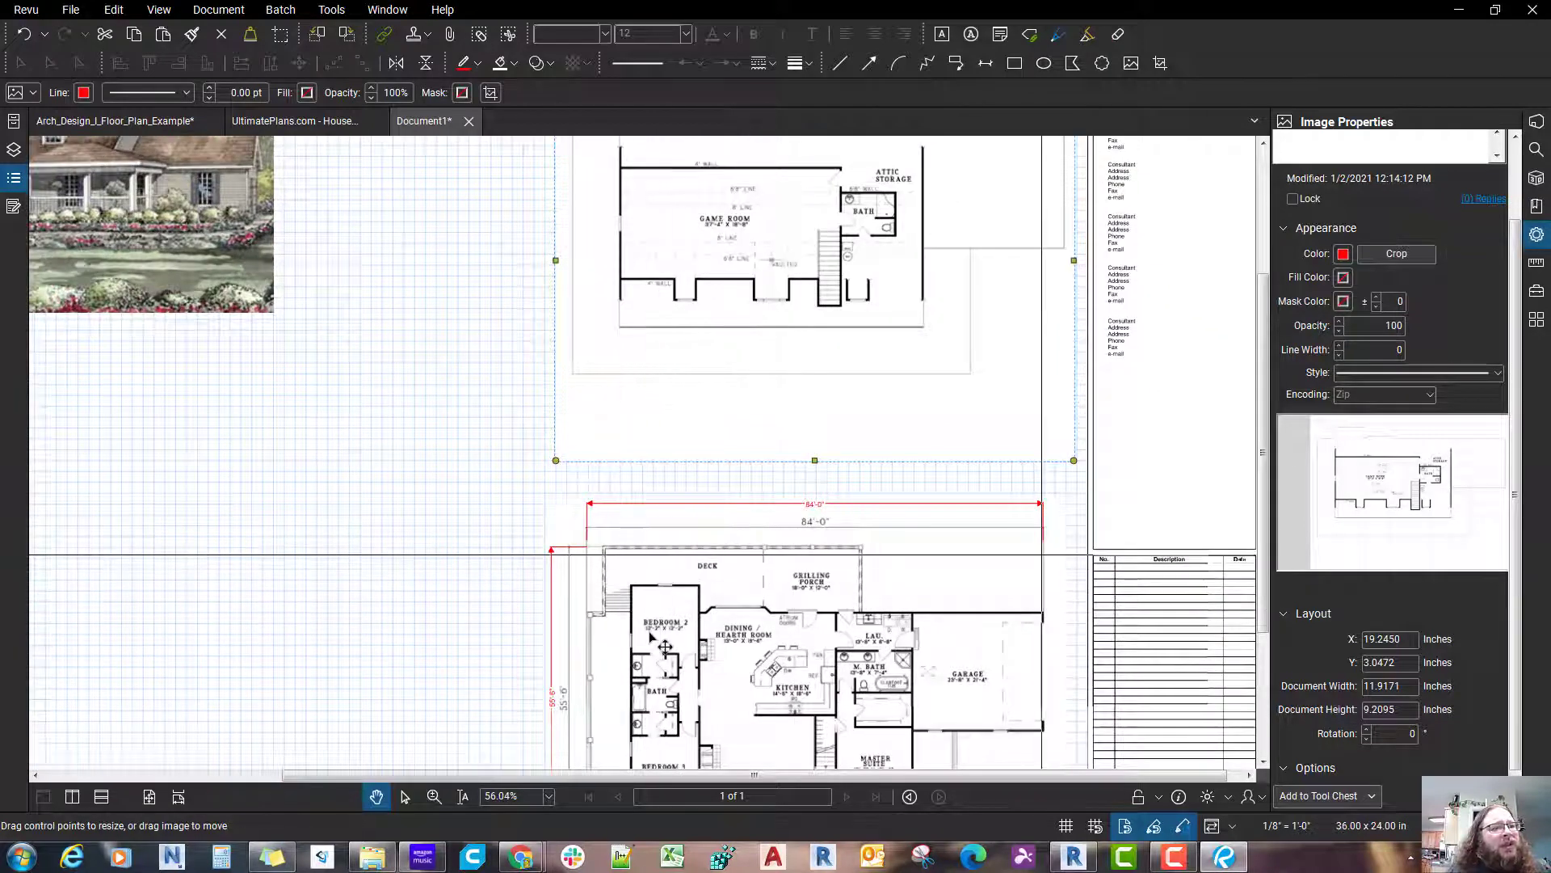
{"action": "left_click_drag", "start_coordinate": [799, 325], "coordinate": [758, 550]}
{"action": "scroll", "coordinate": [901, 447], "scroll_direction": "down", "scroll_amount": 1}
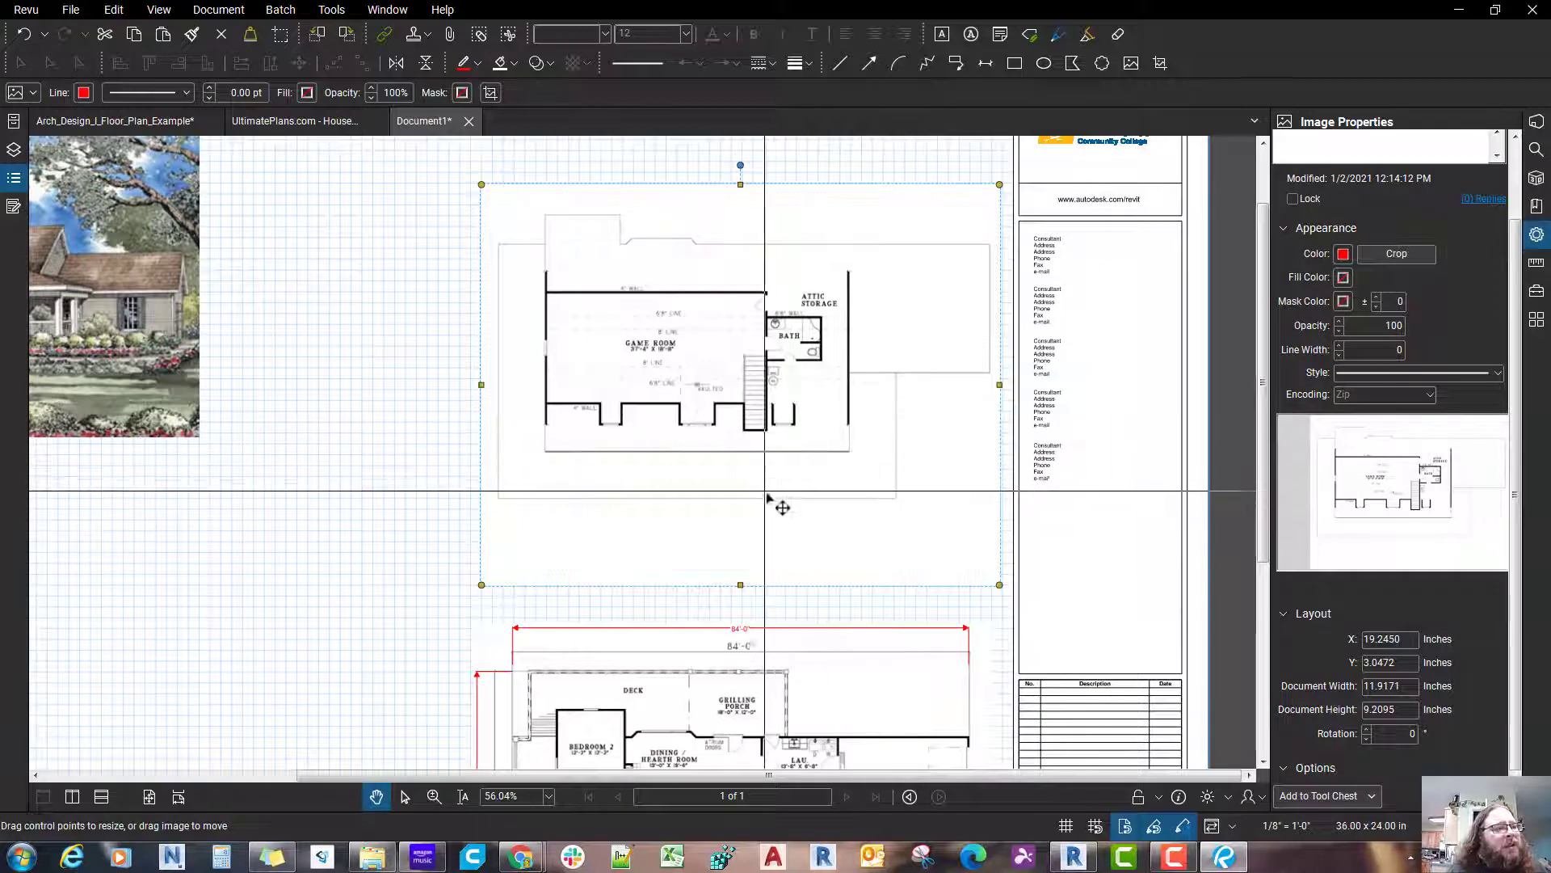
{"action": "scroll", "coordinate": [736, 507], "scroll_direction": "down", "scroll_amount": 1}
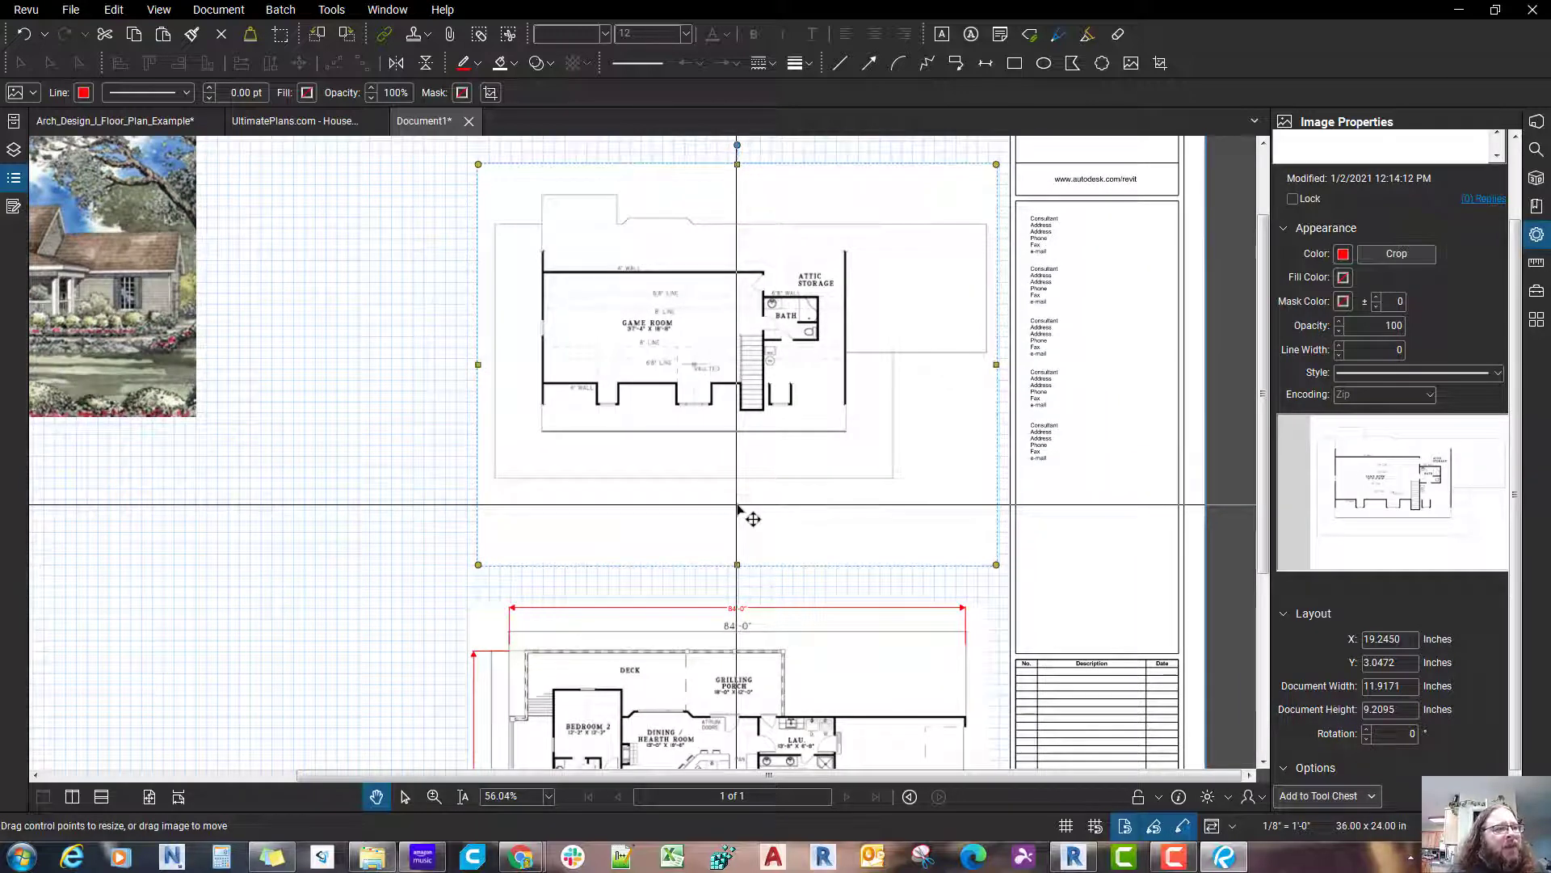
{"action": "scroll", "coordinate": [738, 509], "scroll_direction": "up", "scroll_amount": 1}
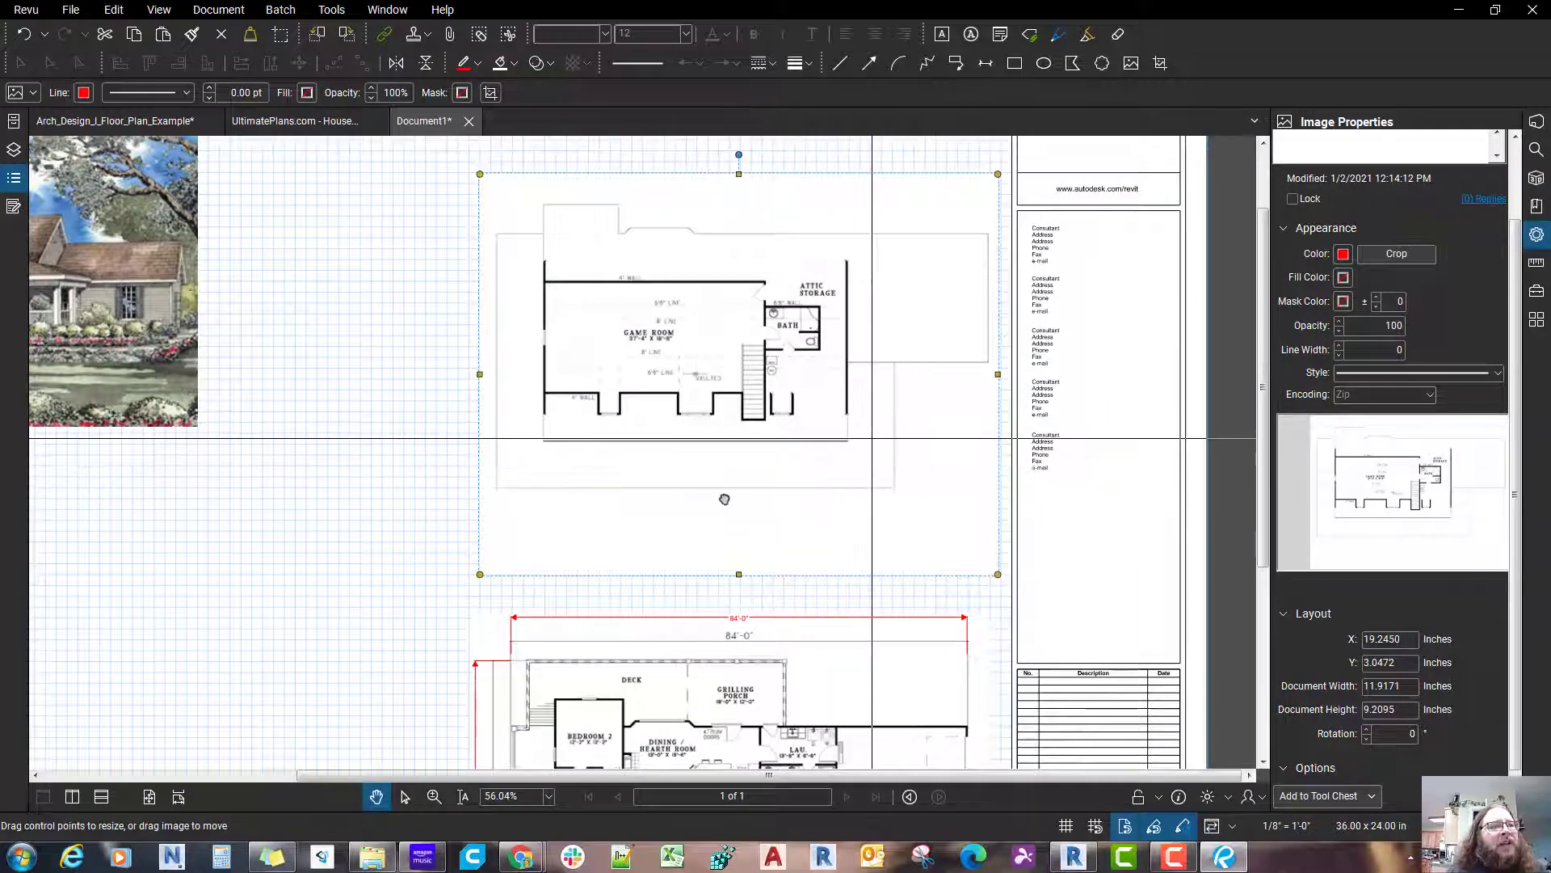
{"action": "scroll", "coordinate": [723, 499], "scroll_direction": "up", "scroll_amount": 1}
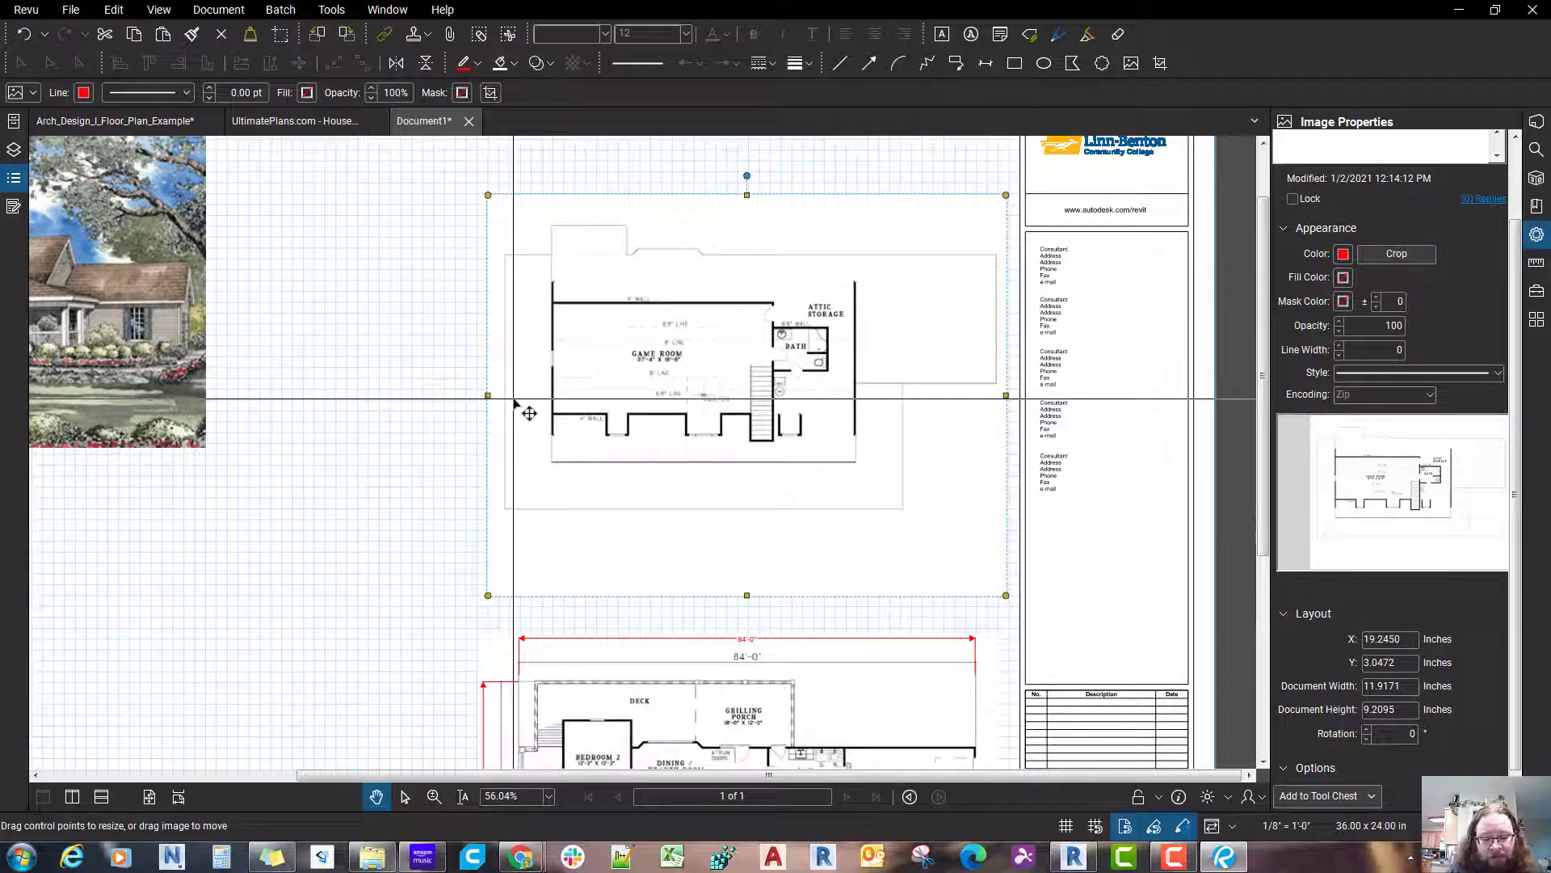
Step: Draw a horizontal length measurement about 85'-11" long across the upper floor plan's top outline
{"action": "key", "text": "shift+alt+l"}
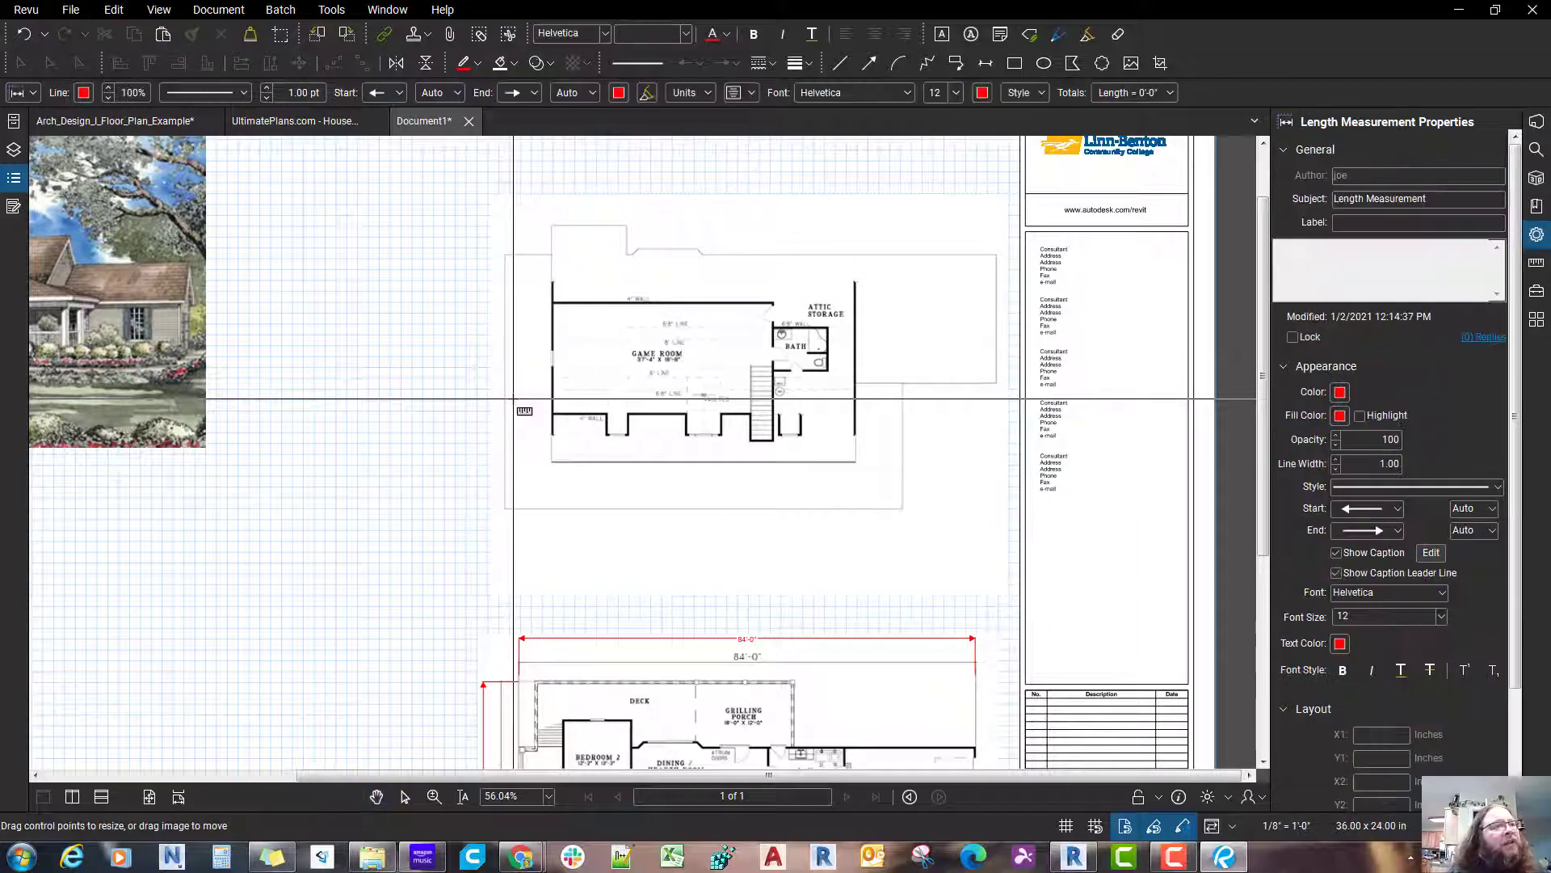
{"action": "left_click_drag", "start_coordinate": [541, 392], "coordinate": [526, 492]}
{"action": "scroll", "coordinate": [503, 380], "scroll_direction": "up", "scroll_amount": 2}
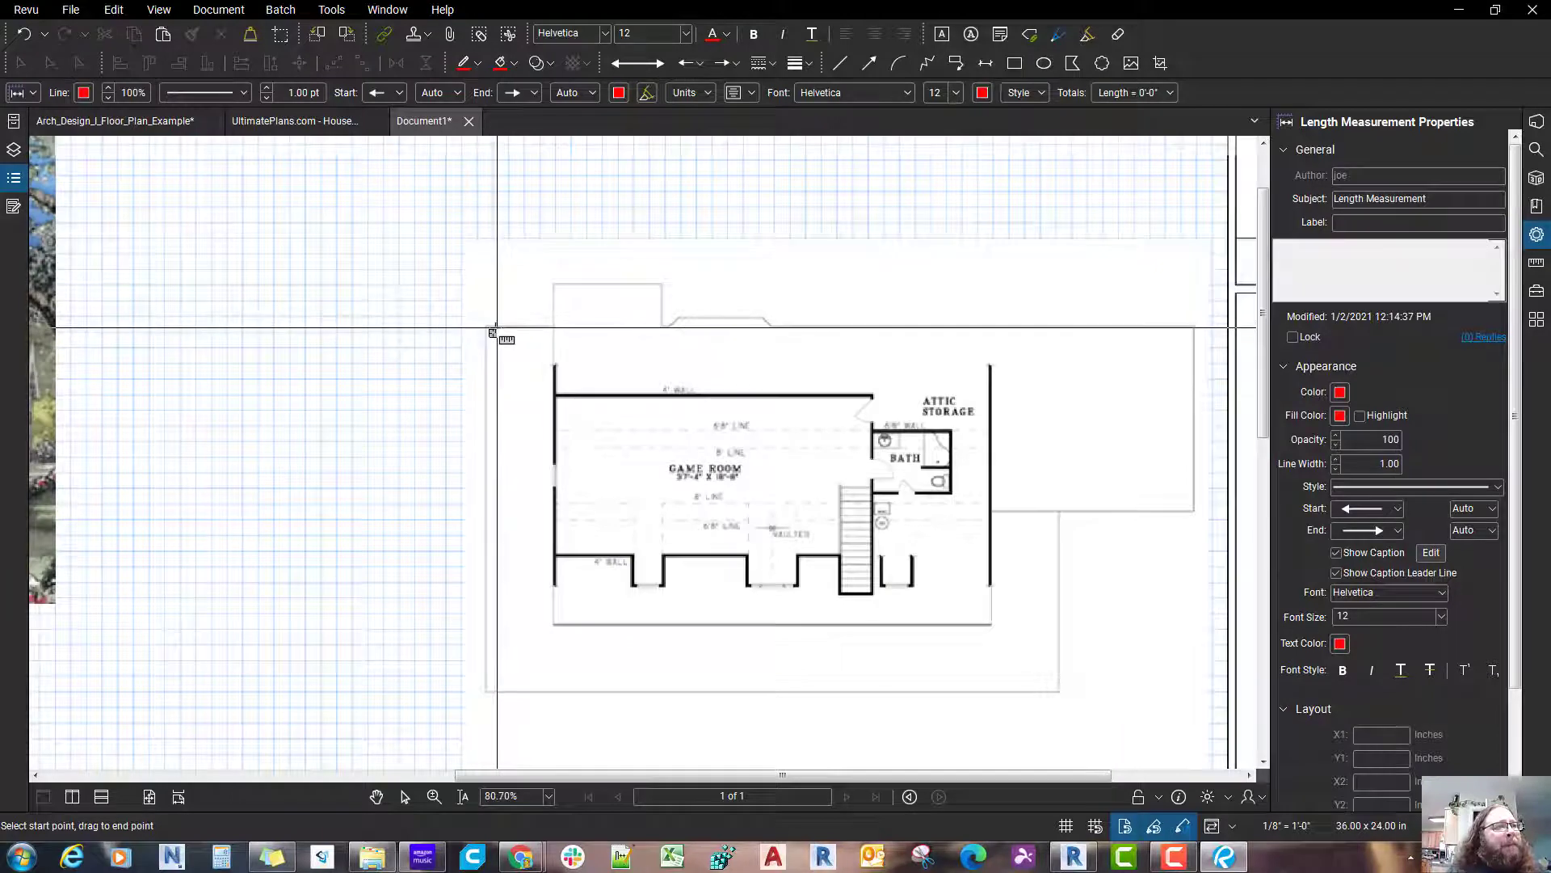
{"action": "left_click_drag", "start_coordinate": [494, 326], "coordinate": [534, 324]}
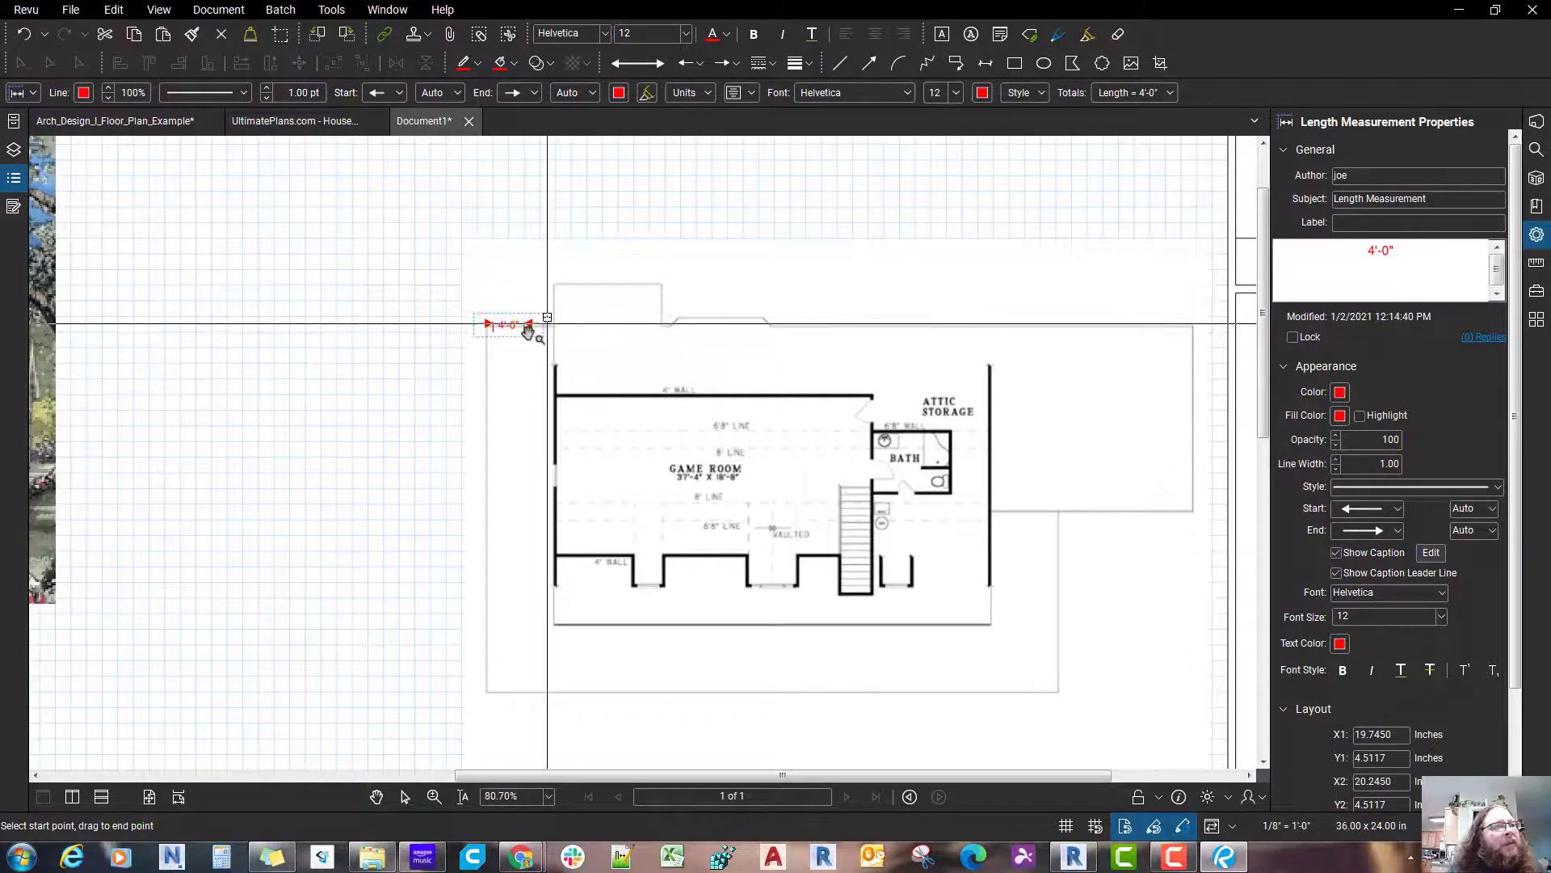
{"action": "middle_click", "coordinate": [527, 333]}
{"action": "scroll", "coordinate": [528, 334], "scroll_direction": "up", "scroll_amount": 3}
{"action": "left_click_drag", "start_coordinate": [526, 334], "coordinate": [1162, 332]}
{"action": "scroll", "coordinate": [844, 332], "scroll_direction": "up", "scroll_amount": 2}
{"action": "middle_click", "coordinate": [841, 332]}
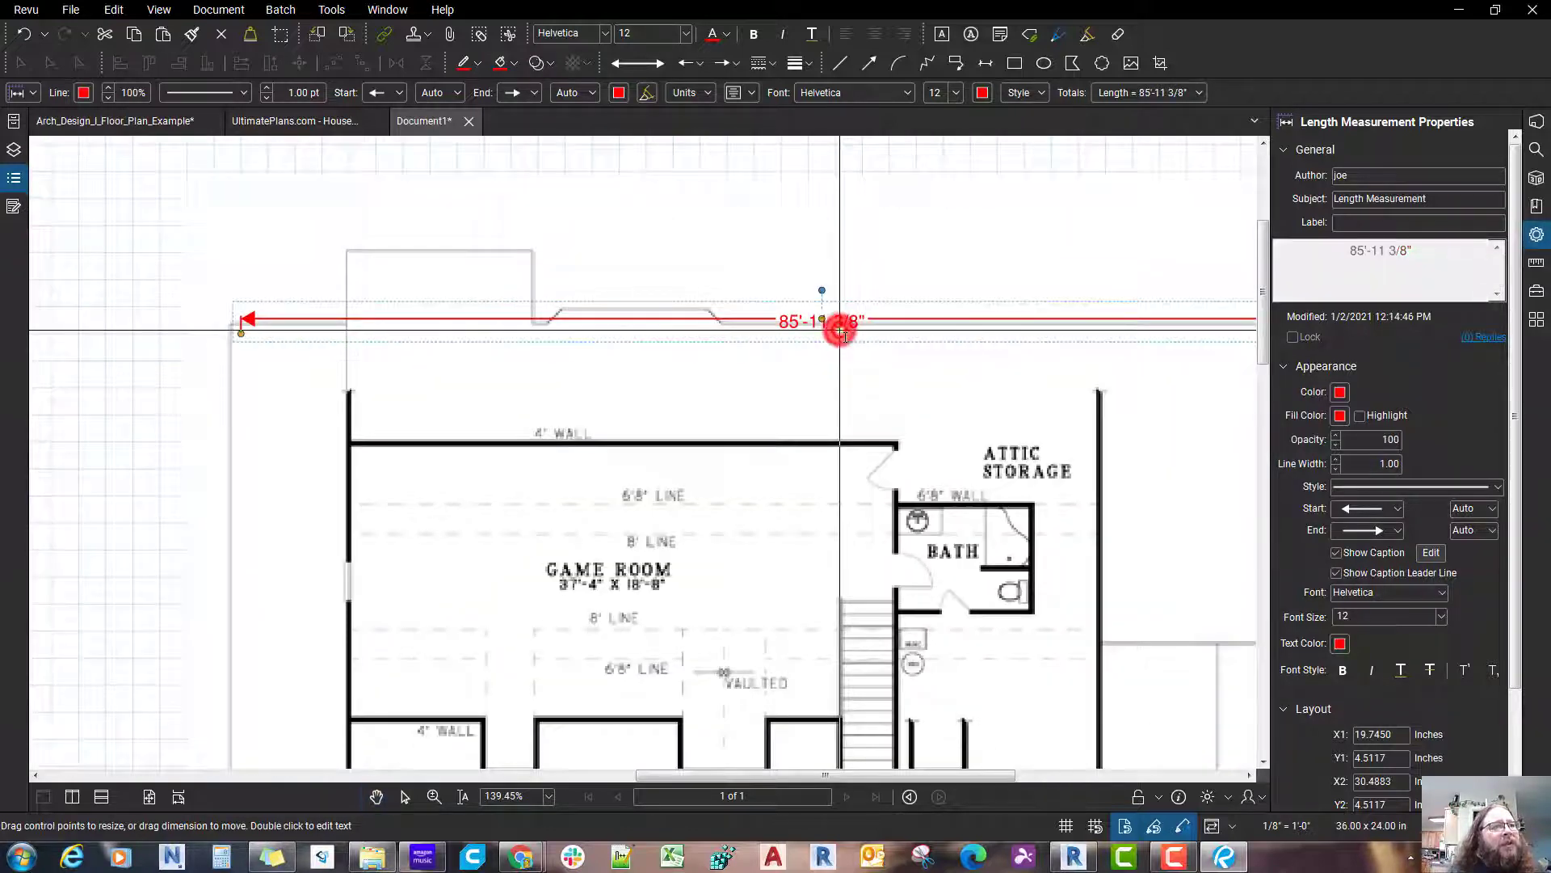
Step: Try changing the upper floor plan's length measurement to 84'-0" and undo the change
{"action": "scroll", "coordinate": [808, 327], "scroll_direction": "up", "scroll_amount": 1}
{"action": "left_click_drag", "start_coordinate": [850, 324], "coordinate": [865, 323]}
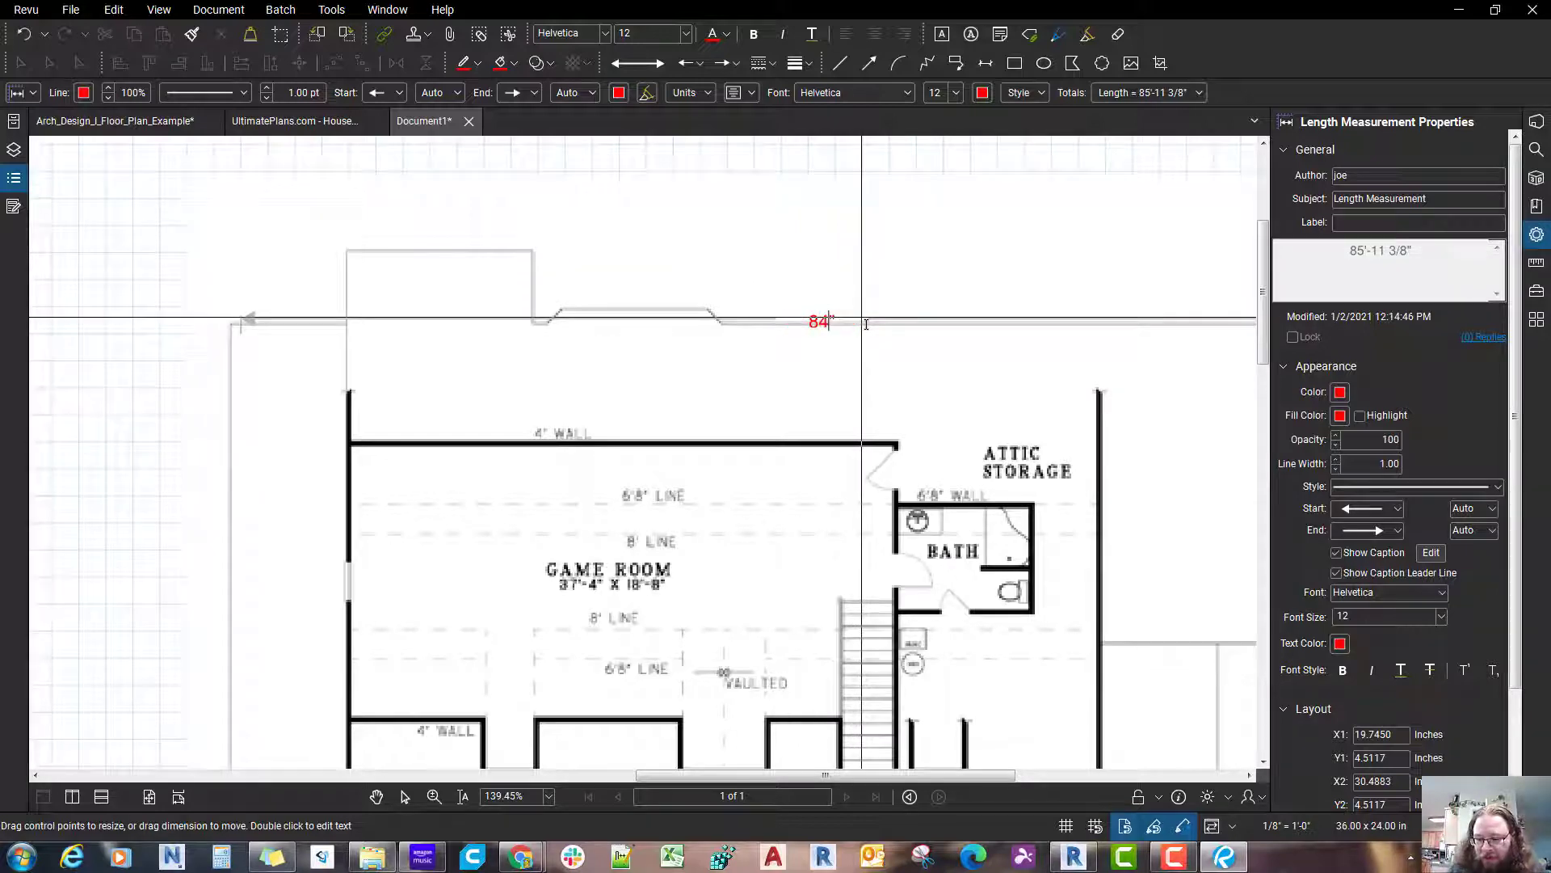
{"action": "key", "text": "Return"}
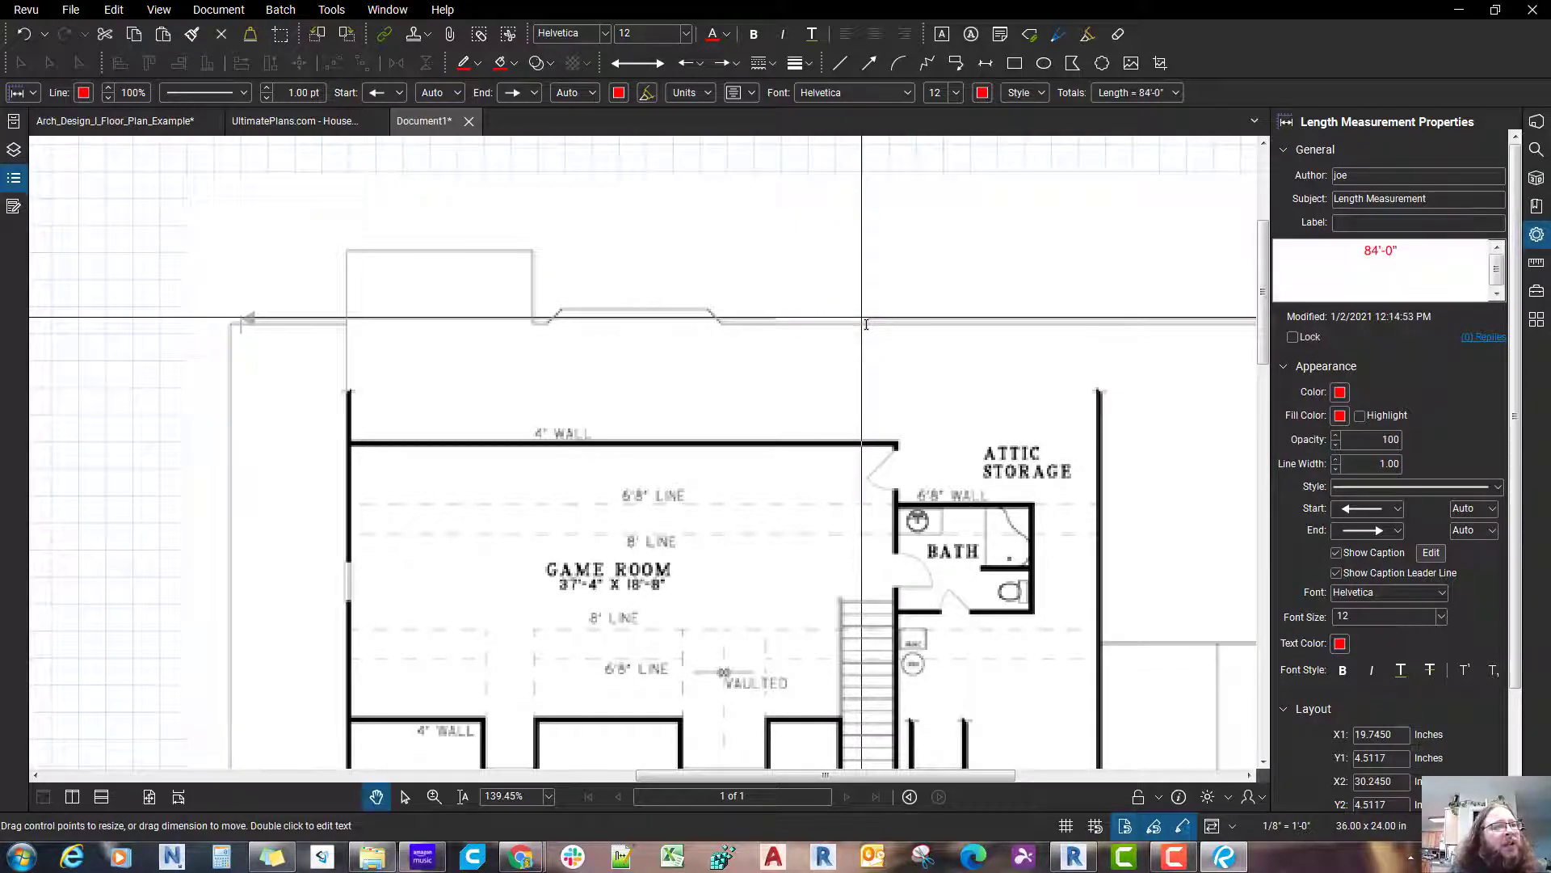
{"action": "scroll", "coordinate": [864, 338], "scroll_direction": "down", "scroll_amount": 4}
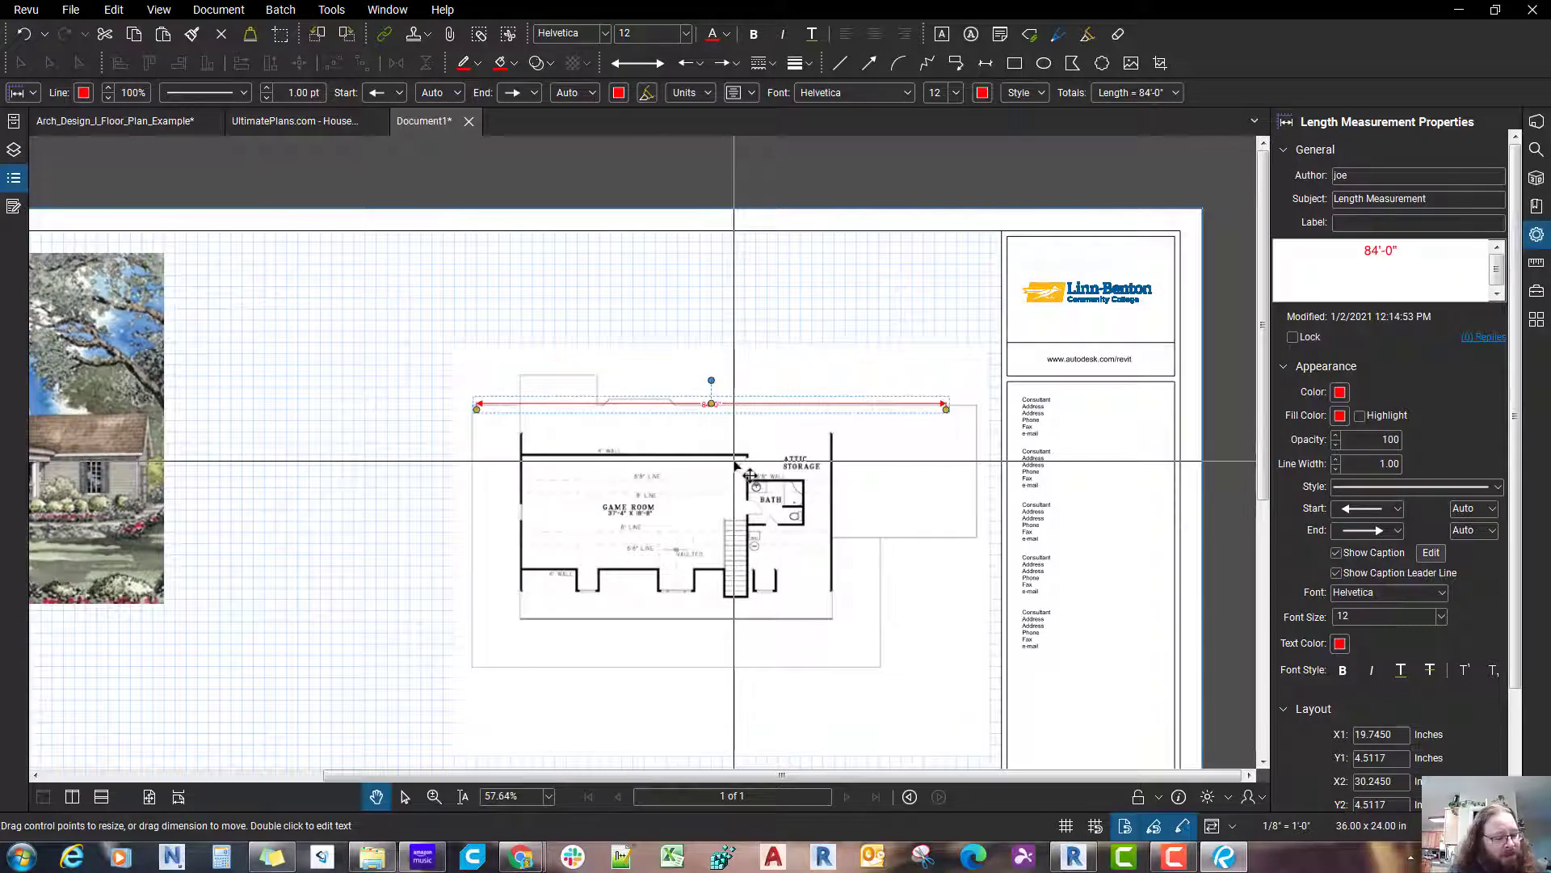
{"action": "key", "text": "ctrl+z"}
Step: Set the upper floor plan's horizontal length measurement to 84'-0"
{"action": "scroll", "coordinate": [736, 461], "scroll_direction": "up", "scroll_amount": 3}
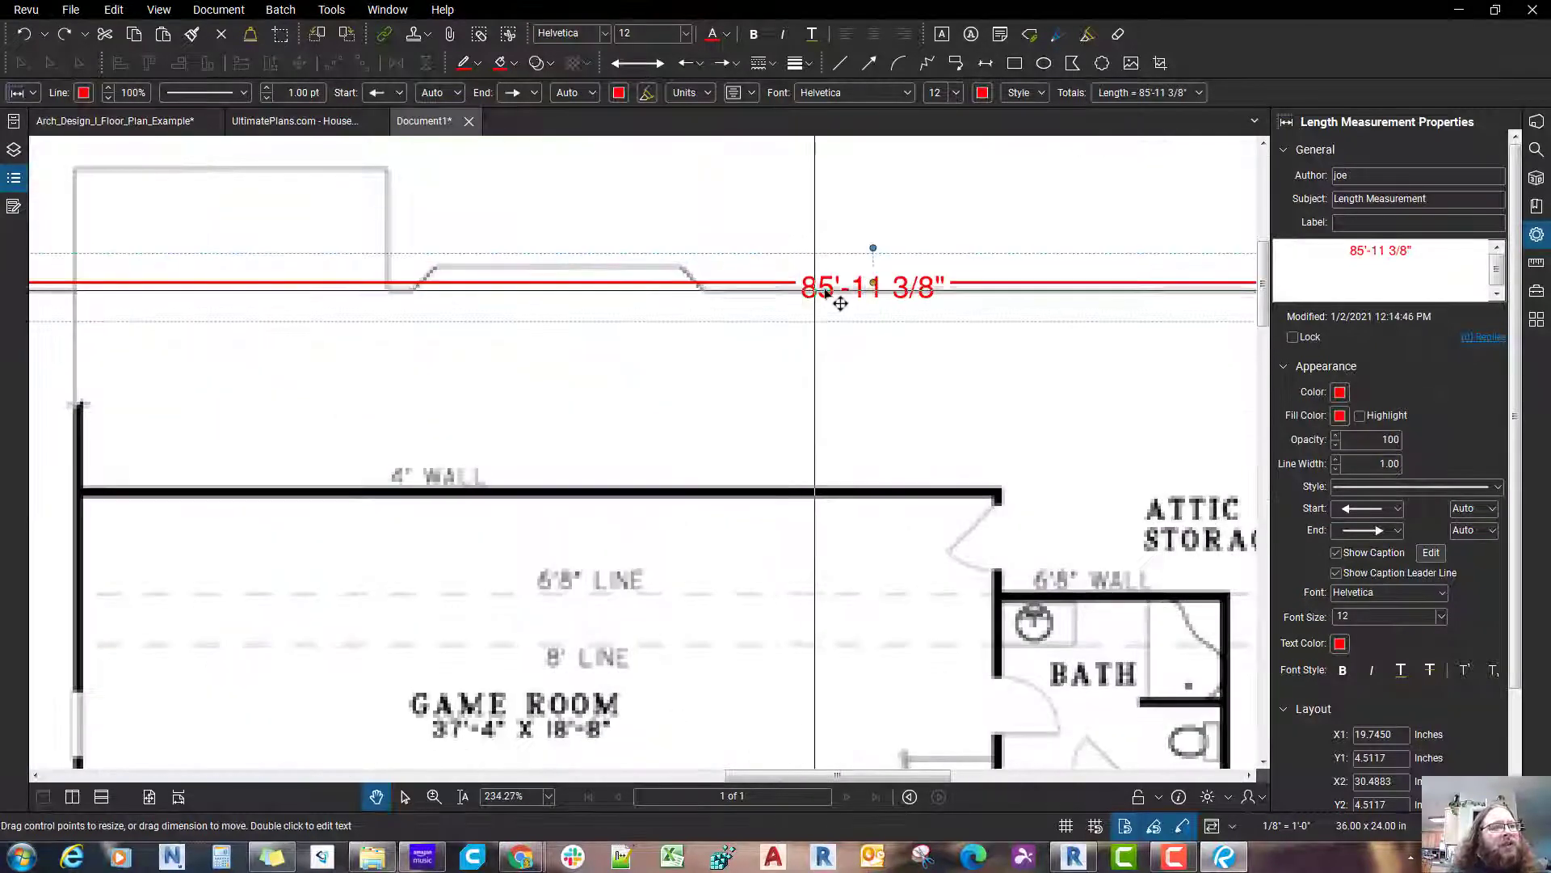
{"action": "double_click", "coordinate": [824, 290]}
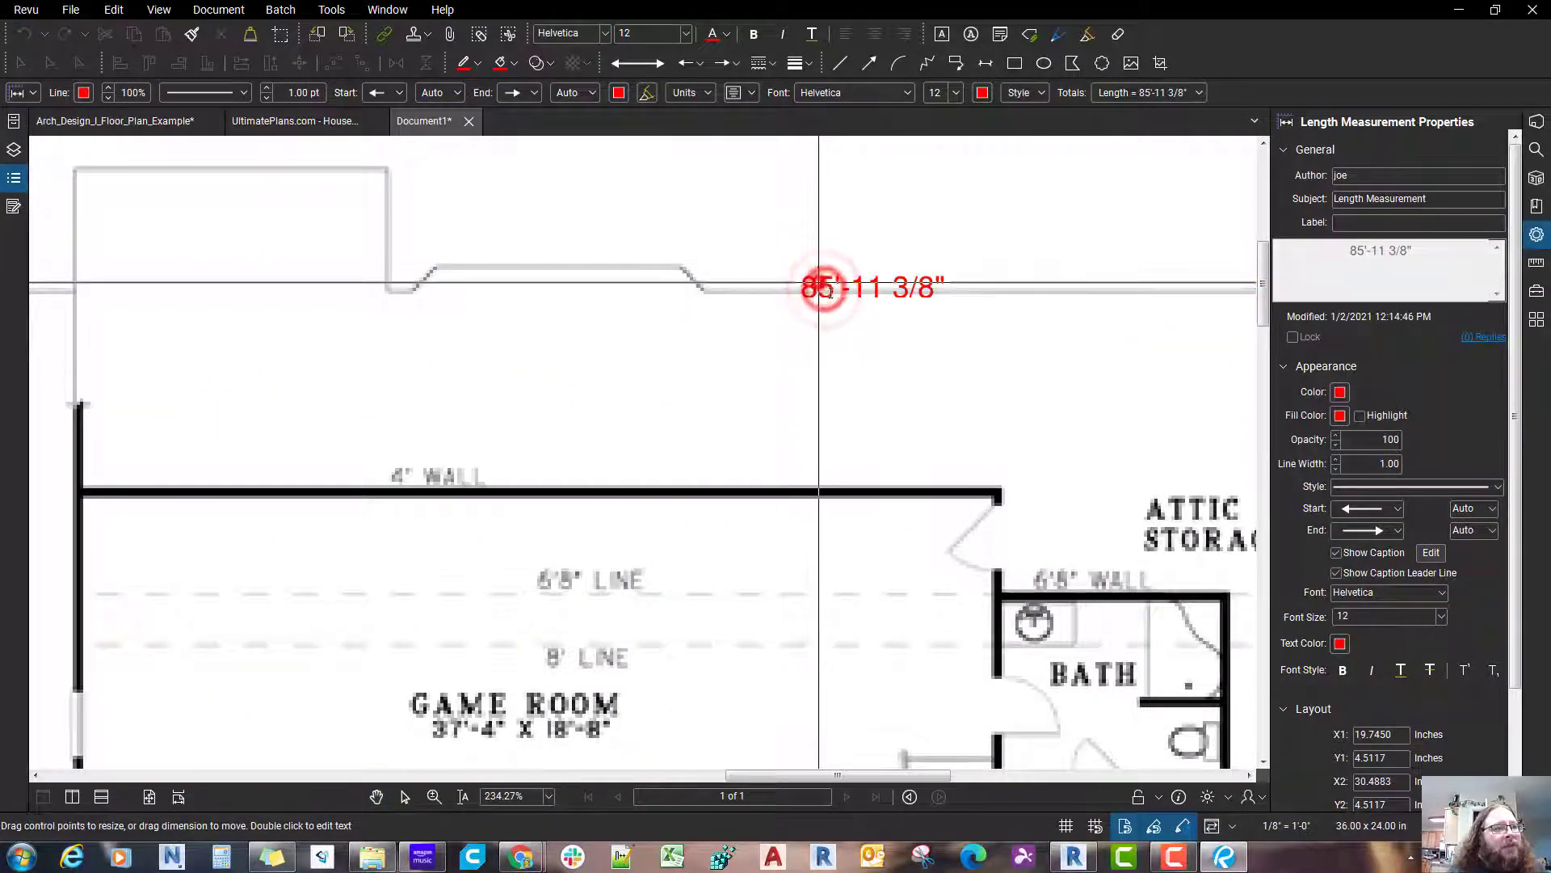
{"action": "left_click_drag", "start_coordinate": [828, 293], "coordinate": [839, 293]}
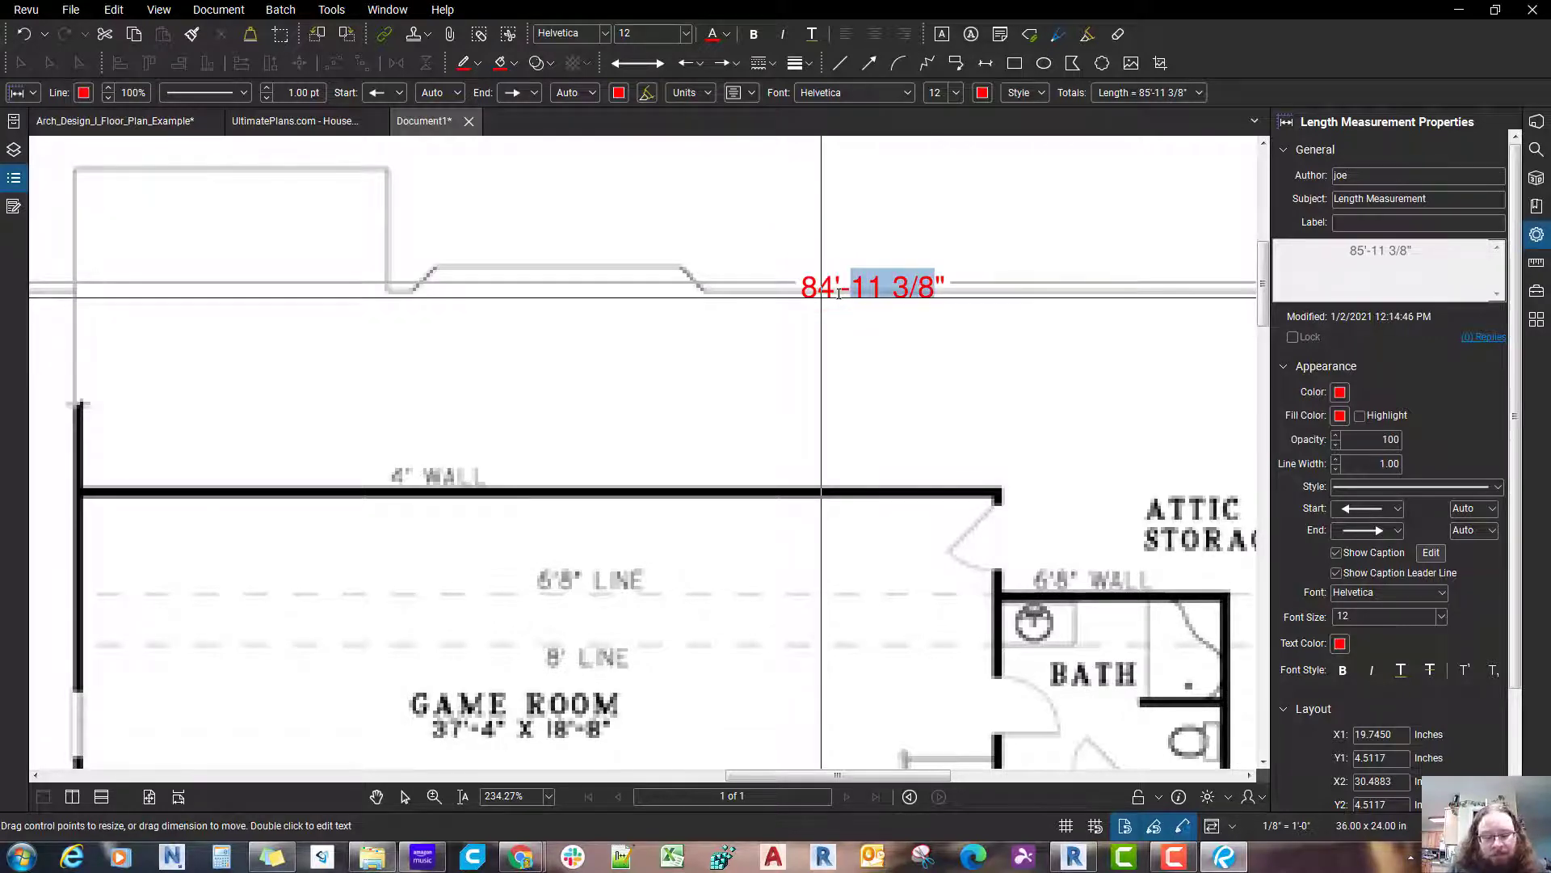
{"action": "left_click", "coordinate": [823, 342]}
Step: Move the upper floor plan image so its left outline meets the measurement's start, at about X 19.354 and Y 3.013 inches
{"action": "scroll", "coordinate": [737, 415], "scroll_direction": "down", "scroll_amount": 2}
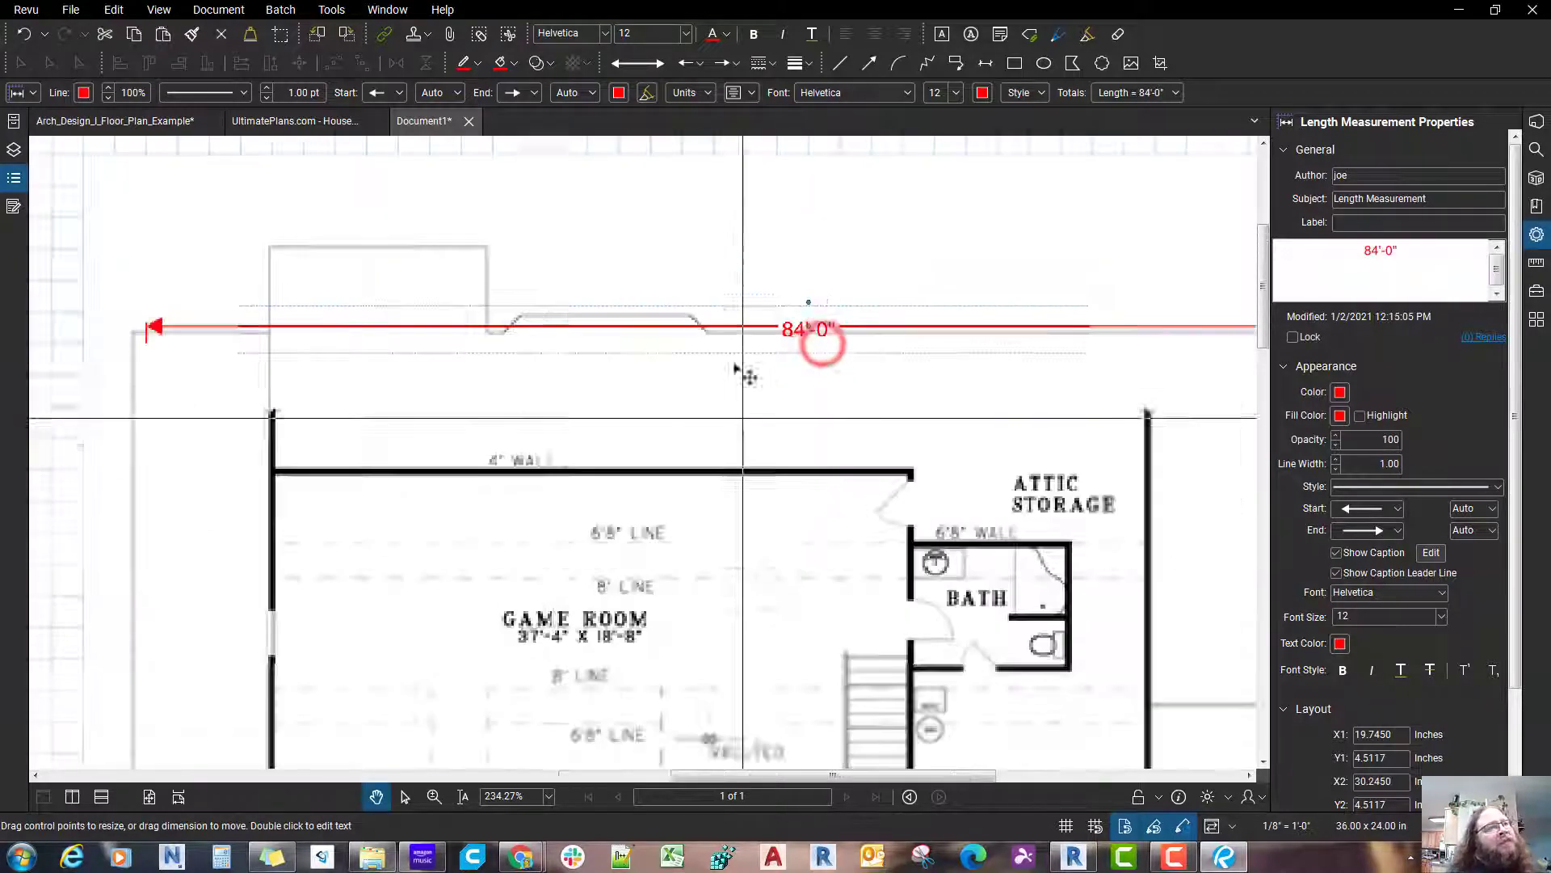
{"action": "left_click_drag", "start_coordinate": [282, 460], "coordinate": [421, 429]}
{"action": "left_click", "coordinate": [420, 429]}
{"action": "scroll", "coordinate": [400, 400], "scroll_direction": "down", "scroll_amount": 4}
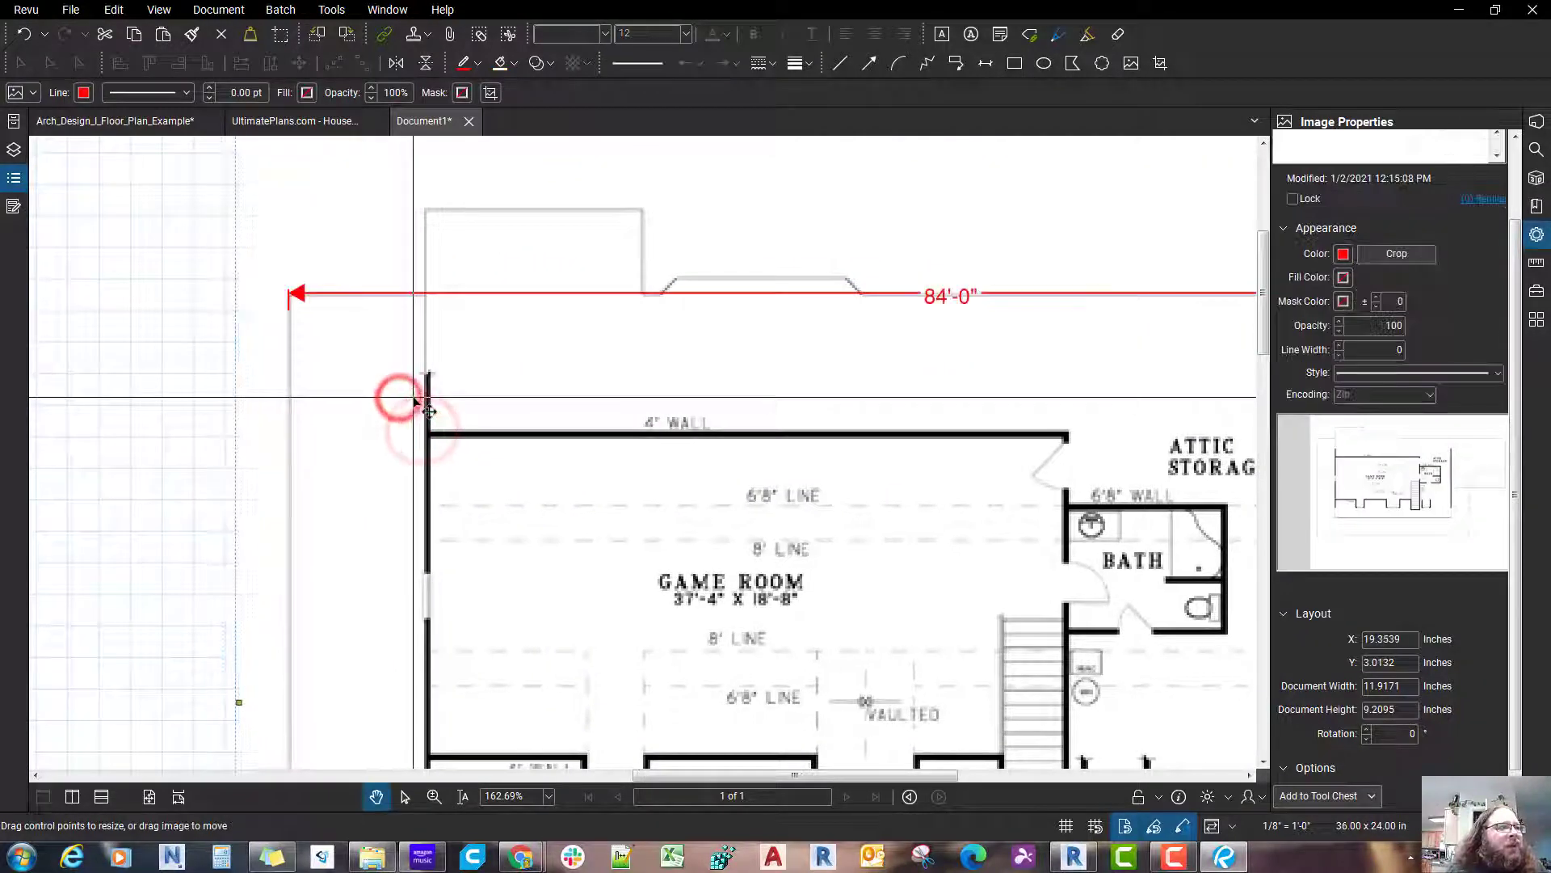
{"action": "scroll", "coordinate": [412, 397], "scroll_direction": "down", "scroll_amount": 2}
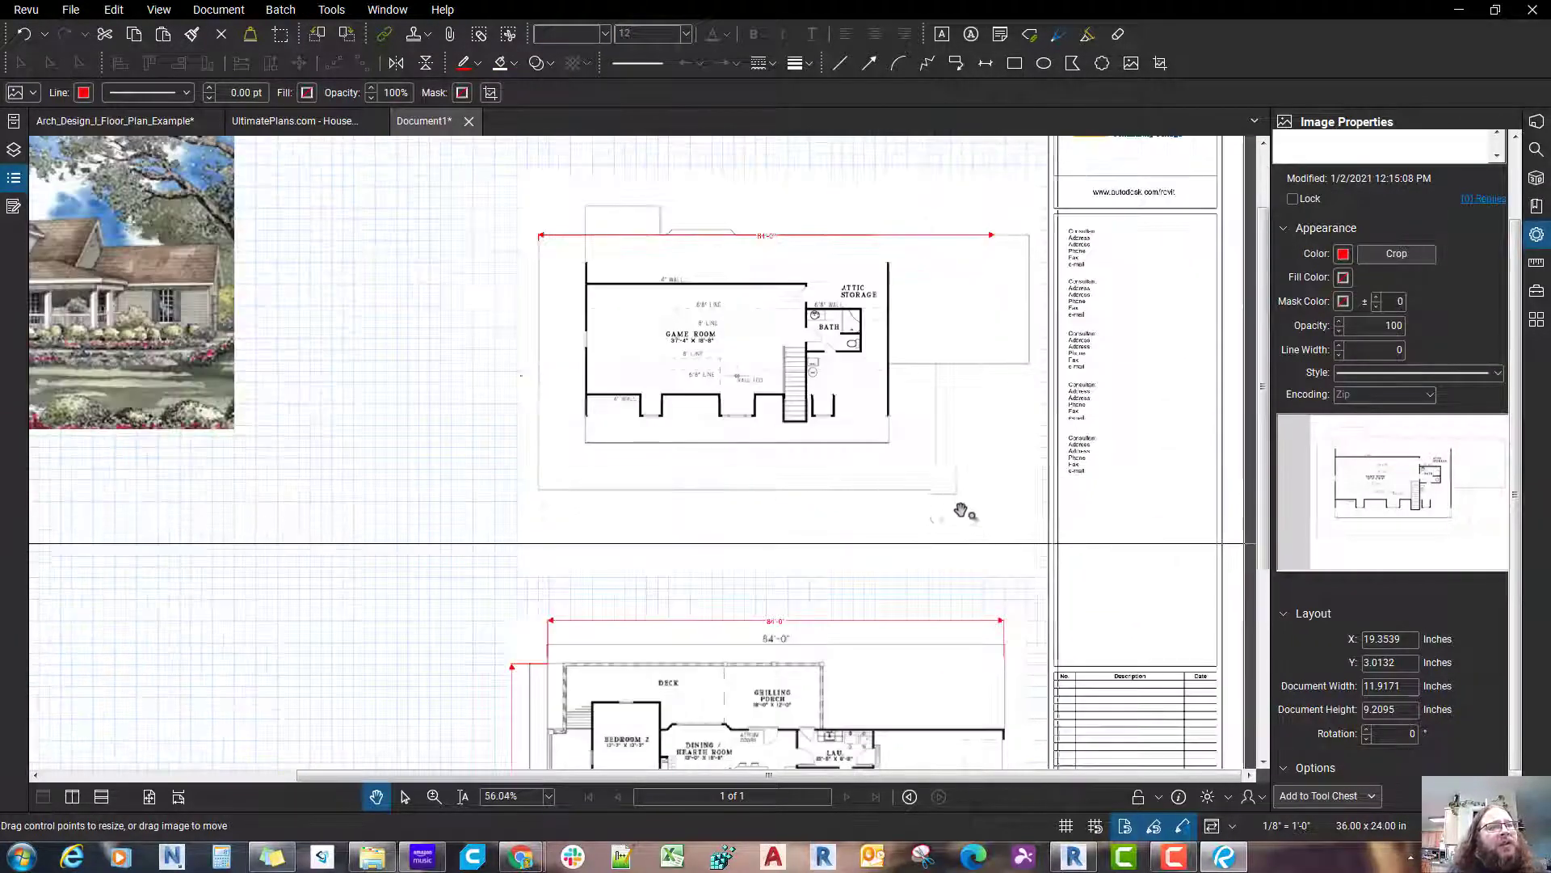
Step: Scale the upper floor plan image to about 11.13 by 8.60 inches so its outline matches the 84'-0" measurement's length
{"action": "left_click_drag", "start_coordinate": [1039, 576], "coordinate": [1002, 547]}
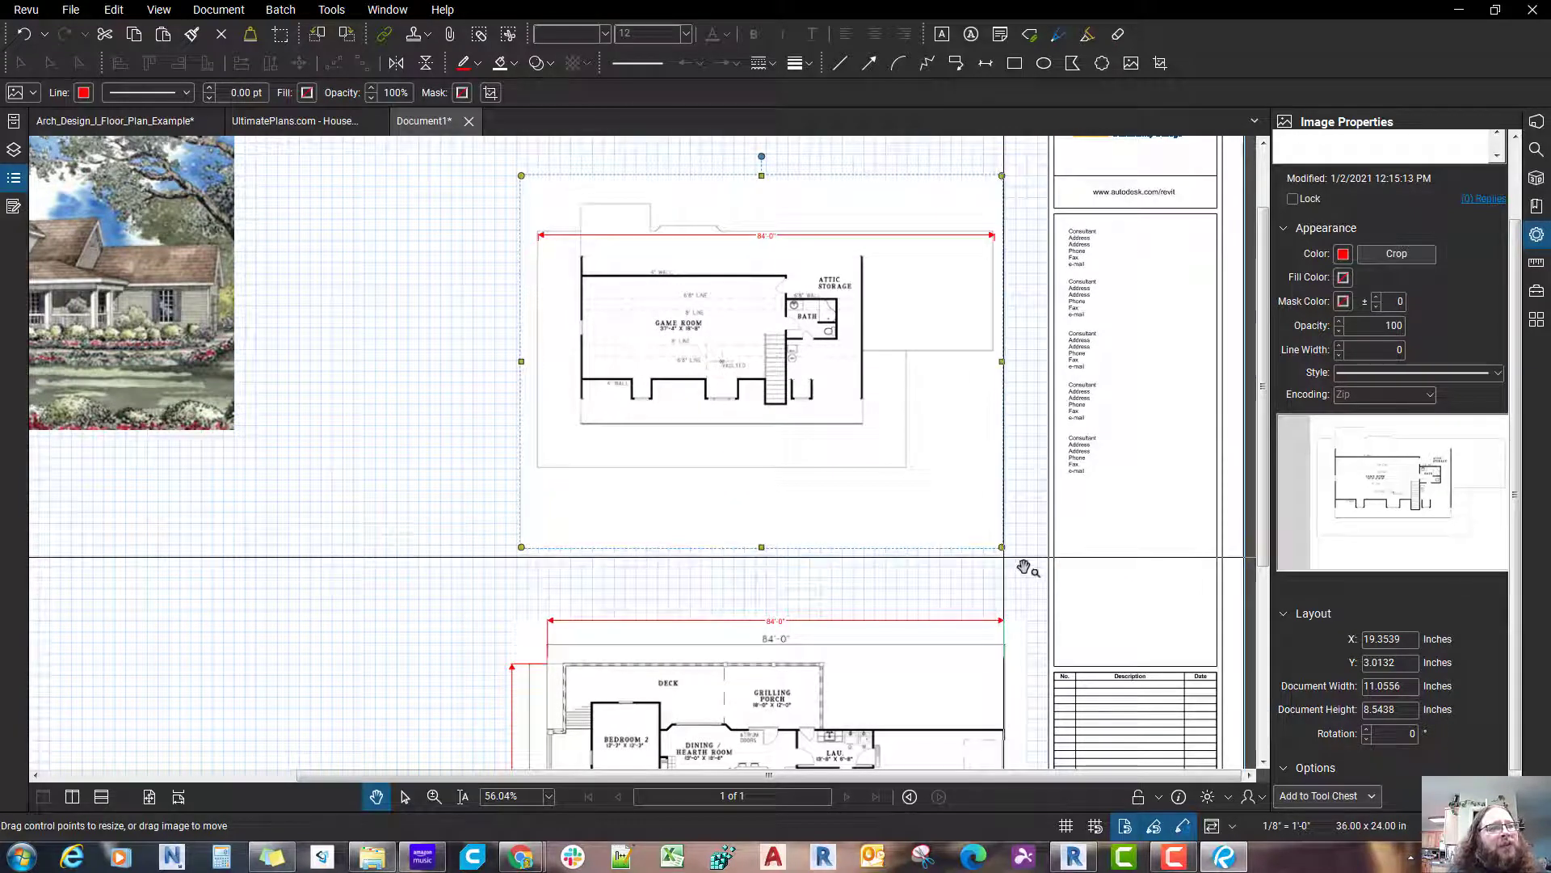
{"action": "double_click", "coordinate": [1001, 549]}
{"action": "left_click_drag", "start_coordinate": [1002, 550], "coordinate": [1006, 553]}
{"action": "left_click", "coordinate": [1197, 188]}
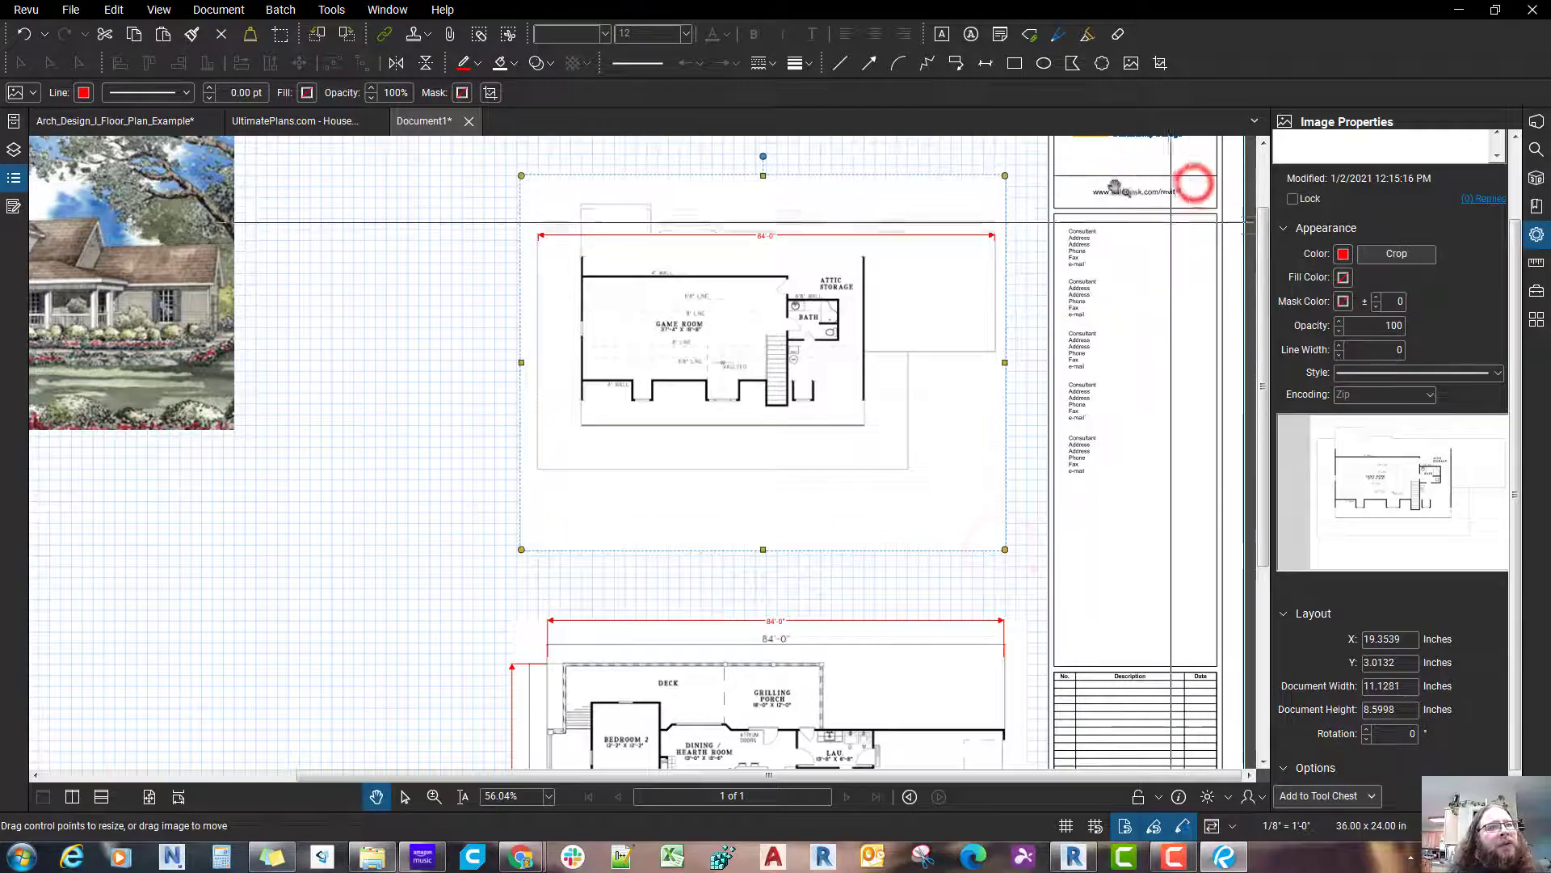
{"action": "scroll", "coordinate": [602, 218], "scroll_direction": "up", "scroll_amount": 3}
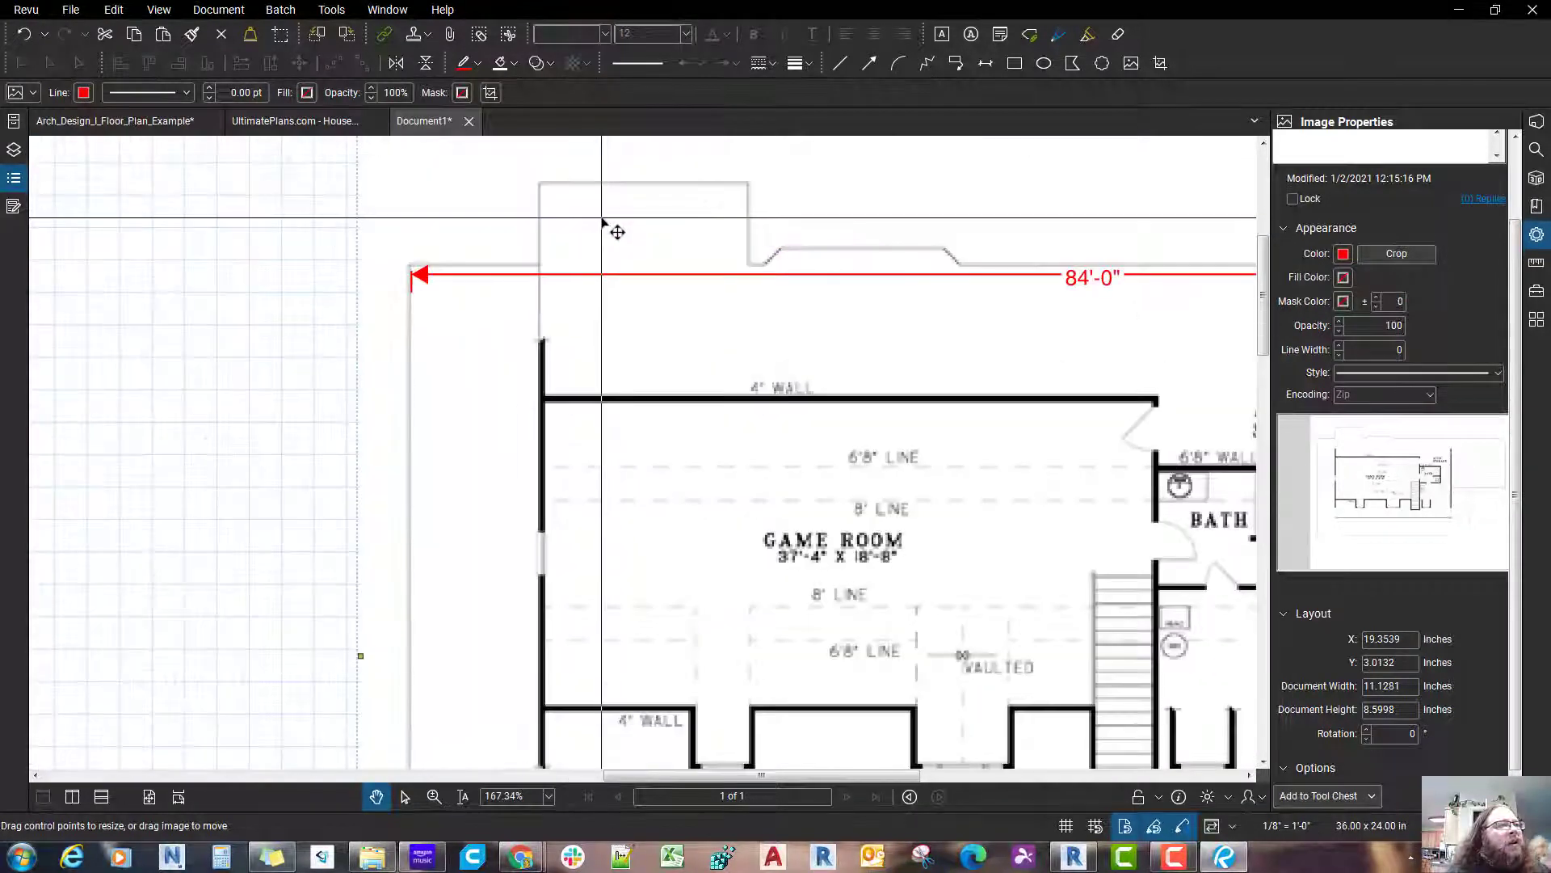
{"action": "scroll", "coordinate": [602, 218], "scroll_direction": "down", "scroll_amount": 3}
{"action": "scroll", "coordinate": [602, 218], "scroll_direction": "up", "scroll_amount": 3}
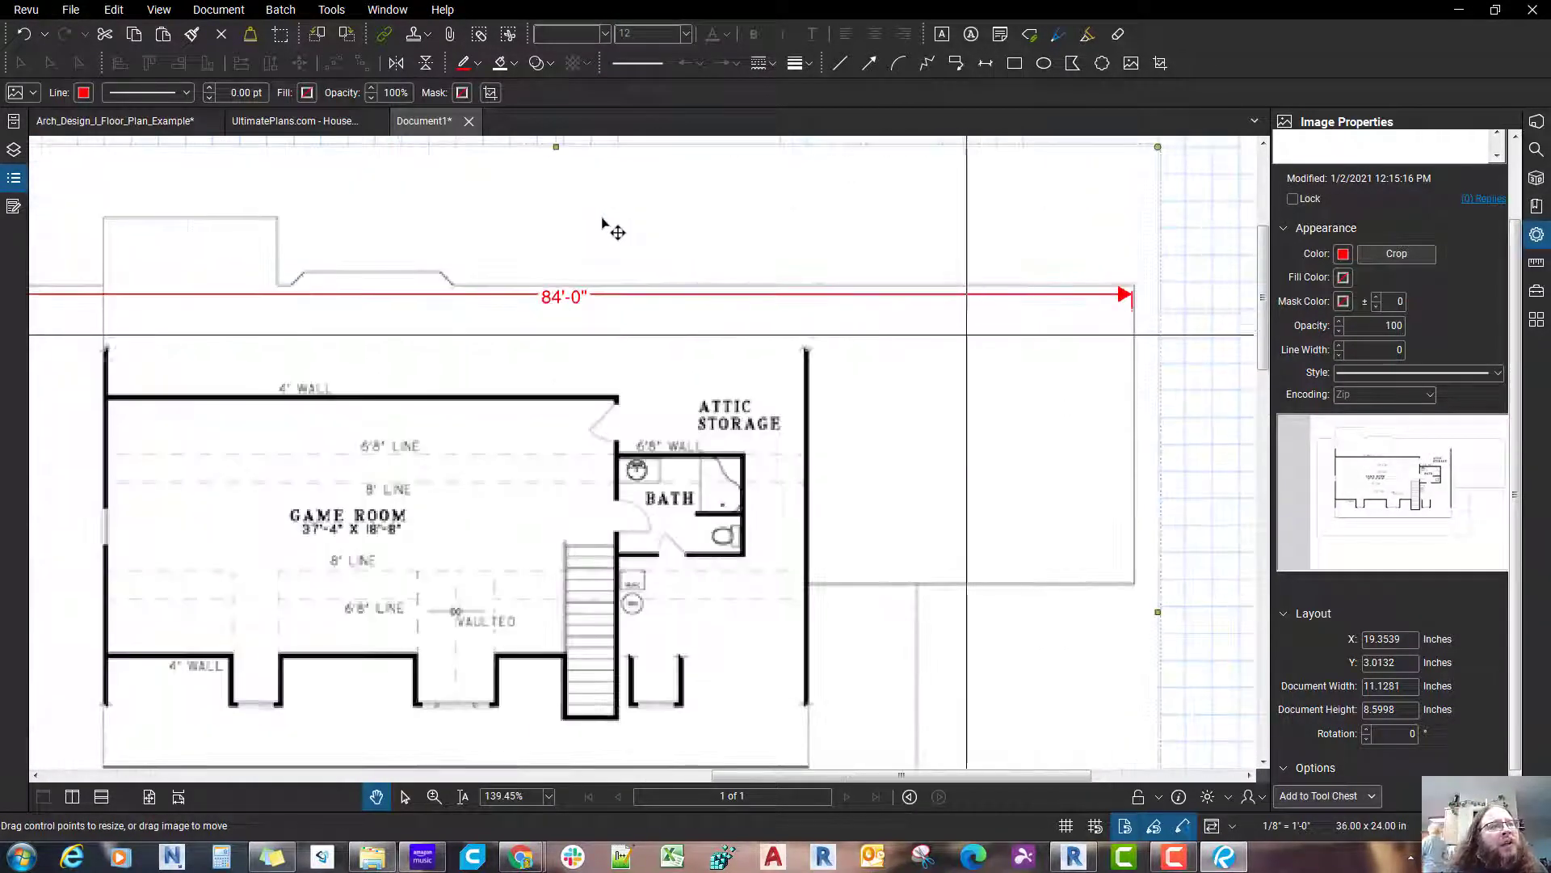
{"action": "scroll", "coordinate": [609, 229], "scroll_direction": "down", "scroll_amount": 1}
Step: Offset the upper floor plan's 84'-0" measurement line upward, clear of the drawing, keeping its extension lines at the outline
{"action": "left_click", "coordinate": [768, 396]}
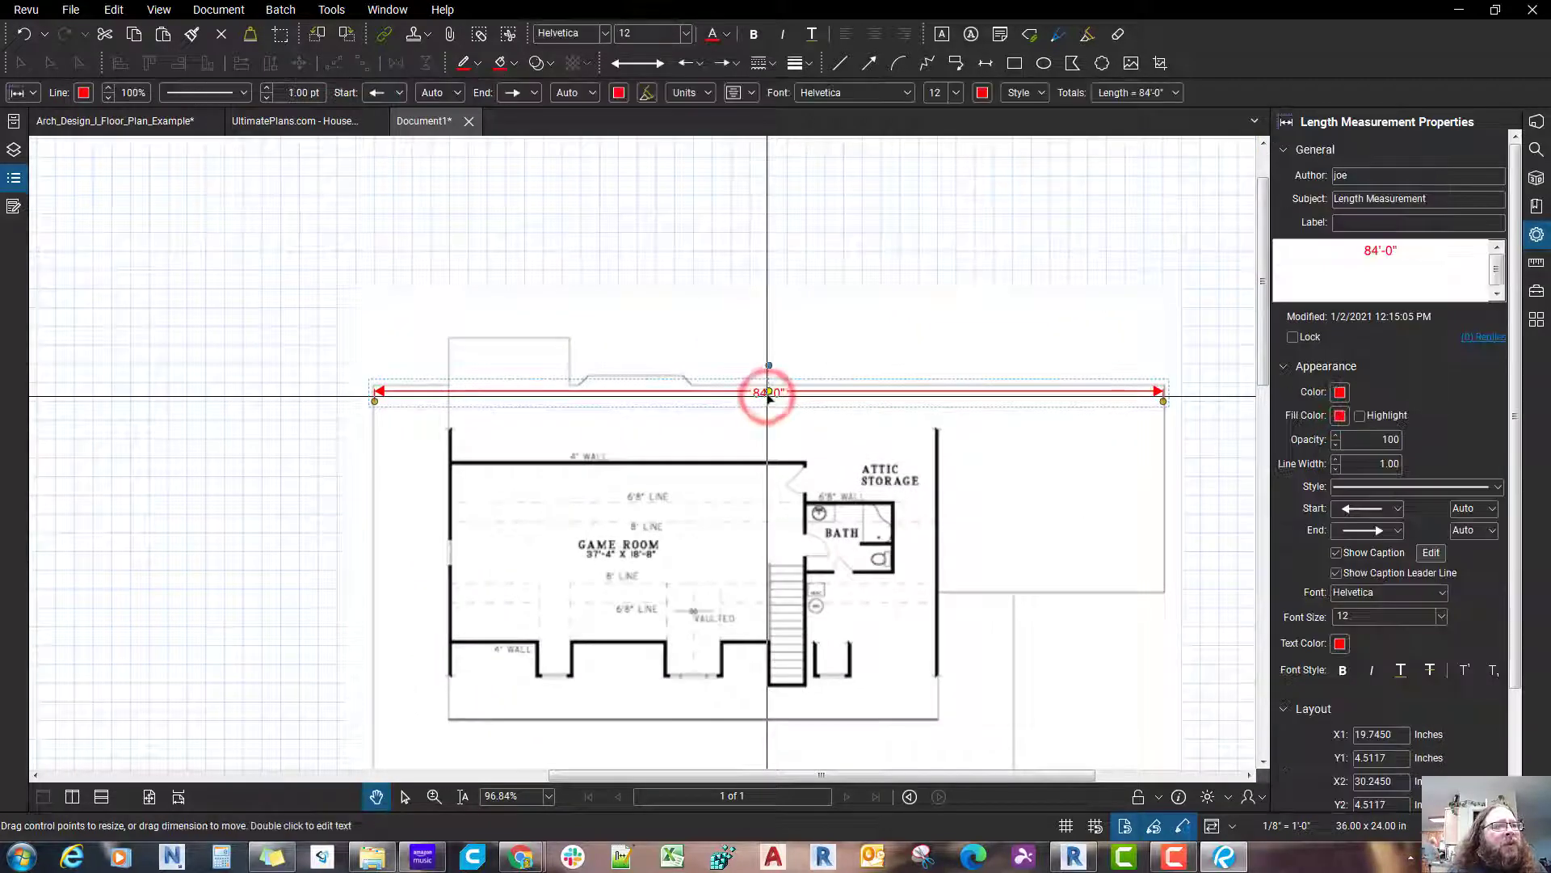
{"action": "left_click_drag", "start_coordinate": [768, 396], "coordinate": [772, 277]}
{"action": "scroll", "coordinate": [840, 408], "scroll_direction": "down", "scroll_amount": 2}
{"action": "left_click_drag", "start_coordinate": [835, 352], "coordinate": [824, 321]}
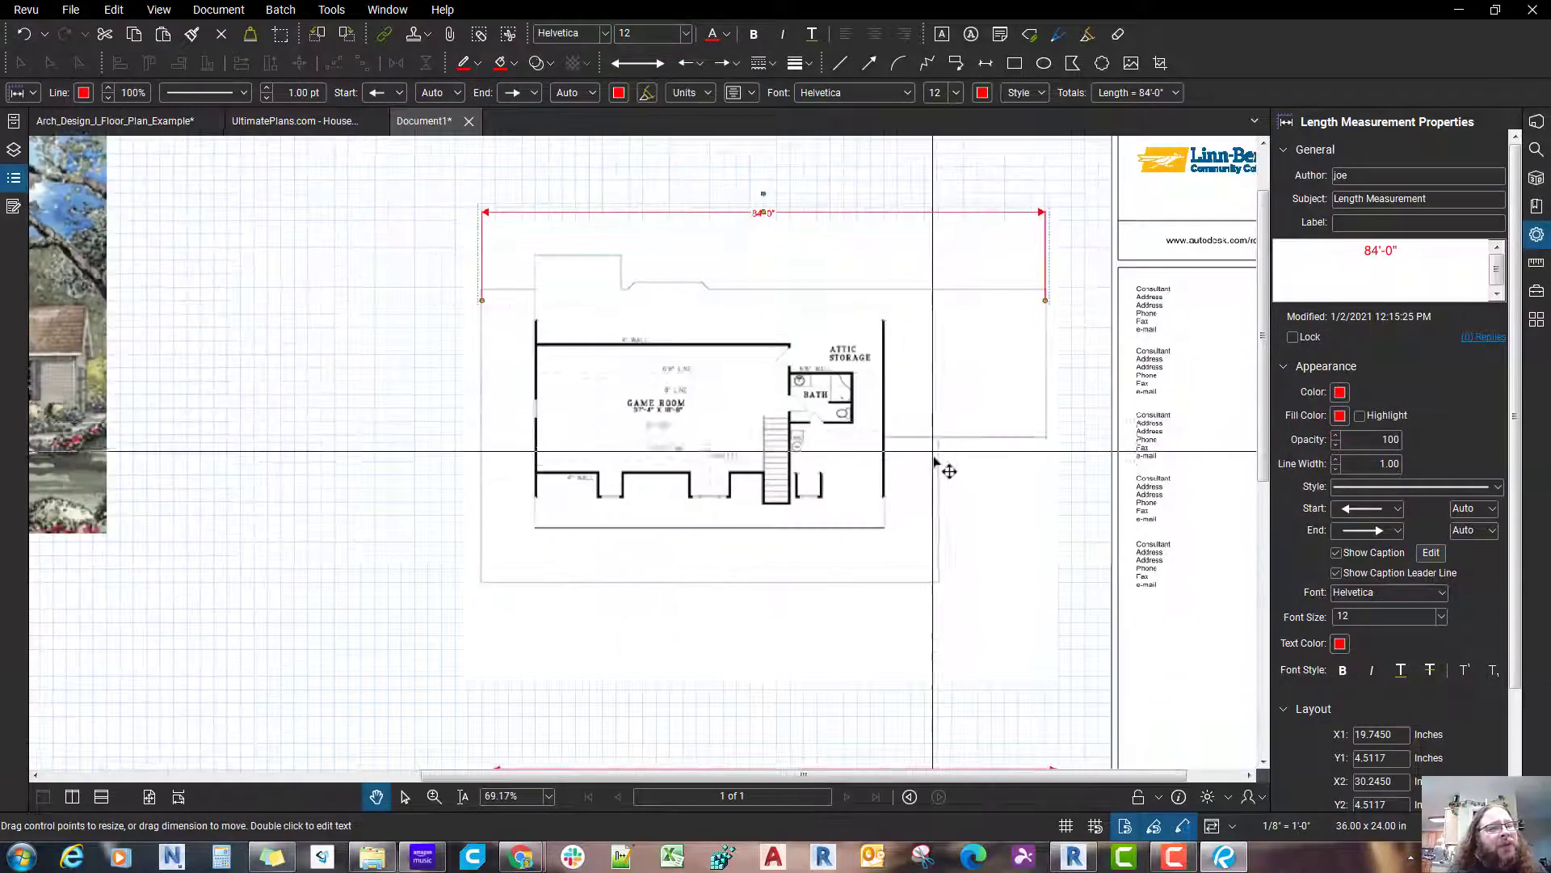
Step: Move the upper floor plan image together with its length measurement so both line up vertically with the lower floor plan
{"action": "left_click", "coordinate": [932, 454], "text": "shift"}
{"action": "scroll", "coordinate": [929, 445], "scroll_direction": "down", "scroll_amount": 5}
{"action": "scroll", "coordinate": [927, 419], "scroll_direction": "up", "scroll_amount": 1}
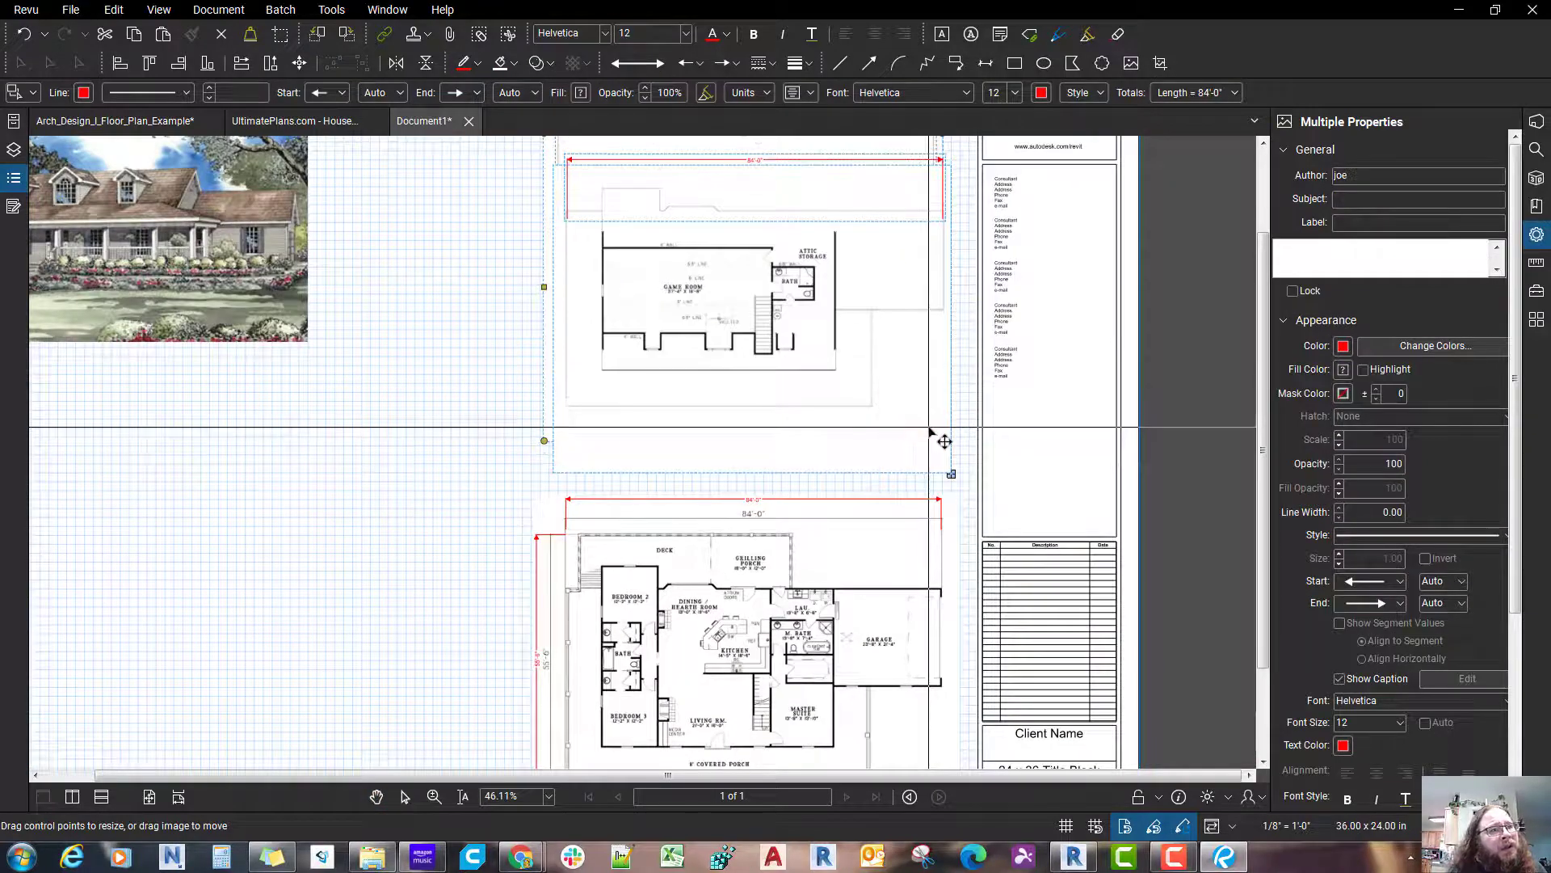
{"action": "left_click_drag", "start_coordinate": [930, 427], "coordinate": [939, 427]}
{"action": "left_click_drag", "start_coordinate": [615, 624], "coordinate": [605, 566]}
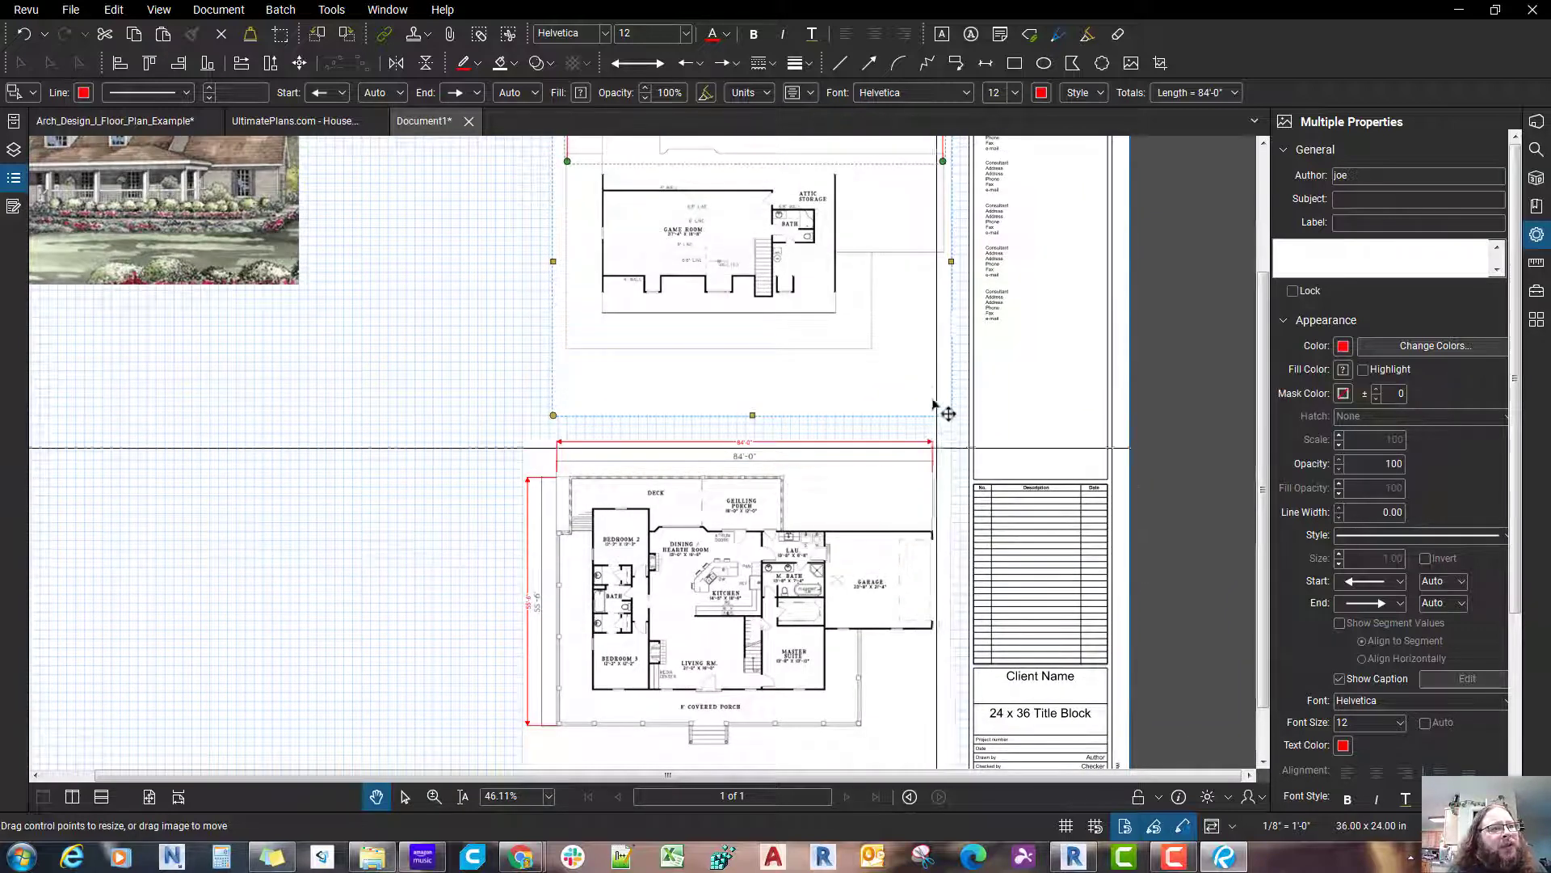
{"action": "left_click_drag", "start_coordinate": [935, 390], "coordinate": [926, 390]}
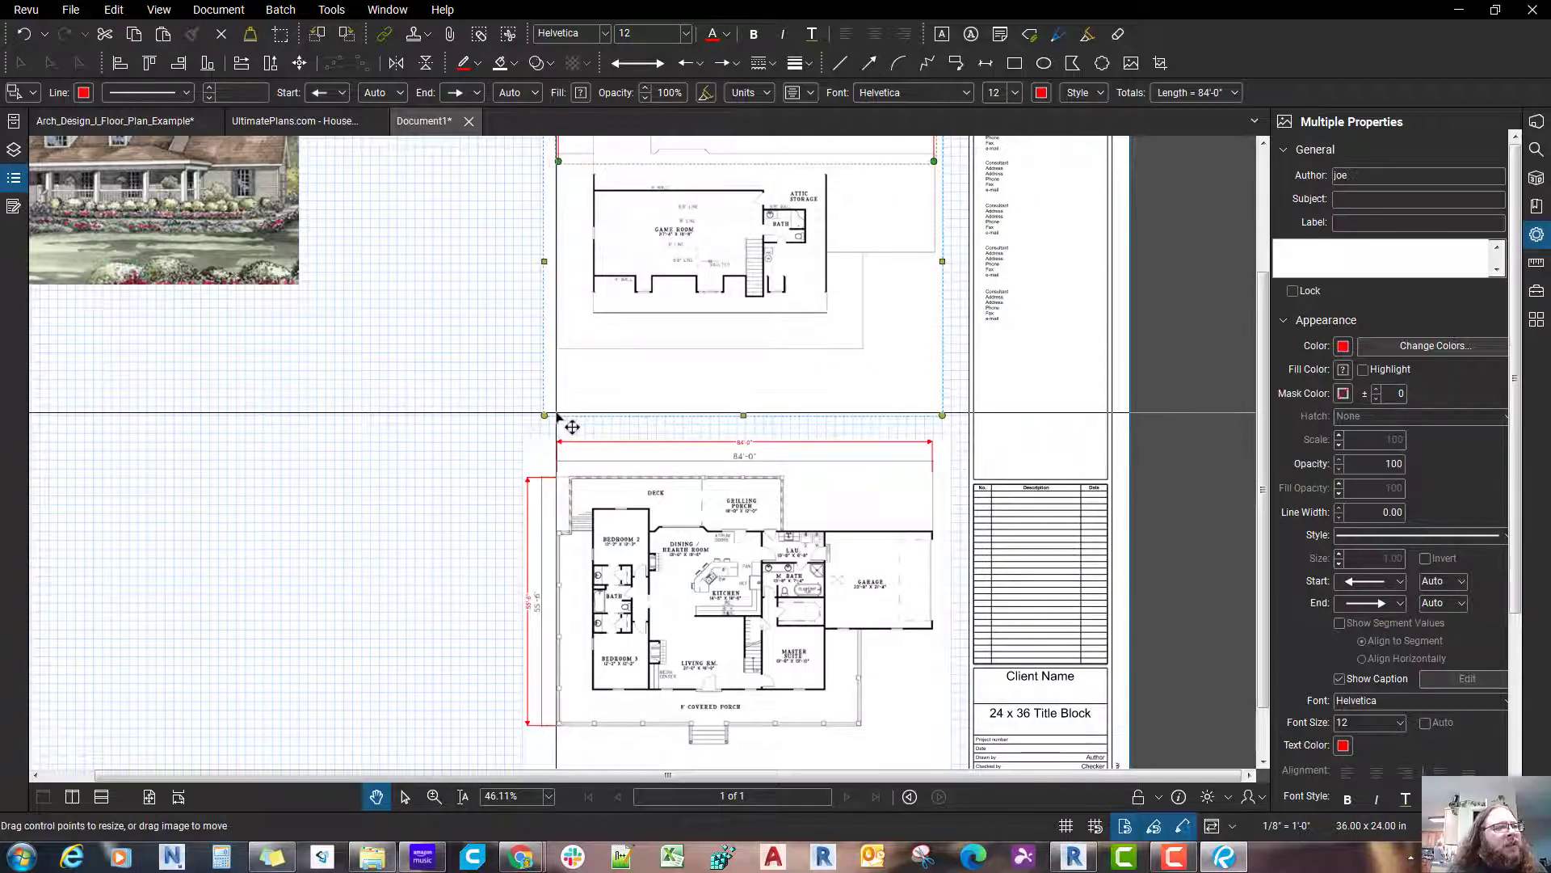
{"action": "scroll", "coordinate": [840, 509], "scroll_direction": "down", "scroll_amount": 2}
{"action": "scroll", "coordinate": [792, 323], "scroll_direction": "up", "scroll_amount": 4}
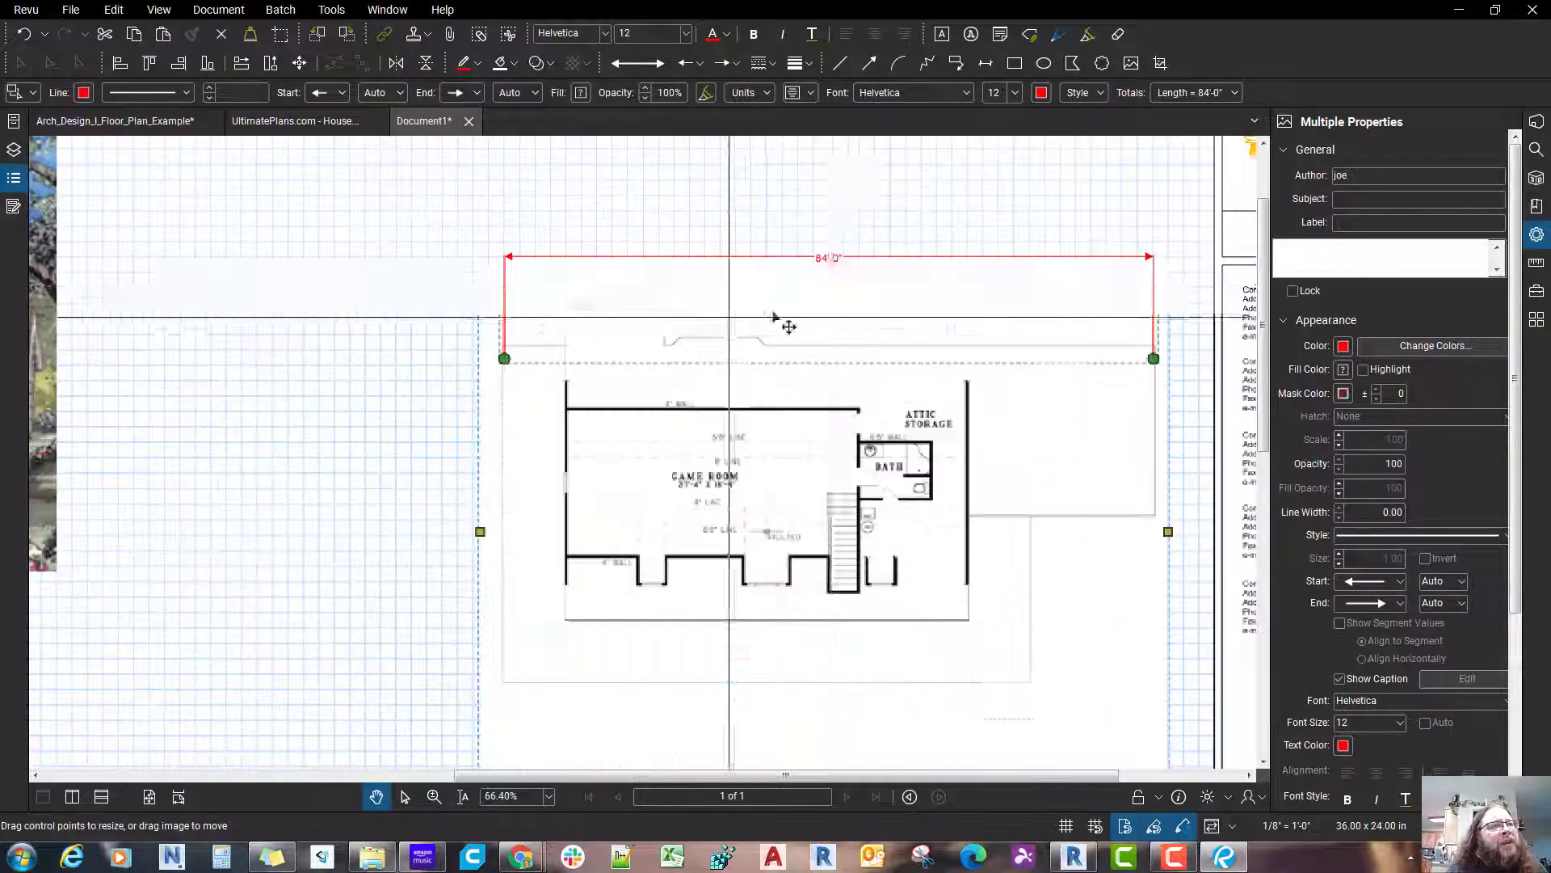
{"action": "scroll", "coordinate": [851, 429], "scroll_direction": "down", "scroll_amount": 3}
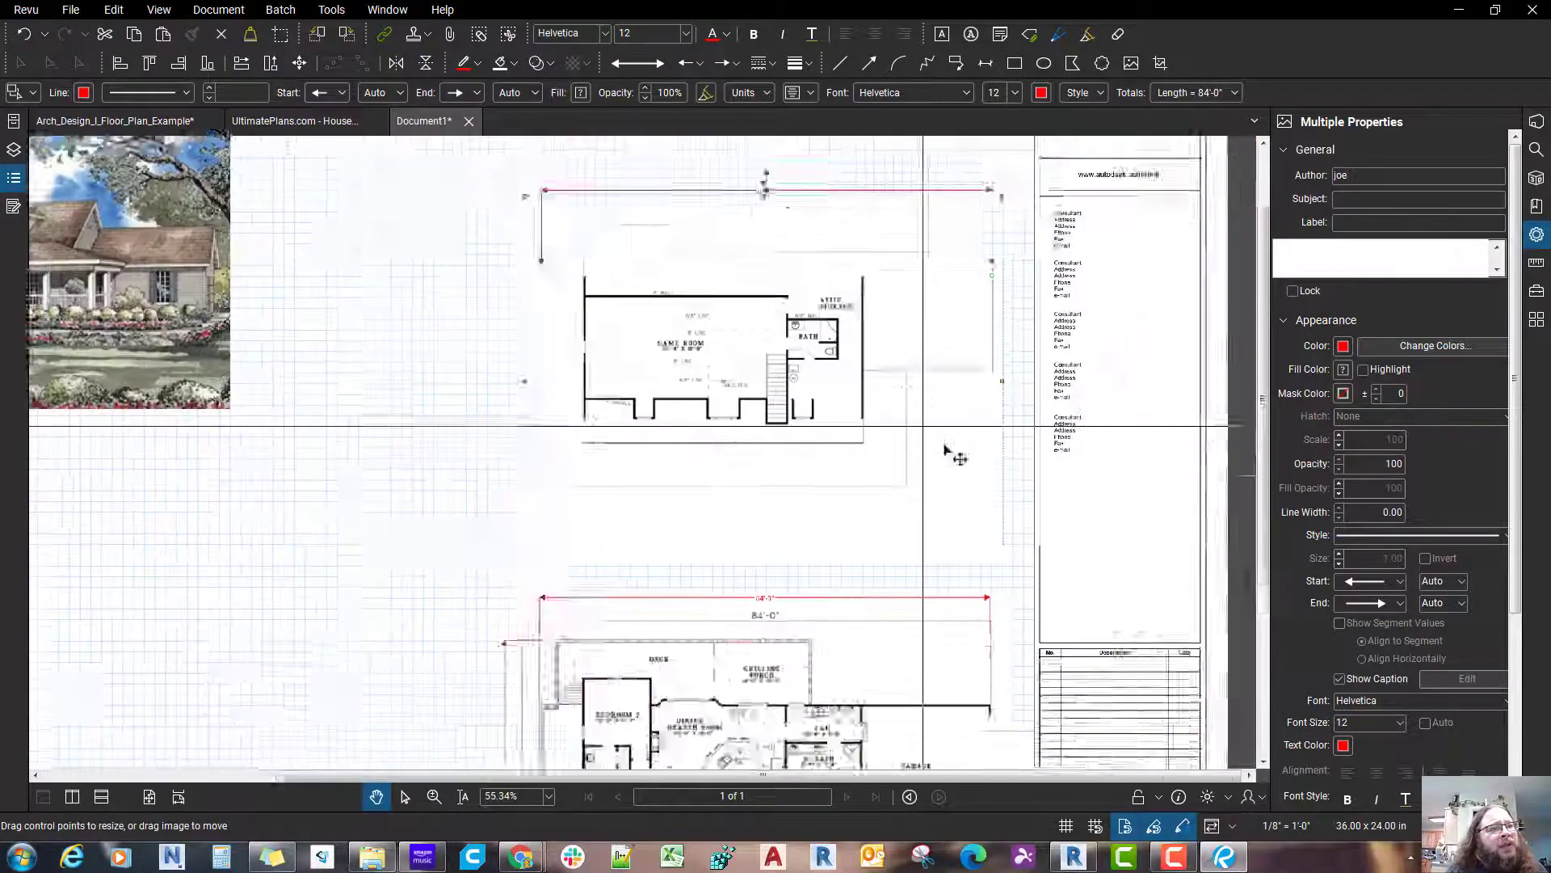
{"action": "left_click", "coordinate": [1064, 531]}
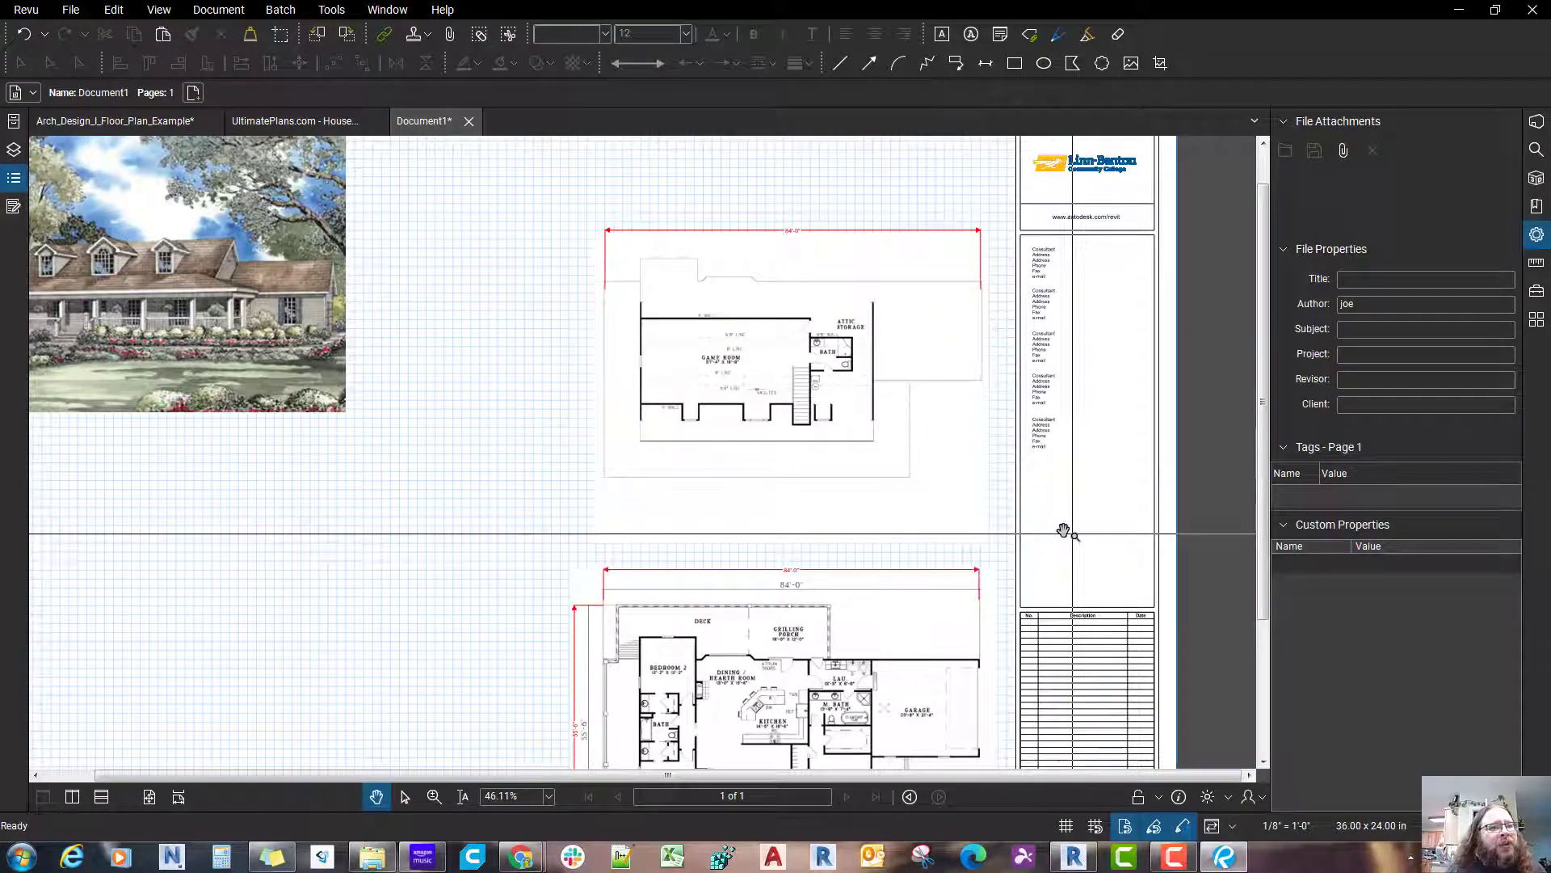
Step: Lock the upper floor plan image and its length measurement together
{"action": "left_click", "coordinate": [702, 354]}
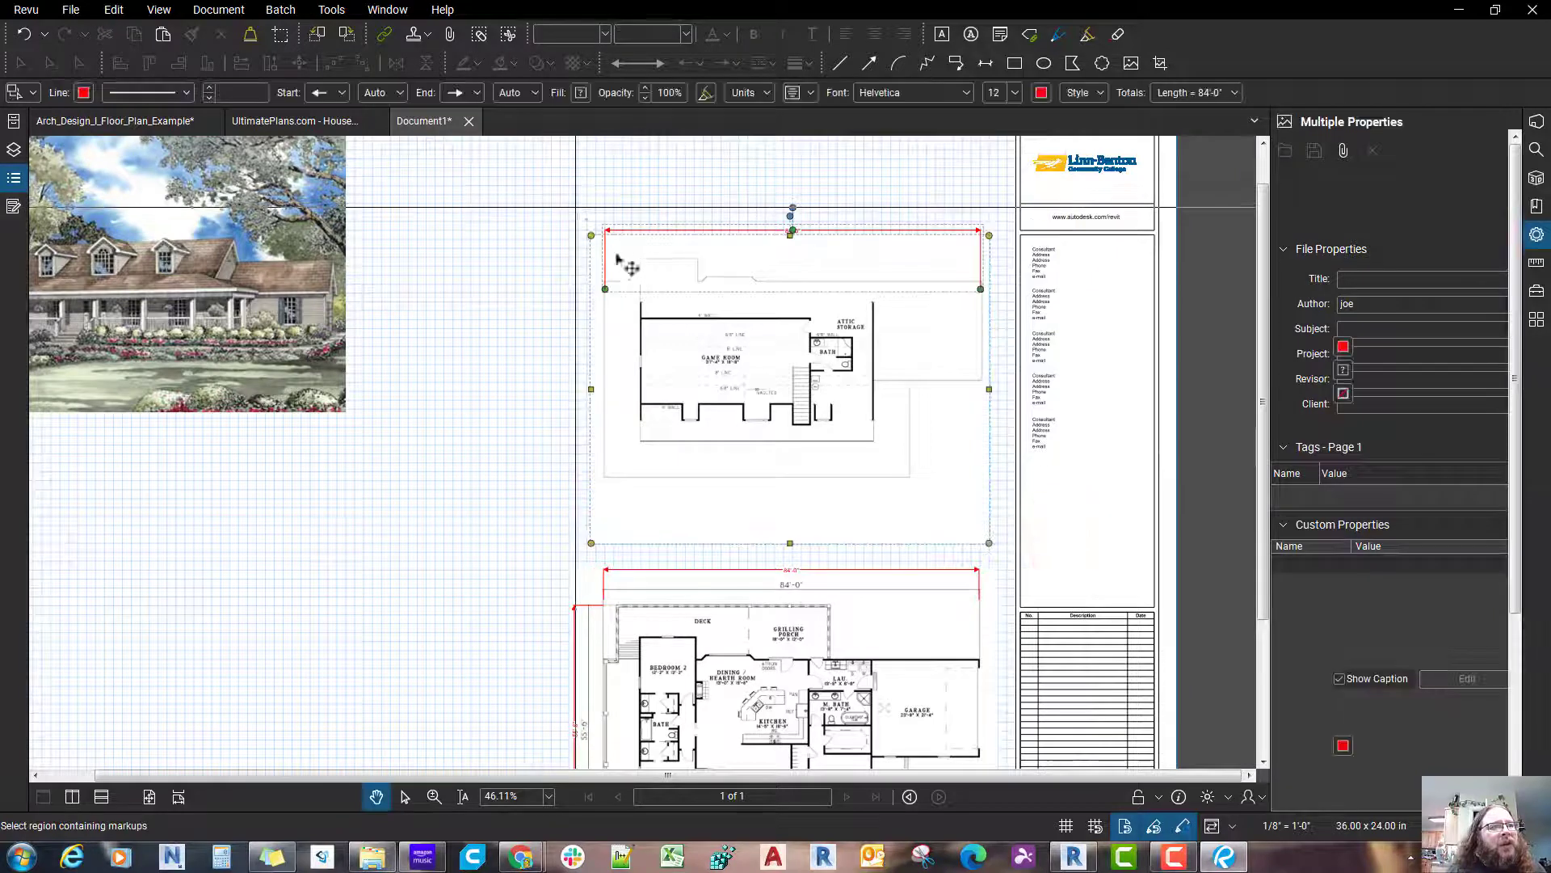
{"action": "right_click", "coordinate": [703, 356]}
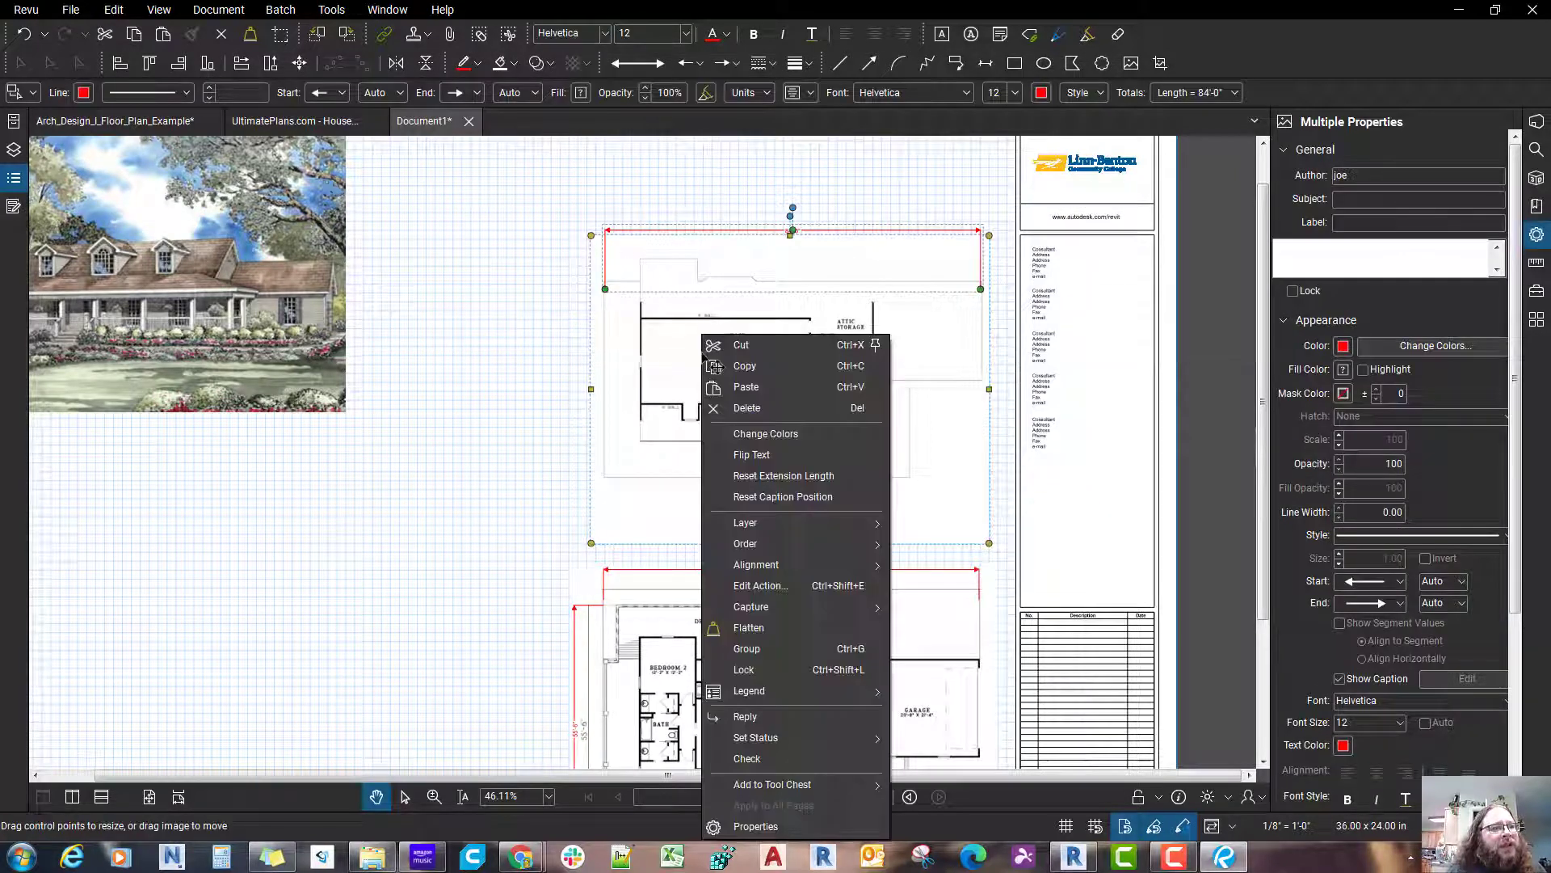
{"action": "left_click", "coordinate": [744, 669]}
{"action": "key", "text": "ctrl+shift+l"}
{"action": "key", "text": "ctrl+shift+l"}
{"action": "key", "text": "ctrl+shift+l"}
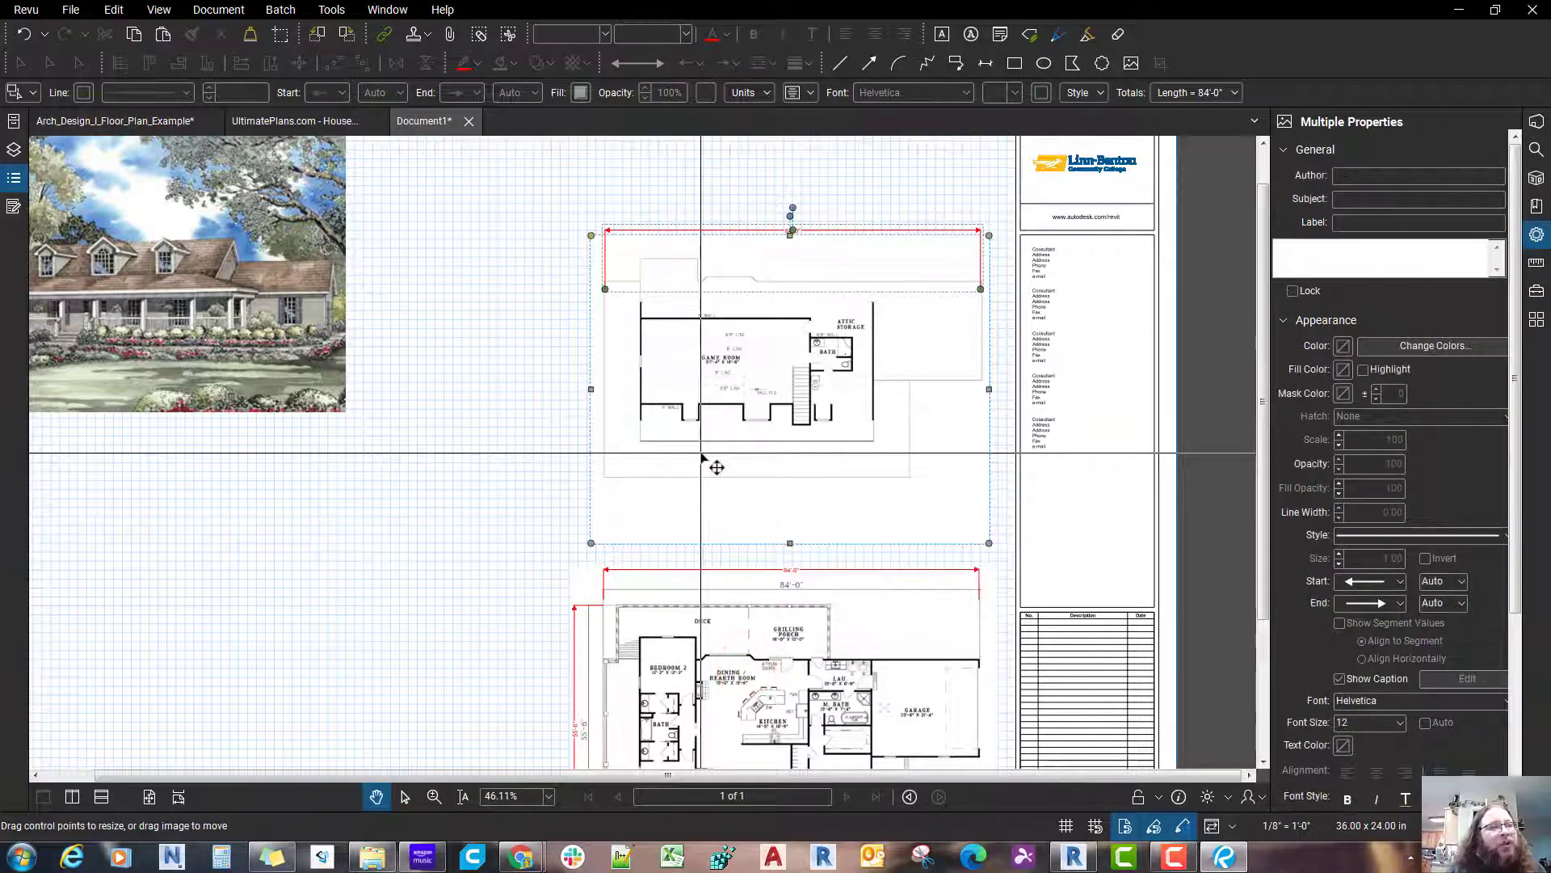
{"action": "key", "text": "ctrl+shift+l"}
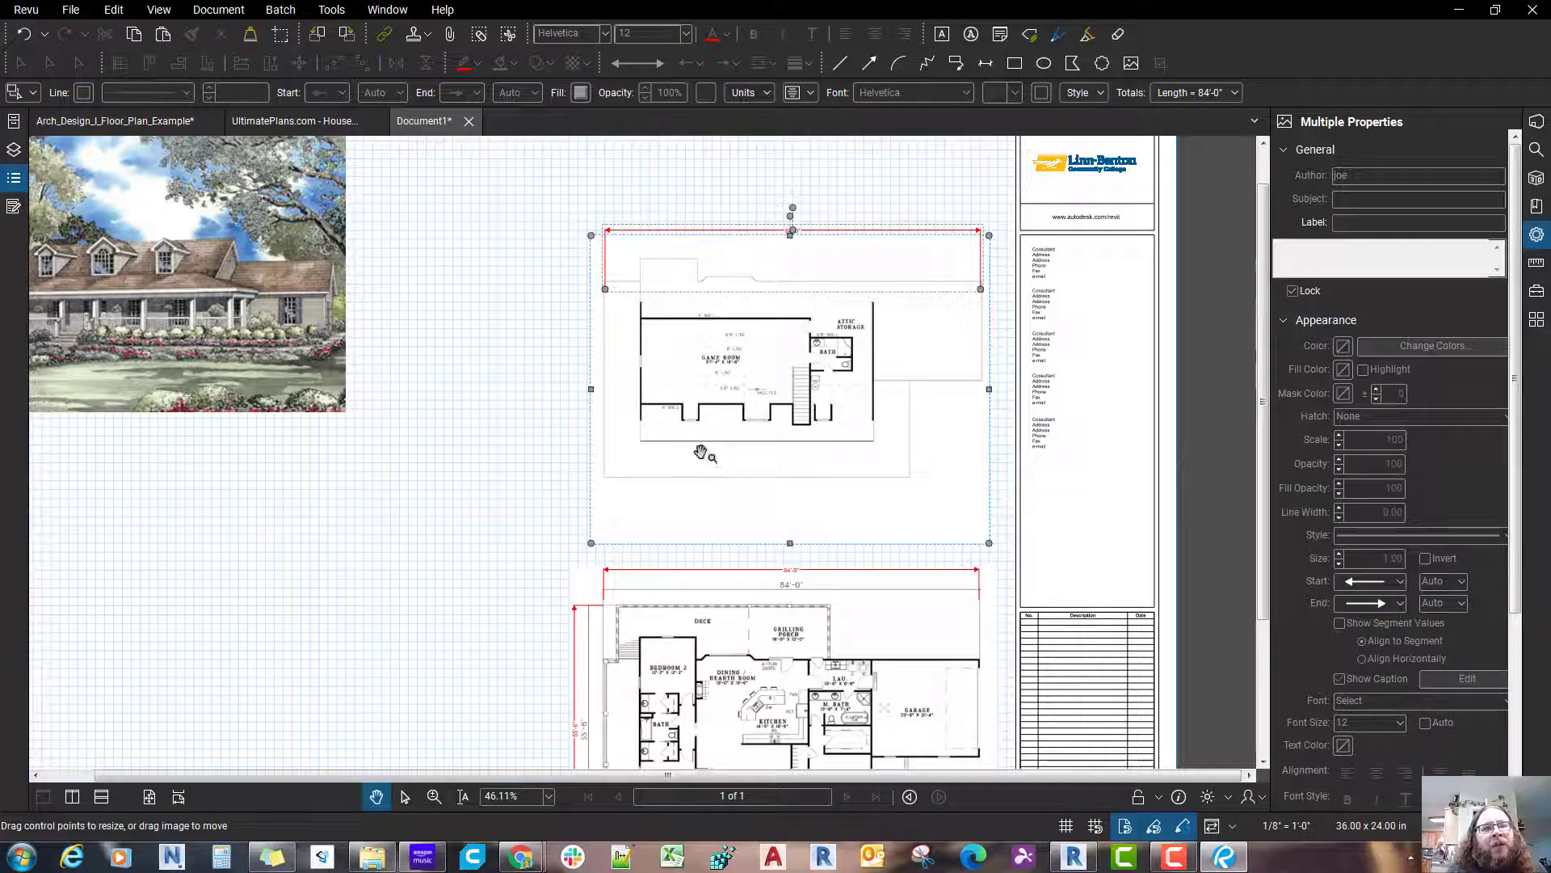
{"action": "left_click", "coordinate": [1046, 451]}
Step: Enlarge the house picture to about 17.26 by 11.53 inches and place it at about X 1.007, Y 0.991 inches
{"action": "scroll", "coordinate": [1045, 450], "scroll_direction": "down", "scroll_amount": 3}
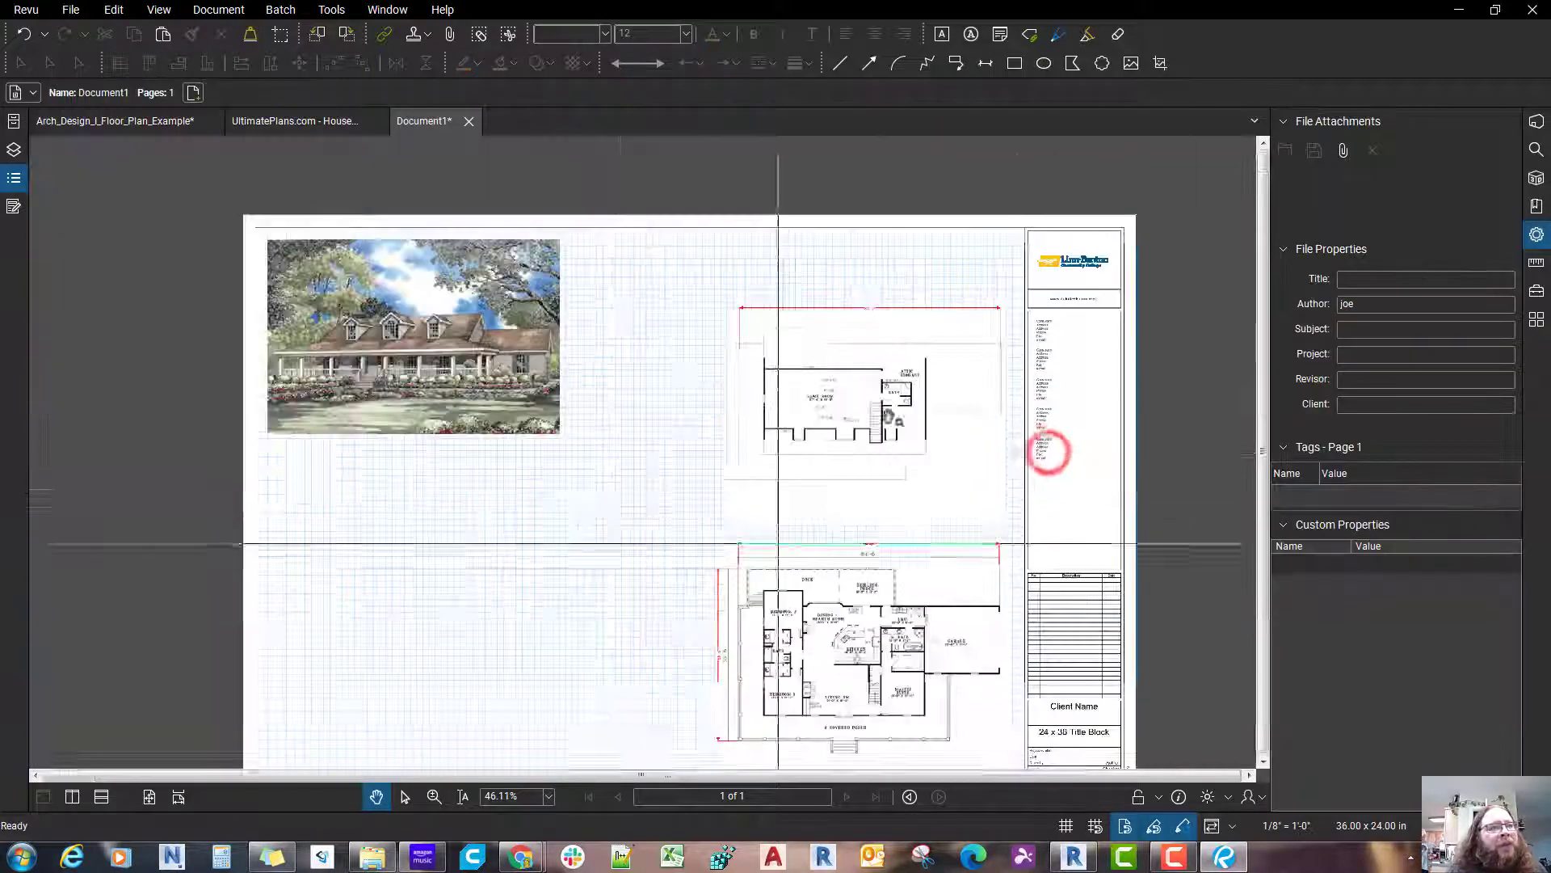
{"action": "scroll", "coordinate": [586, 563], "scroll_direction": "up", "scroll_amount": 2}
{"action": "left_click", "coordinate": [570, 347]}
{"action": "left_click_drag", "start_coordinate": [520, 284], "coordinate": [519, 326]}
{"action": "left_click_drag", "start_coordinate": [529, 380], "coordinate": [572, 529]}
{"action": "left_click_drag", "start_coordinate": [707, 563], "coordinate": [770, 559]}
{"action": "scroll", "coordinate": [835, 728], "scroll_direction": "down", "scroll_amount": 2}
{"action": "scroll", "coordinate": [577, 434], "scroll_direction": "up", "scroll_amount": 1}
{"action": "left_click_drag", "start_coordinate": [578, 419], "coordinate": [577, 377]}
{"action": "scroll", "coordinate": [443, 291], "scroll_direction": "up", "scroll_amount": 5}
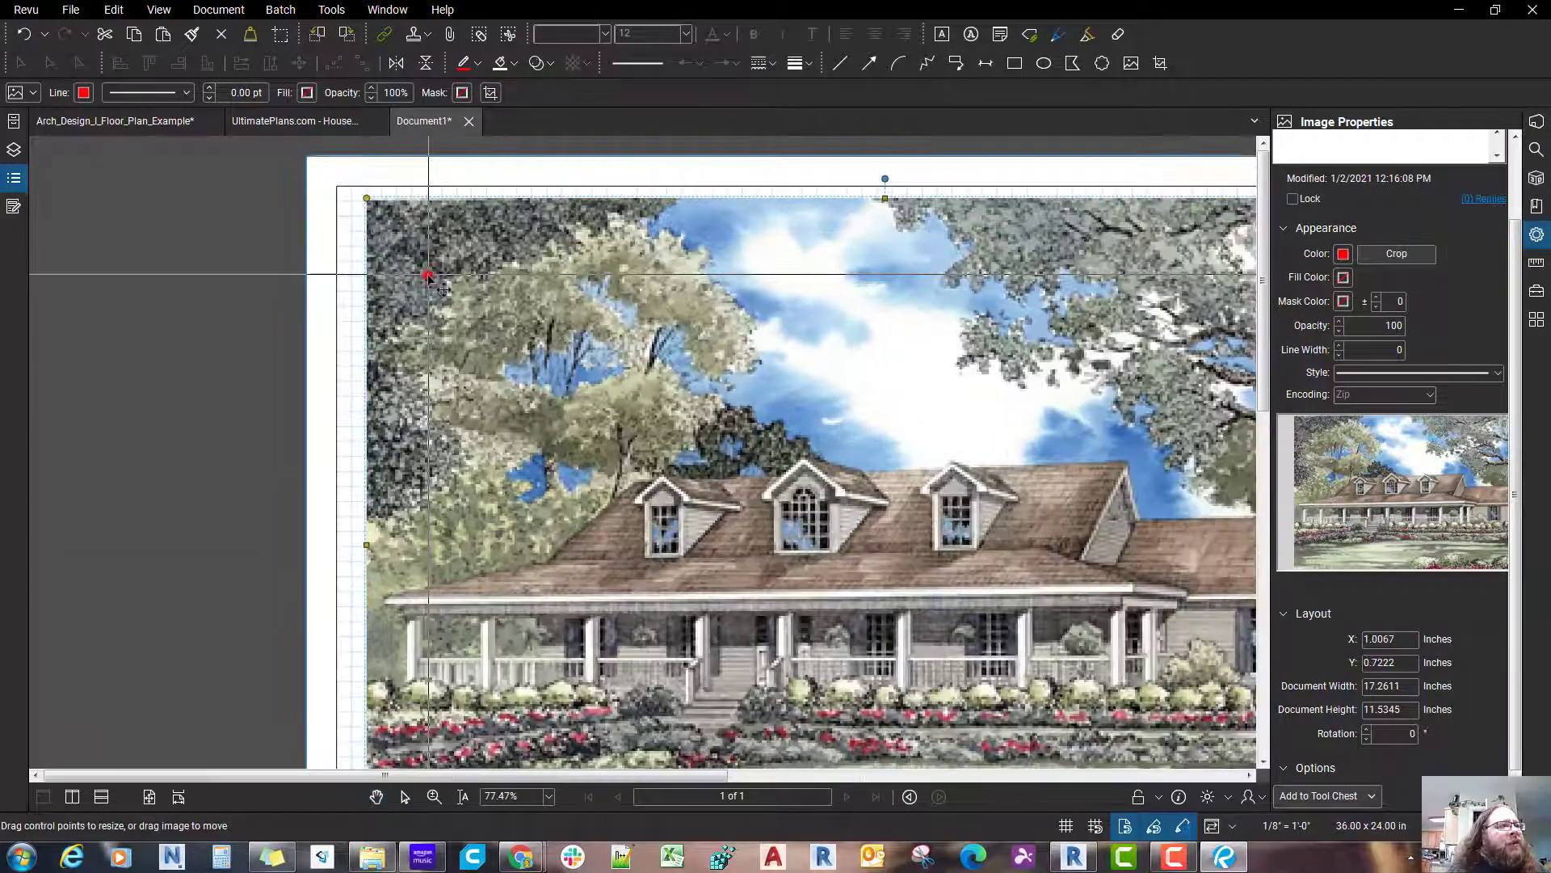
{"action": "scroll", "coordinate": [499, 395], "scroll_direction": "down", "scroll_amount": 5}
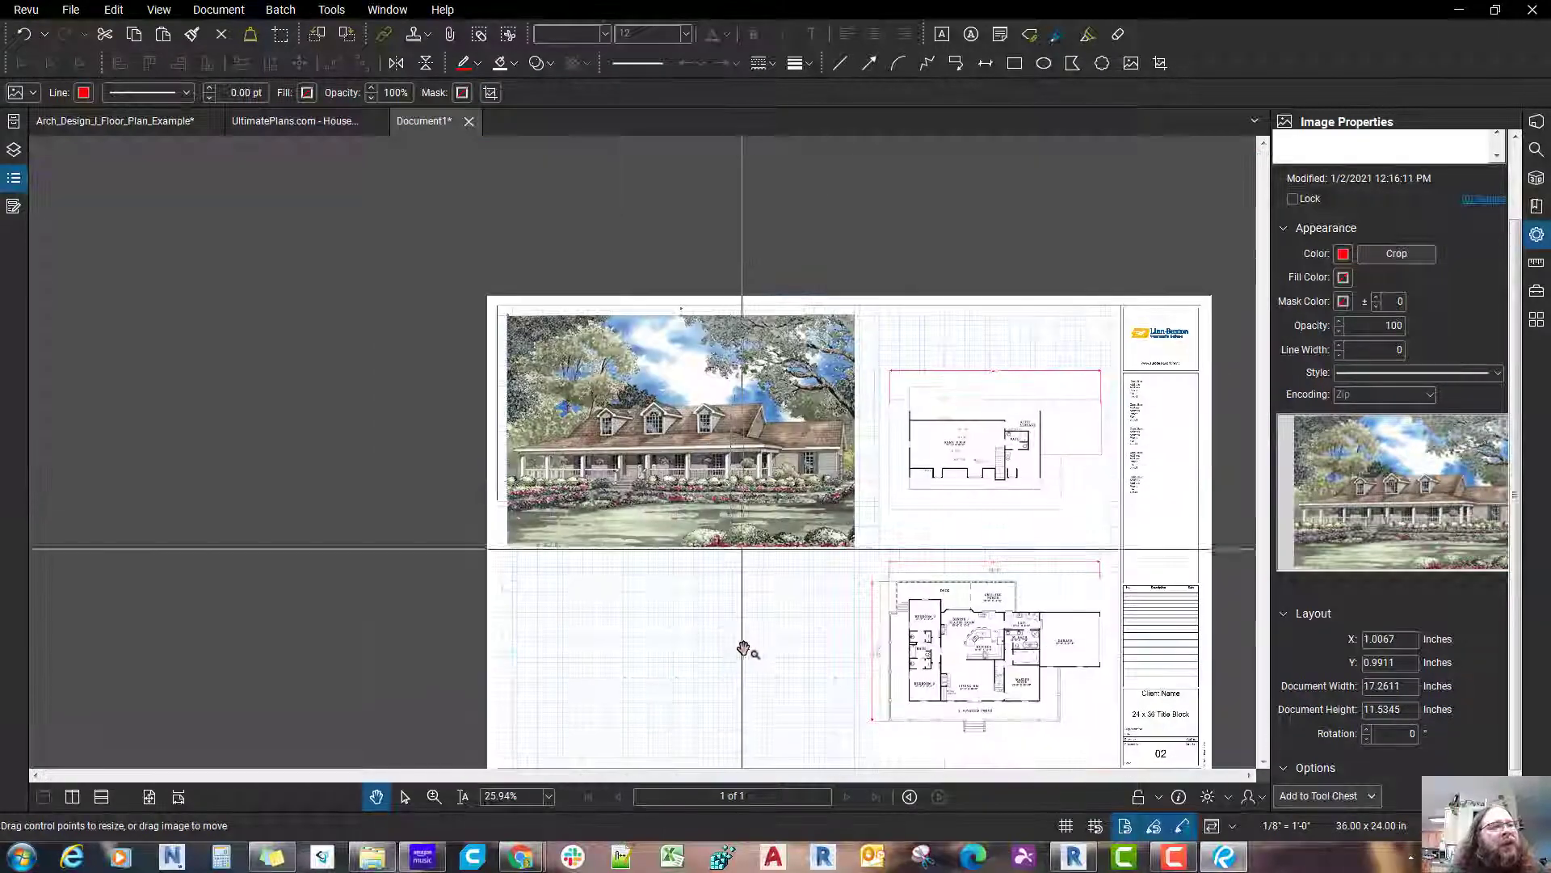
Step: Lock the enlarged house picture in place on the sheet
{"action": "left_click", "coordinate": [744, 649]}
{"action": "left_click_drag", "start_coordinate": [743, 649], "coordinate": [623, 593]}
{"action": "scroll", "coordinate": [618, 518], "scroll_direction": "up", "scroll_amount": 2}
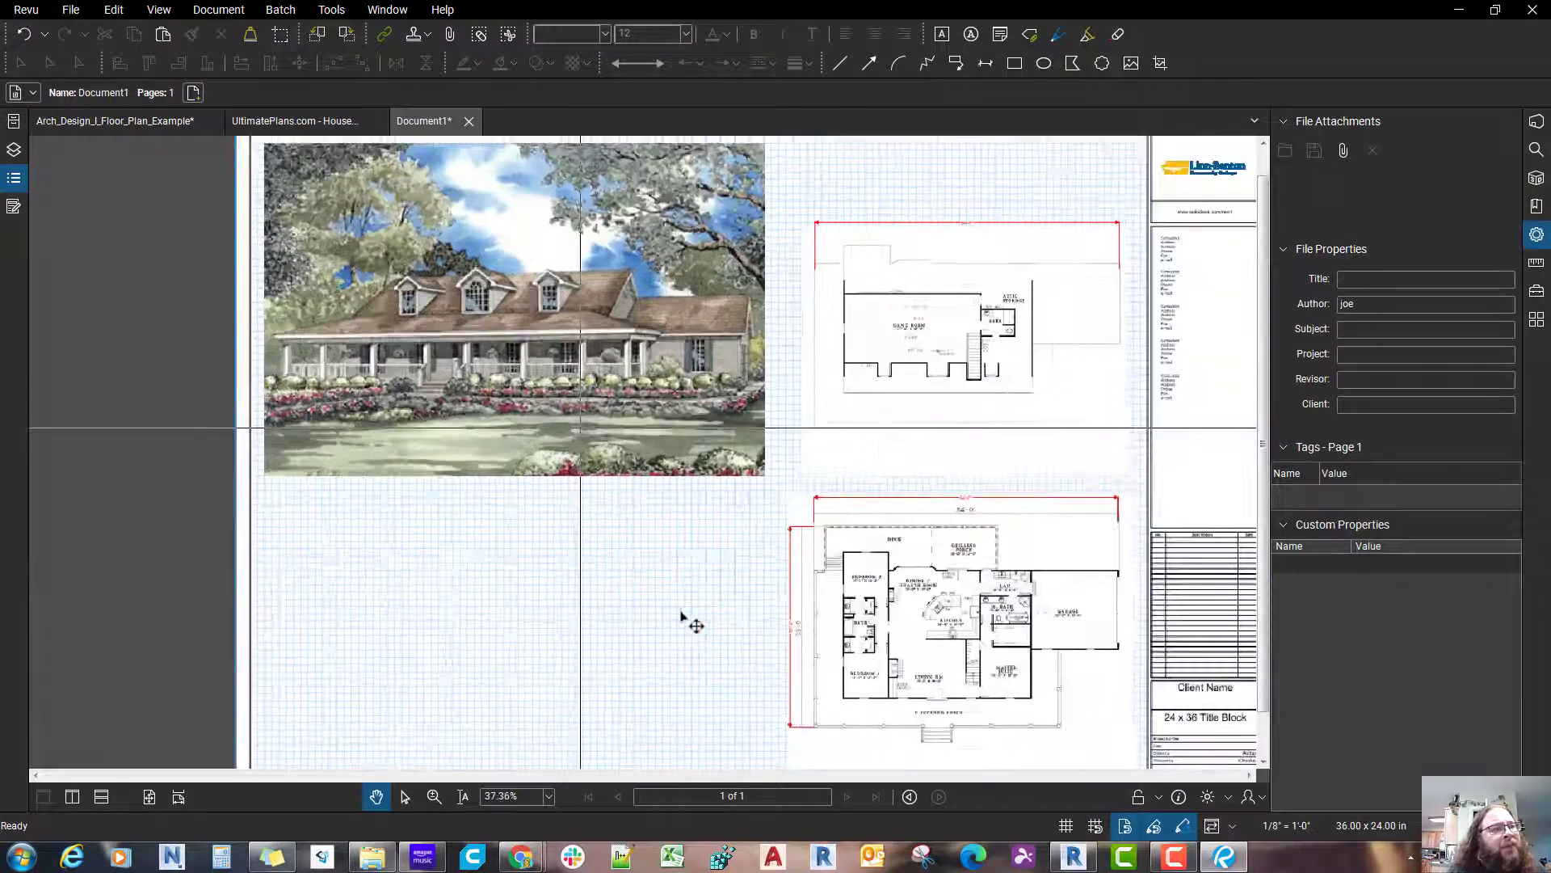
{"action": "left_click_drag", "start_coordinate": [578, 429], "coordinate": [453, 516]}
{"action": "scroll", "coordinate": [453, 516], "scroll_direction": "down", "scroll_amount": 1}
{"action": "left_click", "coordinate": [508, 508]}
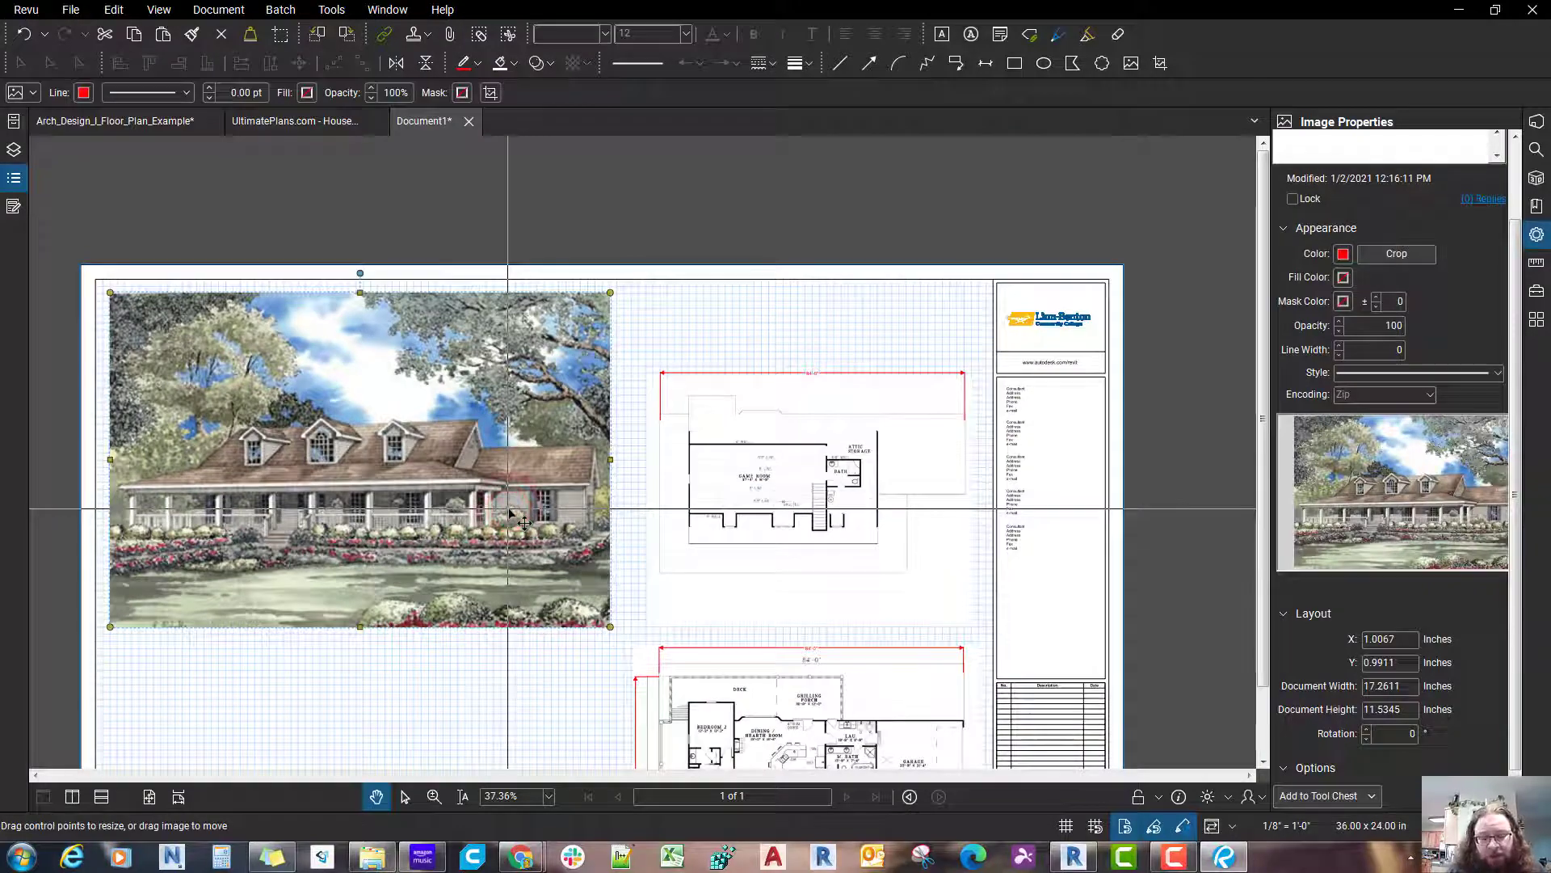
{"action": "key", "text": "ctrl+shift+l"}
{"action": "left_click_drag", "start_coordinate": [491, 681], "coordinate": [547, 543]}
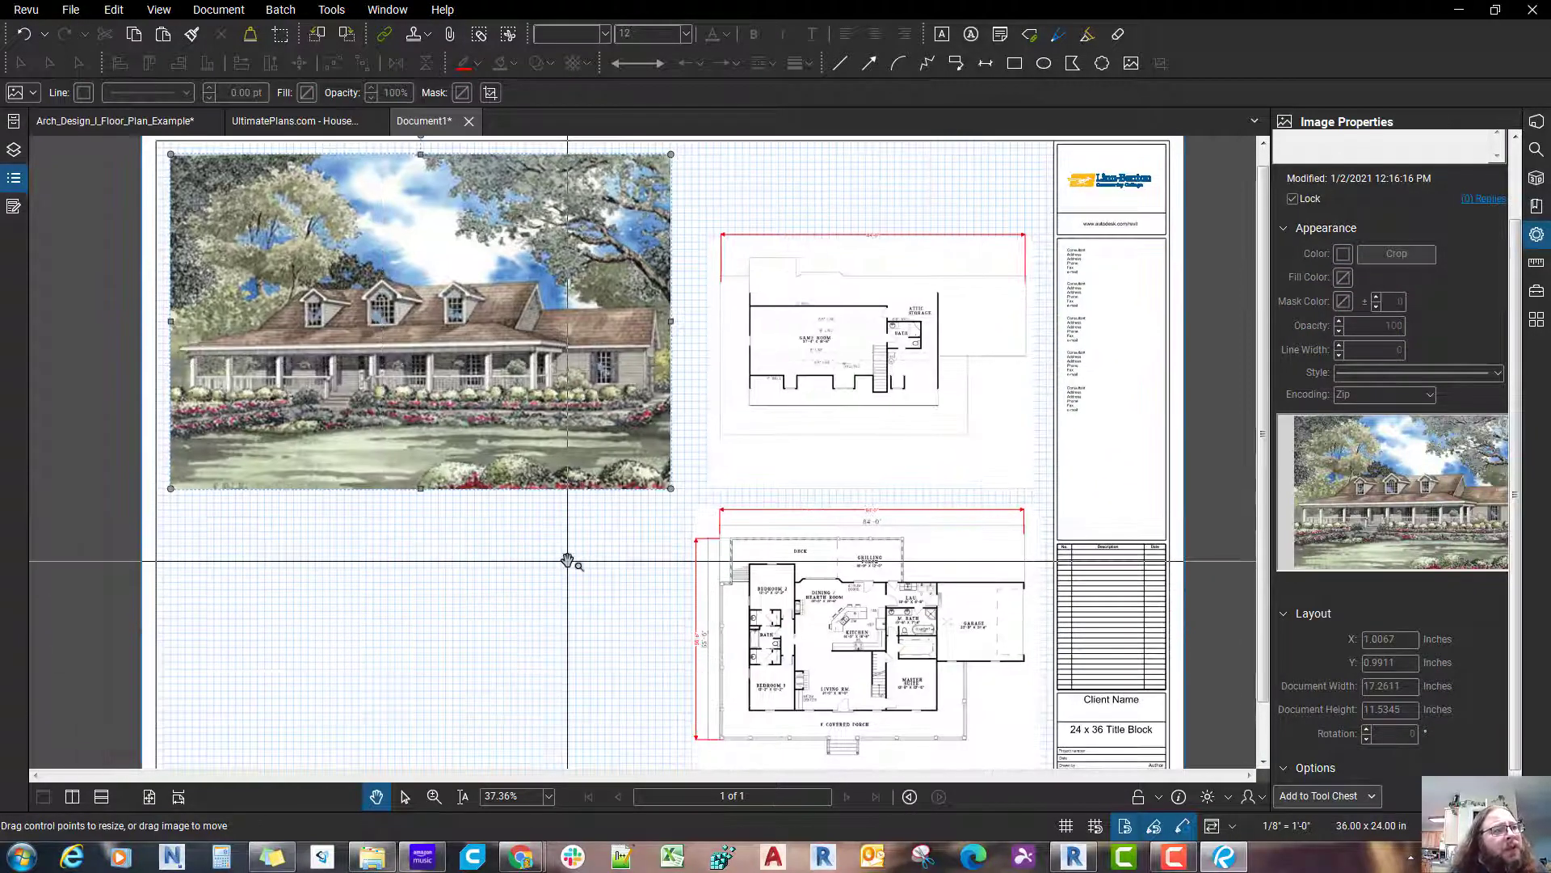
{"action": "left_click", "coordinate": [566, 558]}
Step: Examine the wall, deck, garage and porch dimensions on the lower floor plan in the Arch_Design_I_Floor_Plan_Example document
{"action": "scroll", "coordinate": [567, 560], "scroll_direction": "down", "scroll_amount": 1}
{"action": "scroll", "coordinate": [567, 561], "scroll_direction": "up", "scroll_amount": 5}
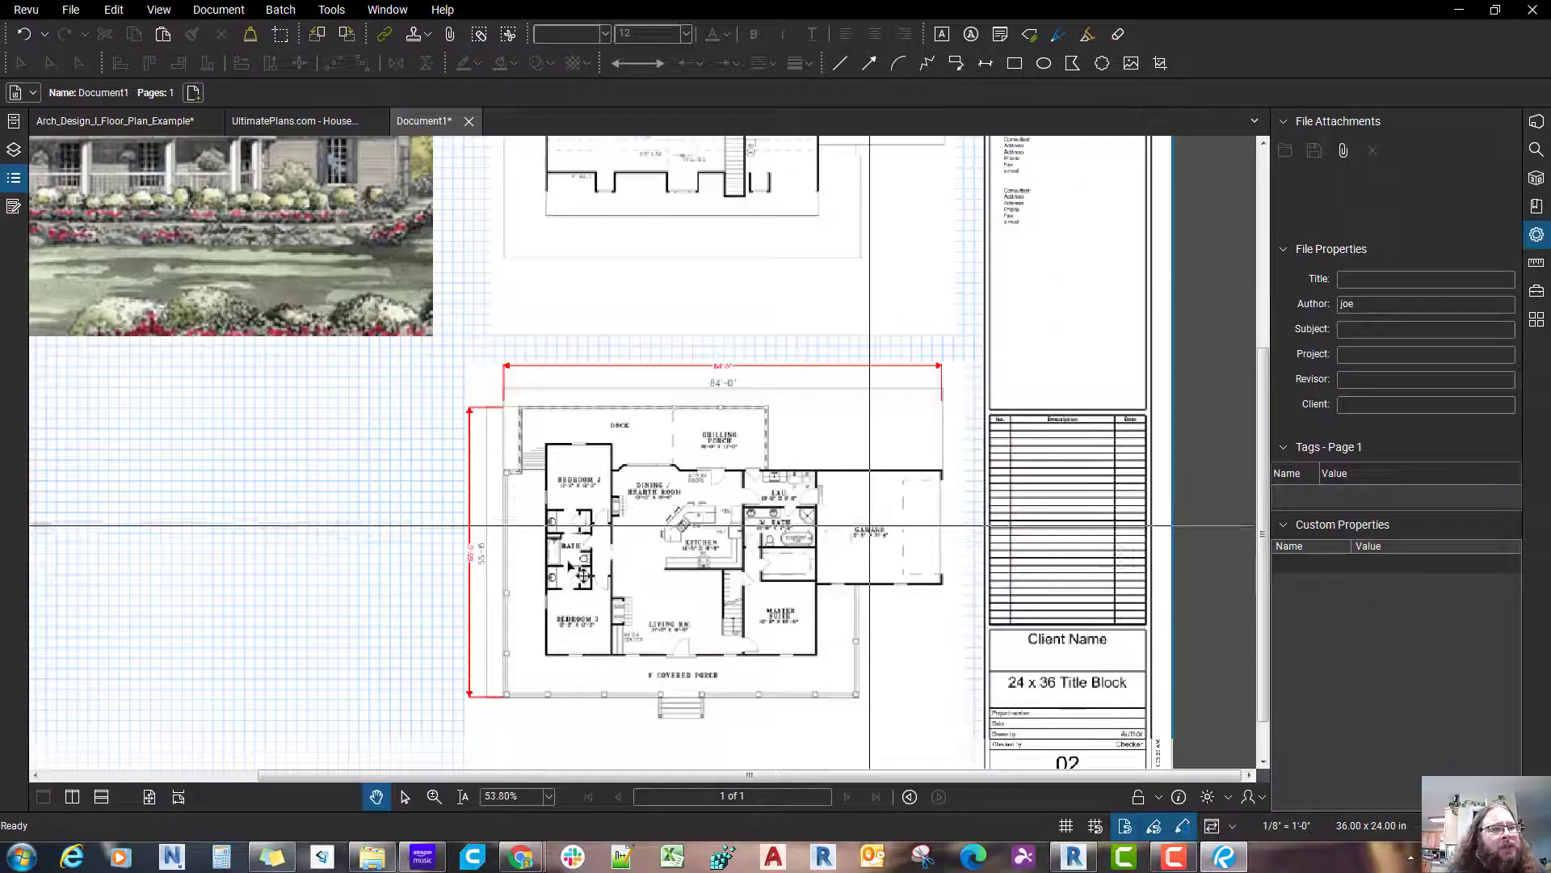
{"action": "scroll", "coordinate": [720, 527], "scroll_direction": "down", "scroll_amount": 1}
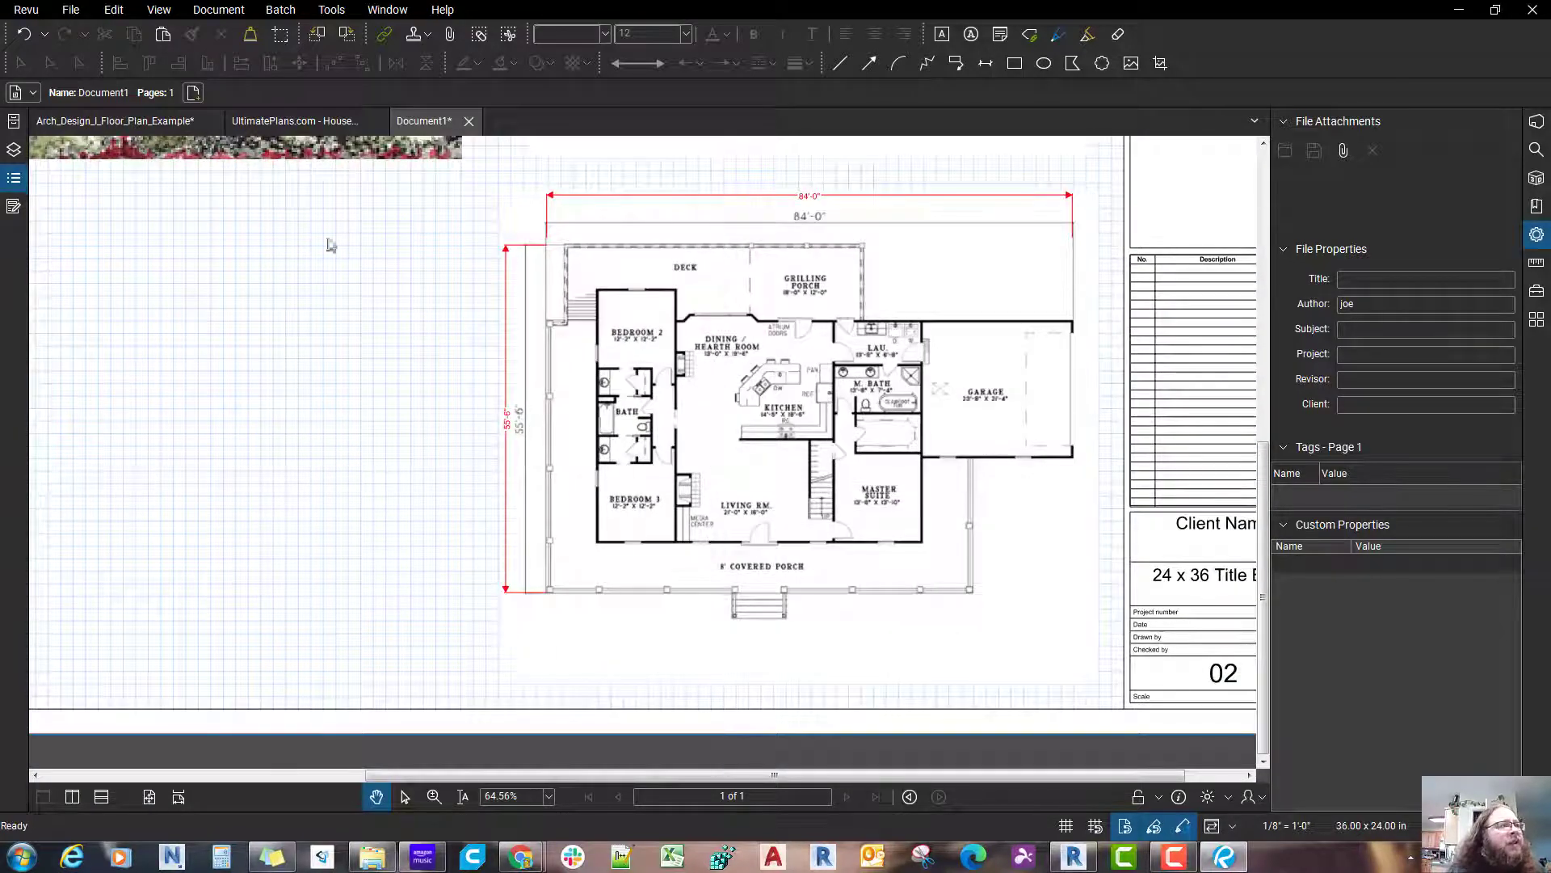
{"action": "left_click", "coordinate": [147, 123]}
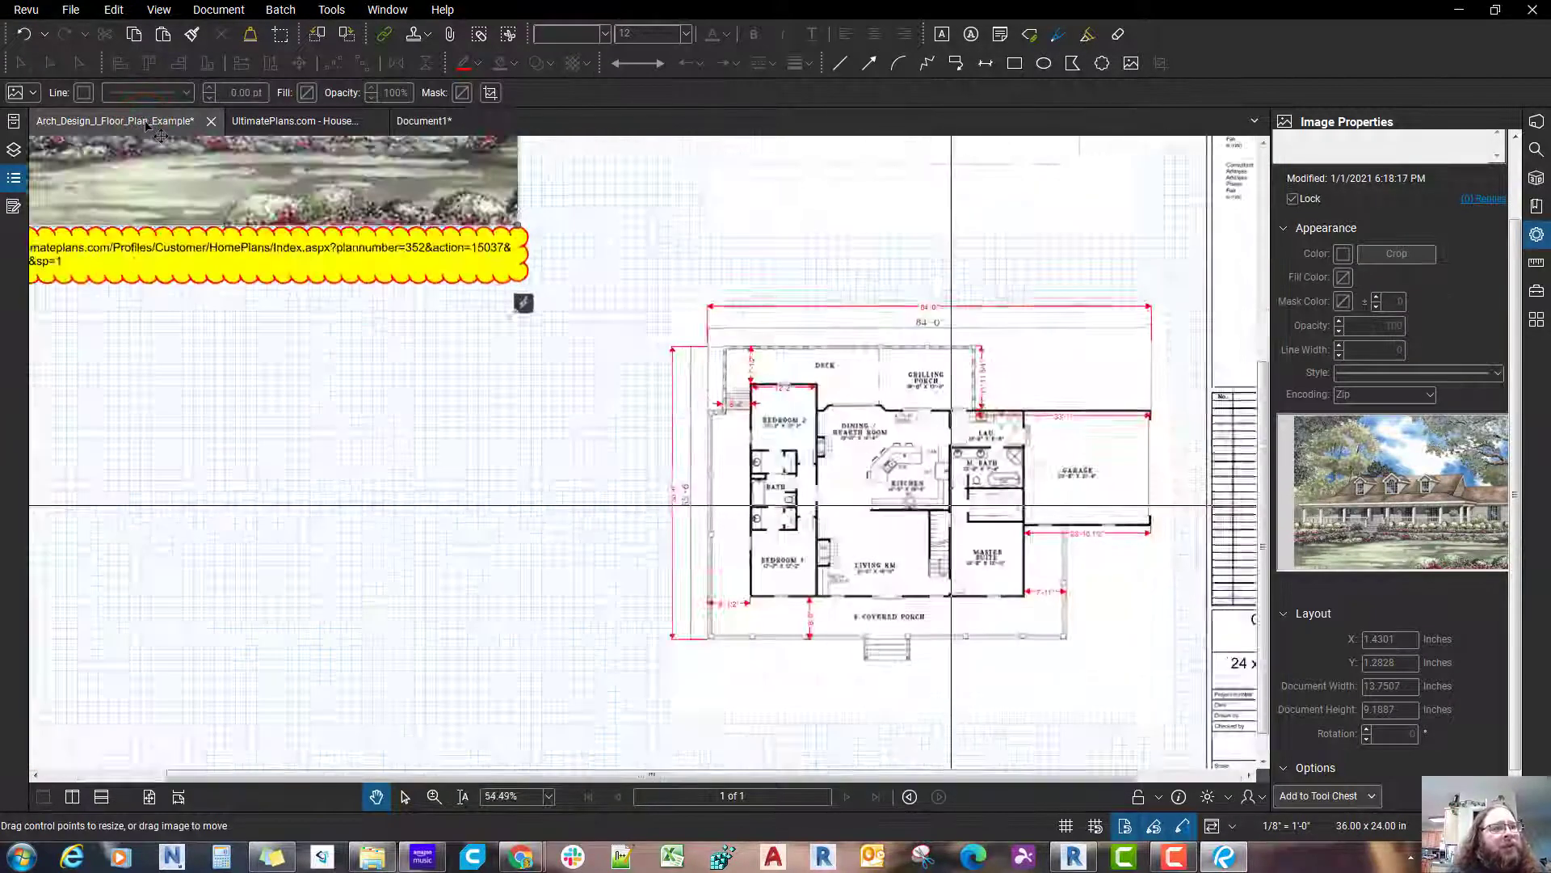
{"action": "scroll", "coordinate": [814, 622], "scroll_direction": "up", "scroll_amount": 4}
{"action": "left_click_drag", "start_coordinate": [804, 638], "coordinate": [611, 677]}
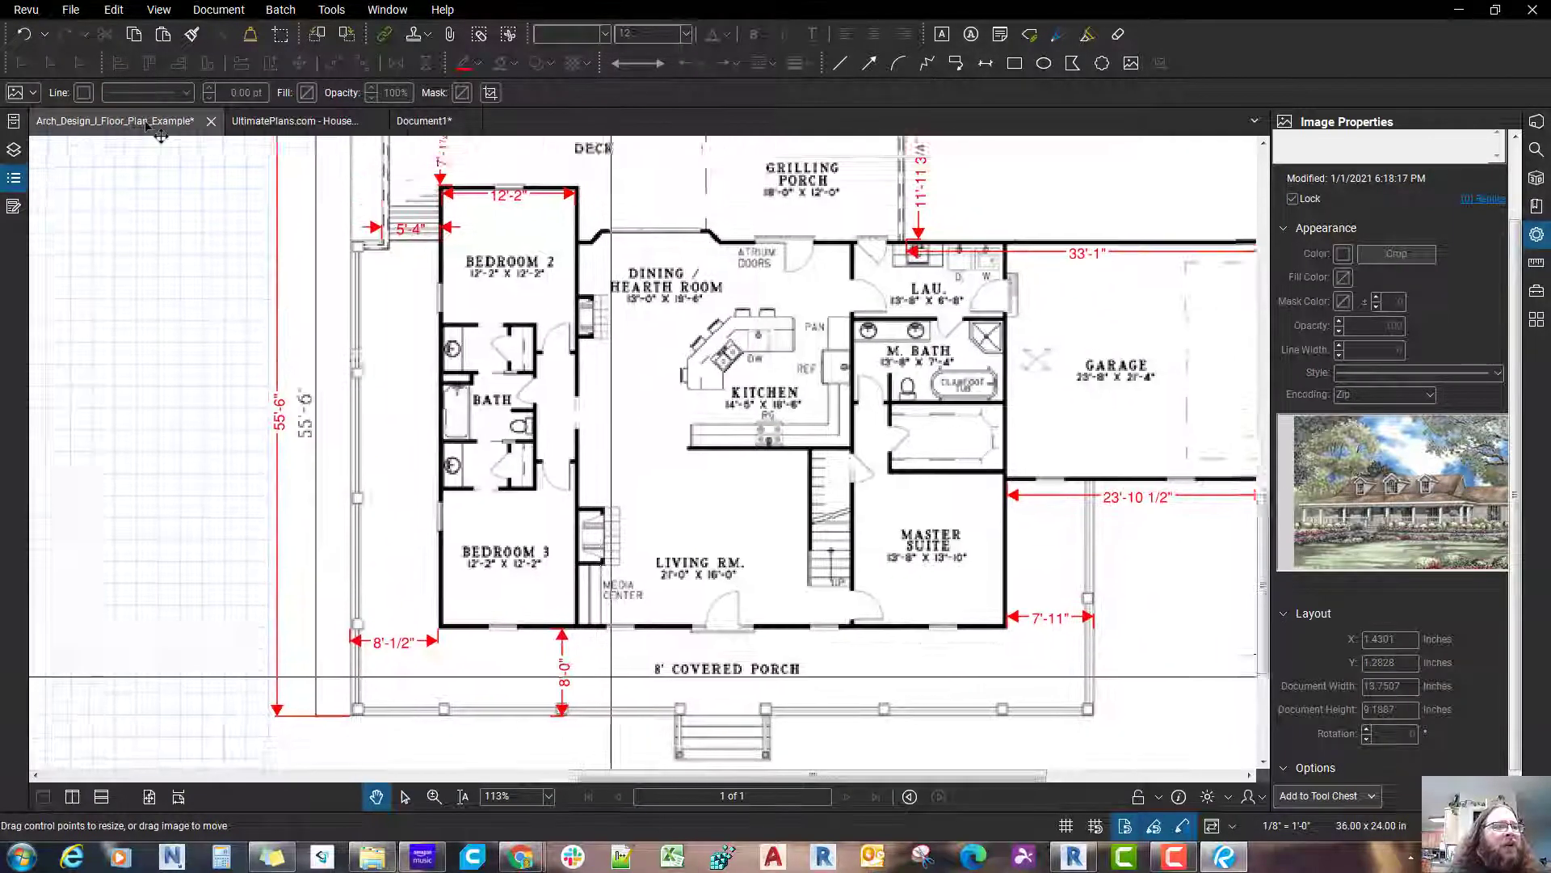
{"action": "scroll", "coordinate": [611, 676], "scroll_direction": "down", "scroll_amount": 1}
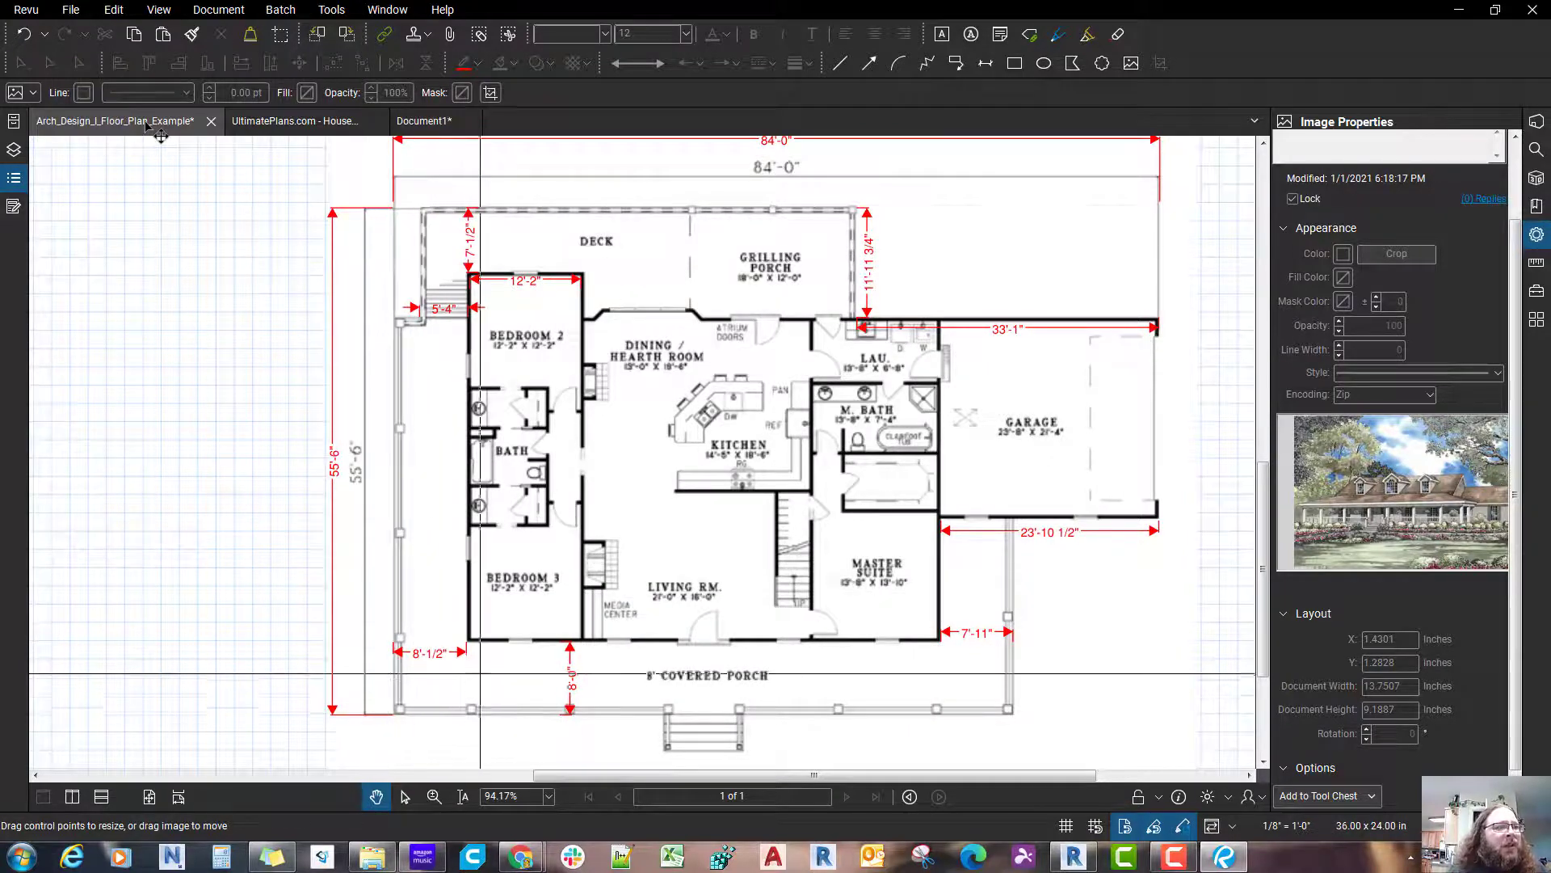
{"action": "scroll", "coordinate": [1033, 664], "scroll_direction": "up", "scroll_amount": 2}
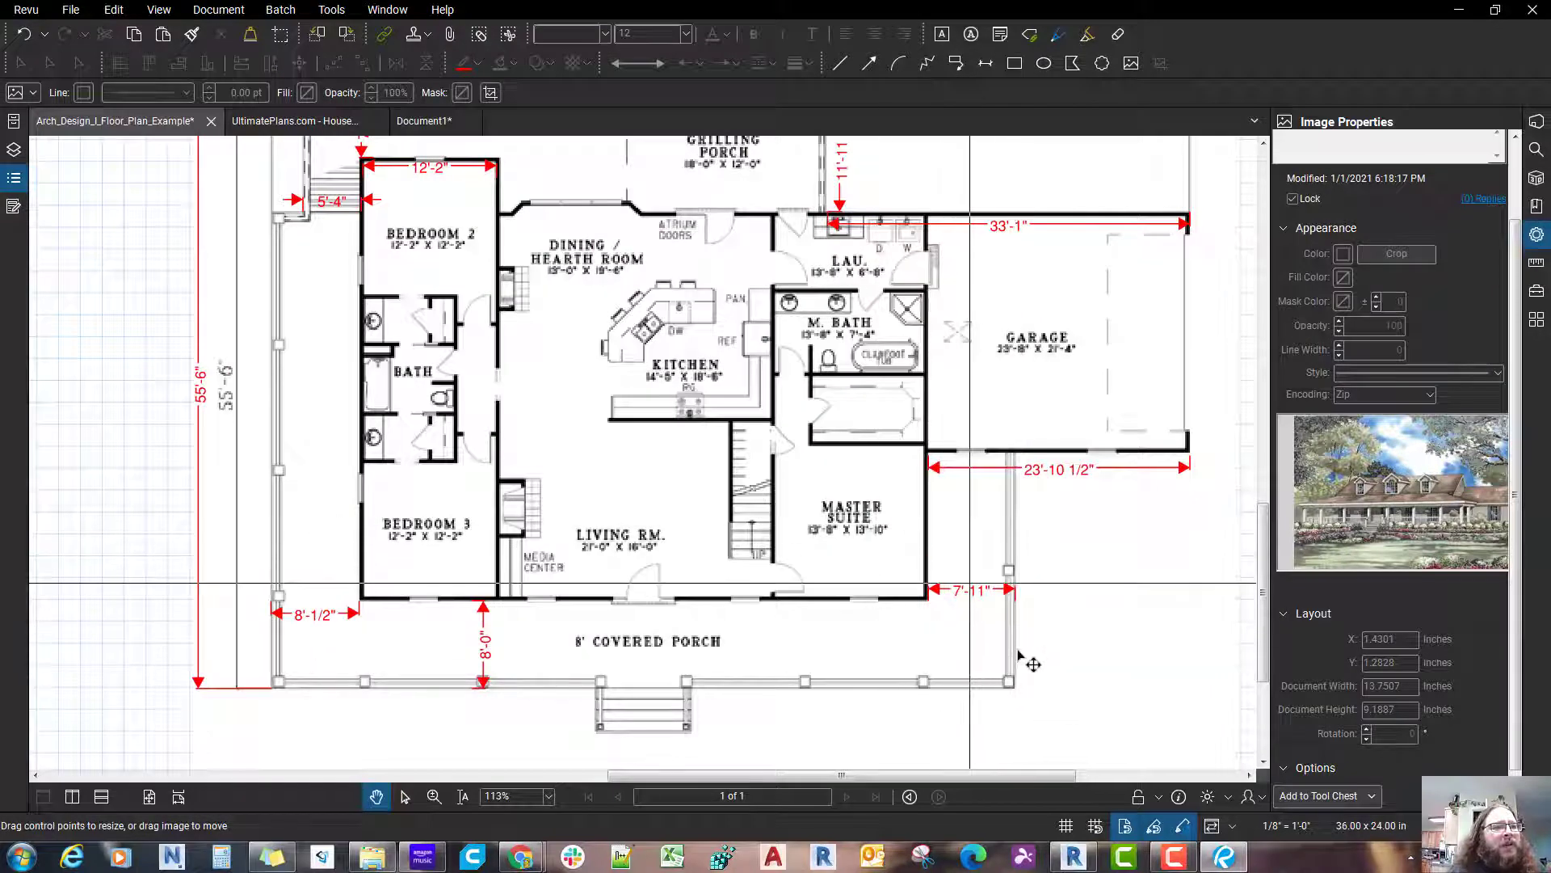
{"action": "scroll", "coordinate": [1033, 664], "scroll_direction": "up", "scroll_amount": 3}
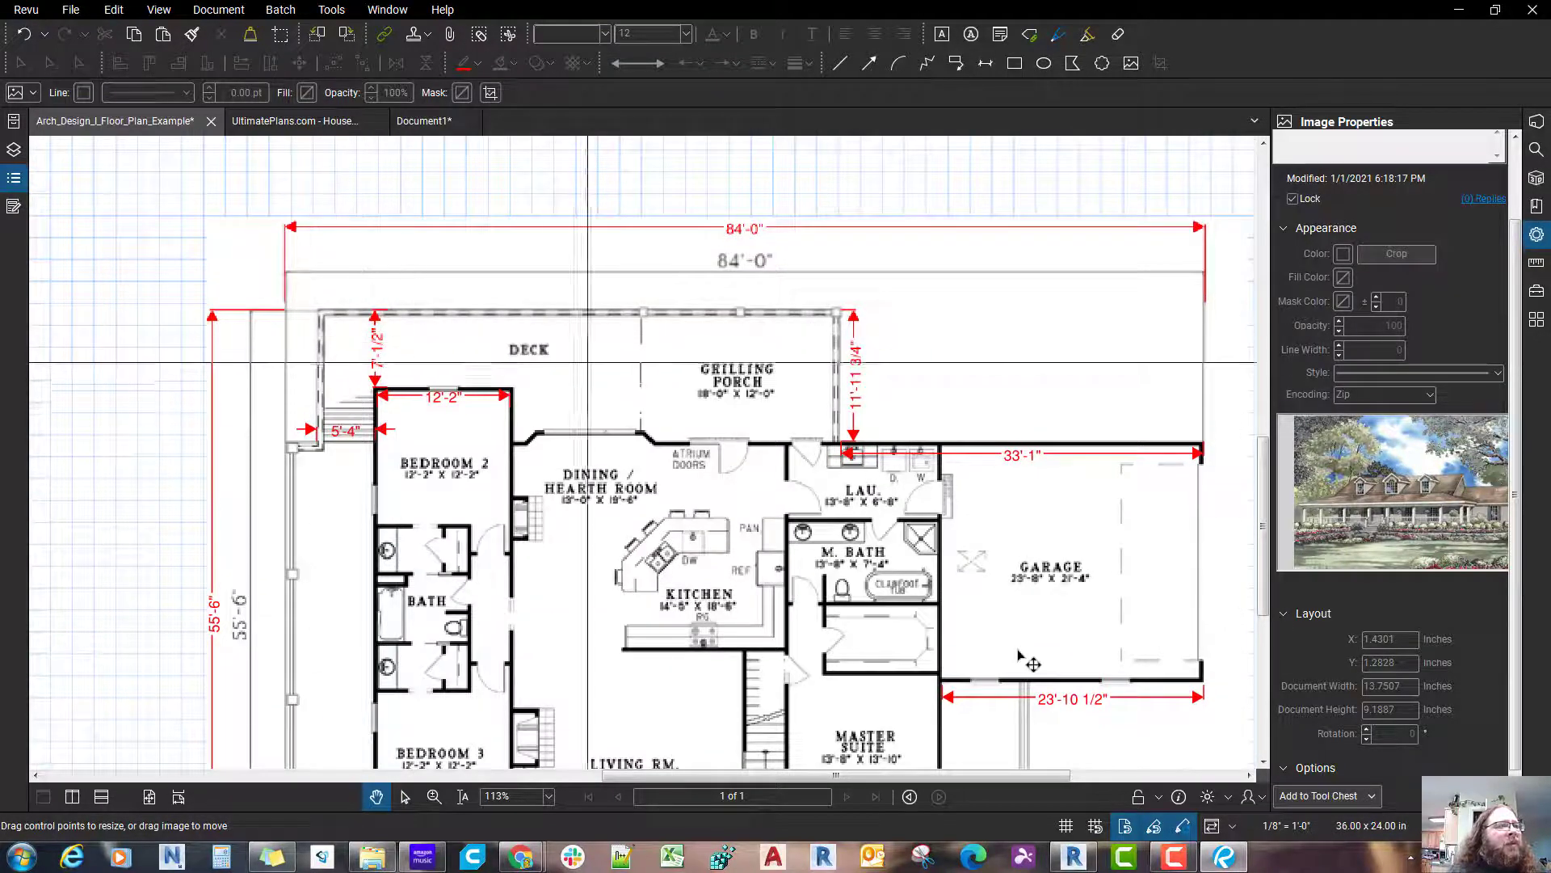
{"action": "scroll", "coordinate": [356, 442], "scroll_direction": "down", "scroll_amount": 1}
{"action": "scroll", "coordinate": [1020, 656], "scroll_direction": "down", "scroll_amount": 2}
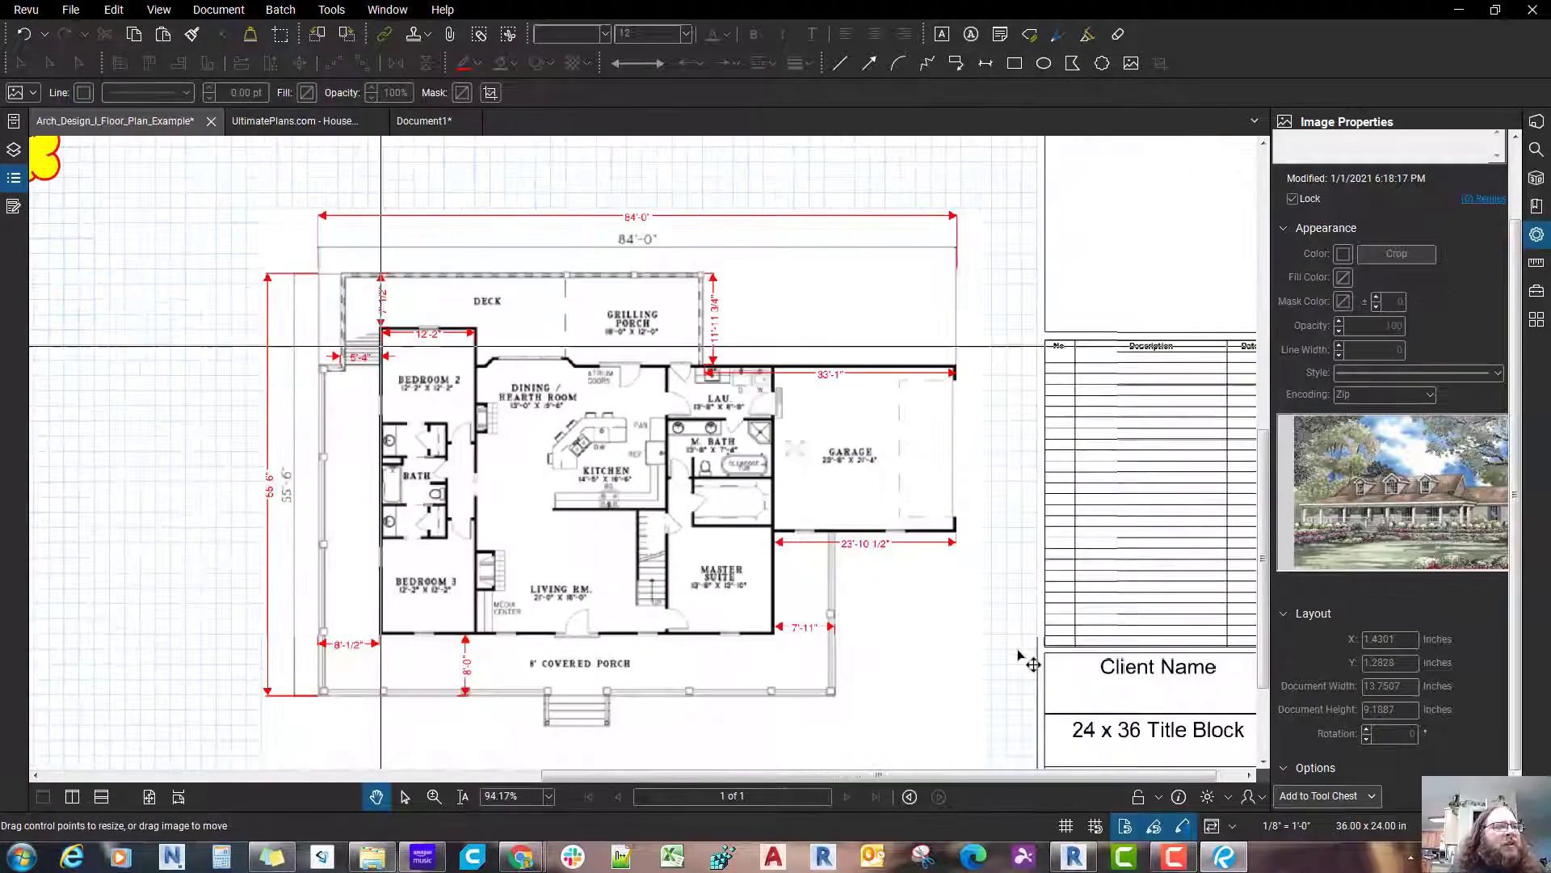
Step: Switch to Document1 and dimension the side porch width from the lower outside corner of Bedroom 3 to the outer porch edge
{"action": "left_click", "coordinate": [416, 122]}
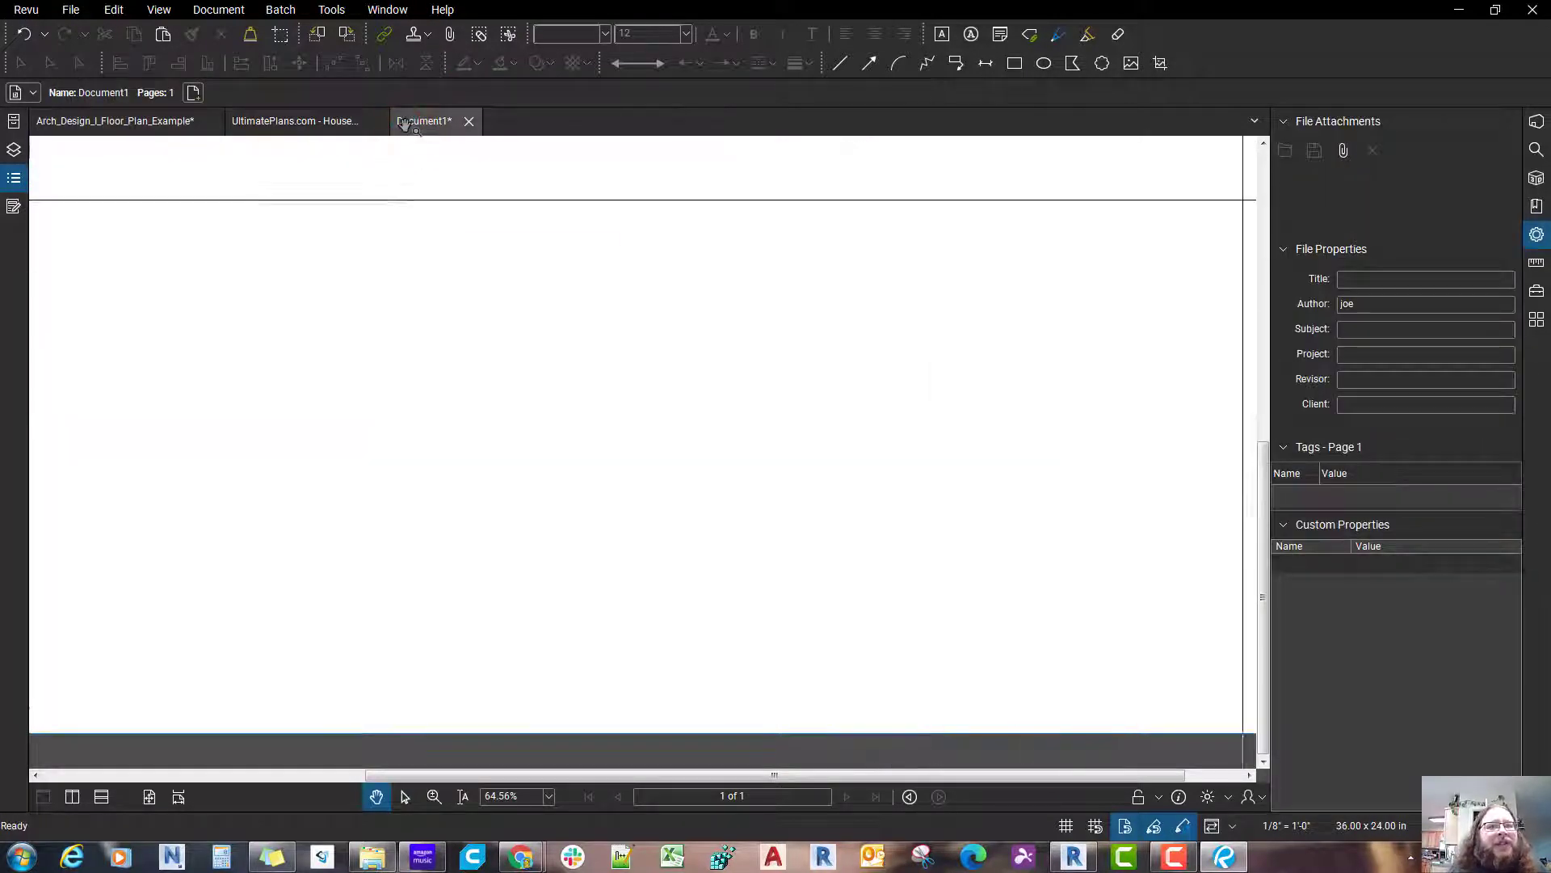
{"action": "left_click", "coordinate": [1537, 267]}
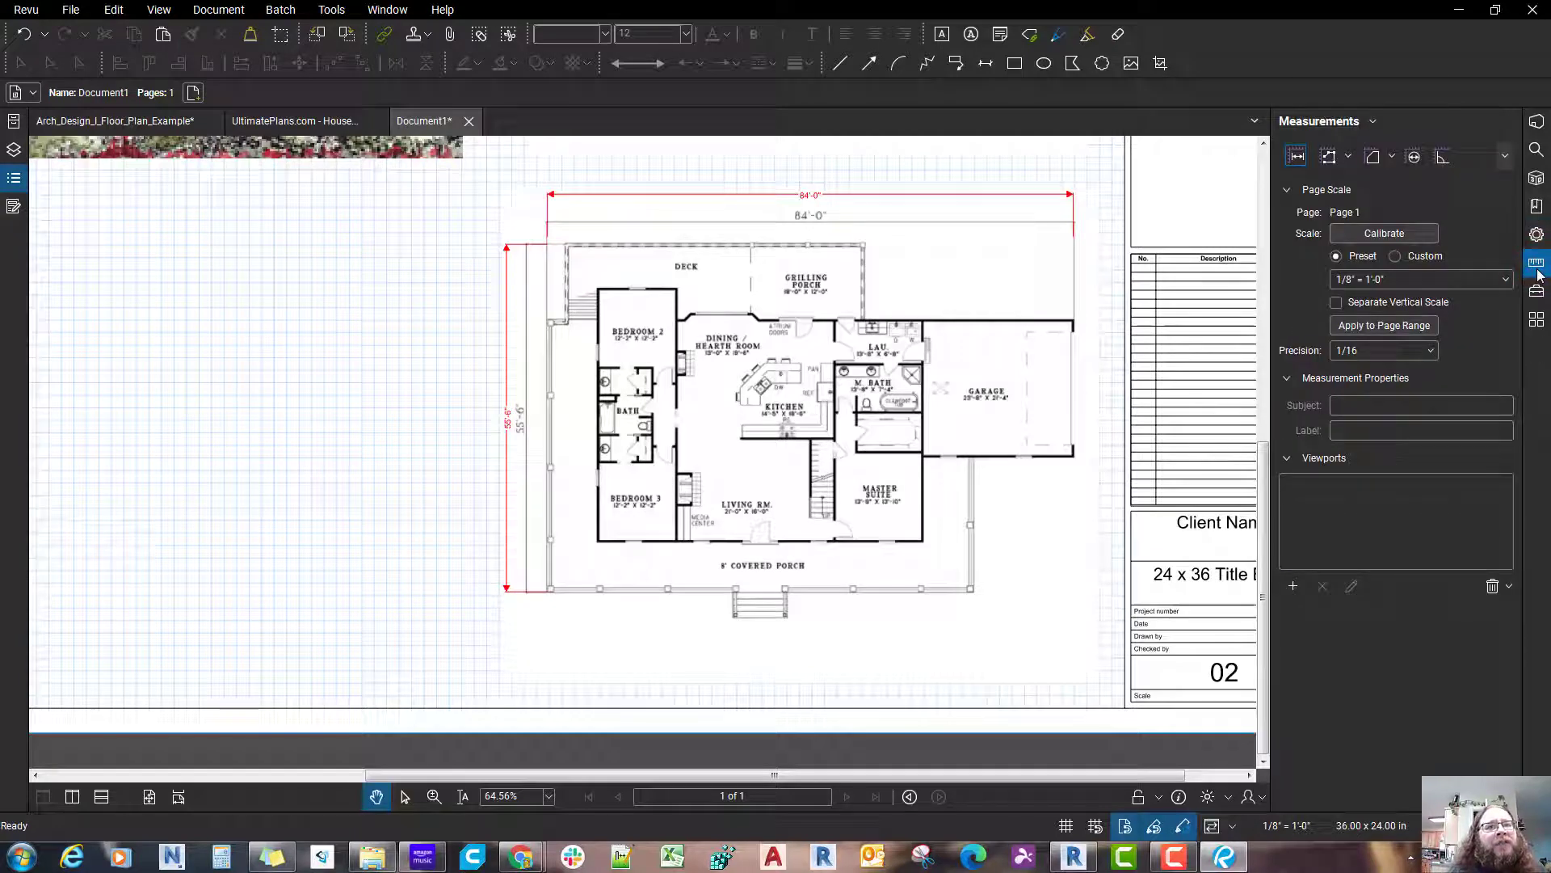
{"action": "left_click_drag", "start_coordinate": [1080, 436], "coordinate": [1042, 442]}
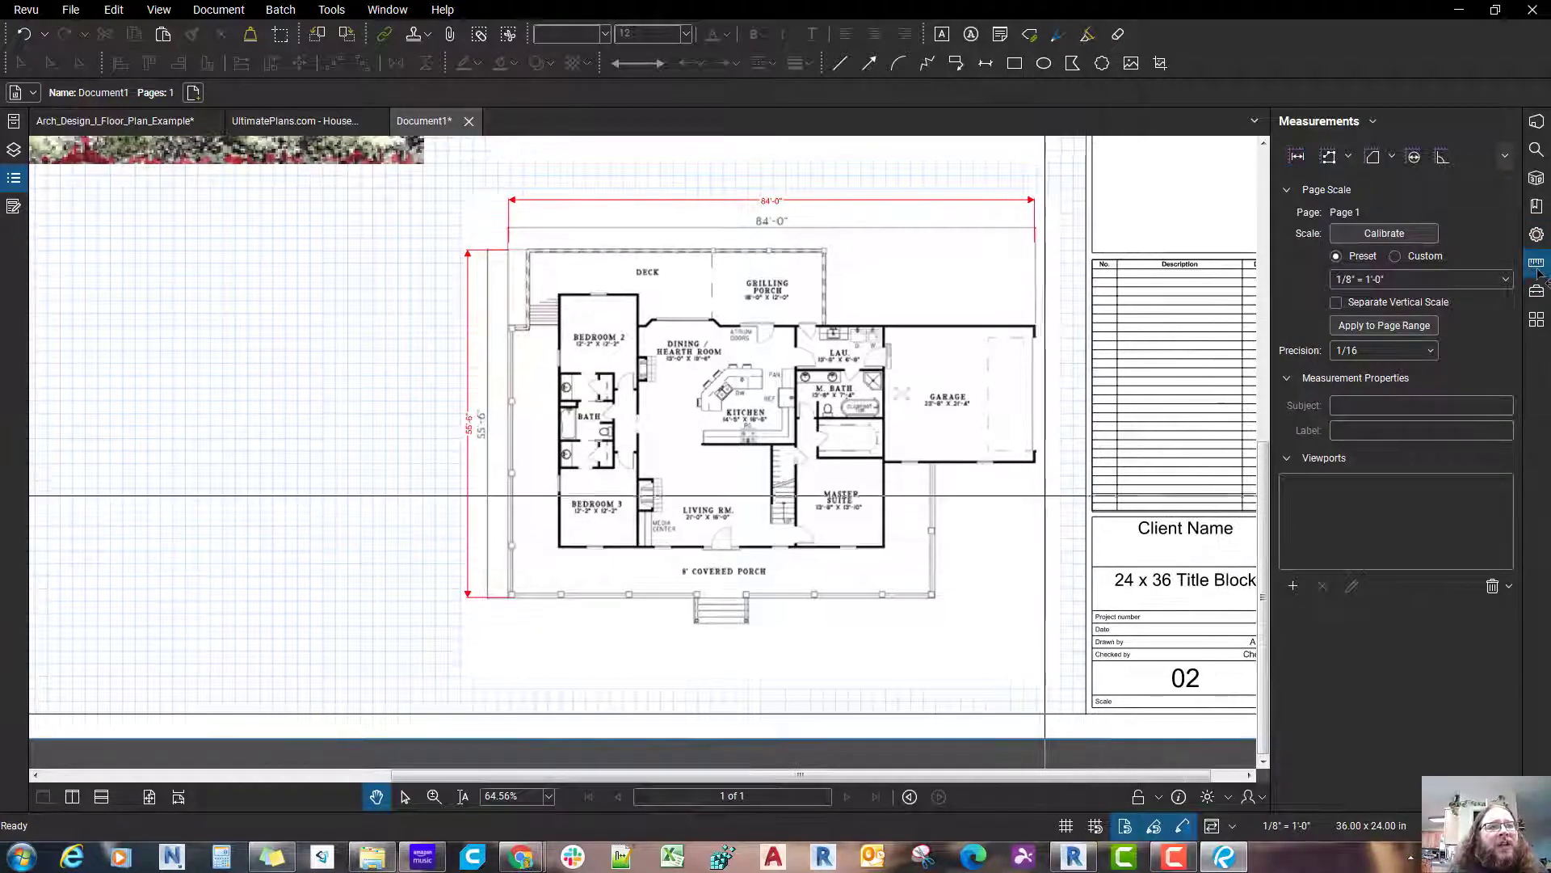
{"action": "left_click_drag", "start_coordinate": [983, 570], "coordinate": [947, 556]}
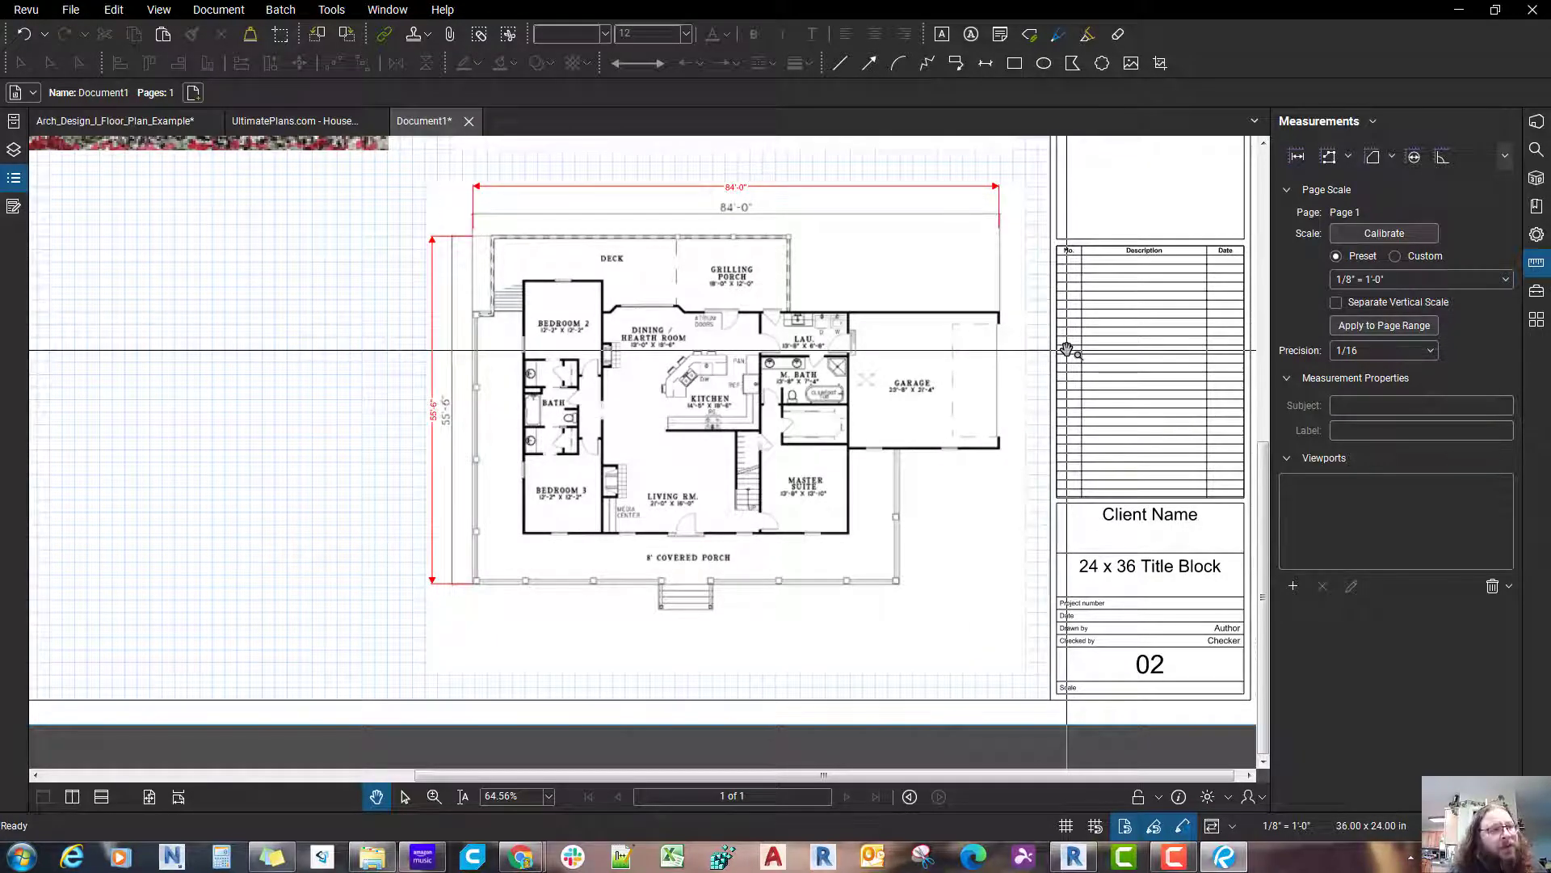
{"action": "key", "text": "shift+alt+l"}
{"action": "scroll", "coordinate": [469, 521], "scroll_direction": "up", "scroll_amount": 7}
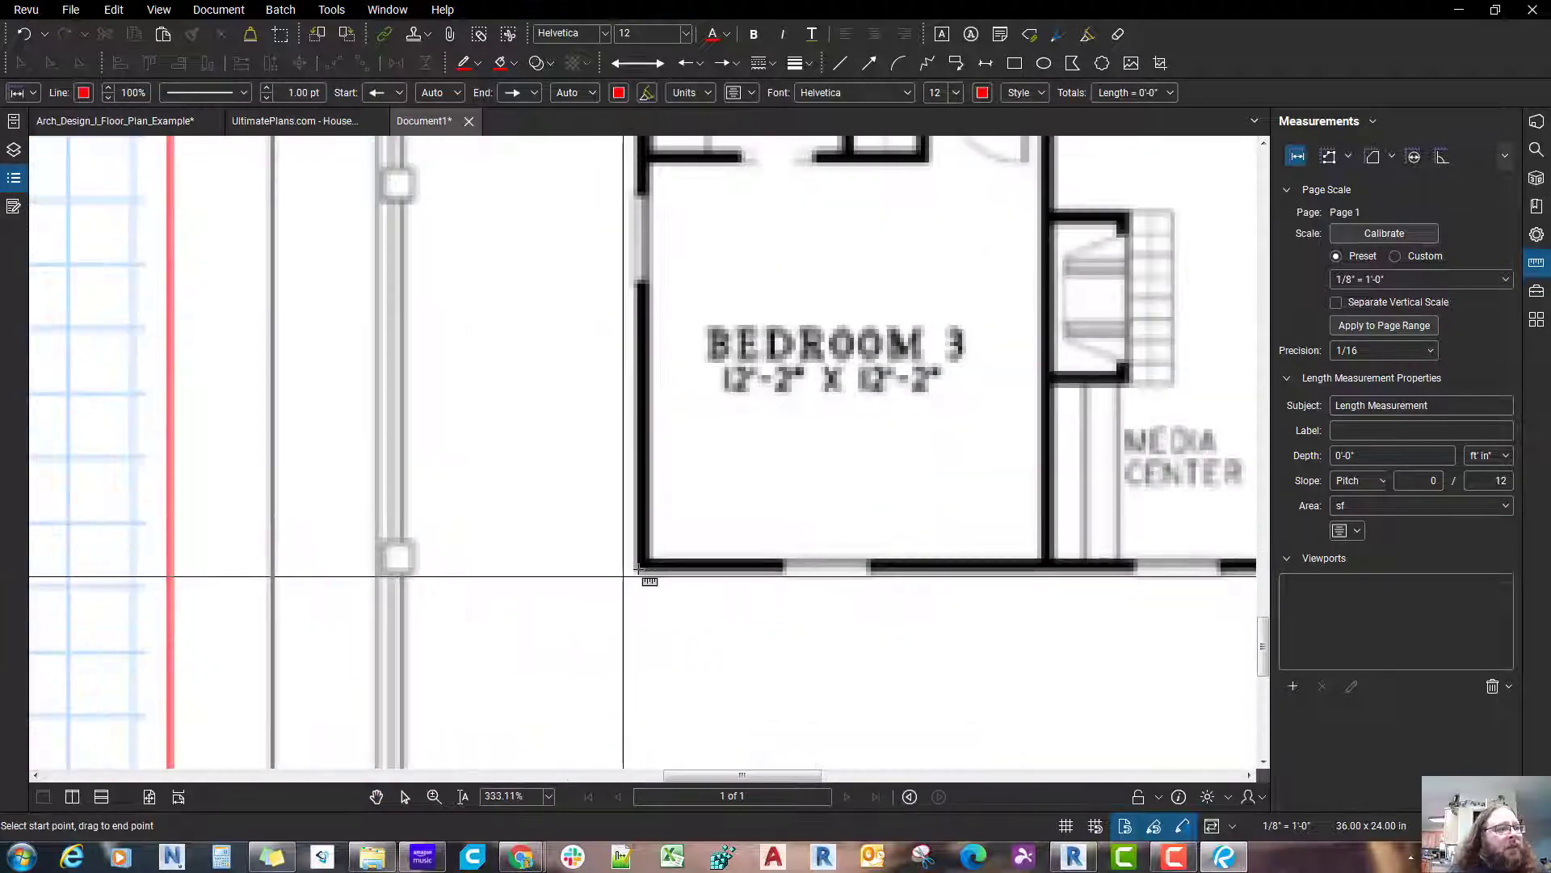
{"action": "left_click_drag", "start_coordinate": [638, 569], "coordinate": [381, 563]}
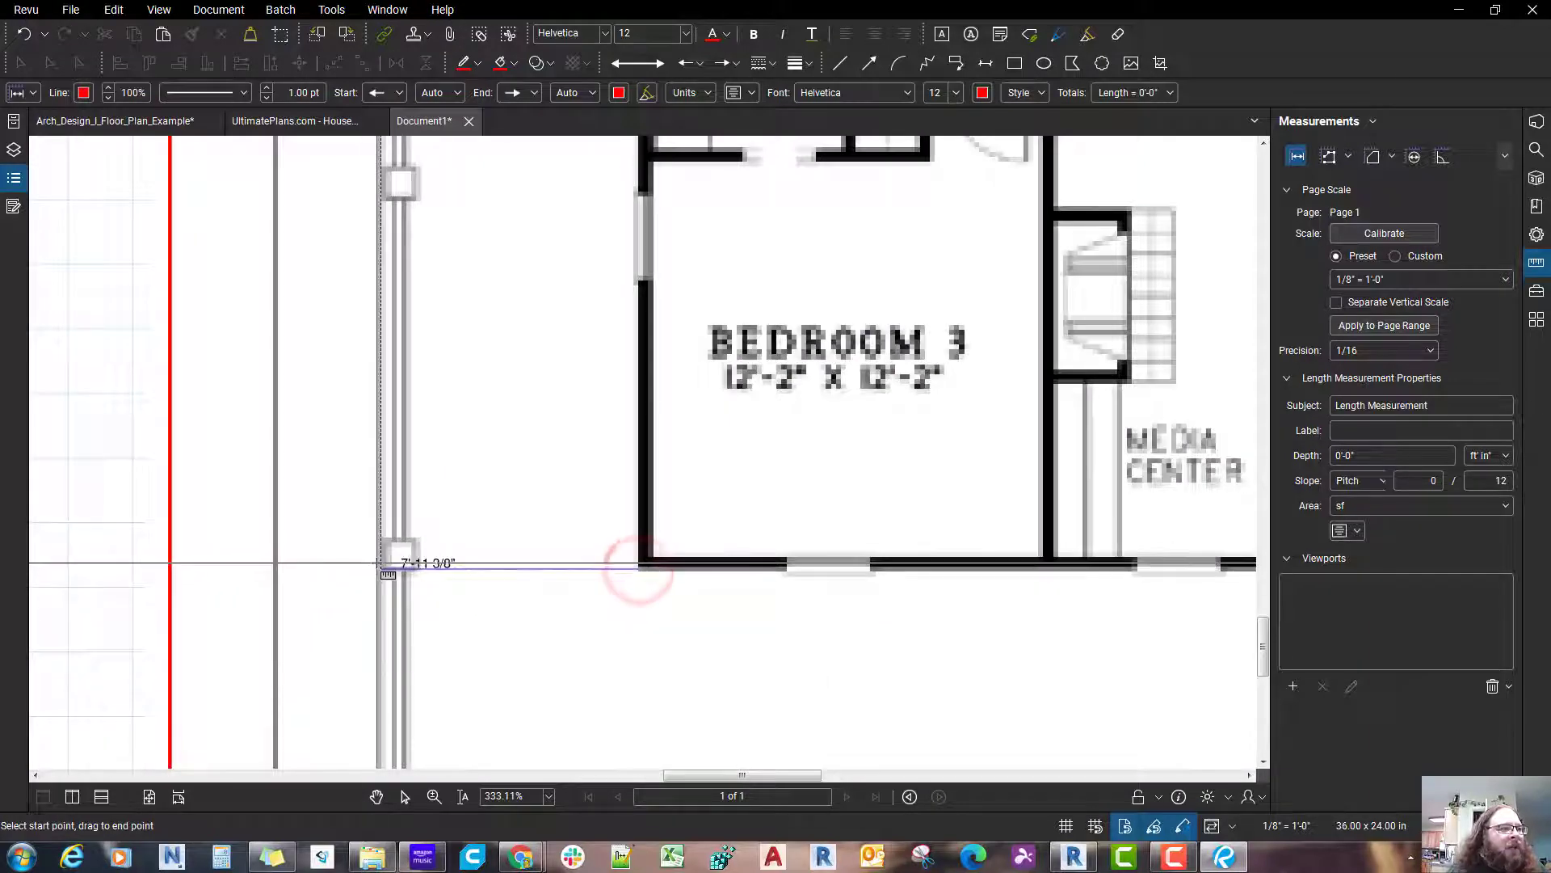
{"action": "left_click", "coordinate": [378, 563]}
{"action": "scroll", "coordinate": [378, 565], "scroll_direction": "down", "scroll_amount": 1}
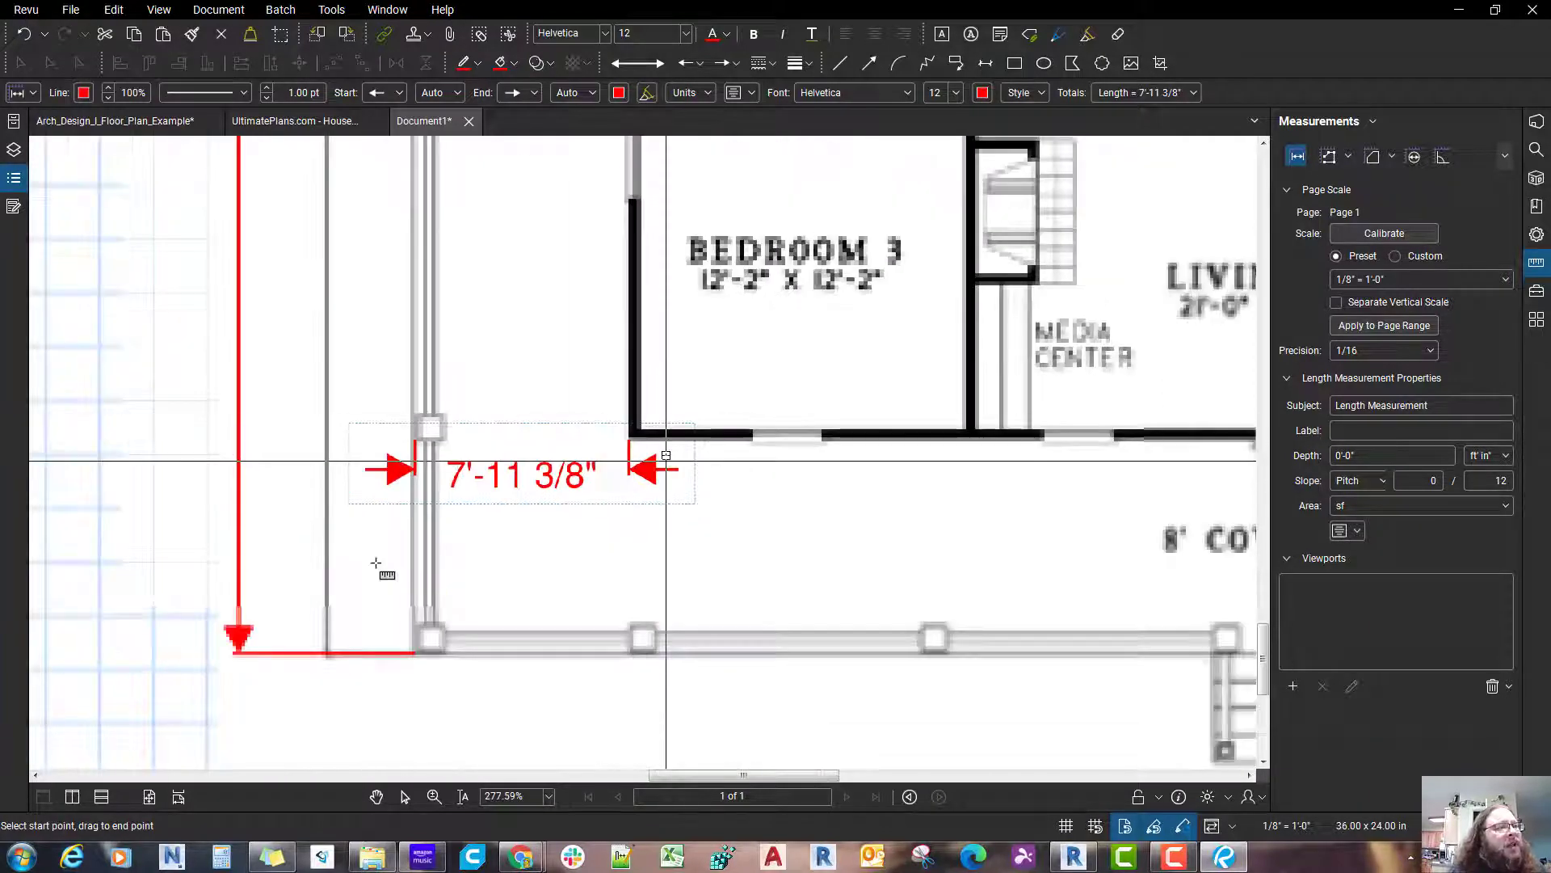
Step: Try shifting the outer endpoint of the side porch dimension to line up with the porch edge
{"action": "scroll", "coordinate": [257, 403], "scroll_direction": "up", "scroll_amount": 1}
{"action": "scroll", "coordinate": [255, 403], "scroll_direction": "up", "scroll_amount": 4}
{"action": "key", "text": "Escape"}
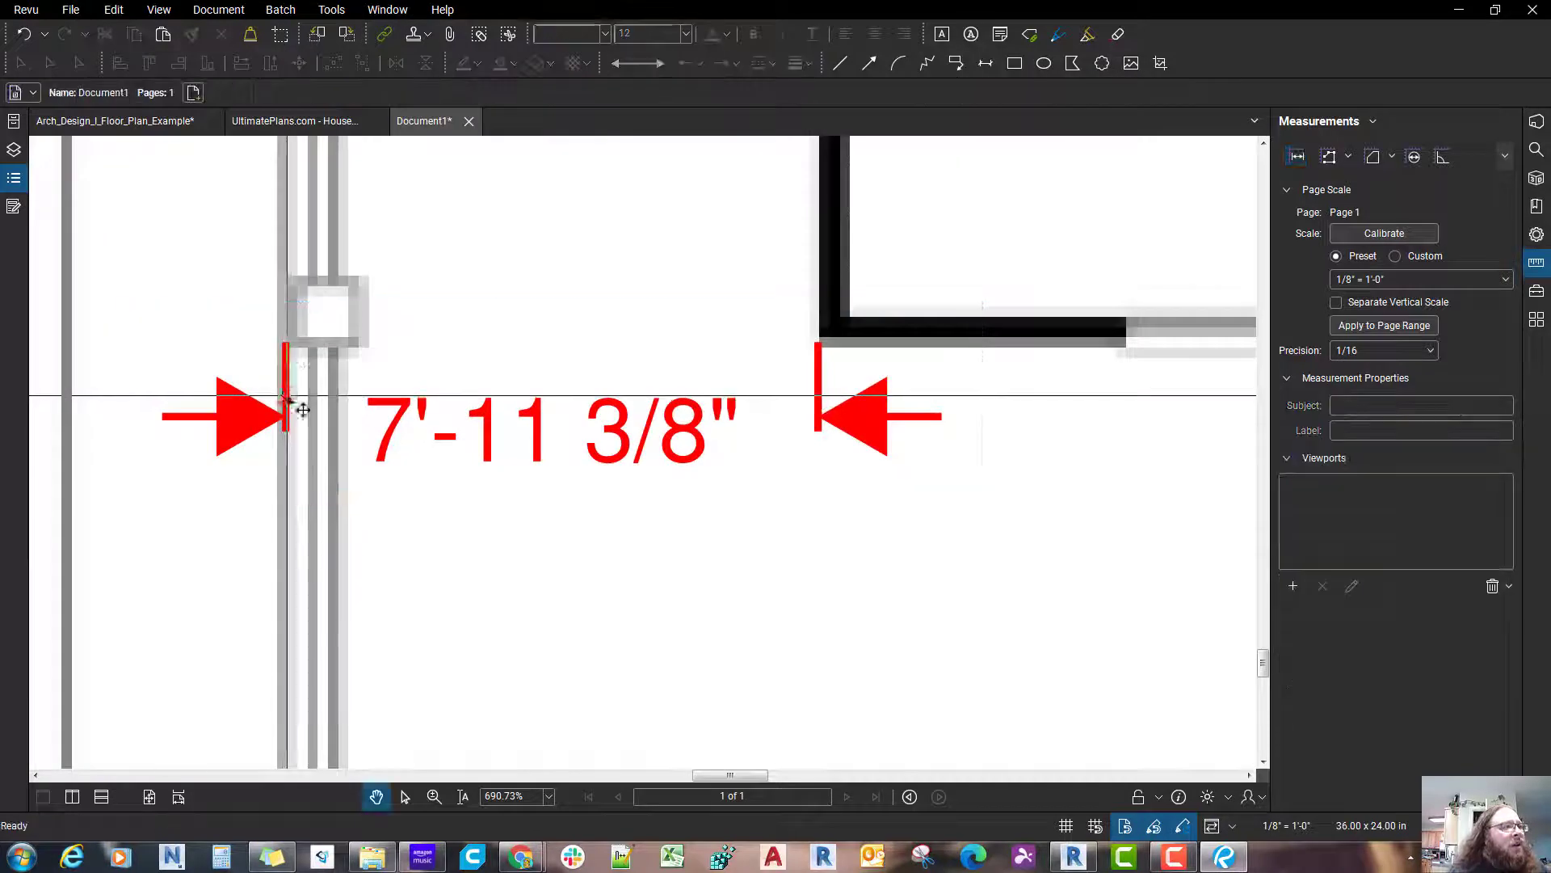
{"action": "left_click", "coordinate": [287, 395]}
{"action": "left_click_drag", "start_coordinate": [288, 347], "coordinate": [277, 346]}
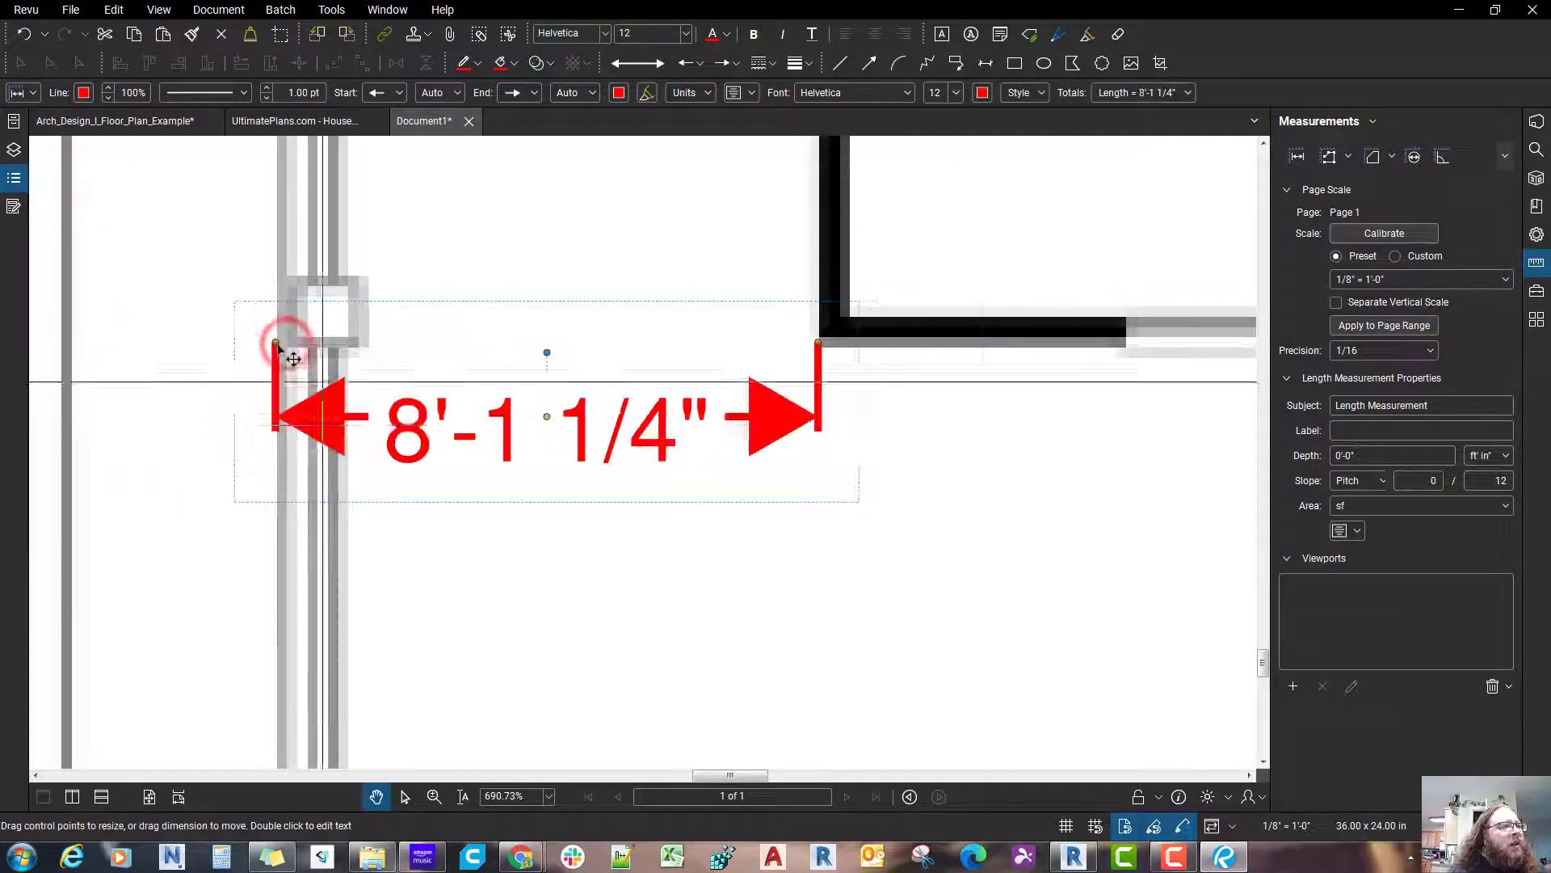
{"action": "scroll", "coordinate": [283, 348], "scroll_direction": "down", "scroll_amount": 2}
{"action": "scroll", "coordinate": [316, 347], "scroll_direction": "up", "scroll_amount": 3}
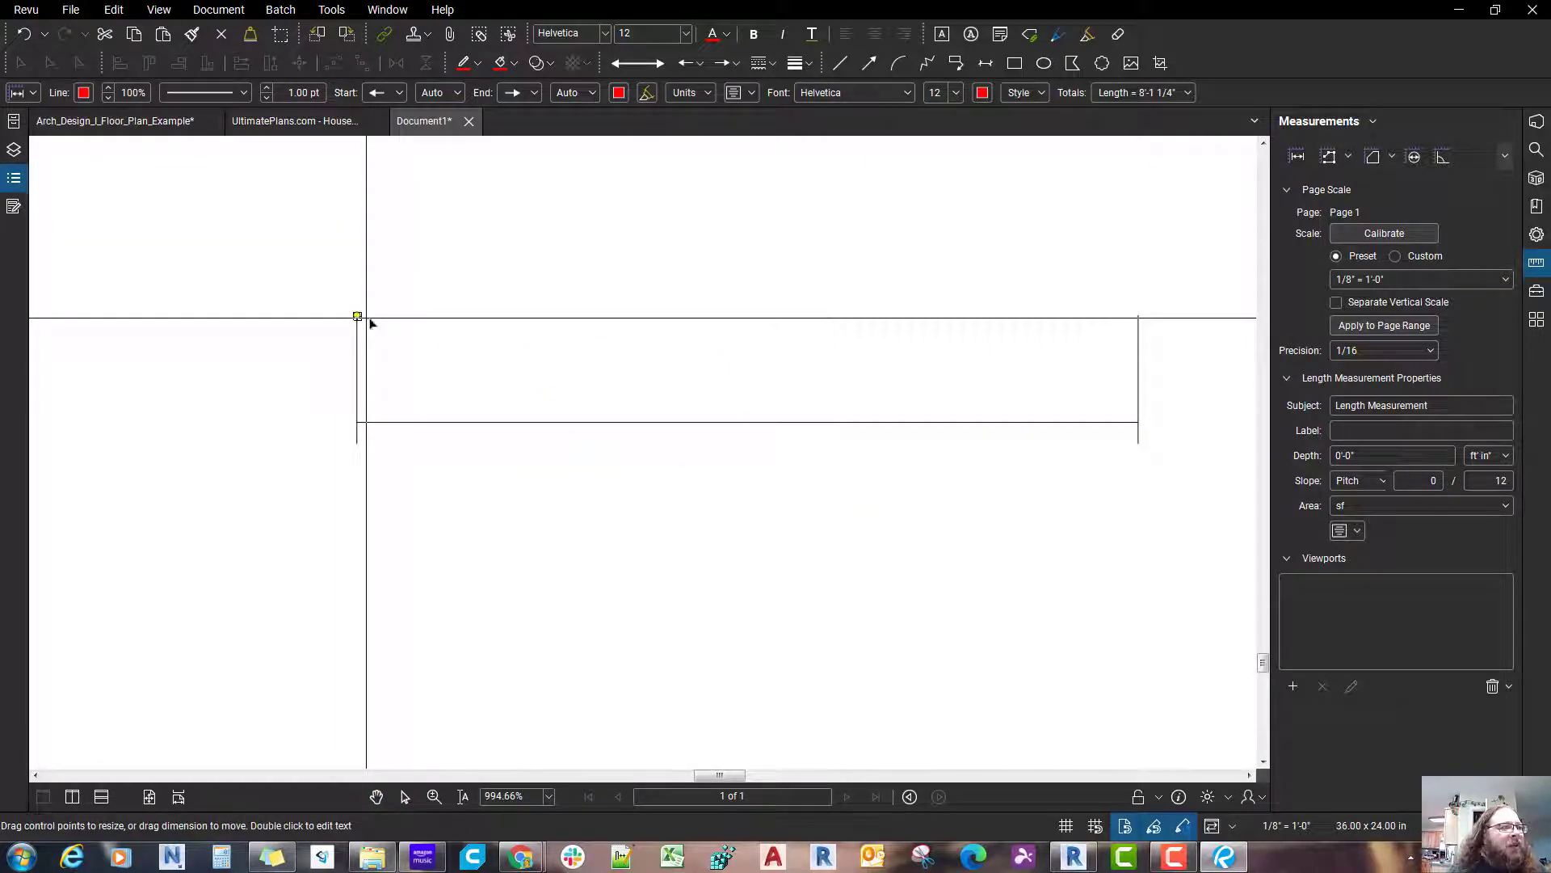
{"action": "left_click_drag", "start_coordinate": [357, 316], "coordinate": [372, 319]}
{"action": "scroll", "coordinate": [370, 320], "scroll_direction": "down", "scroll_amount": 4}
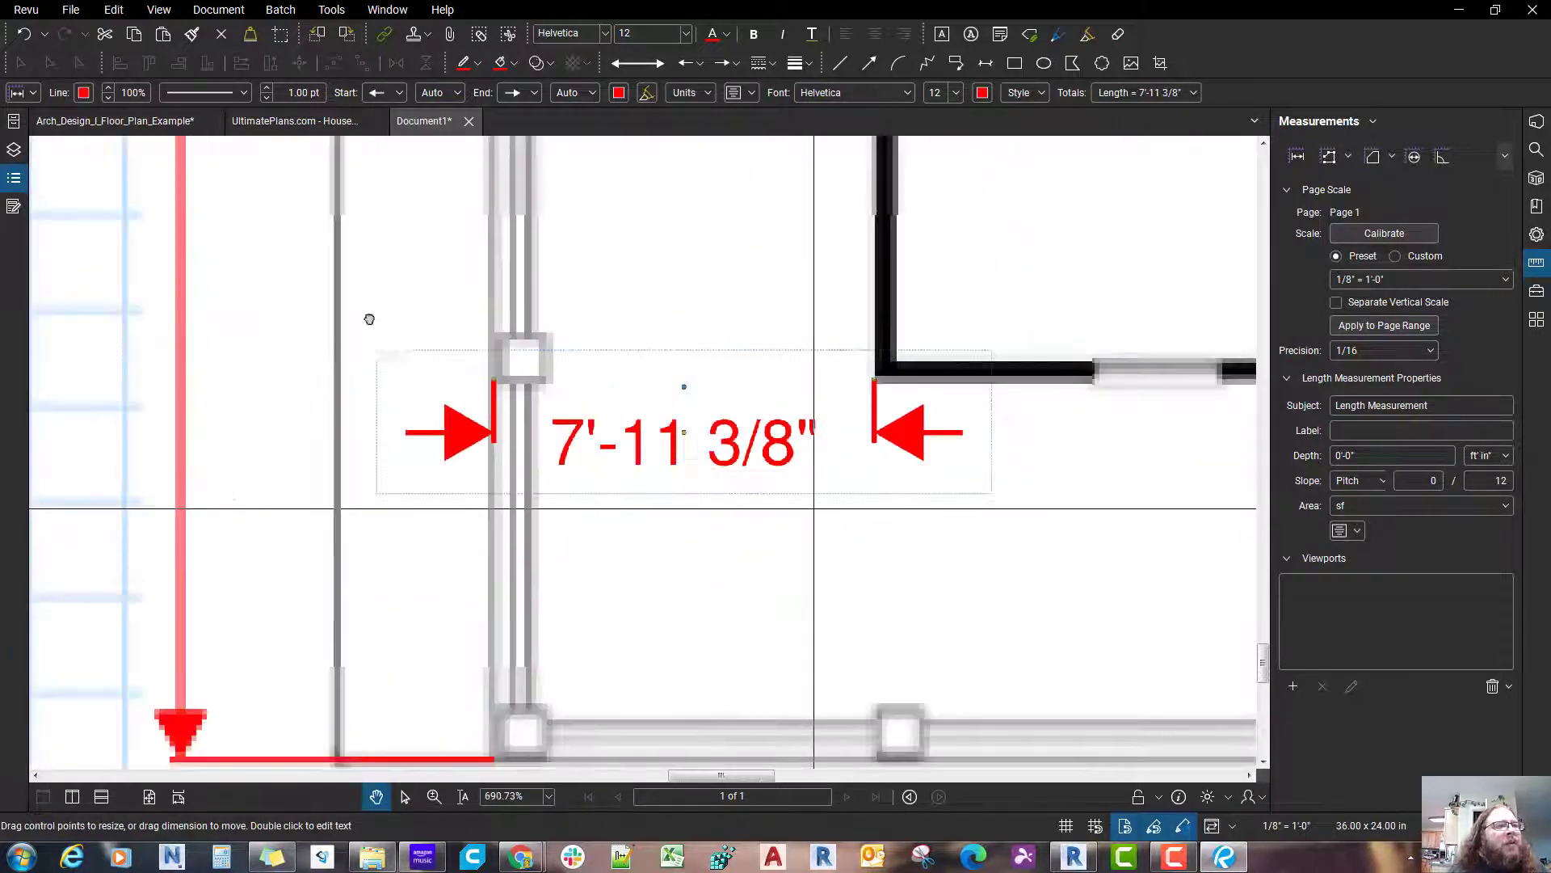
Step: Dimension the distance from the garage's upper outer corner to the grilling porch edge, with the dimension line above the wall
{"action": "scroll", "coordinate": [369, 319], "scroll_direction": "down", "scroll_amount": 5}
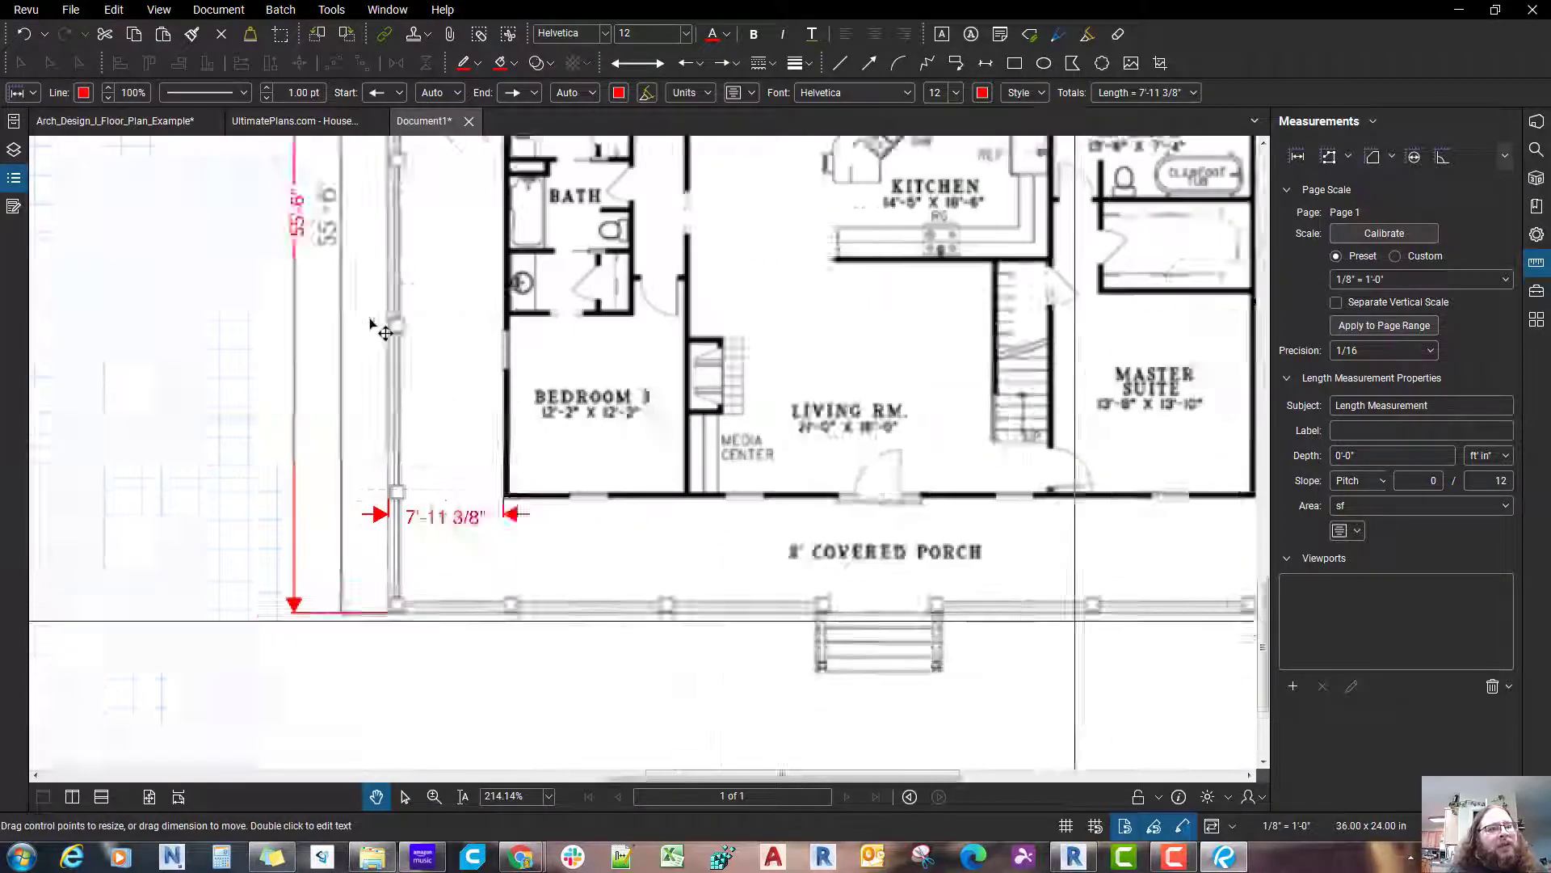
{"action": "scroll", "coordinate": [370, 324], "scroll_direction": "down", "scroll_amount": 3}
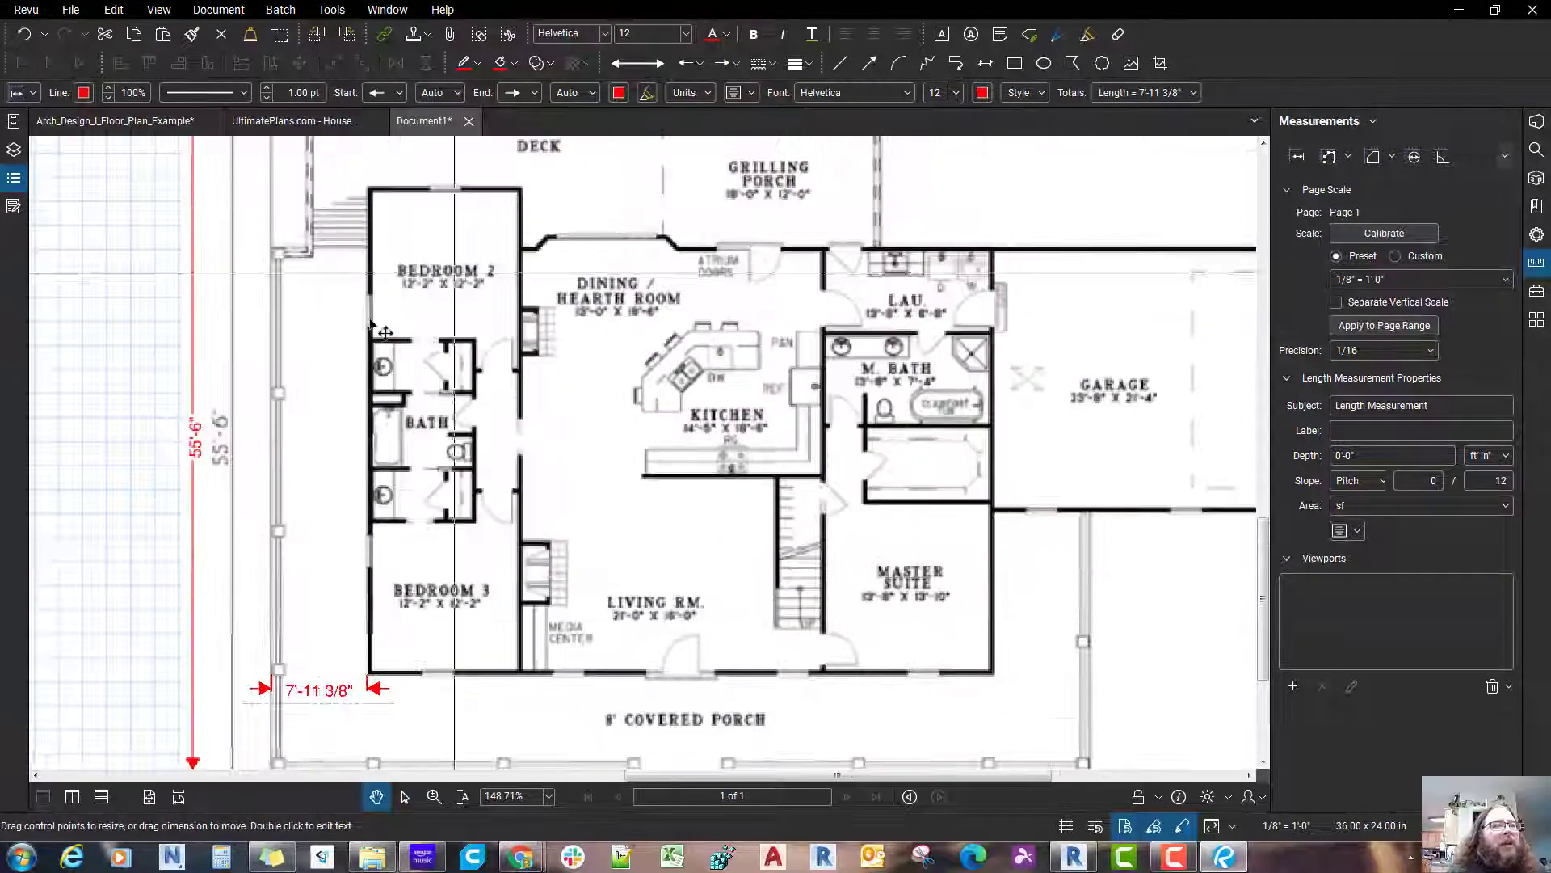
{"action": "scroll", "coordinate": [371, 323], "scroll_direction": "down", "scroll_amount": 4}
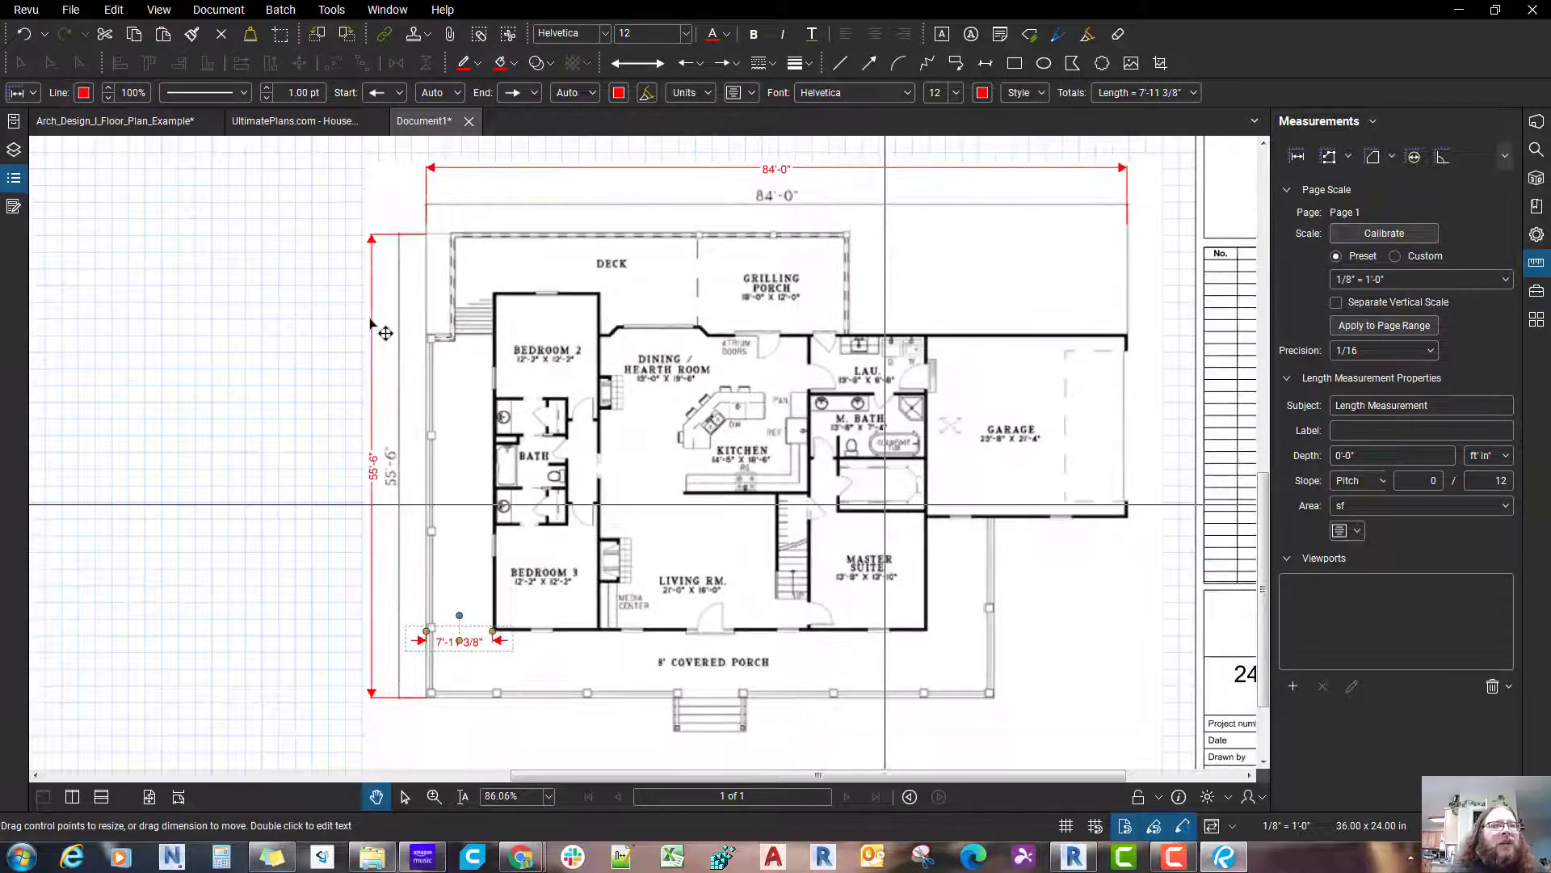
{"action": "scroll", "coordinate": [719, 461], "scroll_direction": "down", "scroll_amount": 3}
{"action": "left_click", "coordinate": [839, 646]}
{"action": "scroll", "coordinate": [841, 646], "scroll_direction": "up", "scroll_amount": 2}
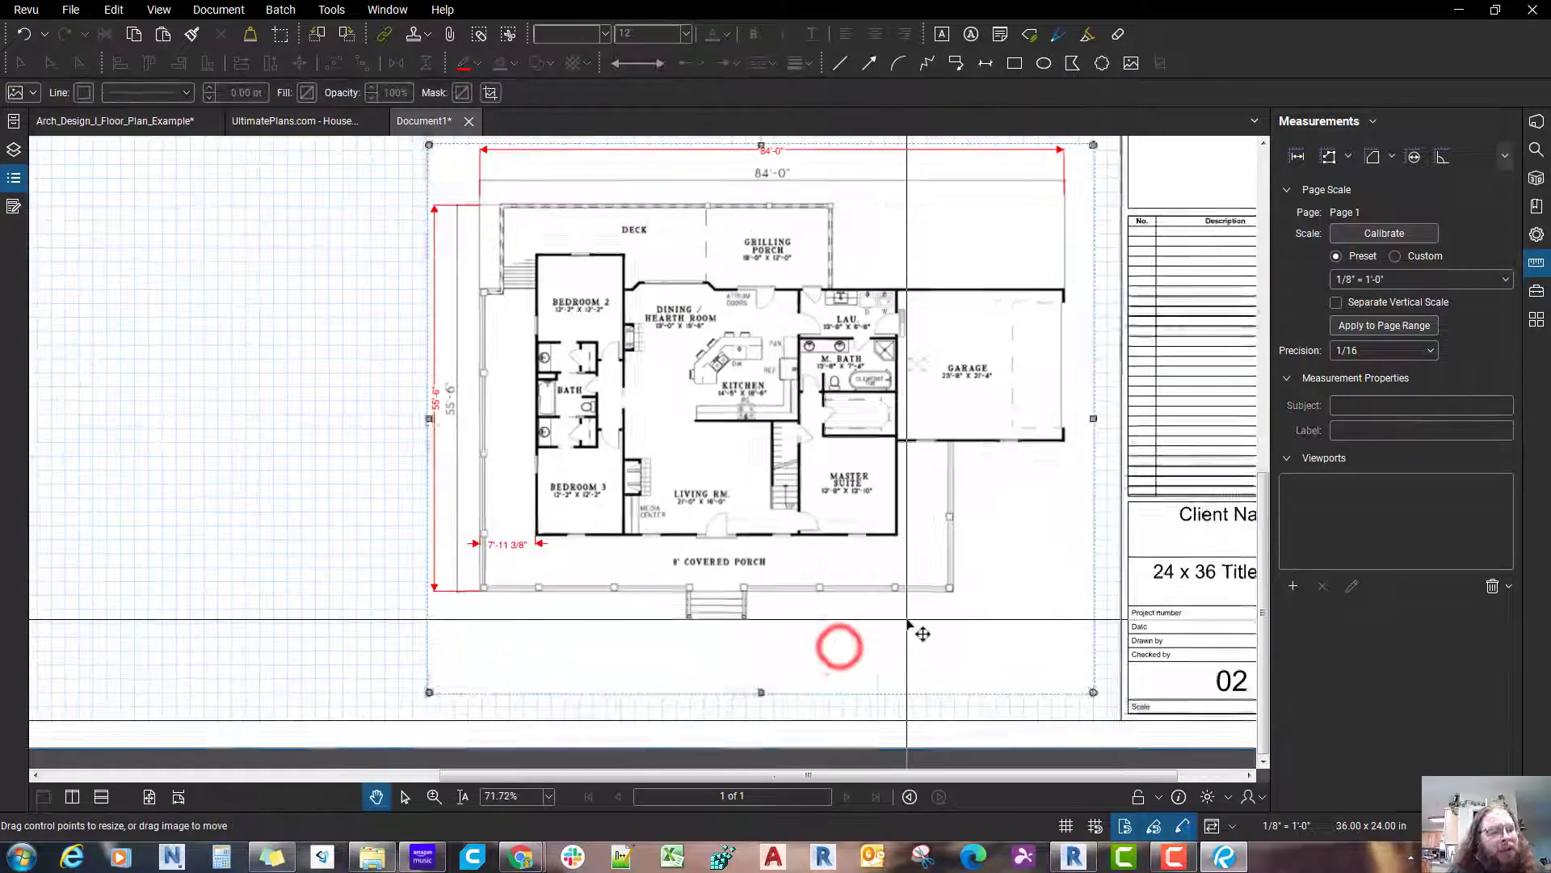
{"action": "key", "text": "shift+alt+l"}
{"action": "scroll", "coordinate": [988, 262], "scroll_direction": "up", "scroll_amount": 5}
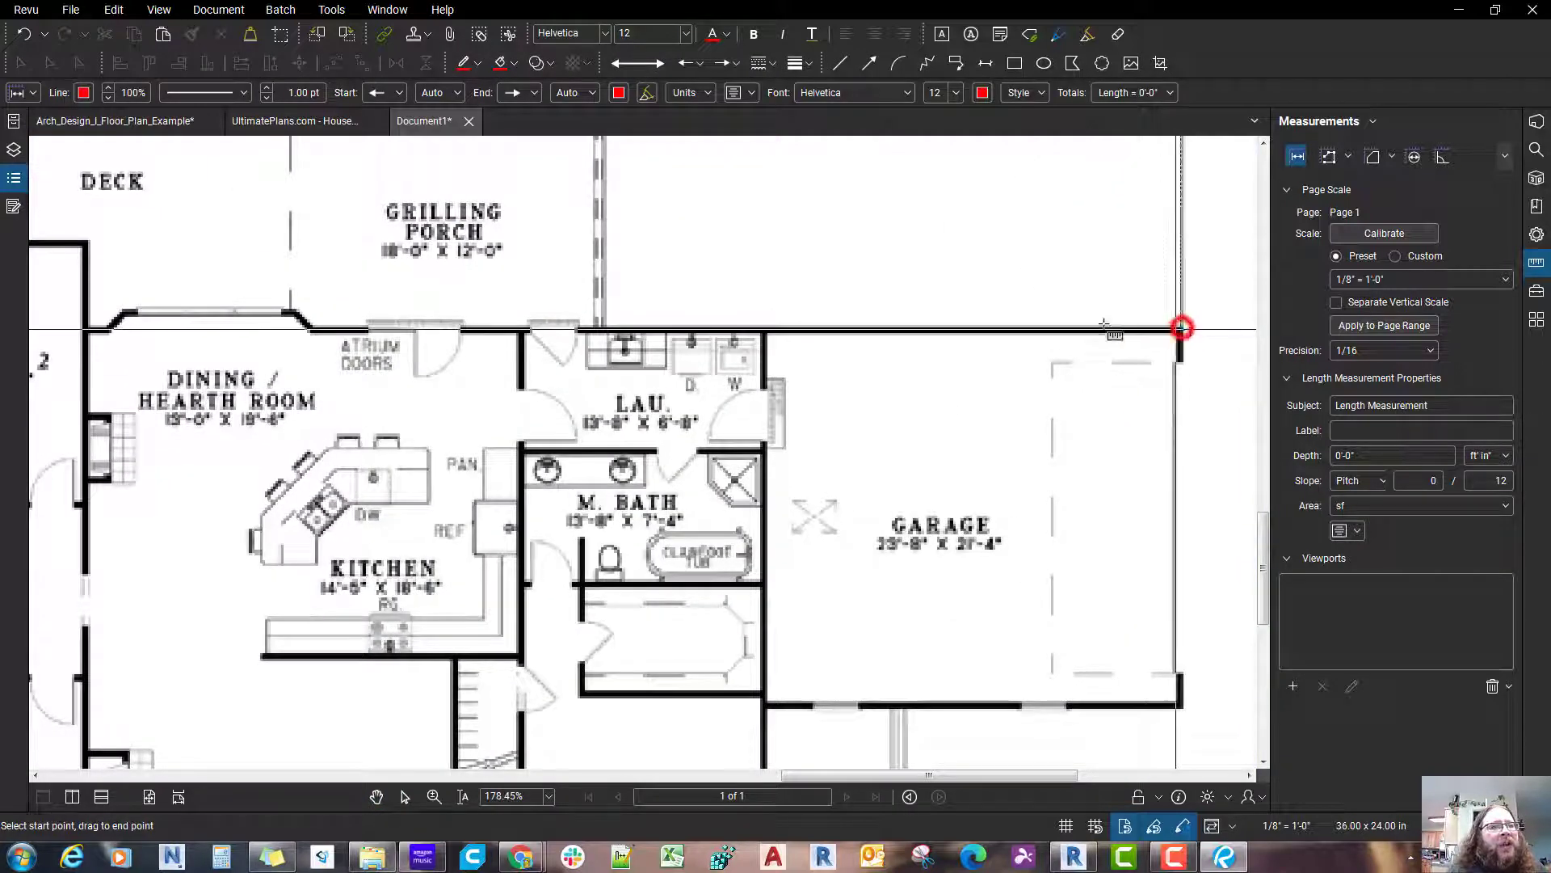
{"action": "left_click", "coordinate": [600, 332]}
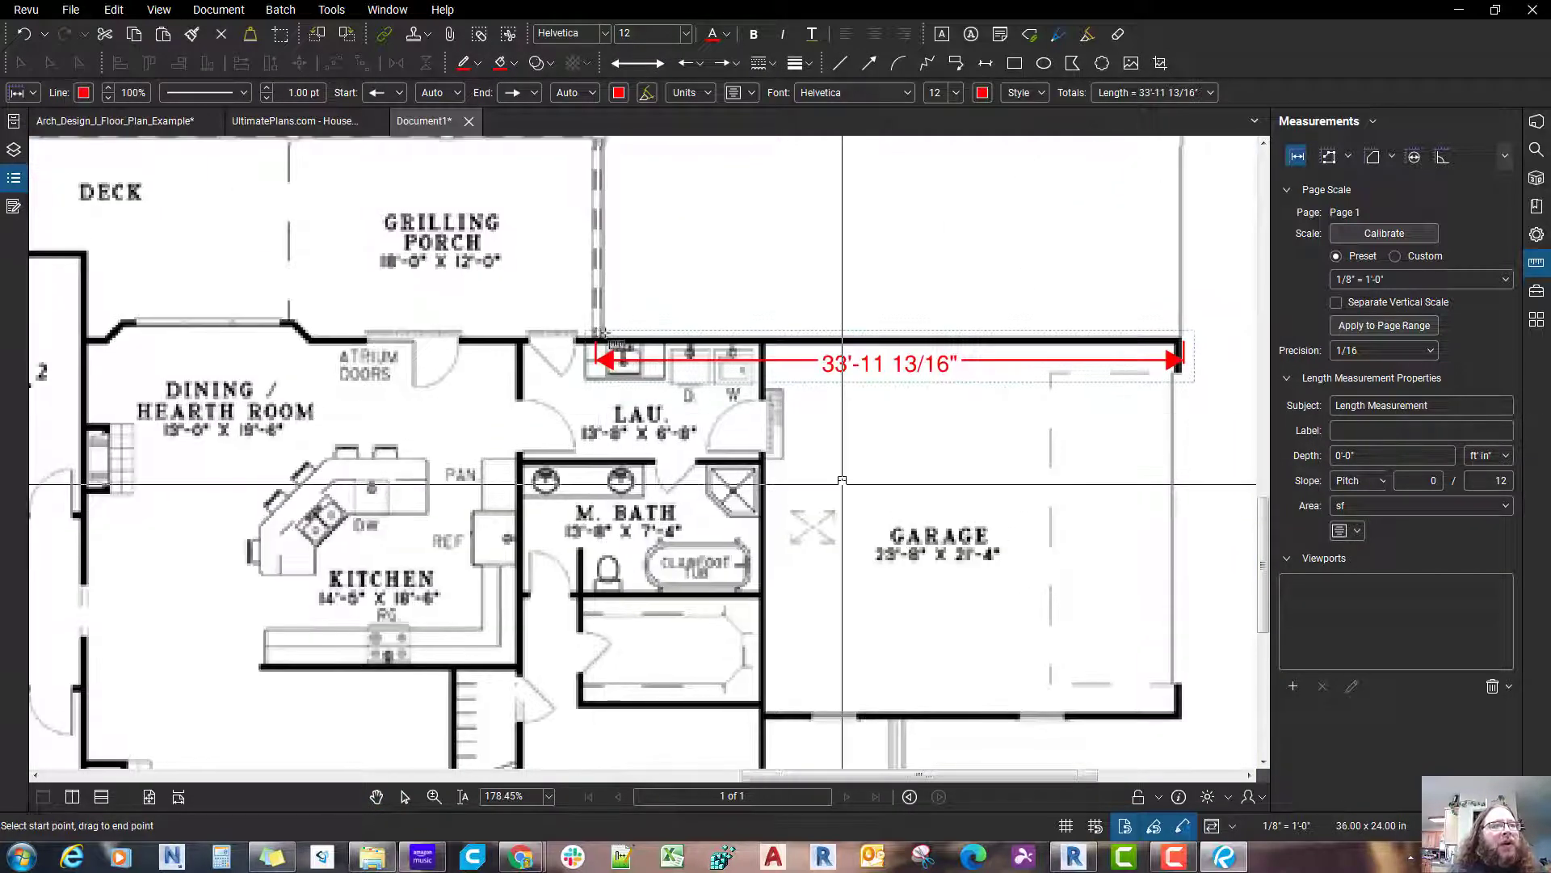
{"action": "scroll", "coordinate": [796, 496], "scroll_direction": "down", "scroll_amount": 1}
{"action": "left_click", "coordinate": [880, 385]}
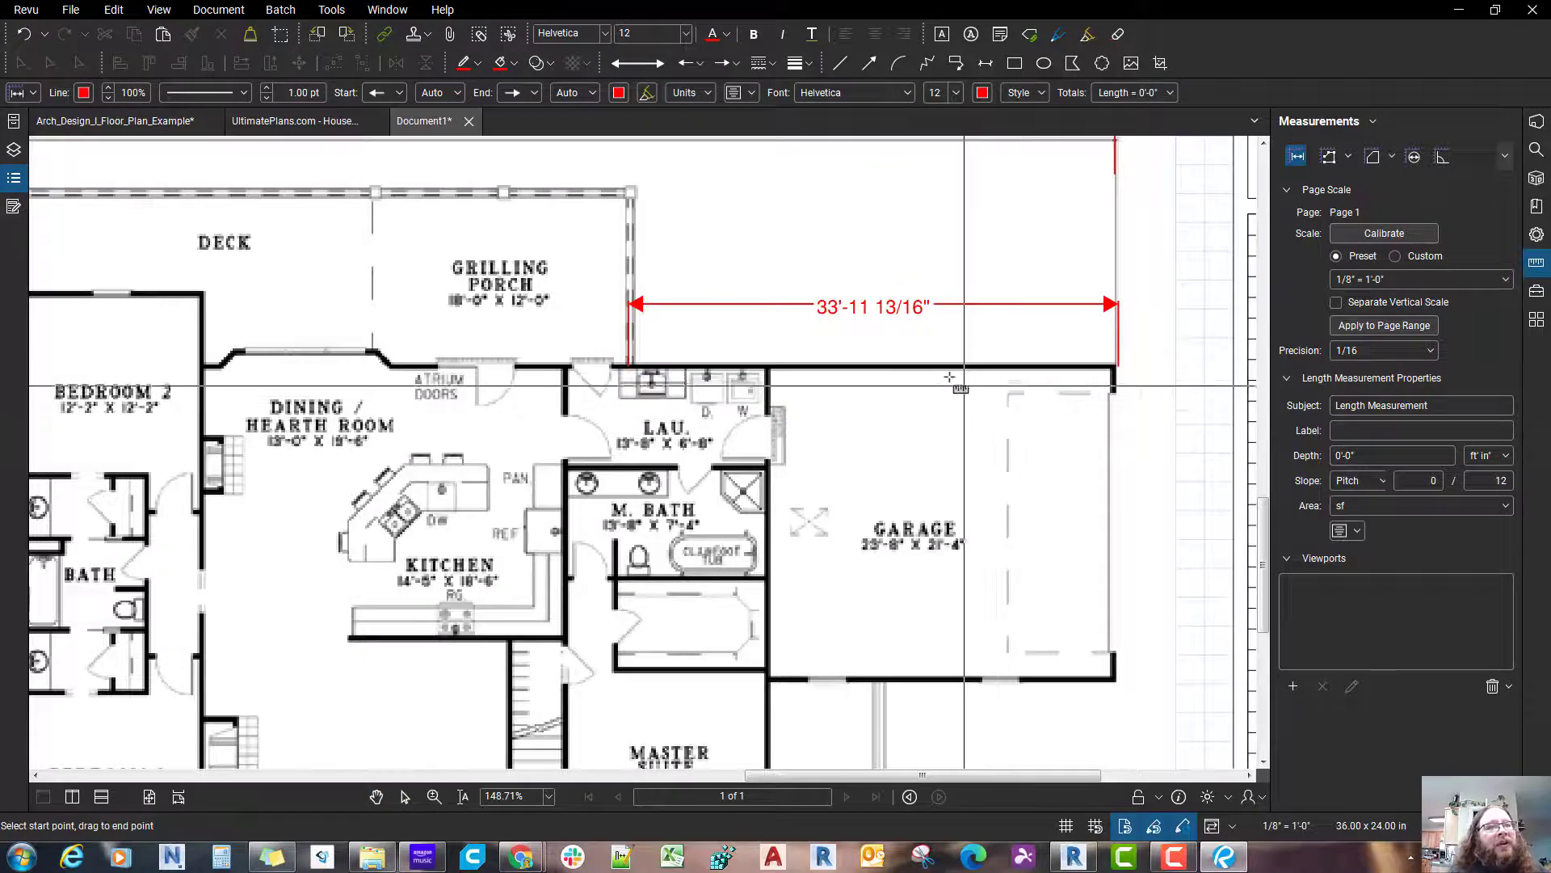
Step: Dimension the garage depth from its upper wall to its lower wall, keeping the dimension inside the garage
{"action": "left_click_drag", "start_coordinate": [962, 367], "coordinate": [962, 682]}
{"action": "scroll", "coordinate": [964, 680], "scroll_direction": "down", "scroll_amount": 5}
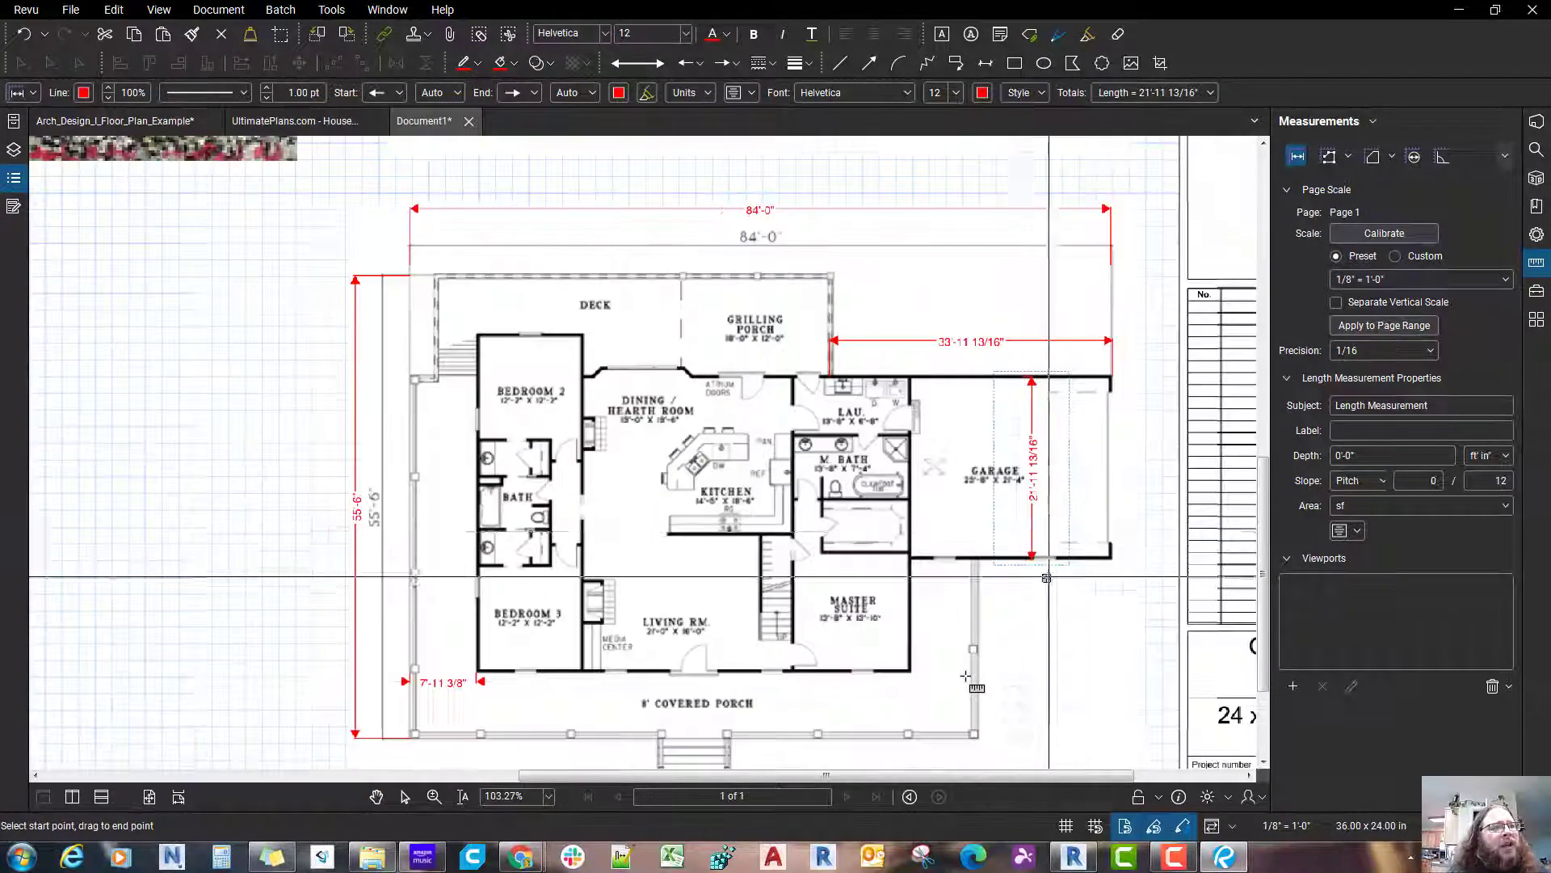
{"action": "scroll", "coordinate": [967, 677], "scroll_direction": "down", "scroll_amount": 3}
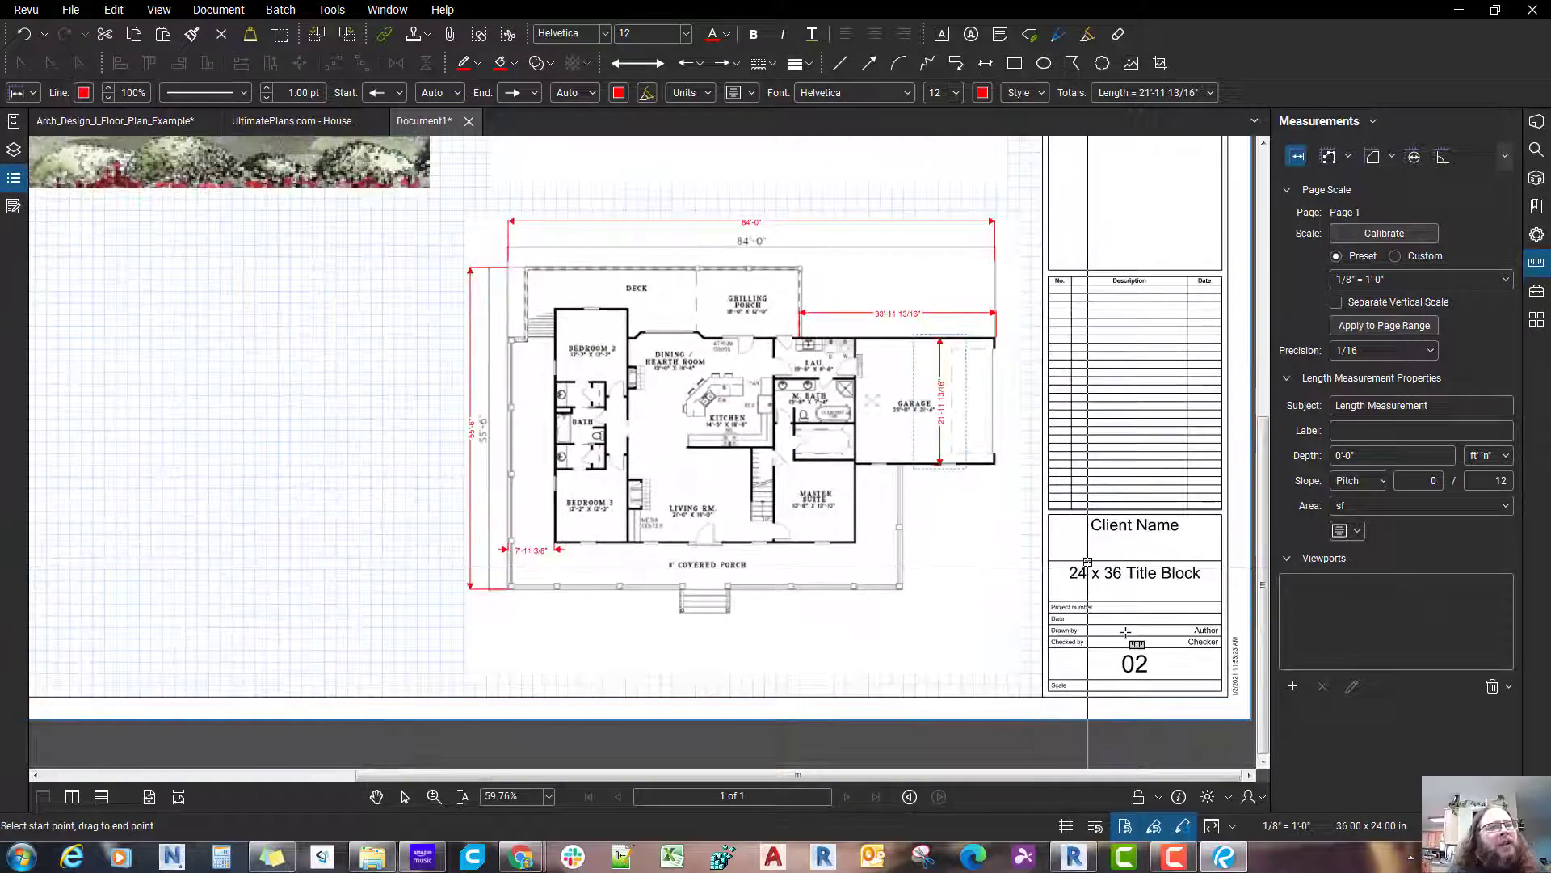
{"action": "key", "text": "Escape"}
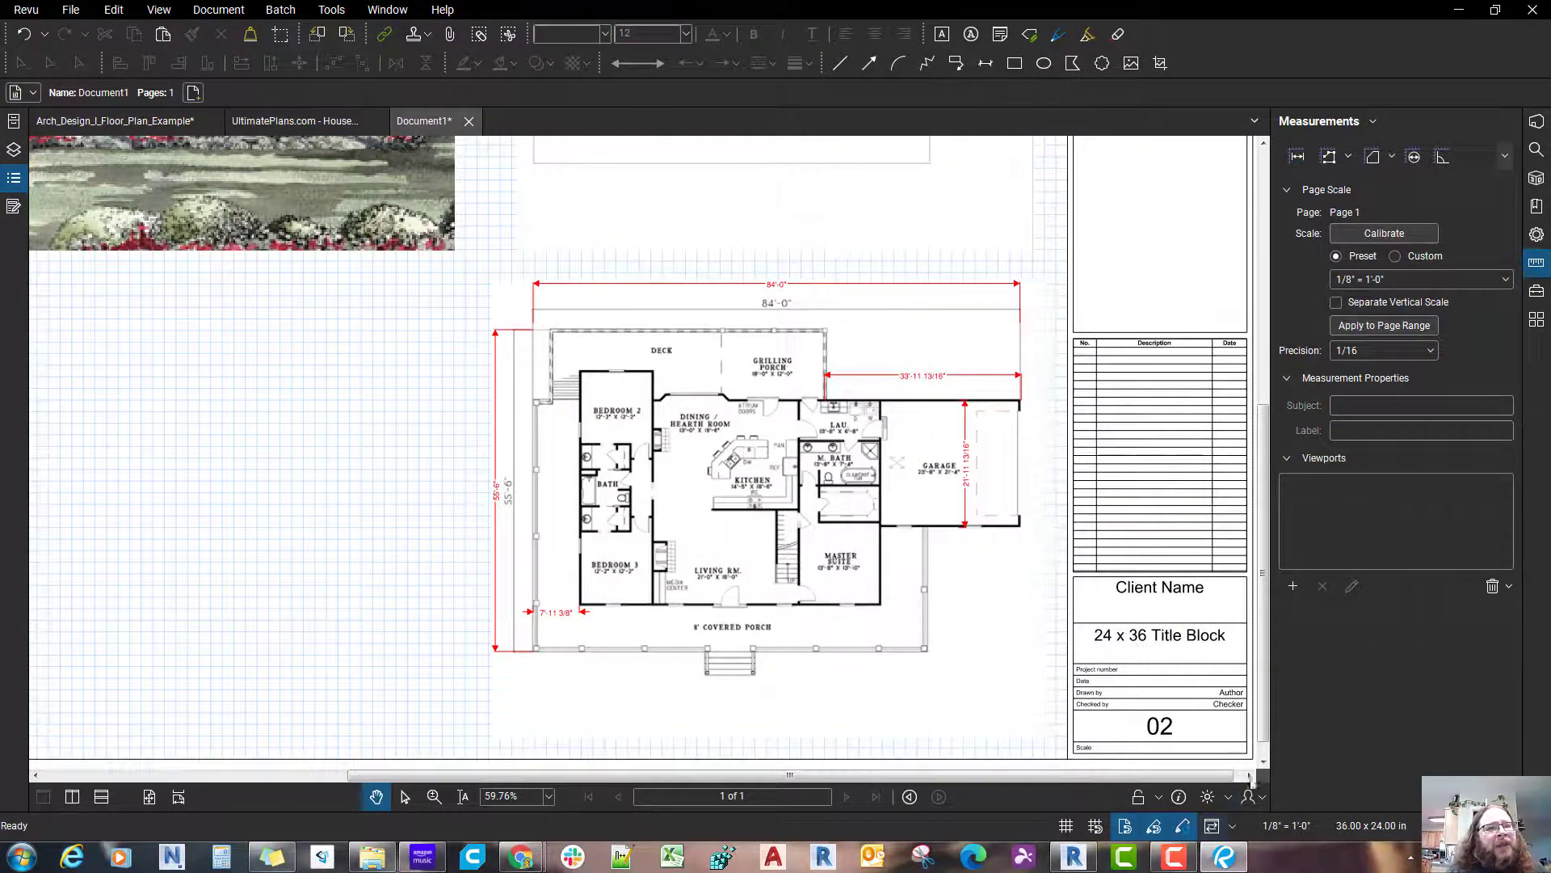
Step: Switch to the Construction profile
{"action": "left_click", "coordinate": [1252, 794]}
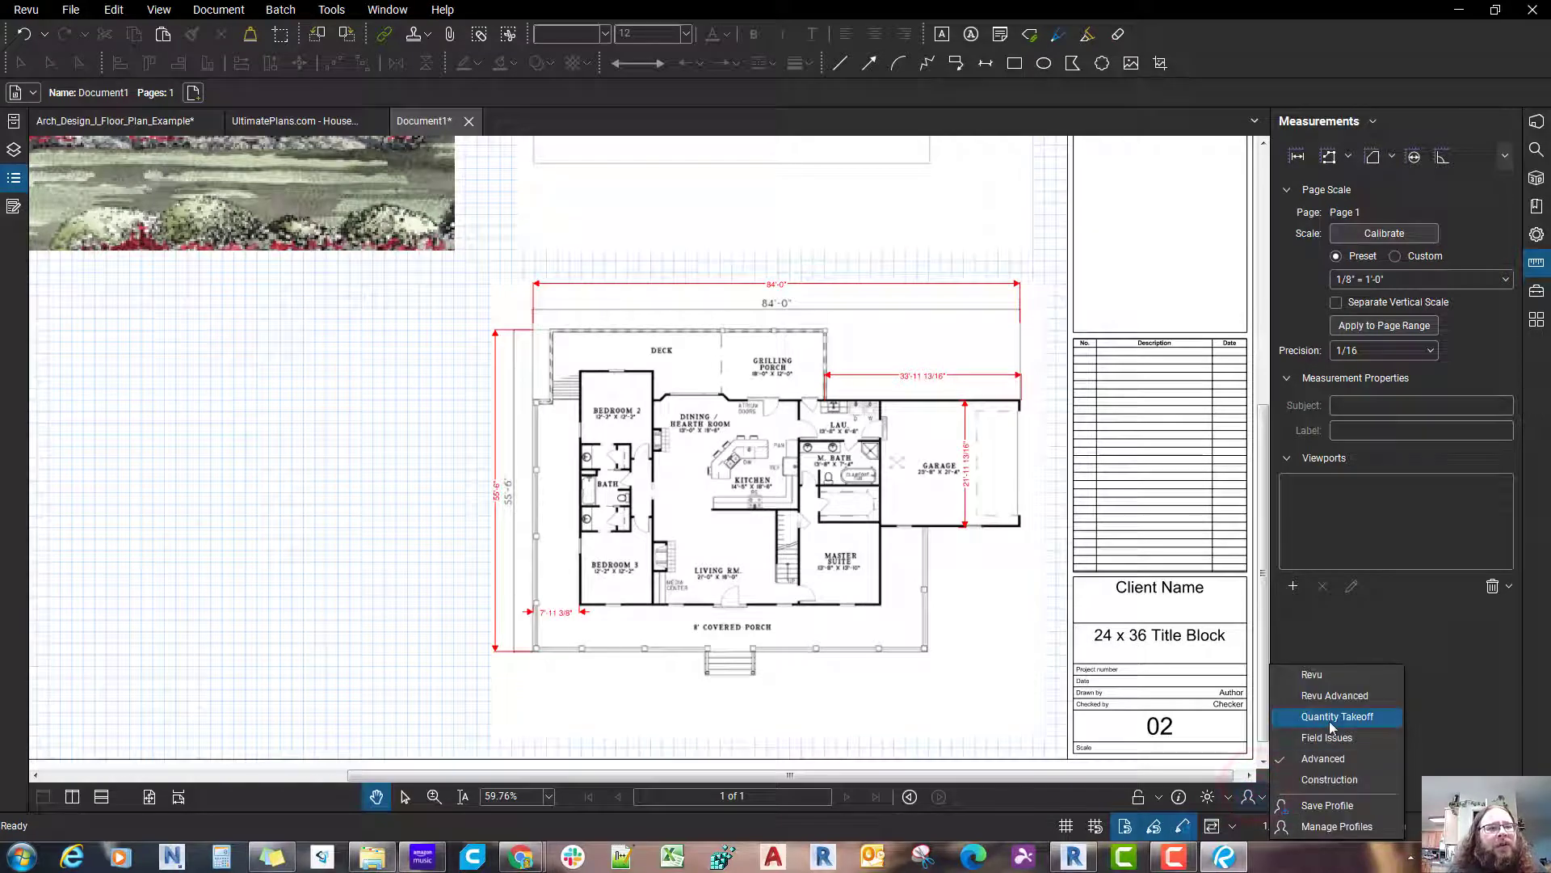
{"action": "left_click", "coordinate": [1323, 781]}
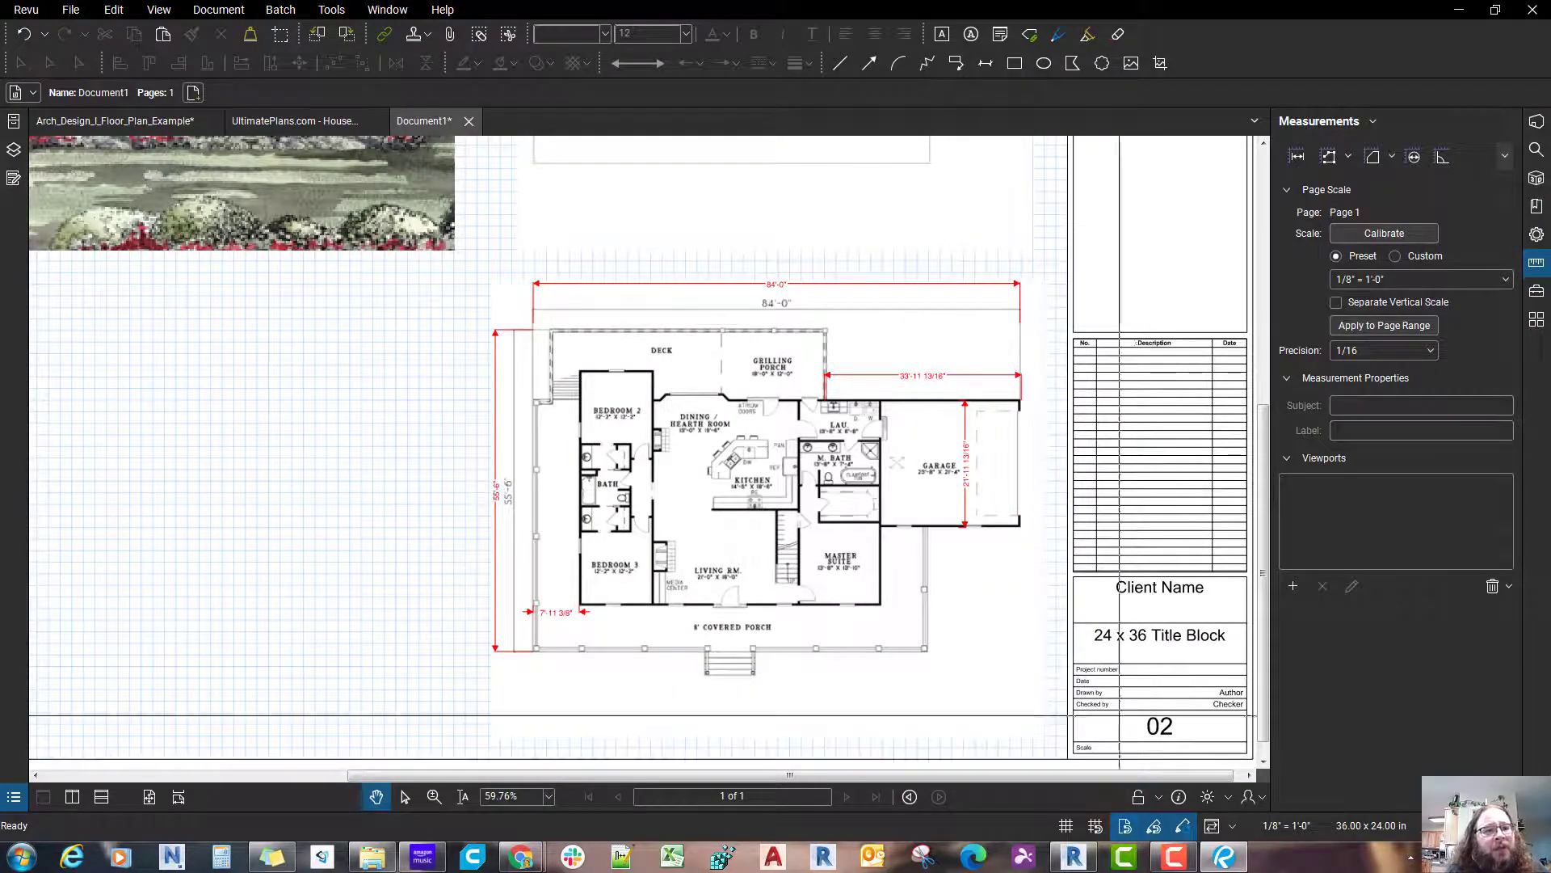
{"action": "scroll", "coordinate": [1119, 715], "scroll_direction": "down", "scroll_amount": 5}
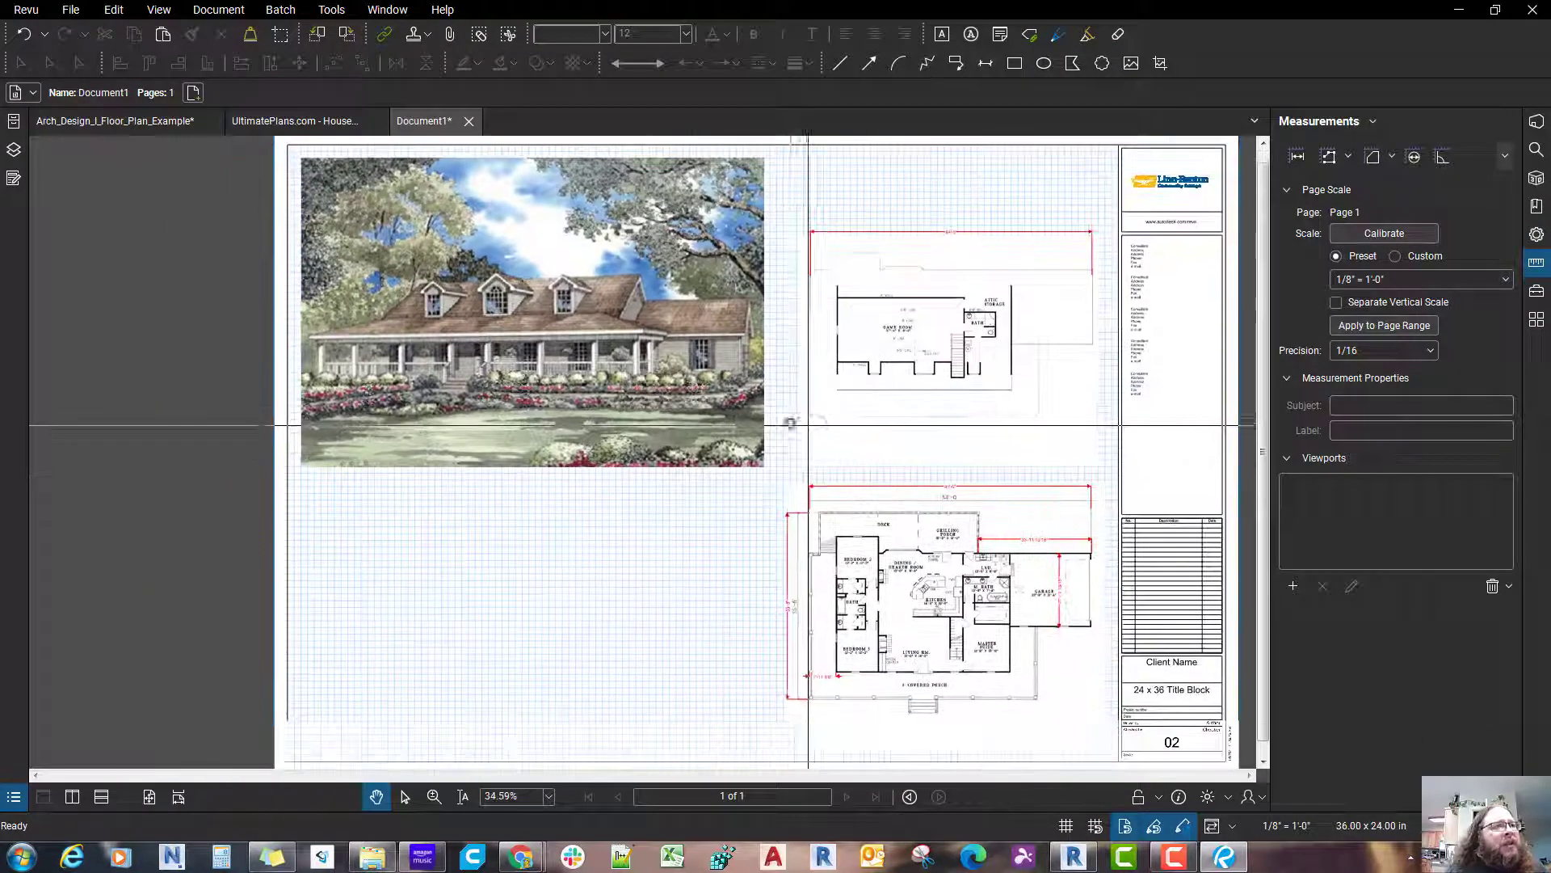
Step: Examine the web address note below the house picture in Arch_Design_I_Floor_Plan_Example, and return to the Document1 sheet
{"action": "left_click", "coordinate": [121, 125]}
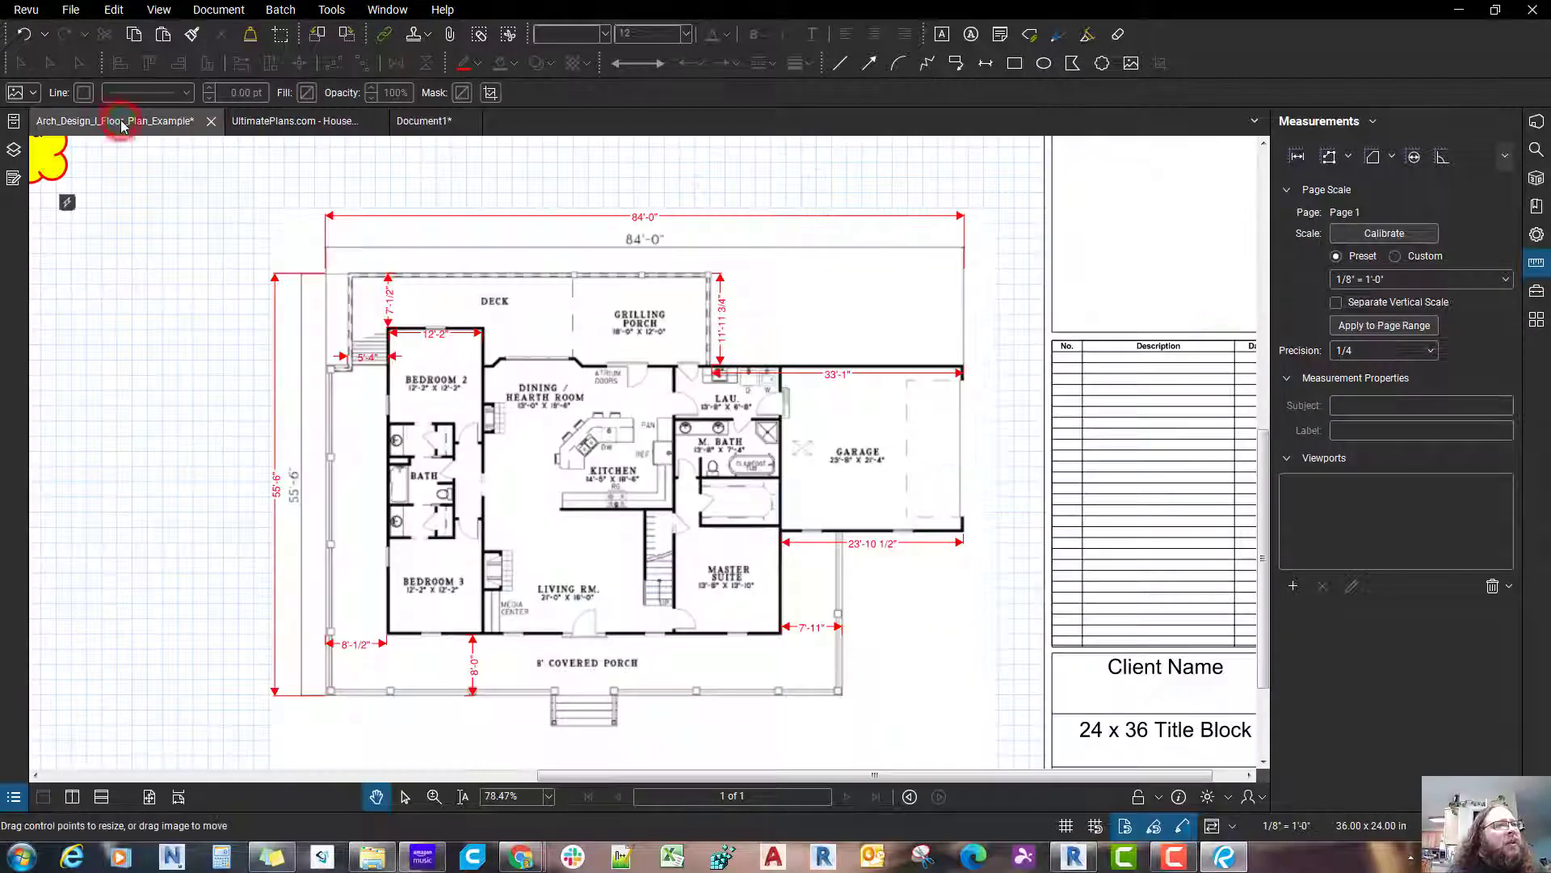
{"action": "scroll", "coordinate": [601, 417], "scroll_direction": "down", "scroll_amount": 2}
{"action": "left_click_drag", "start_coordinate": [600, 417], "coordinate": [1018, 633]}
{"action": "scroll", "coordinate": [638, 516], "scroll_direction": "down", "scroll_amount": 2}
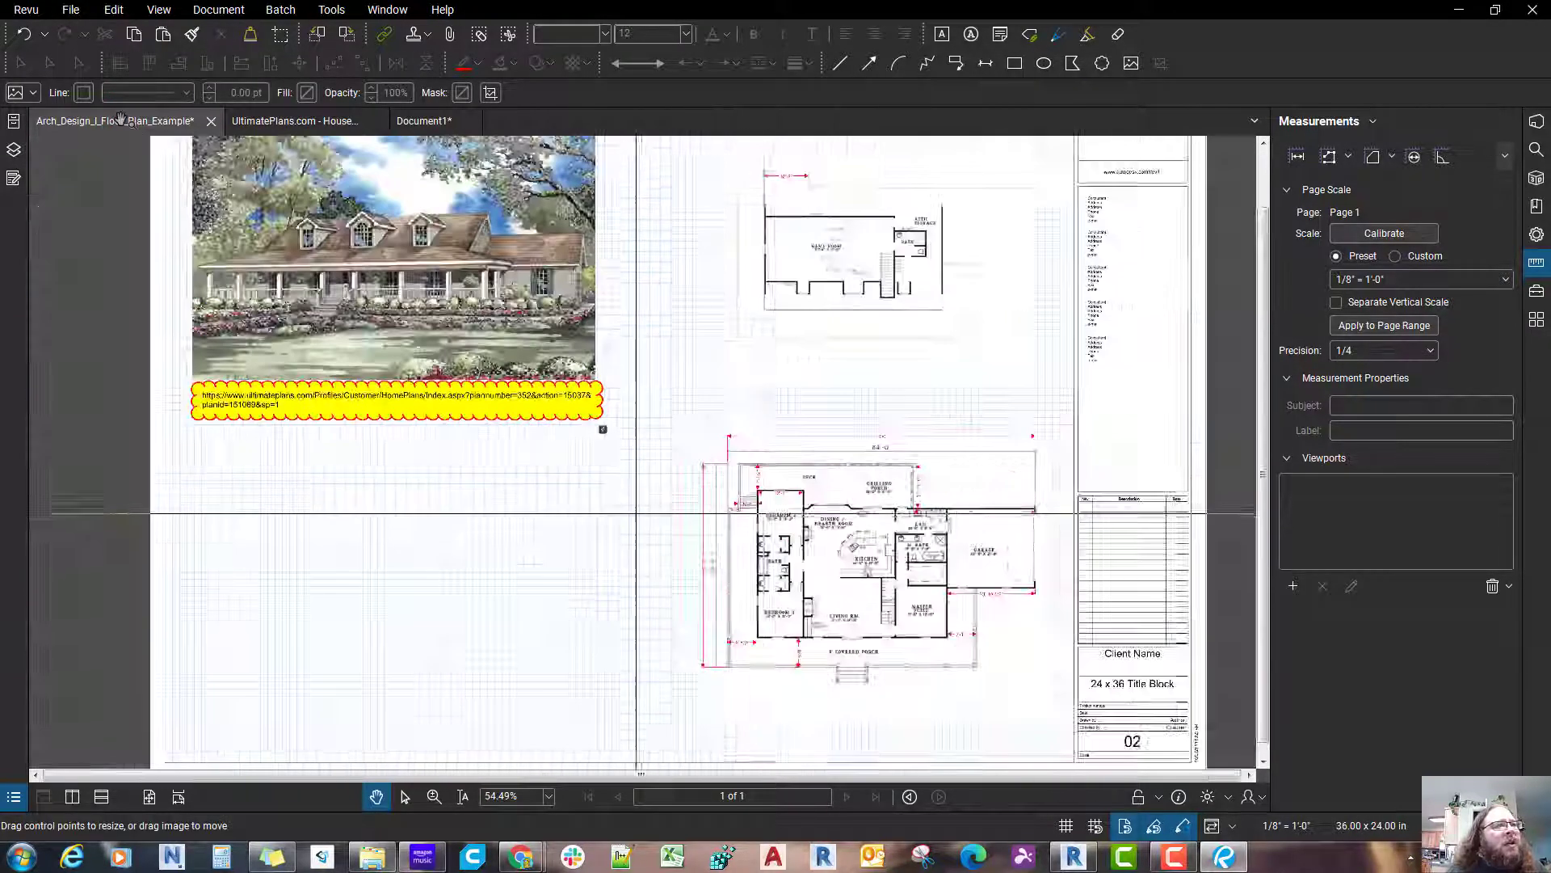
{"action": "left_click_drag", "start_coordinate": [842, 506], "coordinate": [866, 528]}
{"action": "scroll", "coordinate": [458, 526], "scroll_direction": "up", "scroll_amount": 1}
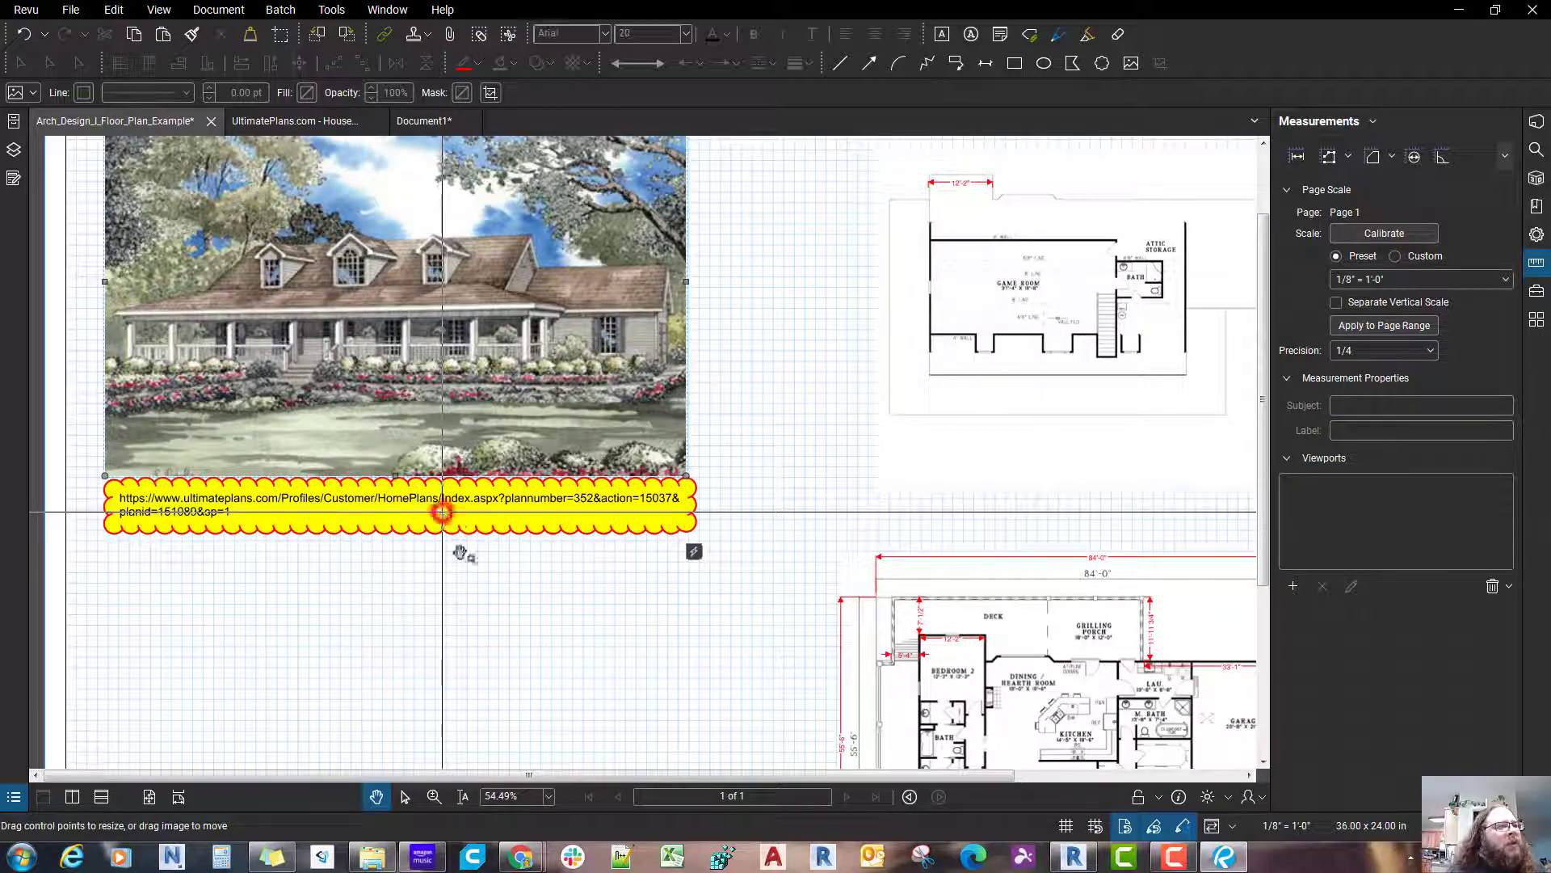
{"action": "left_click", "coordinate": [422, 121]}
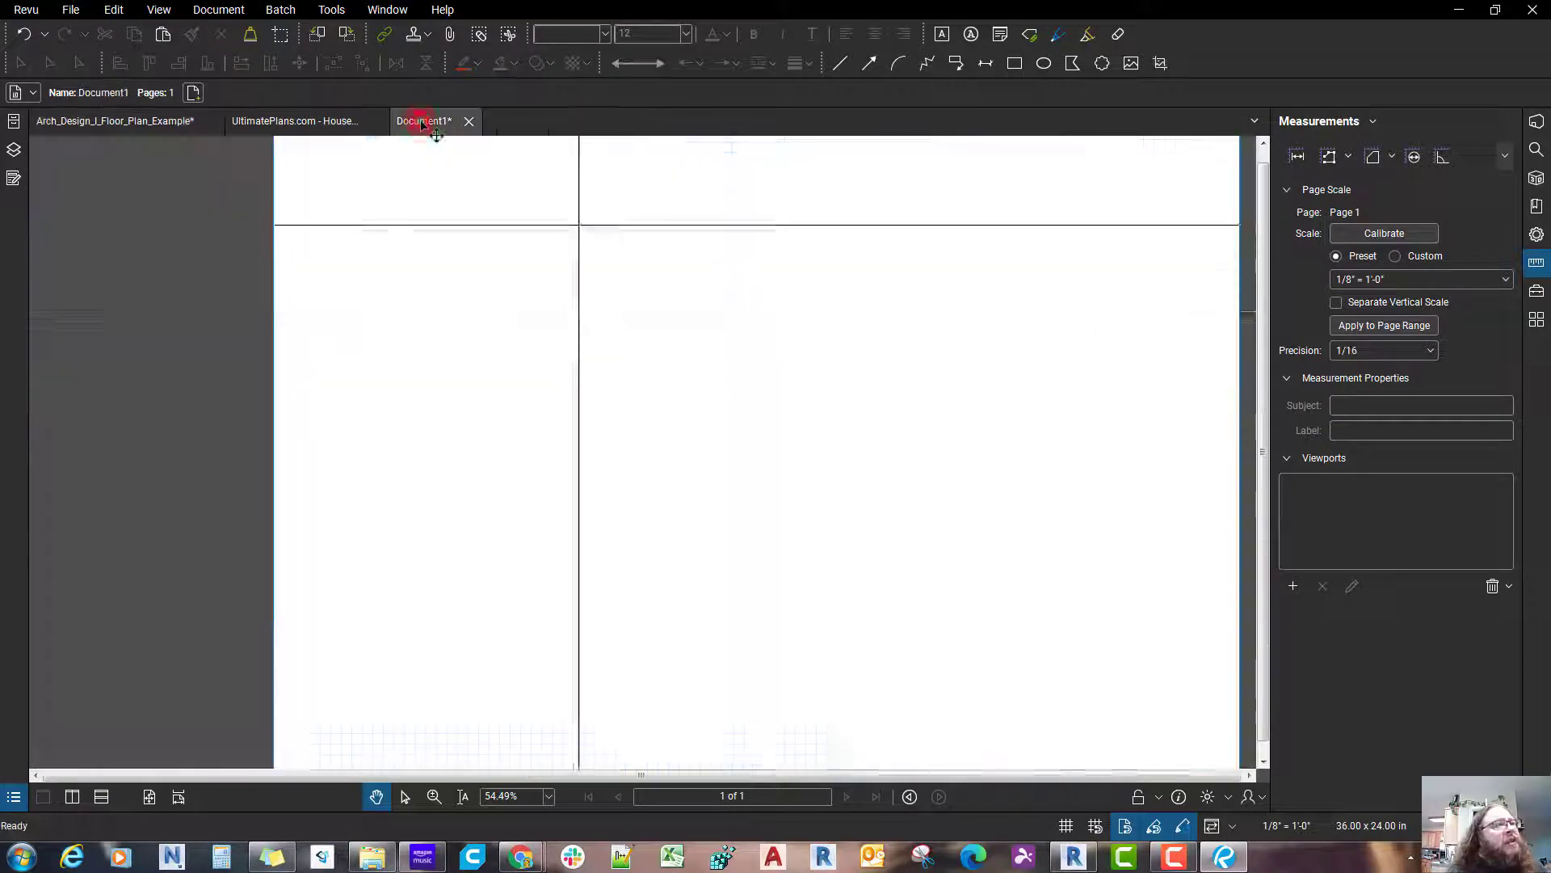
{"action": "scroll", "coordinate": [812, 529], "scroll_direction": "up", "scroll_amount": 3}
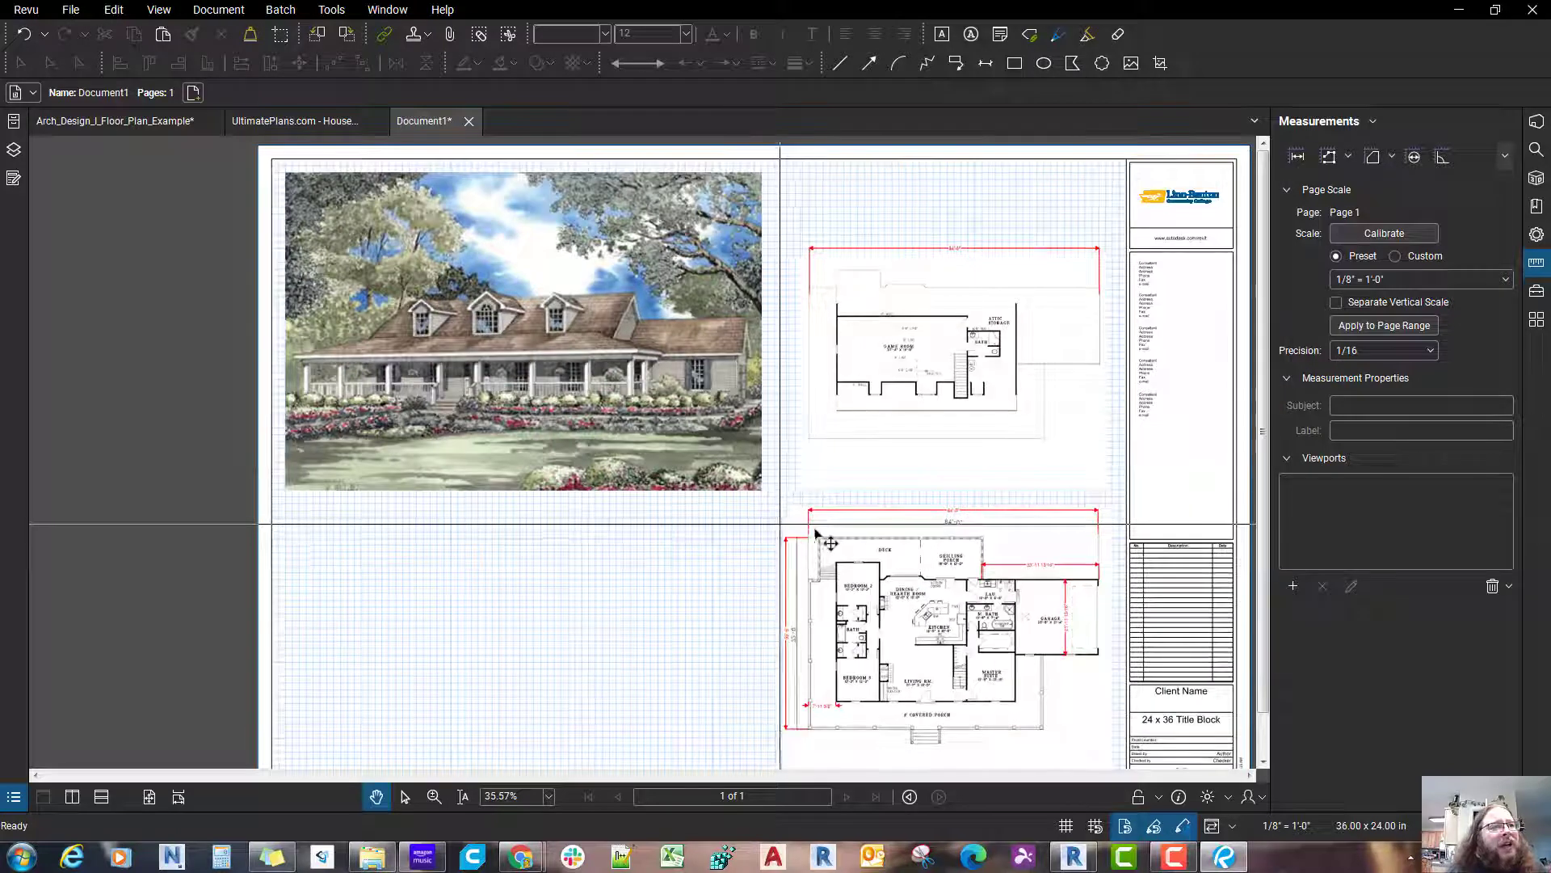